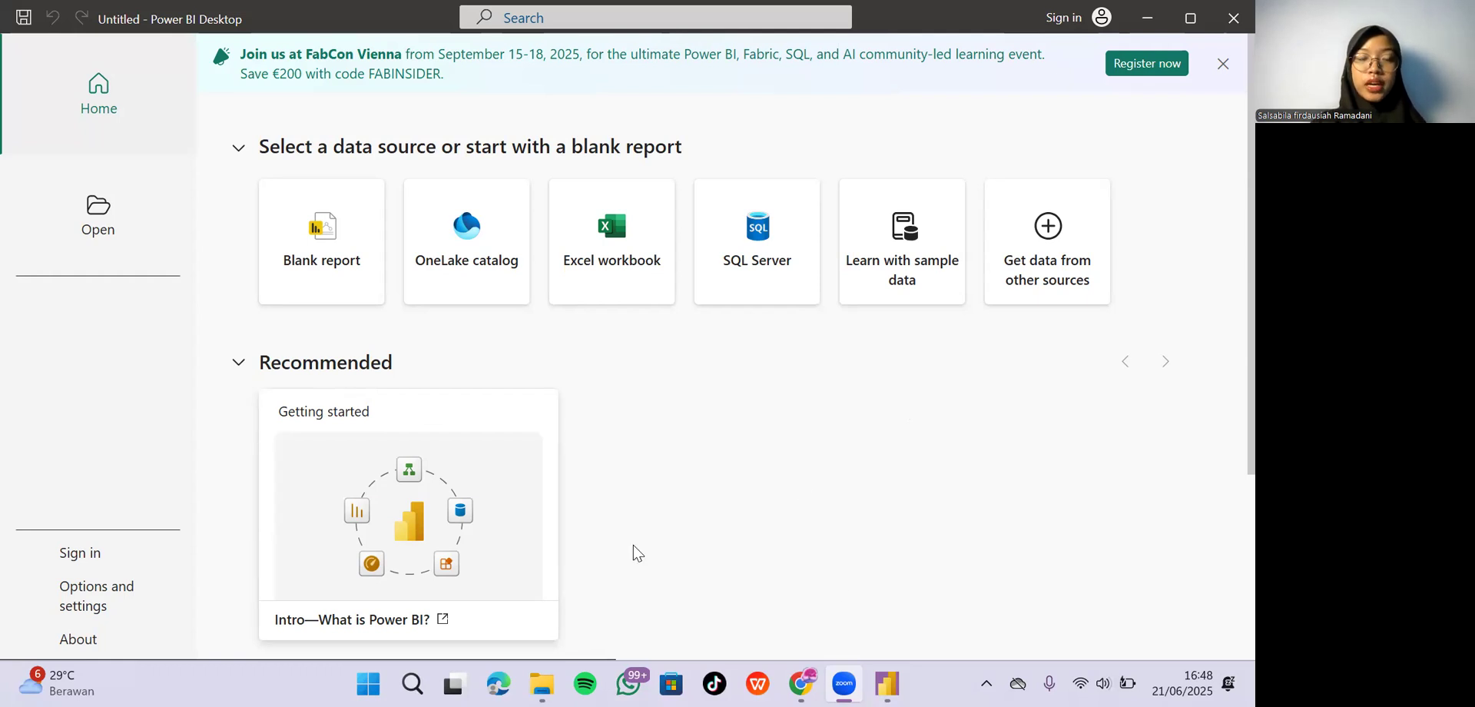
# Start a blank report and load the Status Penjualan.csv file into it as a Text/CSV source.
pyautogui.click(328, 292)
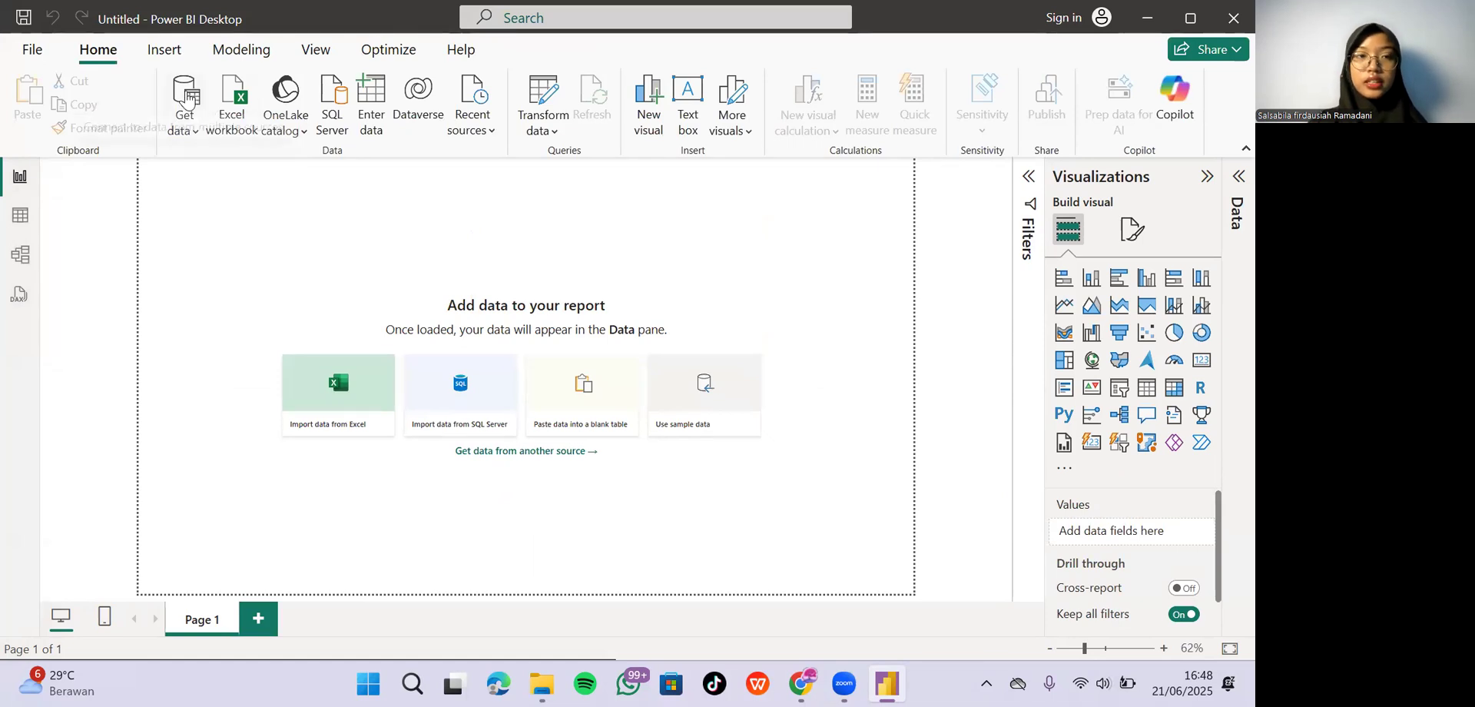
pyautogui.click(187, 98)
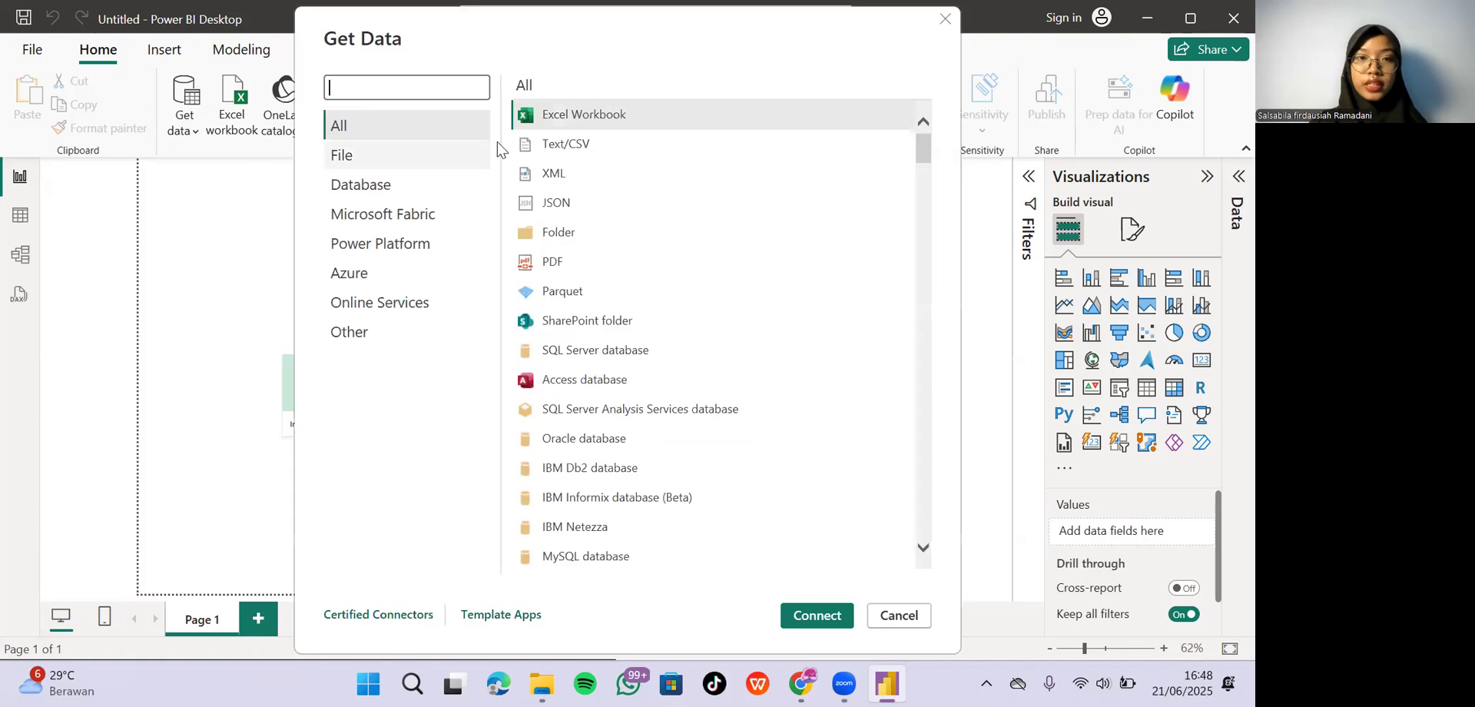
pyautogui.click(546, 154)
pyautogui.doubleClick(547, 152)
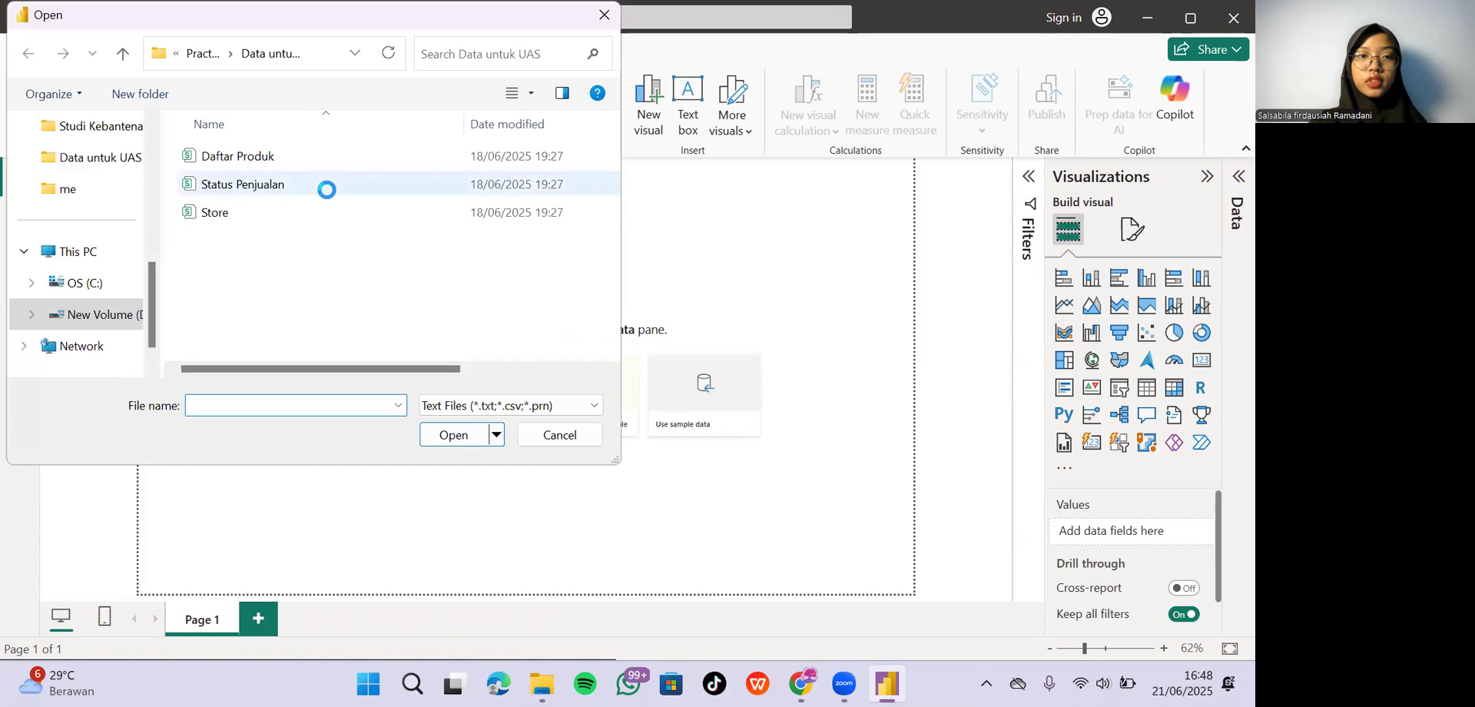
pyautogui.doubleClick(327, 183)
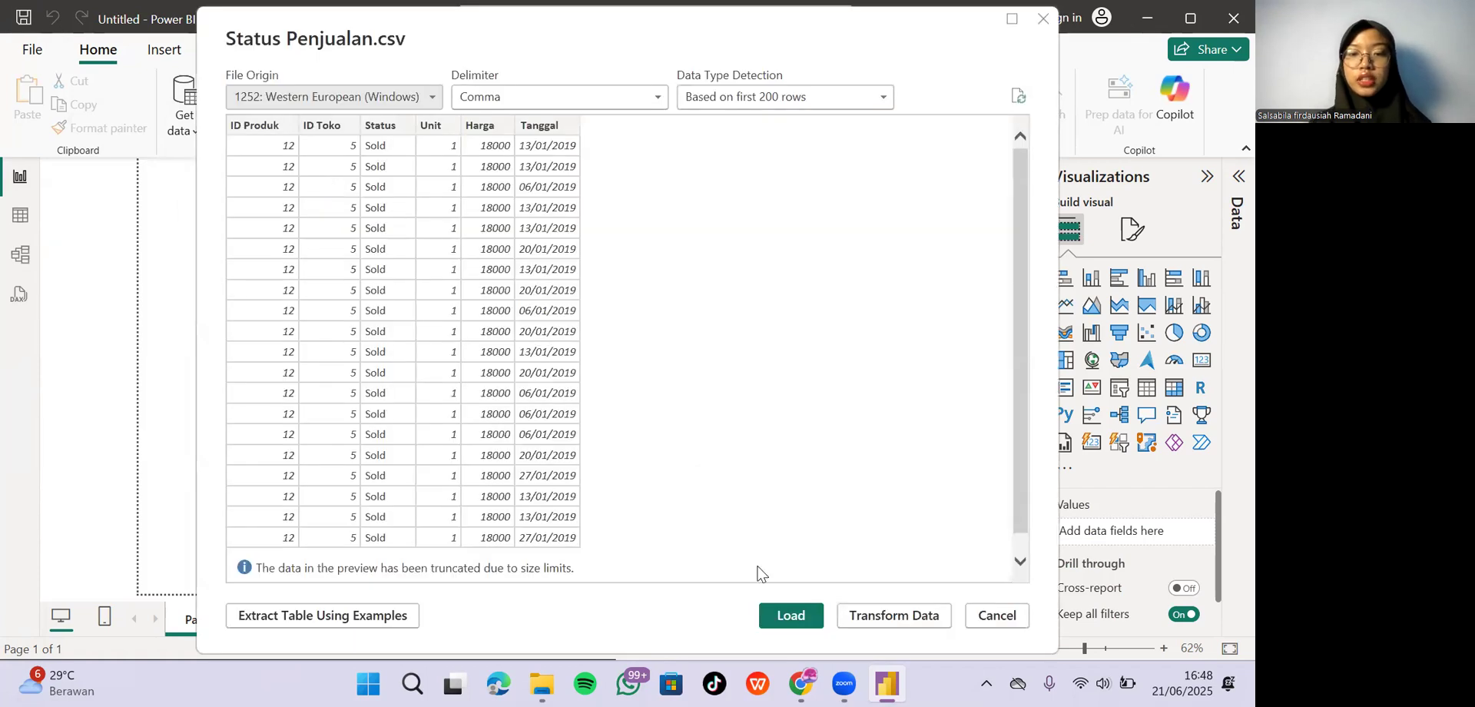
pyautogui.click(783, 614)
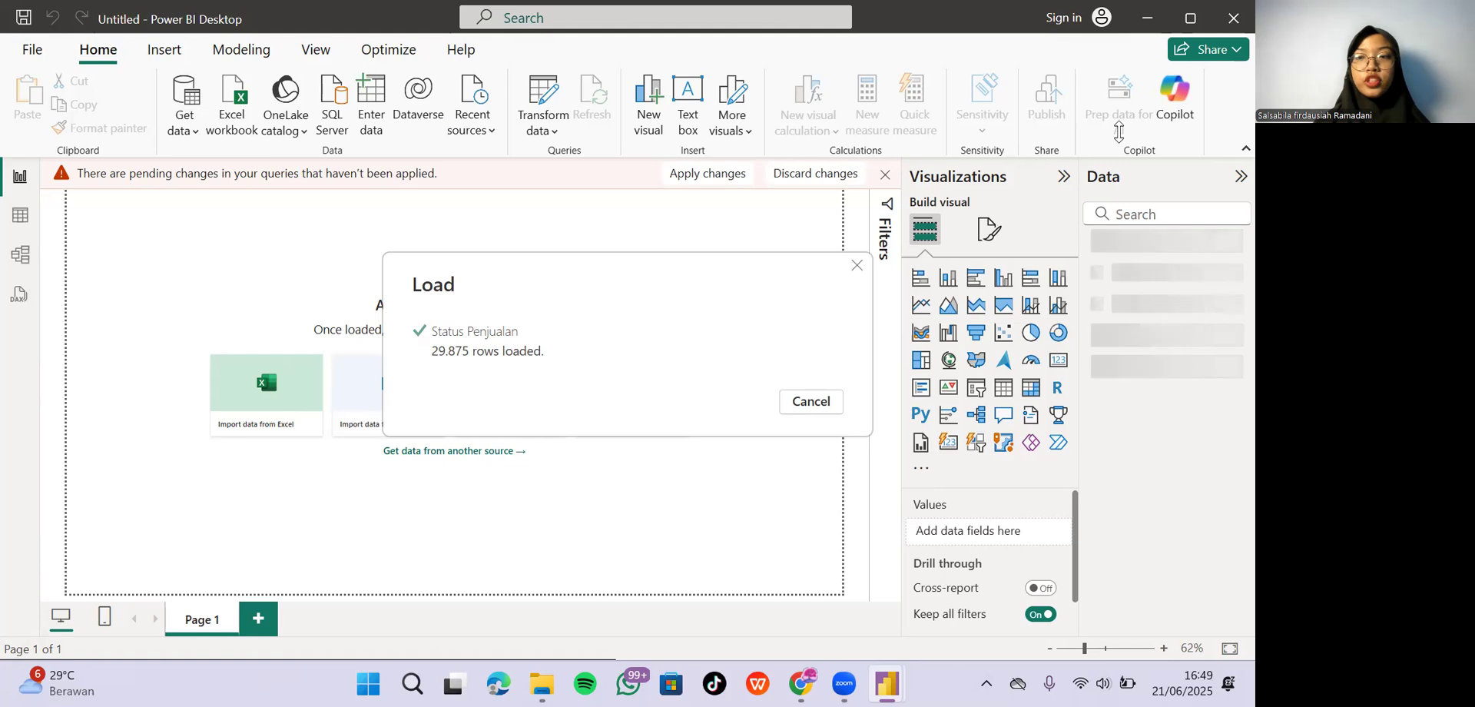
pyautogui.hotkey('alt', 'Tab')
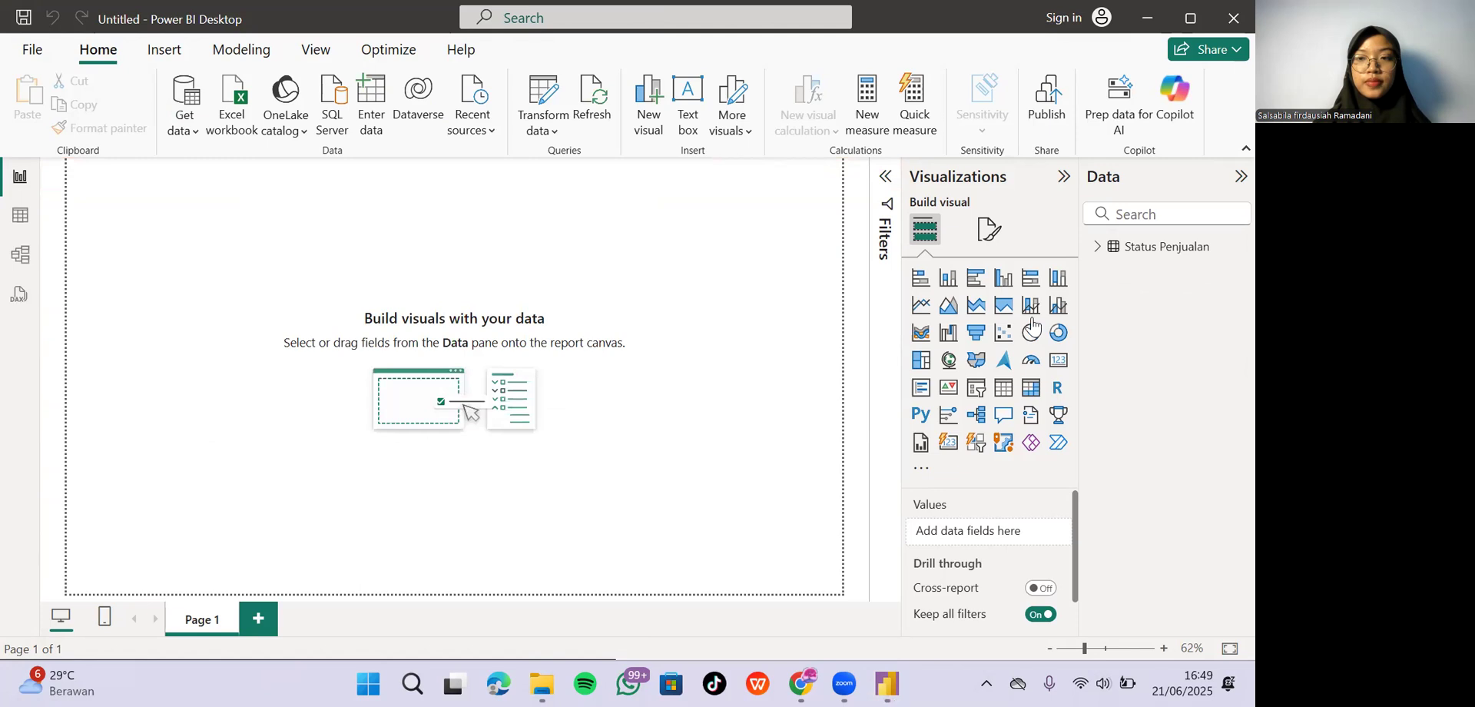
# Load the Daftar Produk .csv file into the report as another Text/CSV source.
pyautogui.click(195, 104)
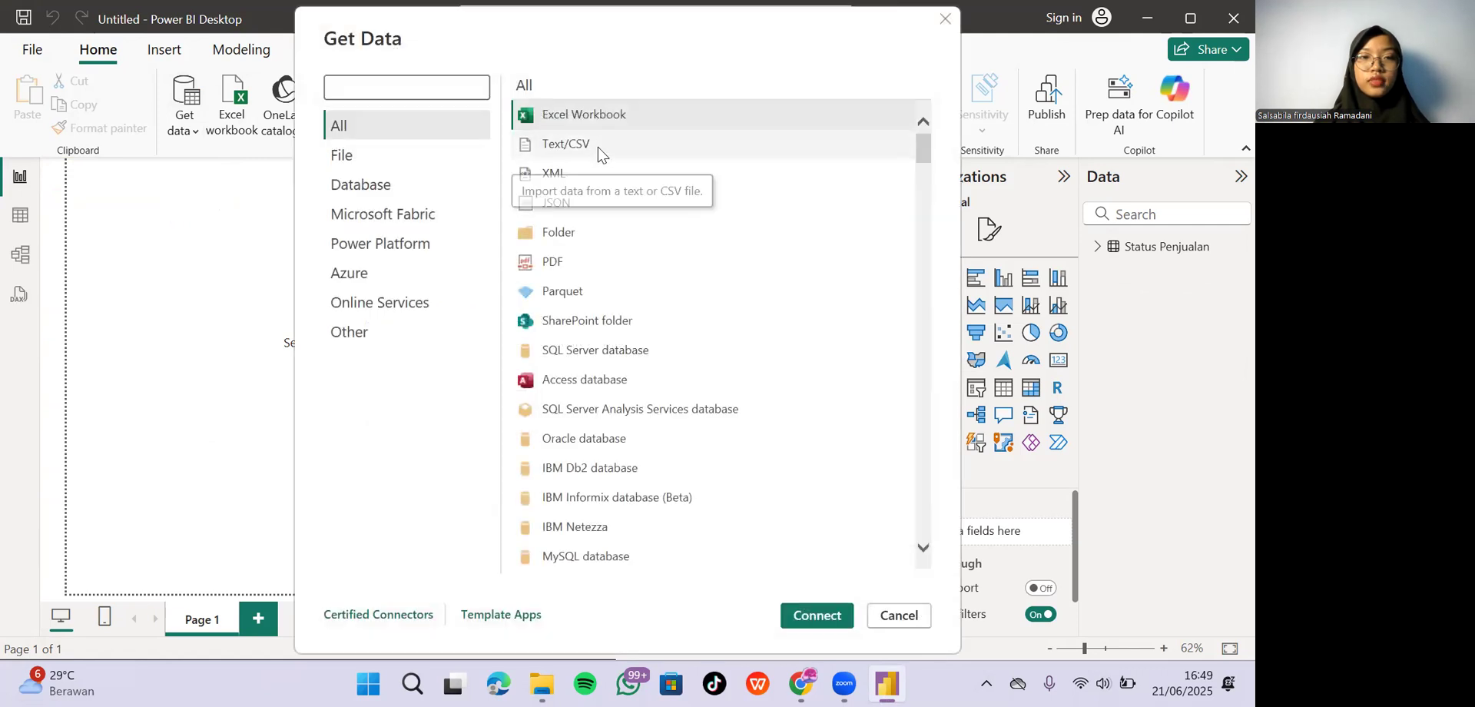
pyautogui.doubleClick(600, 148)
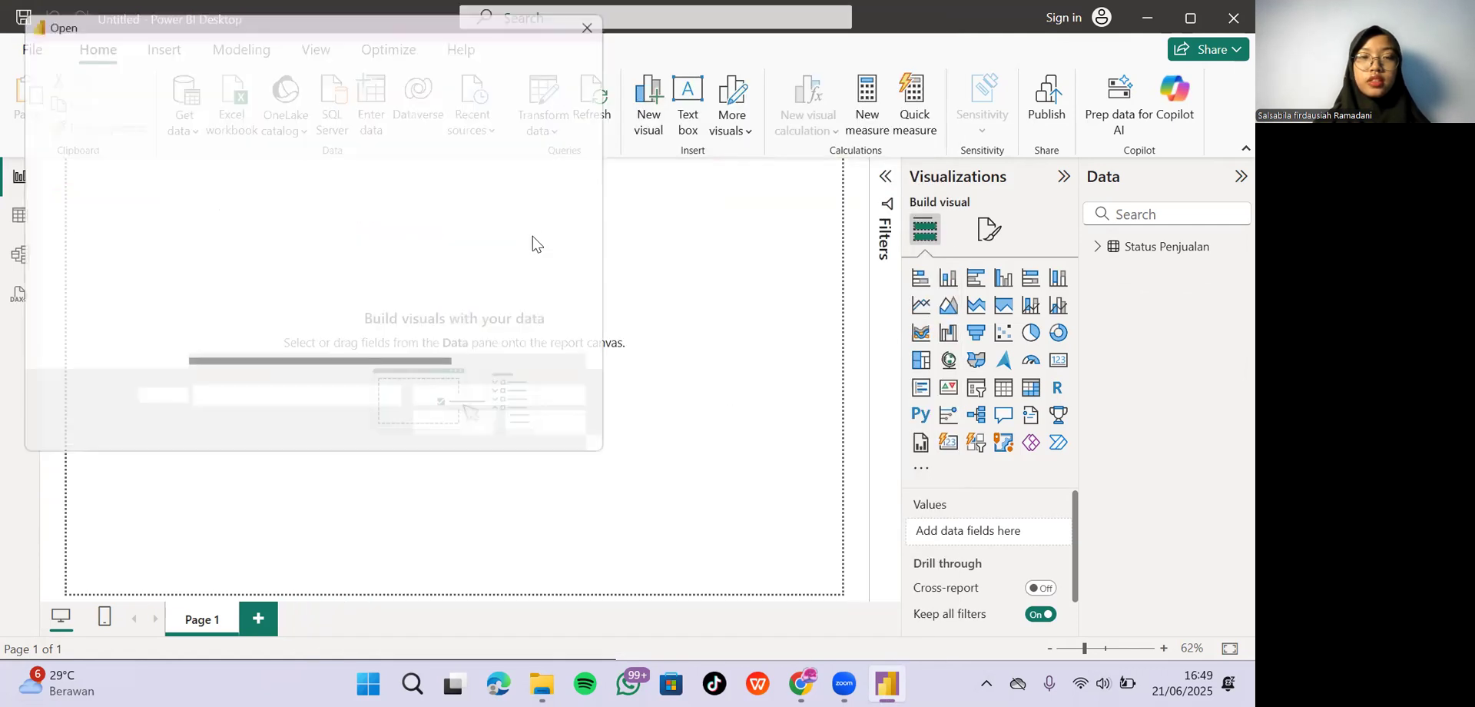
pyautogui.doubleClick(332, 165)
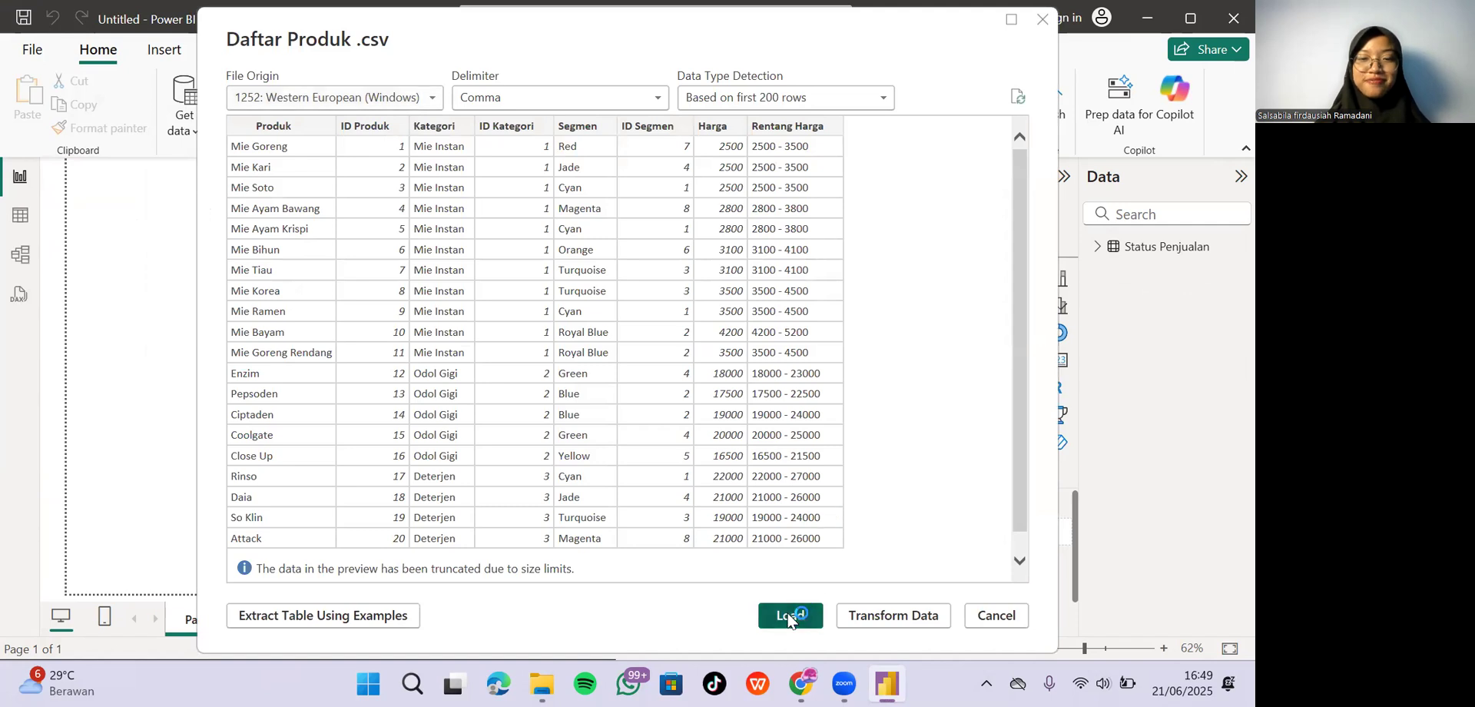
pyautogui.click(789, 615)
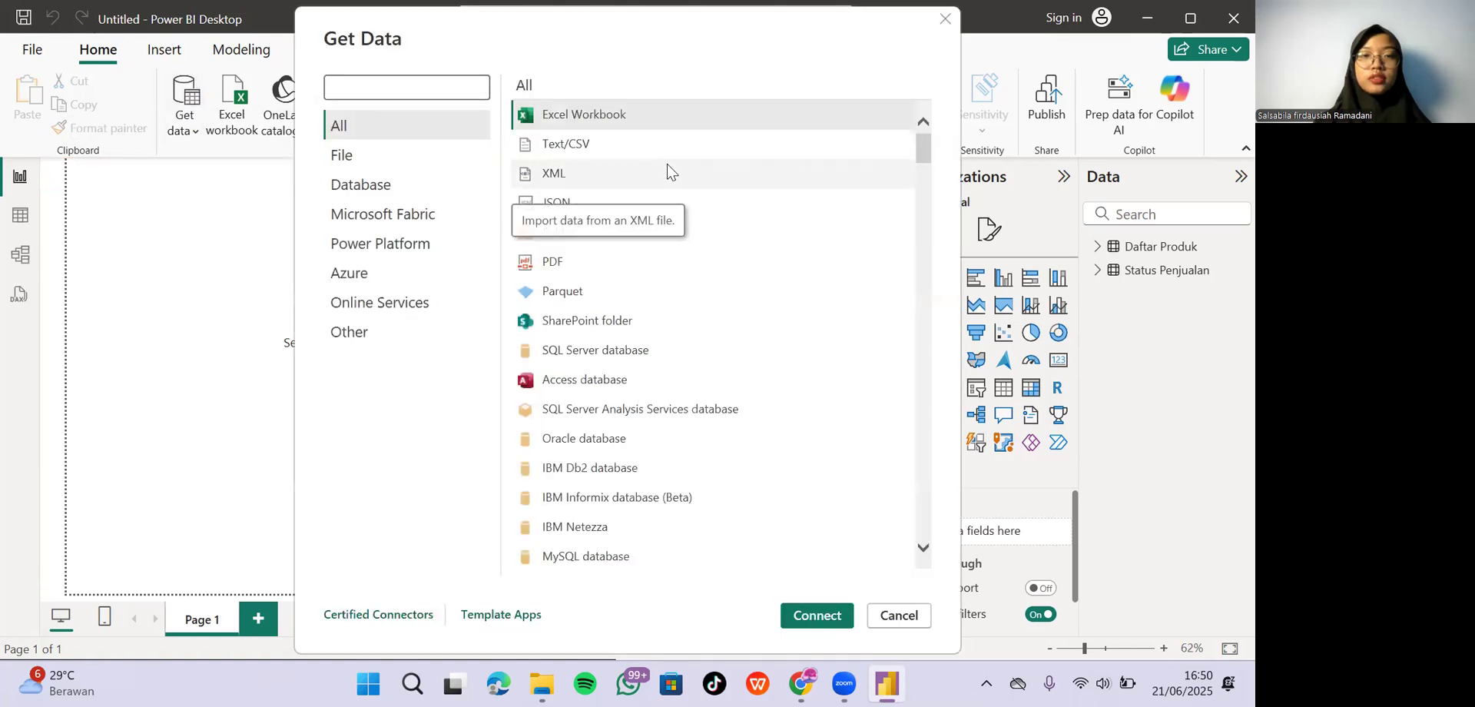
# Import the Store.csv file into the report as a Text/CSV source.
pyautogui.doubleClick(666, 140)
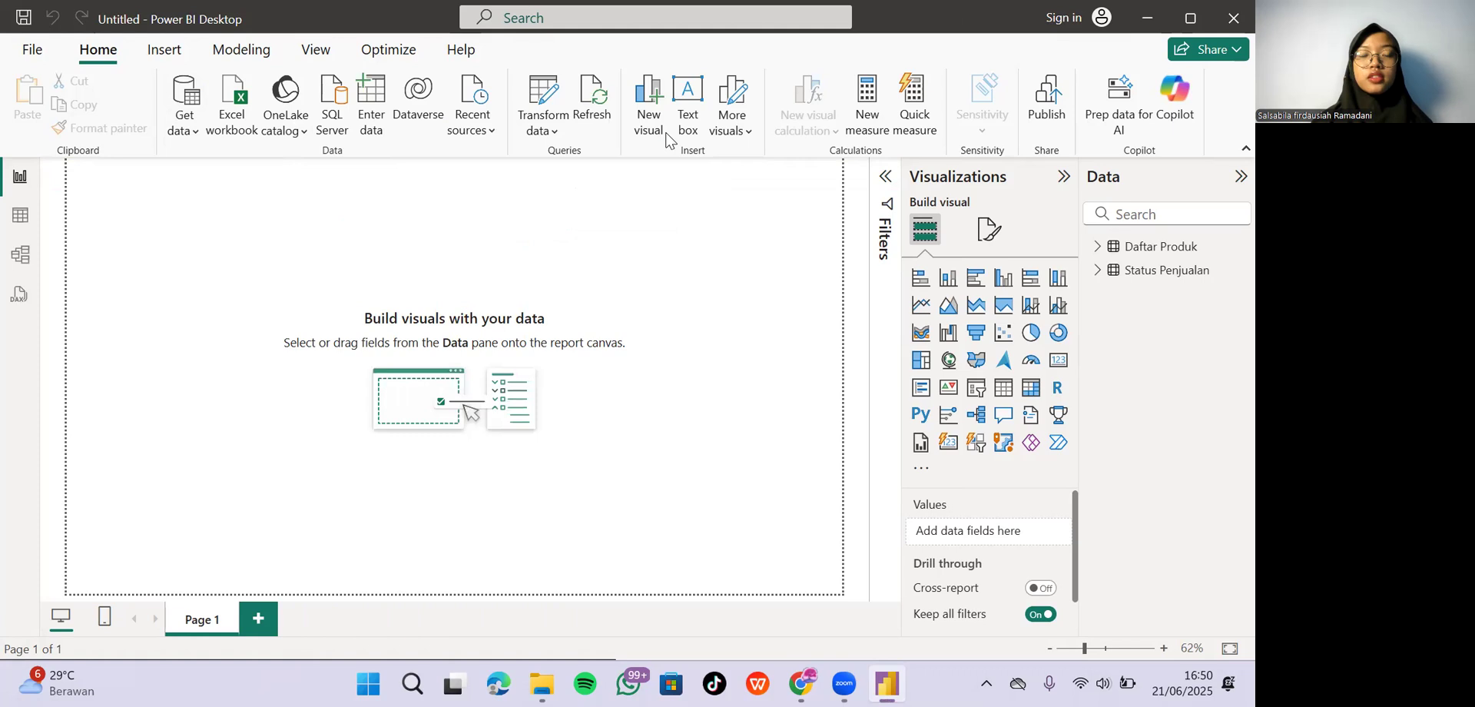
pyautogui.doubleClick(348, 214)
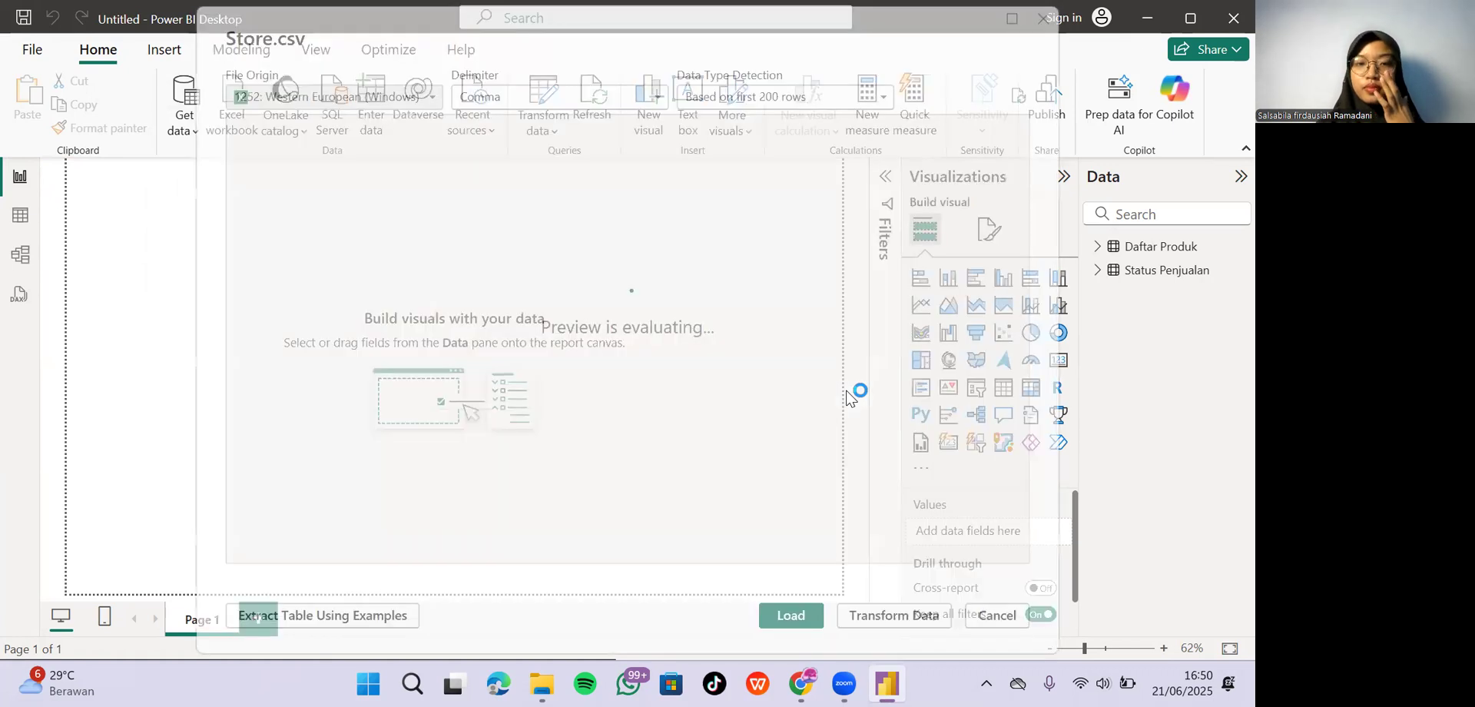
pyautogui.click(777, 610)
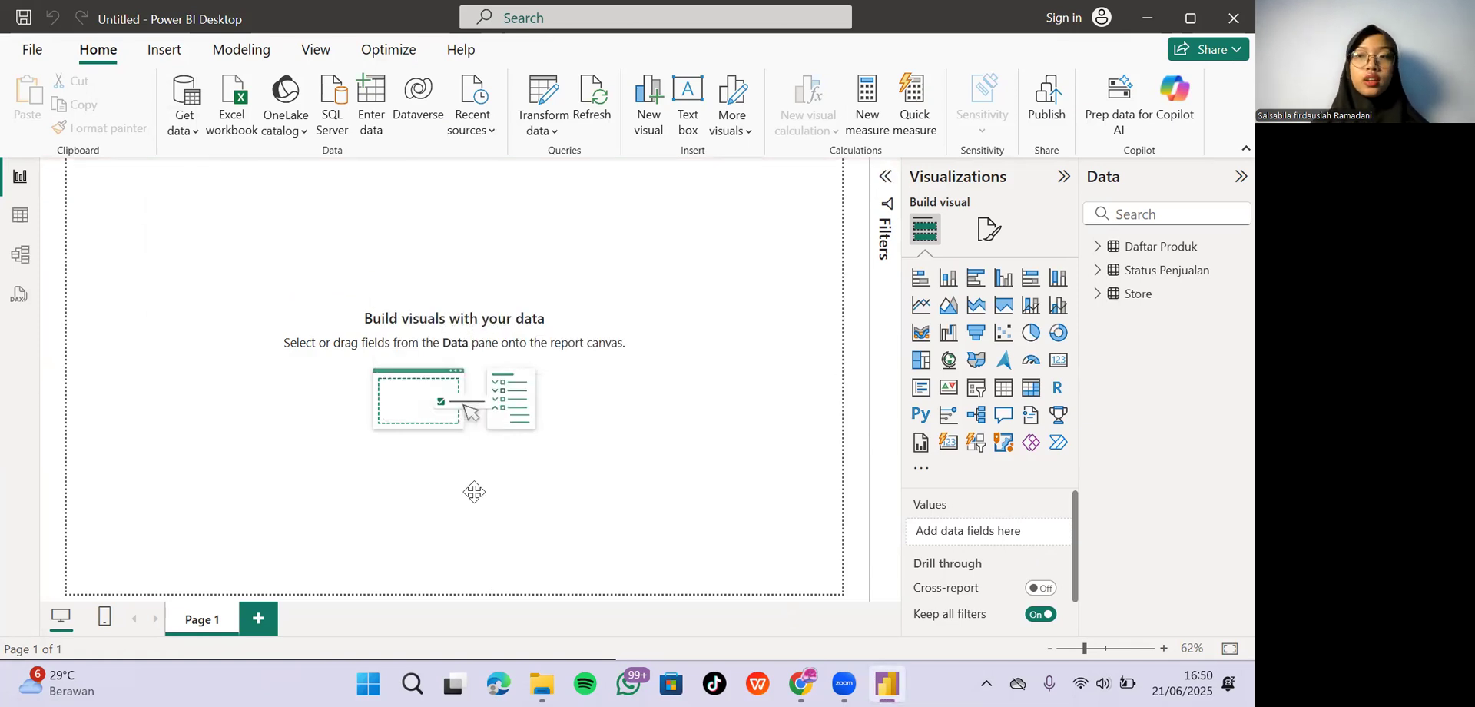
# In the model diagram, rearrange the tables so that Status Penjualan sits between Daftar Produk and Store.
pyautogui.click(20, 254)
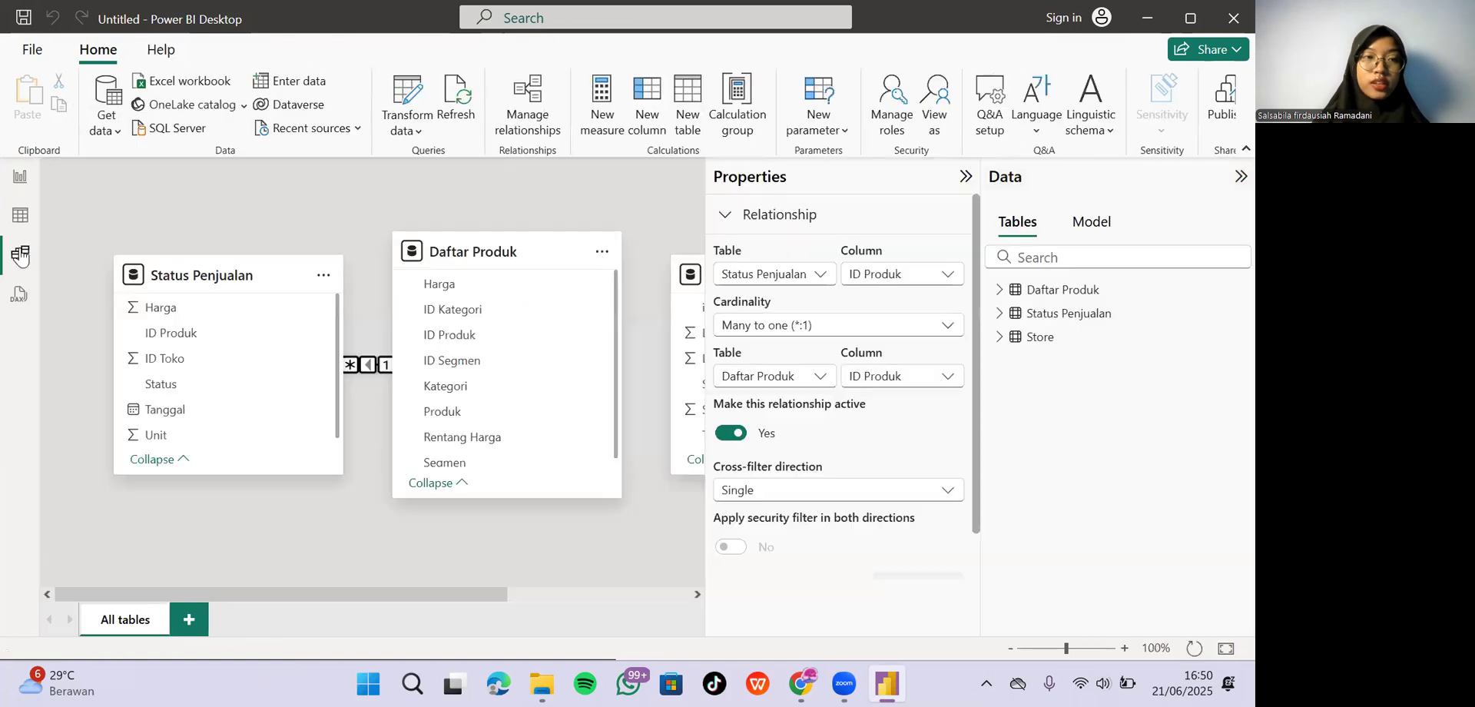
pyautogui.click(965, 177)
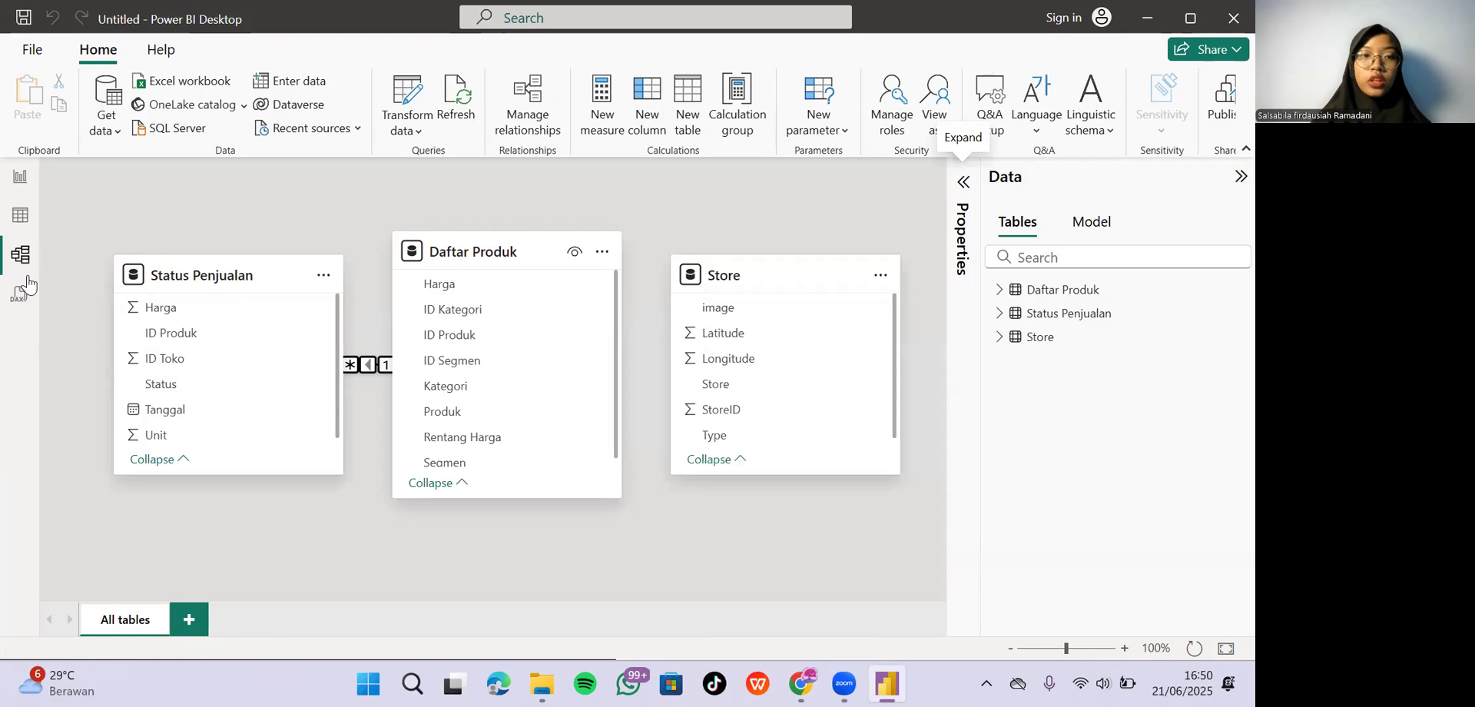
pyautogui.moveTo(476, 252)
pyautogui.mouseDown()
pyautogui.moveTo(181, 252)
pyautogui.moveTo(484, 253)
pyautogui.moveTo(457, 252)
pyautogui.mouseUp()
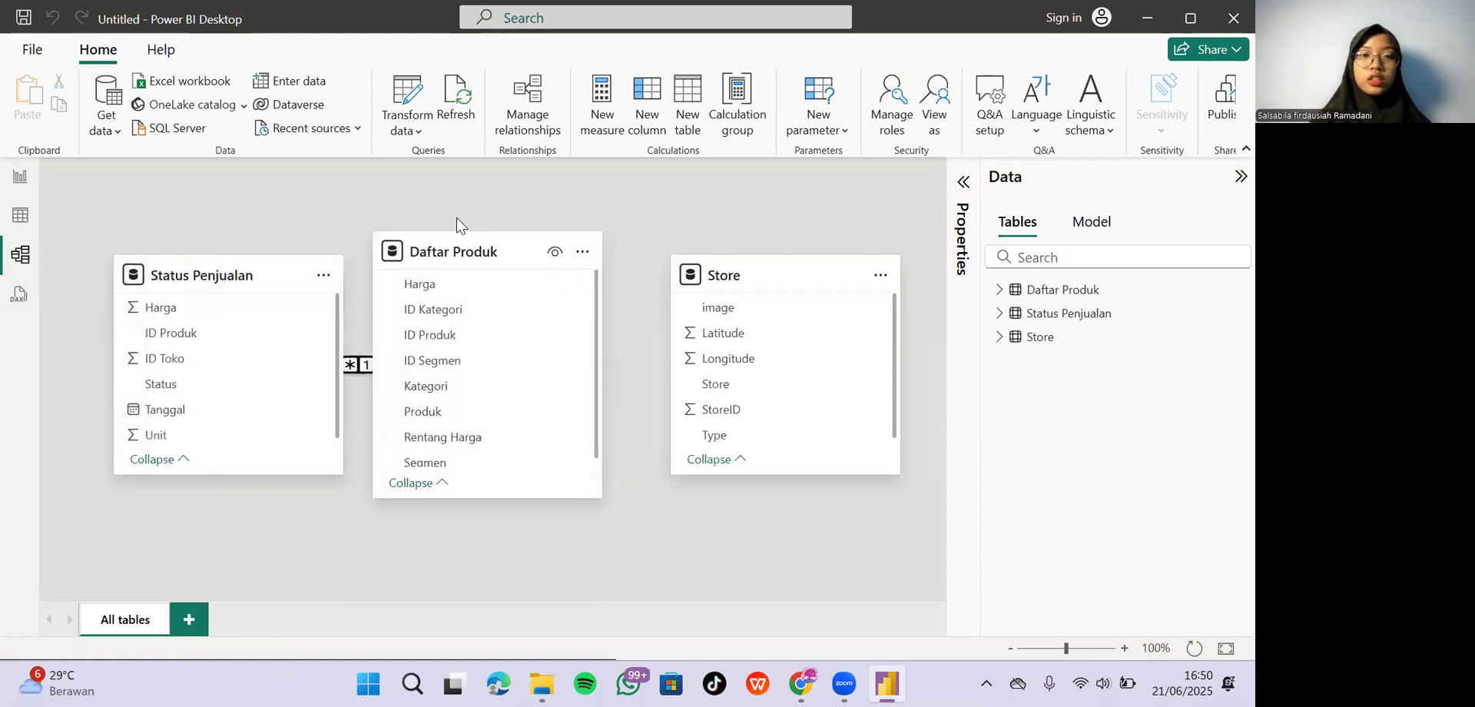
pyautogui.moveTo(227, 273); pyautogui.dragTo(558, 443)
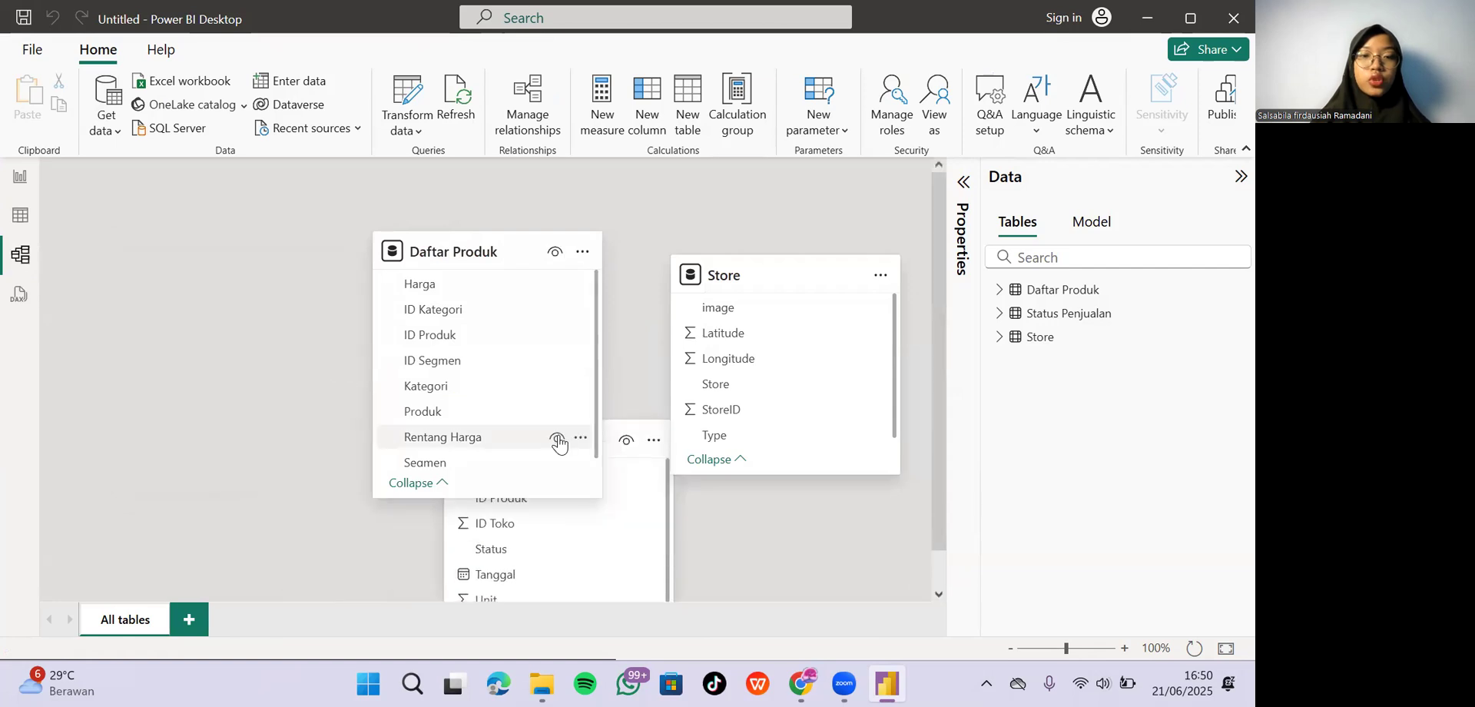
pyautogui.moveTo(497, 251); pyautogui.dragTo(239, 251)
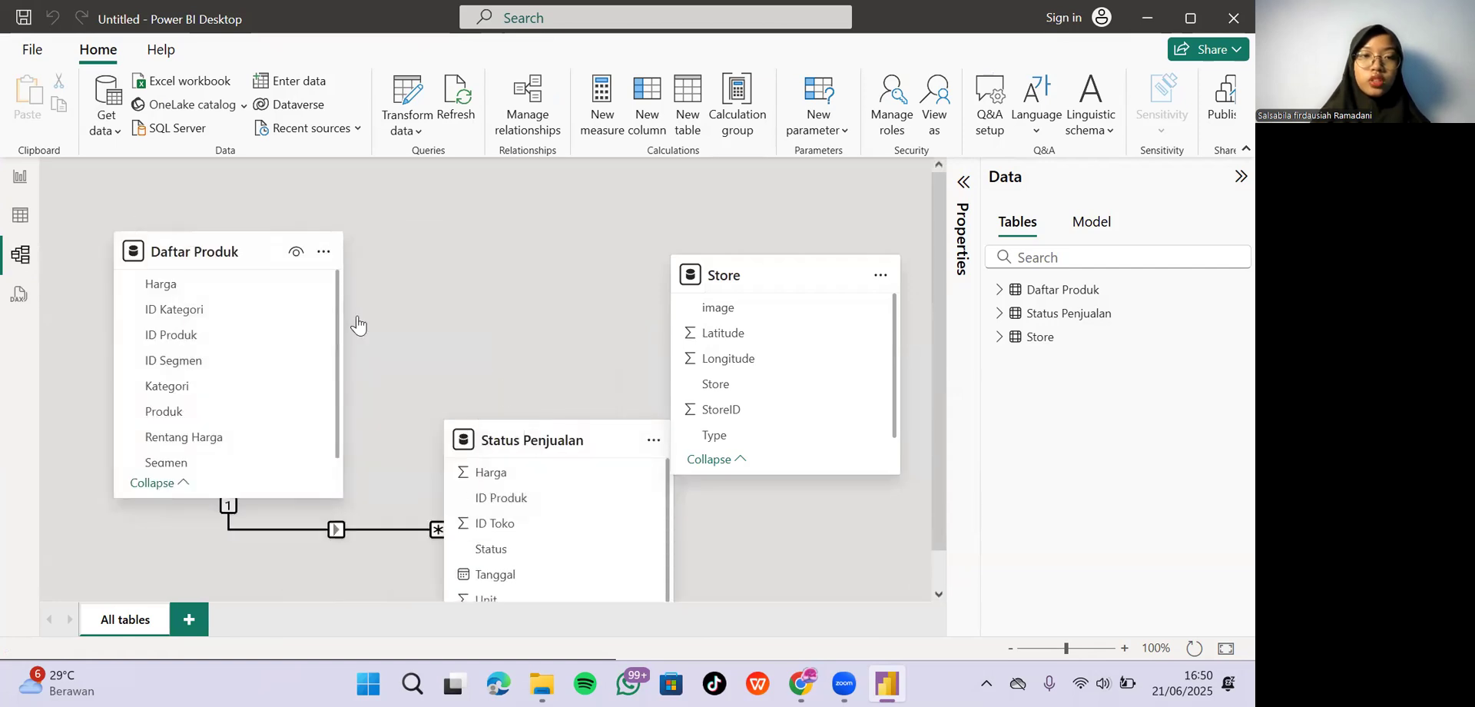
pyautogui.click(566, 439)
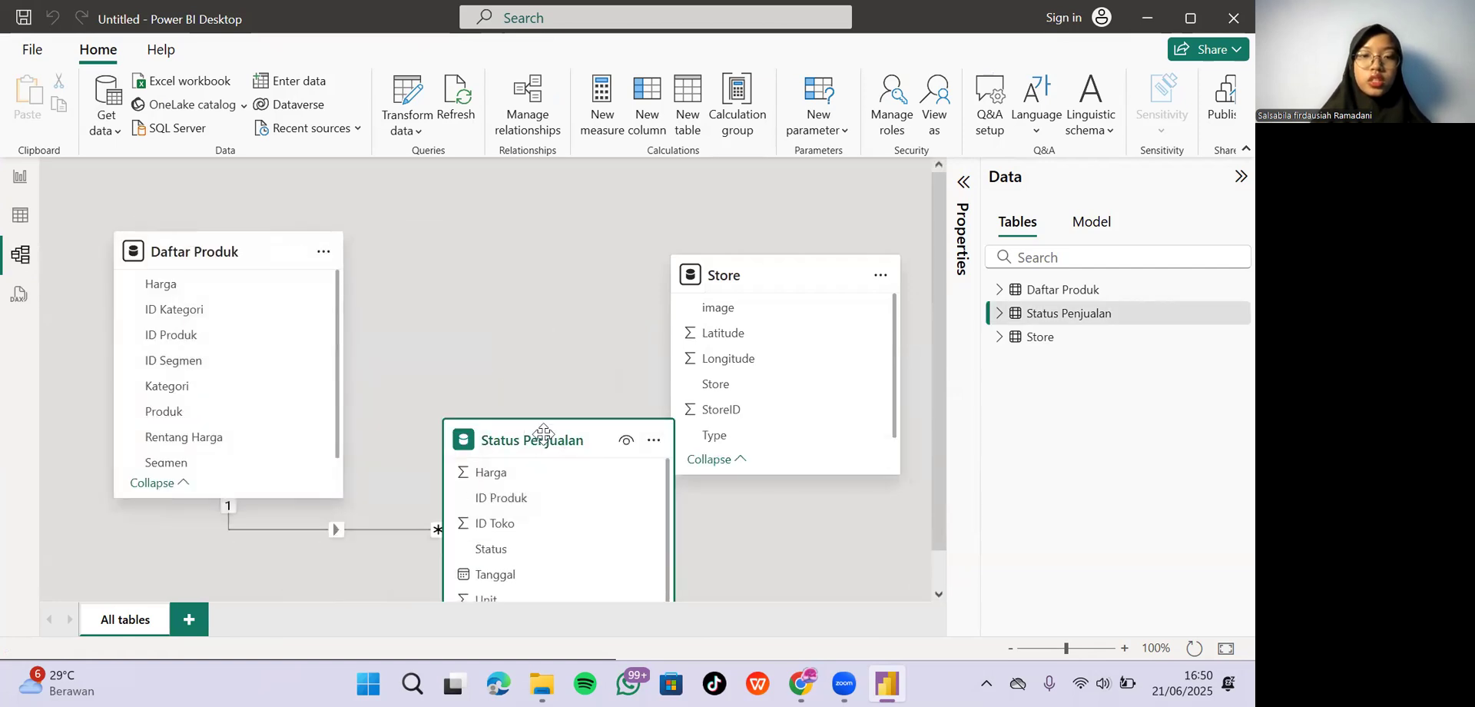
pyautogui.moveTo(543, 434); pyautogui.dragTo(499, 245)
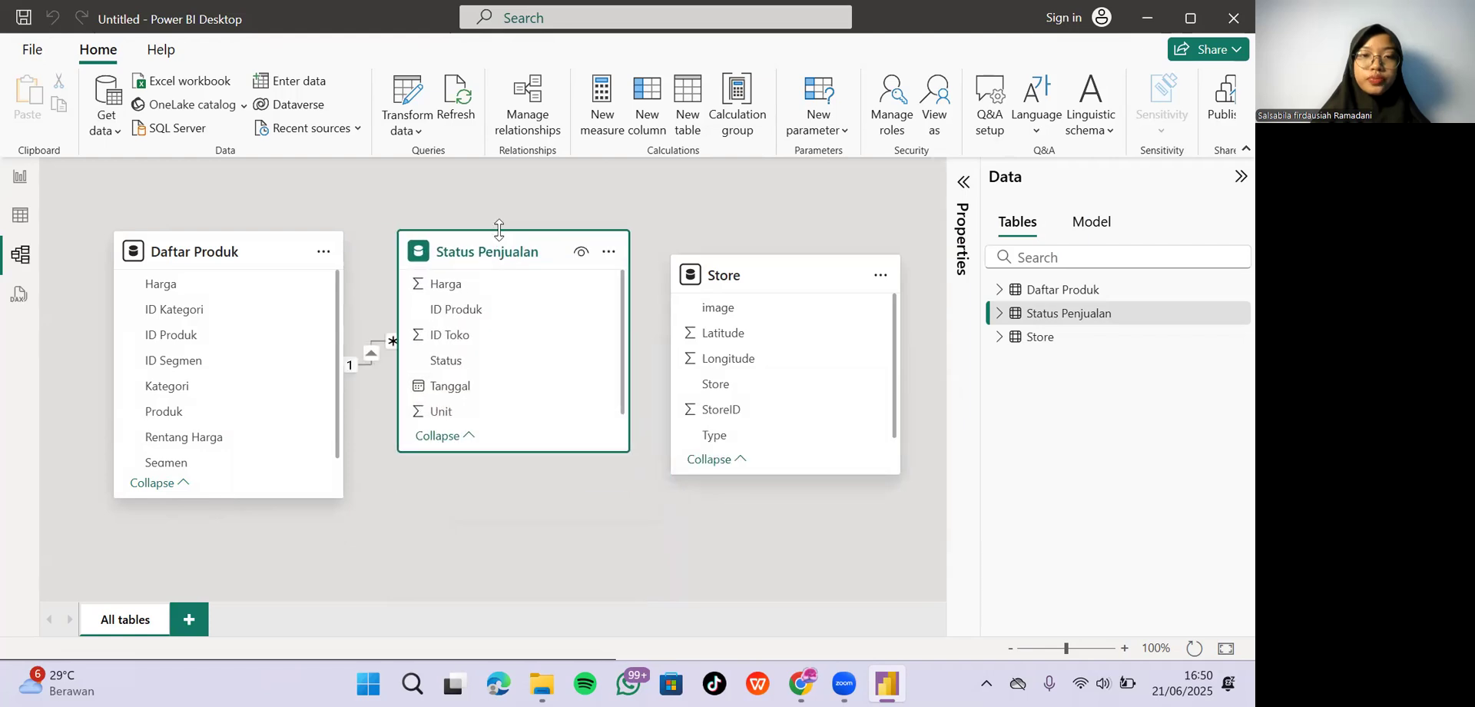
# Create a many-to-one relationship from ID Toko in Status Penjualan to StoreID in Store, and place Store and Daftar Produk lower than Status Penjualan.
pyautogui.moveTo(371, 365)
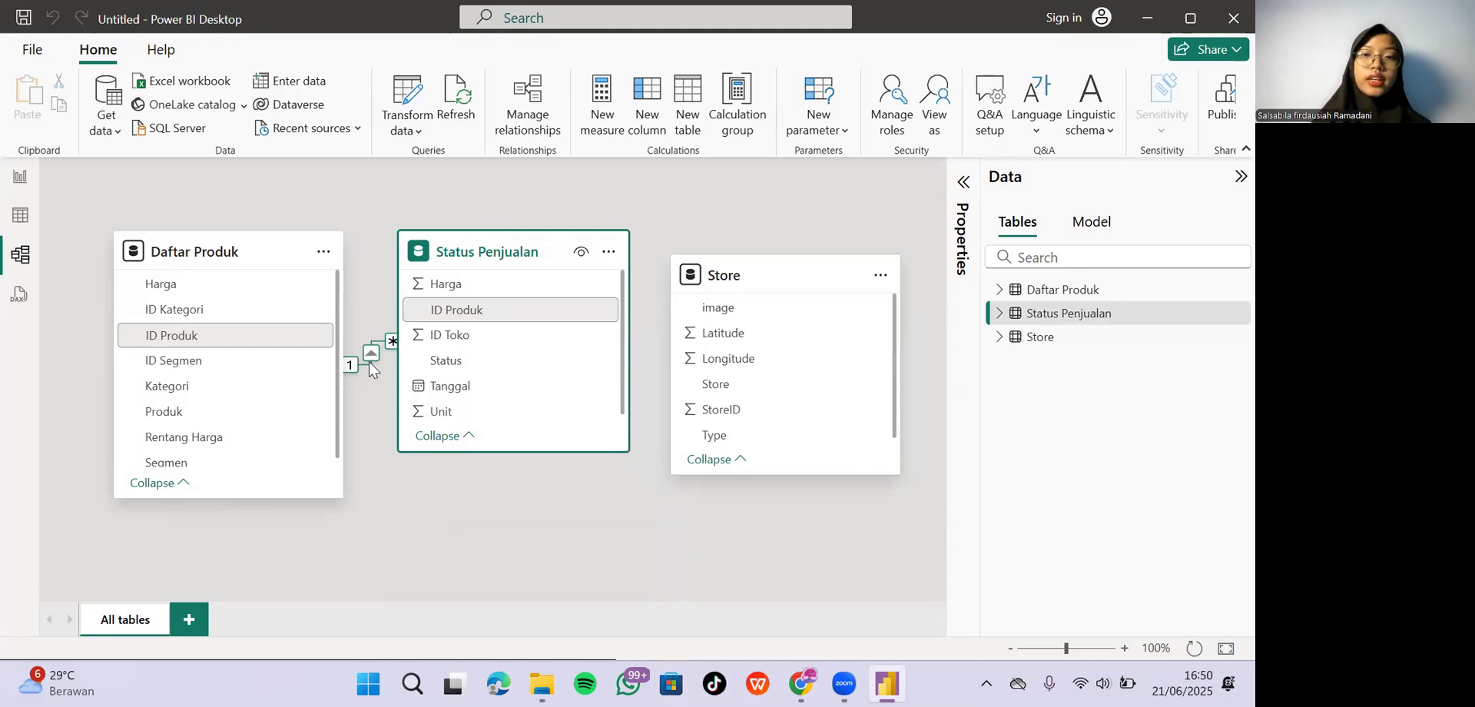
pyautogui.moveTo(781, 275)
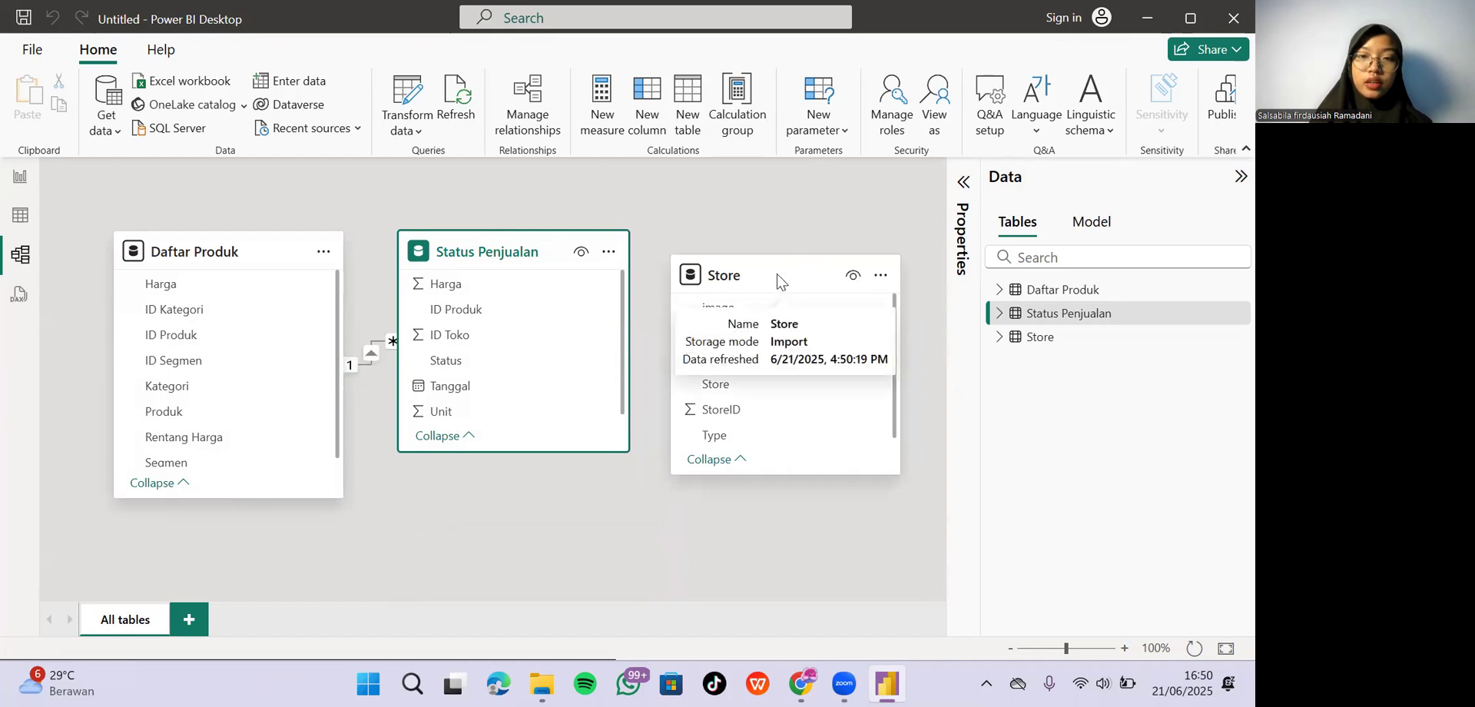
pyautogui.moveTo(776, 274); pyautogui.dragTo(779, 274)
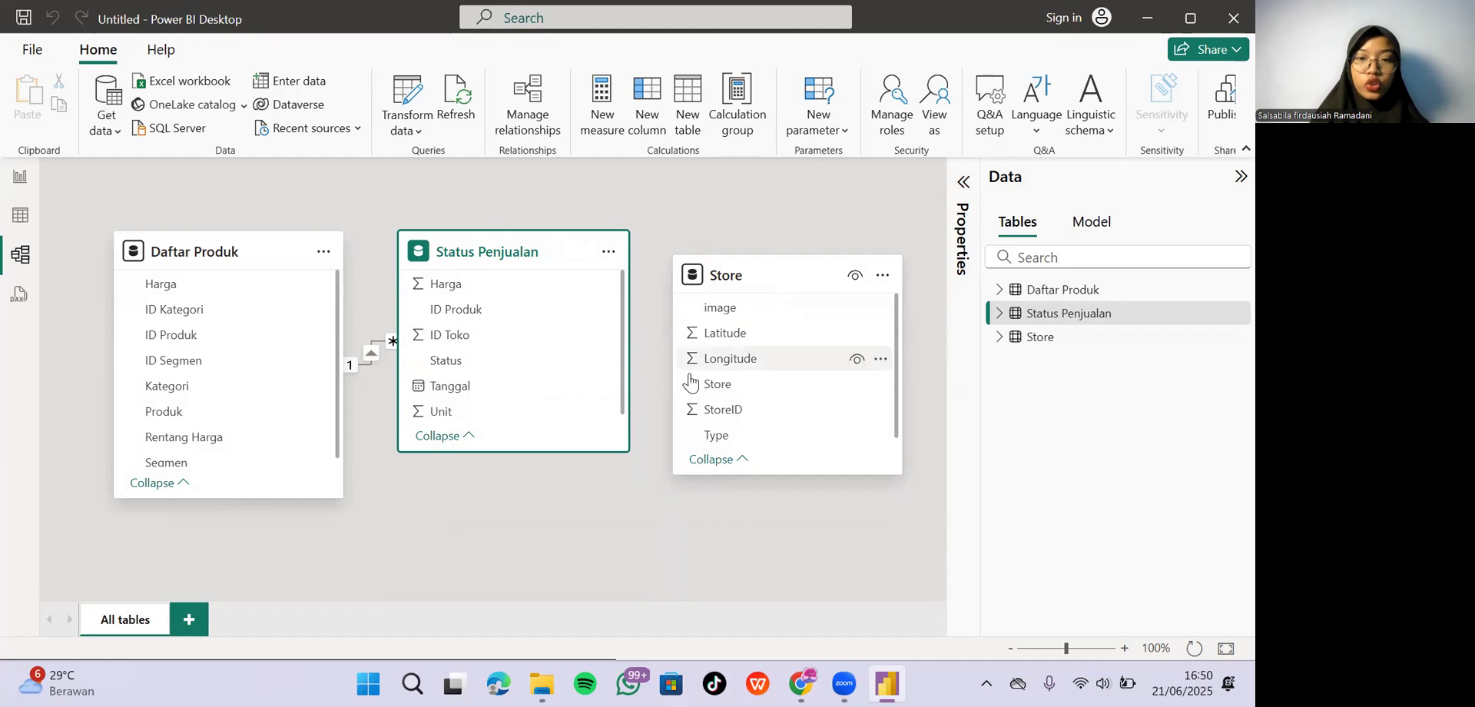
pyautogui.moveTo(482, 336); pyautogui.dragTo(714, 415)
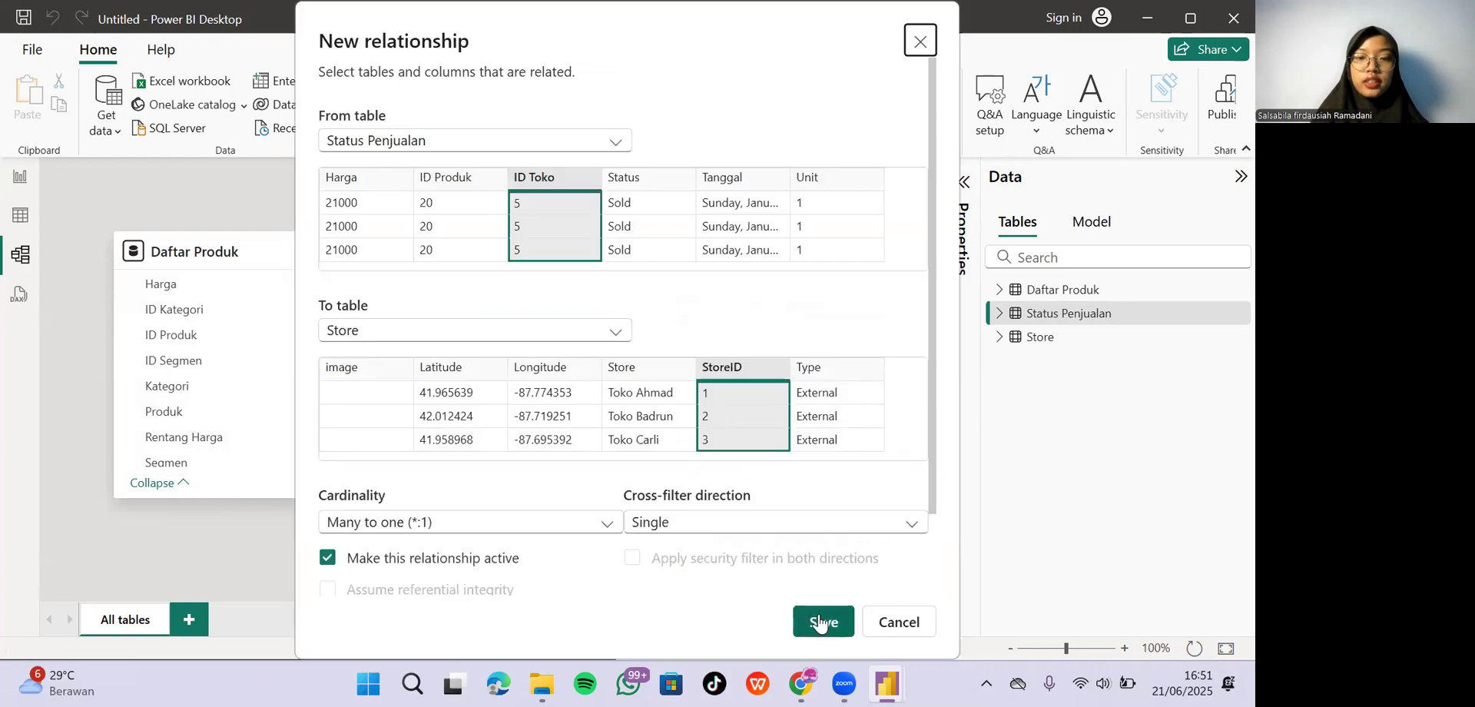
pyautogui.click(820, 622)
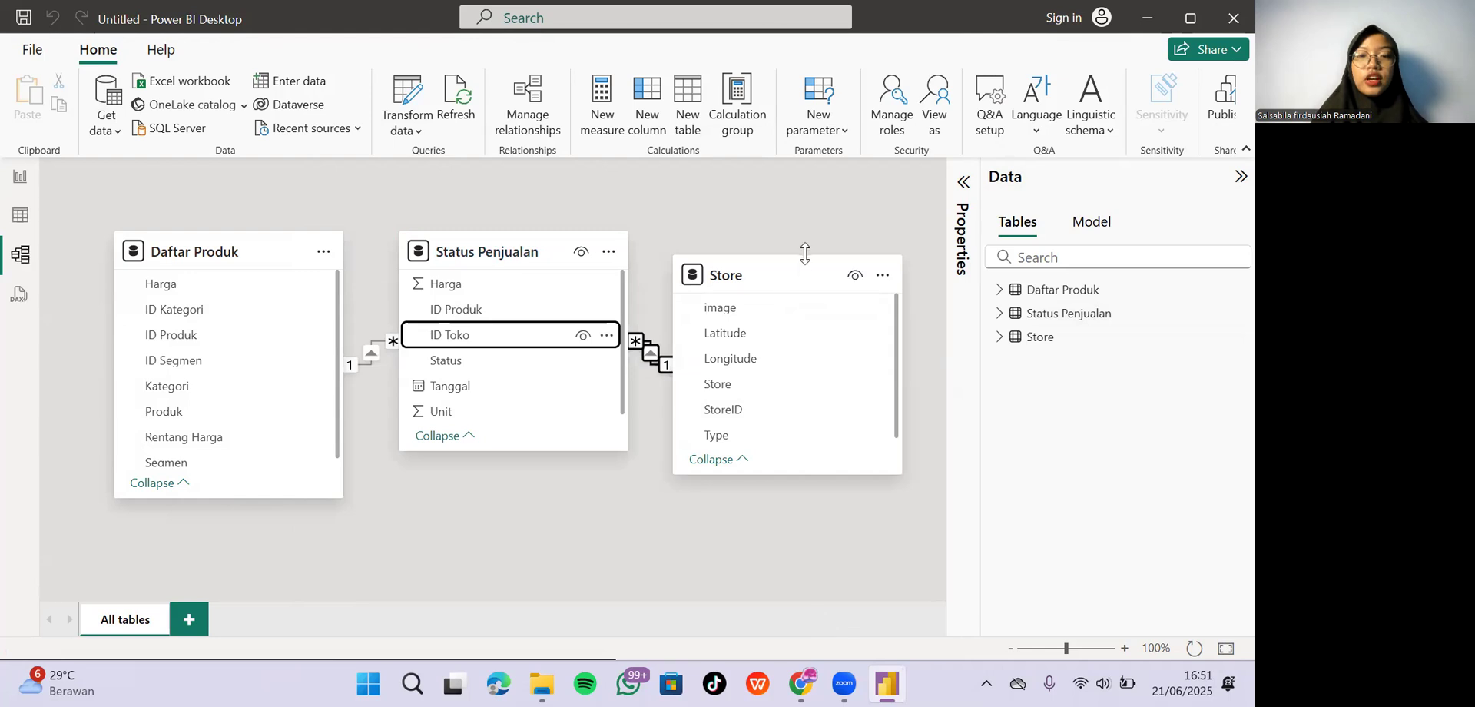
pyautogui.moveTo(789, 287); pyautogui.dragTo(807, 394)
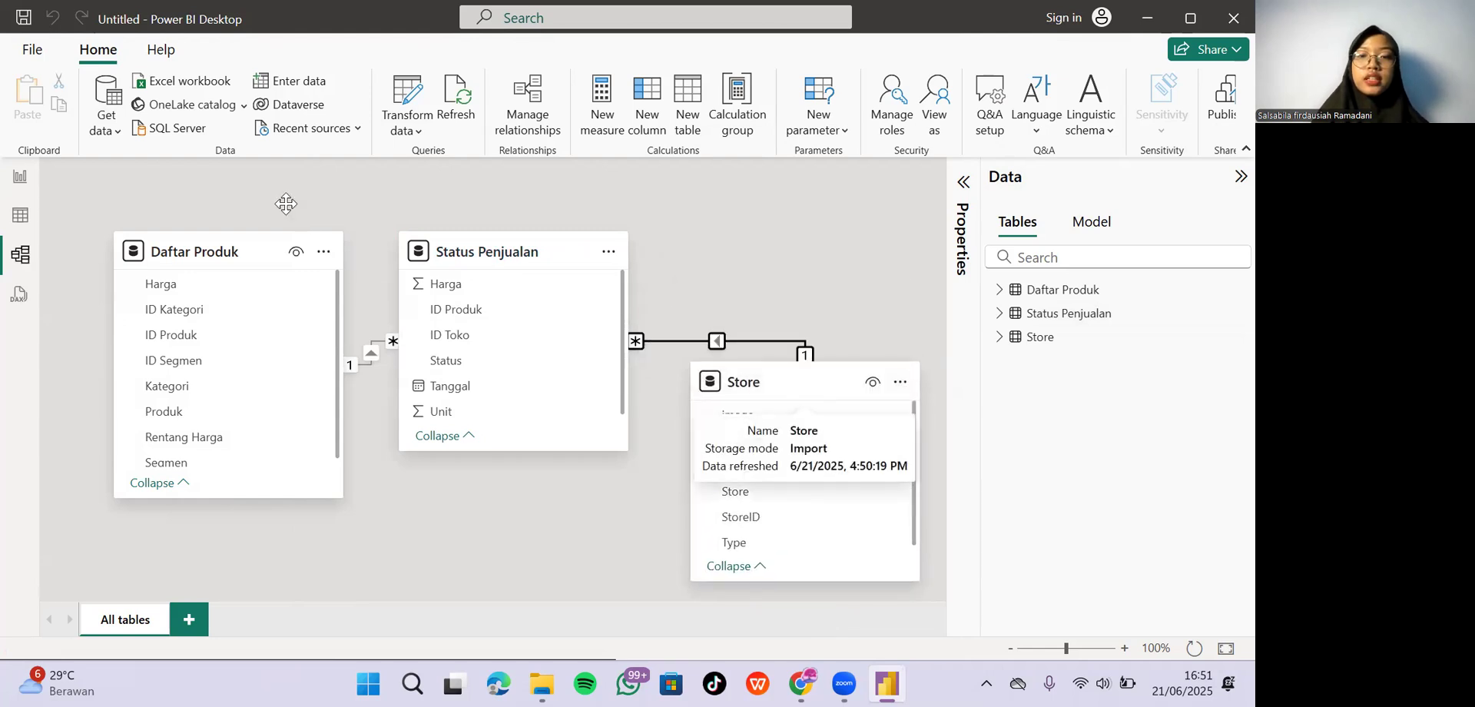
pyautogui.moveTo(232, 253); pyautogui.dragTo(232, 406)
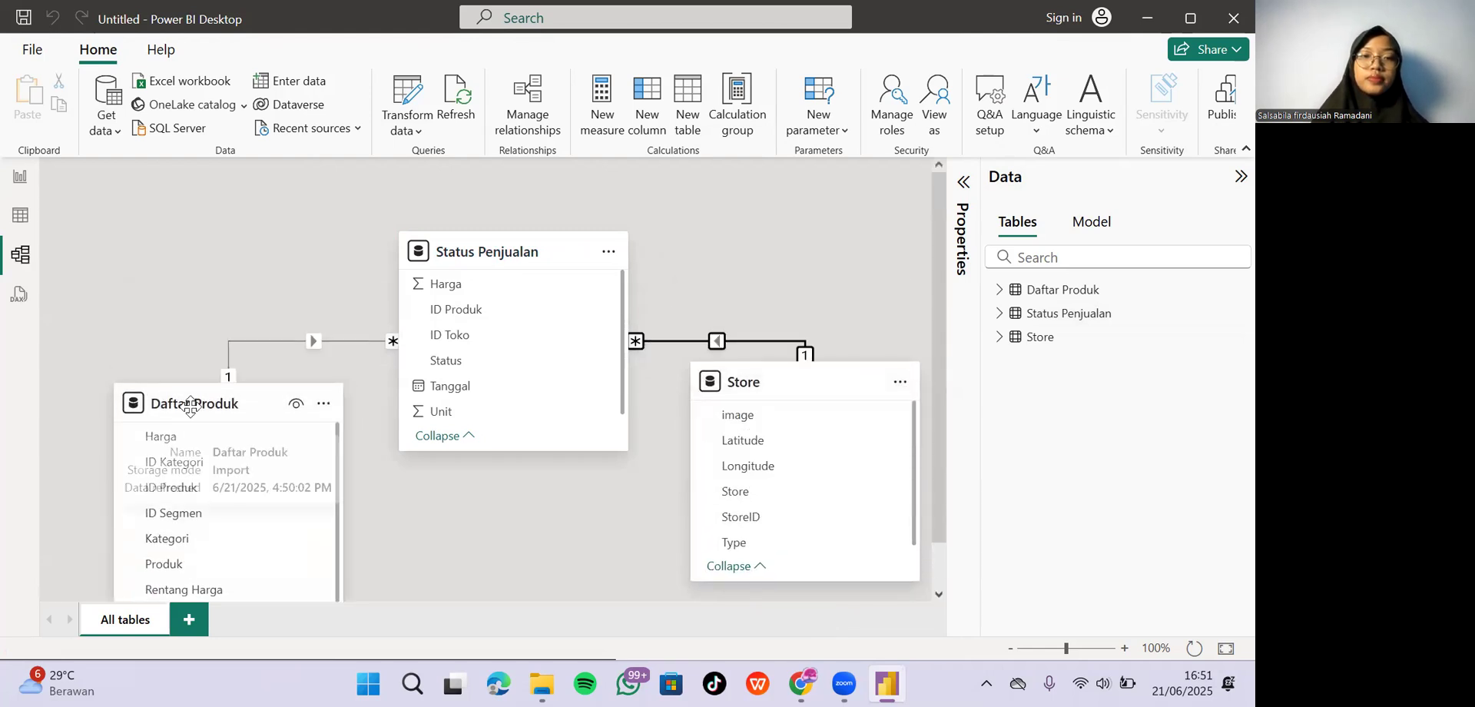
# Add a new measure to the Status Penjualan table in table view, named total penjualan, and begin its formula with SUM.
pyautogui.click(13, 229)
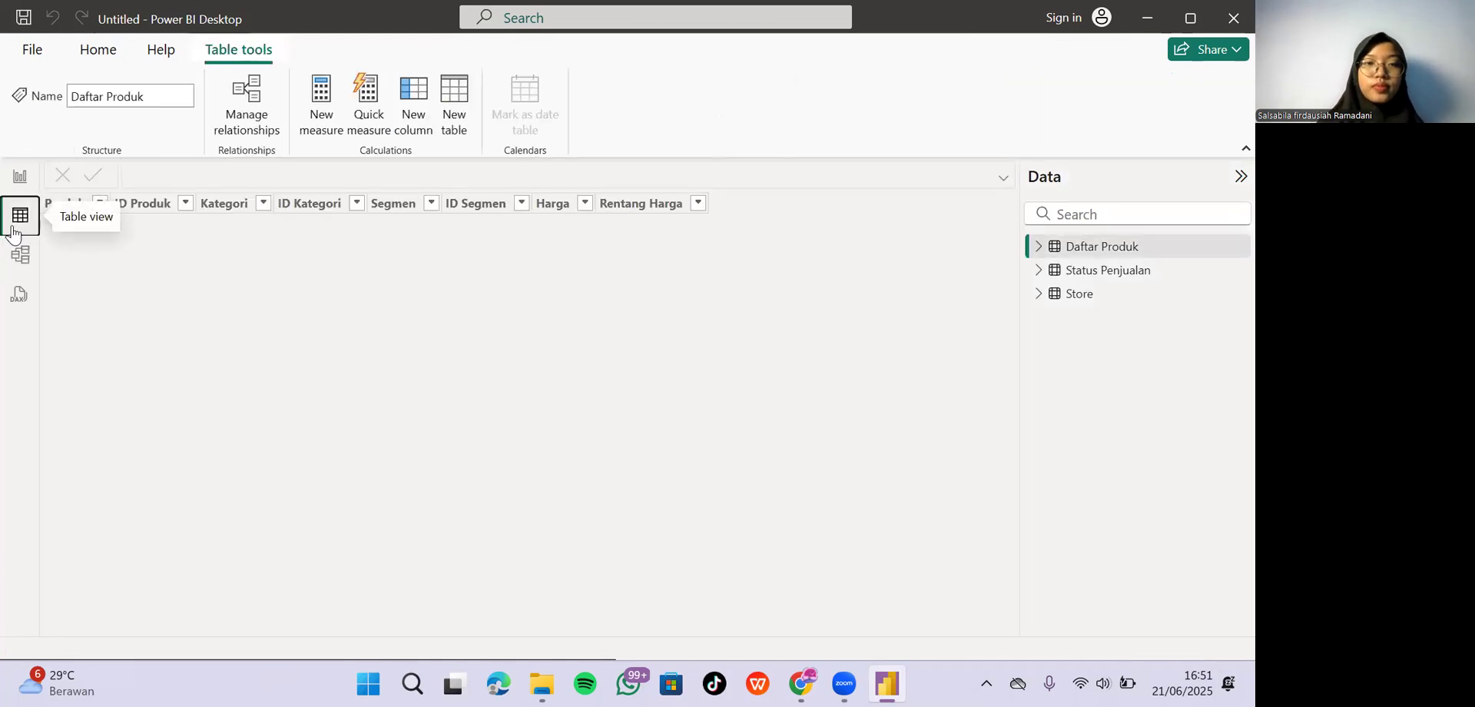
pyautogui.click(1091, 270)
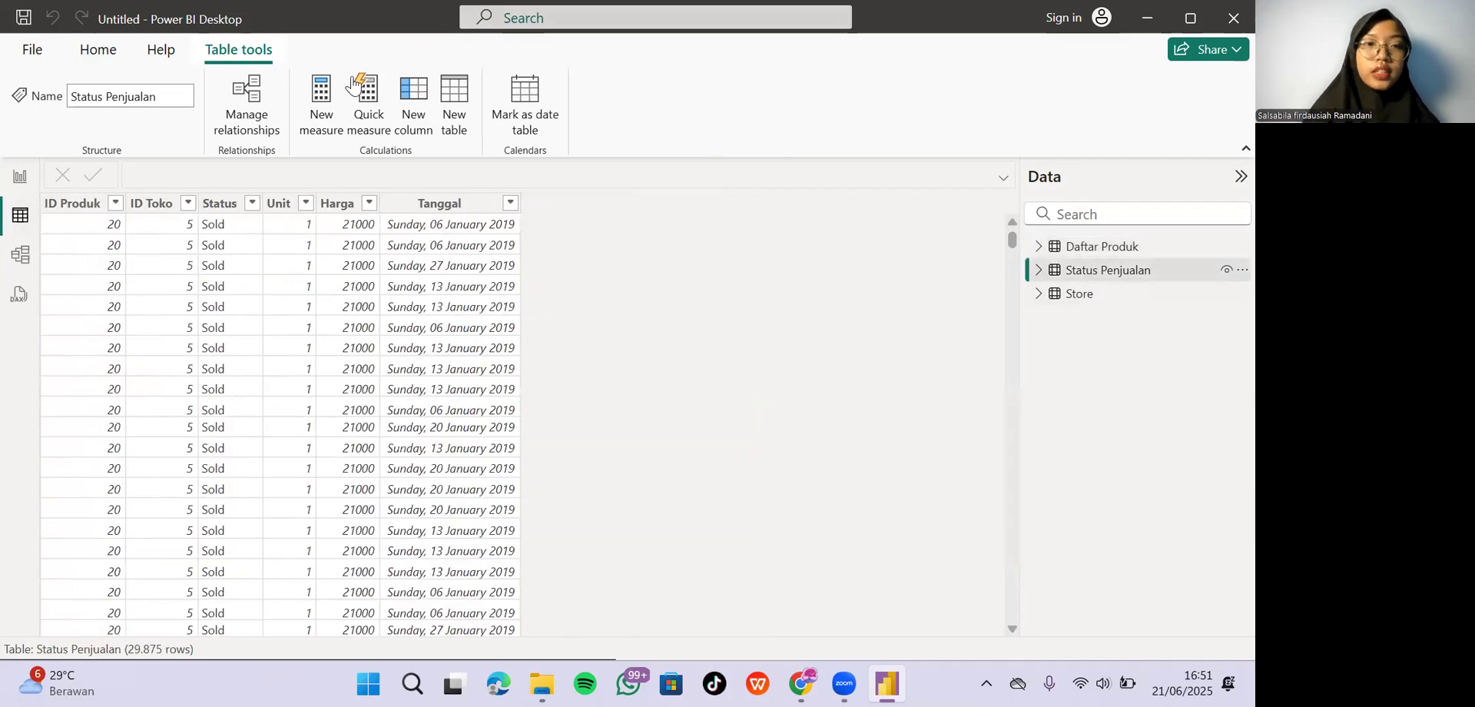
pyautogui.click(336, 115)
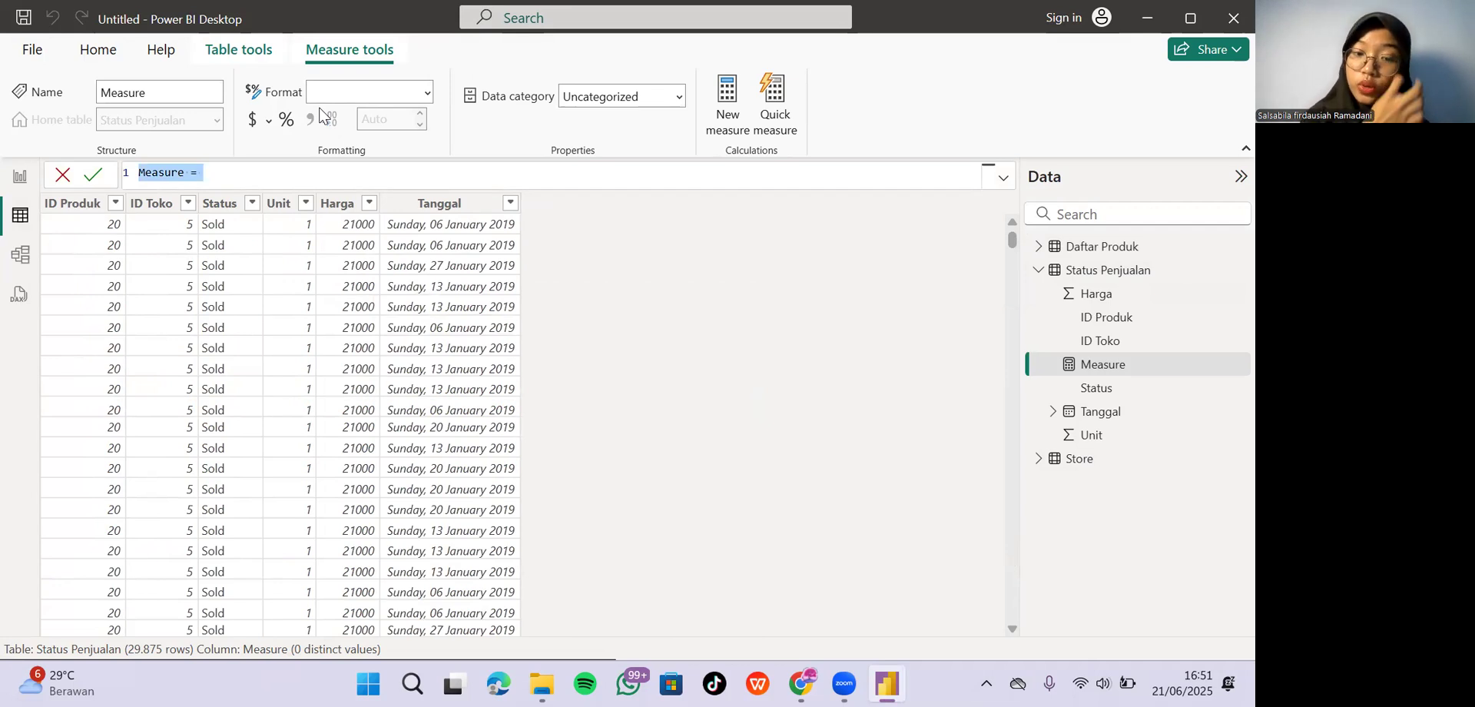
pyautogui.write('total per')
pyautogui.write('jualan = sum')
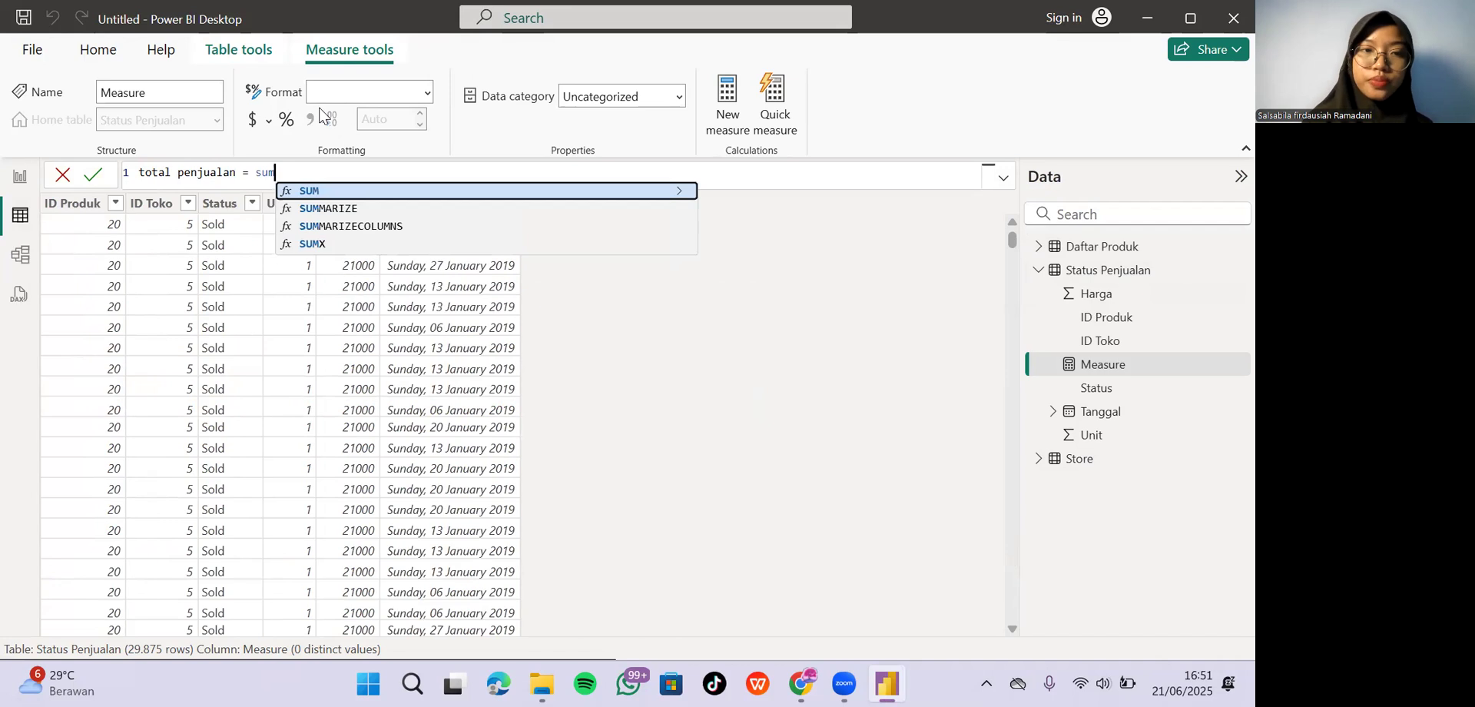
# Complete the total penjualan formula as the SUM of the Harga column in Status Penjualan and commit the measure.
pyautogui.press('Tab')
pyautogui.press('Down')
pyautogui.press('Down')
pyautogui.press('Down')
pyautogui.press('Down')
pyautogui.press('Down')
pyautogui.press('Down')
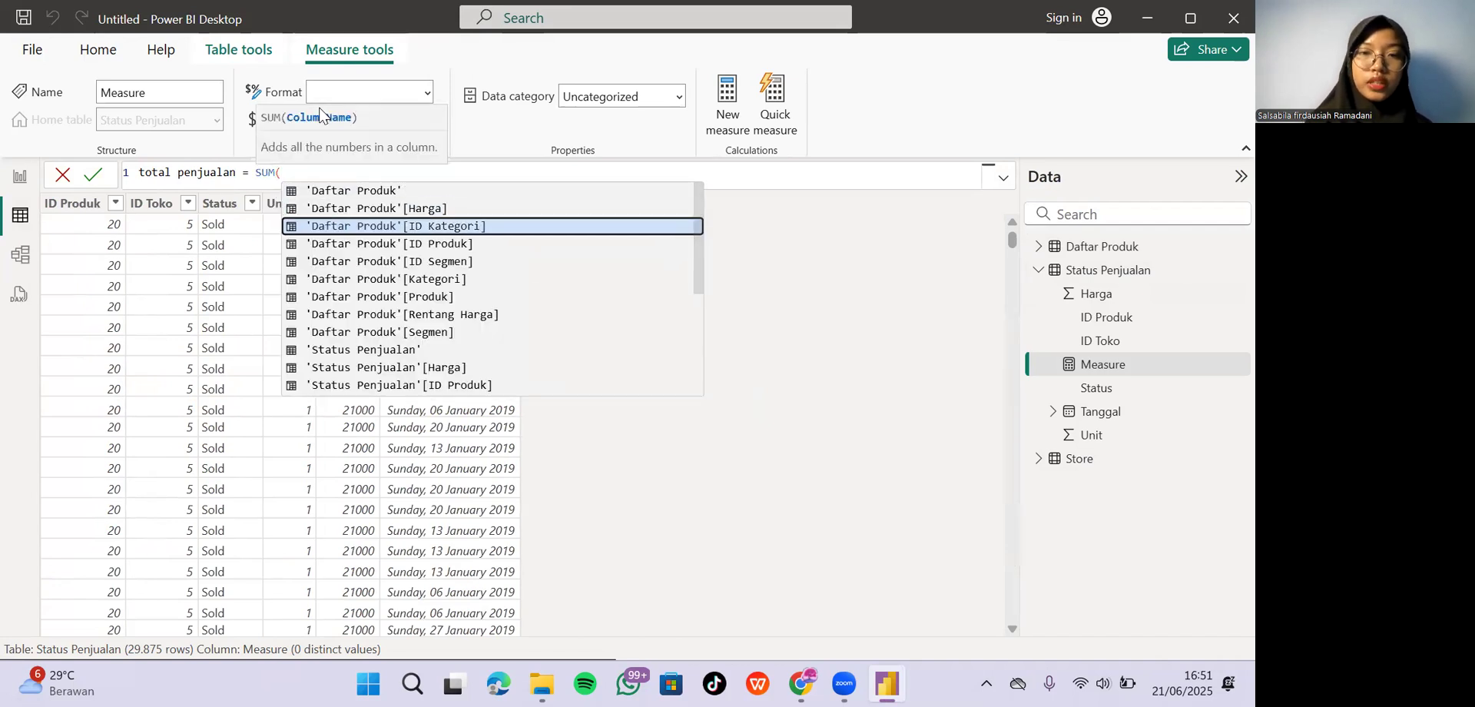
pyautogui.press('Down')
pyautogui.press('Down')
pyautogui.press('Down')
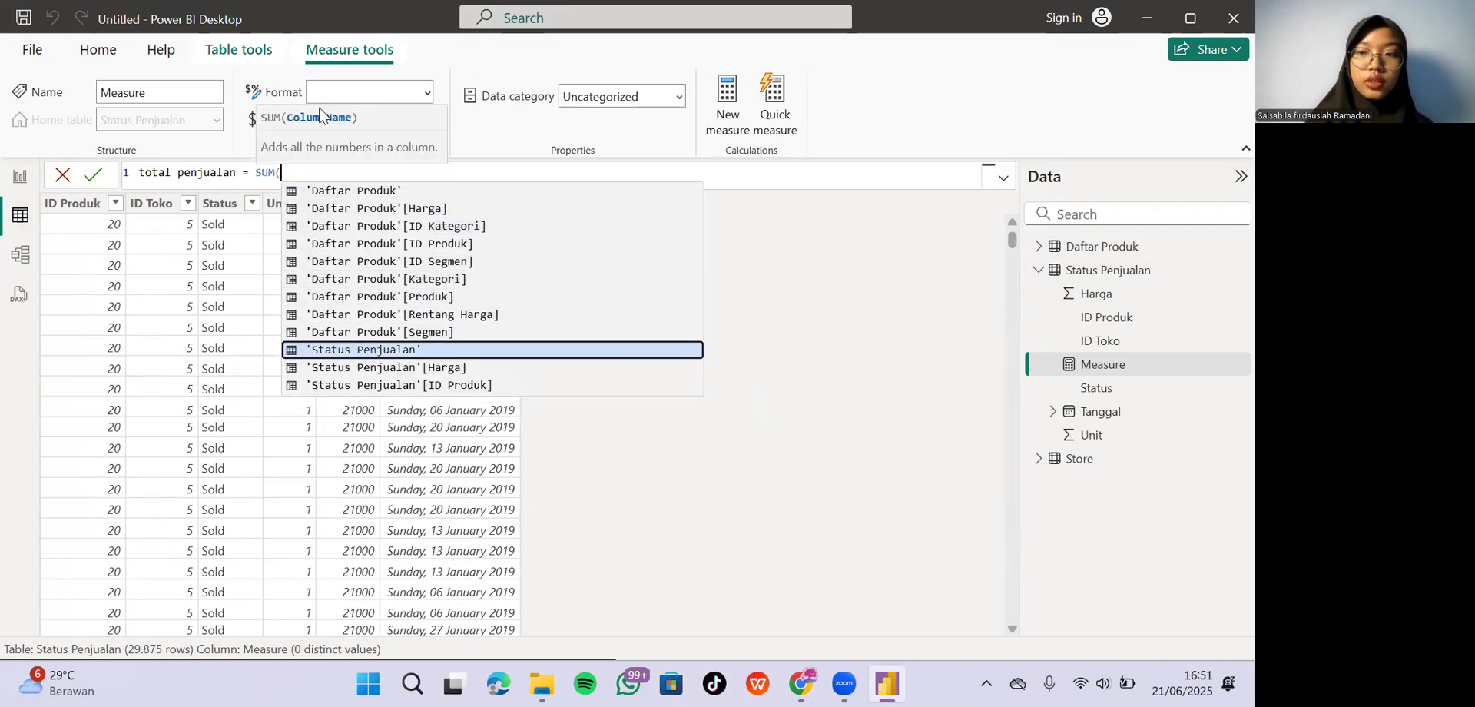
pyautogui.press('Down')
pyautogui.press('Up')
pyautogui.press('Down')
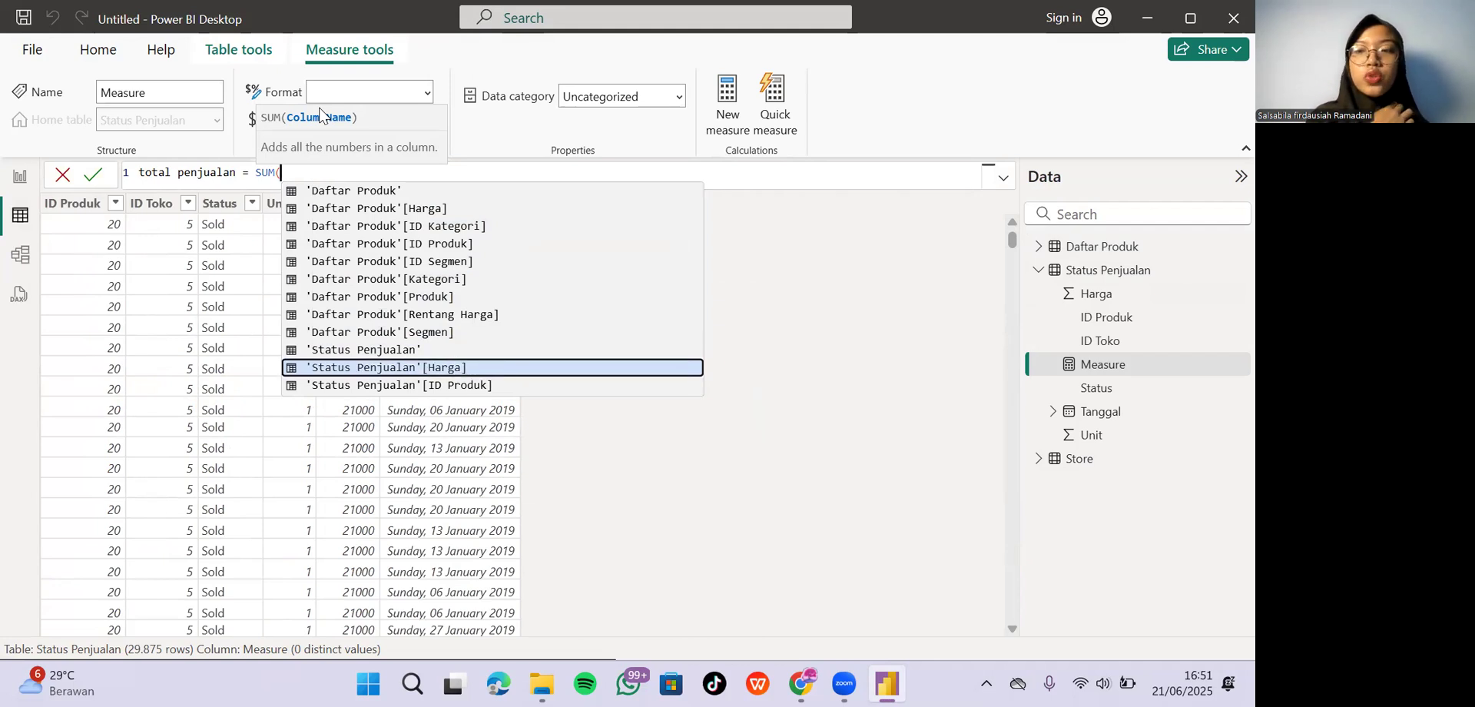
pyautogui.press('Tab')
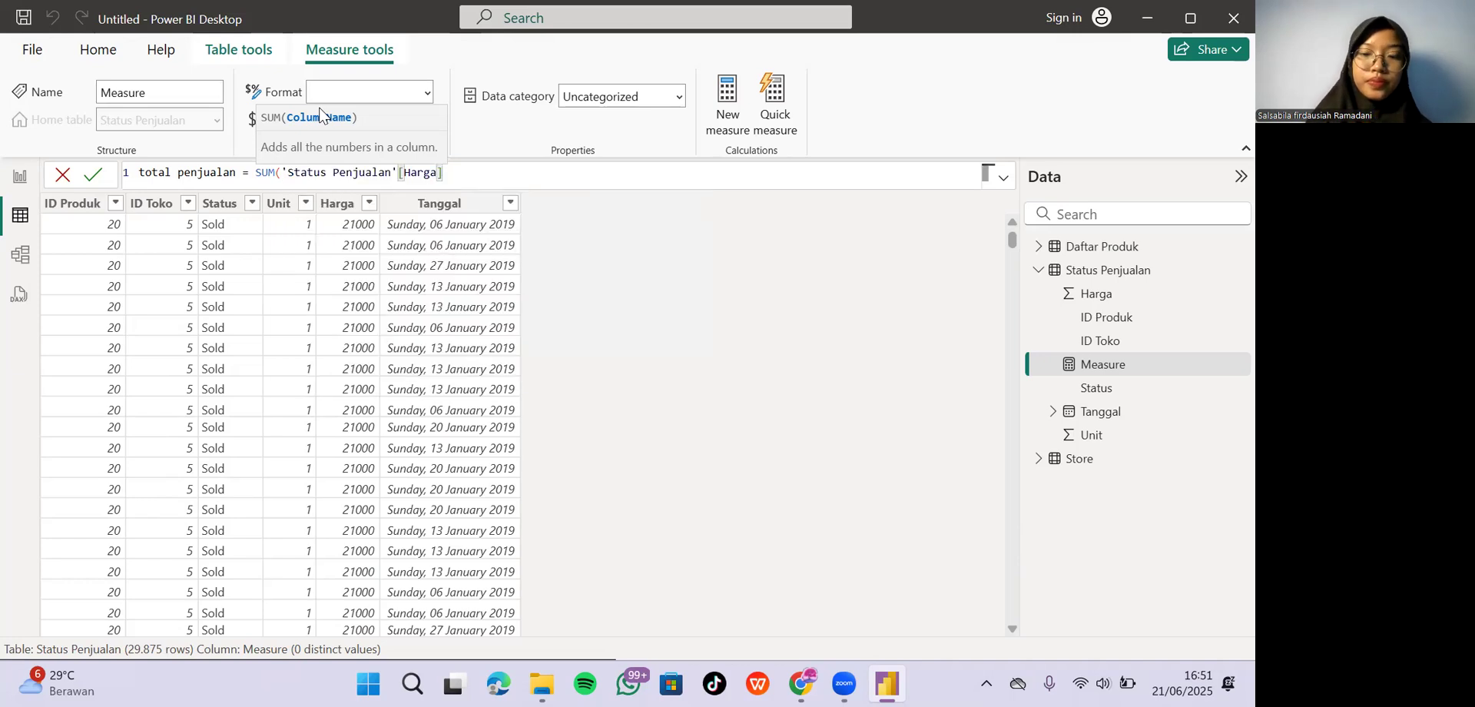
pyautogui.write(')')
pyautogui.press('Return')
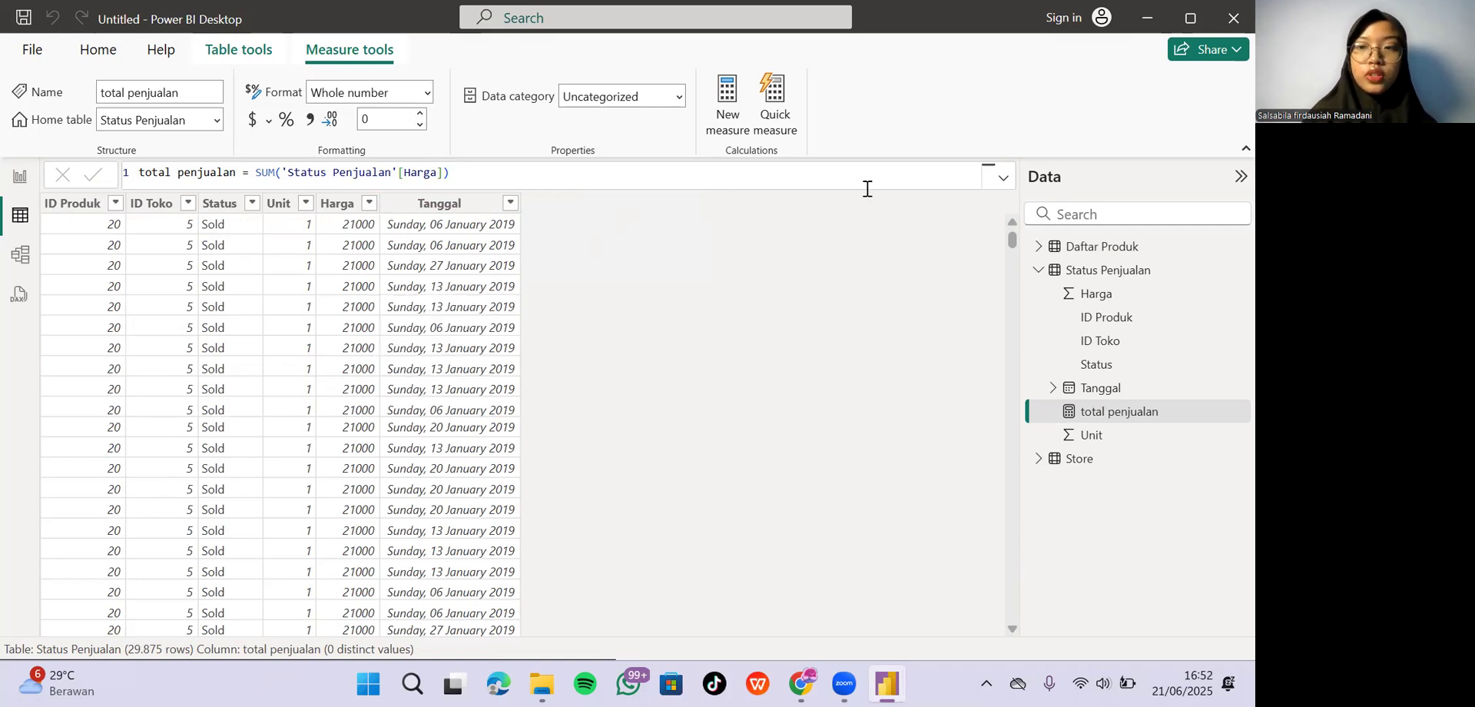
# Add another measure to the Status Penjualan table, named penjualan bersih, and begin its formula with CALCULATE.
pyautogui.click(1067, 271)
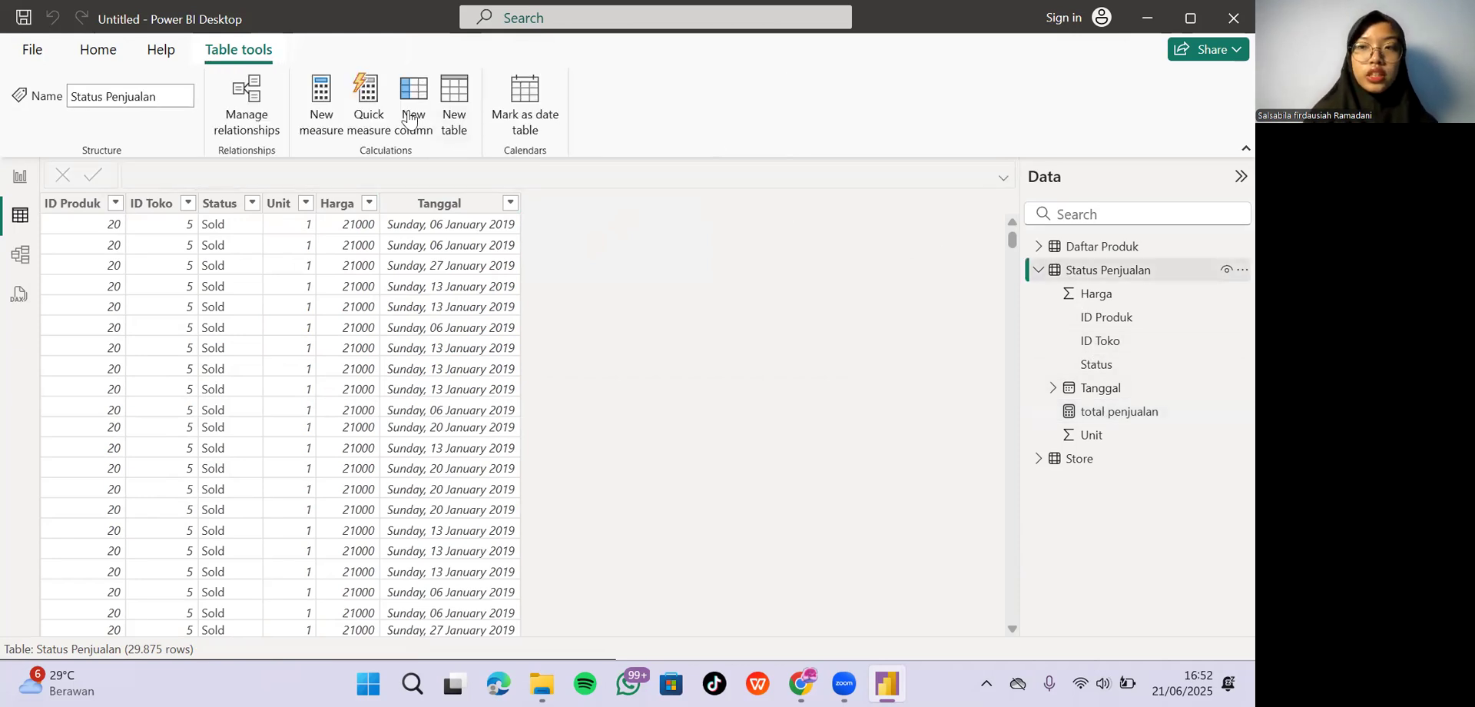
pyautogui.click(321, 103)
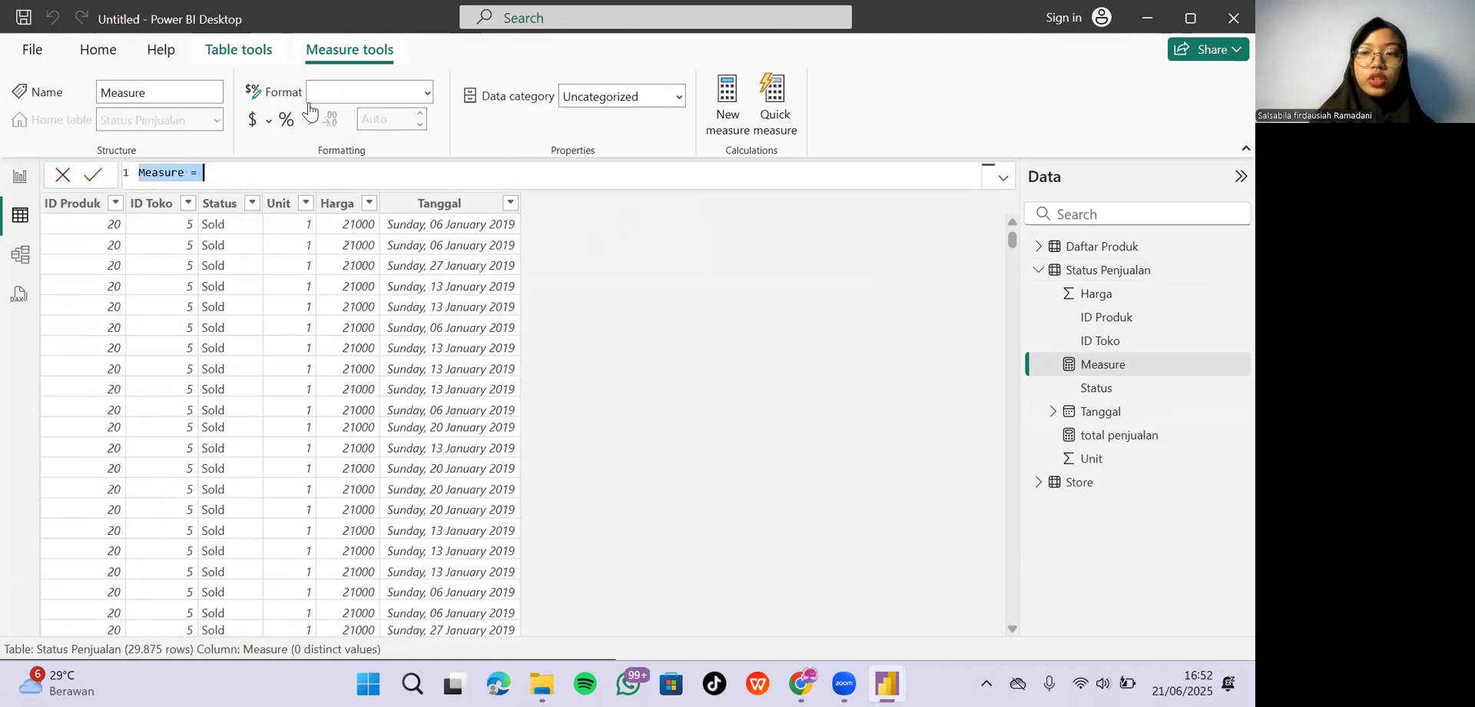
pyautogui.write('penjua')
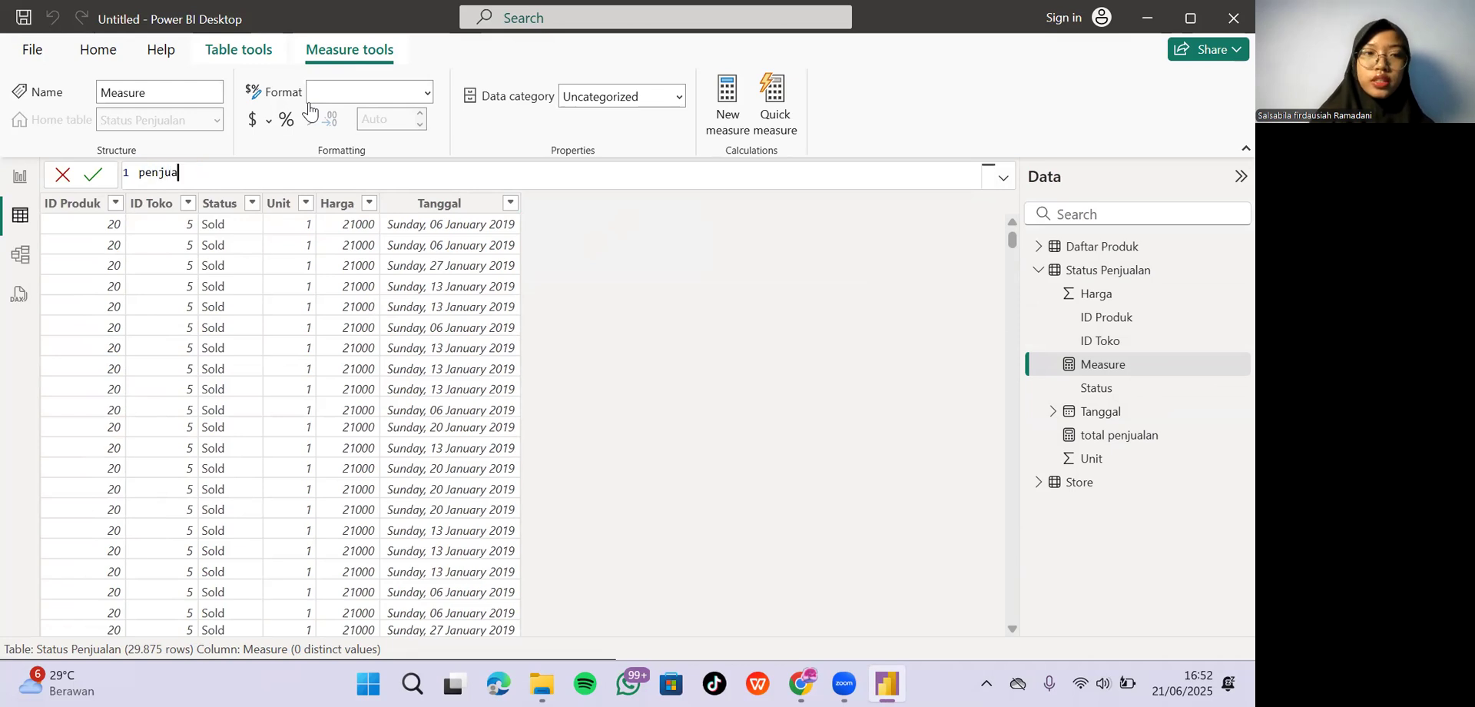
pyautogui.write('lan be')
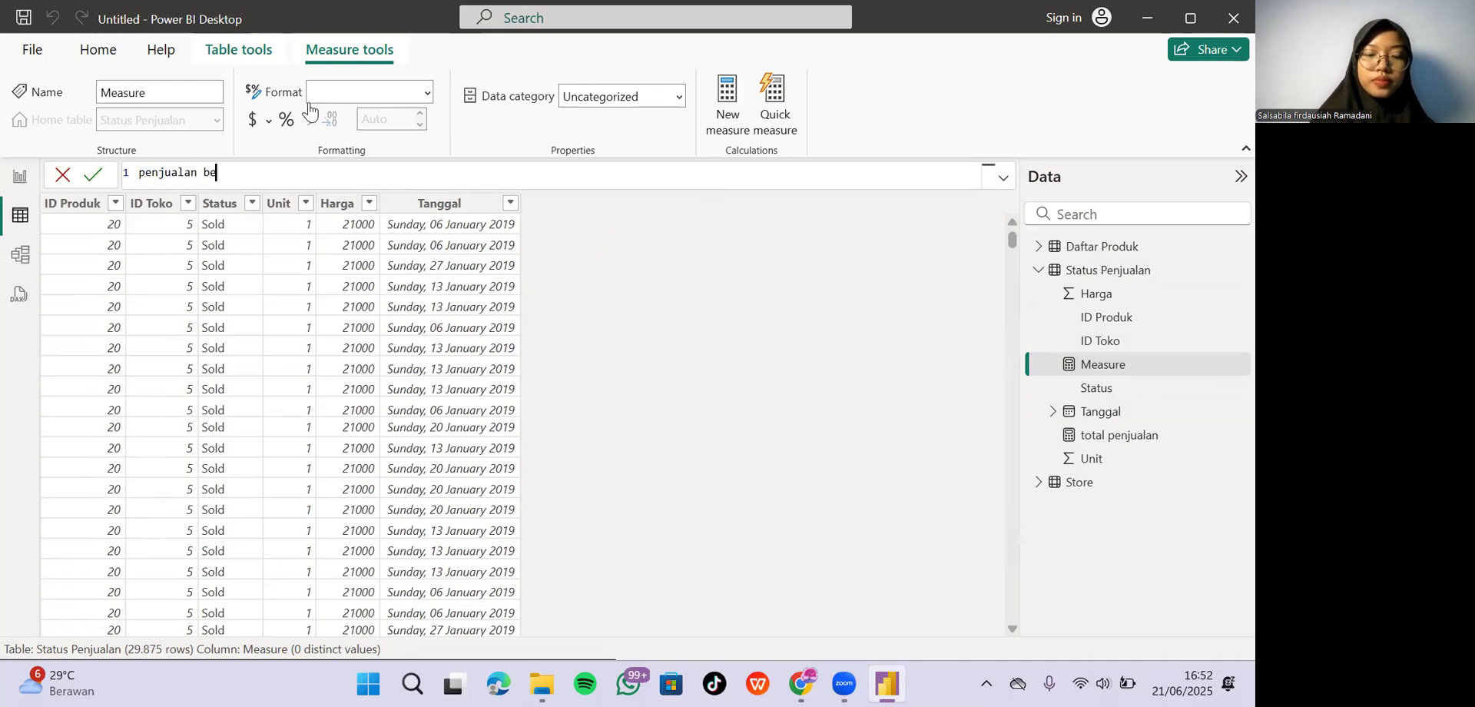
pyautogui.write('rsih')
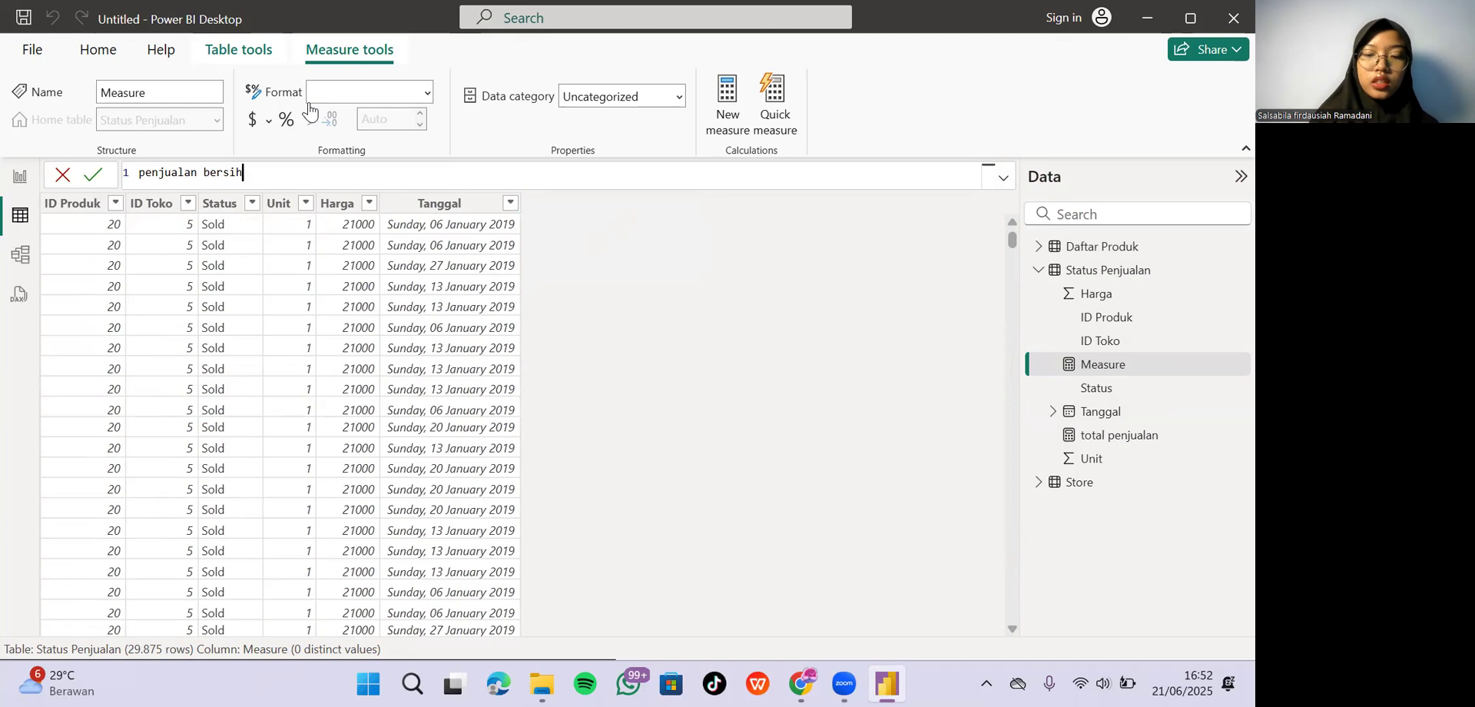
pyautogui.write(' = CALCULATE(')
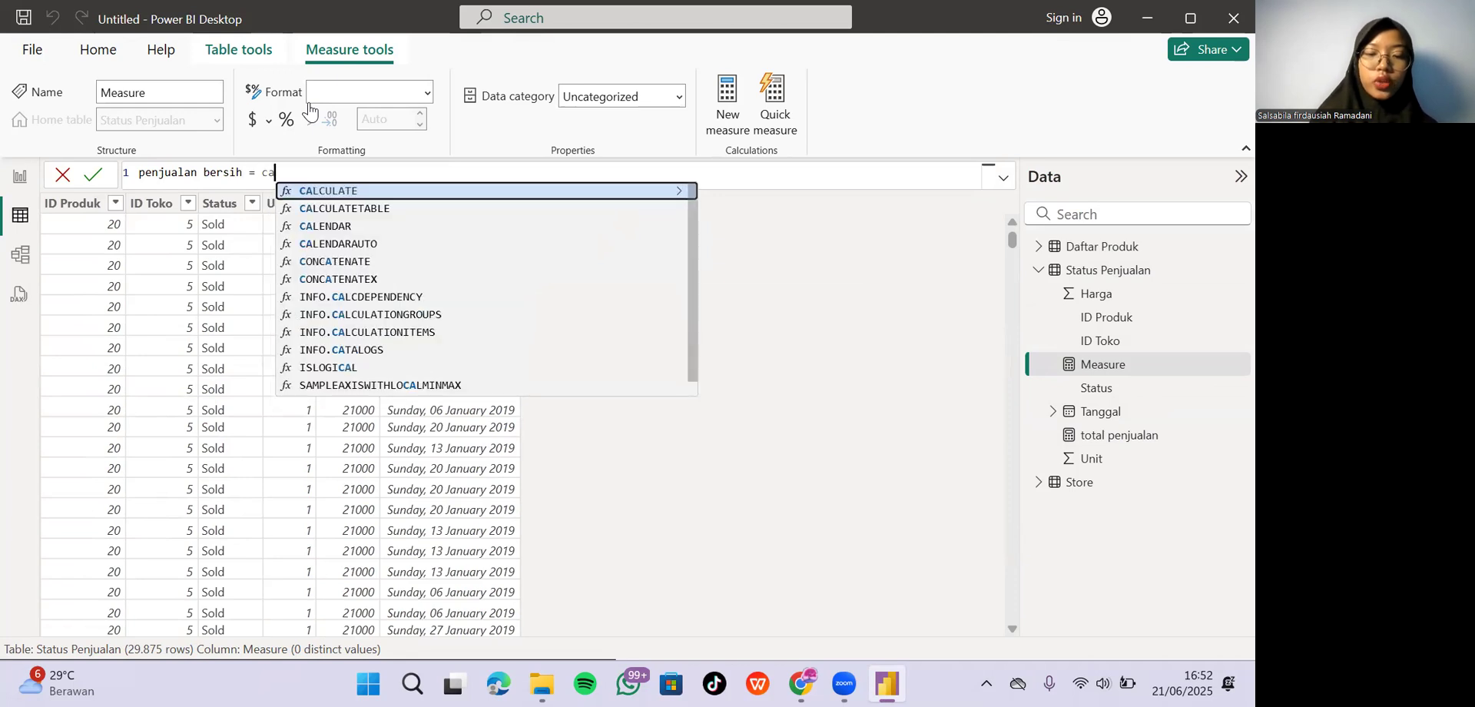
pyautogui.write('SUB')
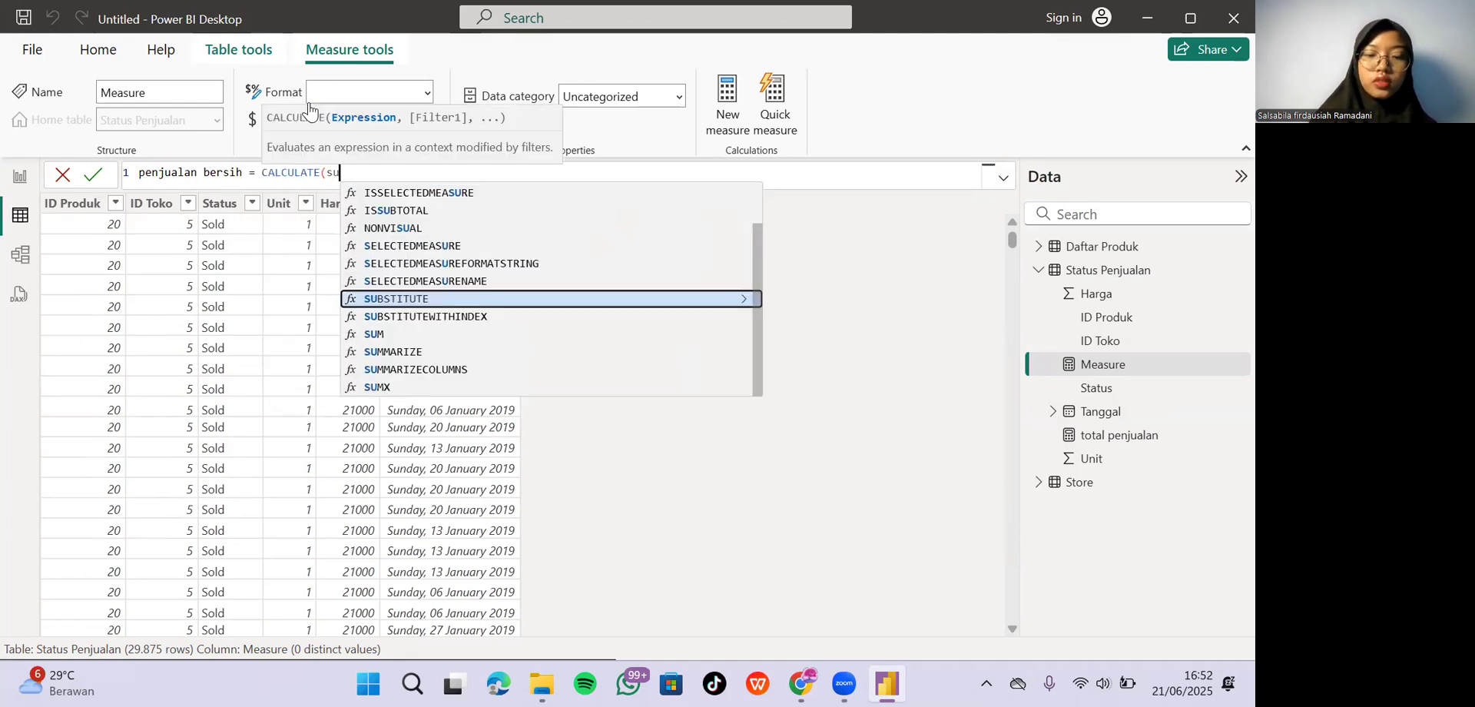
pyautogui.press('Tab')
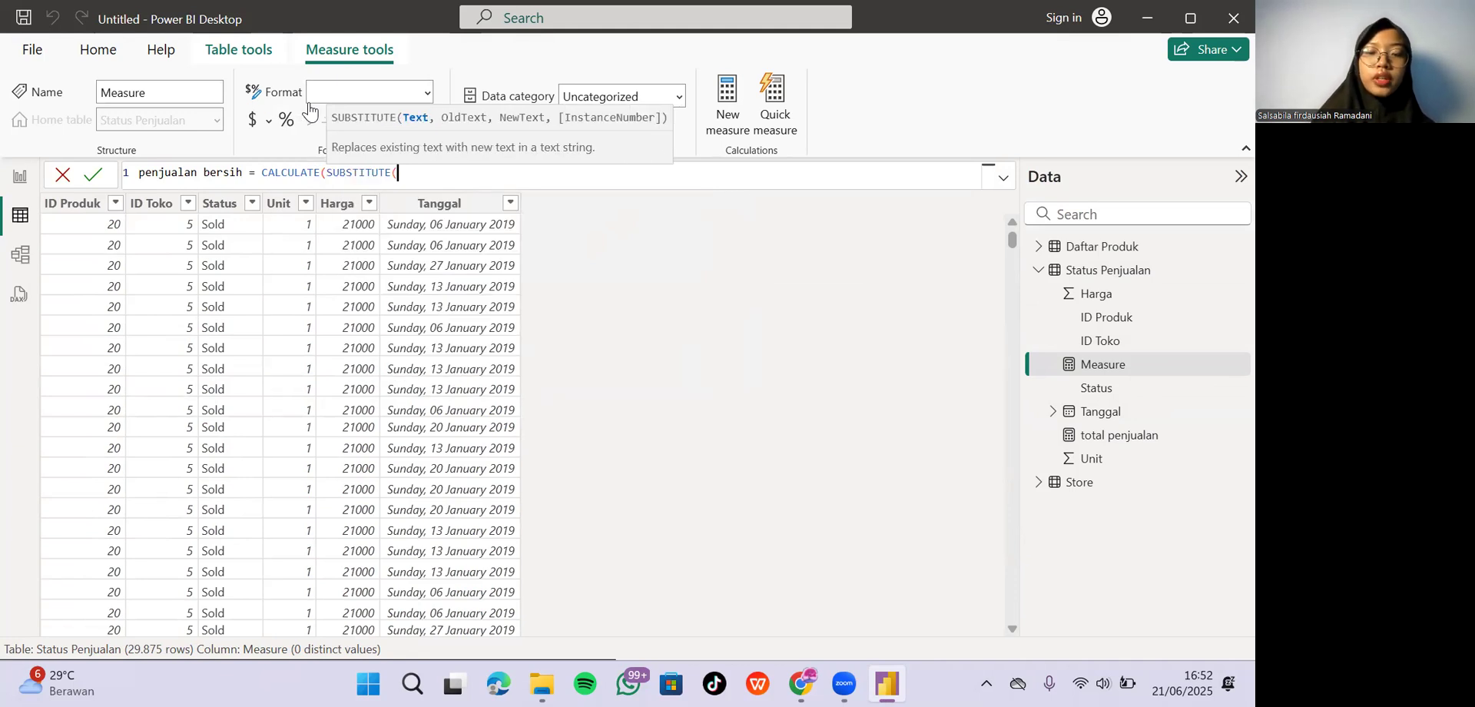
pyautogui.write('sta')
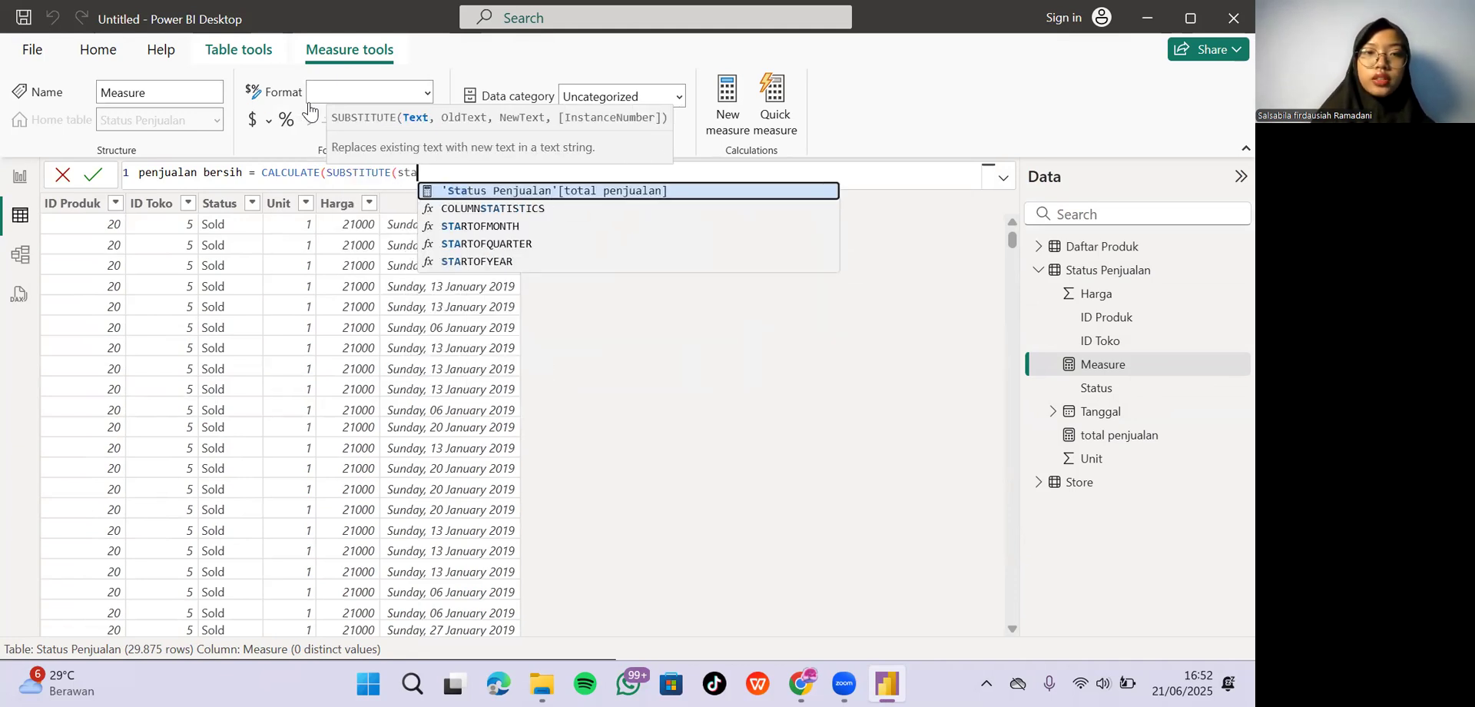
pyautogui.press('BackSpace')
pyautogui.press('BackSpace')
pyautogui.press('BackSpace')
pyautogui.press('BackSpace')
pyautogui.press('BackSpace')
pyautogui.press('BackSpace')
pyautogui.press('BackSpace')
pyautogui.press('BackSpace')
pyautogui.press('BackSpace')
pyautogui.press('BackSpace')
pyautogui.press('BackSpace')
pyautogui.press('BackSpace')
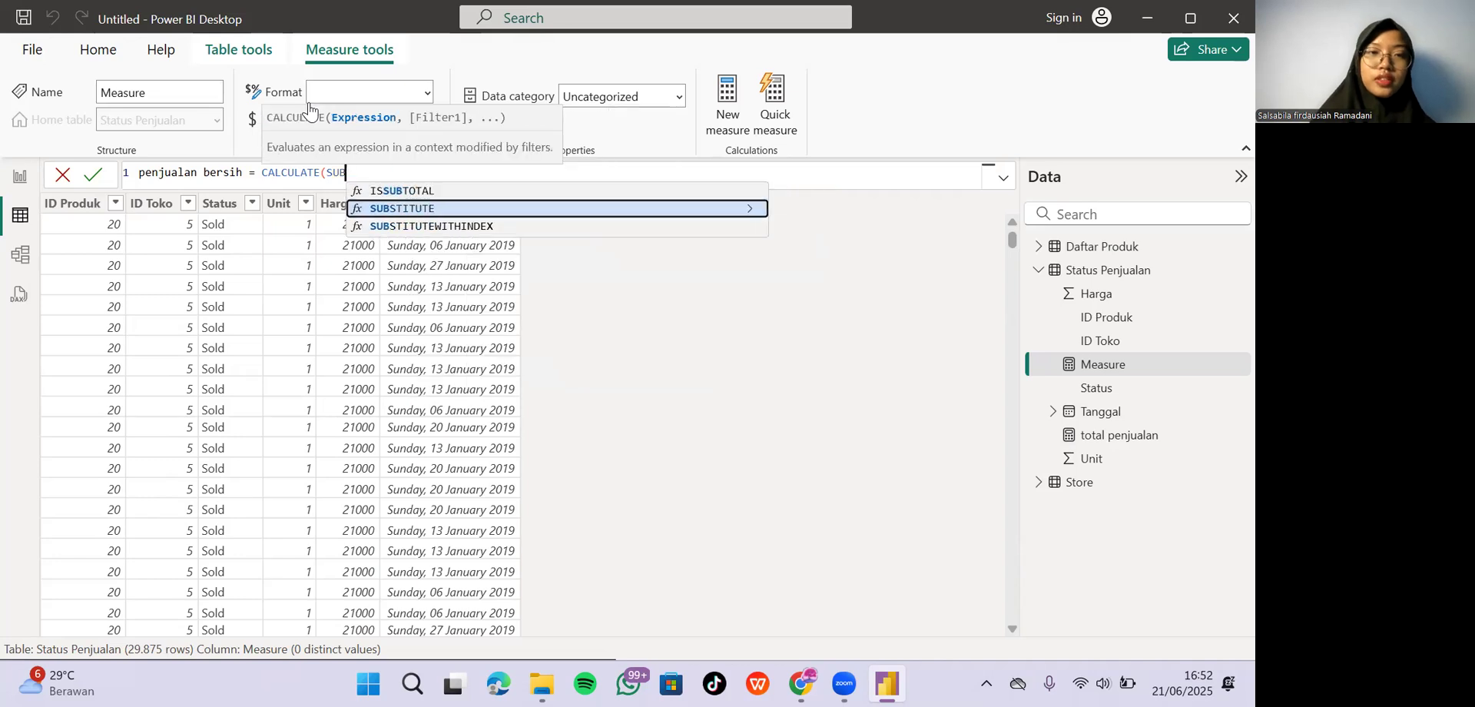
# Enter SUM('Status Penjualan'[Harga]) as the expression inside CALCULATE for penjualan bersih, followed by a comma for the filter.
pyautogui.write('m')
pyautogui.press('Tab')
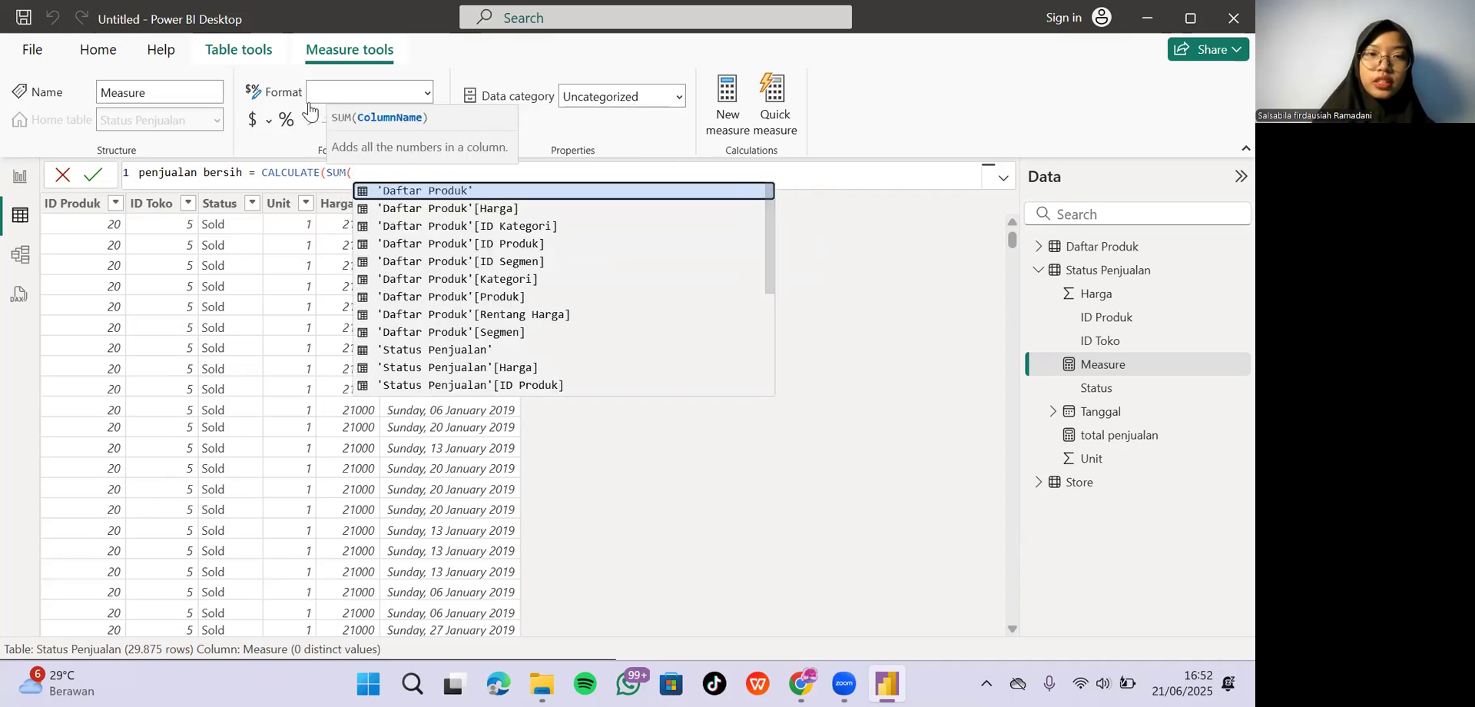
pyautogui.press('Down')
pyautogui.press('Down')
pyautogui.press('Down')
pyautogui.press('Down')
pyautogui.press('Down')
pyautogui.press('Down')
pyautogui.press('Down')
pyautogui.press('Down')
pyautogui.press('Down')
pyautogui.press('Down')
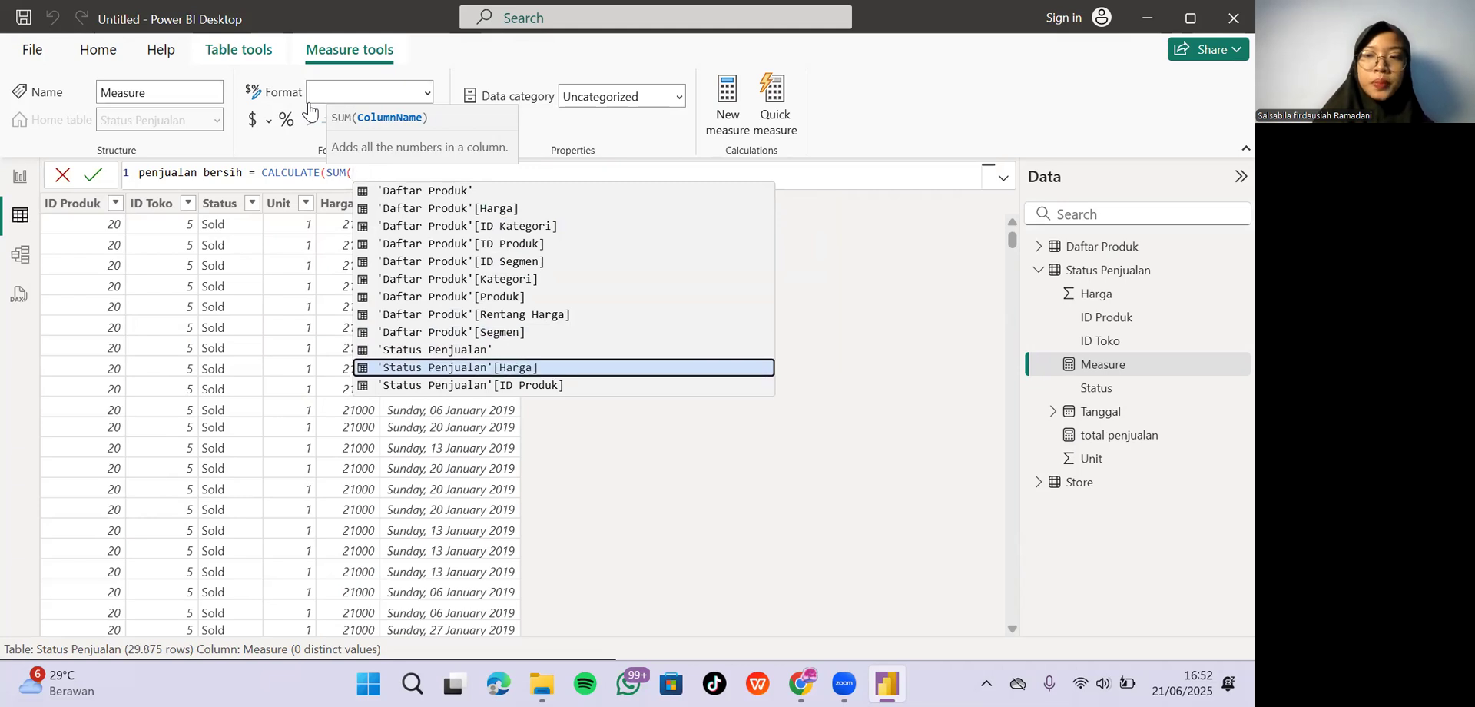
pyautogui.press('Tab')
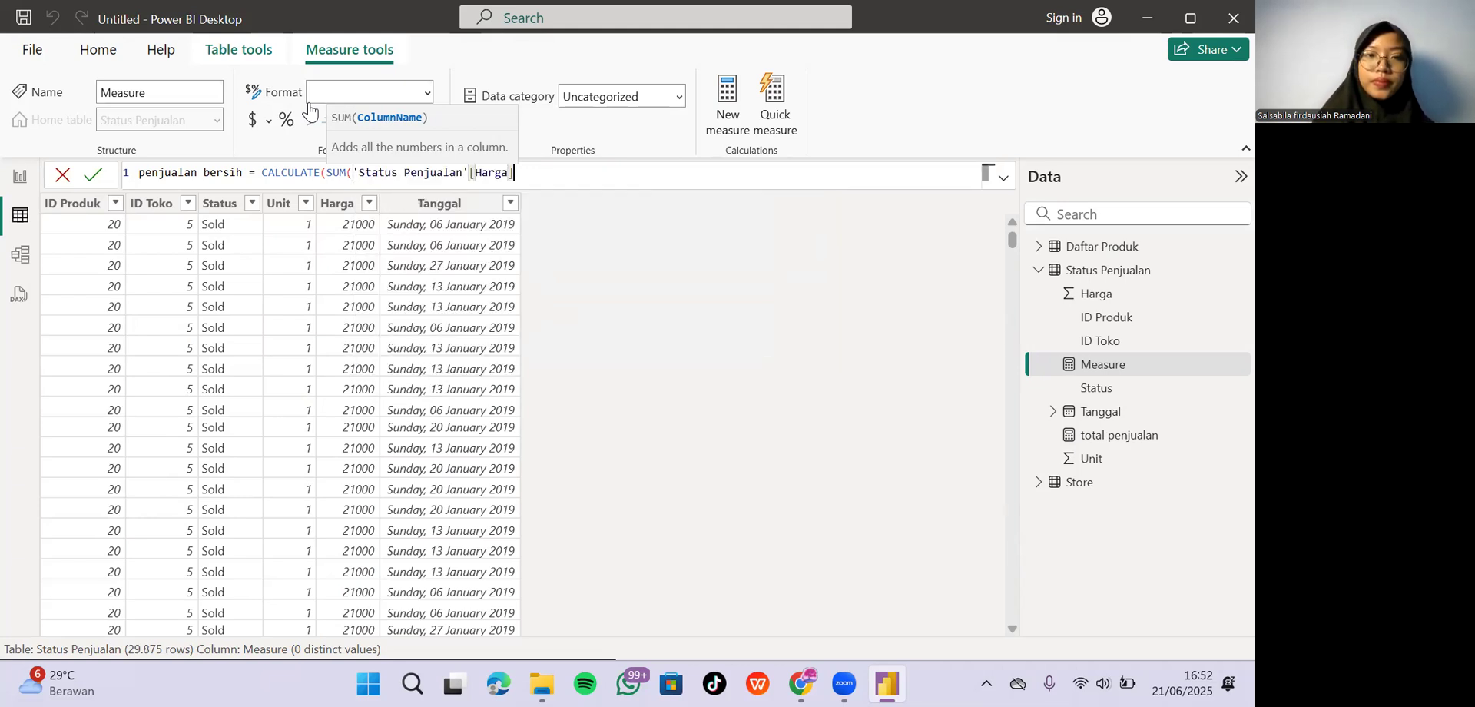
pyautogui.write('),')
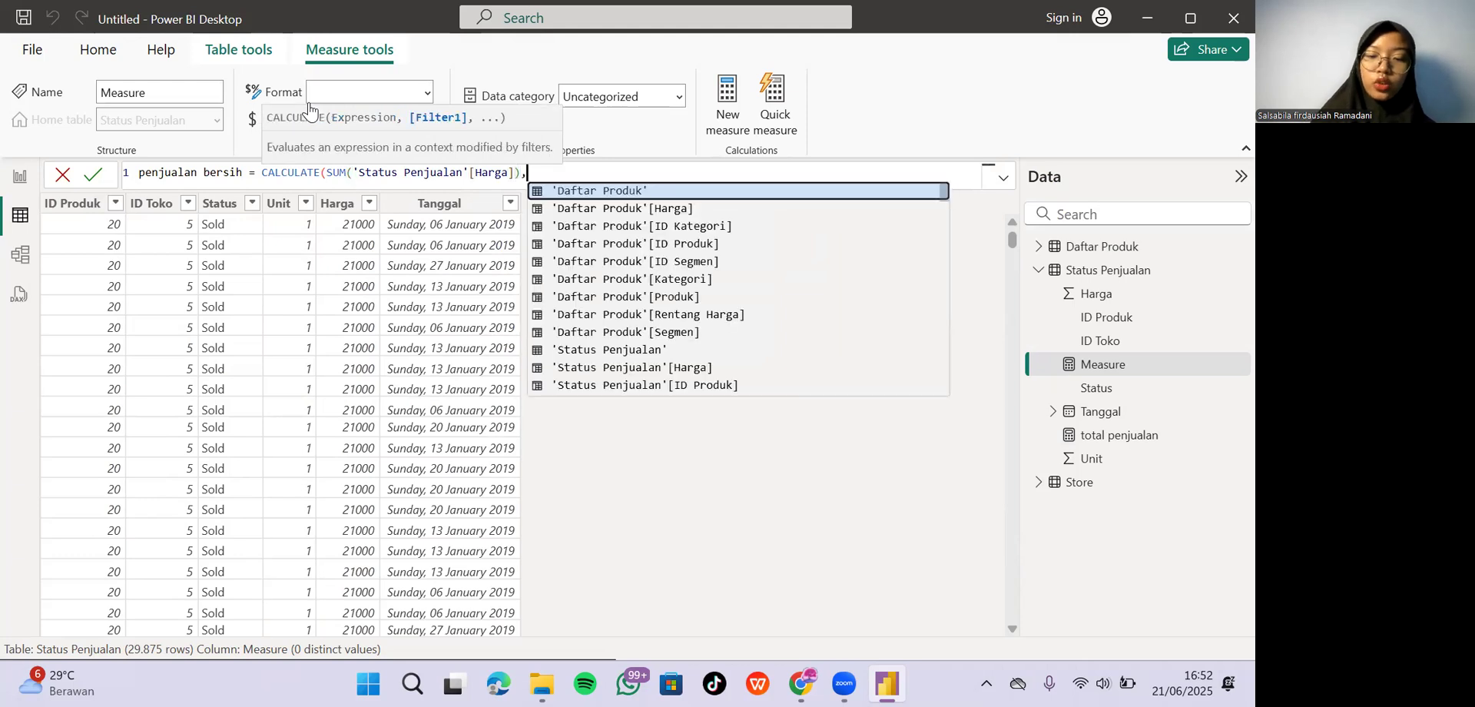
# Add the filter 'Status Penjualan'[Status]="Sold" to the penjualan bersih formula, close it and commit the measure.
pyautogui.write('st')
pyautogui.press('Down')
pyautogui.press('Down')
pyautogui.press('Down')
pyautogui.press('Down')
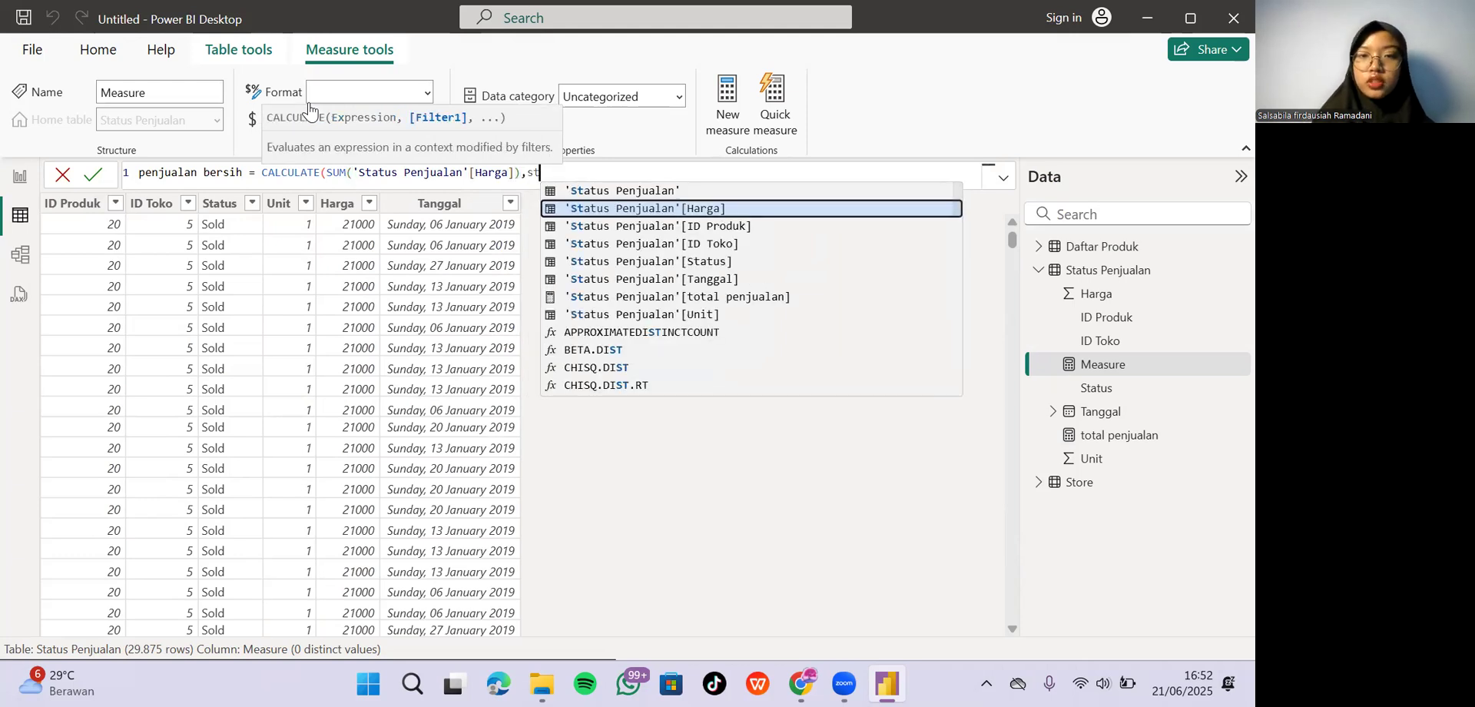
pyautogui.press('Down')
pyautogui.press('Up')
pyautogui.press('Tab')
pyautogui.write('=""')
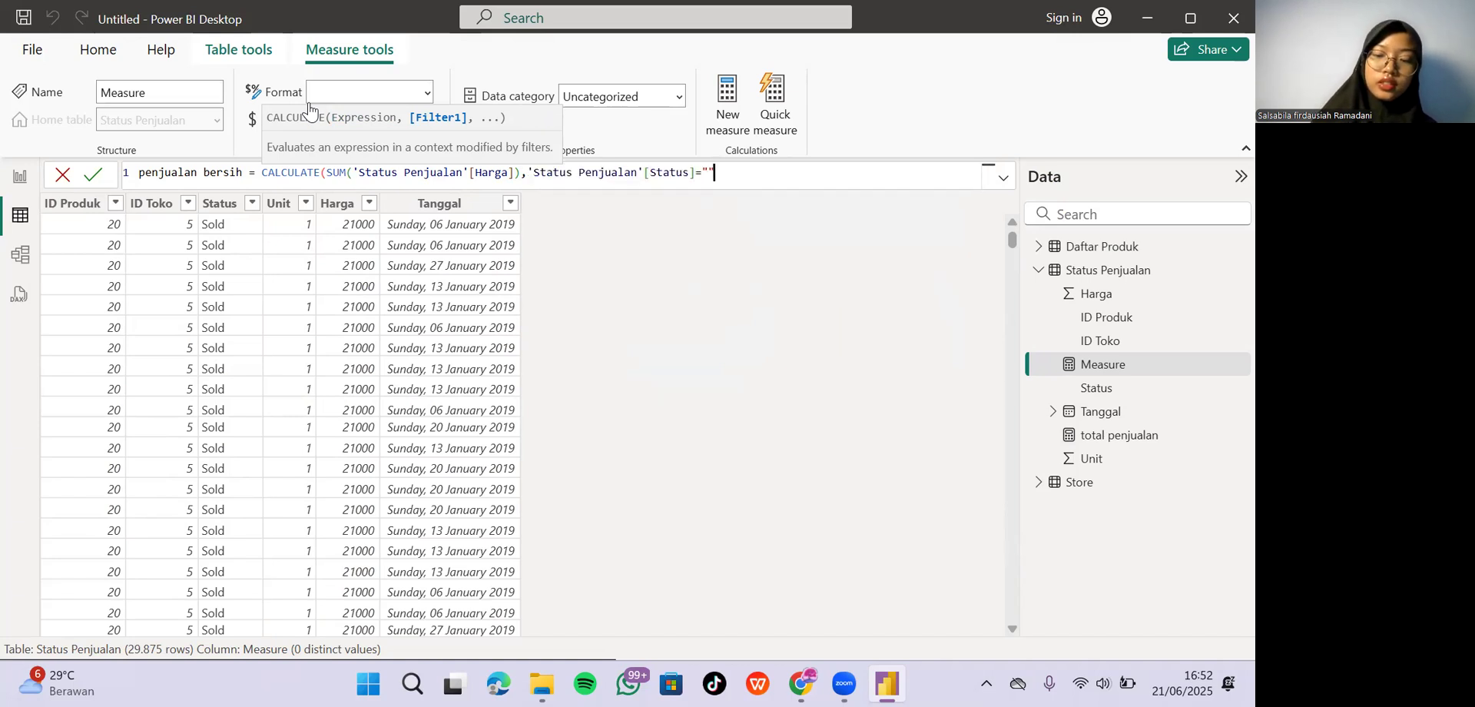
pyautogui.press('Left')
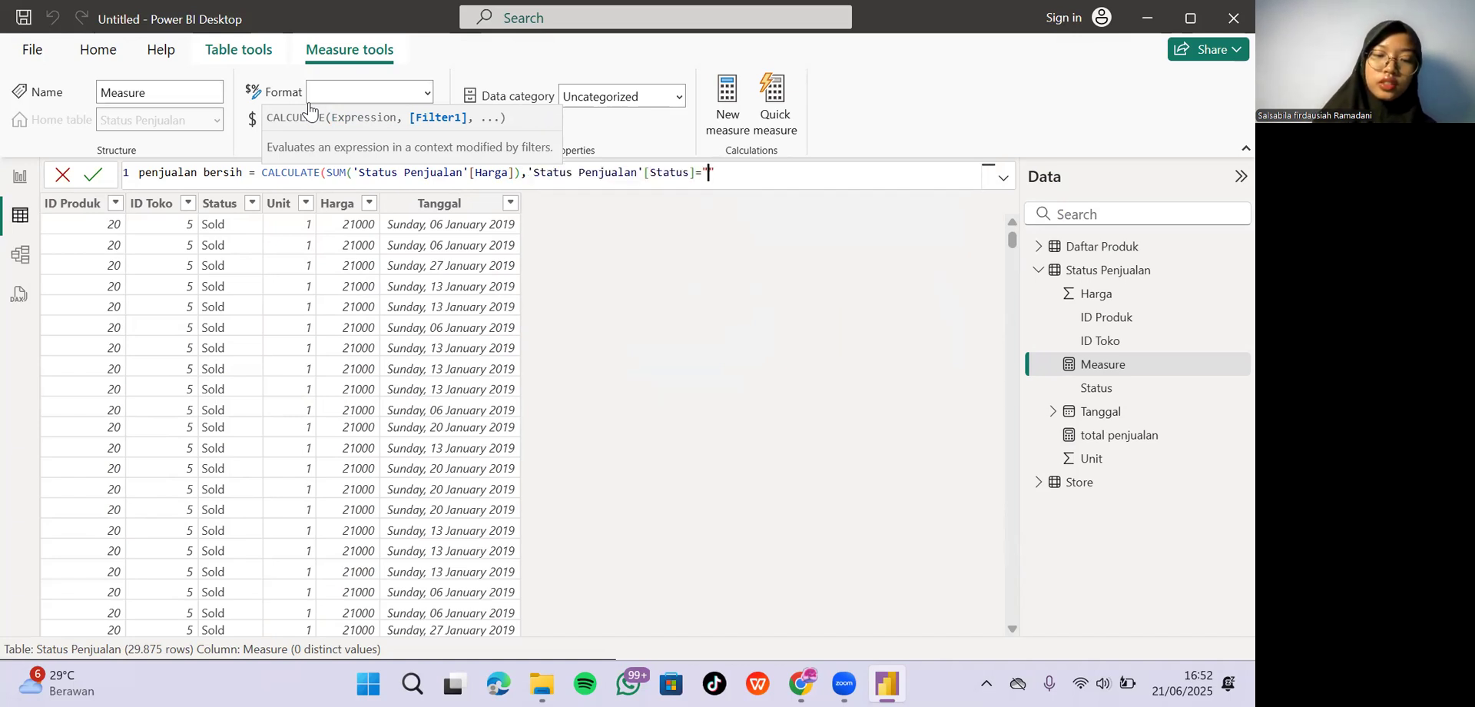
pyautogui.write('Sold')
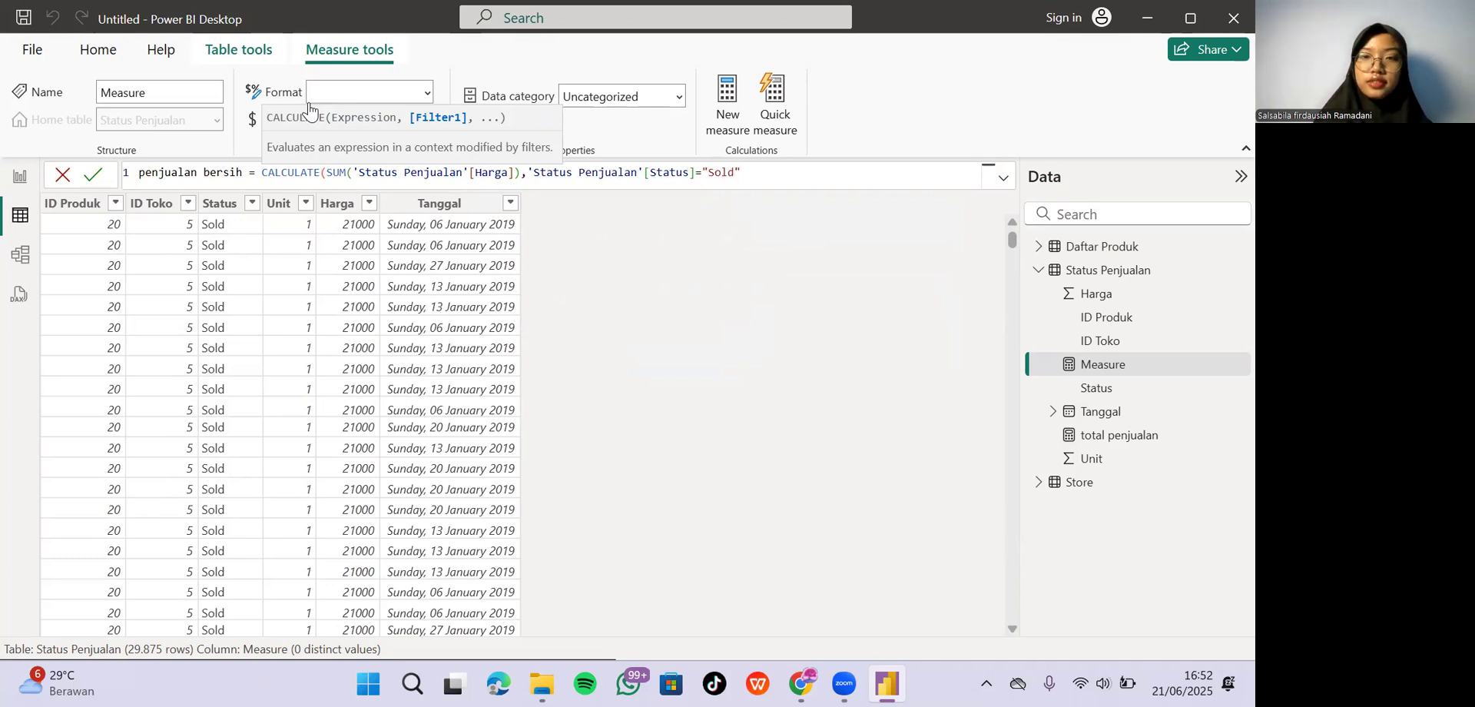
pyautogui.press('Right')
pyautogui.write(')')
pyautogui.press('Return')
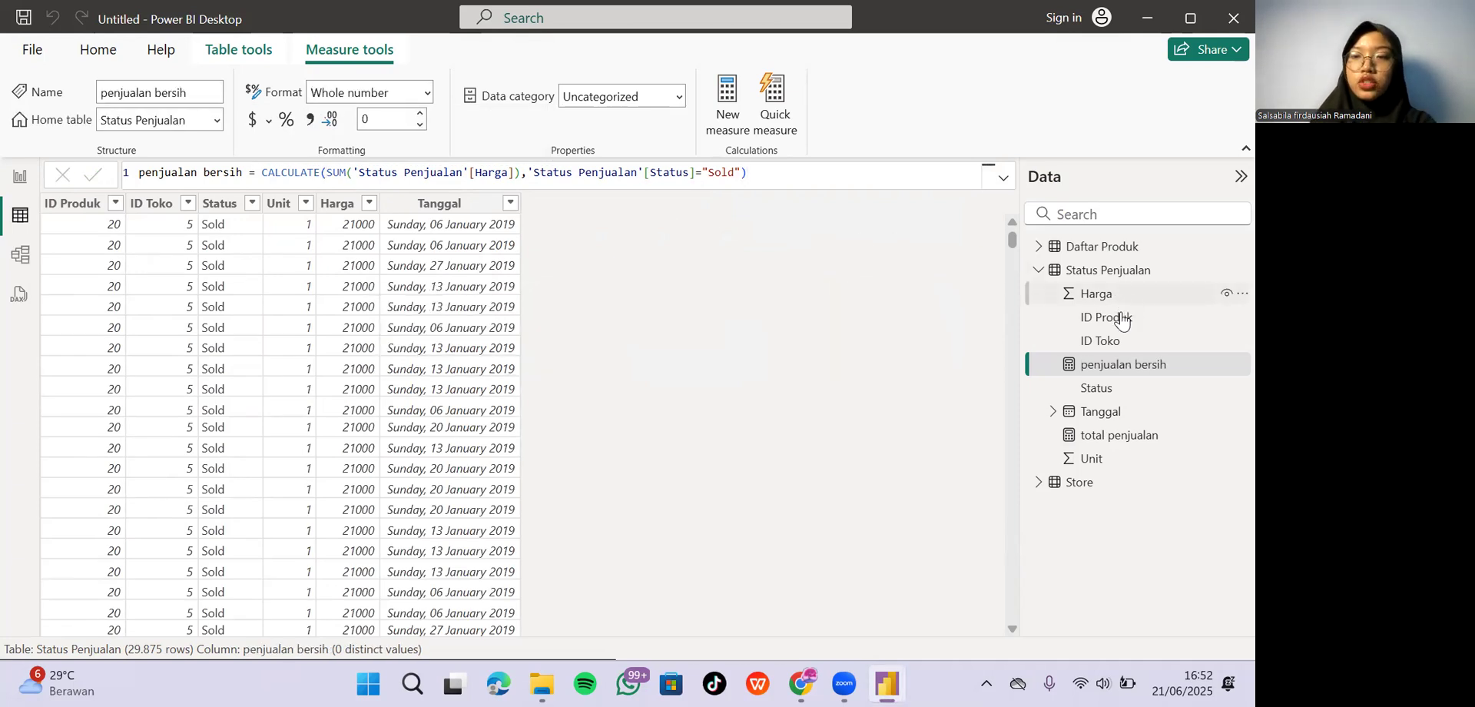
# Add a new measure to the Status Penjualan table, named penjualan unit, and begin its formula with SUM.
pyautogui.click(1077, 271)
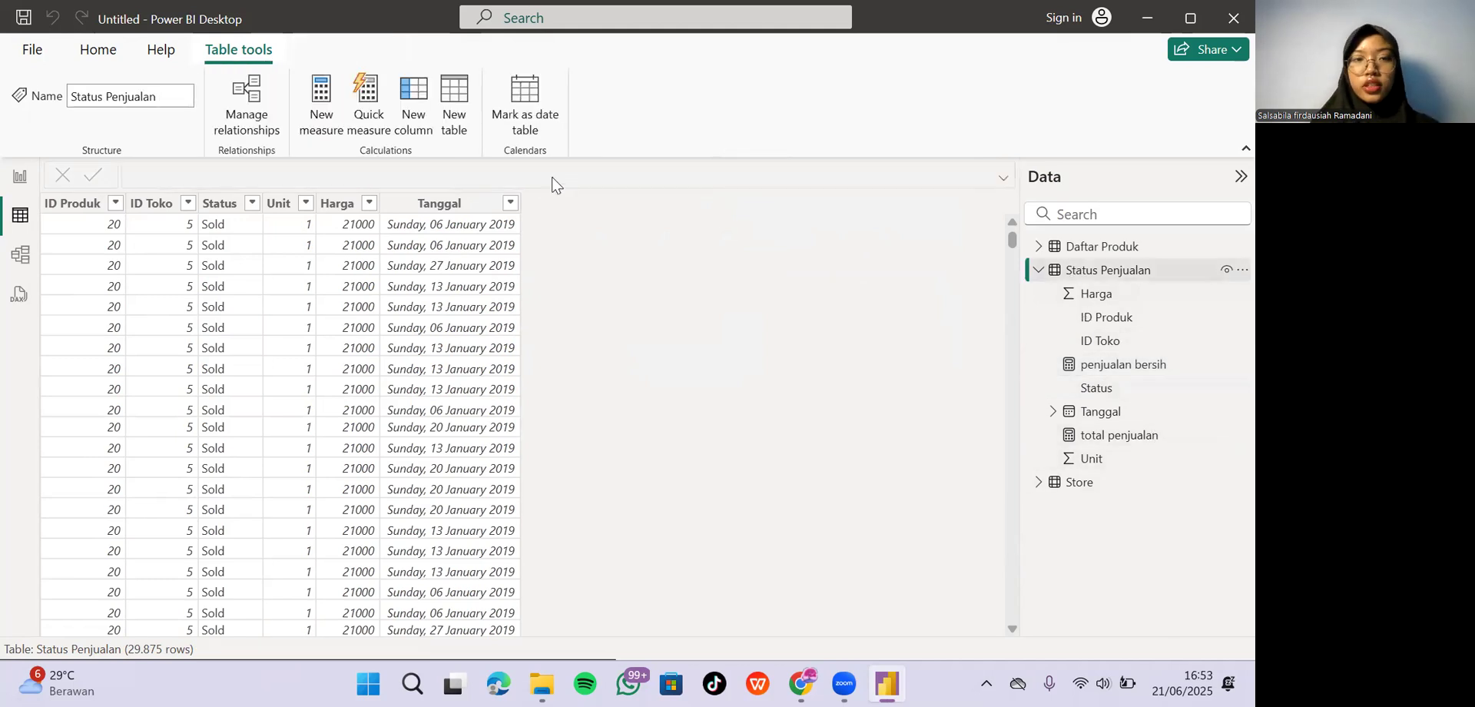
pyautogui.click(321, 125)
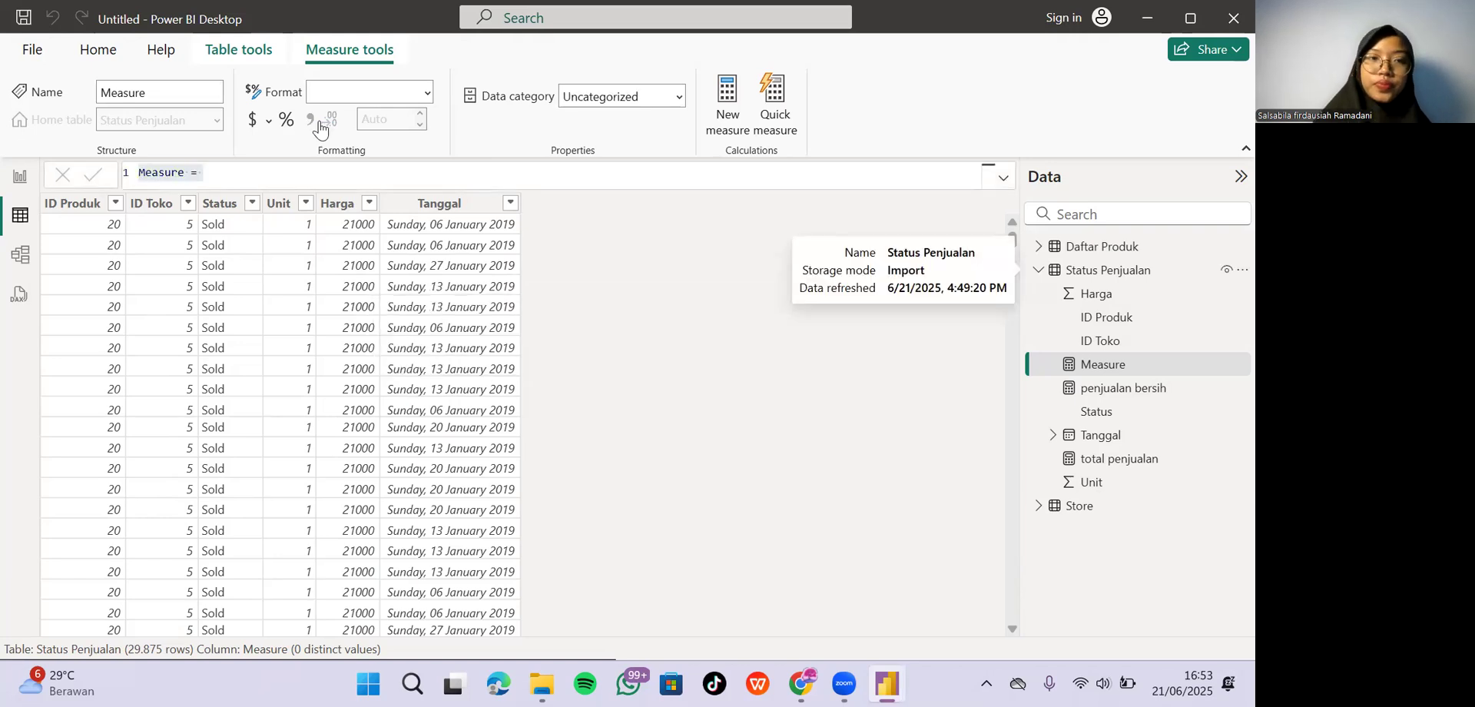
pyautogui.write('pe')
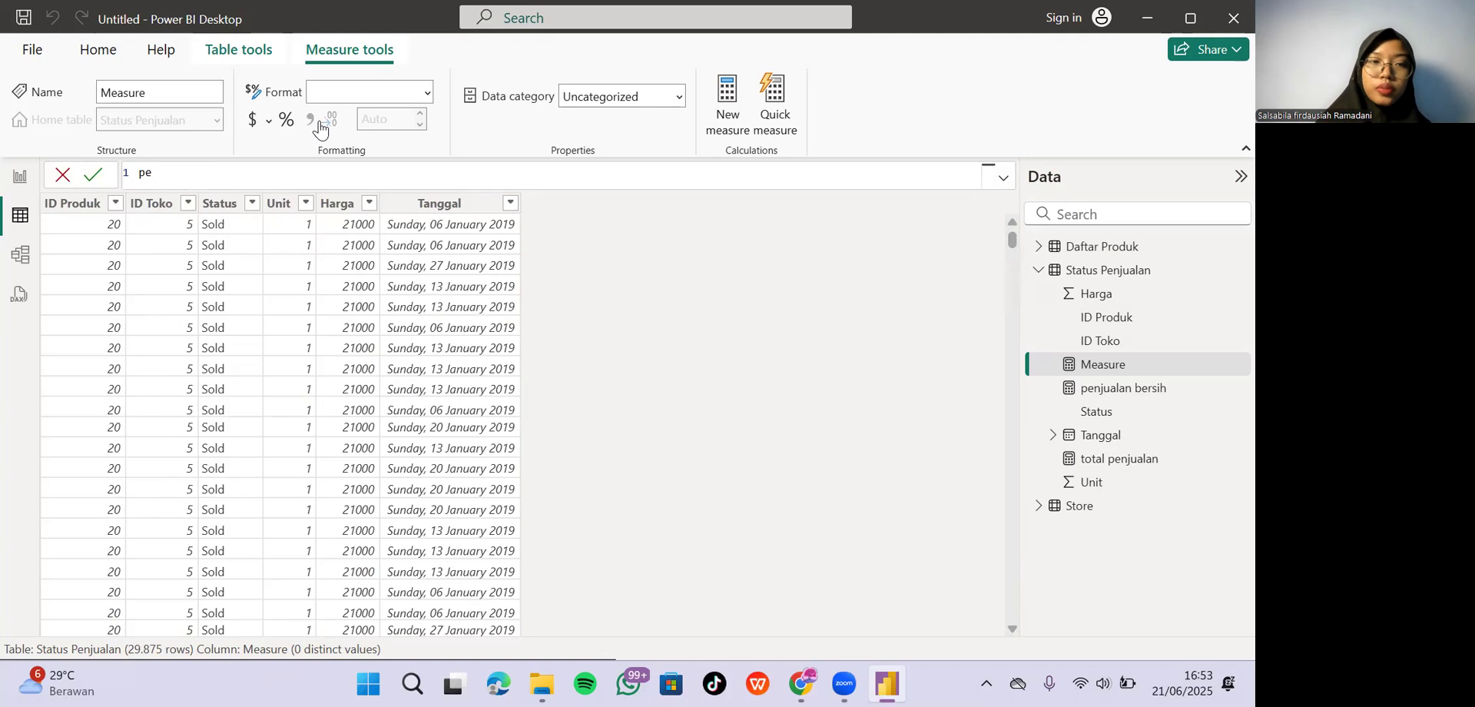
pyautogui.write('njuala')
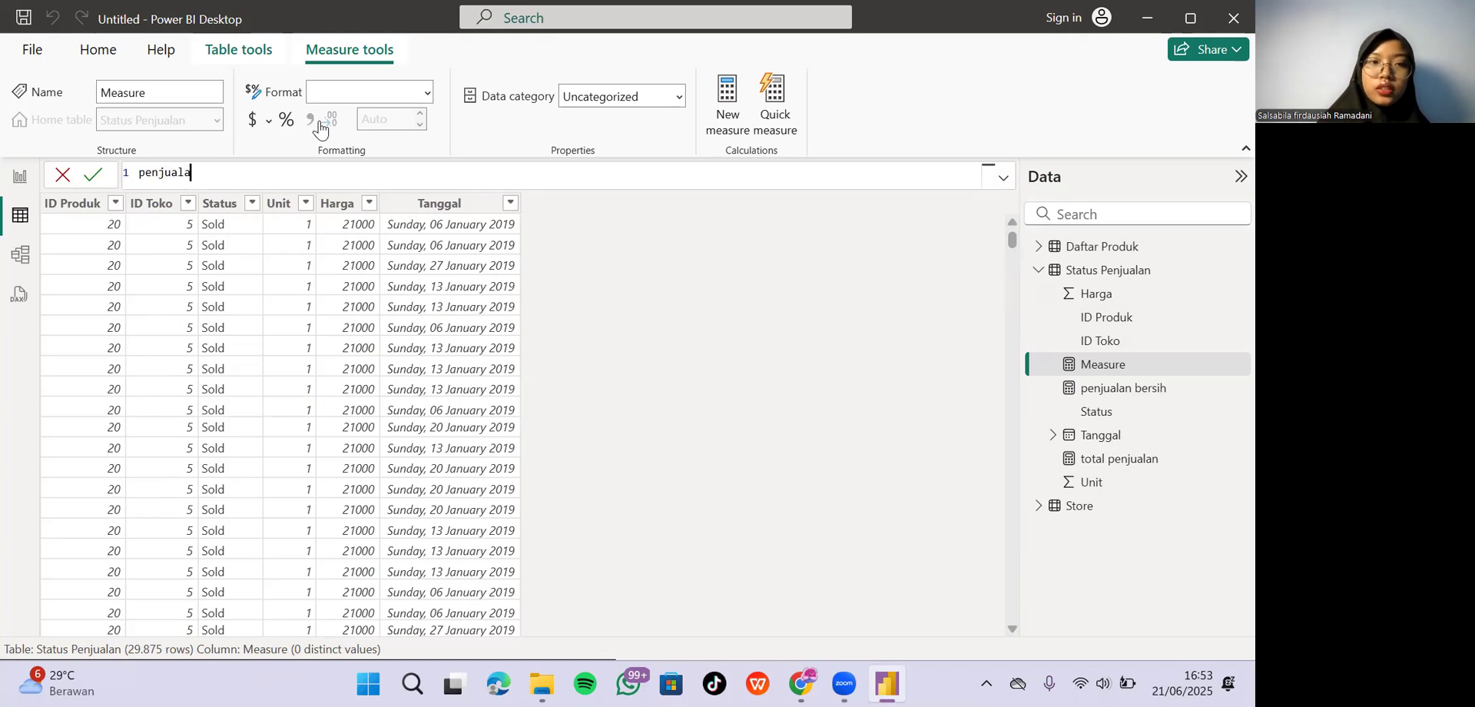
pyautogui.write('n unit')
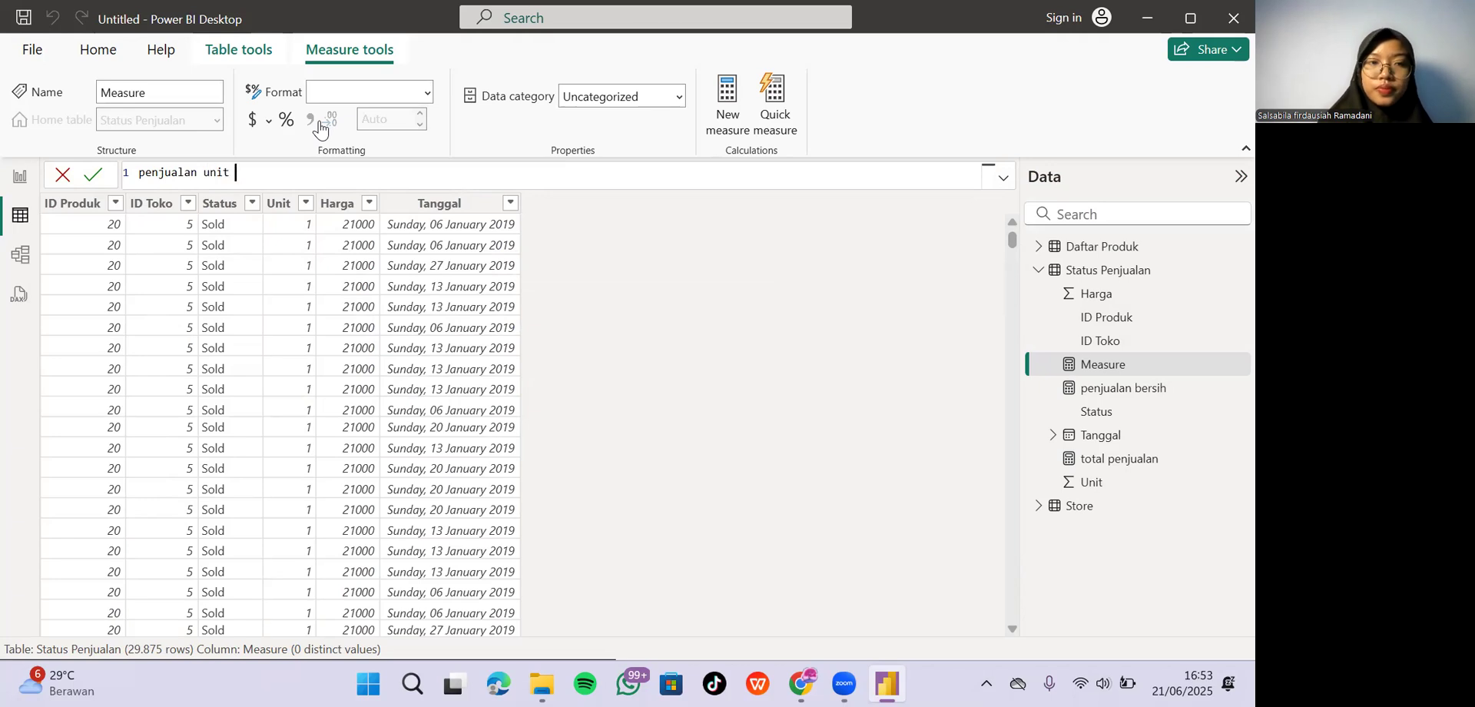
pyautogui.write(' = sum')
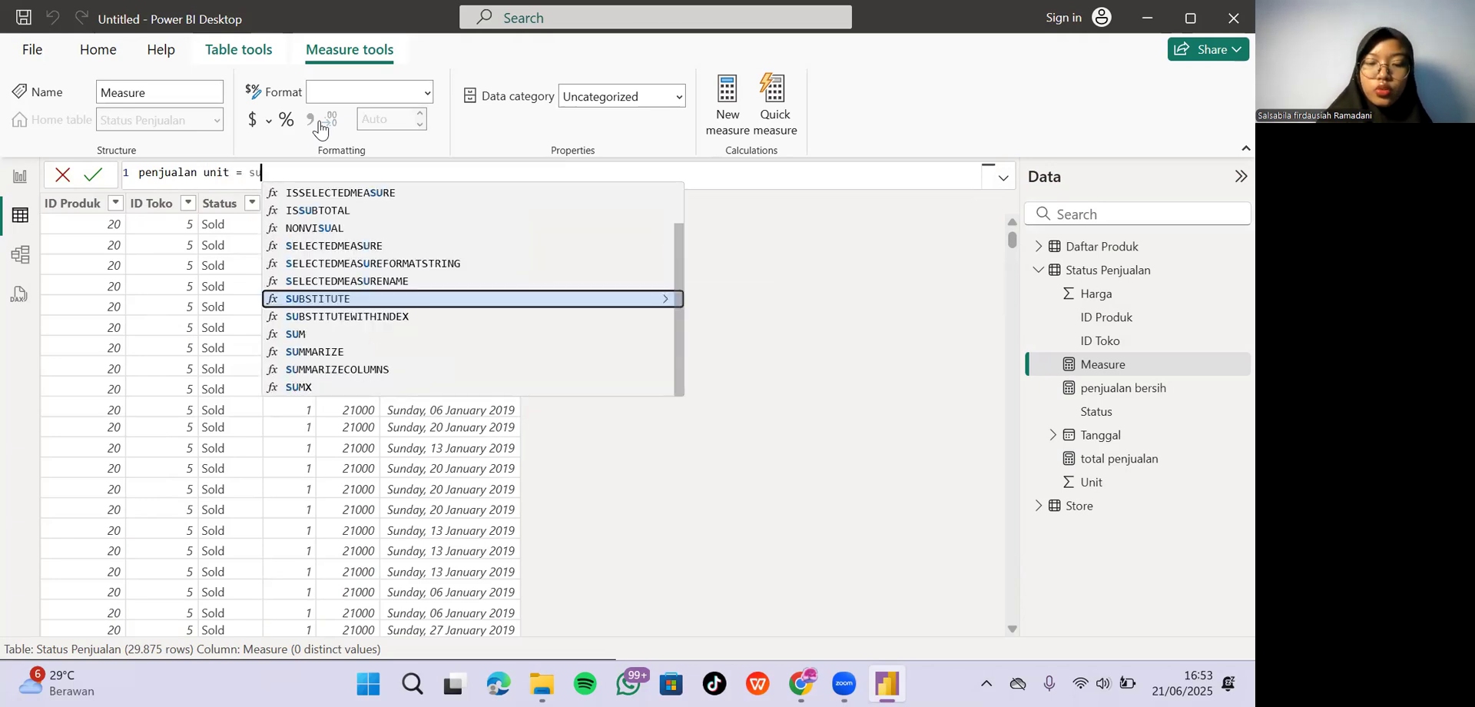
# Complete the penjualan unit formula as the SUM of the Unit column in Status Penjualan and commit the measure.
pyautogui.press('Tab')
pyautogui.press('Down')
pyautogui.press('Down')
pyautogui.press('Down')
pyautogui.press('Down')
pyautogui.press('Down')
pyautogui.press('Down')
pyautogui.press('Down')
pyautogui.press('Down')
pyautogui.press('Down')
pyautogui.press('Down')
pyautogui.press('Down')
pyautogui.press('Down')
pyautogui.press('Down')
pyautogui.press('Down')
pyautogui.press('Down')
pyautogui.press('Down')
pyautogui.press('Down')
pyautogui.press('Down')
pyautogui.press('Down')
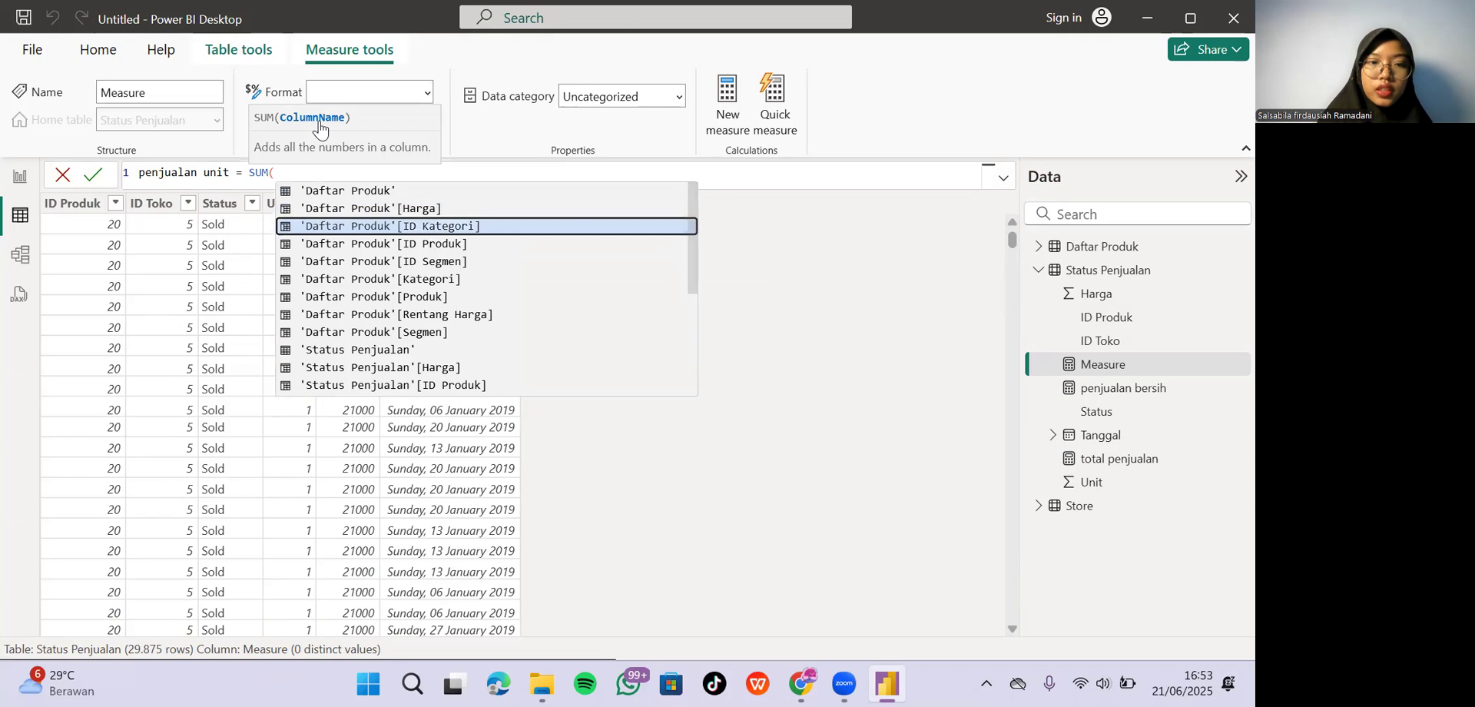
pyautogui.press('Up')
pyautogui.press('Up')
pyautogui.press('Up')
pyautogui.press('Up')
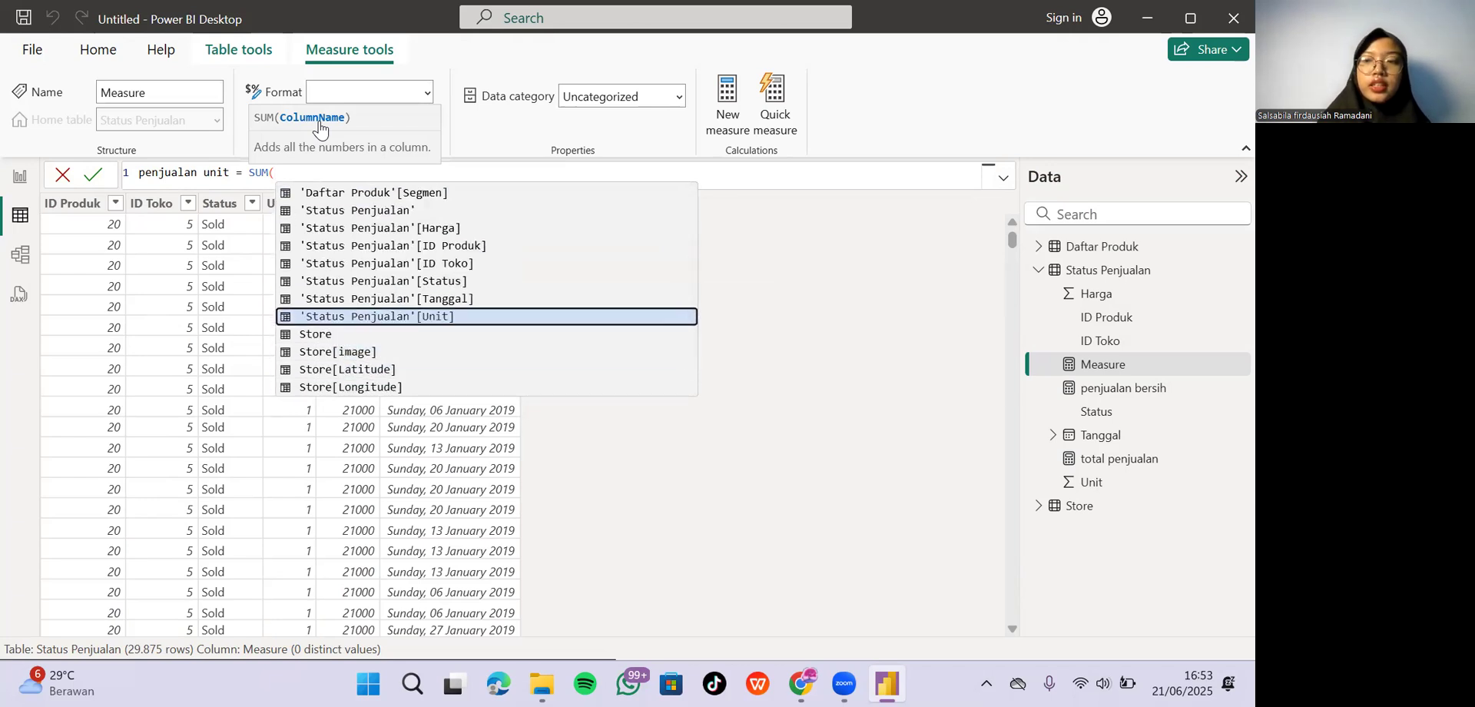
pyautogui.press('Tab')
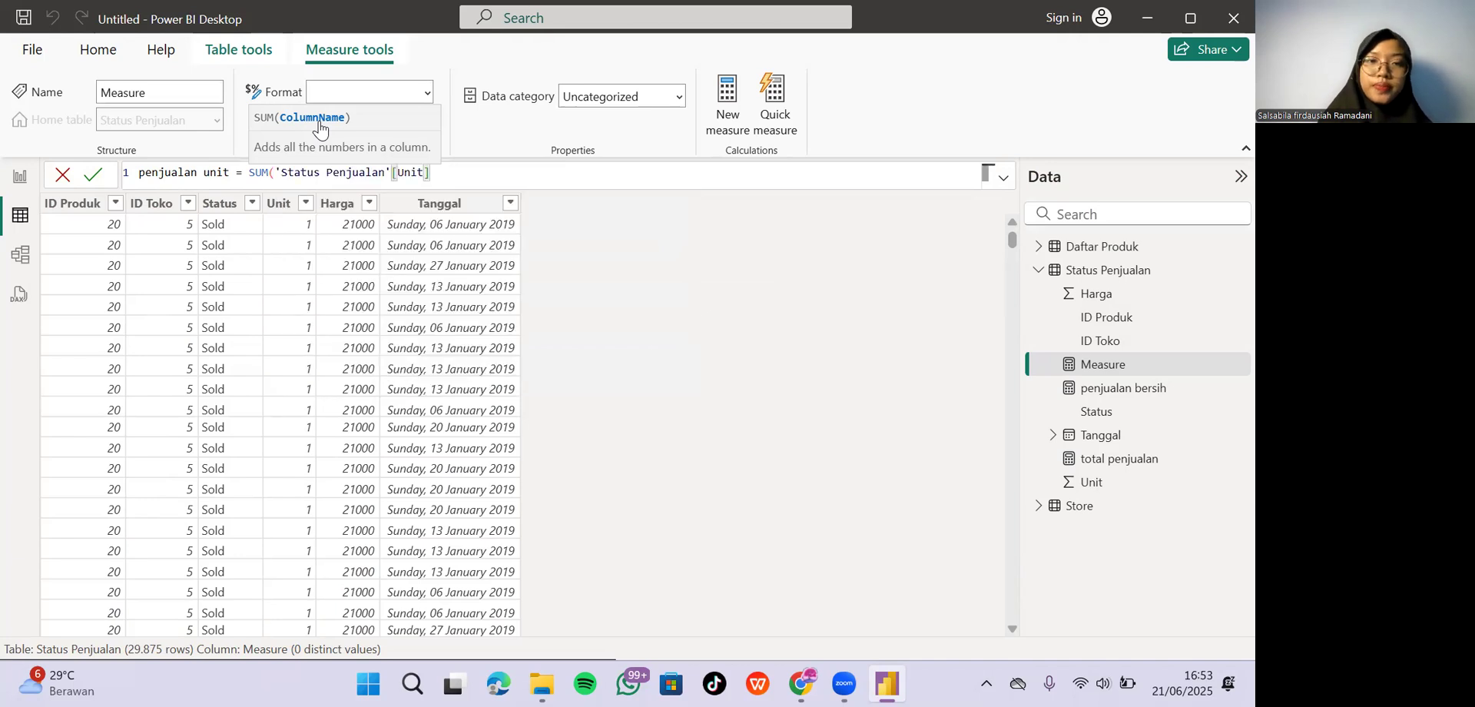
pyautogui.write(')')
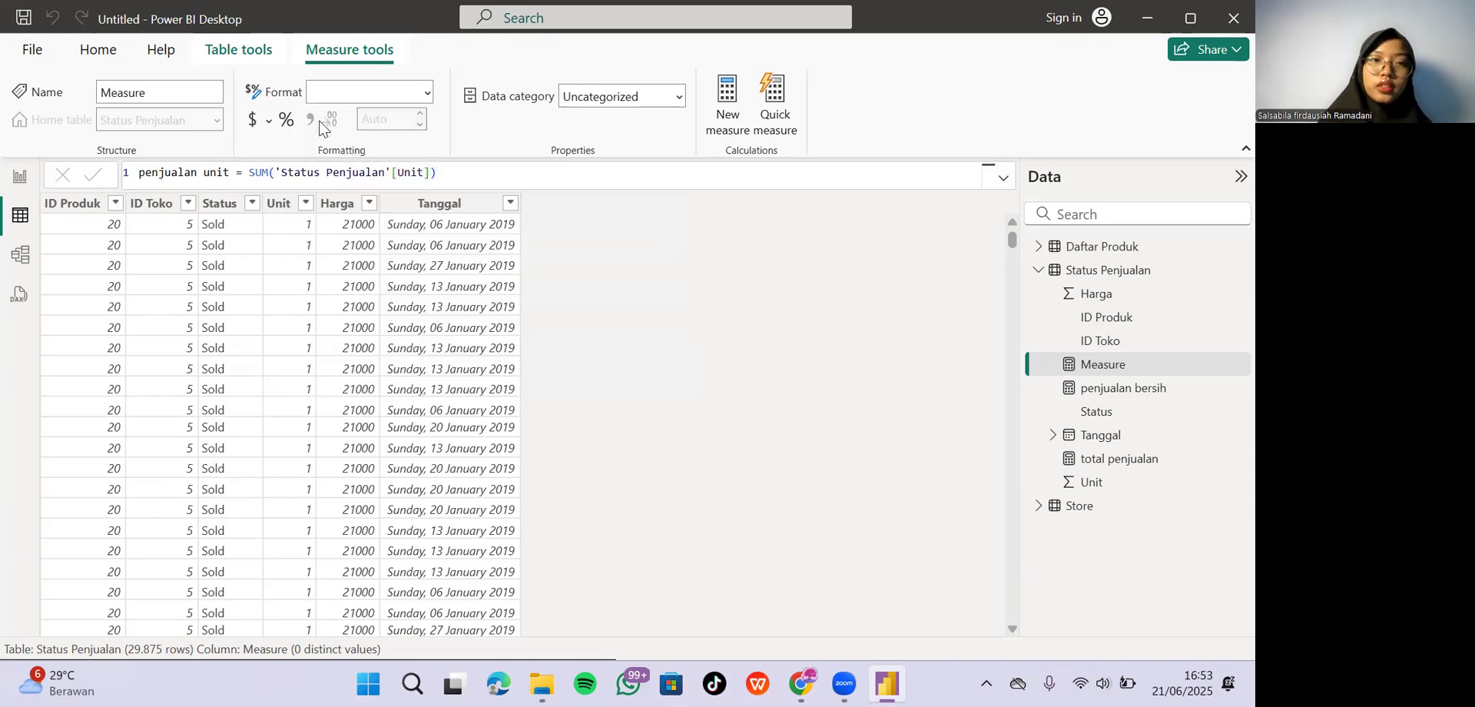
pyautogui.press('Return')
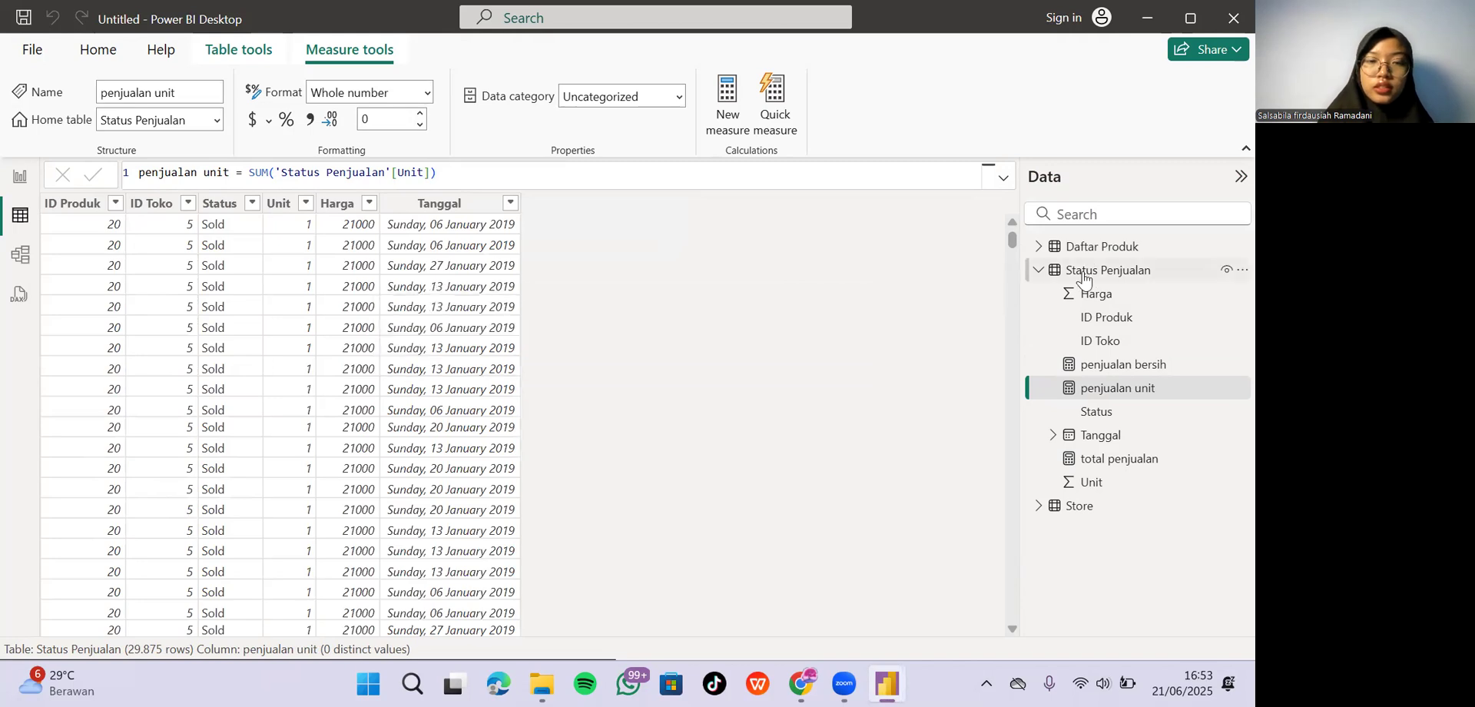
# Add a new measure to the Status Penjualan table, named penjualan unit bersih, and begin its formula with CALCULATE.
pyautogui.click(1083, 276)
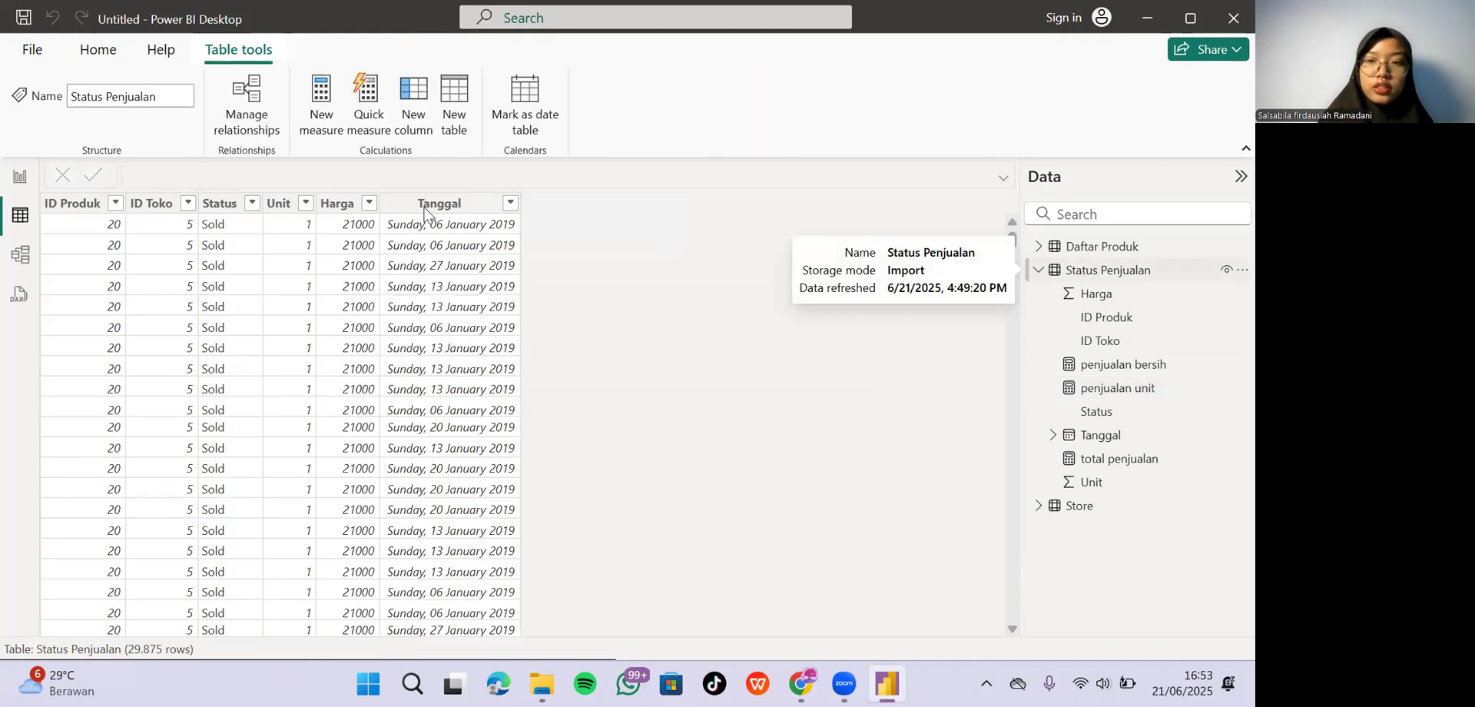
pyautogui.click(332, 110)
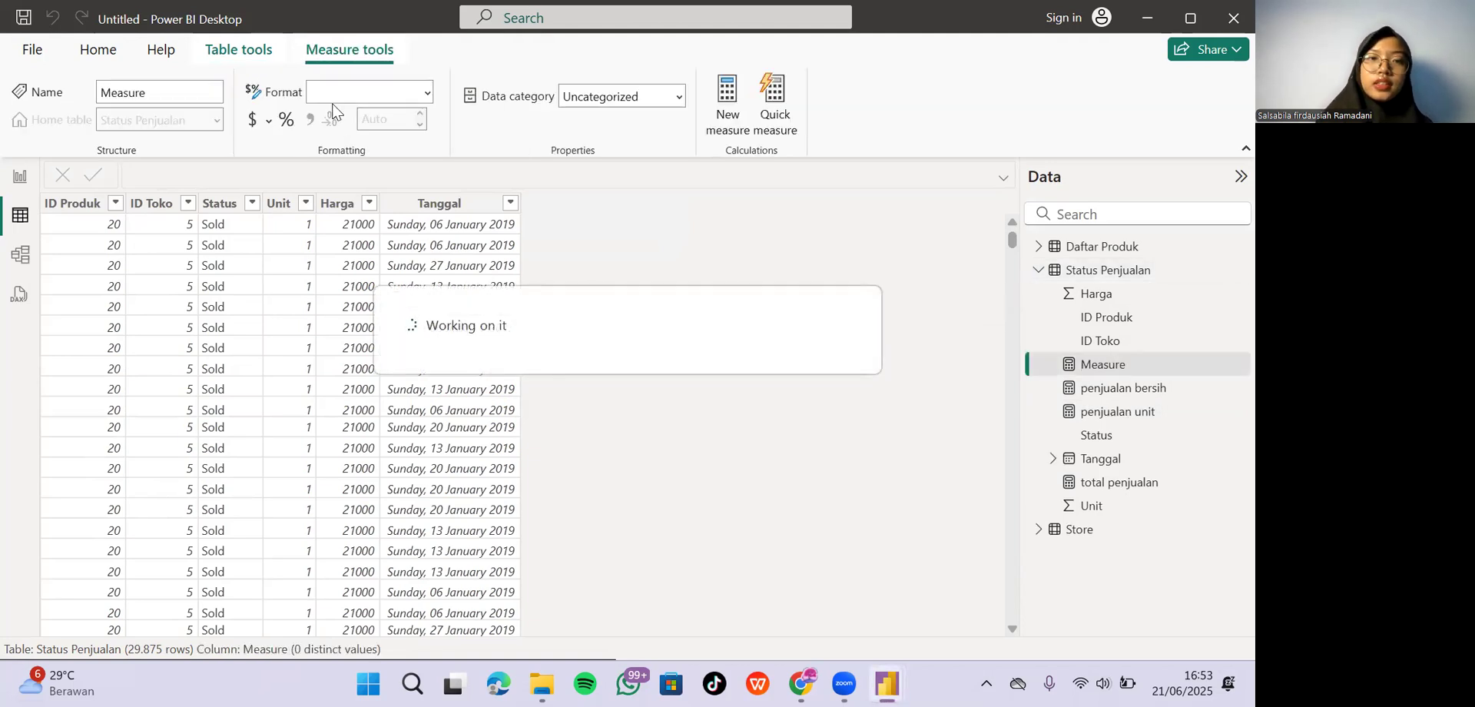
pyautogui.write('pen')
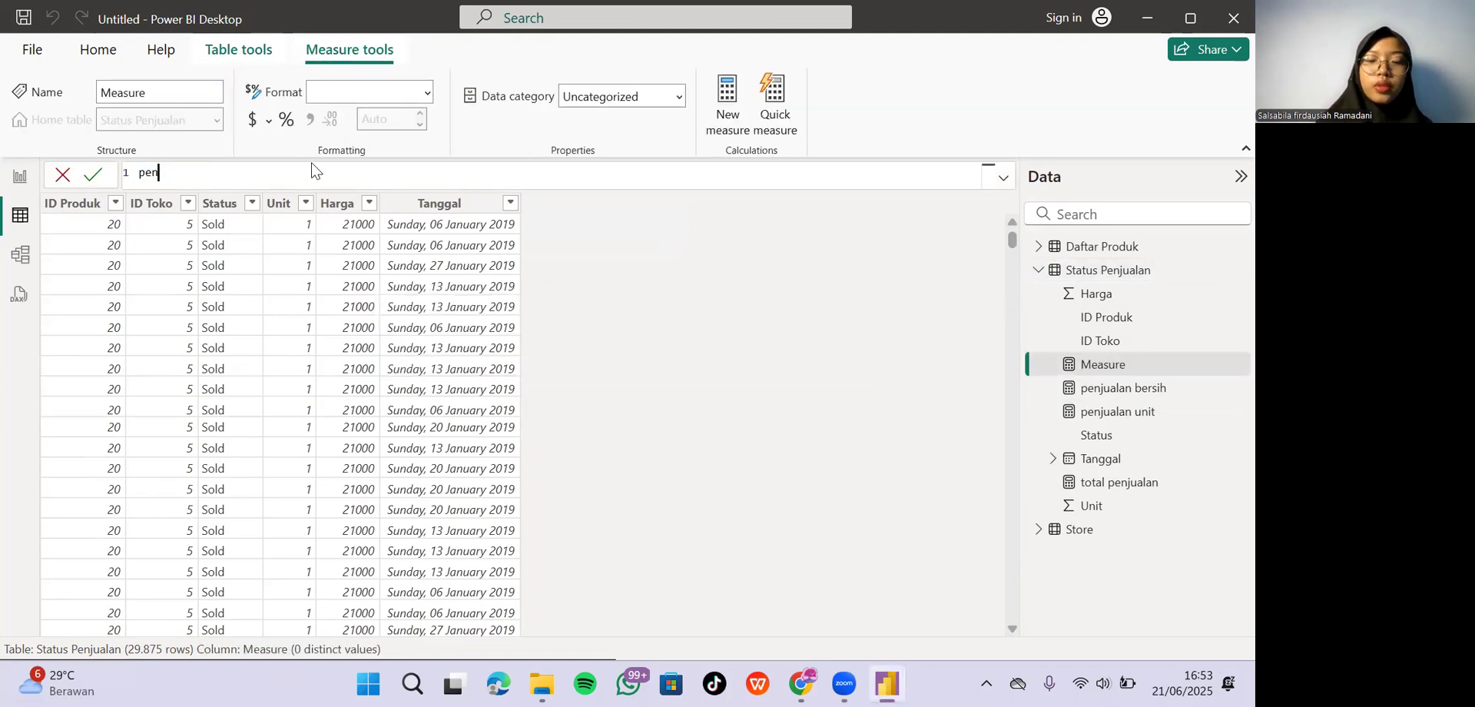
pyautogui.write('jualan unit ')
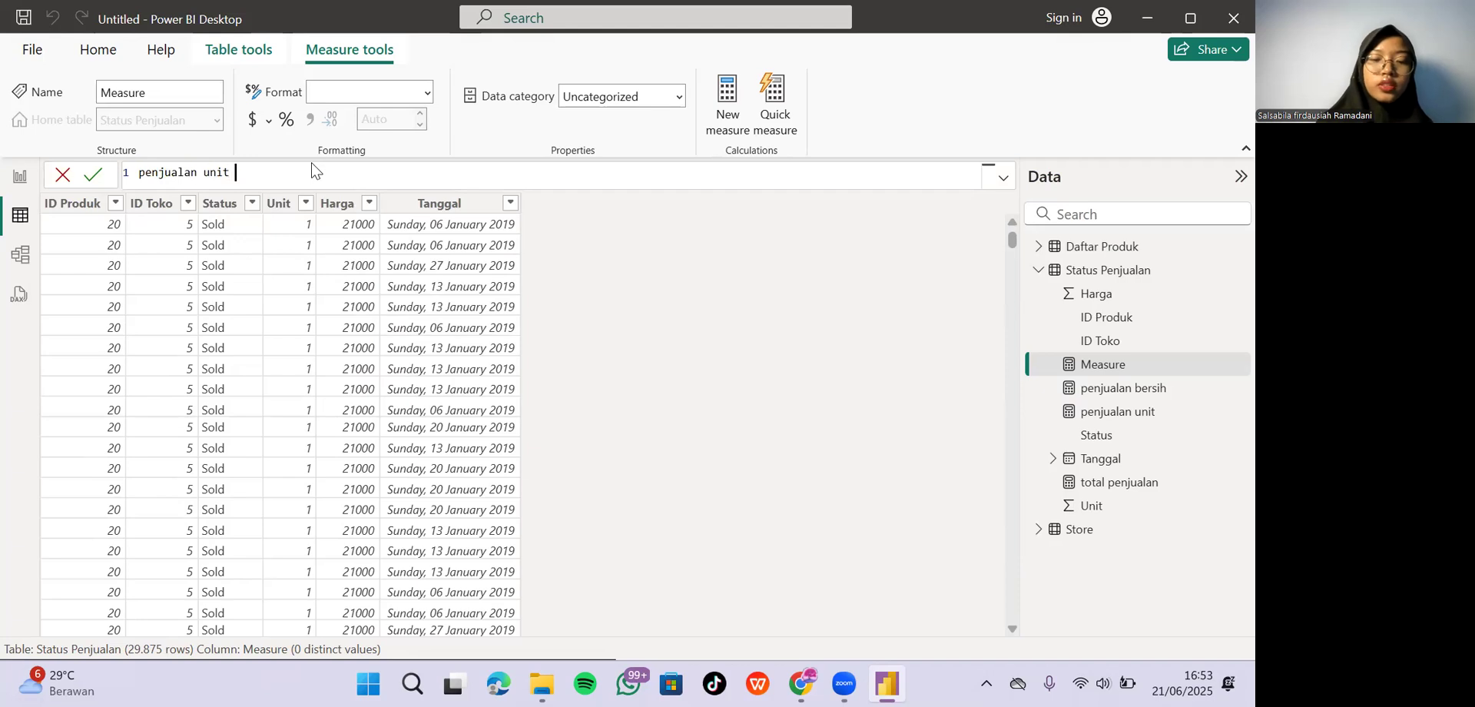
pyautogui.write('bersih = ')
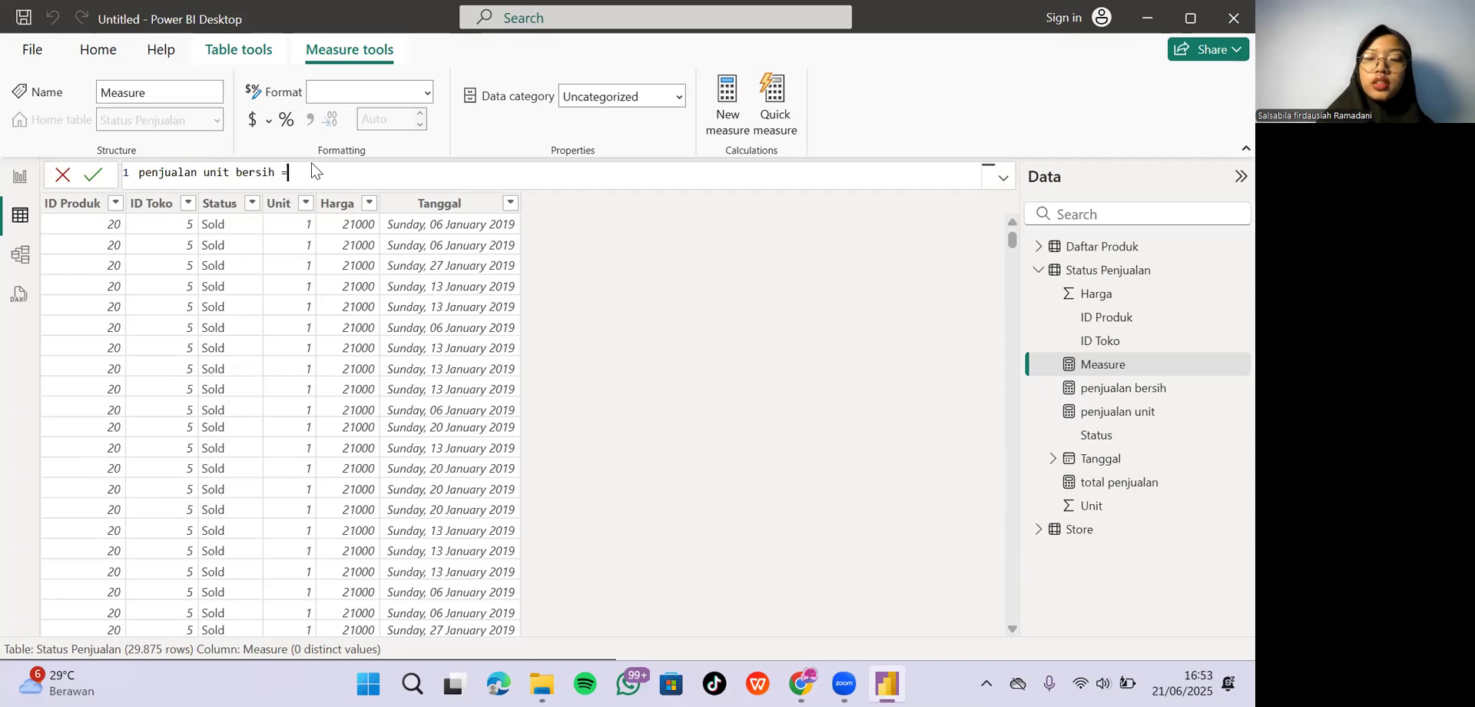
pyautogui.write('CALCULATE(')
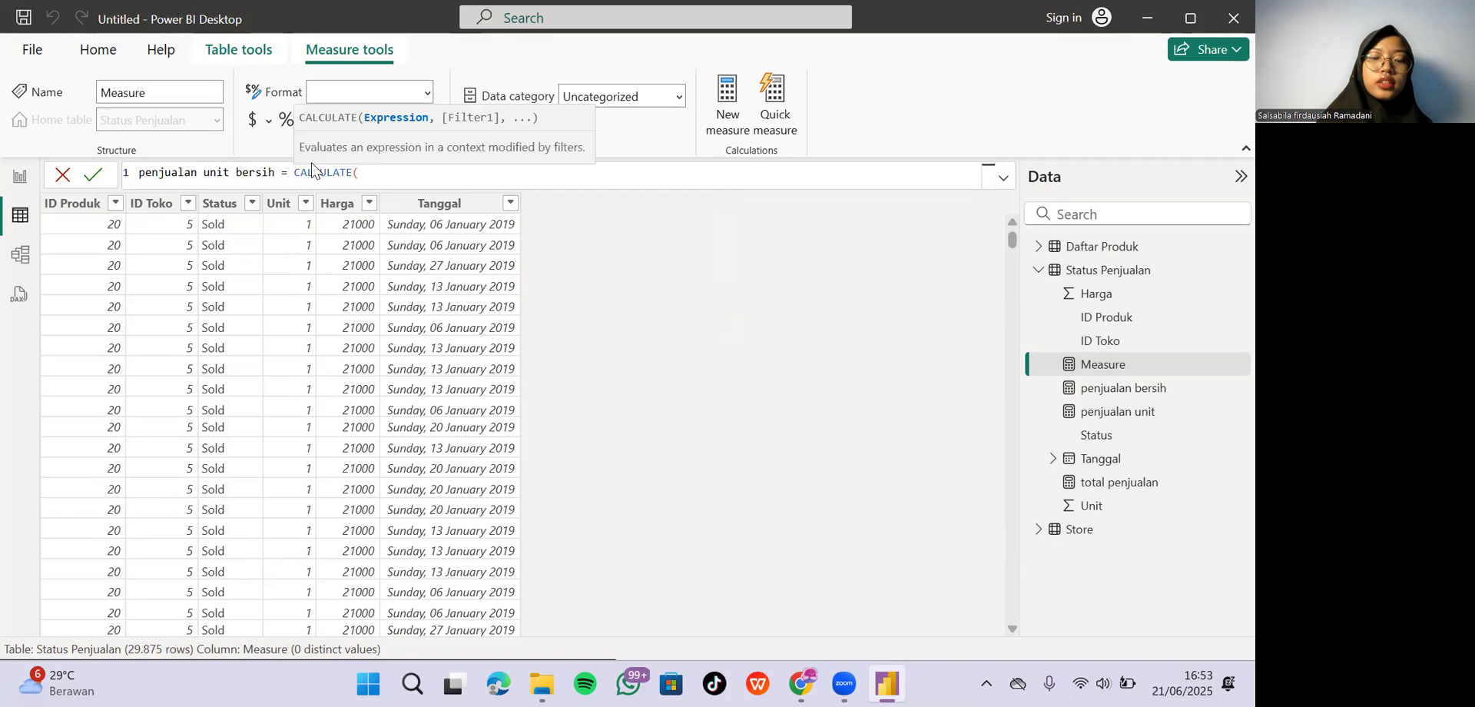
# Enter SUM('Status Penjualan'[Unit]) as the expression inside CALCULATE for penjualan unit bersih, followed by a comma for the filter.
pyautogui.write('SUM(')
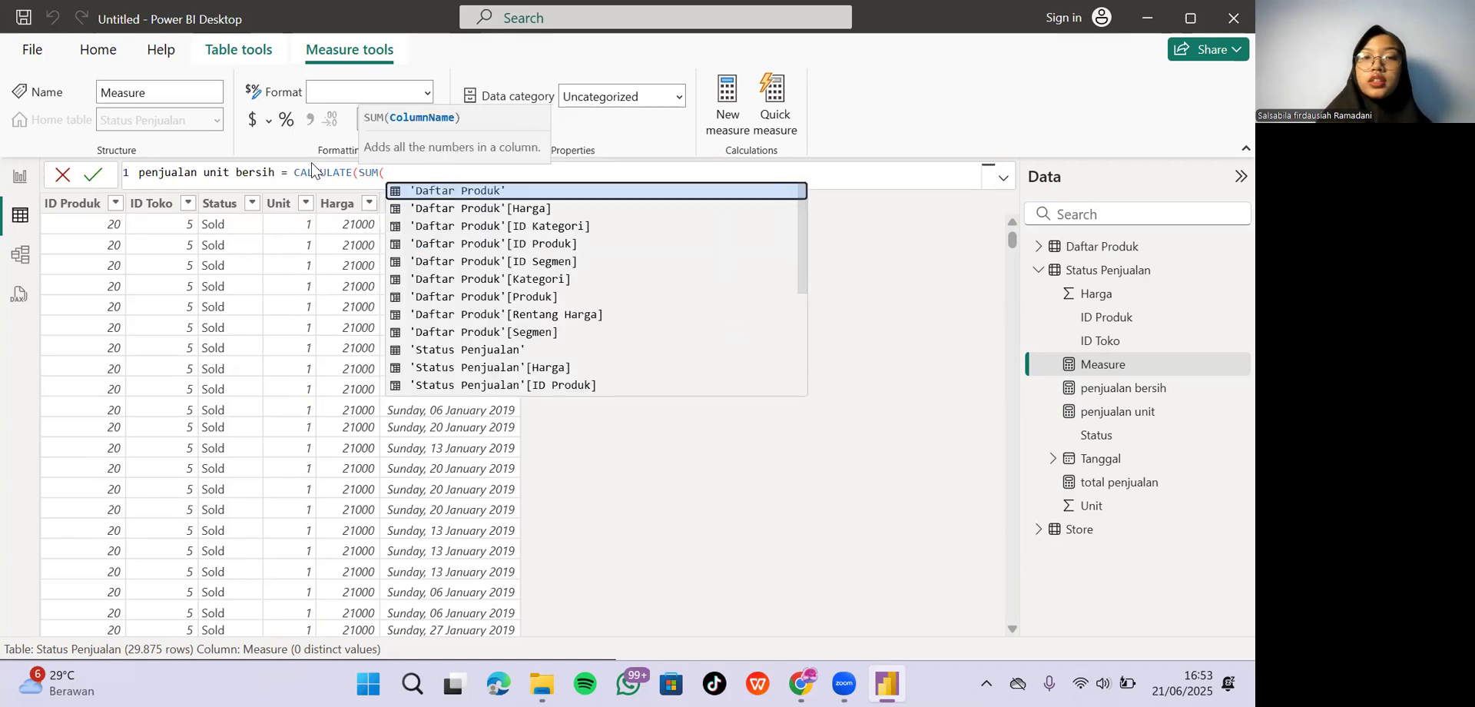
pyautogui.press('Down')
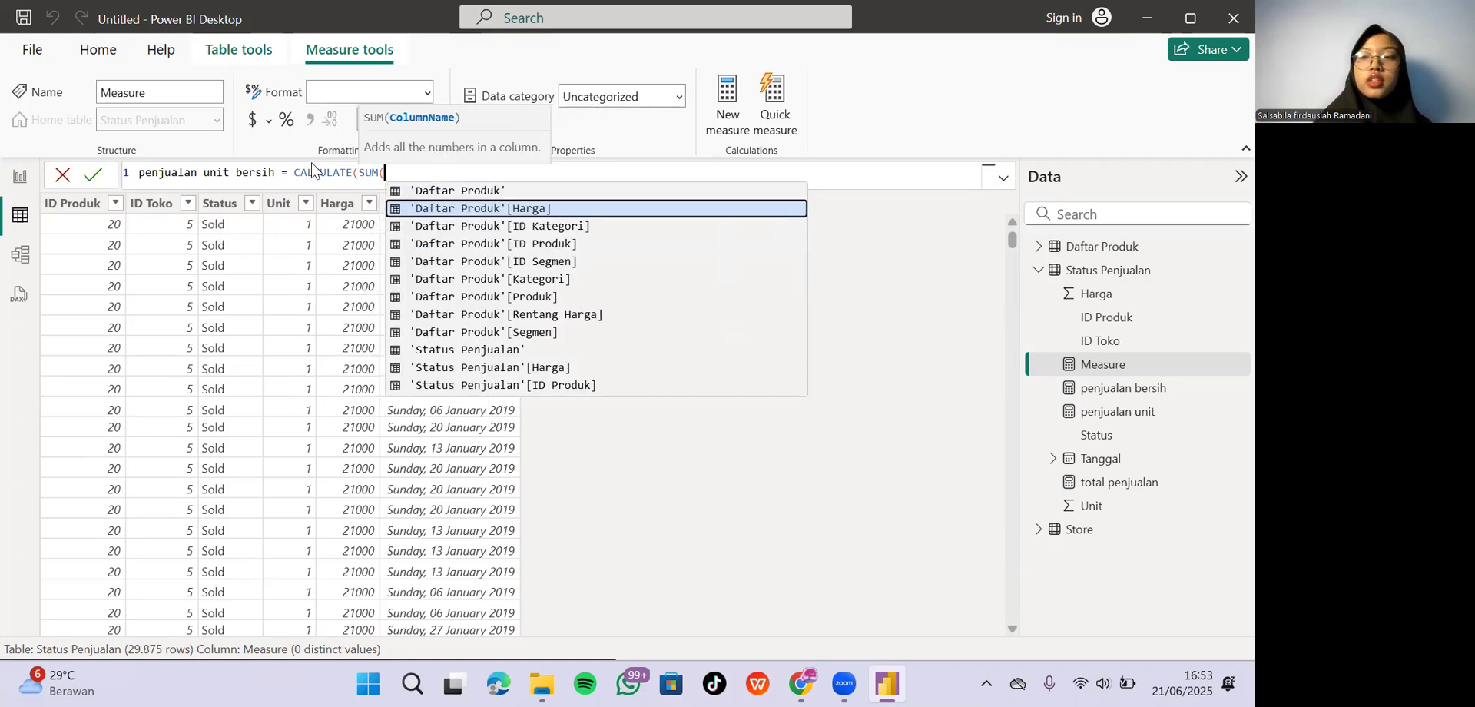
pyautogui.press('Down')
pyautogui.press('Down')
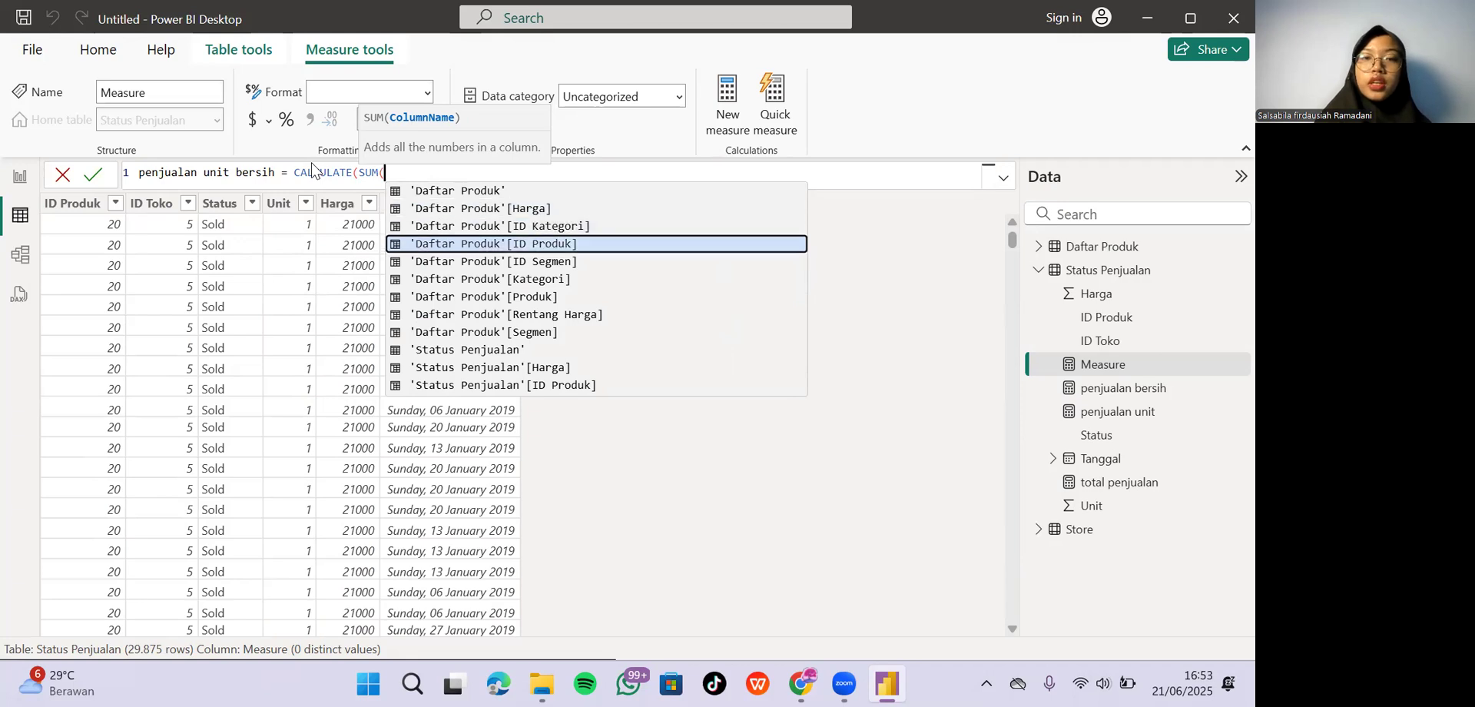
pyautogui.press('Down')
pyautogui.press('Down')
pyautogui.press('Down')
pyautogui.press('Down')
pyautogui.press('Down')
pyautogui.press('Down')
pyautogui.press('Down')
pyautogui.press('Down')
pyautogui.press('Down')
pyautogui.press('Down')
pyautogui.press('Down')
pyautogui.press('Down')
pyautogui.press('Down')
pyautogui.press('Up')
pyautogui.press('Tab')
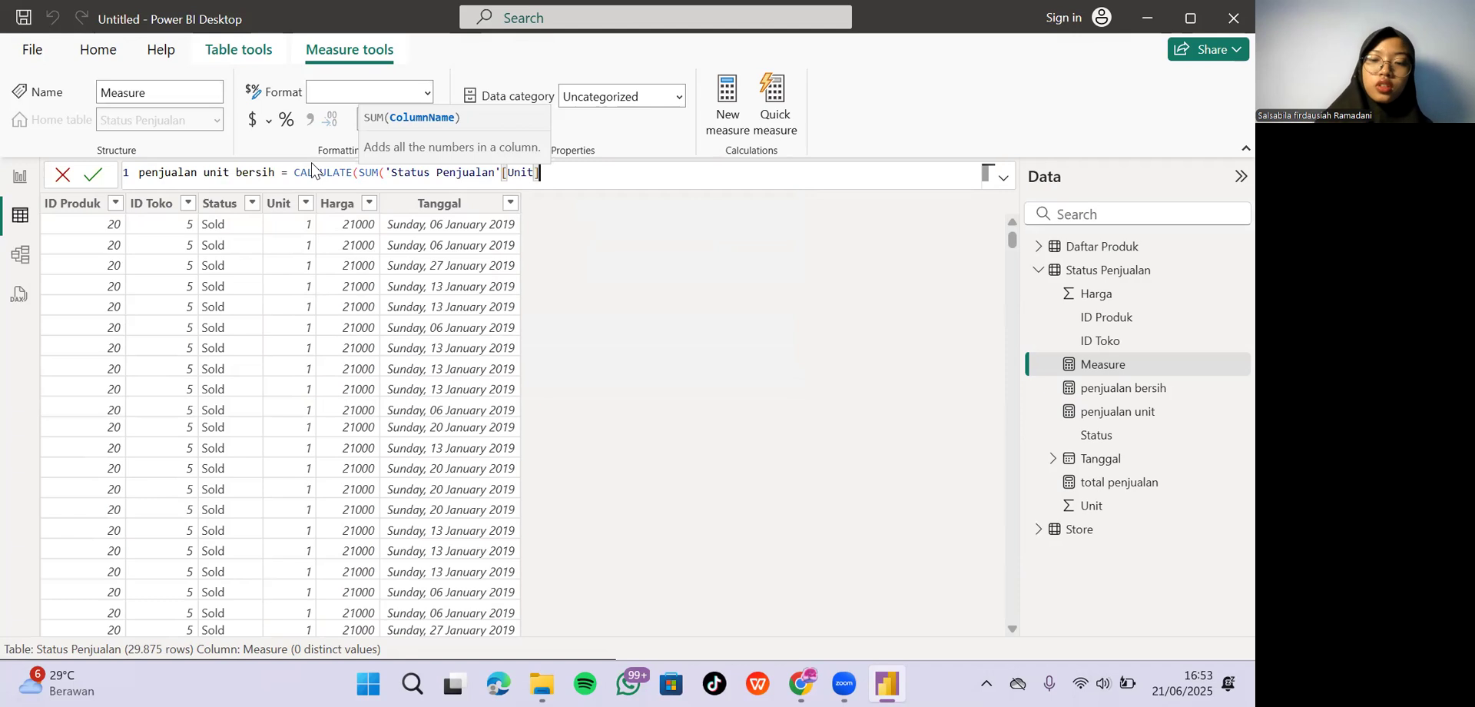
pyautogui.write('),')
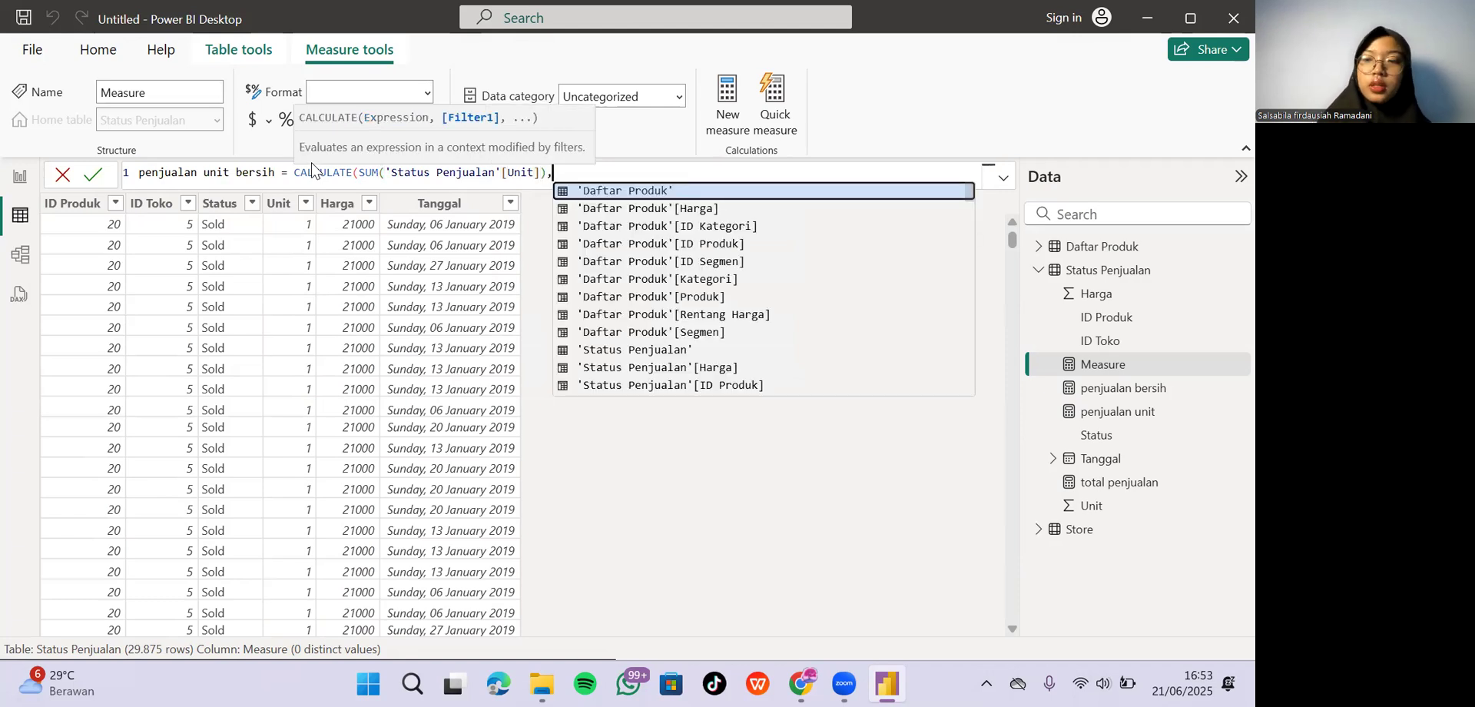
# Add the filter 'Status Penjualan'[Status]="Sold" to the penjualan unit bersih formula, close it and commit the measure.
pyautogui.write('st')
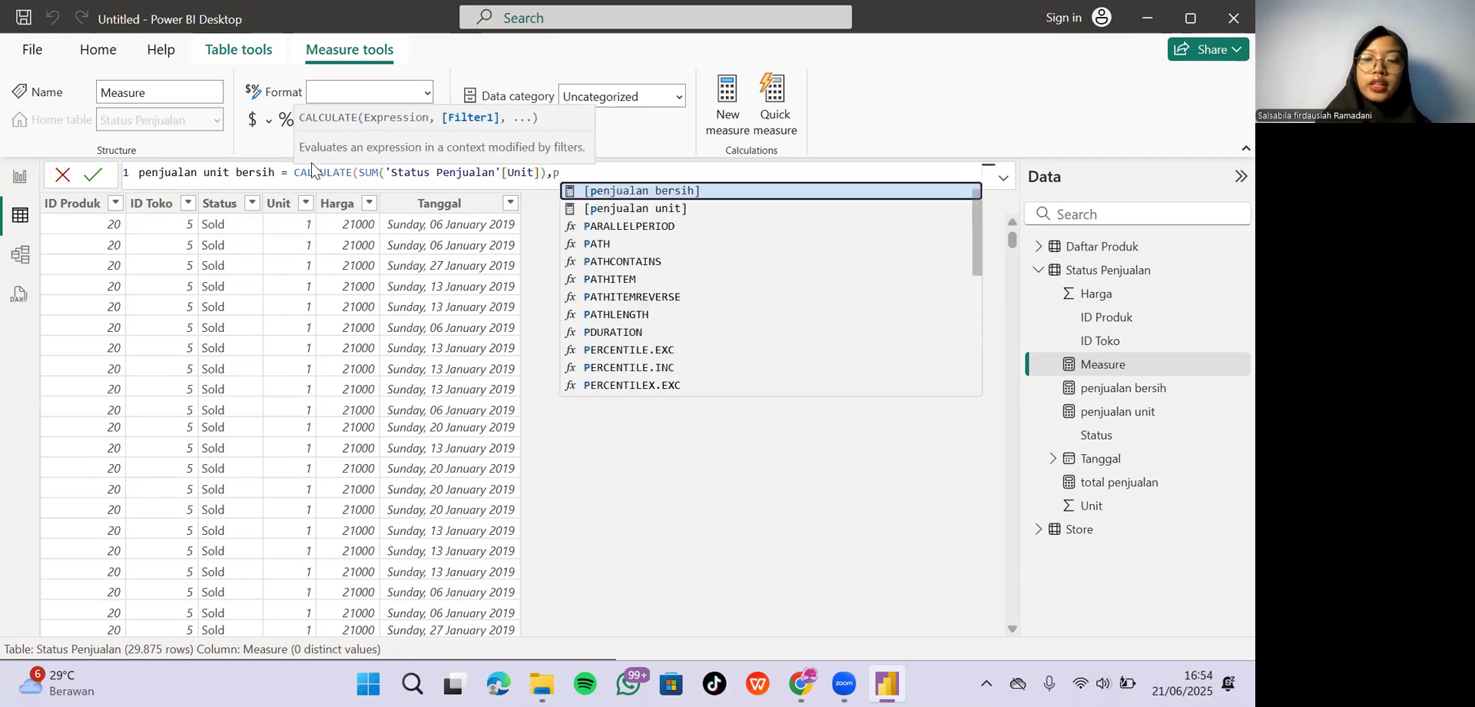
pyautogui.press('Down')
pyautogui.press('Down')
pyautogui.press('Down')
pyautogui.press('Down')
pyautogui.press('Down')
pyautogui.press('Down')
pyautogui.press('Down')
pyautogui.press('Down')
pyautogui.press('Down')
pyautogui.press('Down')
pyautogui.press('Up')
pyautogui.press('Up')
pyautogui.press('Up')
pyautogui.press('Up')
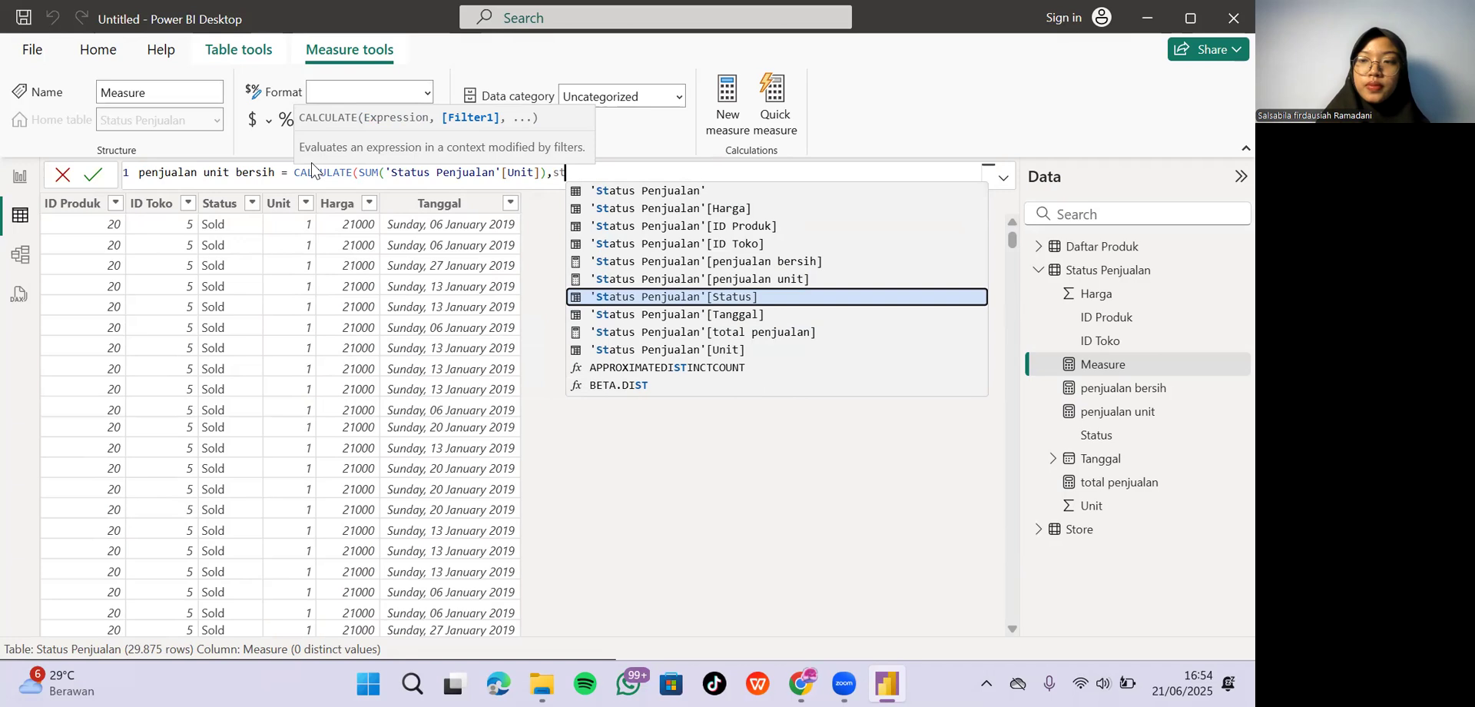
pyautogui.press('Tab')
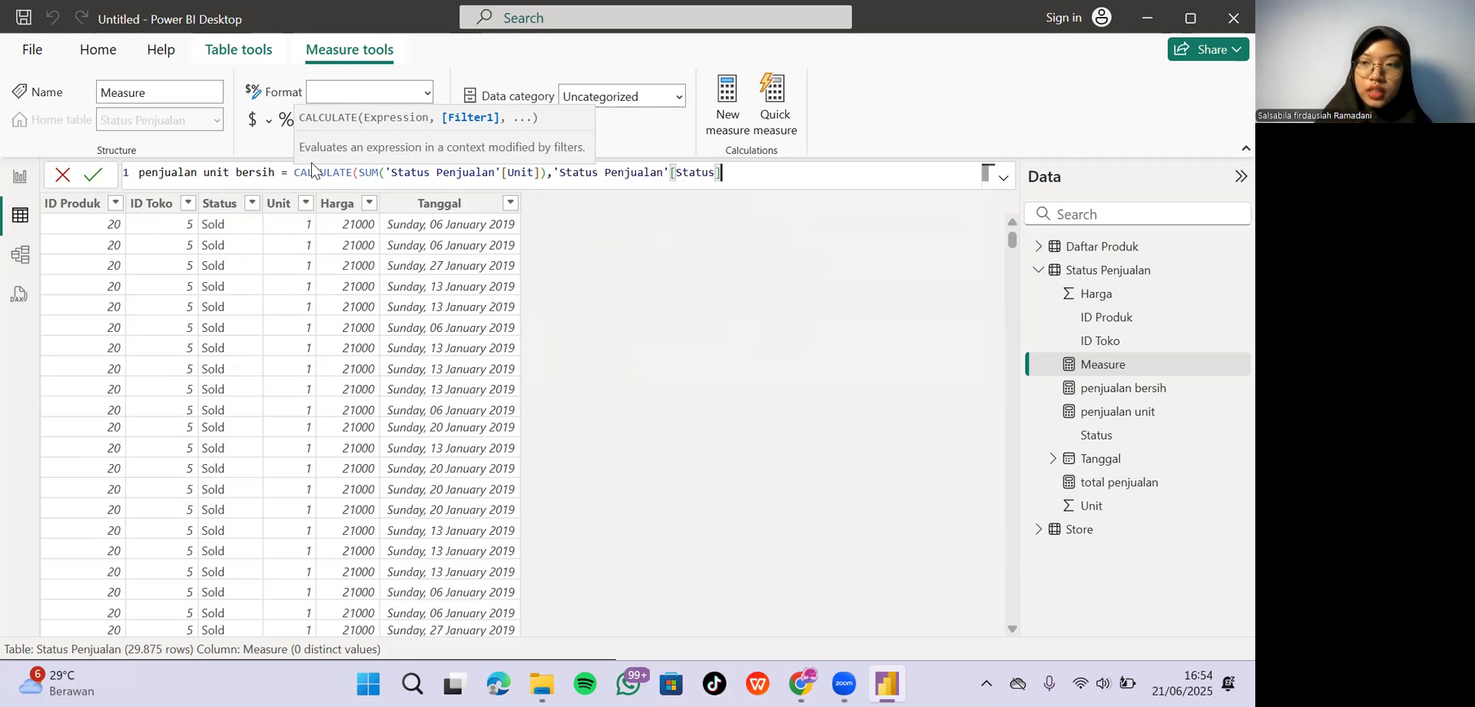
pyautogui.write('=')
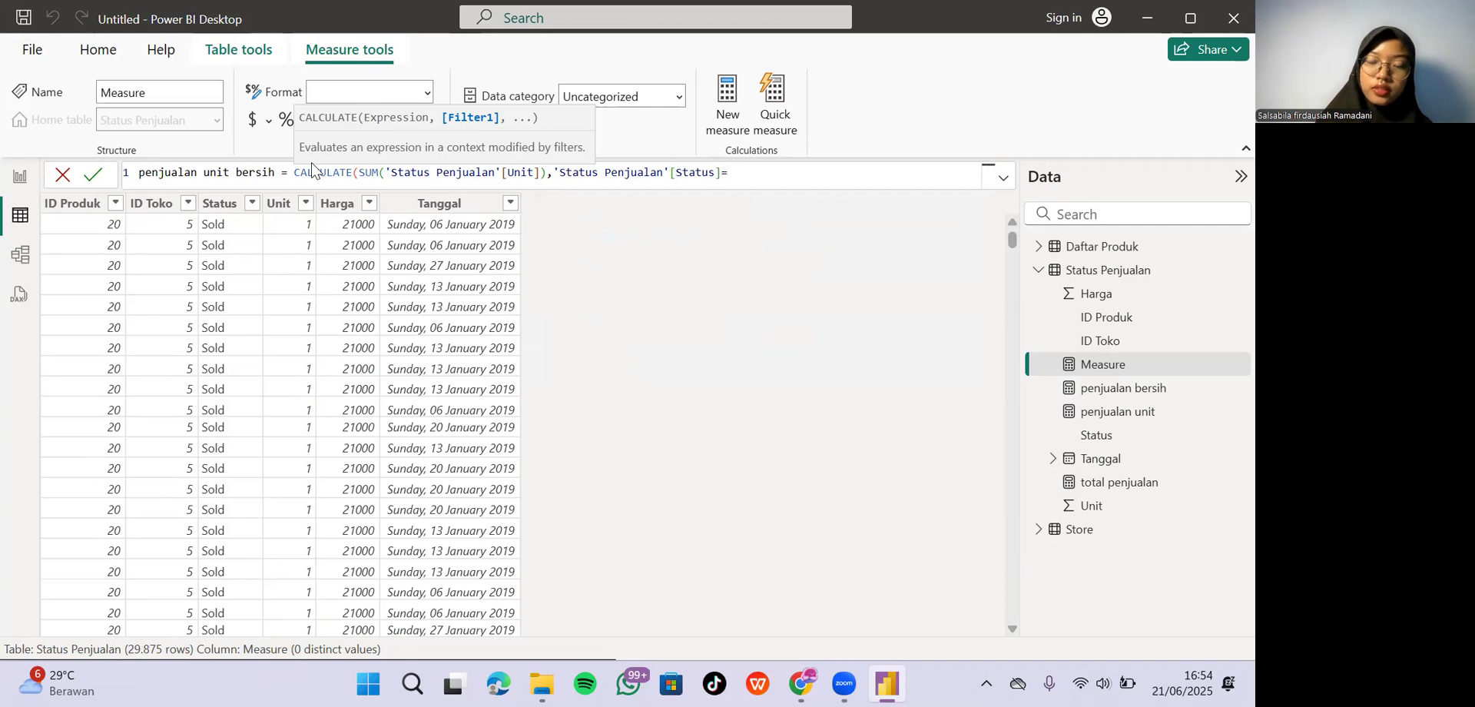
pyautogui.write('""')
pyautogui.write('Sold')
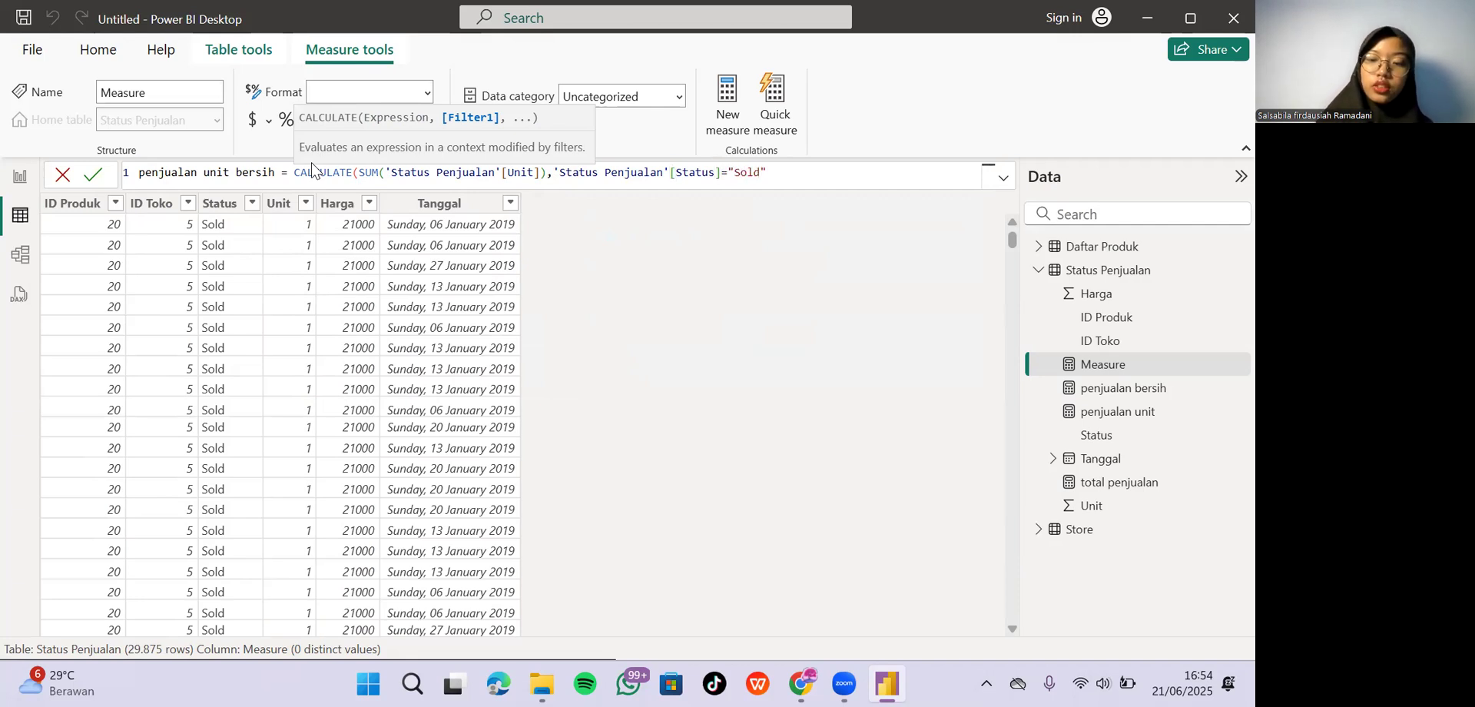
pyautogui.write(')')
pyautogui.press('Return')
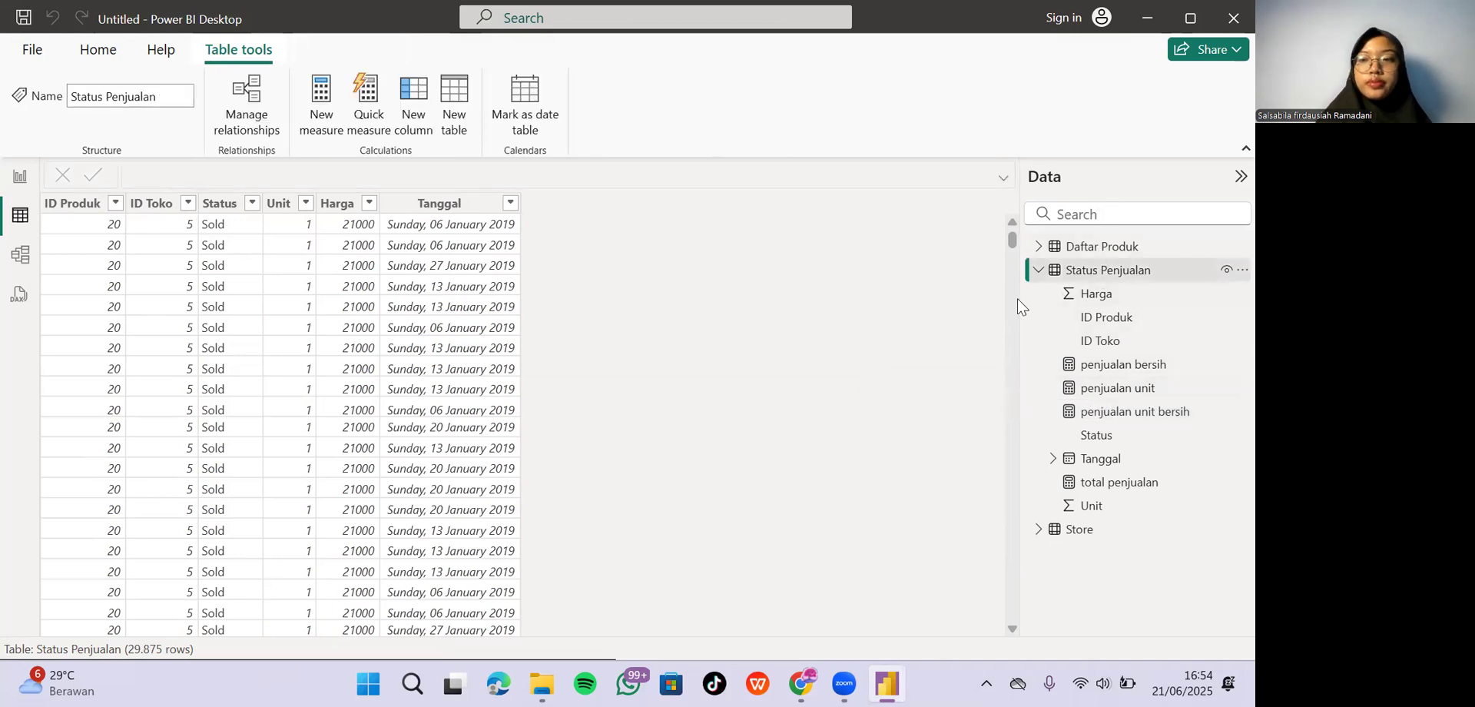
# Add a new measure to the Status Penjualan table, named retur unit, and begin its formula with CALCULATE.
pyautogui.click(332, 122)
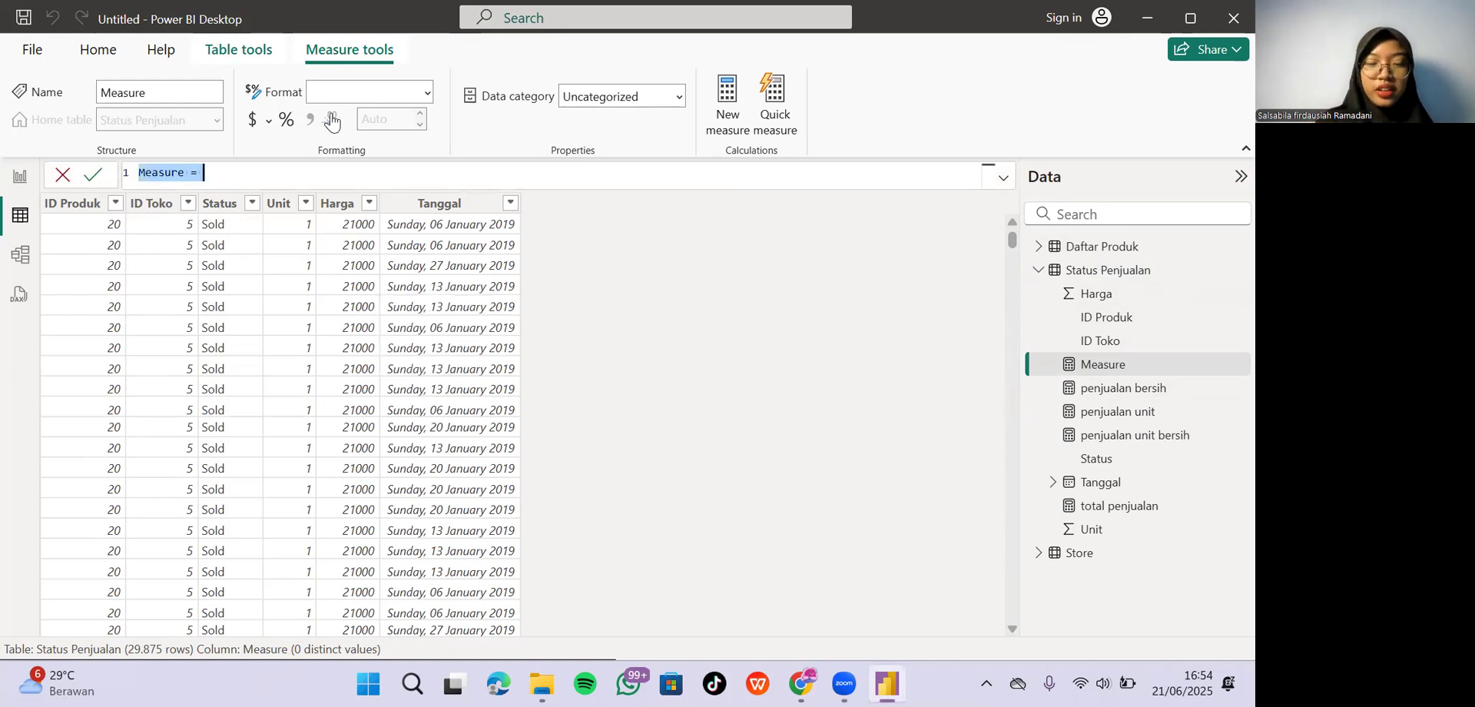
pyautogui.write('ret')
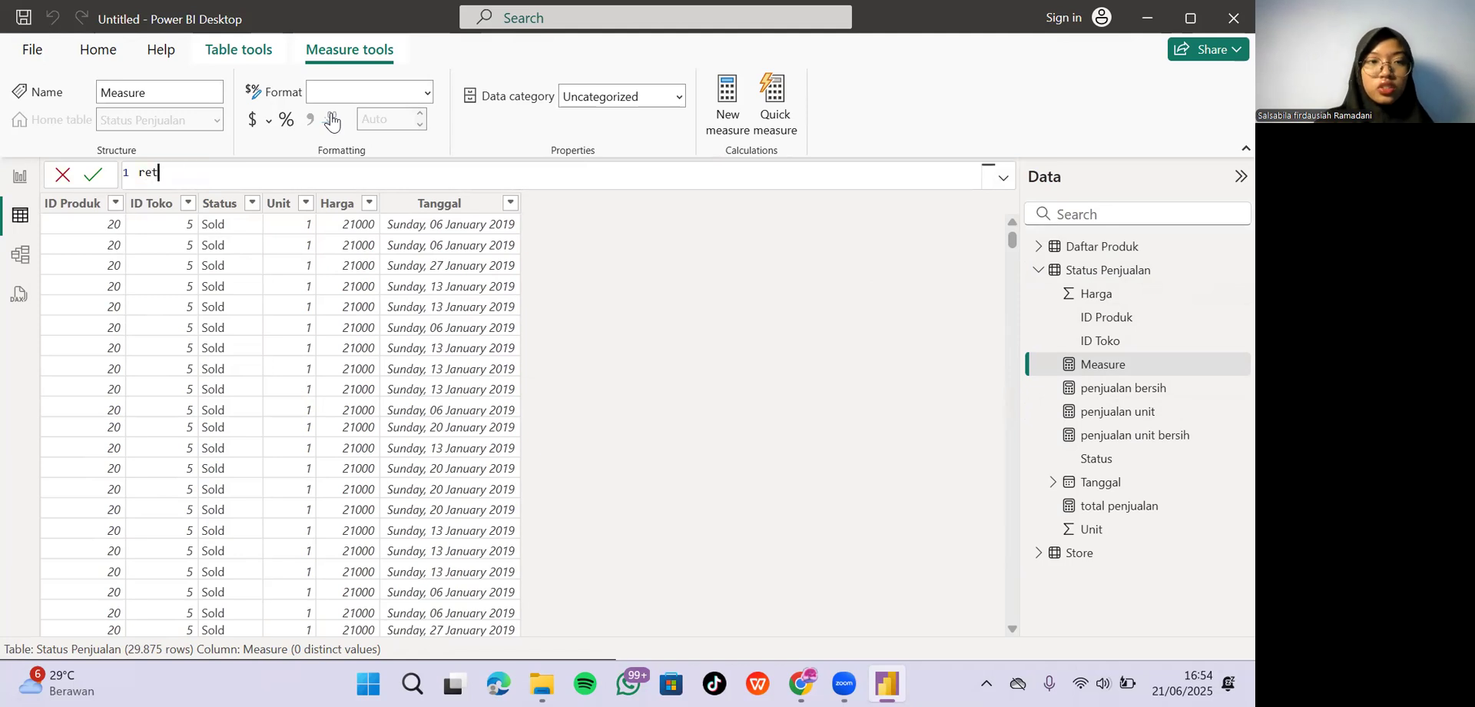
pyautogui.write('ur unit =')
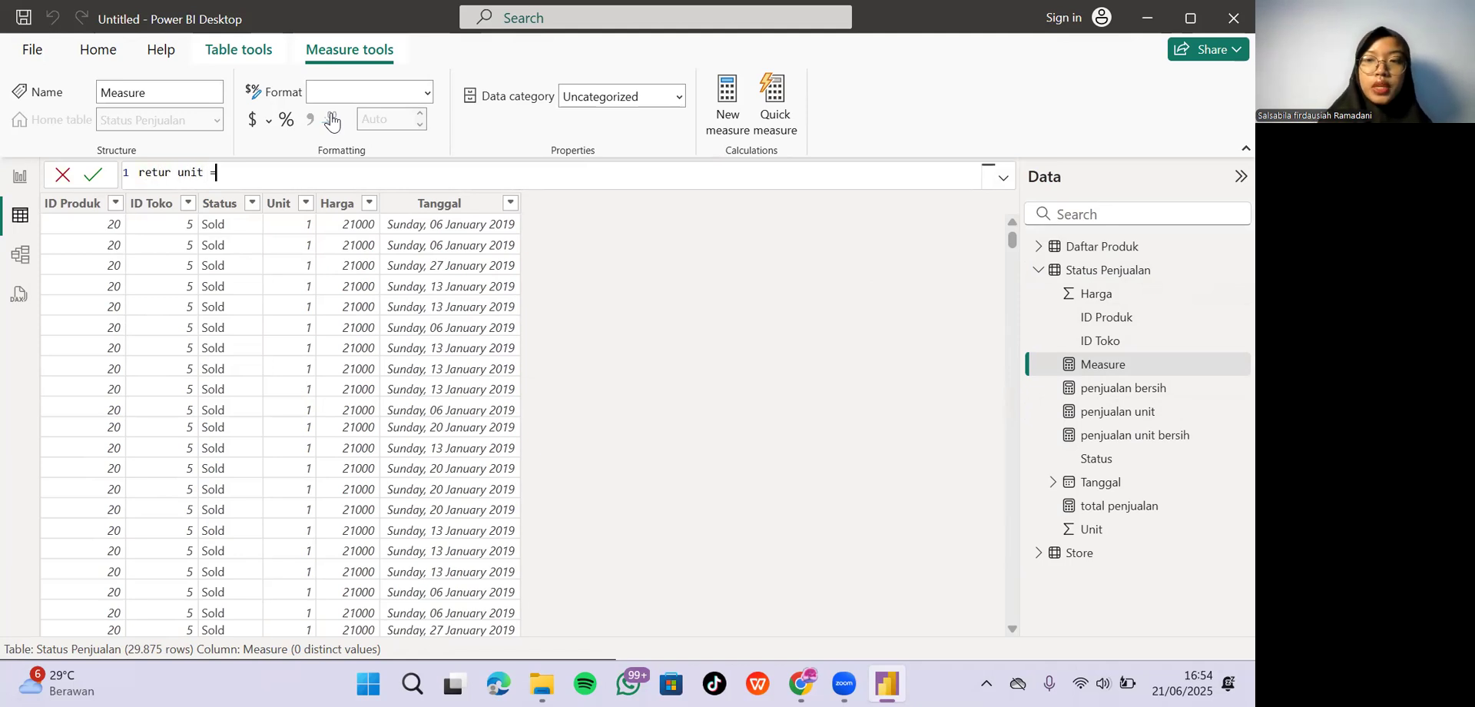
pyautogui.write(' CAL')
pyautogui.press('Tab')
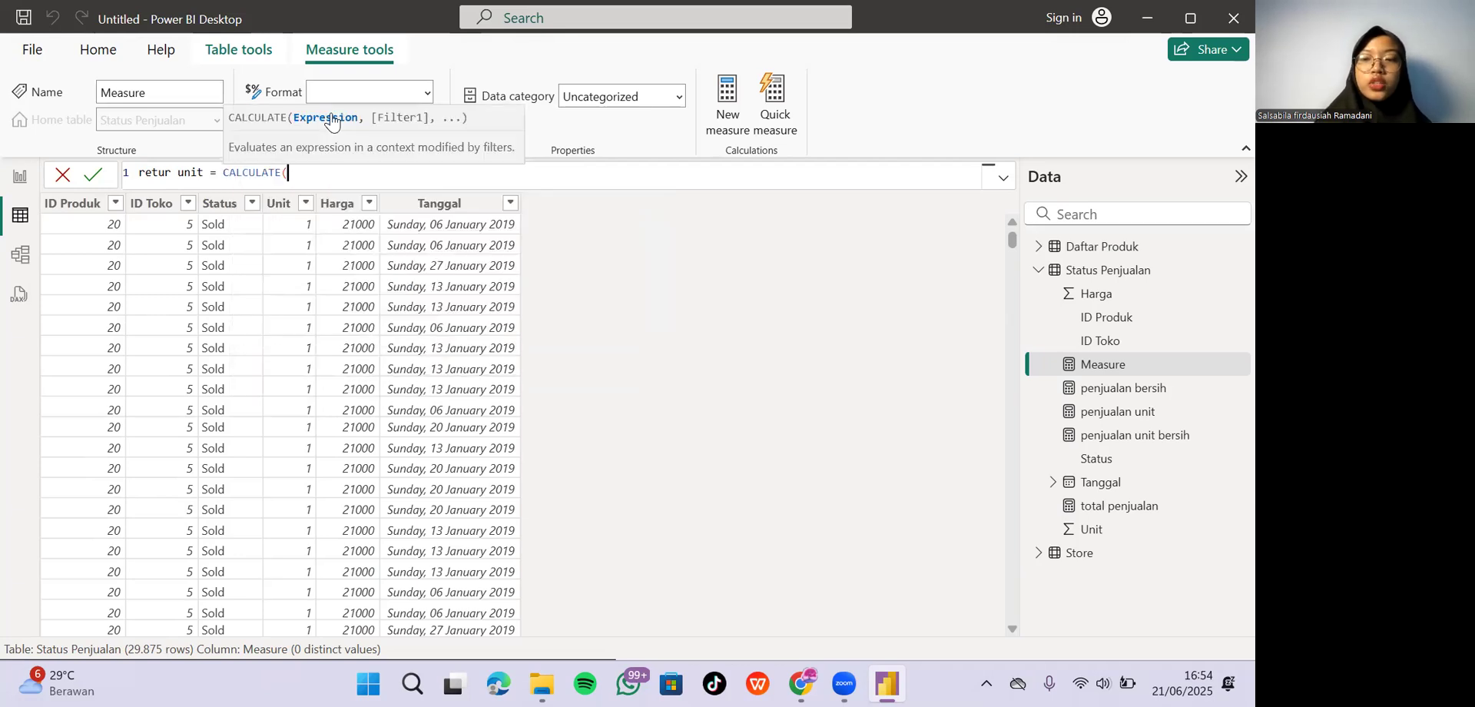
# Enter SUM('Status Penjualan'[Unit]) as the expression inside CALCULATE for retur unit, followed by a comma for the filter.
pyautogui.write('SUM')
pyautogui.press('Tab')
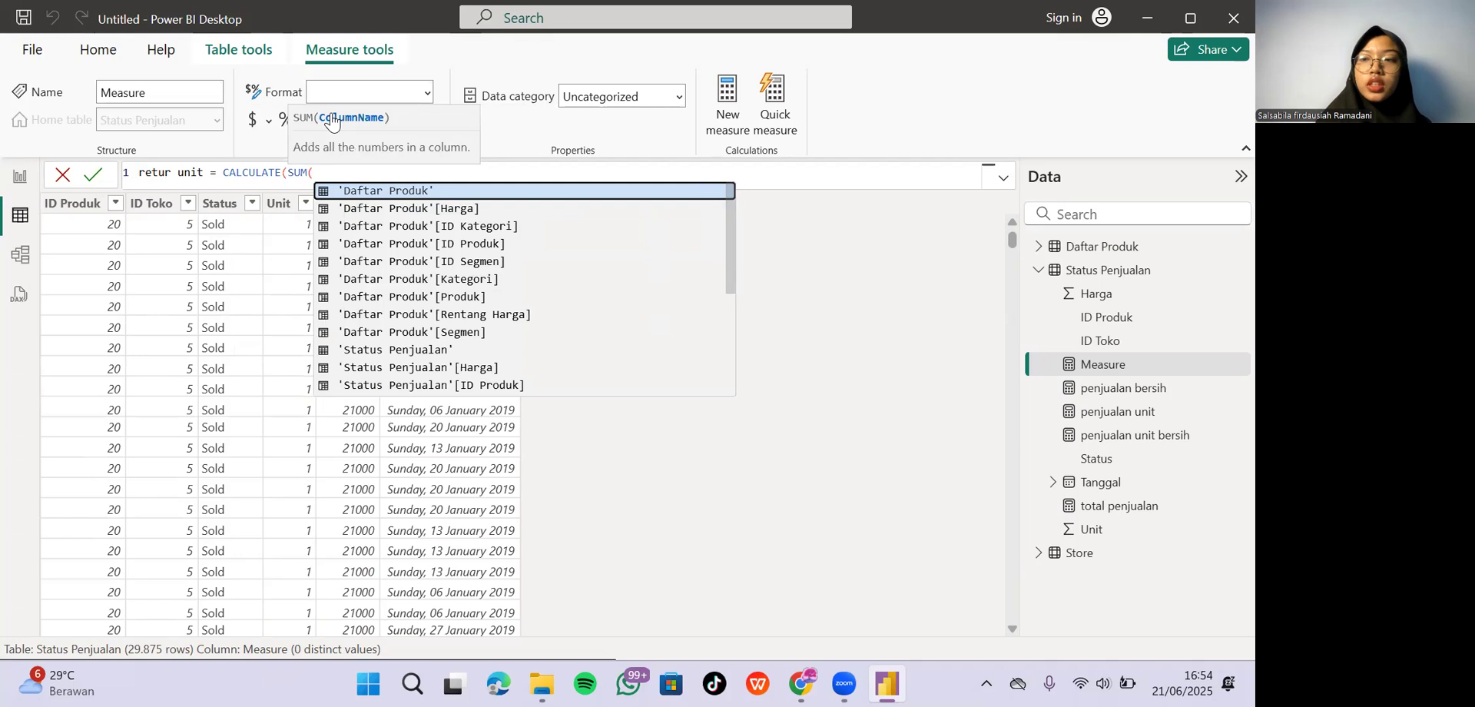
pyautogui.write('sta')
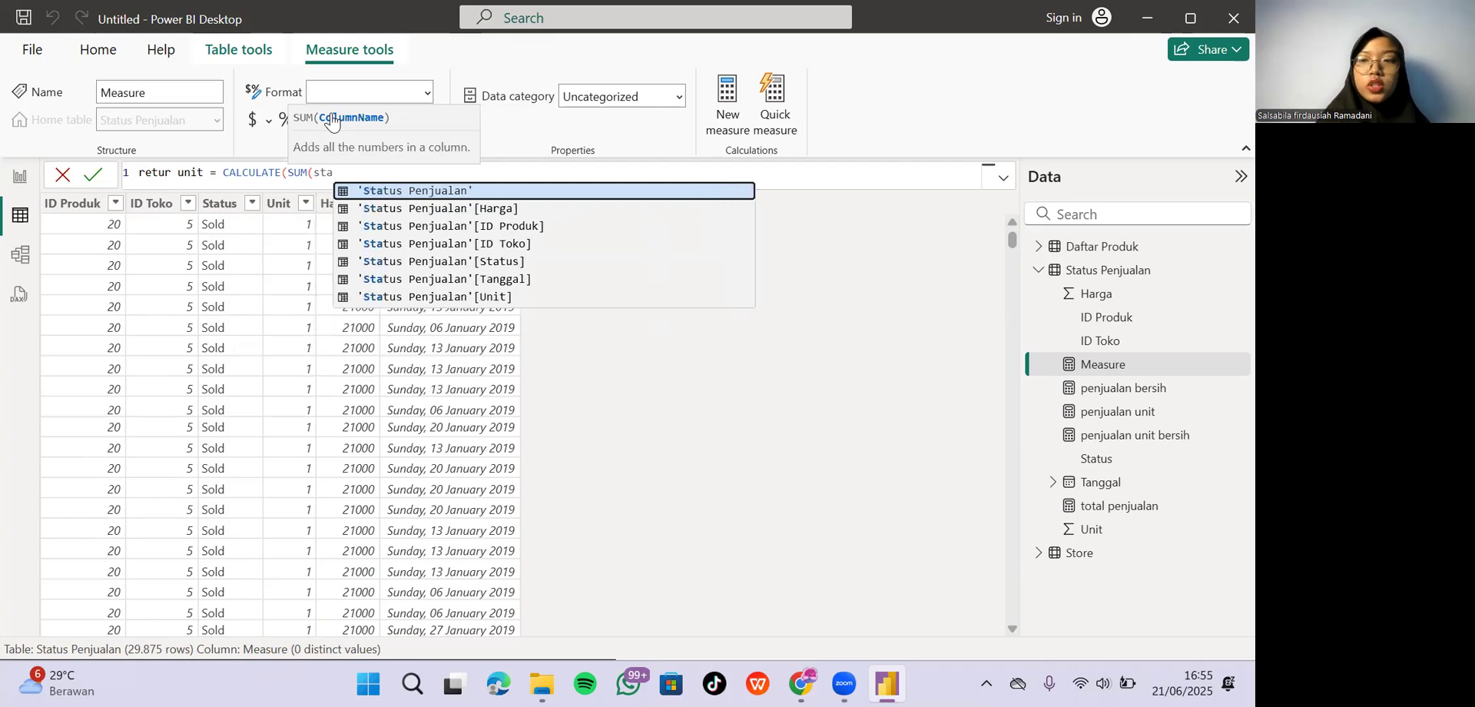
pyautogui.press('Down')
pyautogui.press('Down')
pyautogui.press('Down')
pyautogui.press('Down')
pyautogui.press('Down')
pyautogui.press('Down')
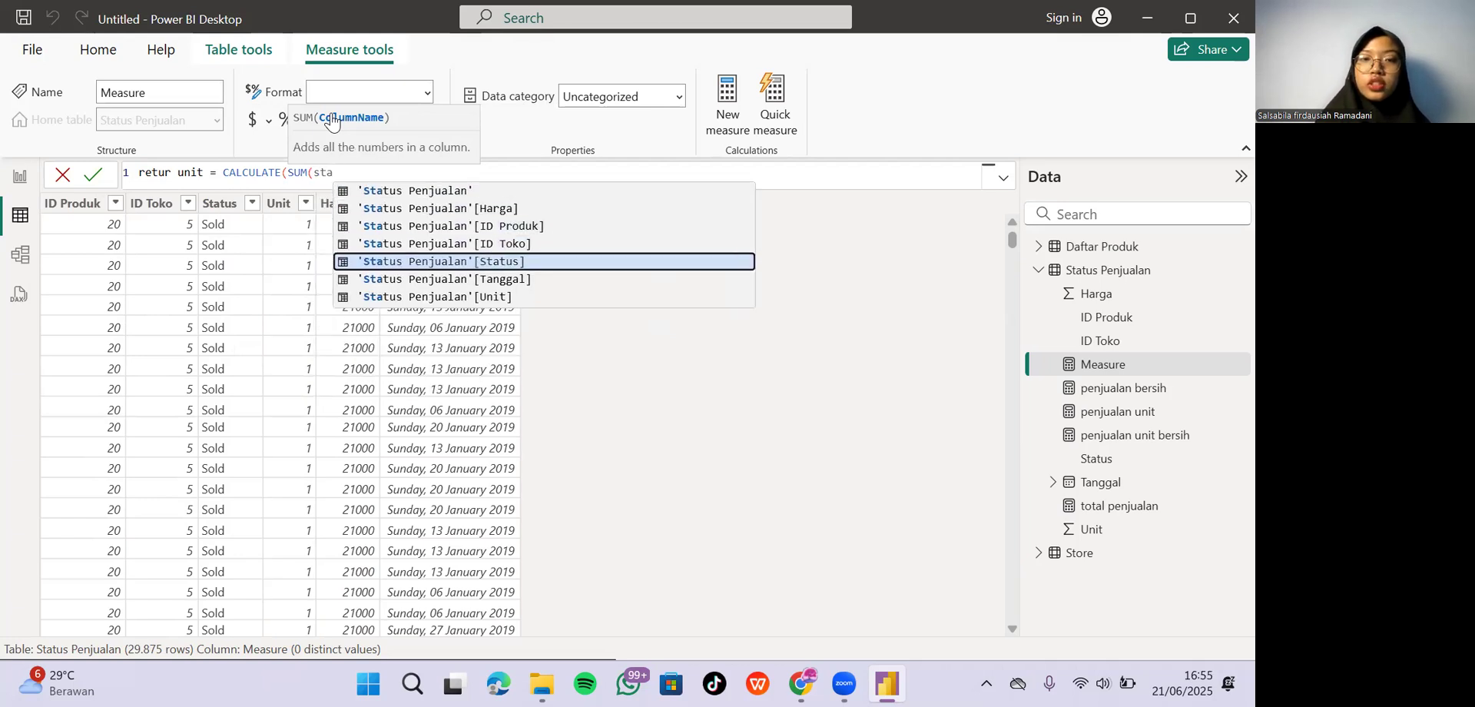
pyautogui.press('Tab')
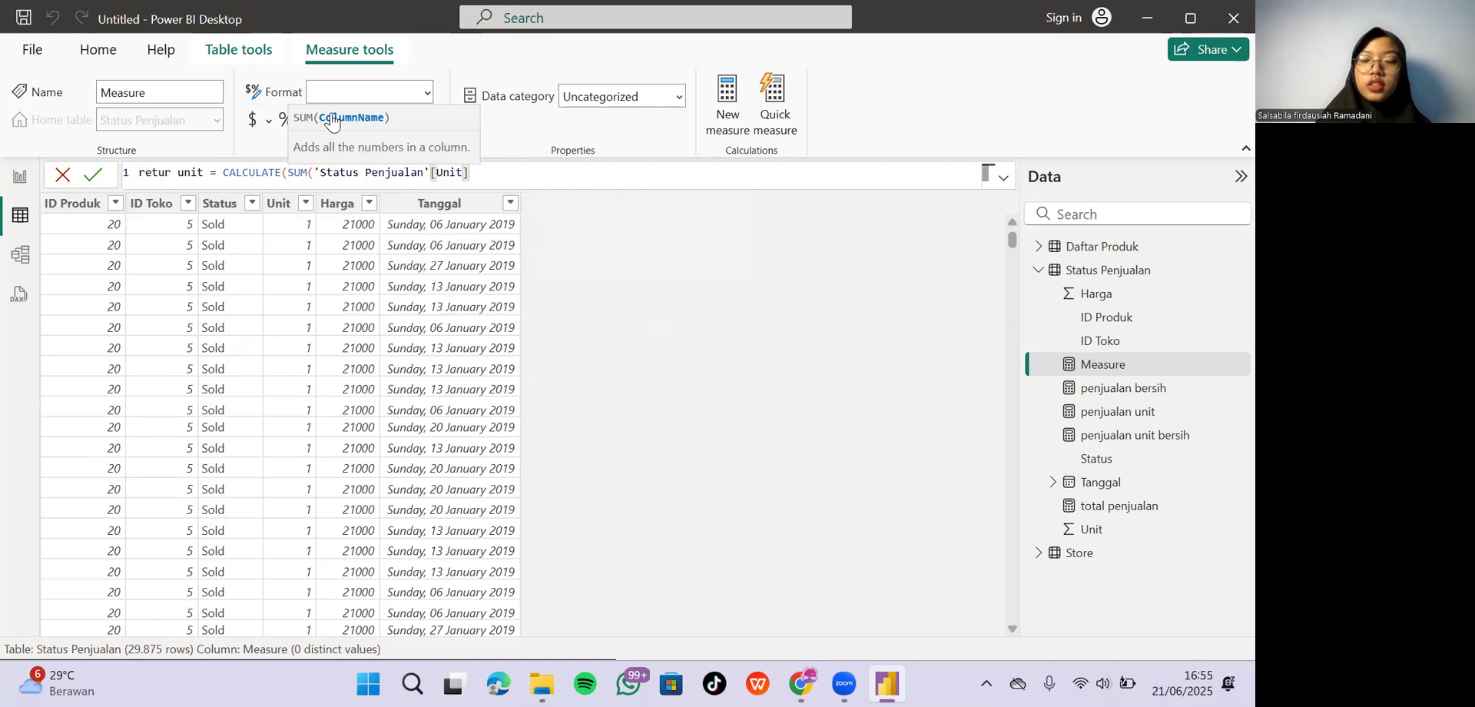
pyautogui.write('),')
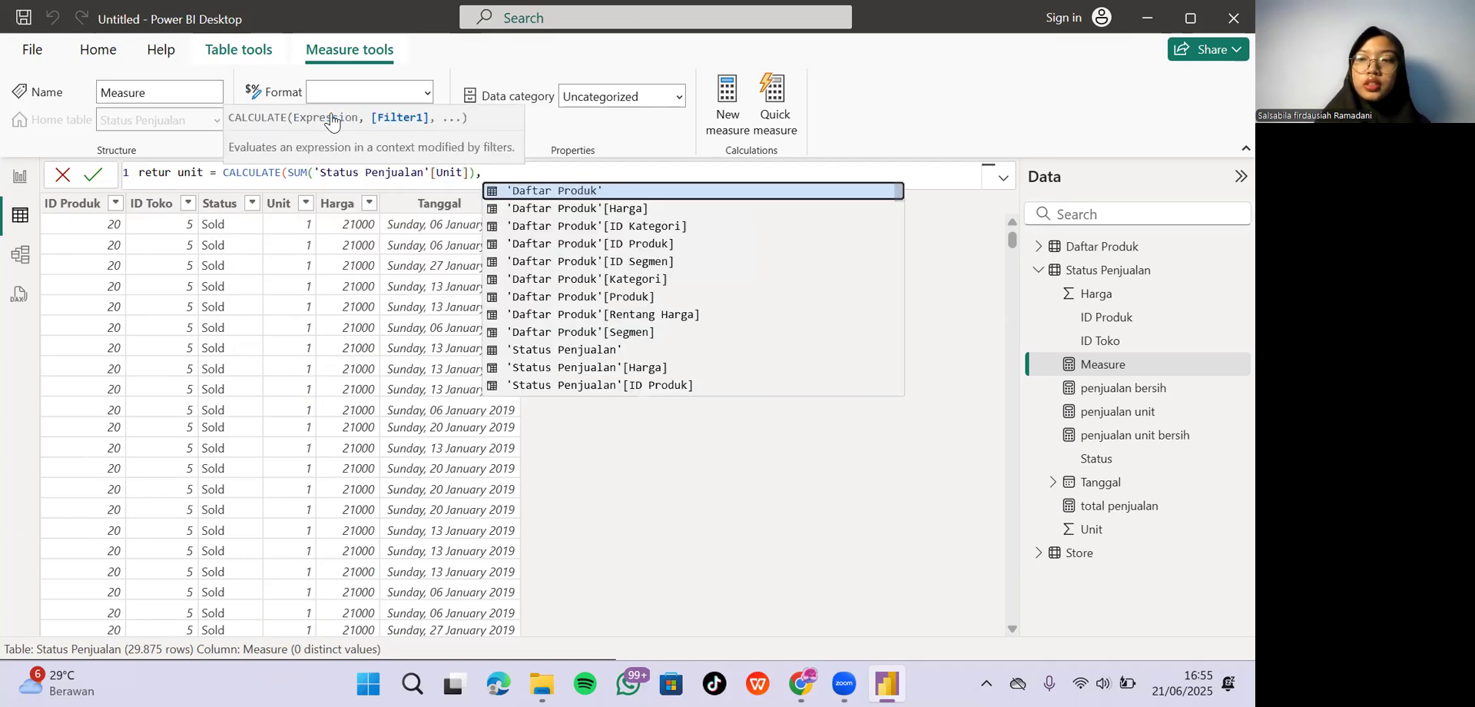
# Add the filter 'Status Penjualan'[Status]="returned" to the retur unit formula.
pyautogui.write('st')
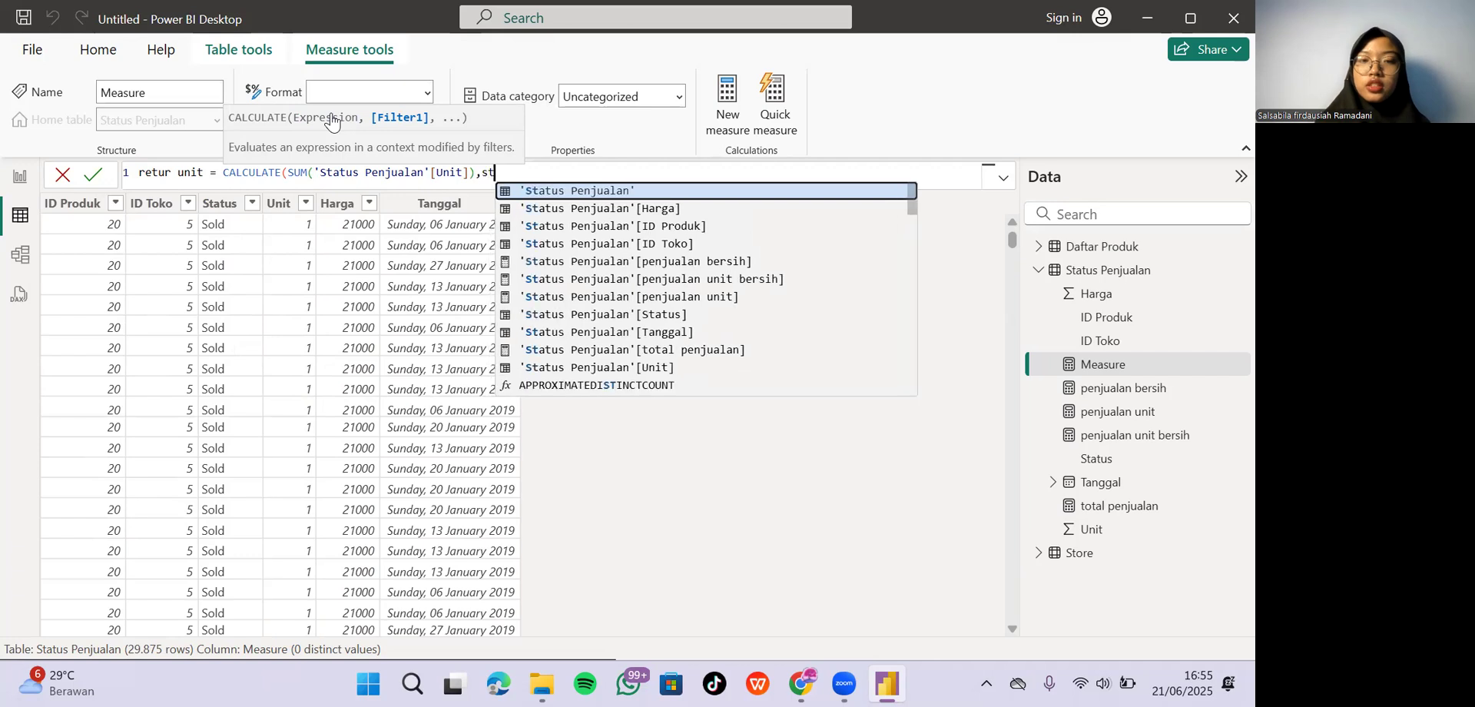
pyautogui.press('Down')
pyautogui.press('Down')
pyautogui.press('Down')
pyautogui.press('Down')
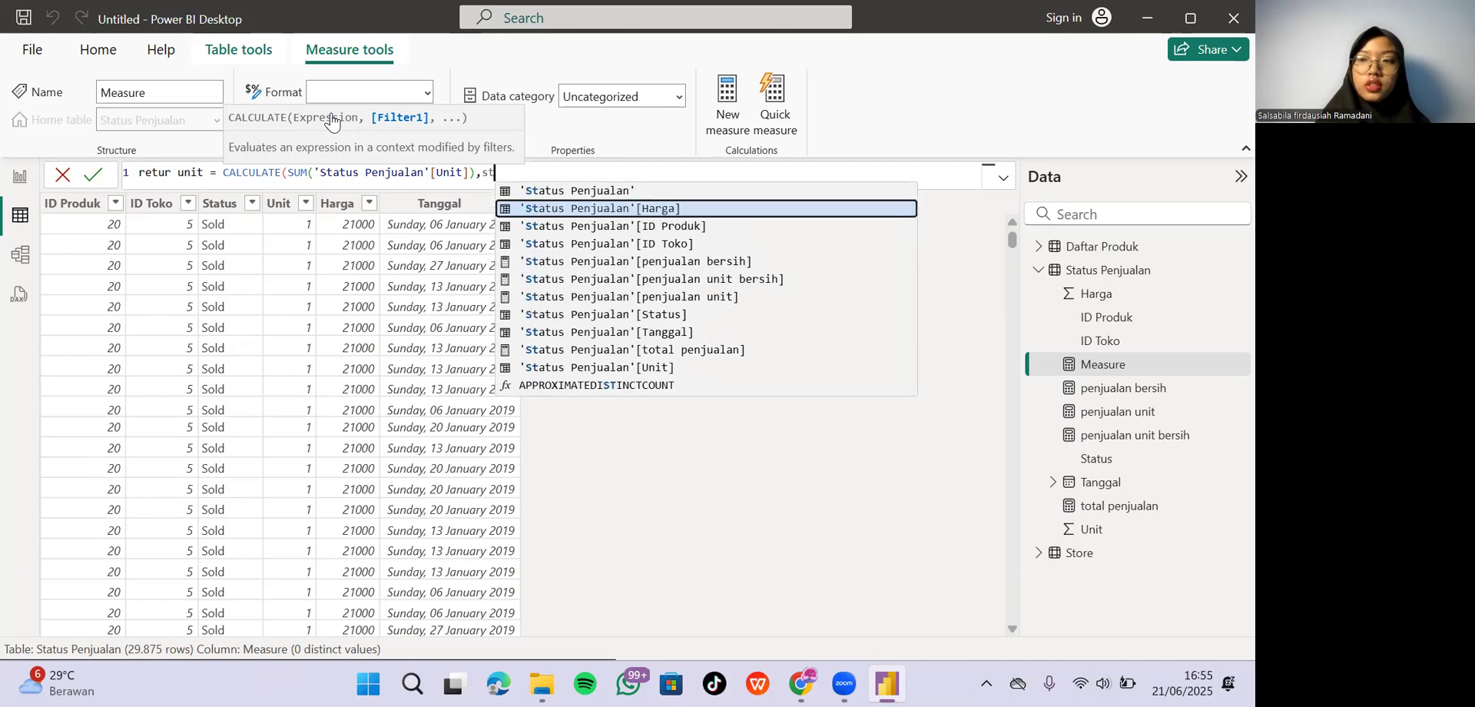
pyautogui.press('Down')
pyautogui.press('Down')
pyautogui.press('Down')
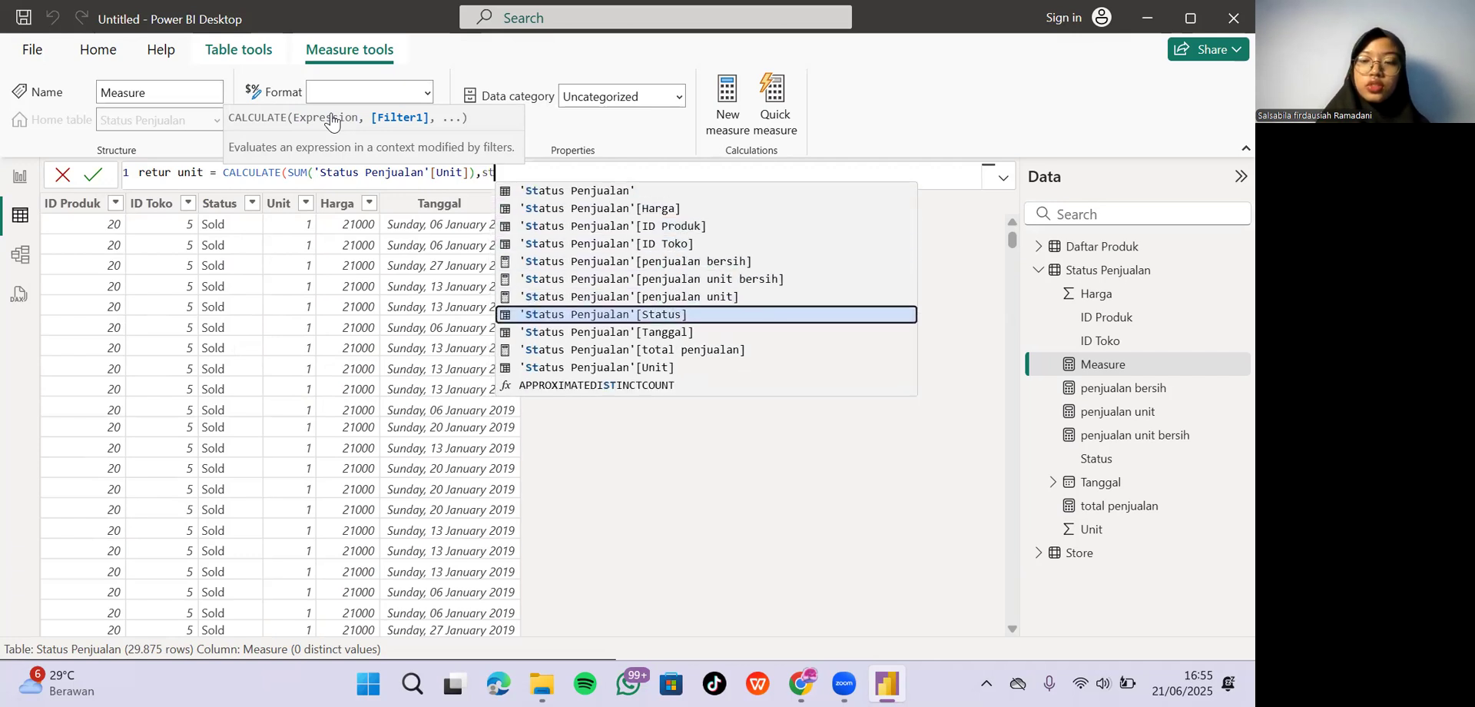
pyautogui.press('Tab')
pyautogui.write('=""')
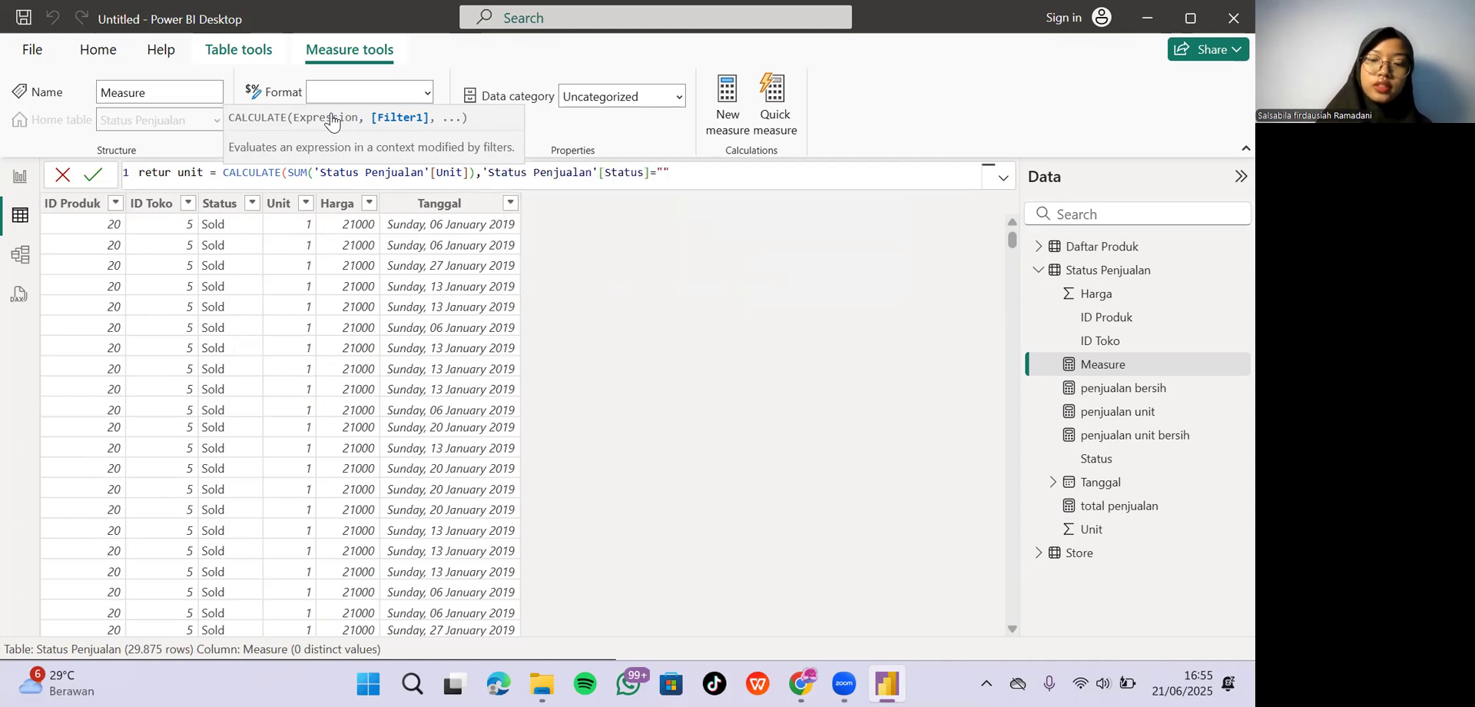
pyautogui.write('return')
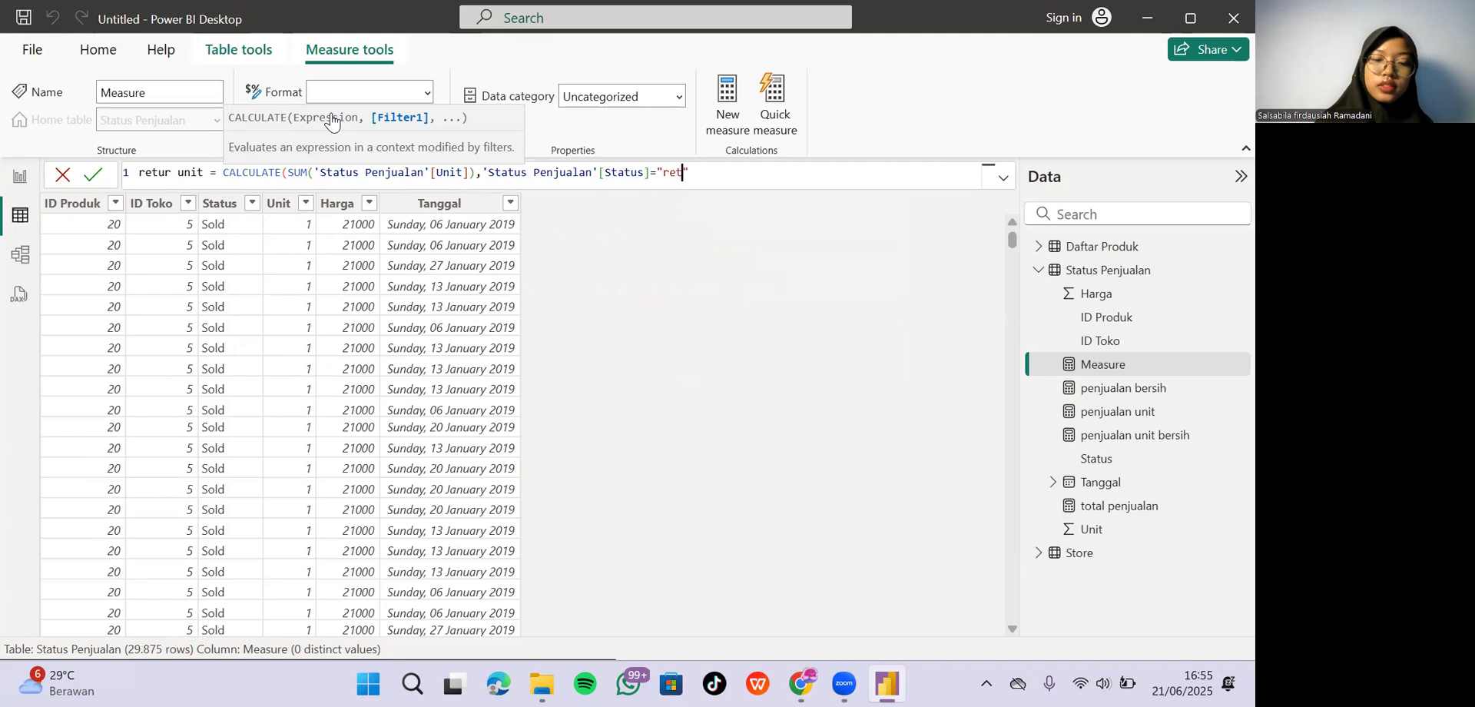
pyautogui.write('ed')
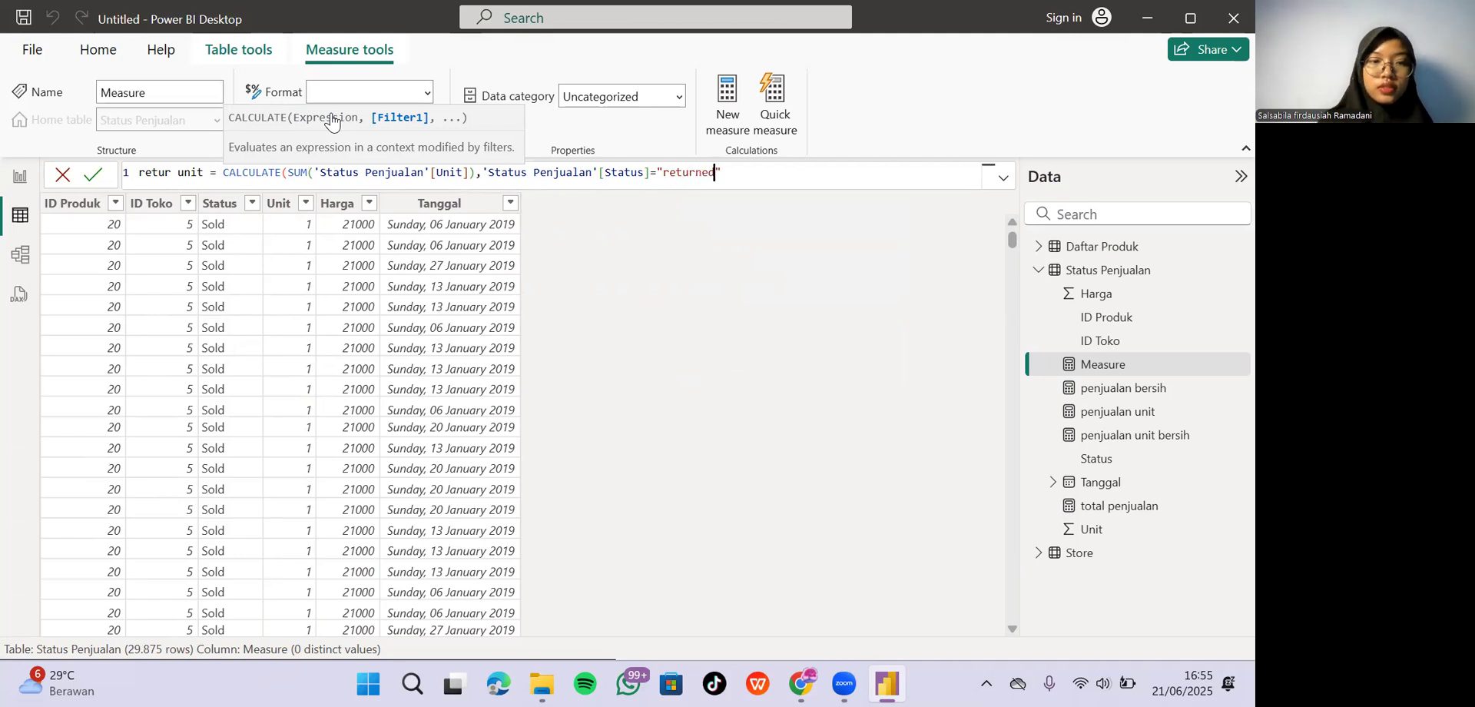
# Capitalise the filter value in the retur unit formula as "Returned", close the formula and commit the measure.
pyautogui.scroll(-10, 390, 376)
pyautogui.scroll(-20, 390, 376)
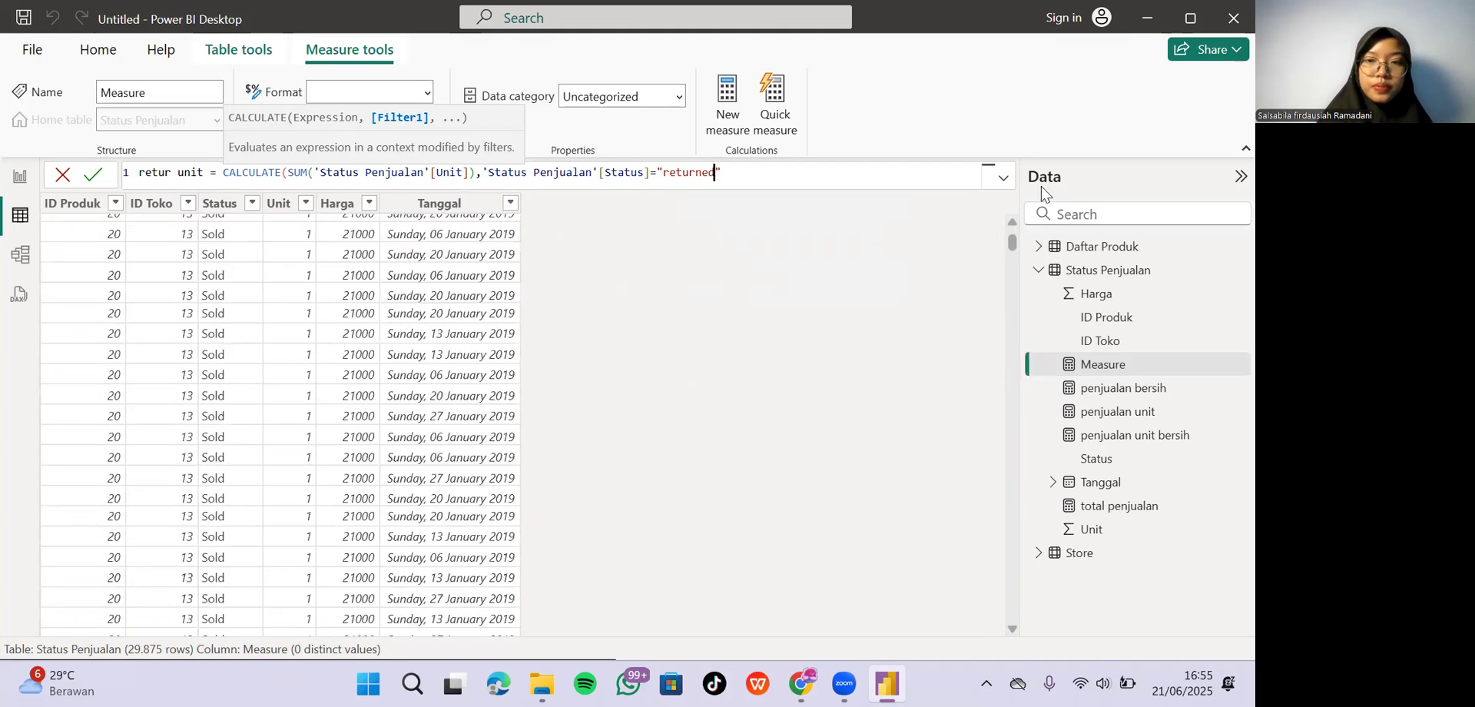
pyautogui.scroll(-20, 1012, 261)
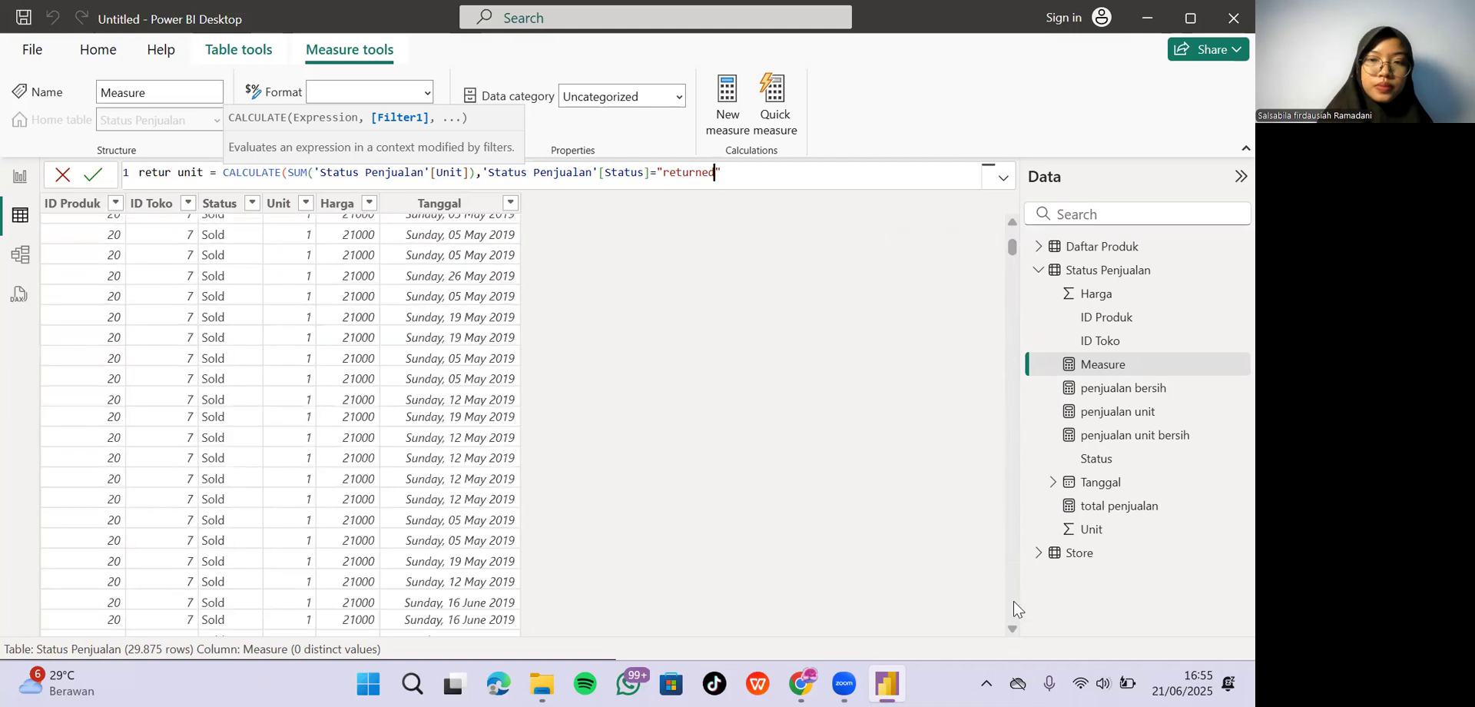
pyautogui.moveTo(1001, 412); pyautogui.dragTo(1012, 137)
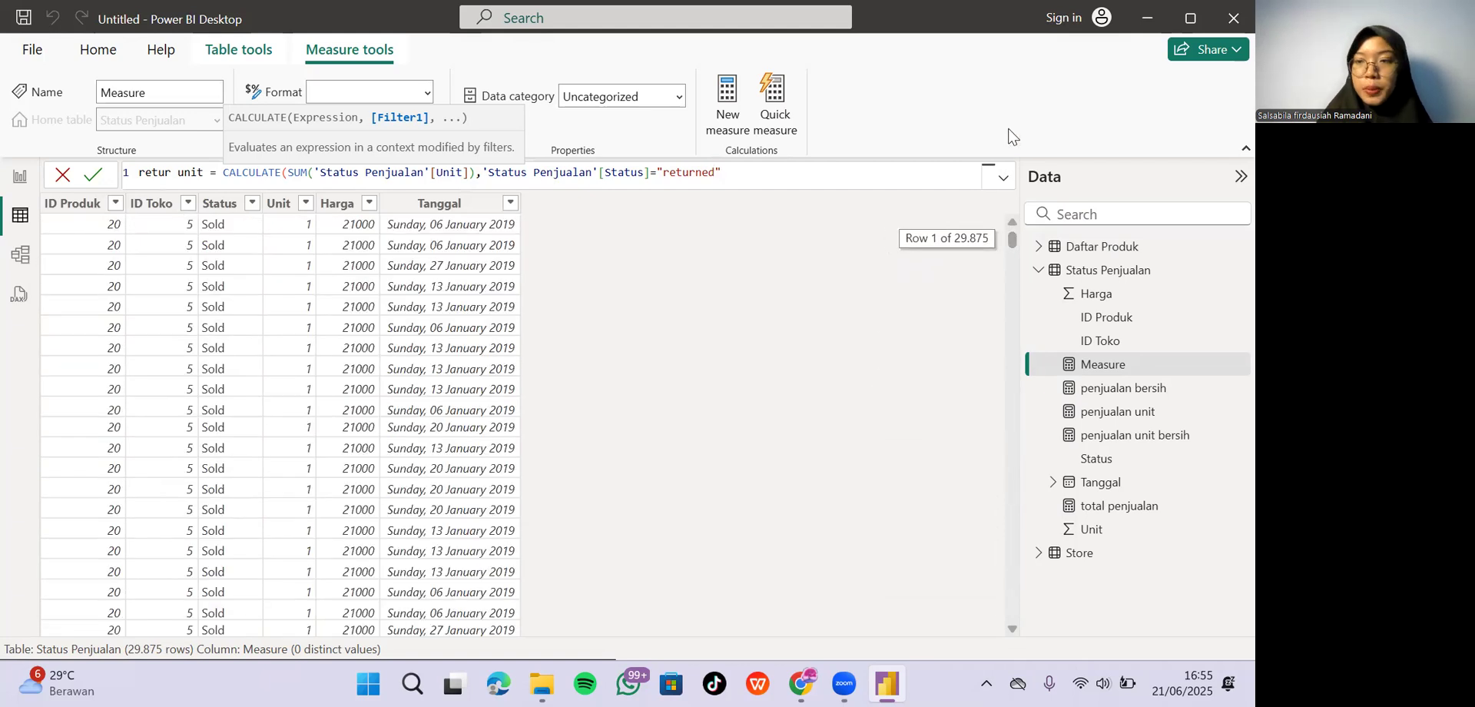
pyautogui.click(670, 170)
pyautogui.press('BackSpace')
pyautogui.write('R')
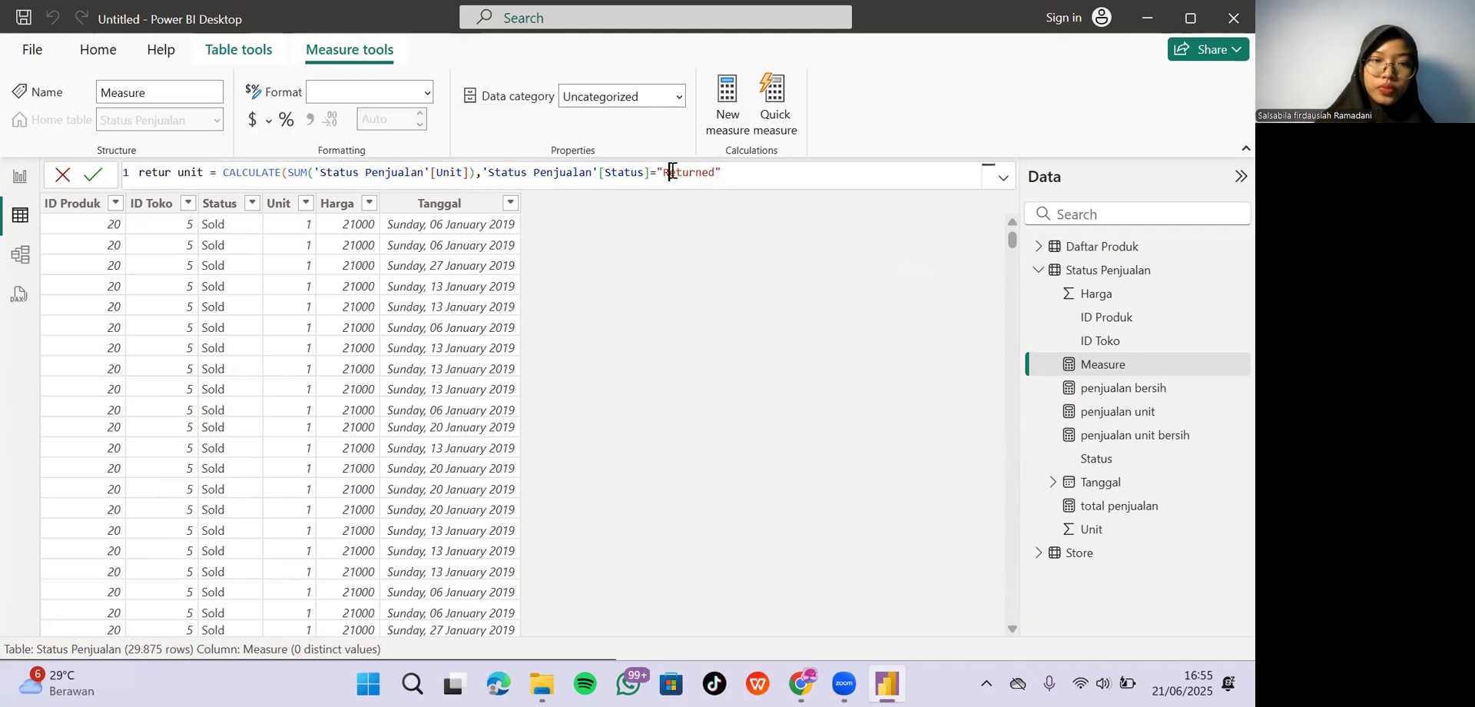
pyautogui.click(751, 174)
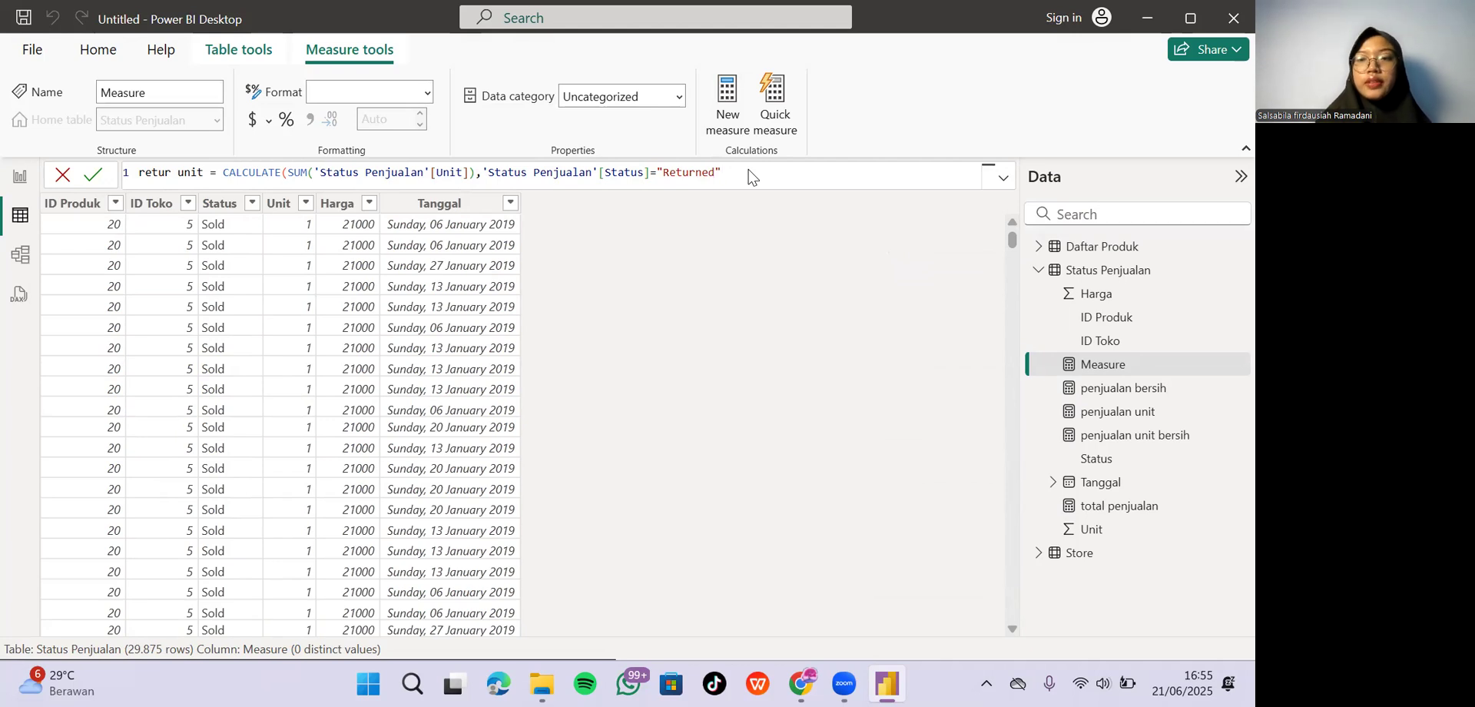
pyautogui.write(')')
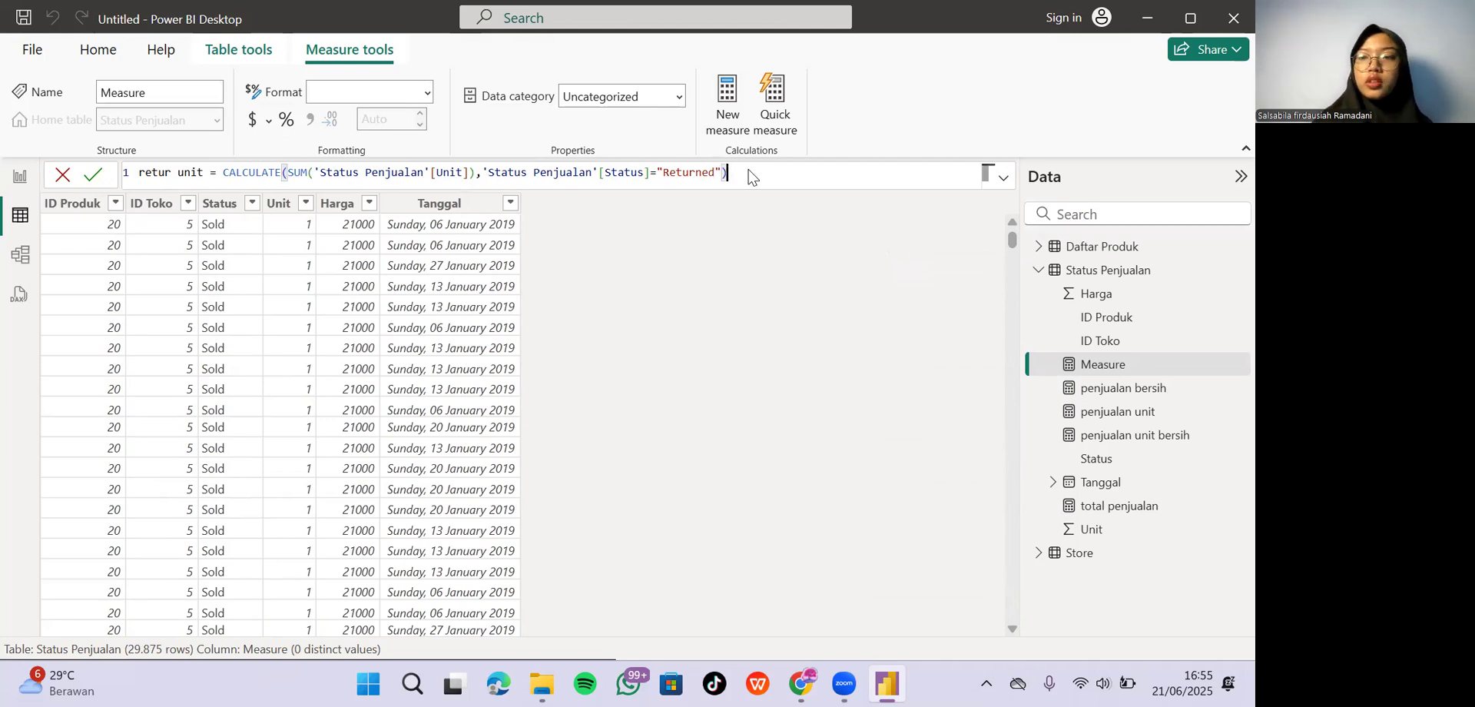
pyautogui.press('Return')
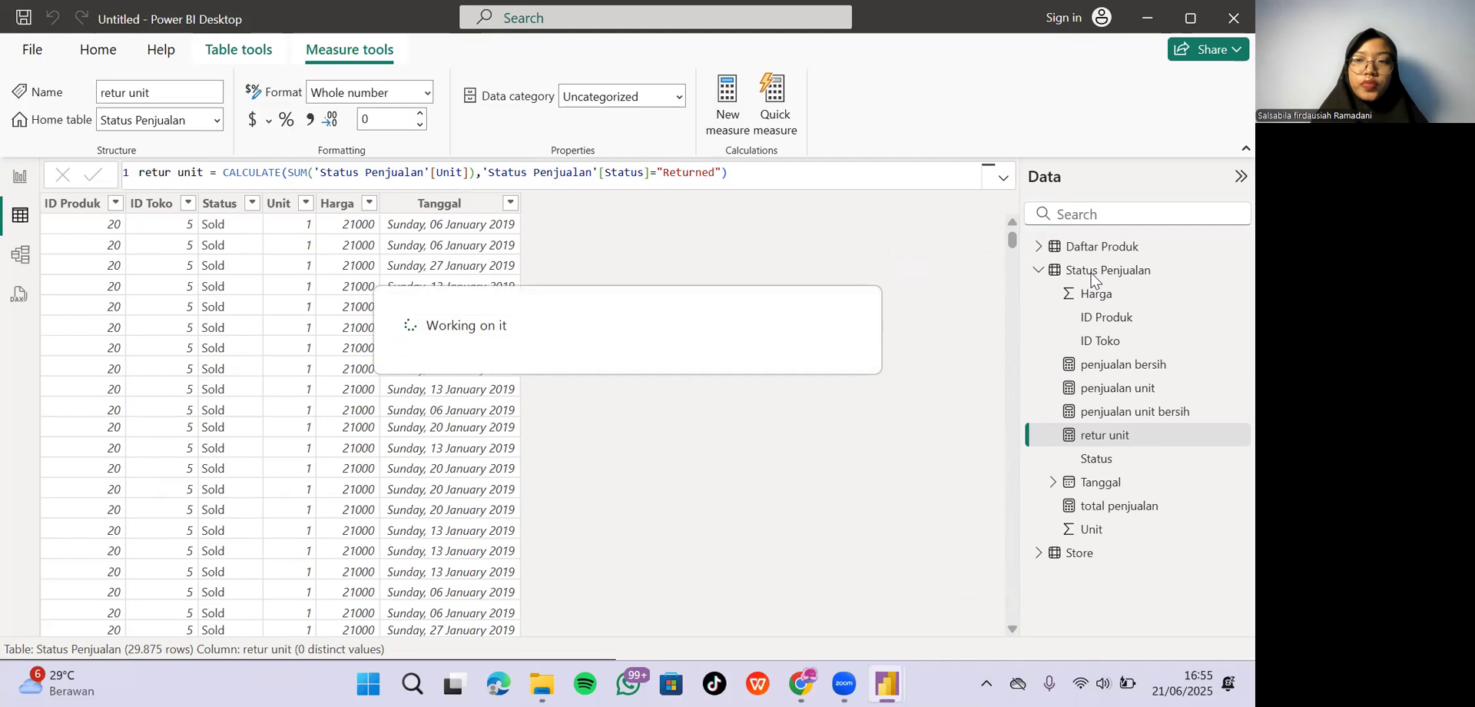
# Add a new measure to the Status Penjualan table, named % penjualn bersih, and begin its formula with DIVIDE.
pyautogui.click(1091, 276)
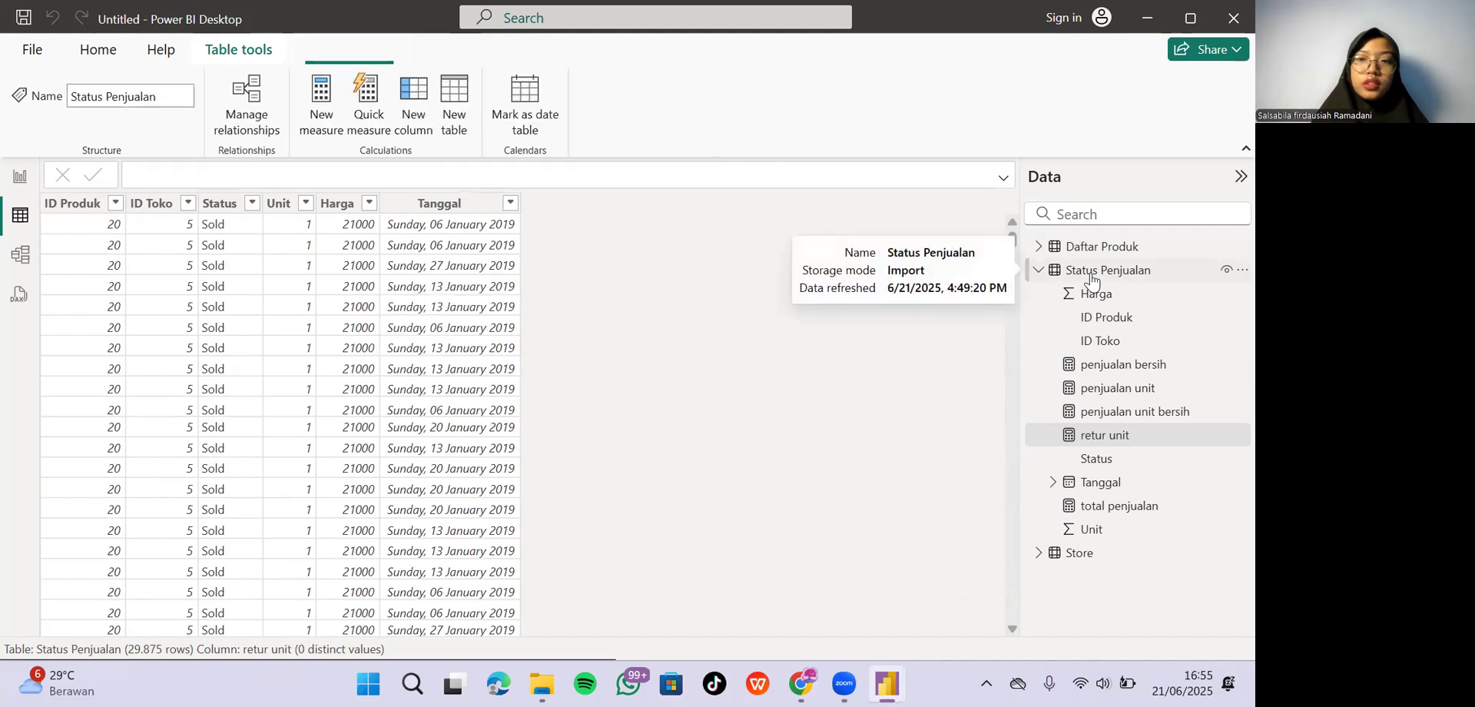
pyautogui.click(321, 121)
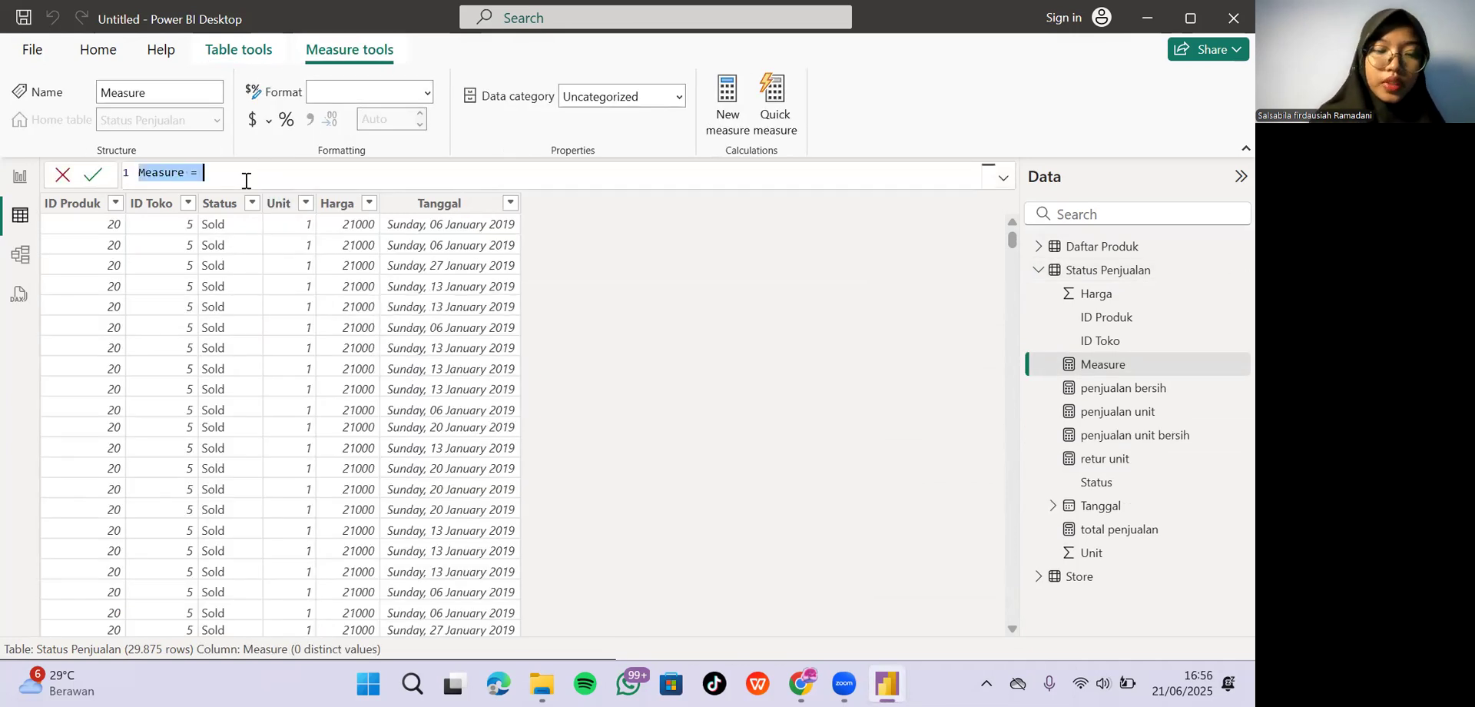
pyautogui.write('% pen')
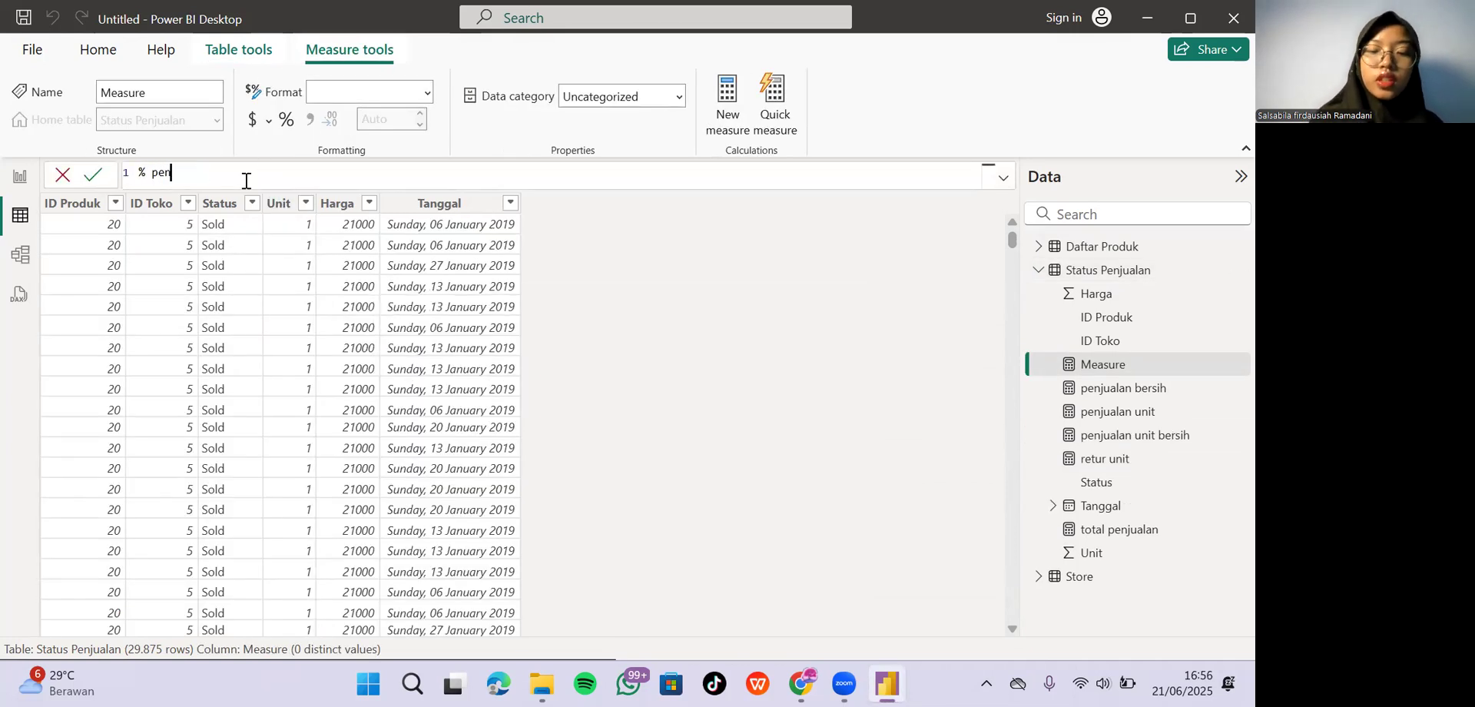
pyautogui.write('jualn bersih =')
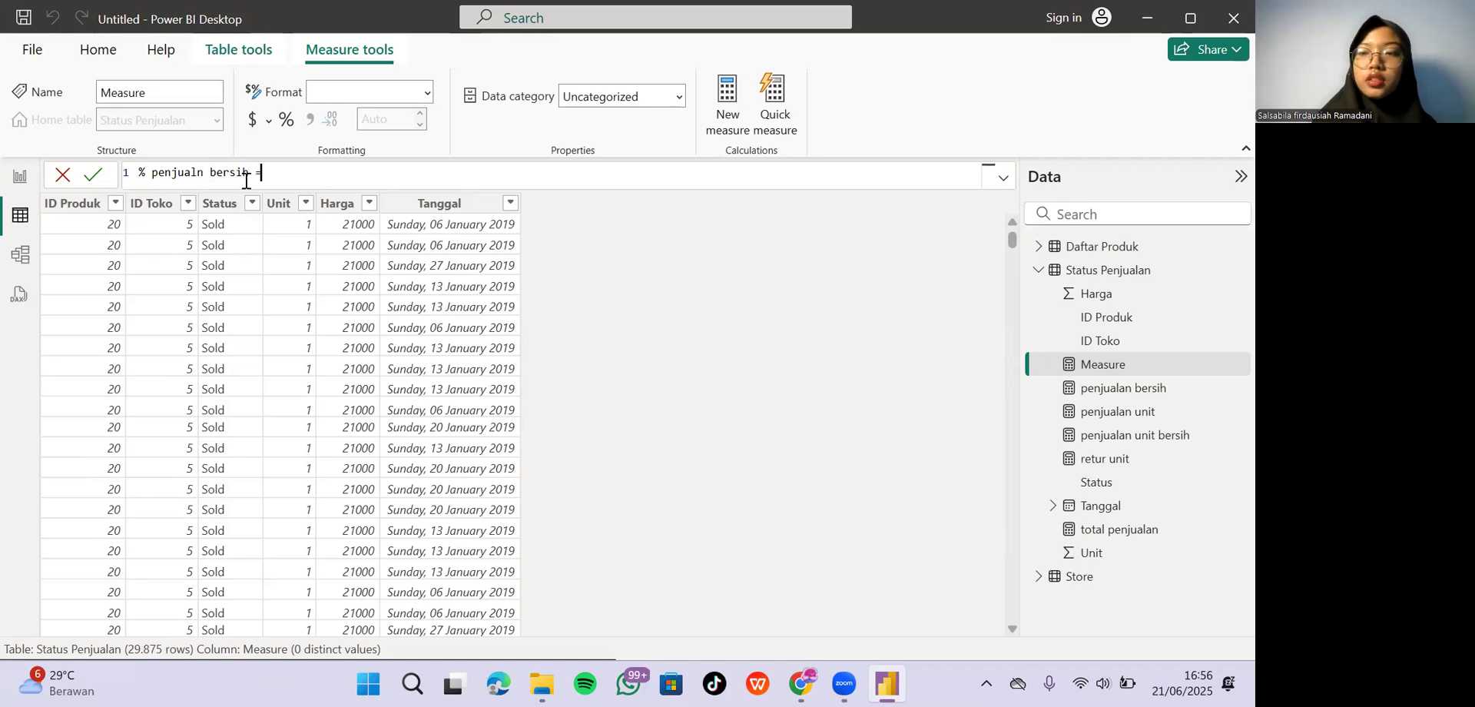
pyautogui.write(' di')
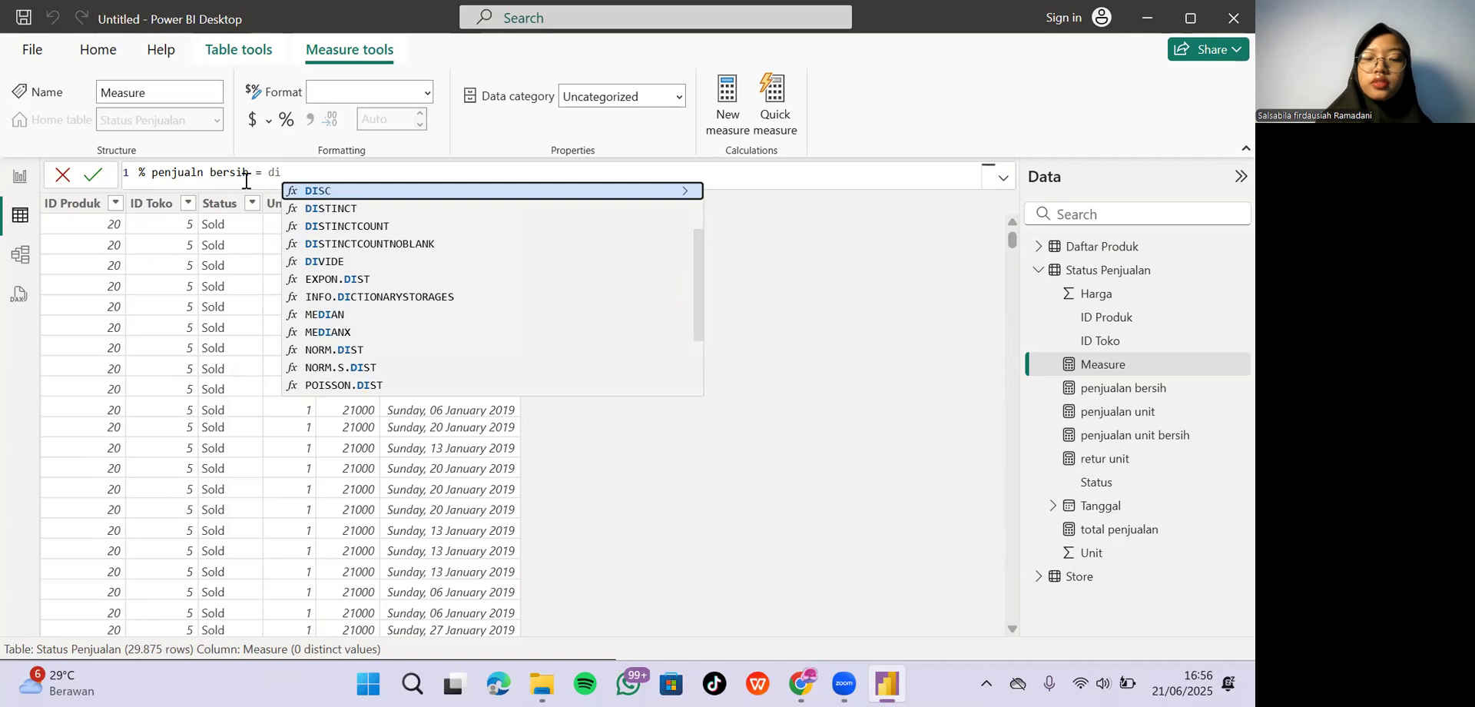
pyautogui.write('v')
pyautogui.press('Tab')
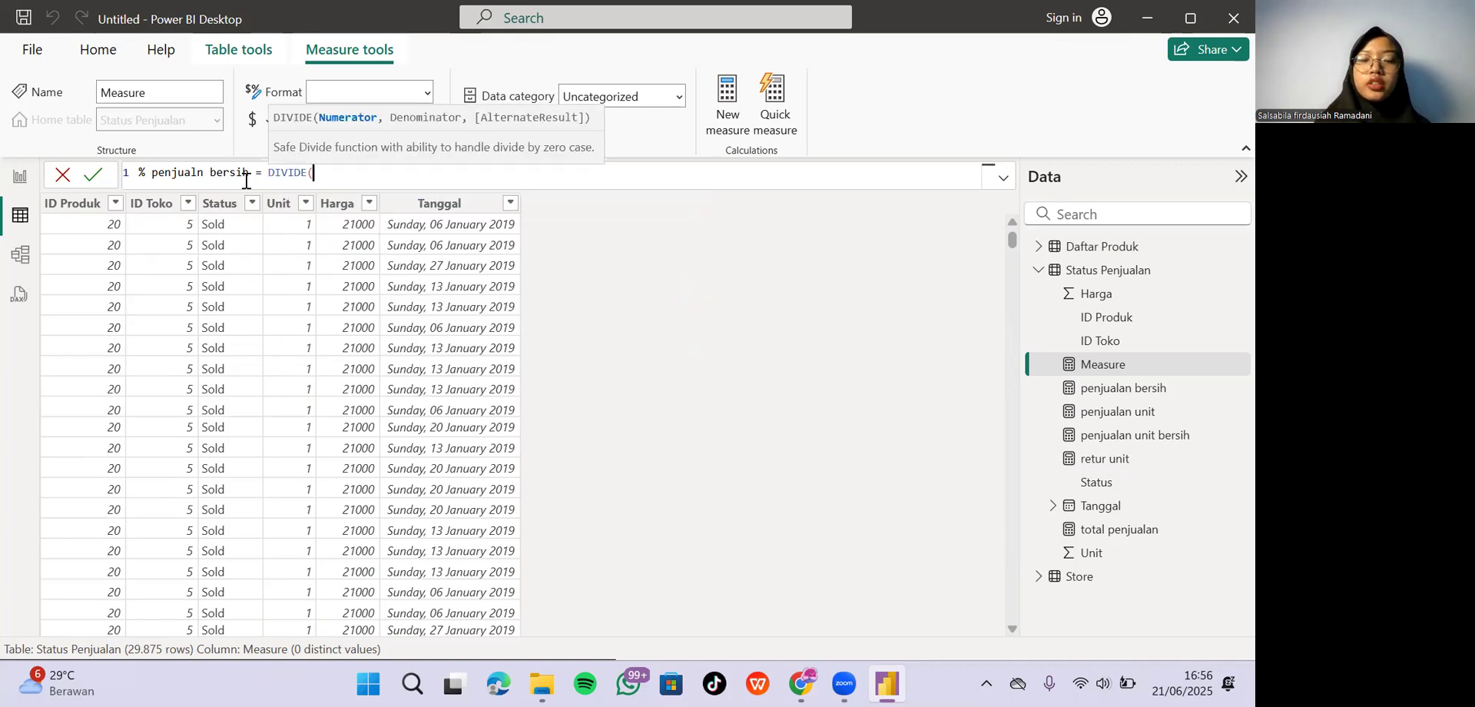
pyautogui.write('sta')
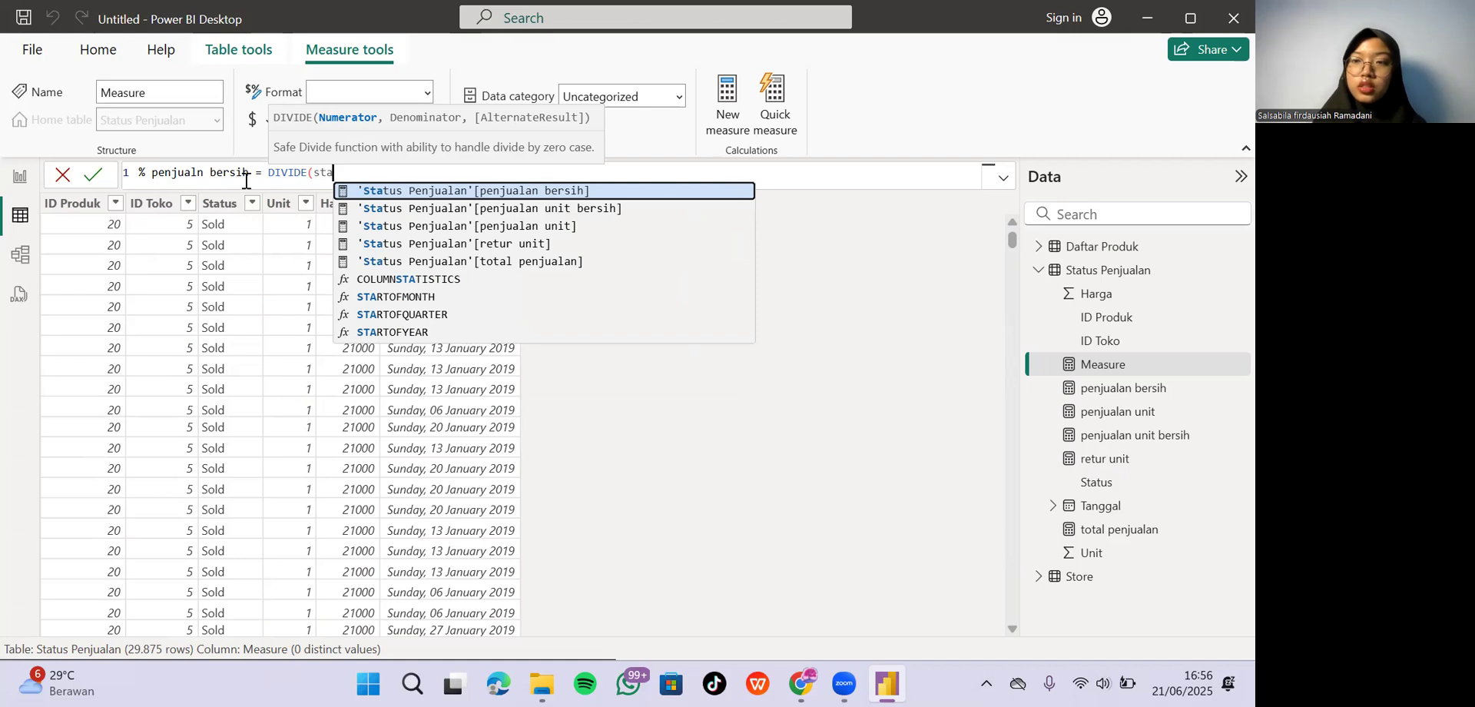
pyautogui.press('BackSpace')
pyautogui.press('BackSpace')
pyautogui.press('BackSpace')
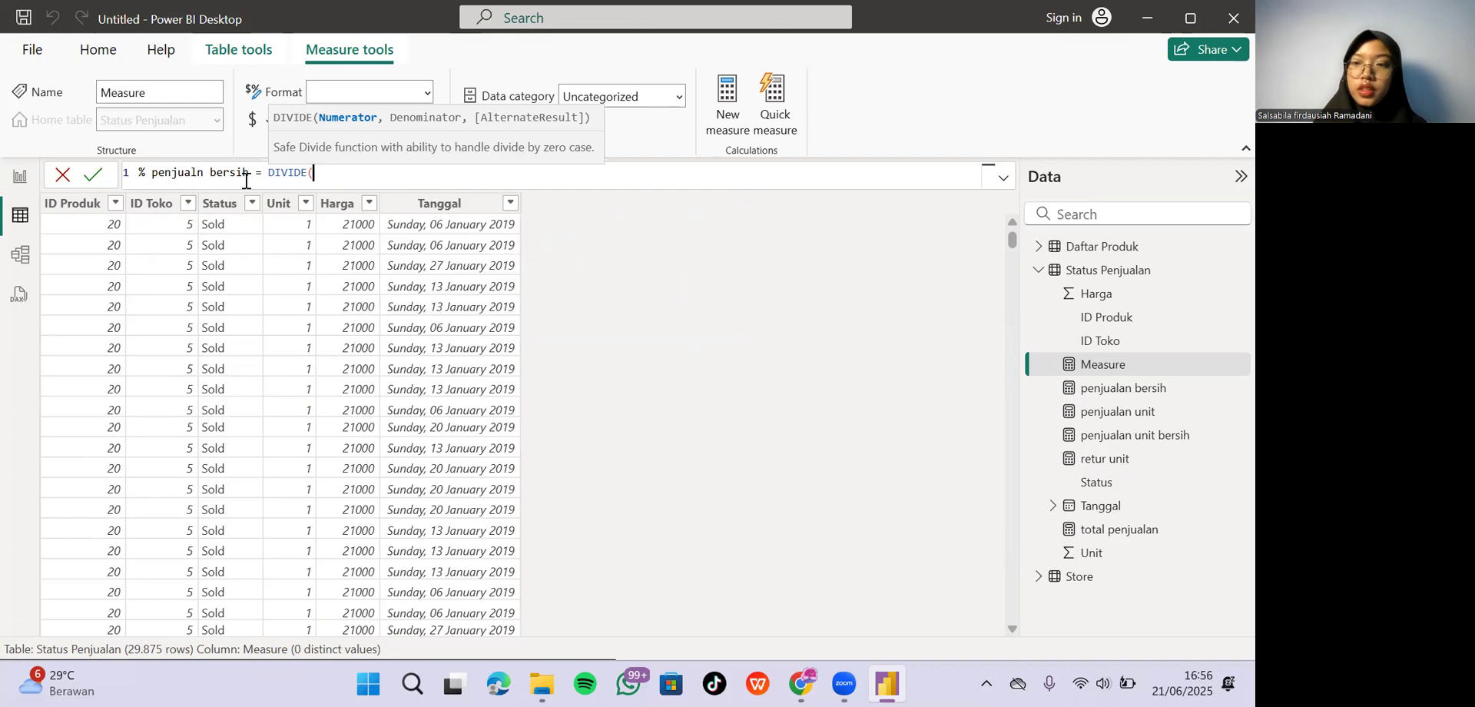
pyautogui.write('penj')
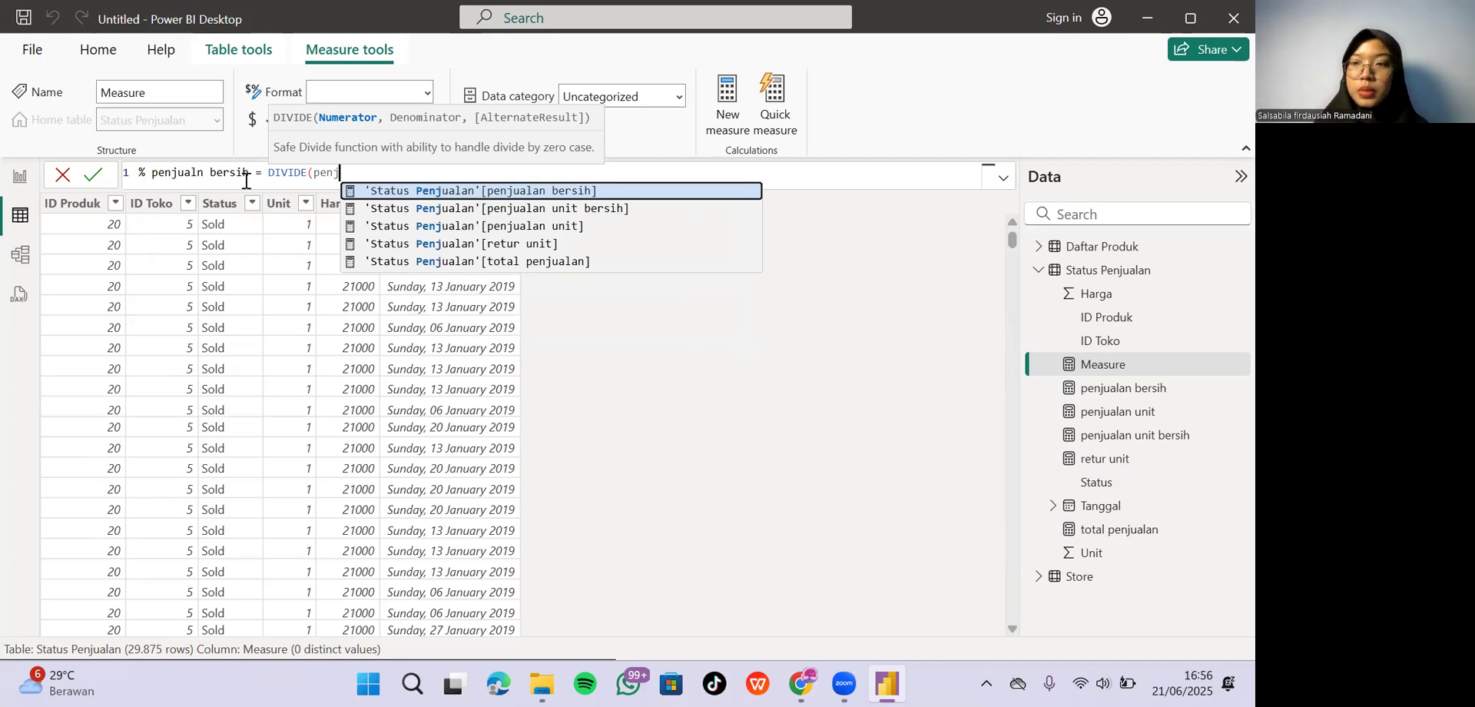
pyautogui.press('BackSpace')
pyautogui.press('BackSpace')
pyautogui.press('BackSpace')
pyautogui.press('BackSpace')
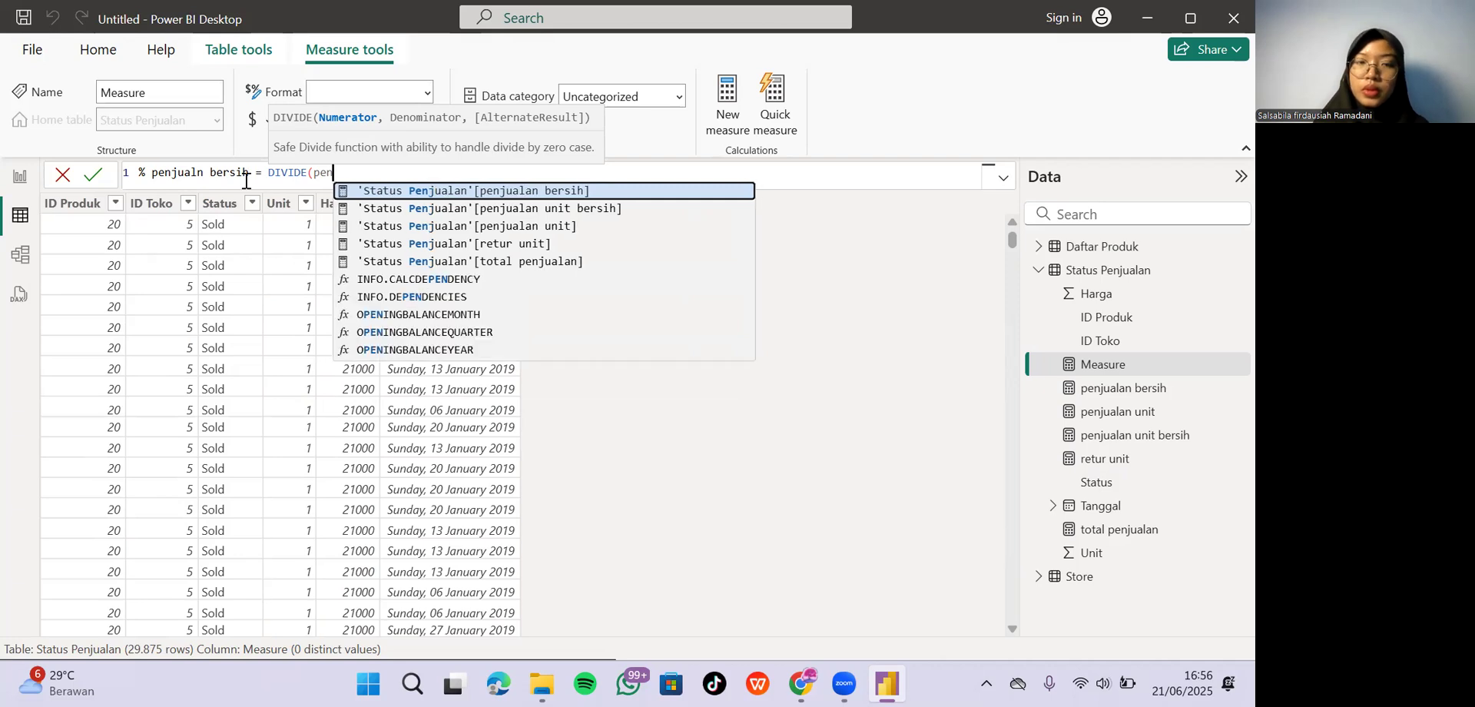
# Enter [penjualan bersih] as the numerator and [total penjualan] as the denominator of DIVIDE, close the formula and commit the measure.
pyautogui.write('[')
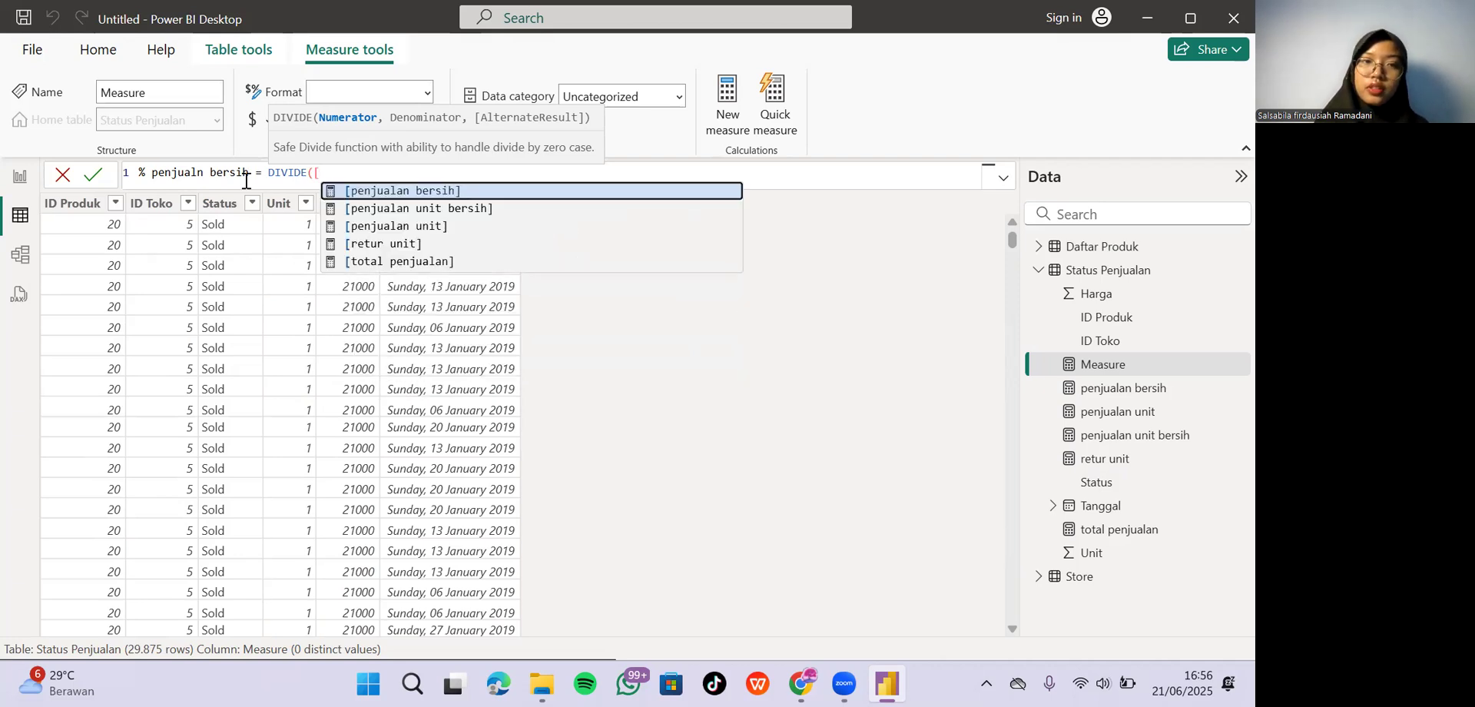
pyautogui.press('Tab')
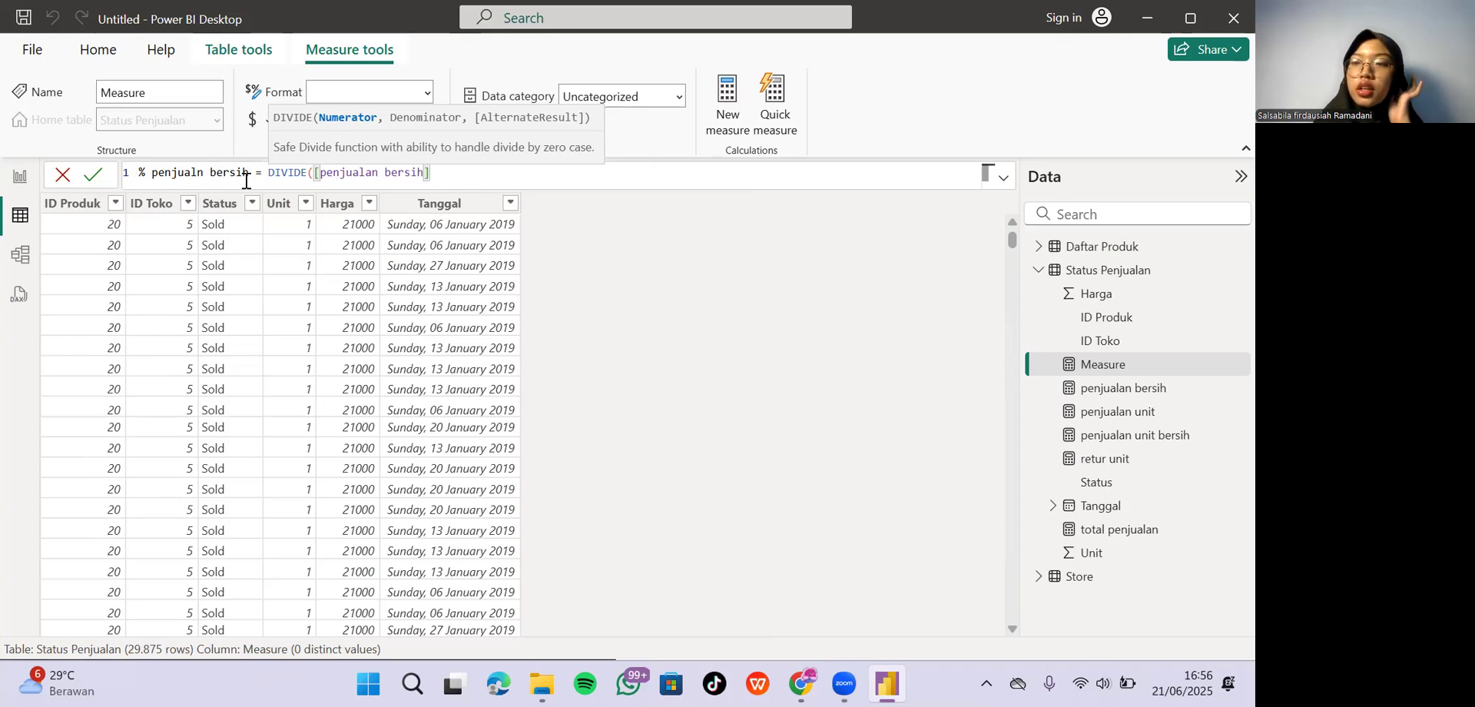
pyautogui.write(',[')
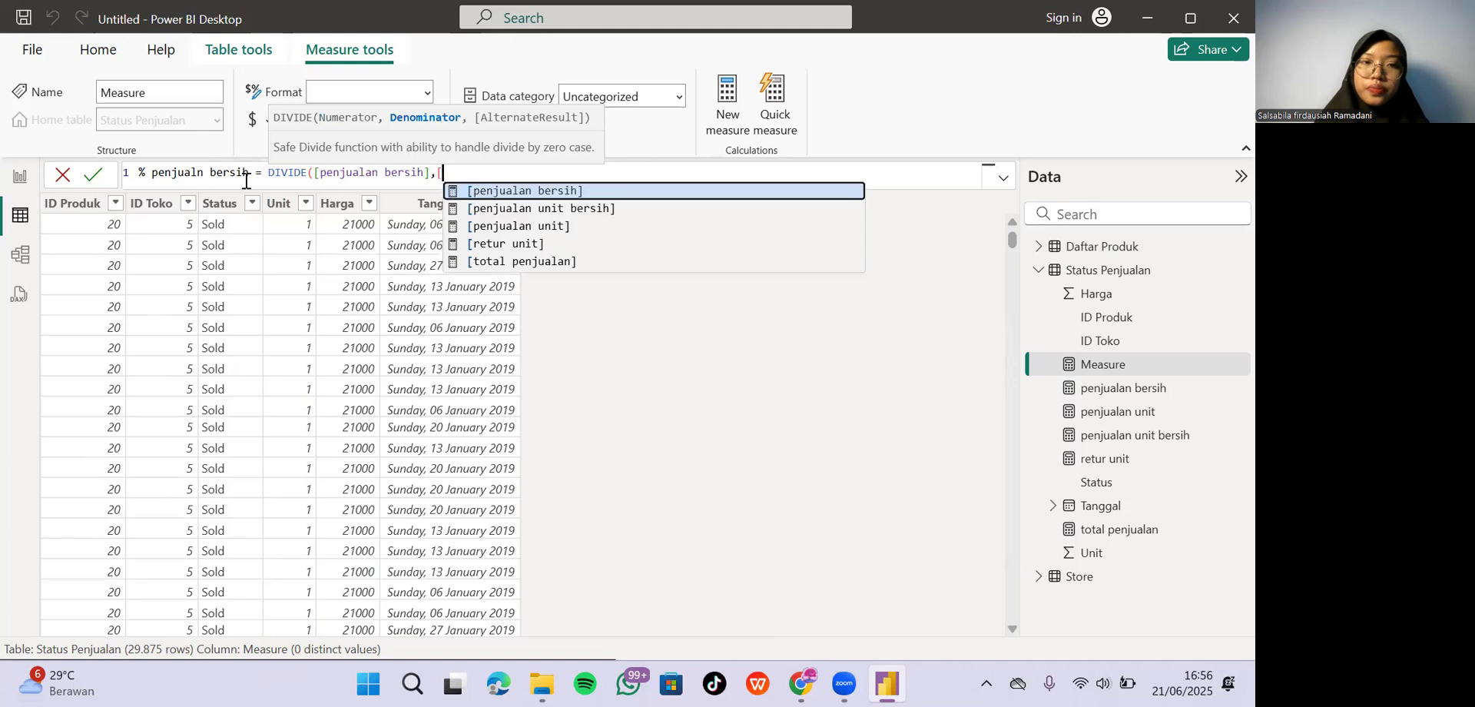
pyautogui.press('Down')
pyautogui.press('Down')
pyautogui.press('Down')
pyautogui.press('Down')
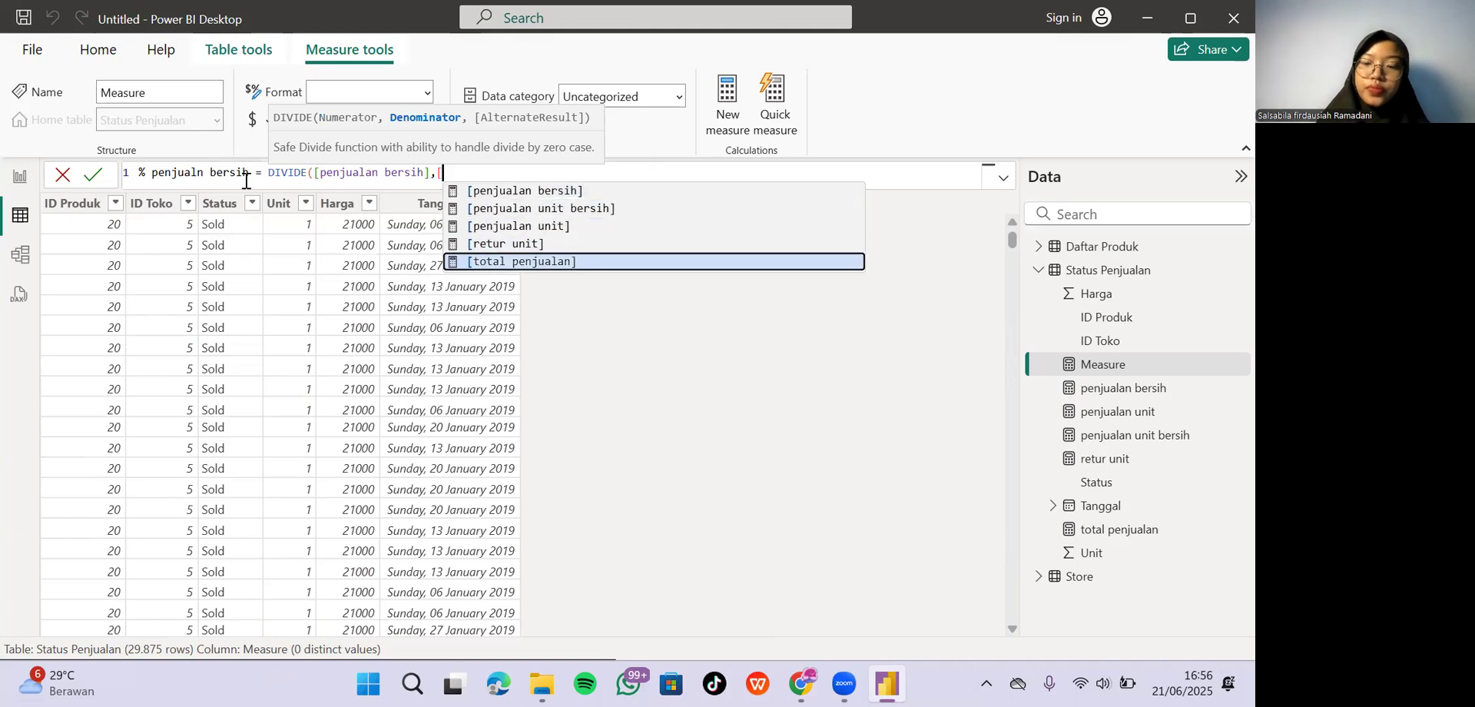
pyautogui.press('Tab')
pyautogui.write(')')
pyautogui.press('Return')
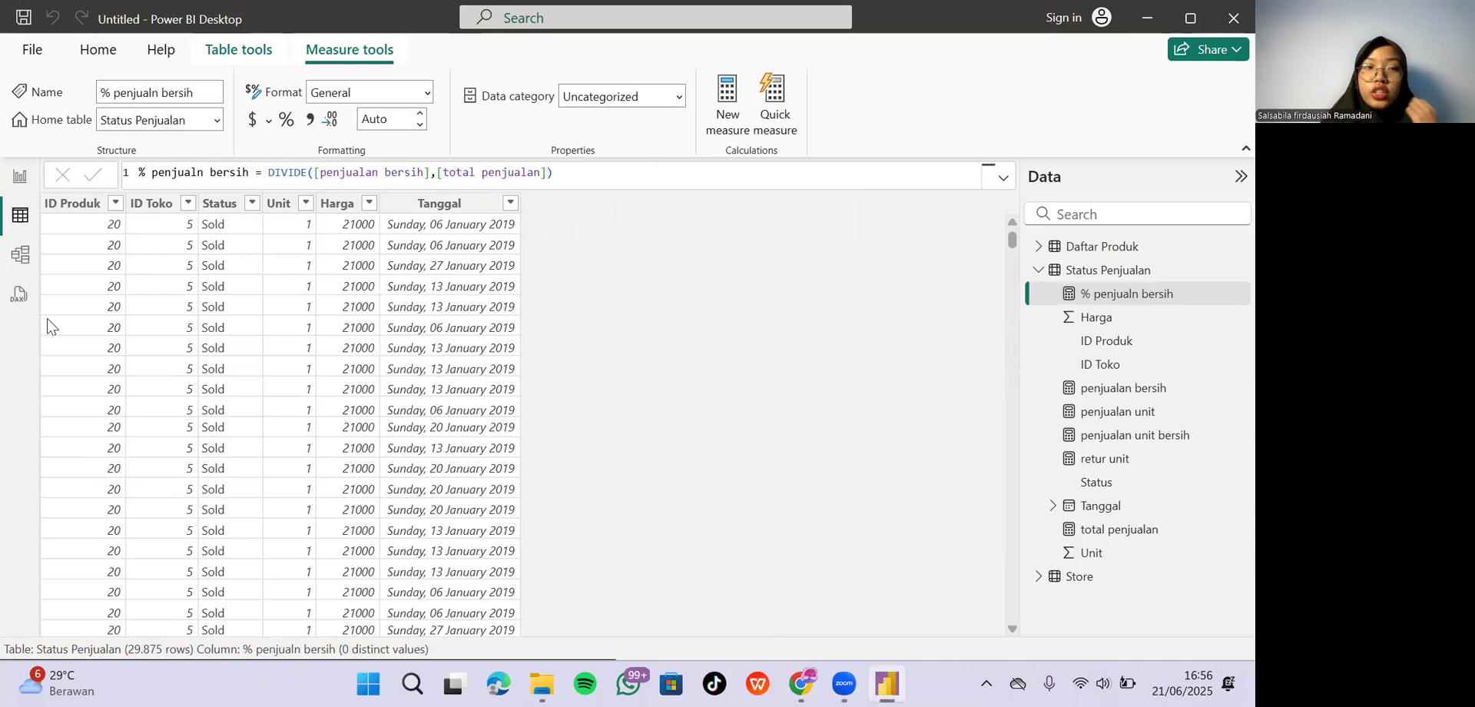
# Insert a stacked bar chart on the report page with Produk, Kategori and Segmen from Daftar Produk on its Y-axis.
pyautogui.click(20, 178)
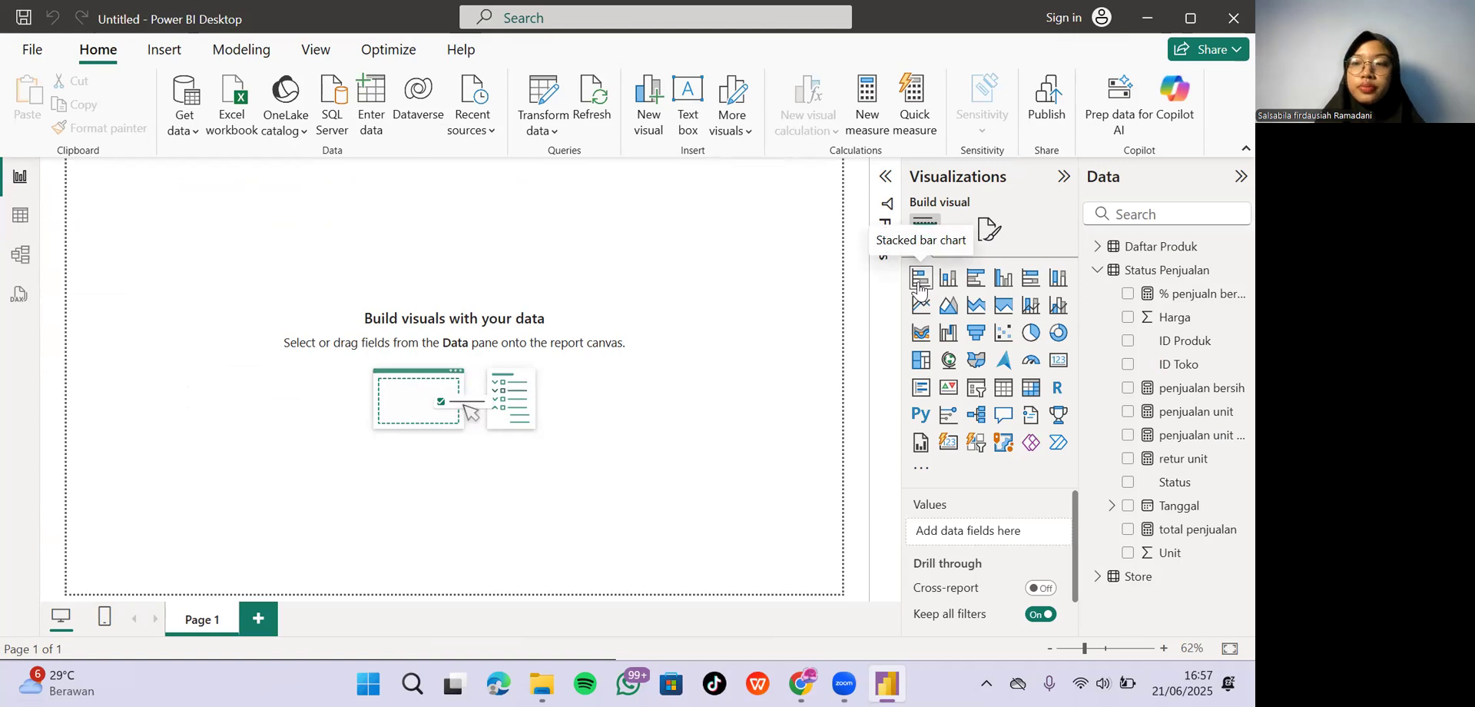
pyautogui.click(919, 278)
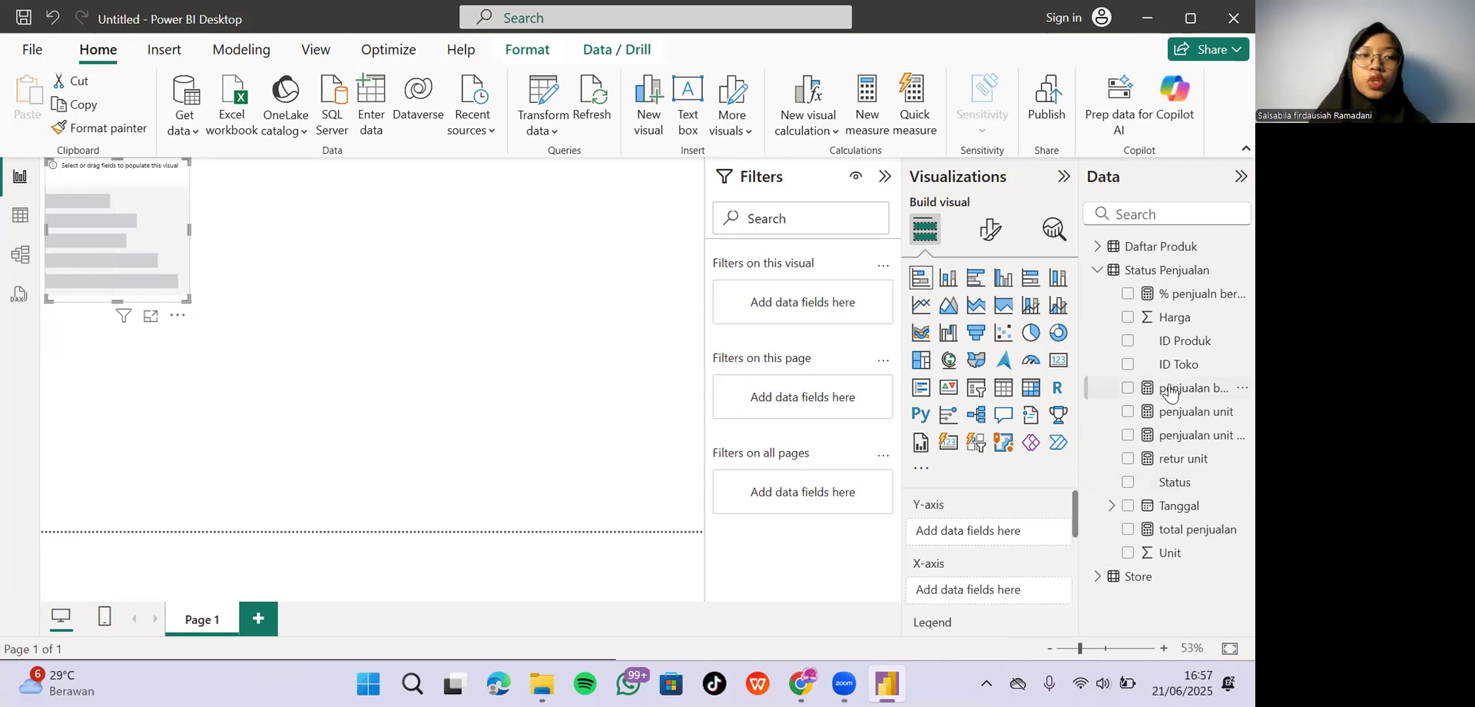
pyautogui.click(1097, 248)
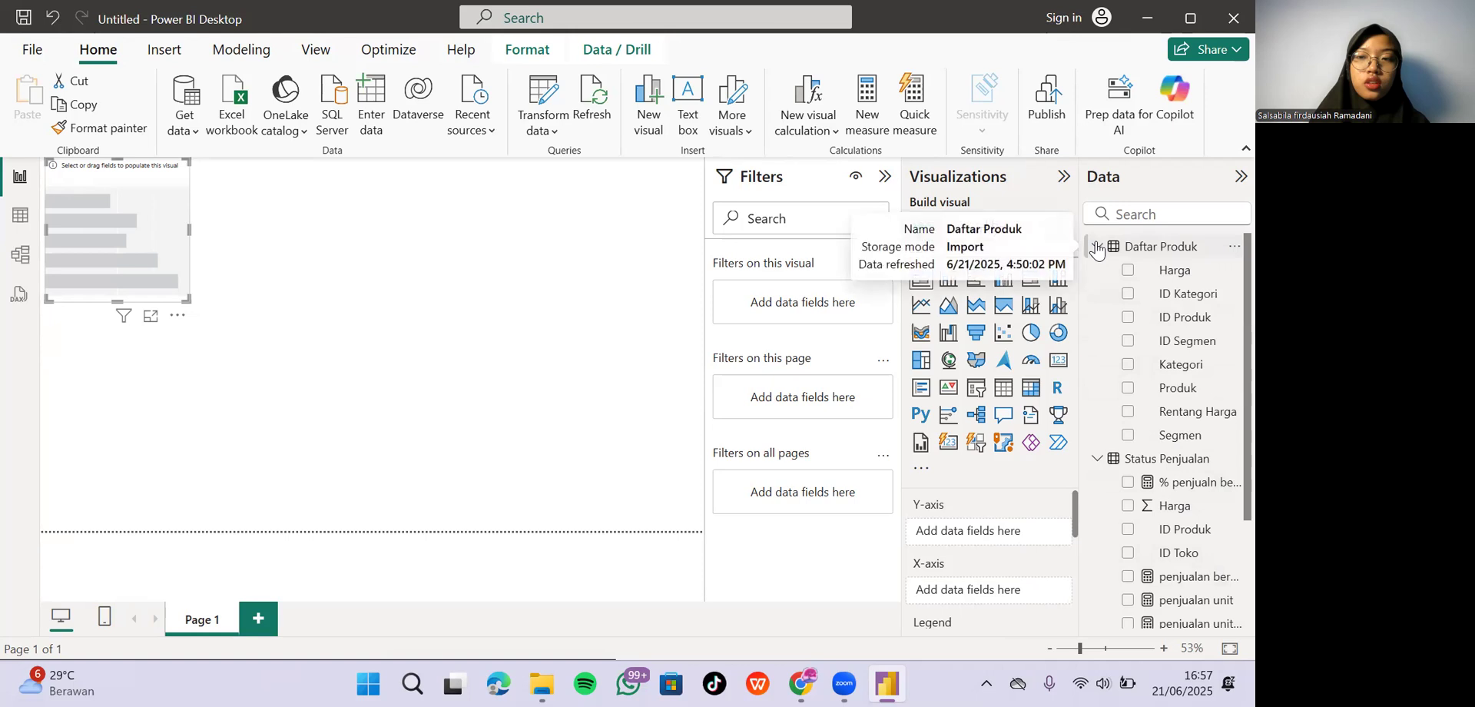
pyautogui.moveTo(1178, 392); pyautogui.dragTo(986, 536)
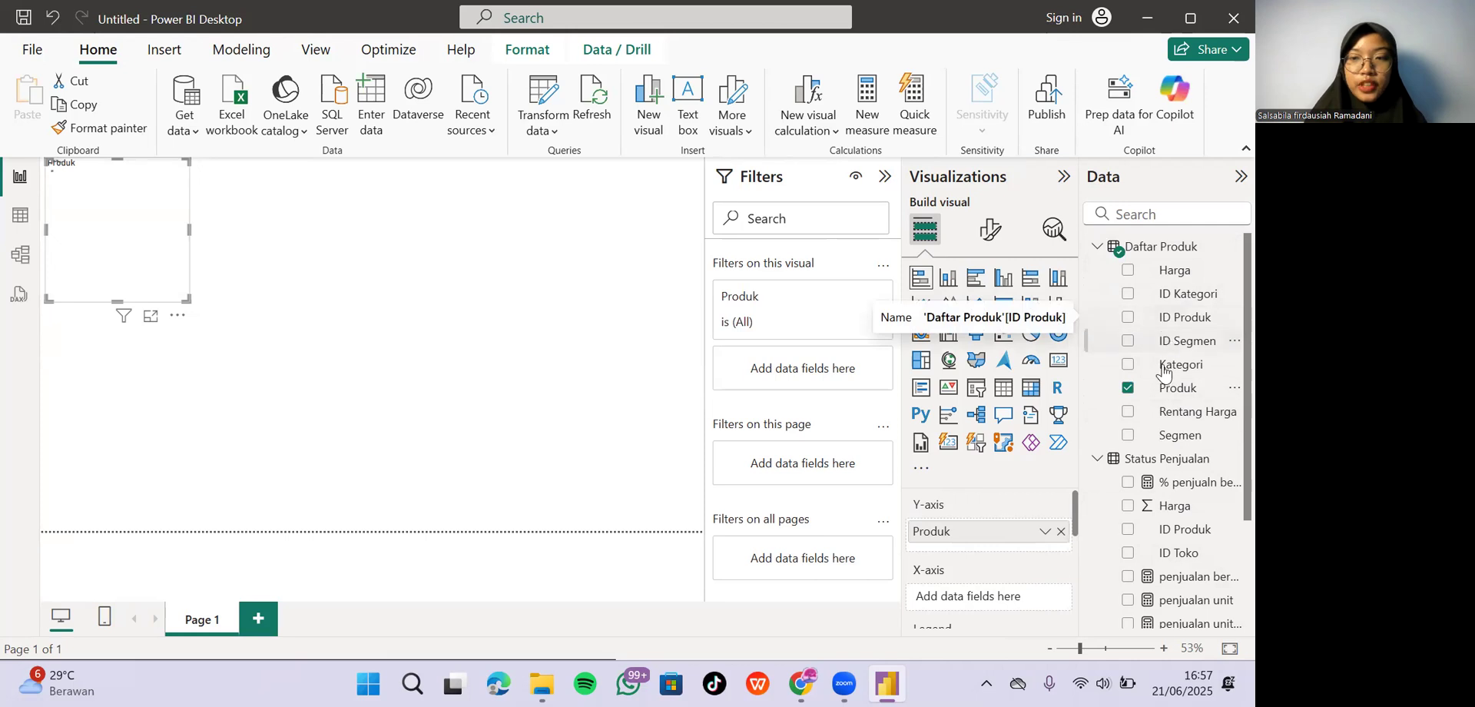
pyautogui.moveTo(1164, 367); pyautogui.dragTo(984, 543)
pyautogui.moveTo(1194, 435); pyautogui.dragTo(1012, 554)
# Put the penjualan bersih measure on the bar chart's X-axis and stretch the chart down to near the page's lower edge.
pyautogui.scroll(-2, 1013, 554)
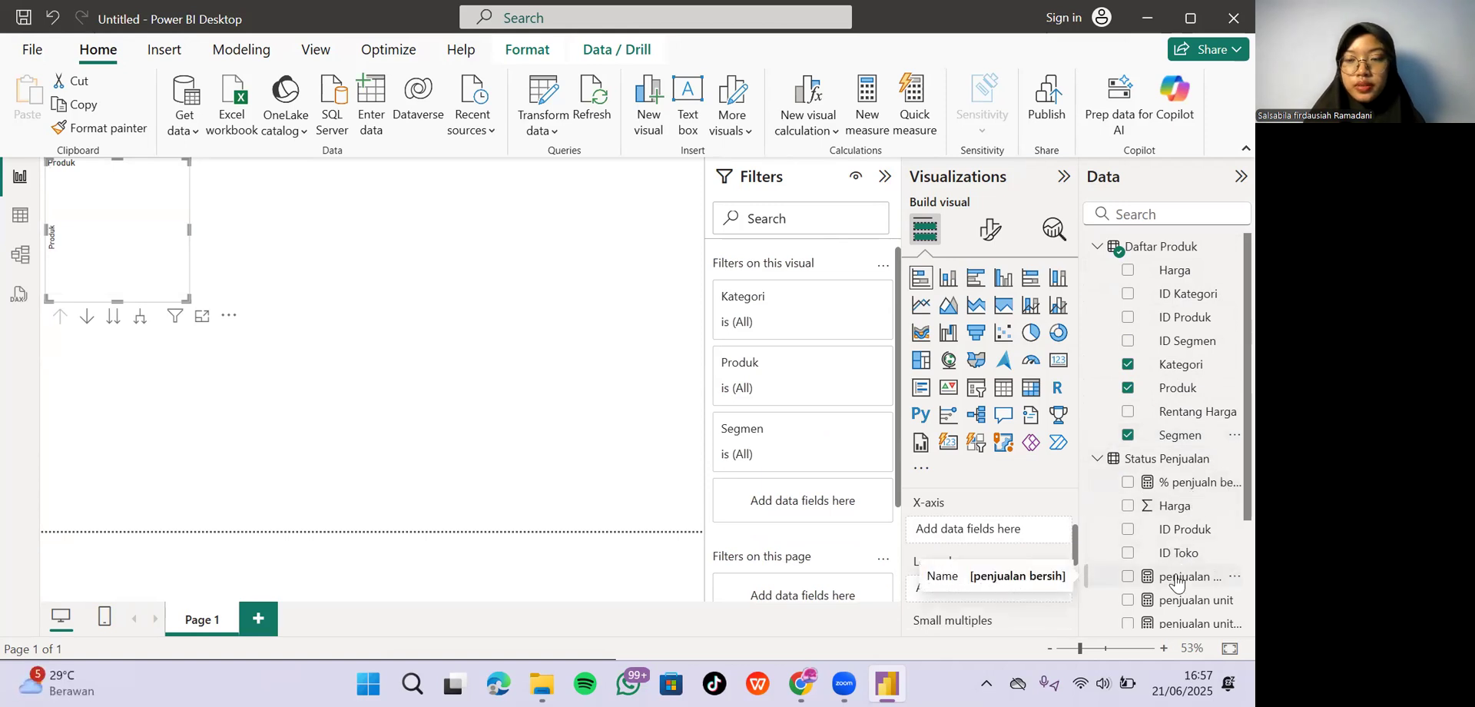
pyautogui.moveTo(1175, 582); pyautogui.dragTo(1003, 537)
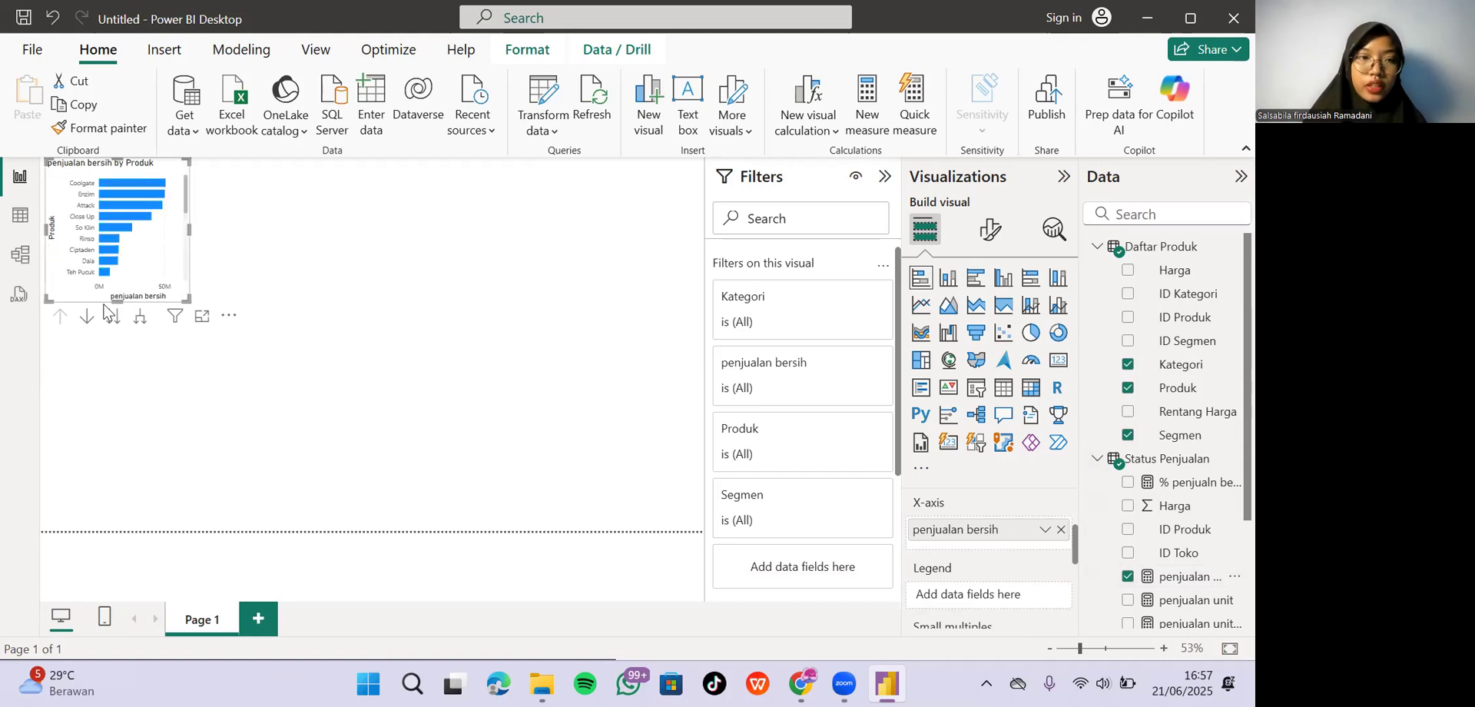
pyautogui.moveTo(117, 305); pyautogui.dragTo(115, 513)
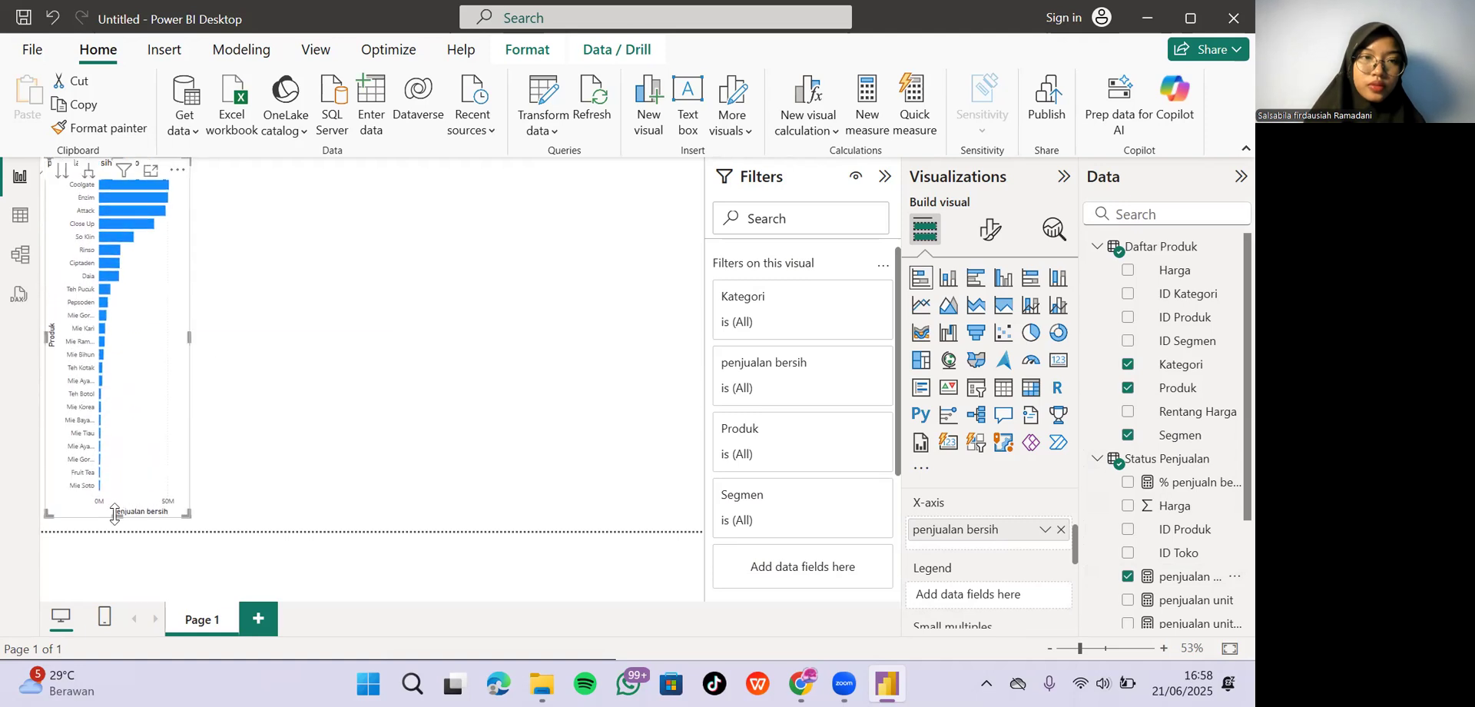
# Collapse the Filters pane and turn on data labels for the penjualan bersih bar chart.
pyautogui.click(885, 176)
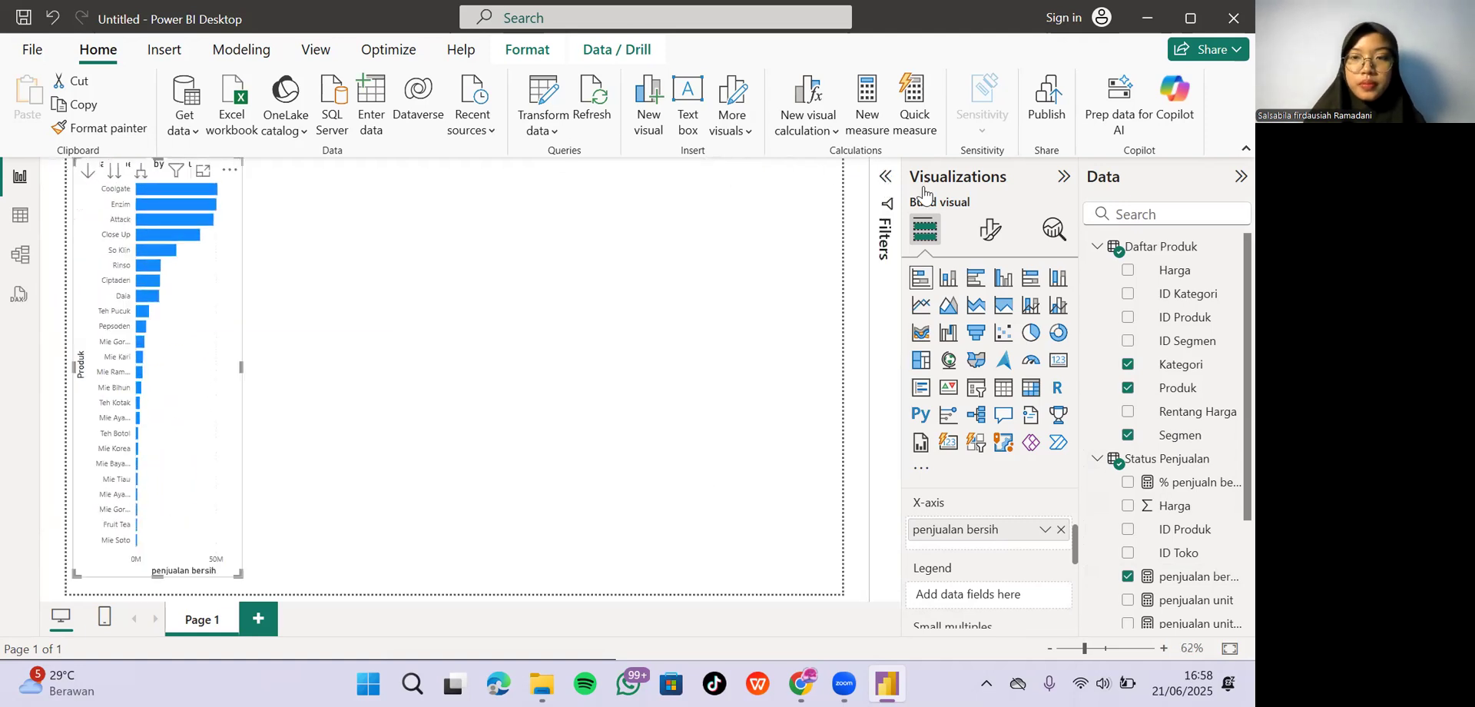
pyautogui.click(991, 229)
pyautogui.scroll(-3, 984, 472)
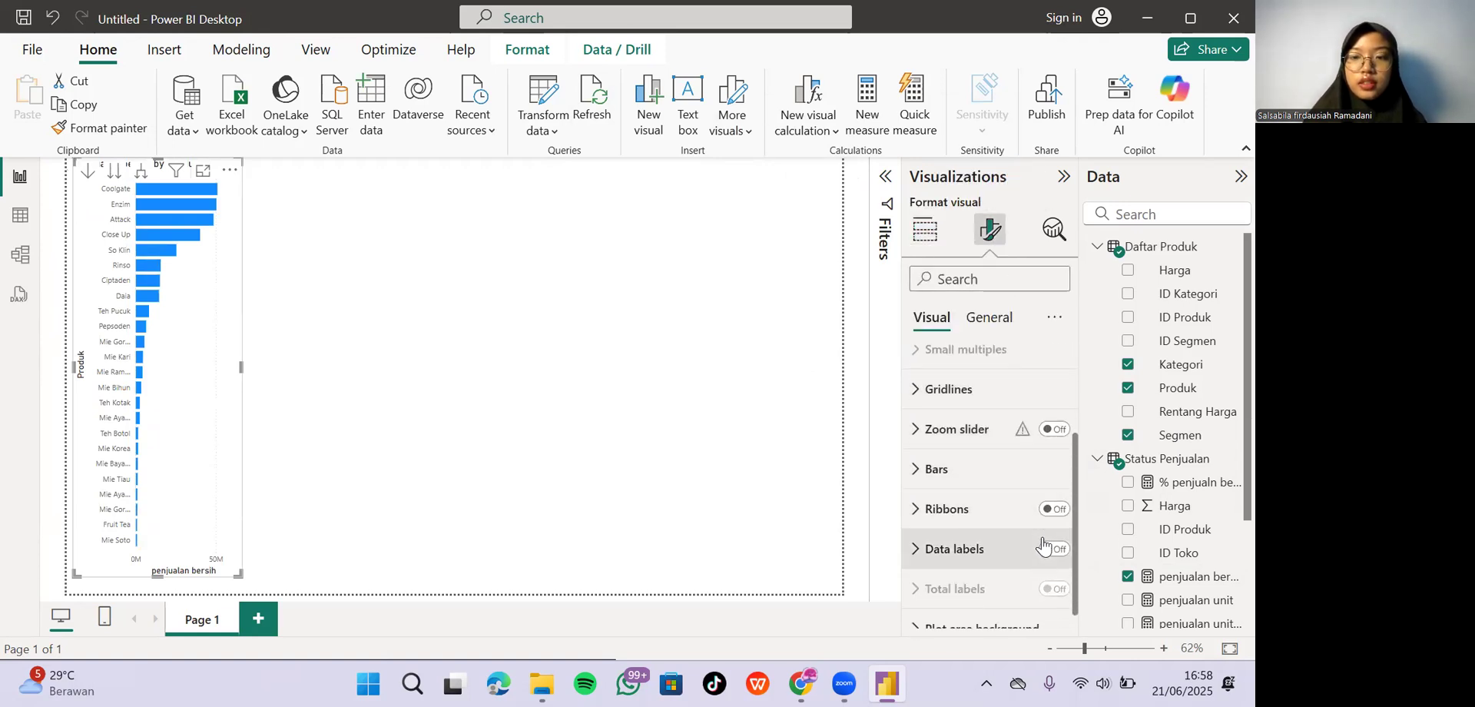
pyautogui.click(1052, 549)
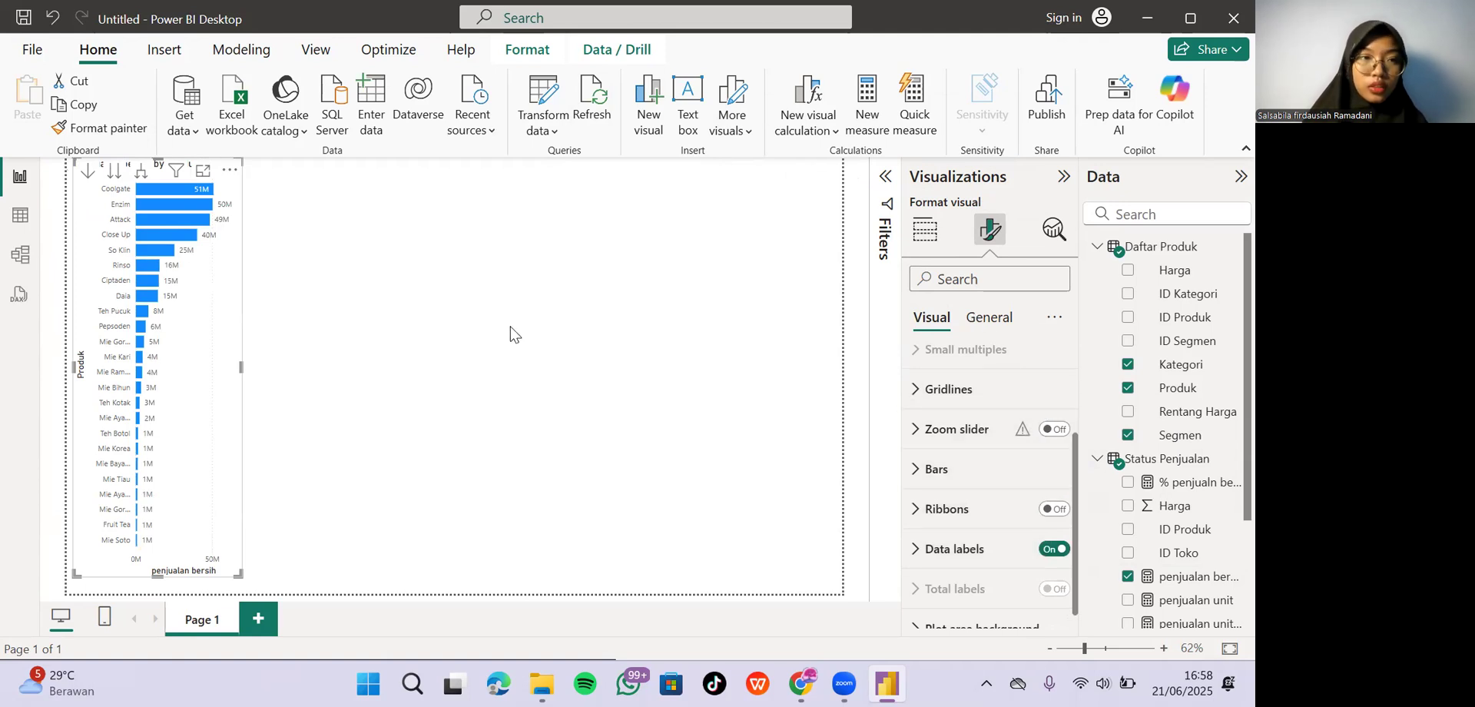
# Move the bar chart to the page's upper-left corner, stretch it down to the page's lower edge and narrow it slightly.
pyautogui.scroll(2, 238, 249)
pyautogui.scroll(-2, 238, 250)
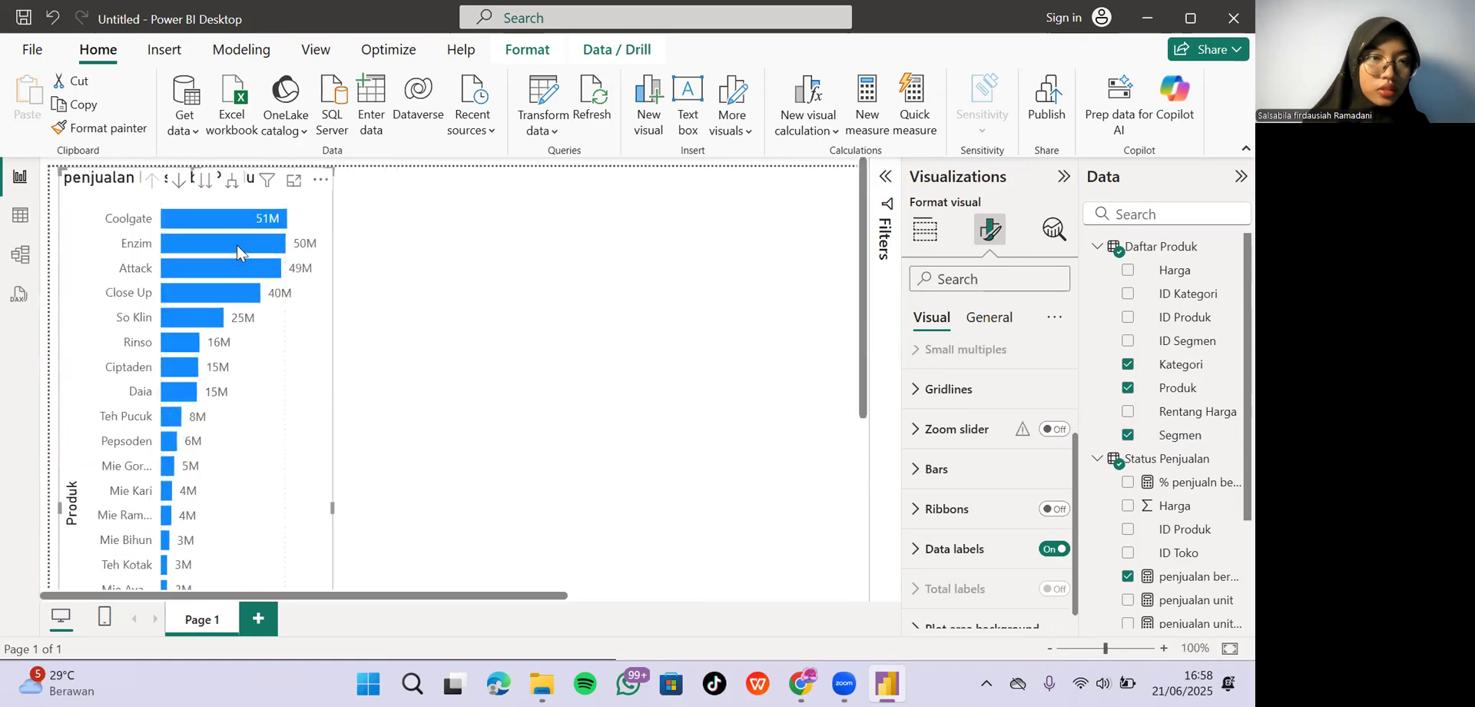
pyautogui.scroll(2, 701, 365)
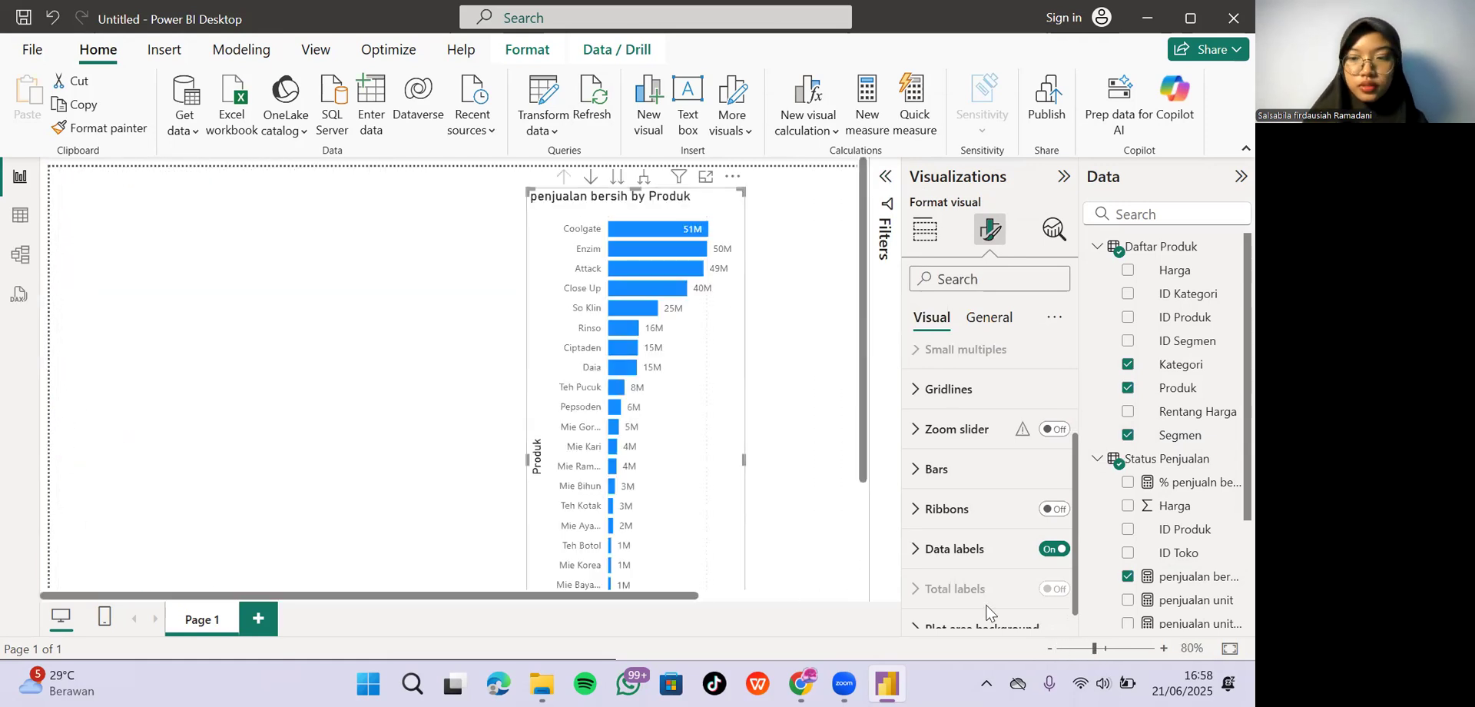
pyautogui.click(1086, 649)
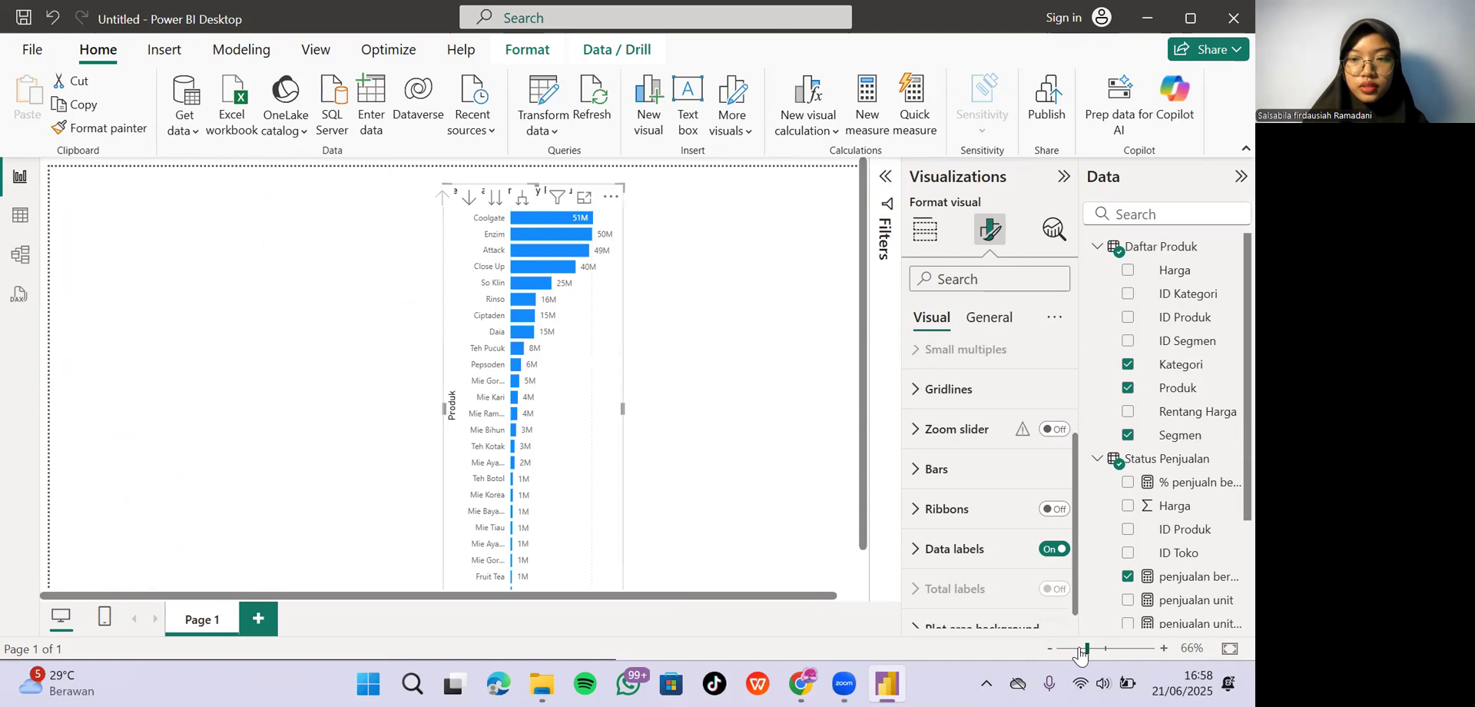
pyautogui.moveTo(1086, 649); pyautogui.dragTo(1072, 650)
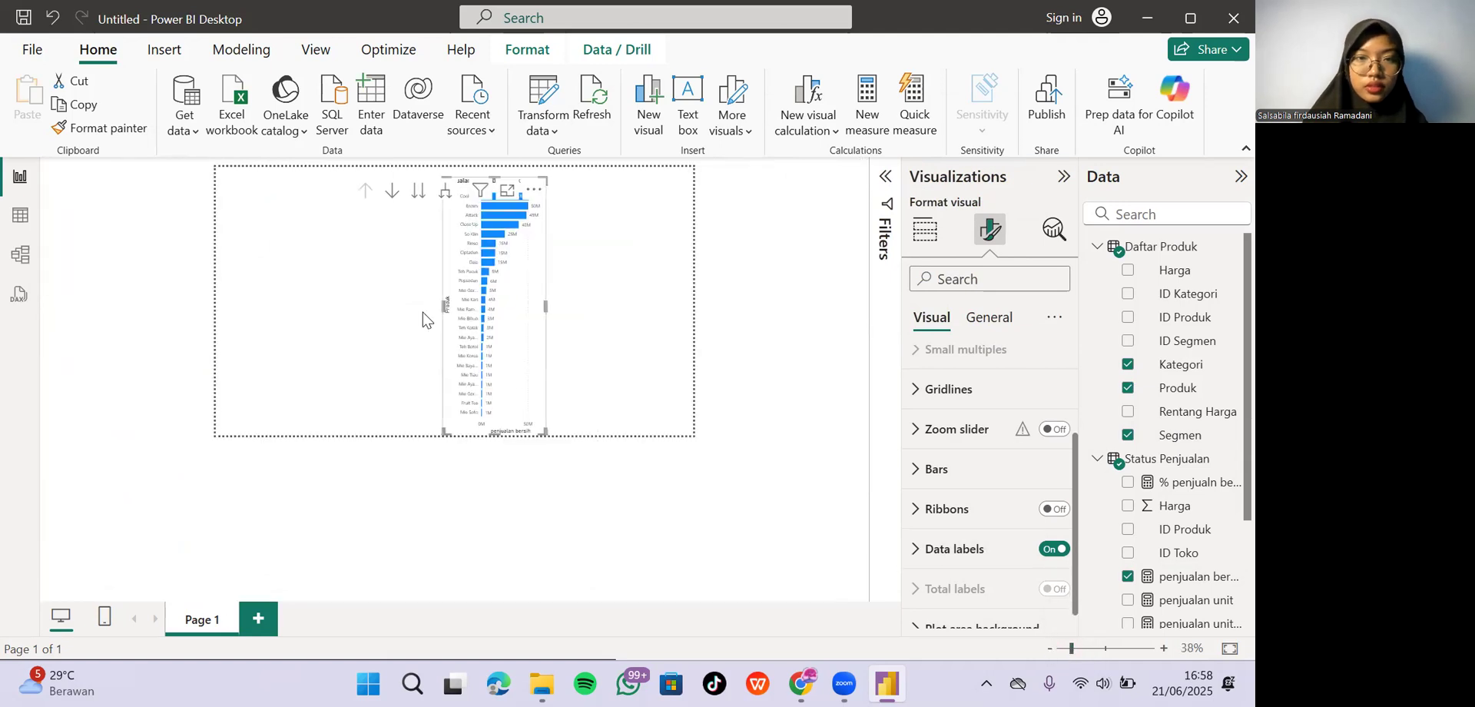
pyautogui.click(1082, 649)
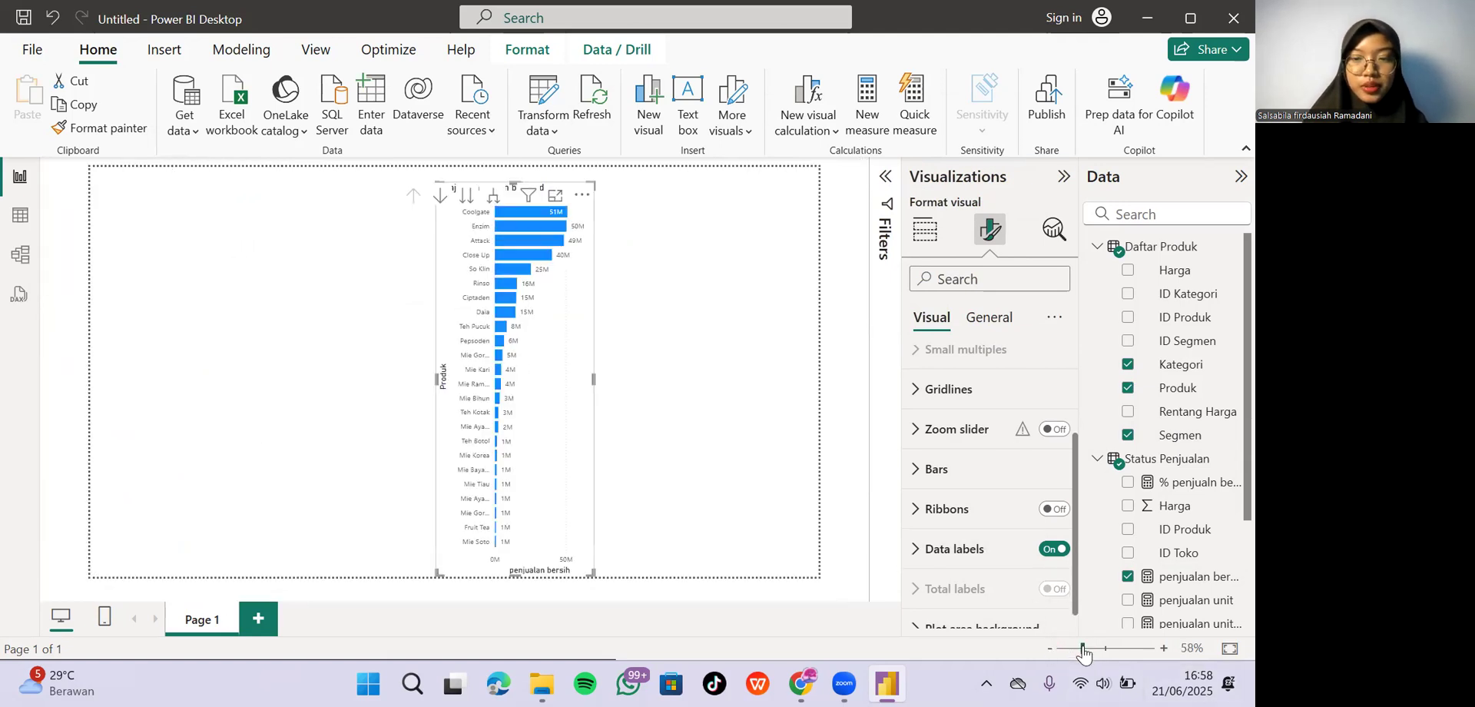
pyautogui.moveTo(390, 372); pyautogui.dragTo(155, 366)
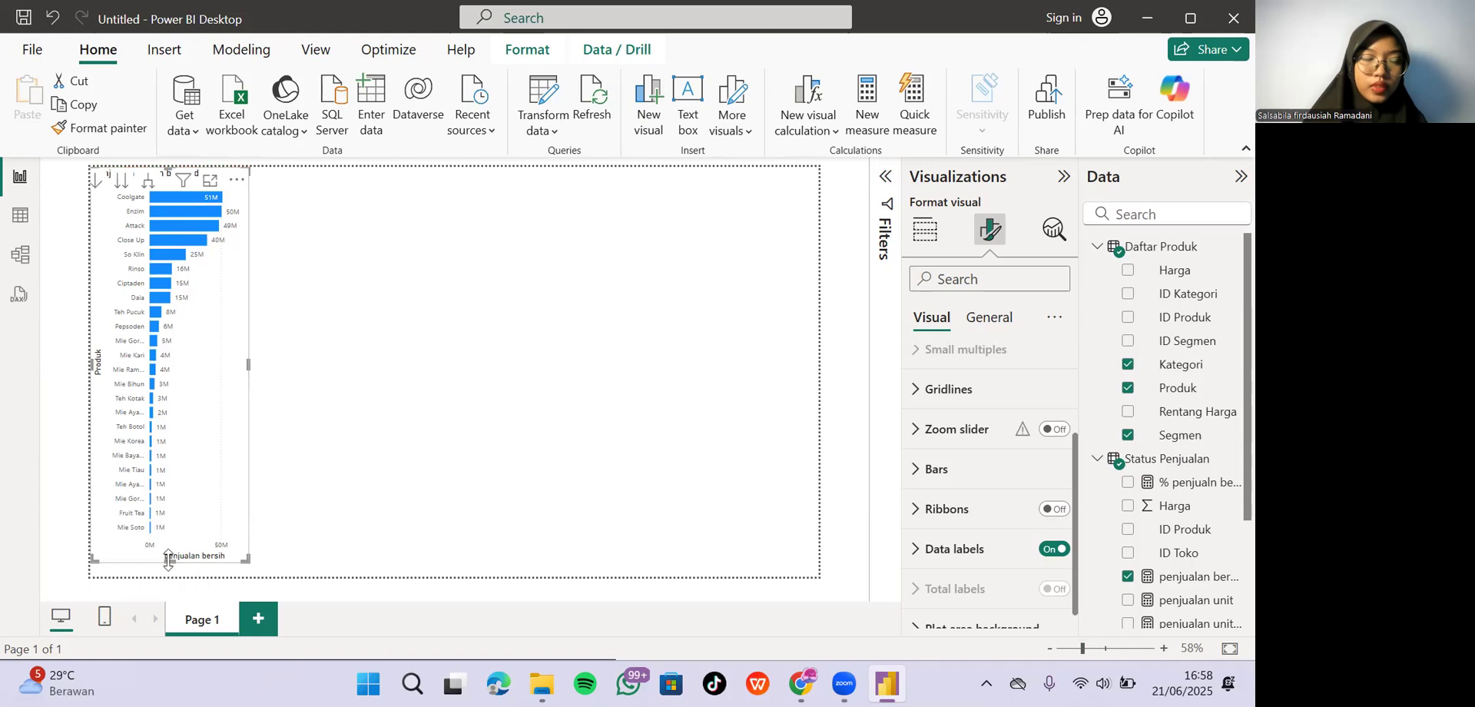
pyautogui.moveTo(168, 559); pyautogui.dragTo(168, 575)
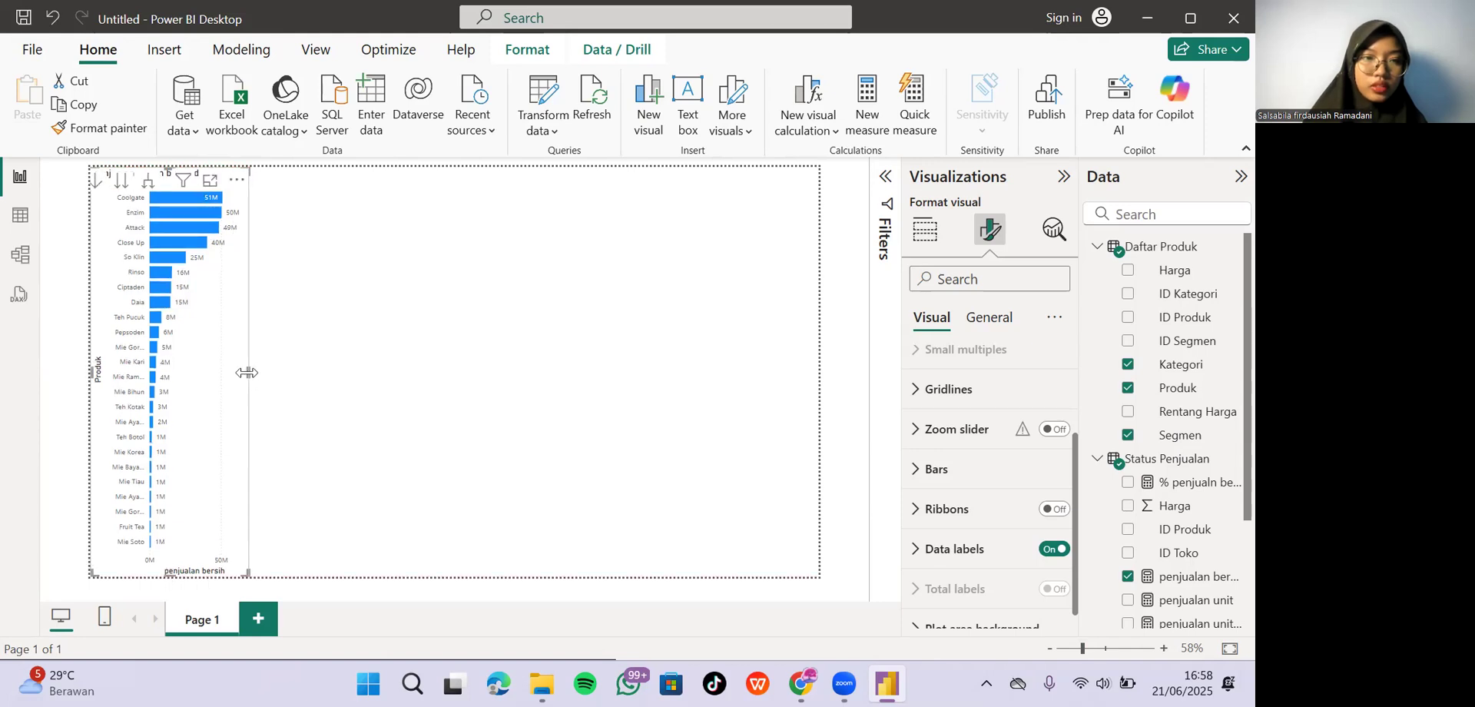
pyautogui.moveTo(246, 371)
pyautogui.mouseDown()
pyautogui.moveTo(214, 378)
pyautogui.moveTo(230, 377)
pyautogui.mouseUp()
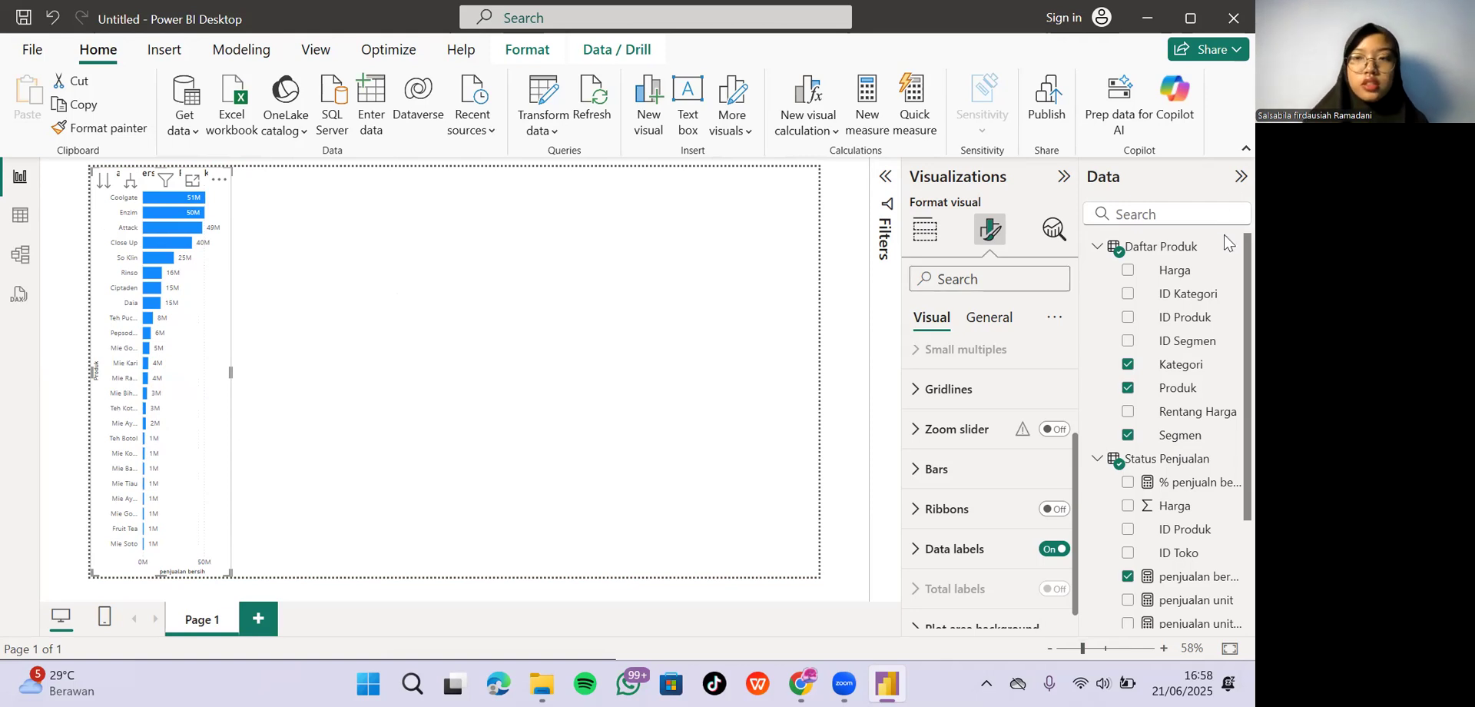
pyautogui.moveTo(1133, 445); pyautogui.dragTo(763, 392)
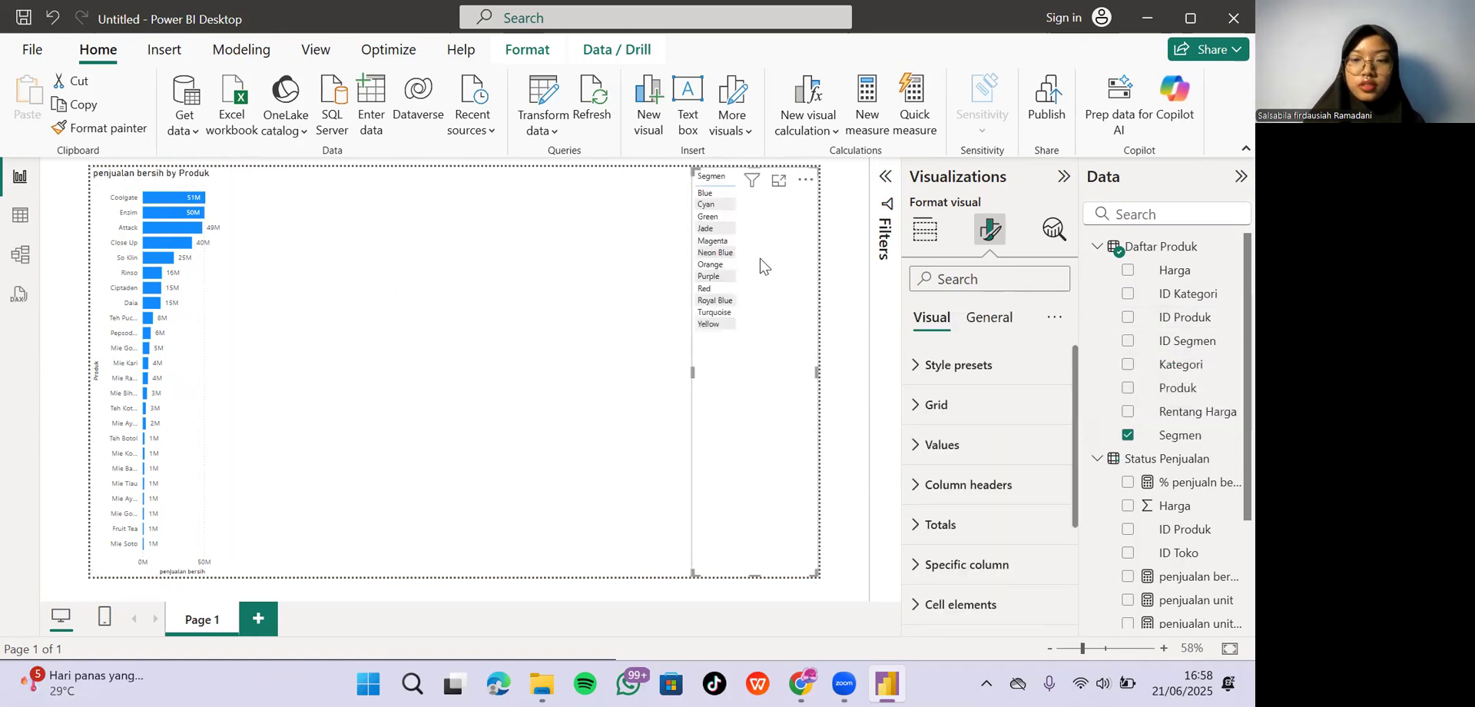
pyautogui.press('Delete')
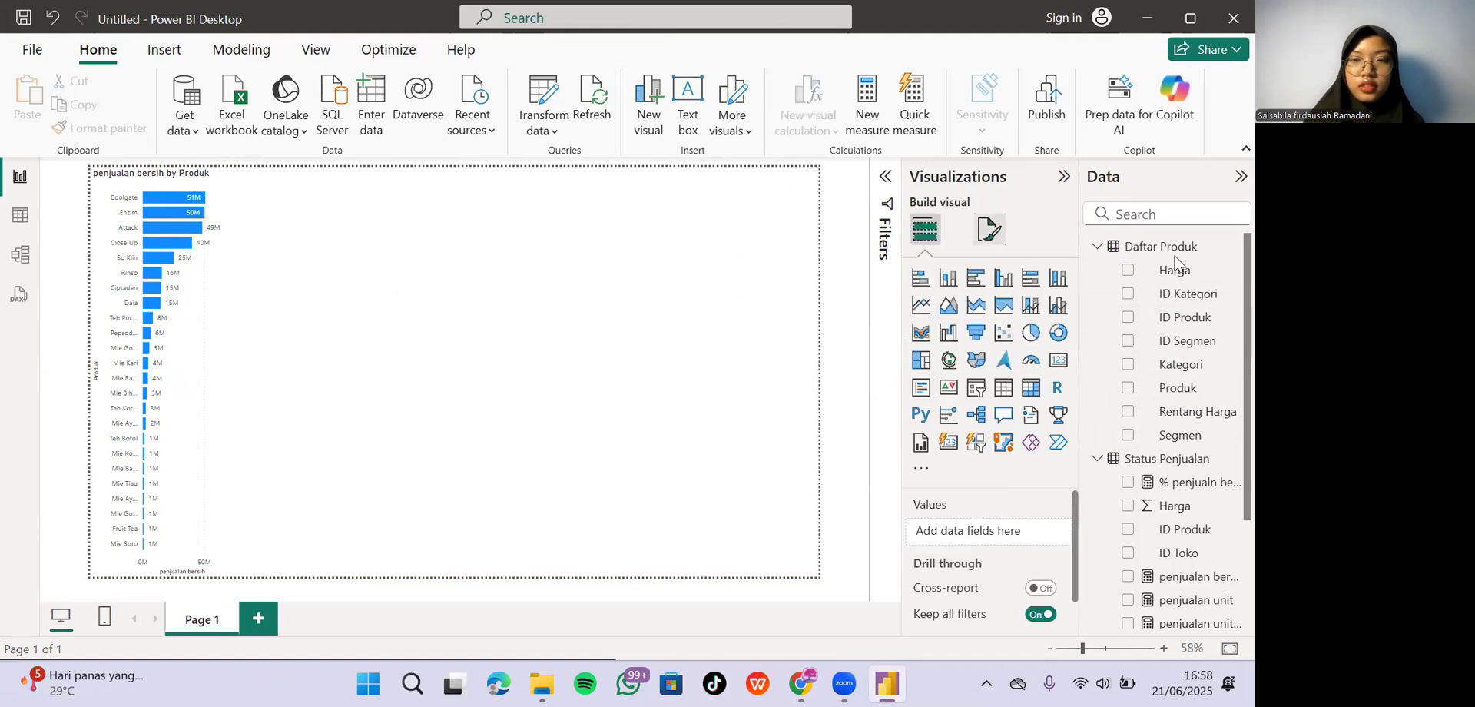
pyautogui.click(193, 316)
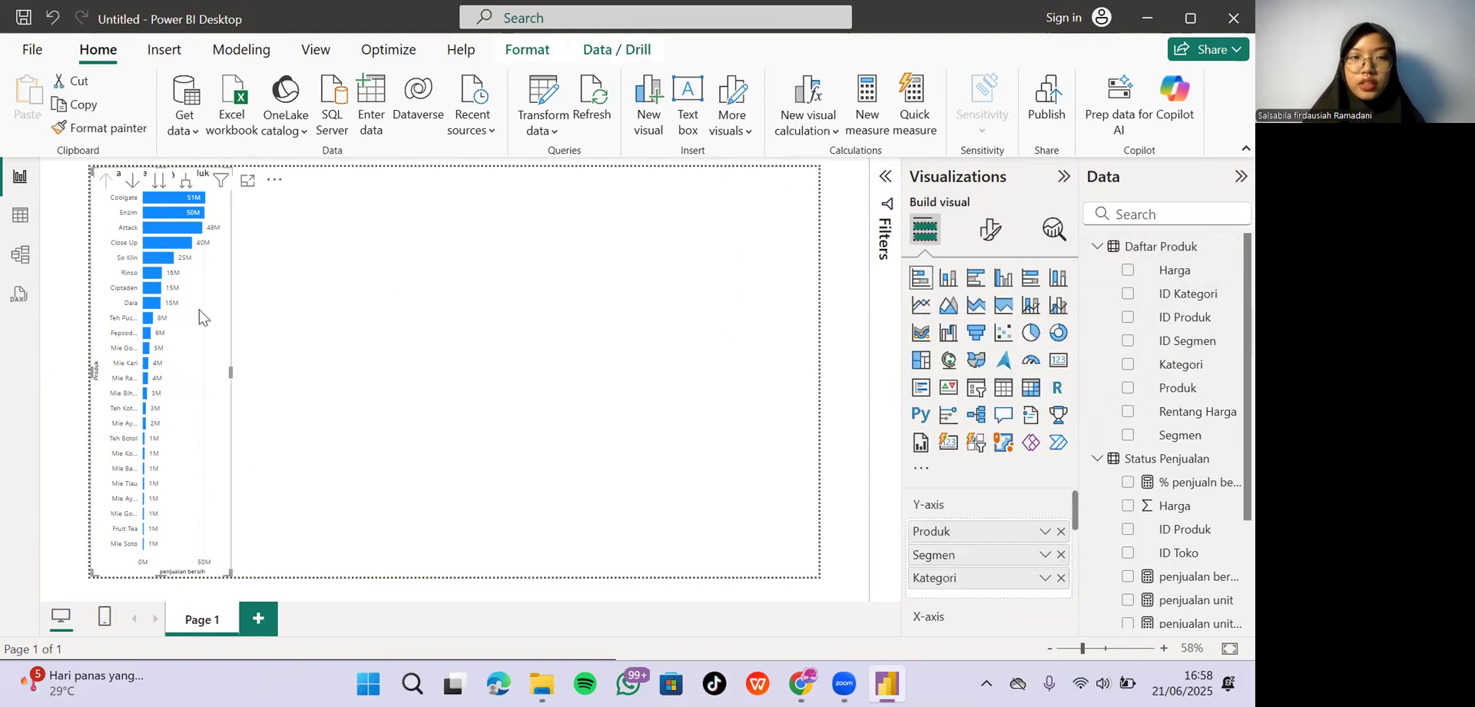
# Search the bar chart's general formatting options for "bac" to find the background settings.
pyautogui.click(990, 229)
pyautogui.click(988, 326)
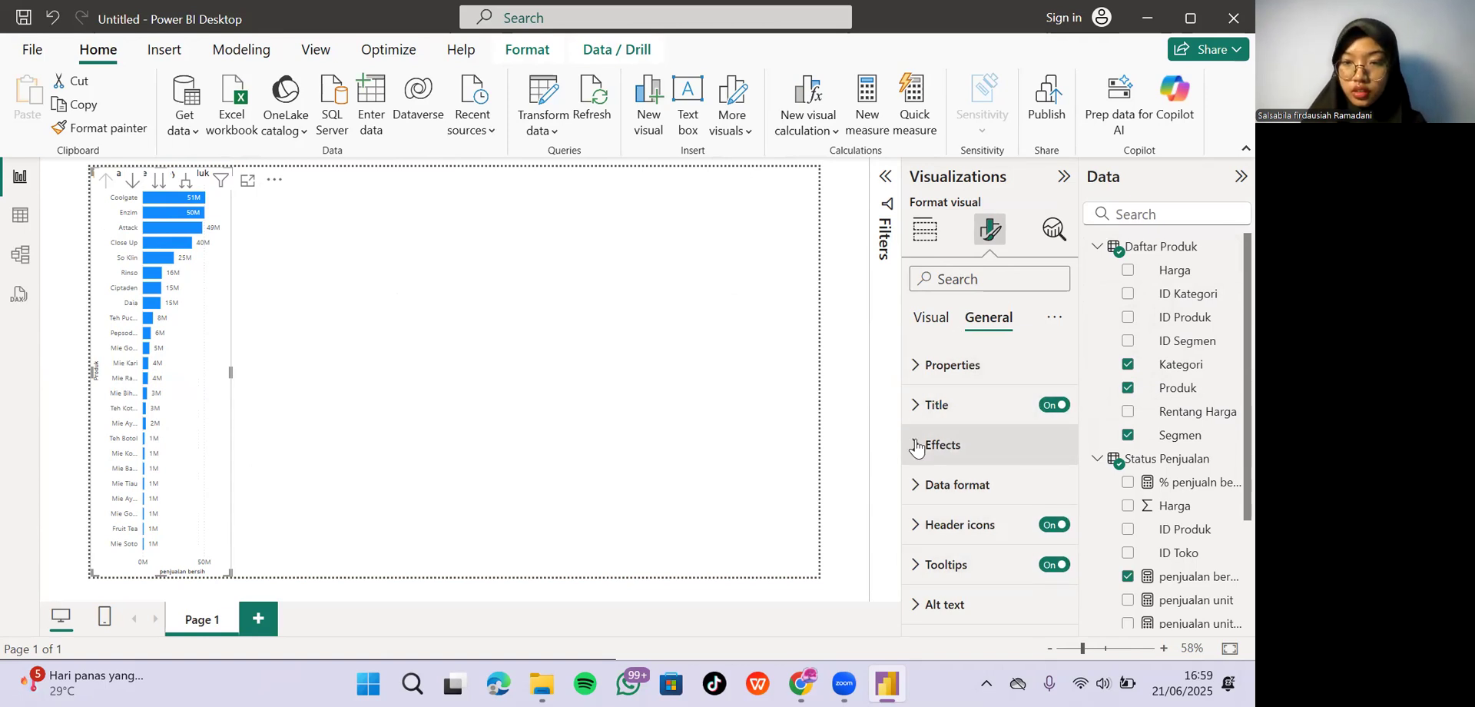
pyautogui.click(926, 377)
pyautogui.click(927, 376)
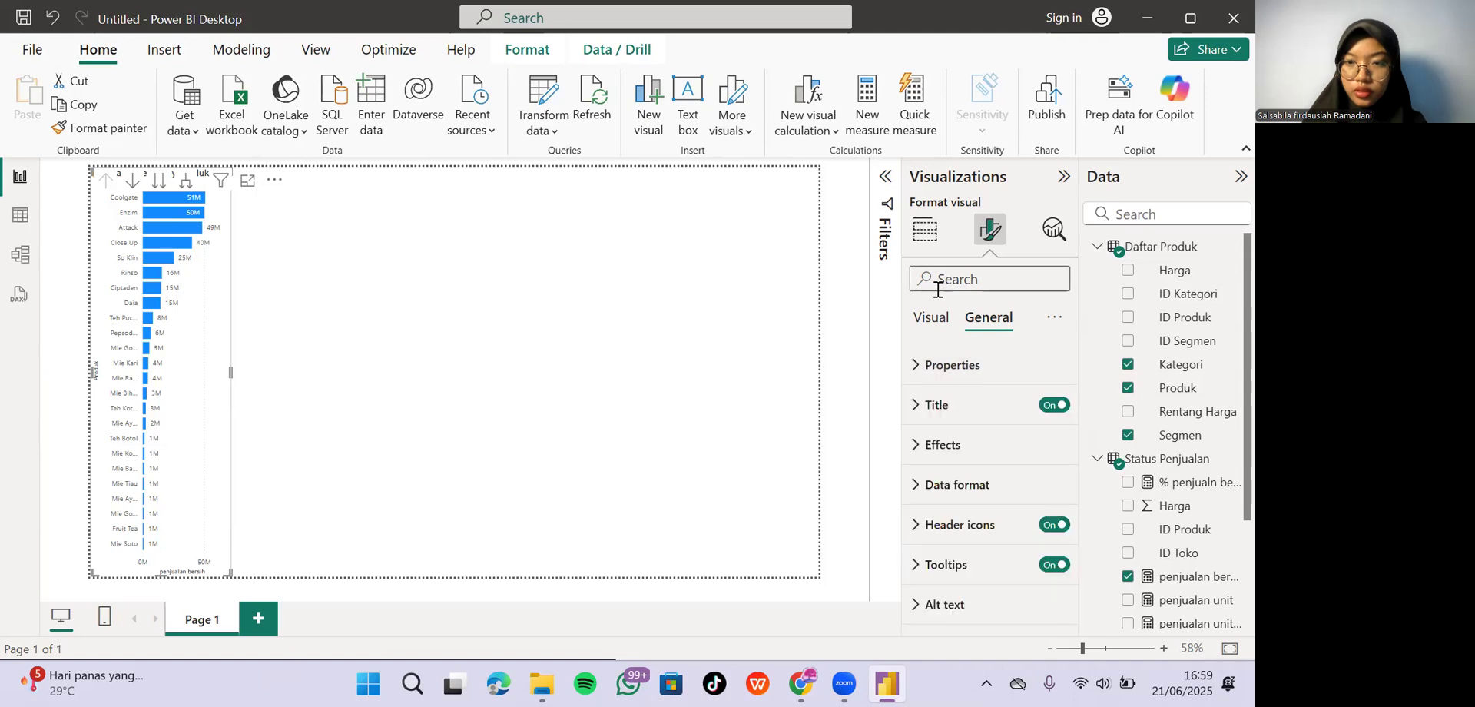
pyautogui.write('bac')
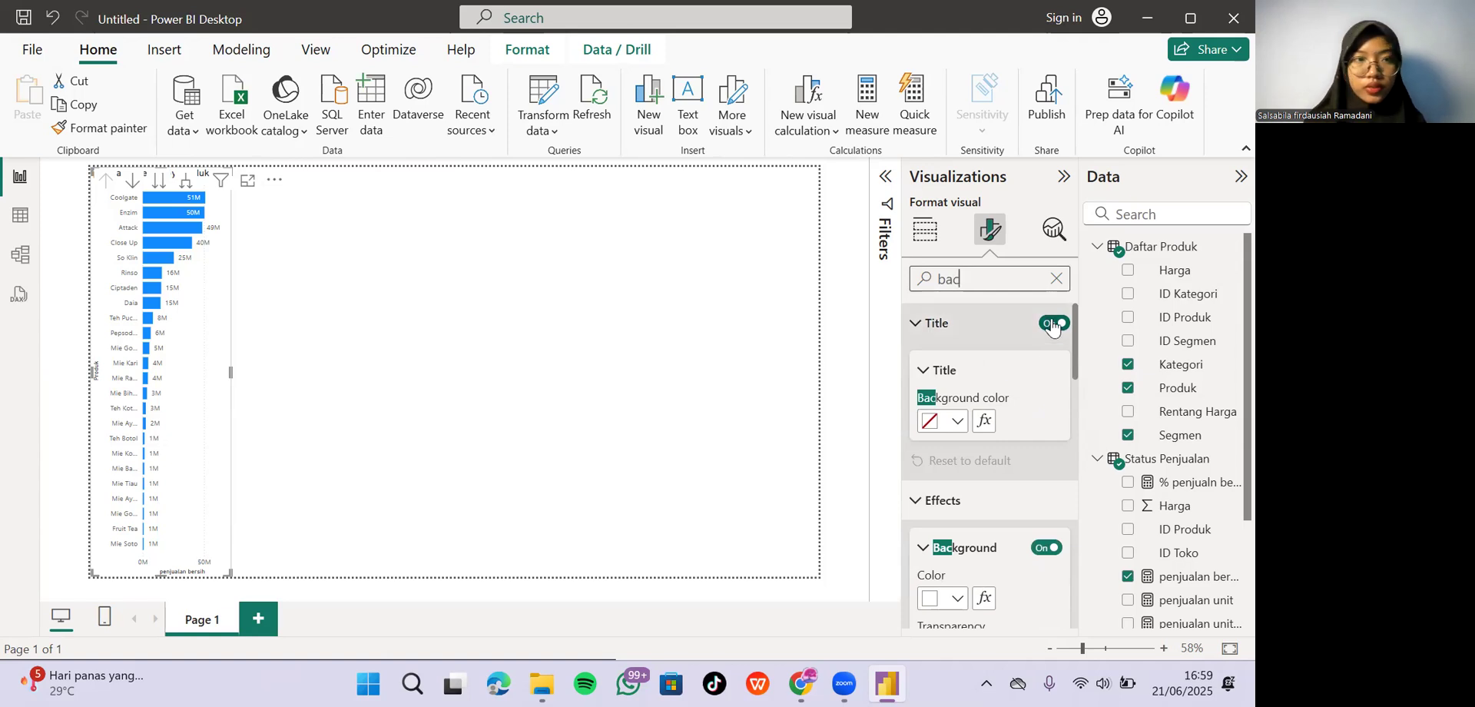
# Try the bar chart without its title, switching the title off and back on.
pyautogui.click(1052, 324)
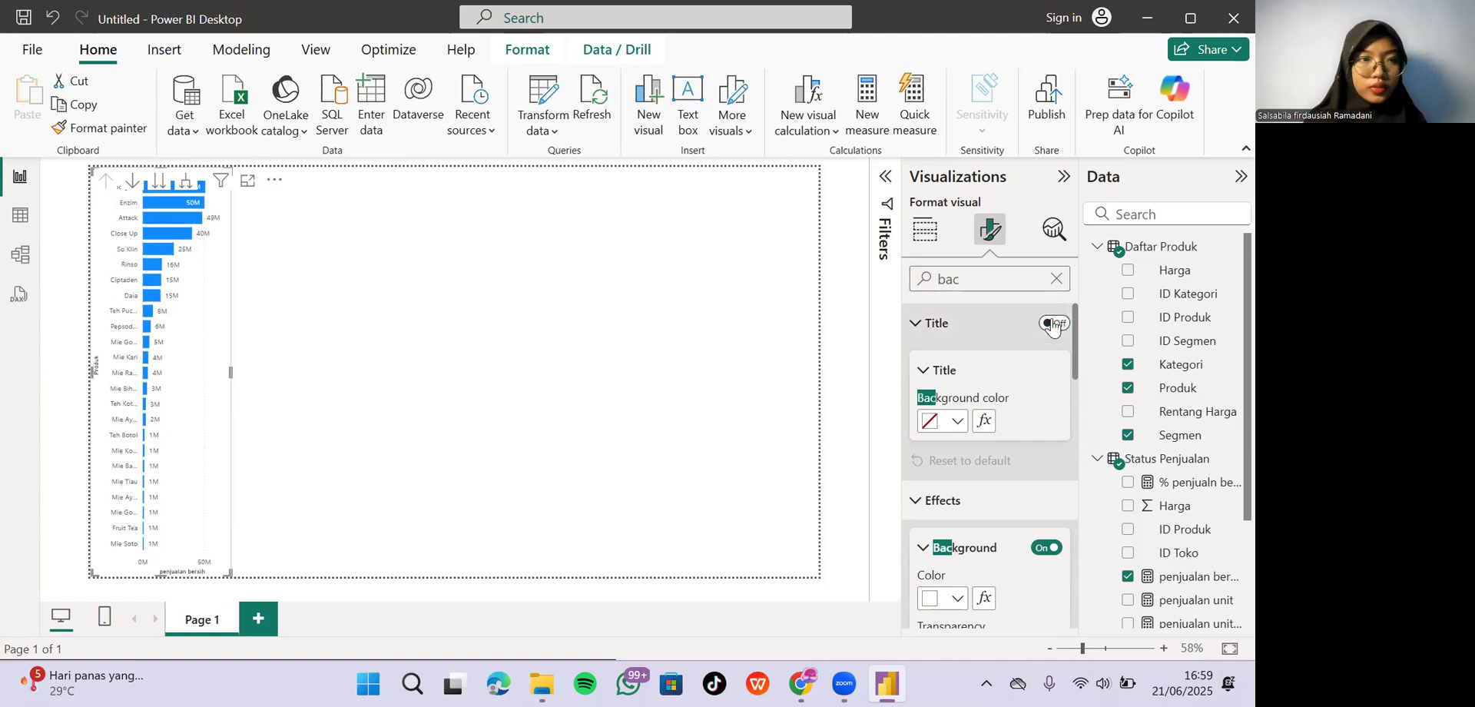
pyautogui.click(1053, 324)
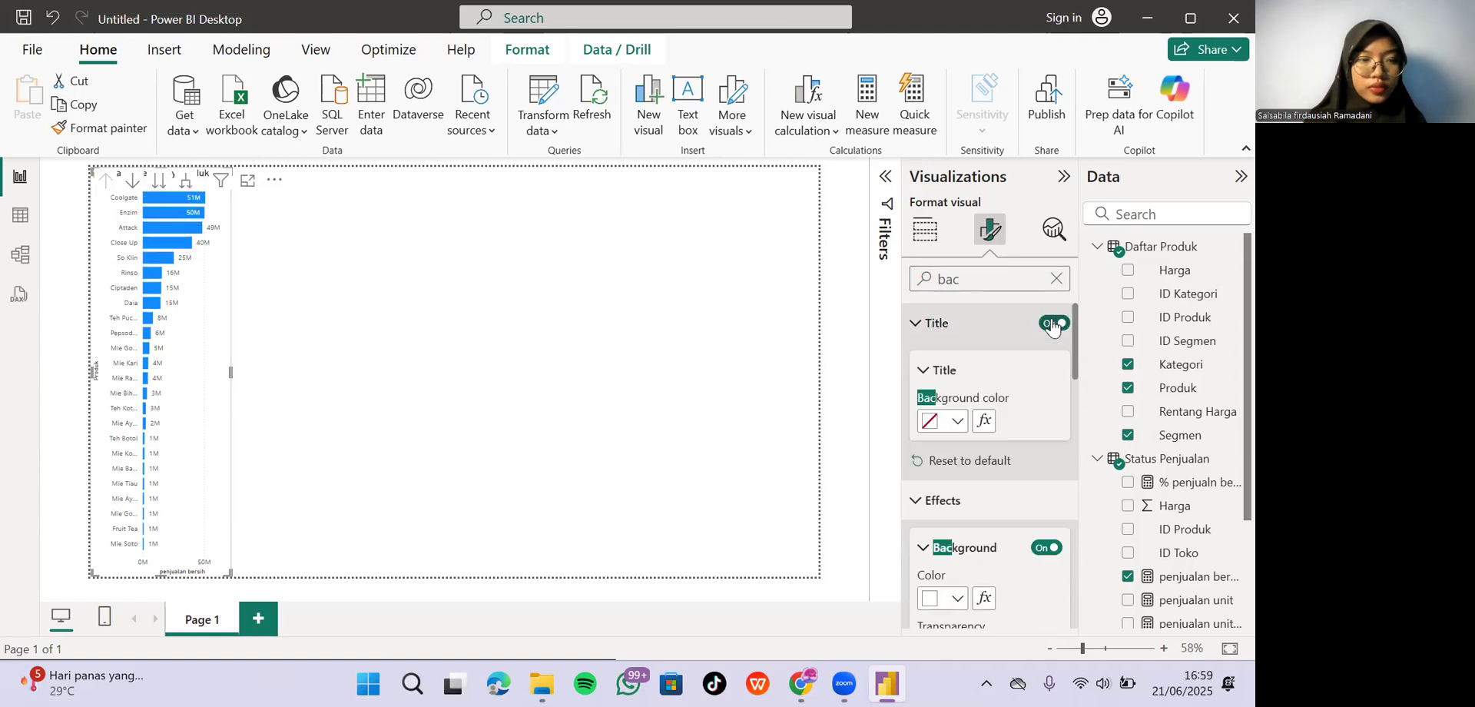
pyautogui.click(1052, 324)
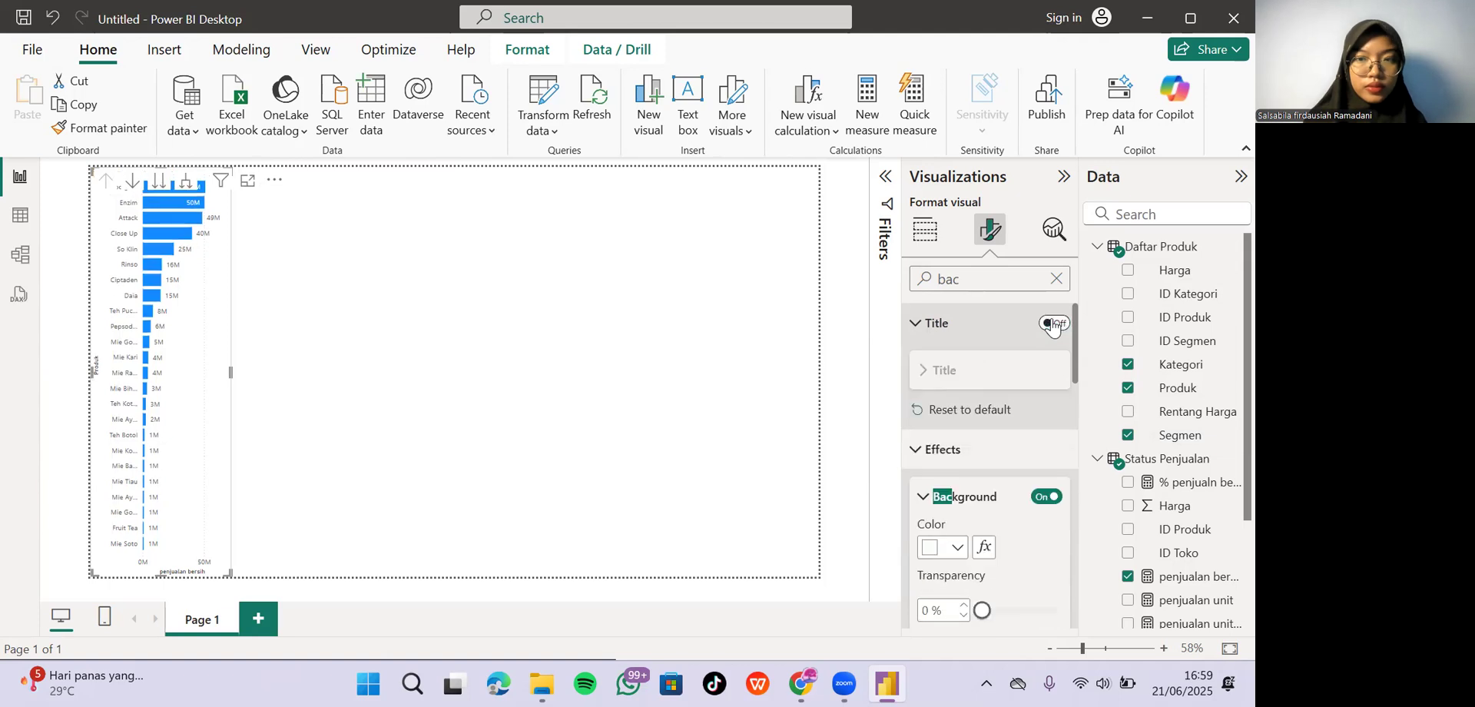
pyautogui.click(1053, 324)
# Turn off the bar chart's background effect, look through the other background settings and clear the formatting search.
pyautogui.scroll(-1, 1041, 507)
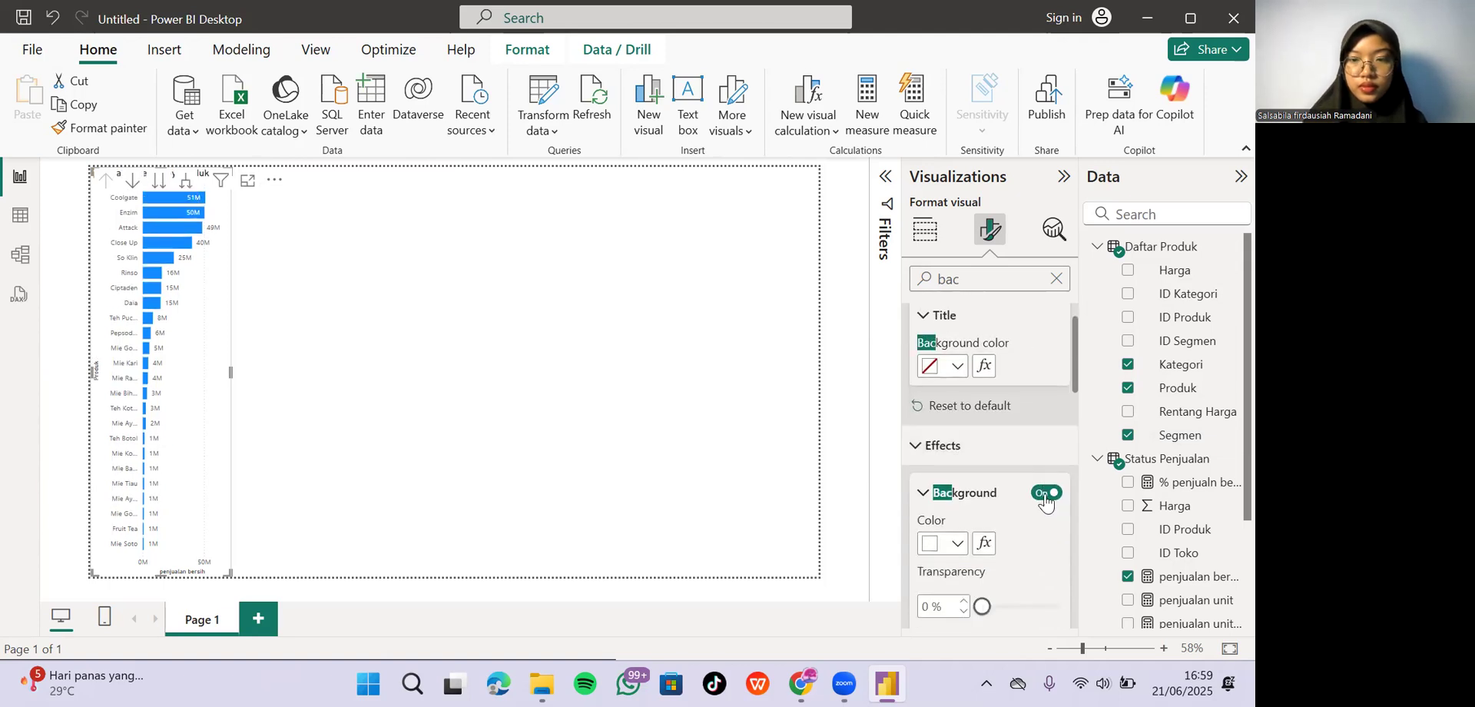
pyautogui.click(1046, 493)
pyautogui.scroll(-5, 1045, 500)
pyautogui.scroll(-5, 1044, 484)
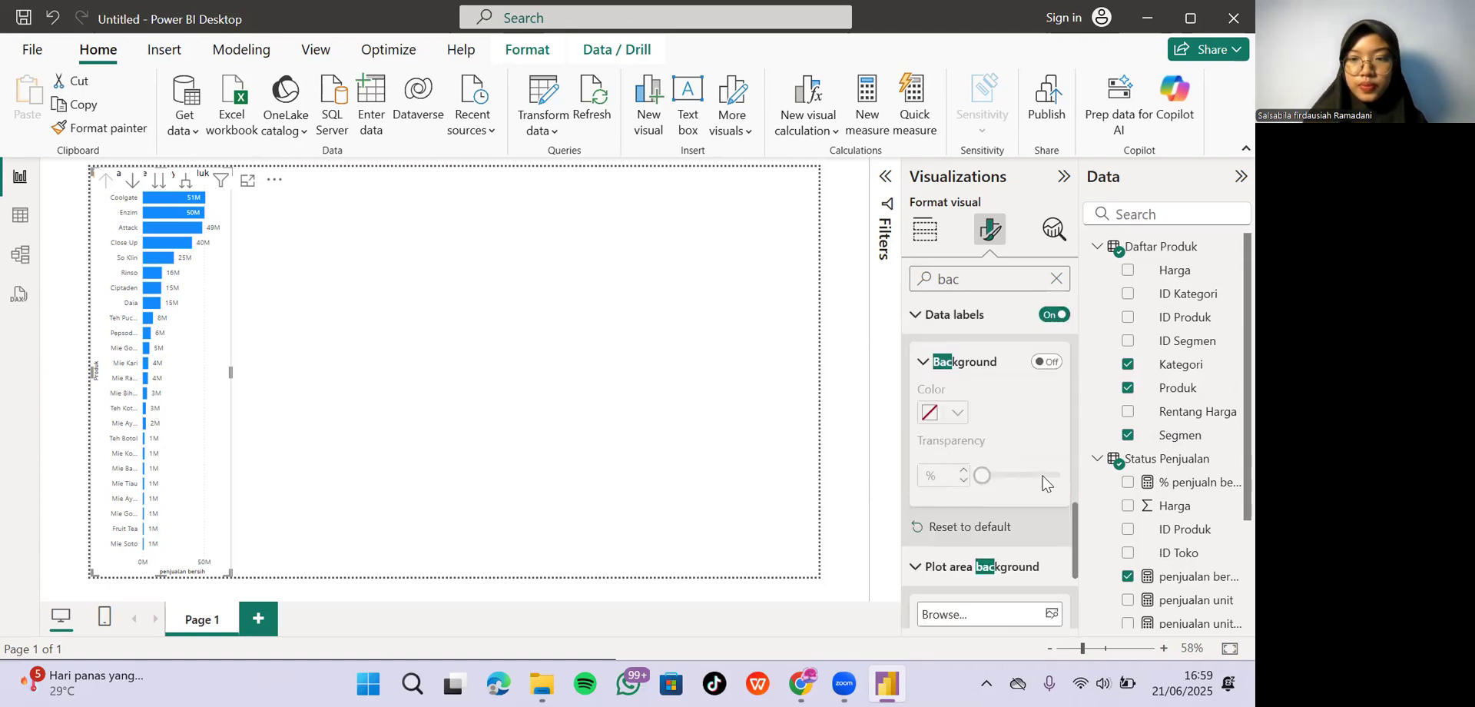
pyautogui.scroll(-1, 1045, 483)
pyautogui.scroll(3, 1045, 482)
pyautogui.scroll(-2, 1022, 455)
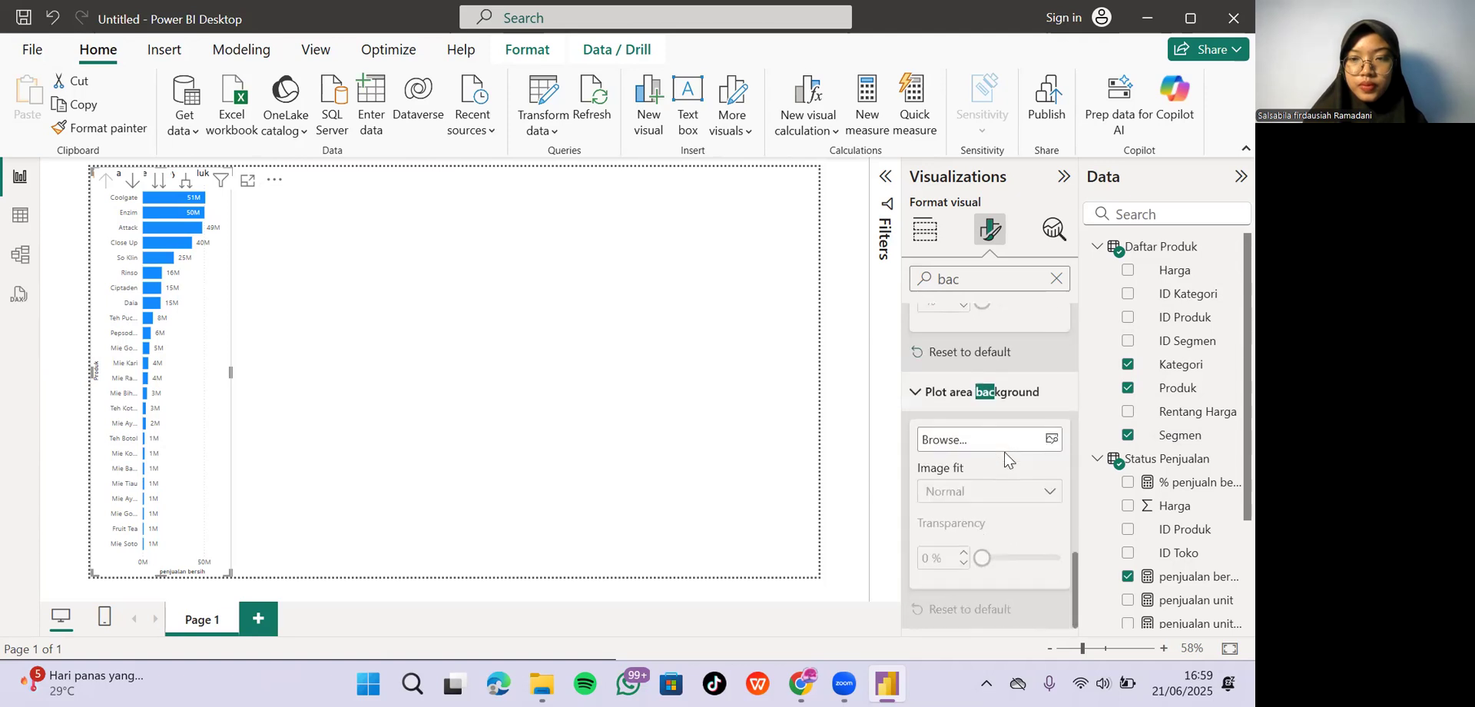
pyautogui.scroll(5, 1014, 430)
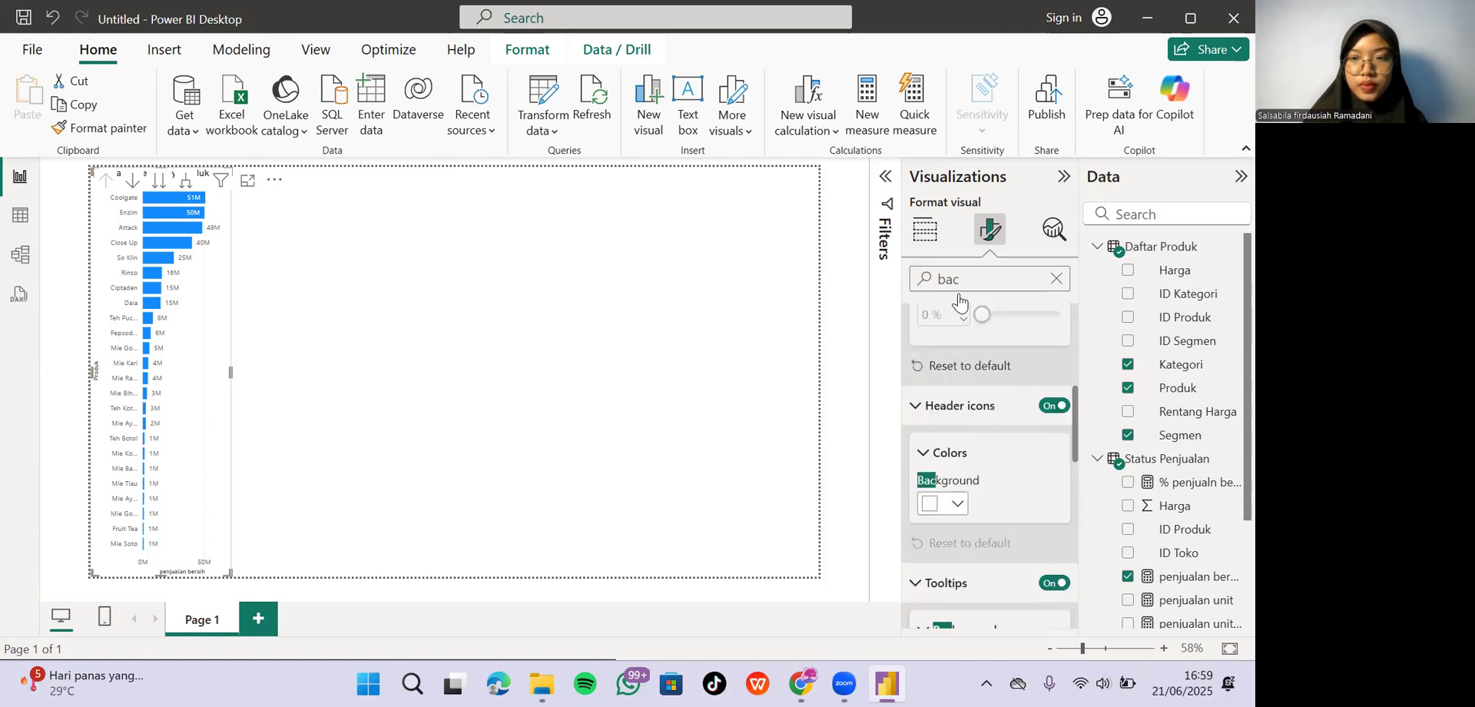
pyautogui.click(1056, 281)
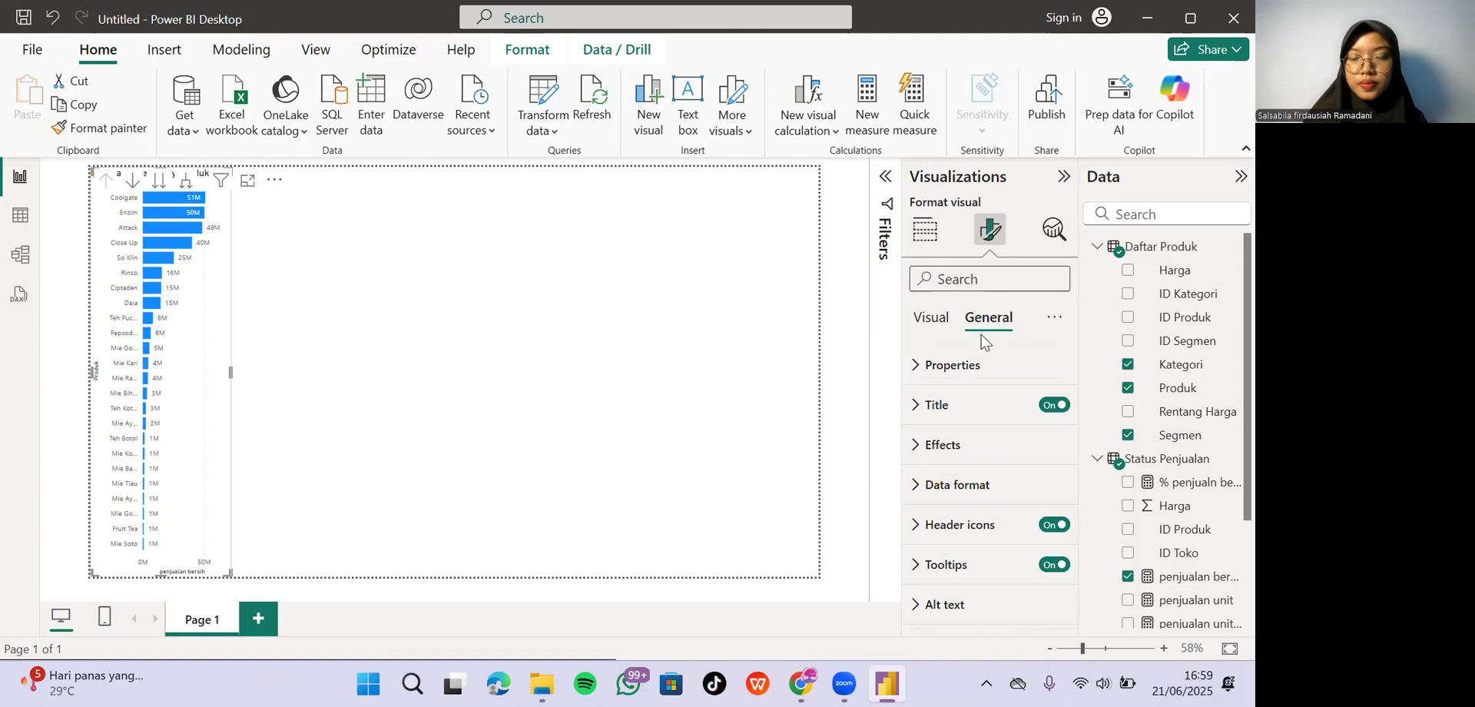
# Try hiding the bar chart's Y-axis values and restore them.
pyautogui.click(929, 319)
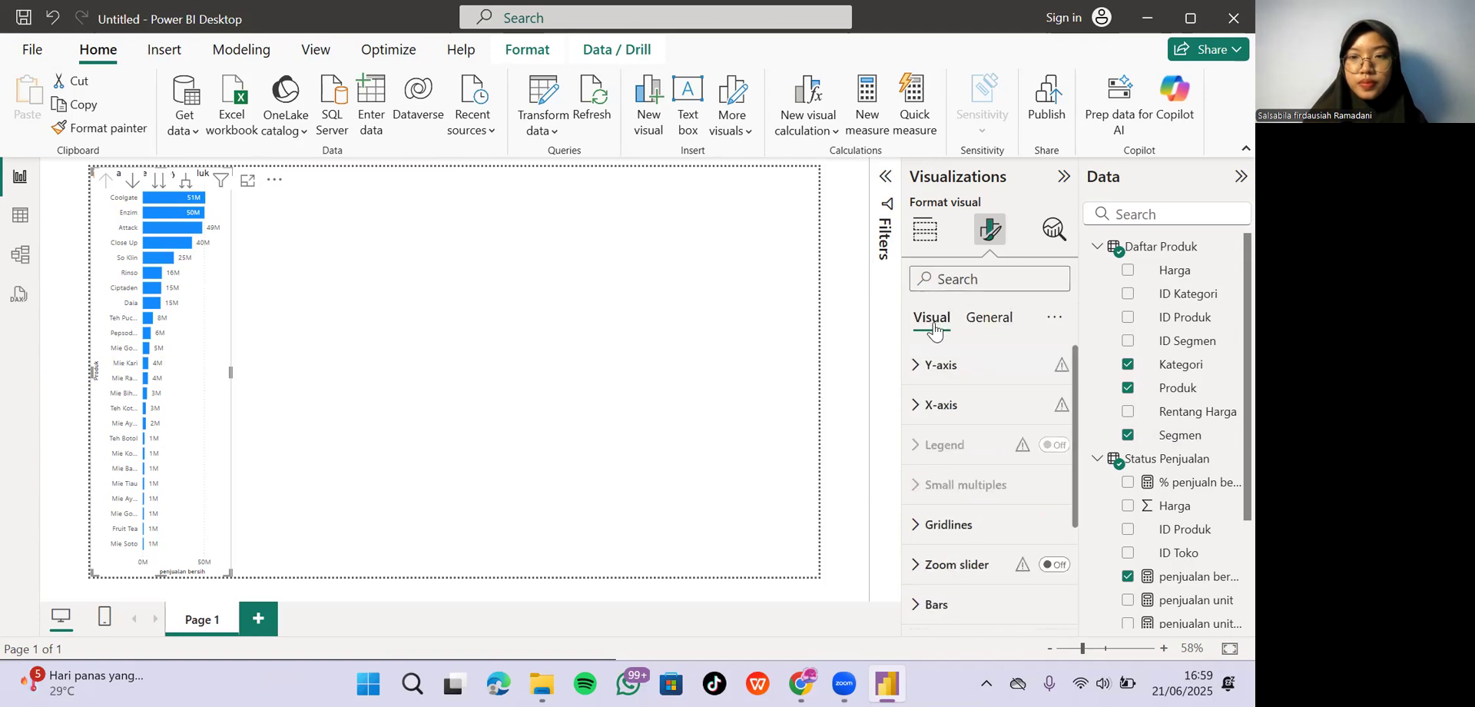
pyautogui.click(931, 365)
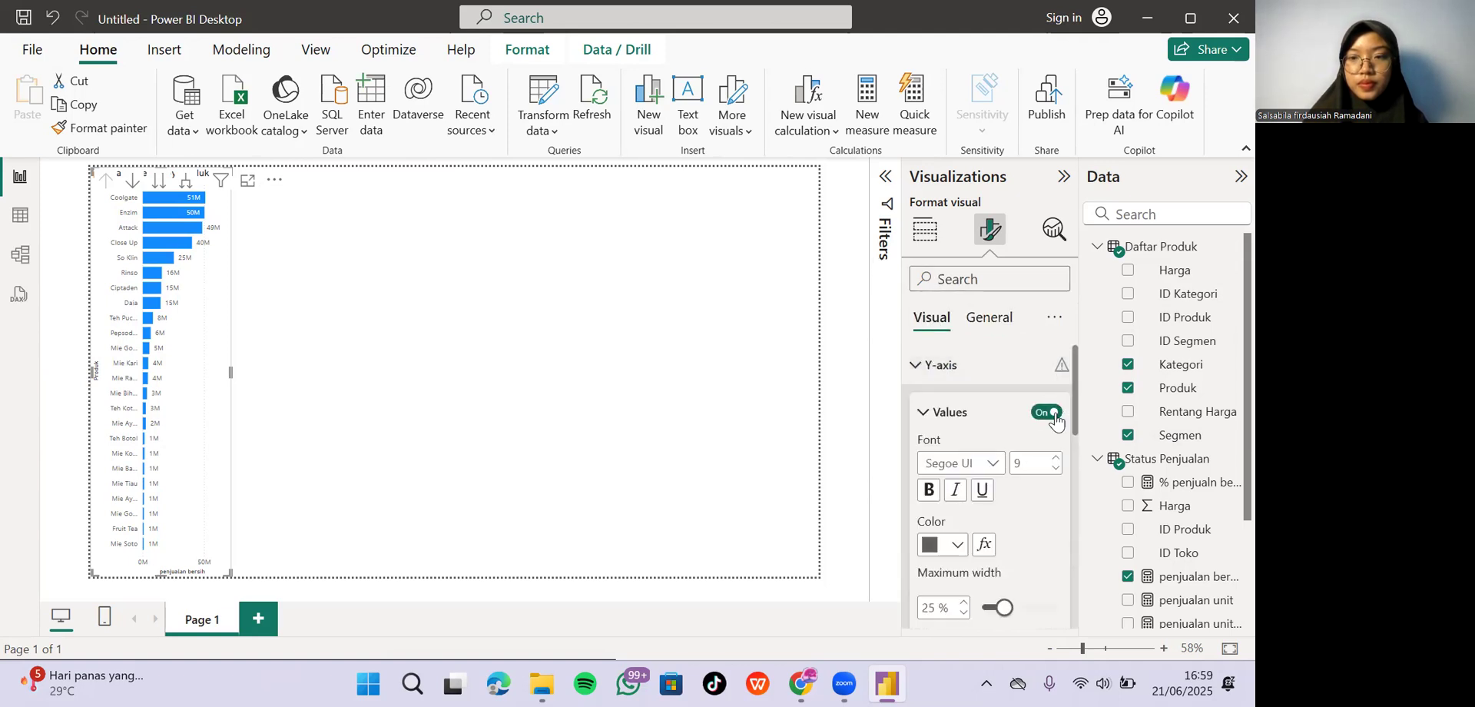
pyautogui.click(1047, 412)
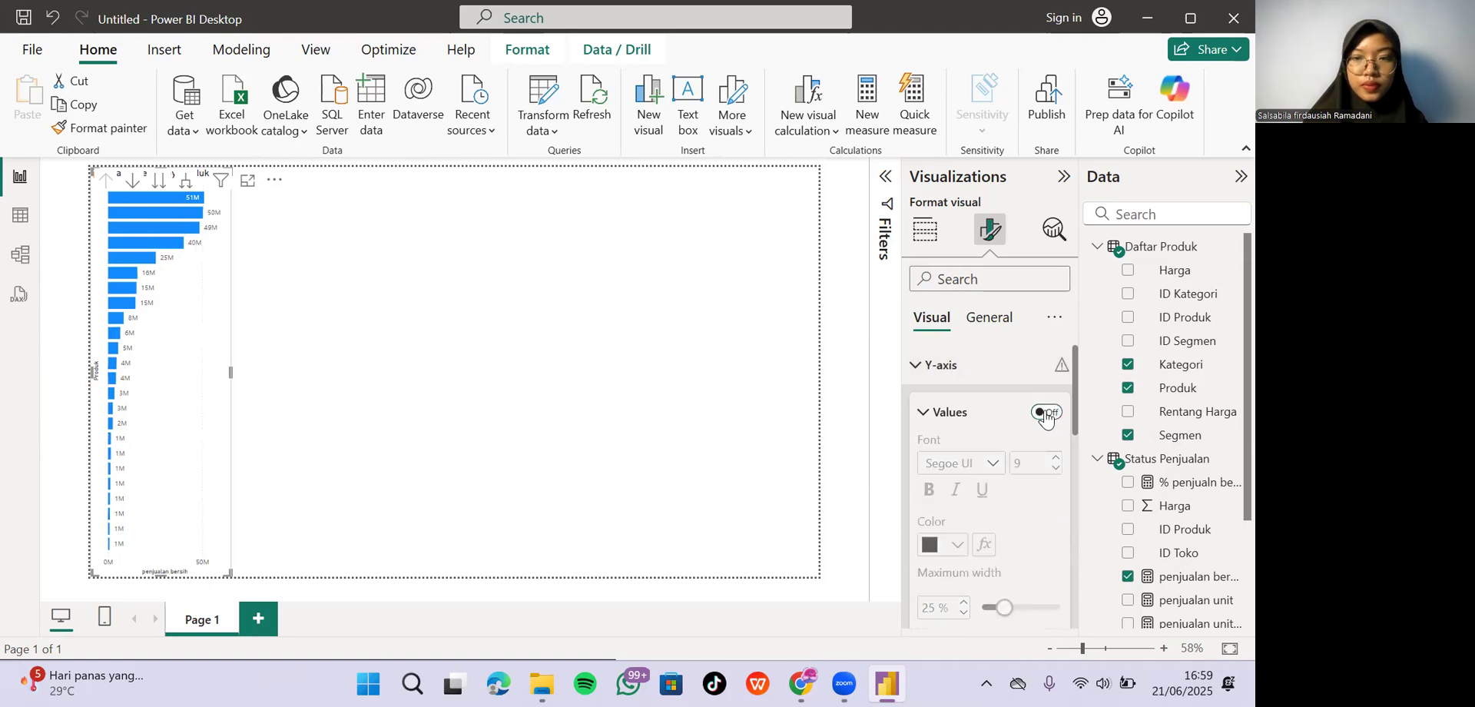
pyautogui.click(1047, 413)
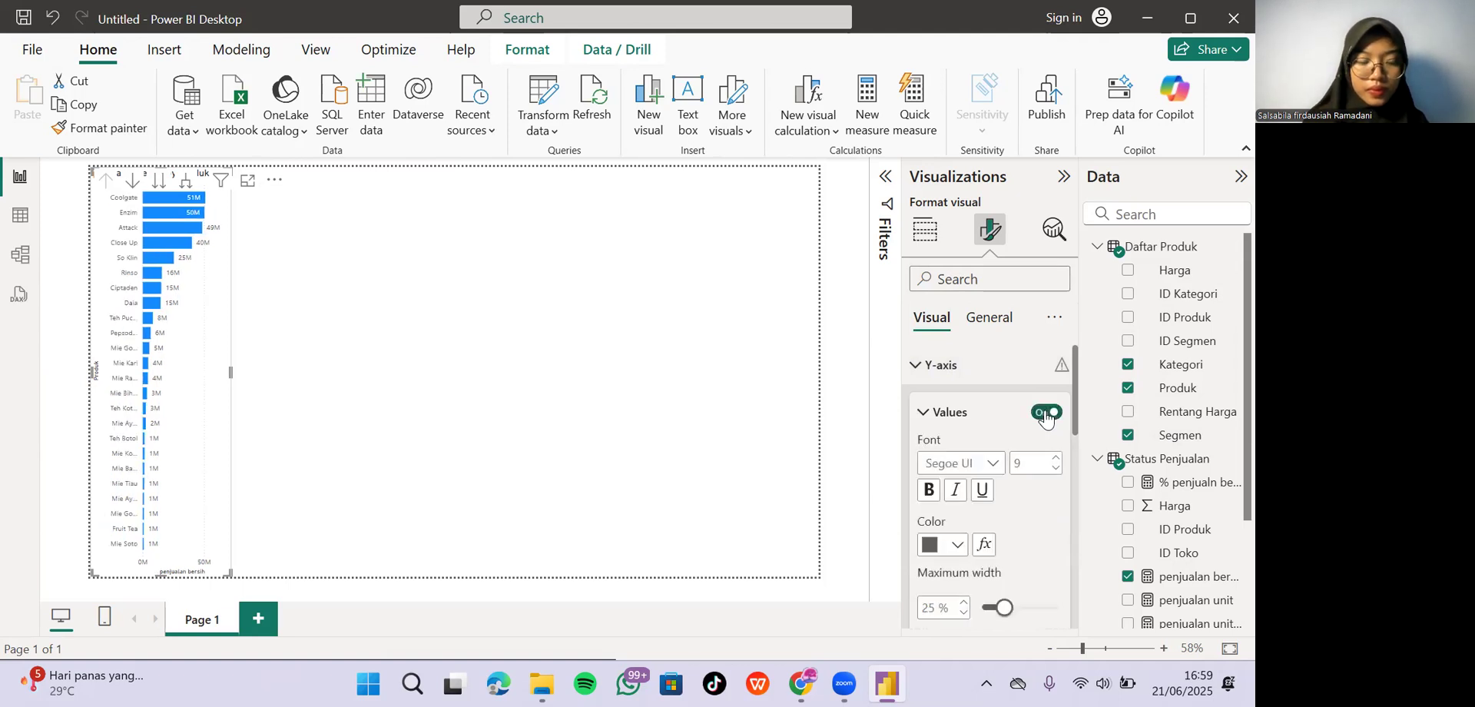
# Set the bar chart's Y-axis title text to "Penjualah Bersih Produk".
pyautogui.scroll(-3, 1009, 457)
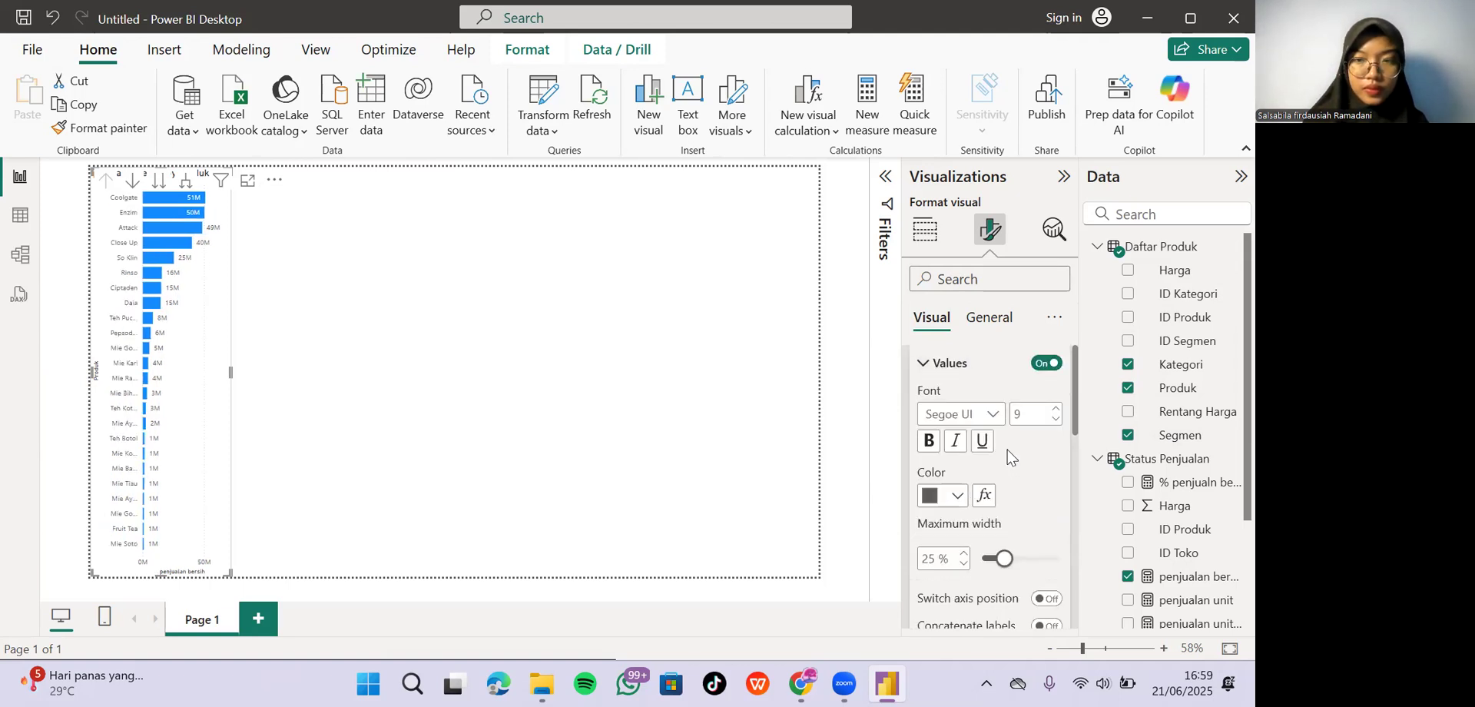
pyautogui.scroll(-3, 1009, 457)
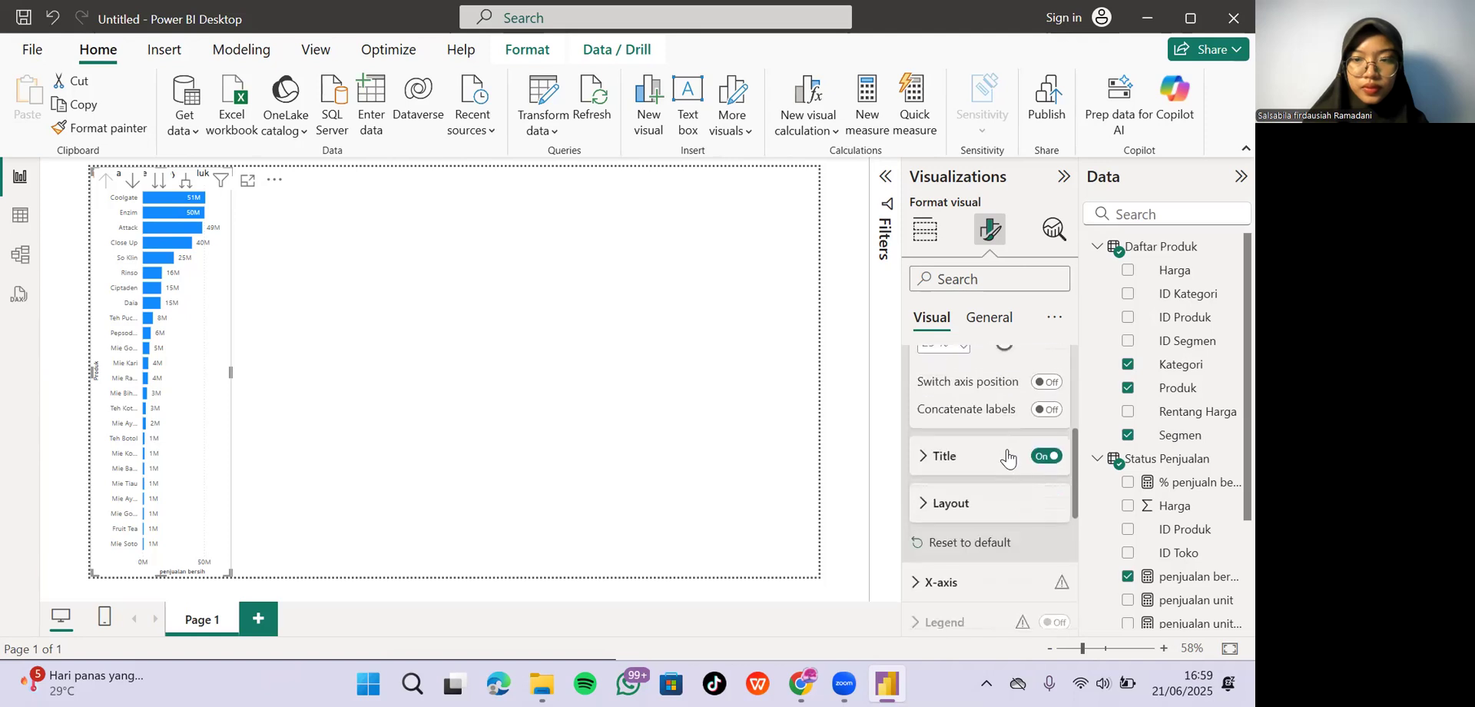
pyautogui.click(921, 455)
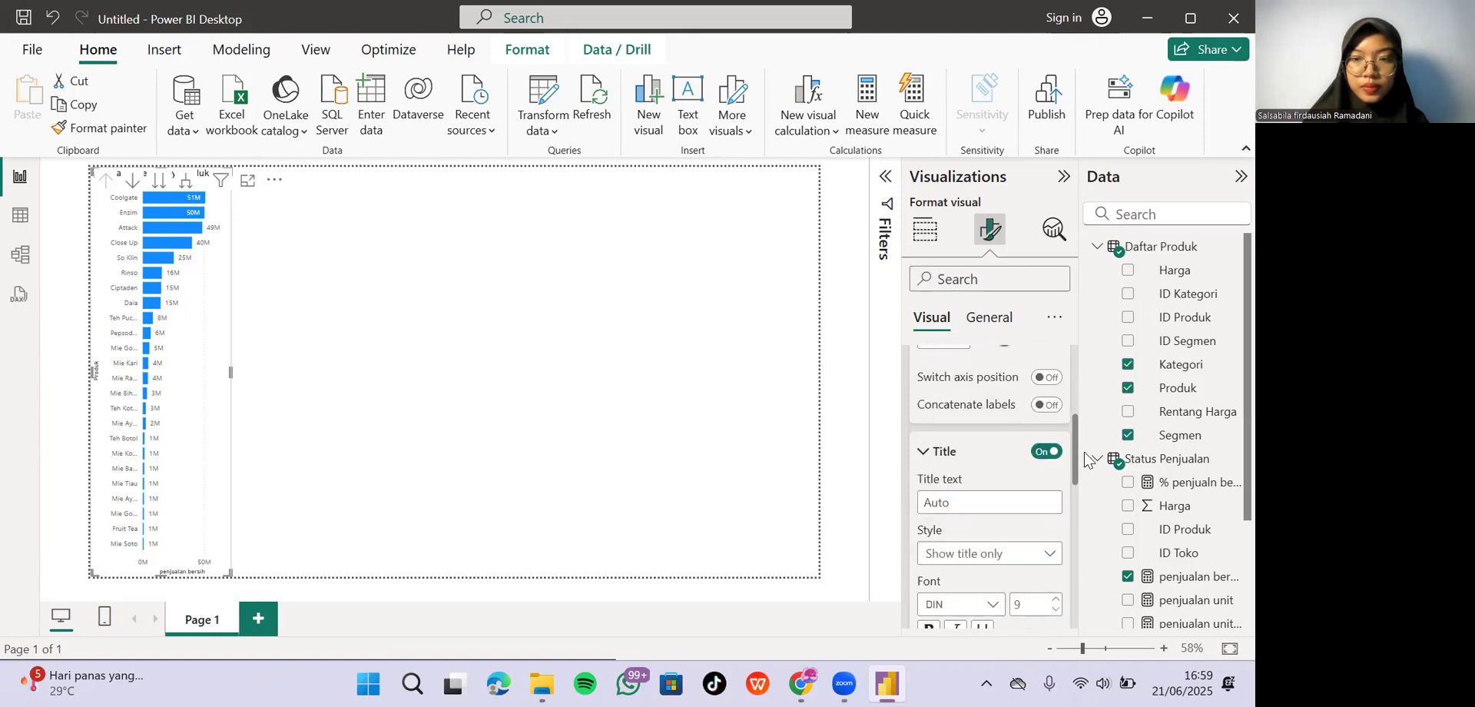
pyautogui.click(911, 451)
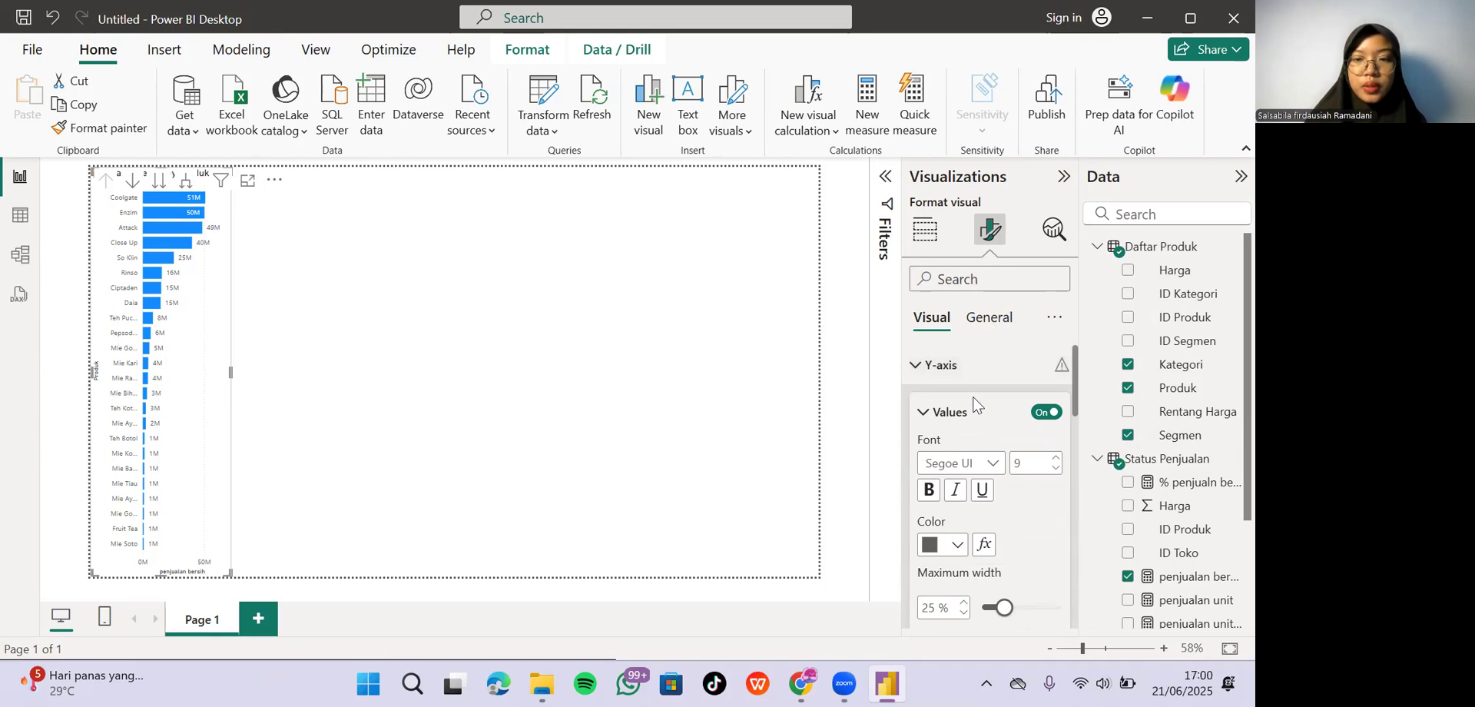
pyautogui.scroll(-4, 971, 401)
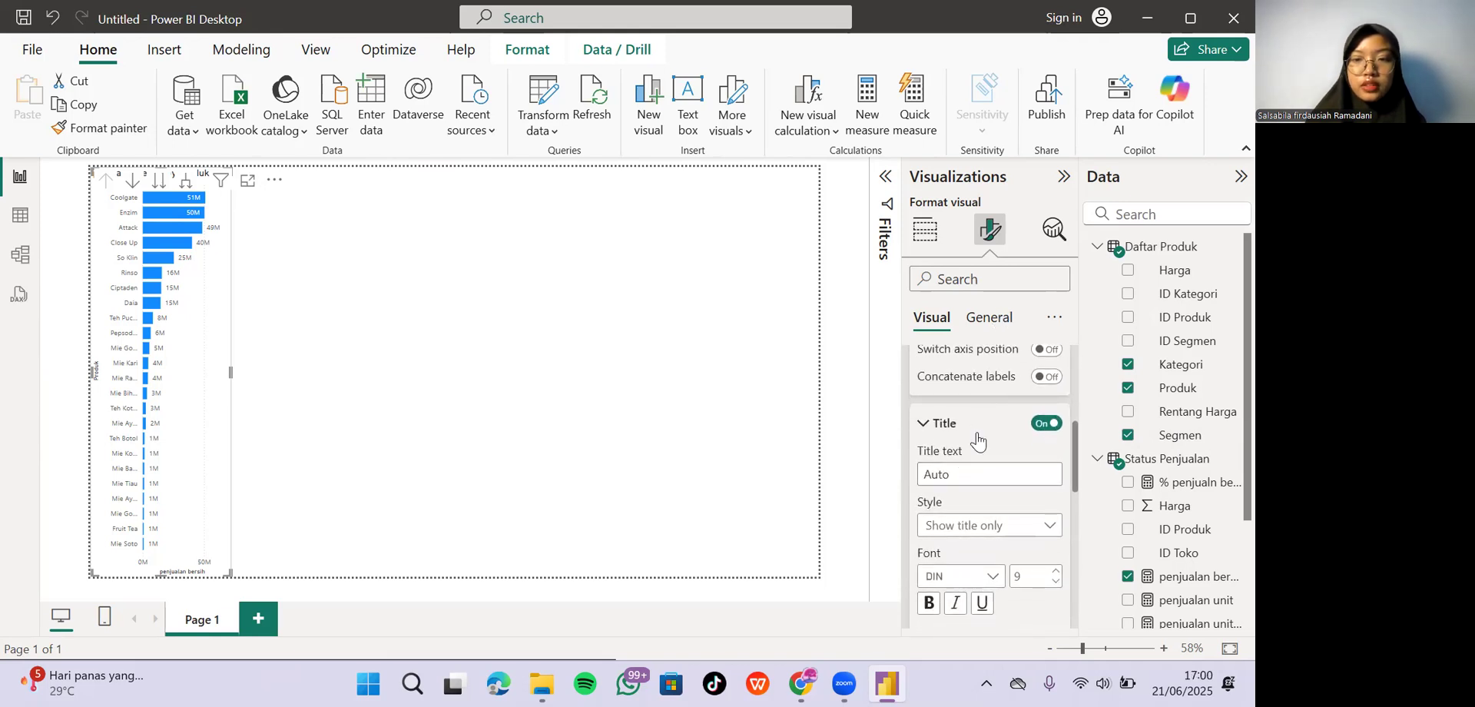
pyautogui.scroll(-2, 968, 461)
pyautogui.scroll(2, 964, 484)
pyautogui.click(962, 473)
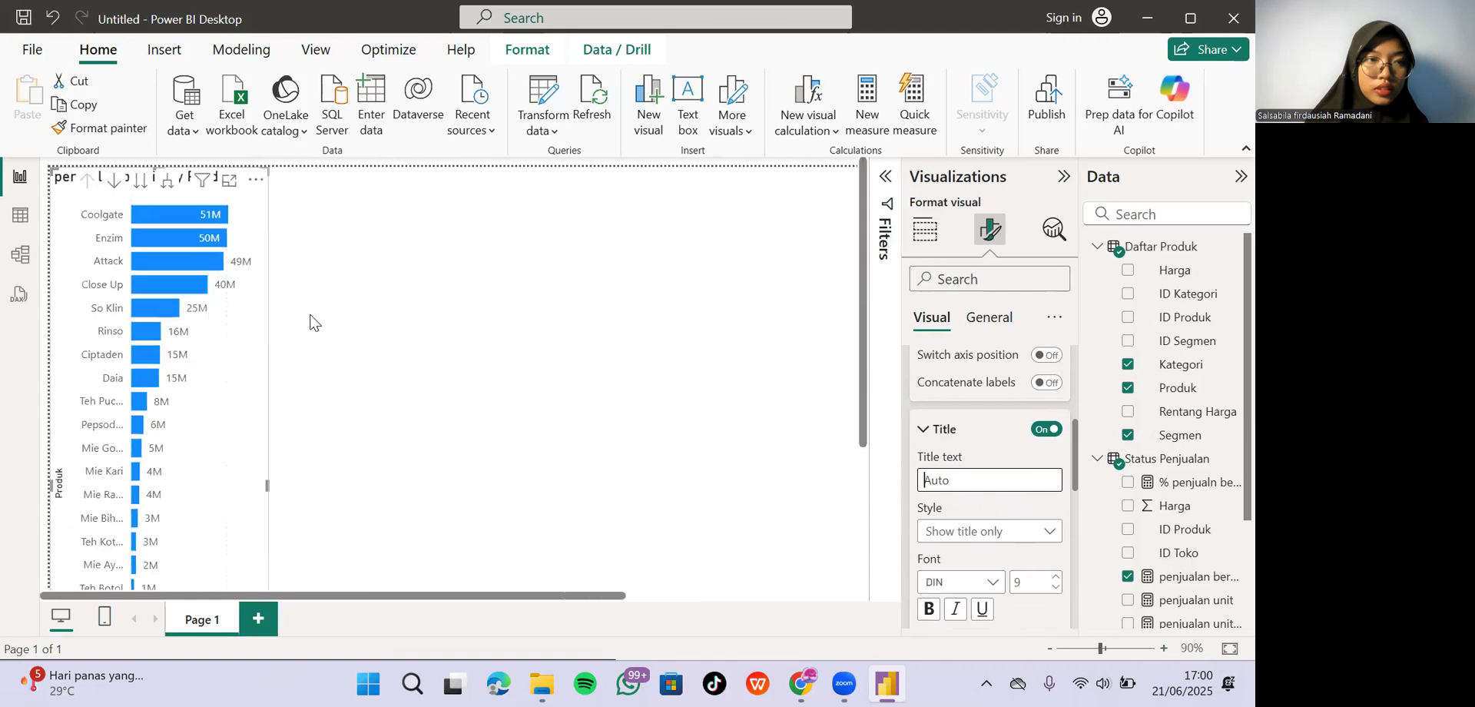
pyautogui.scroll(-2, 303, 300)
pyautogui.scroll(3, 303, 300)
pyautogui.scroll(-1, 302, 300)
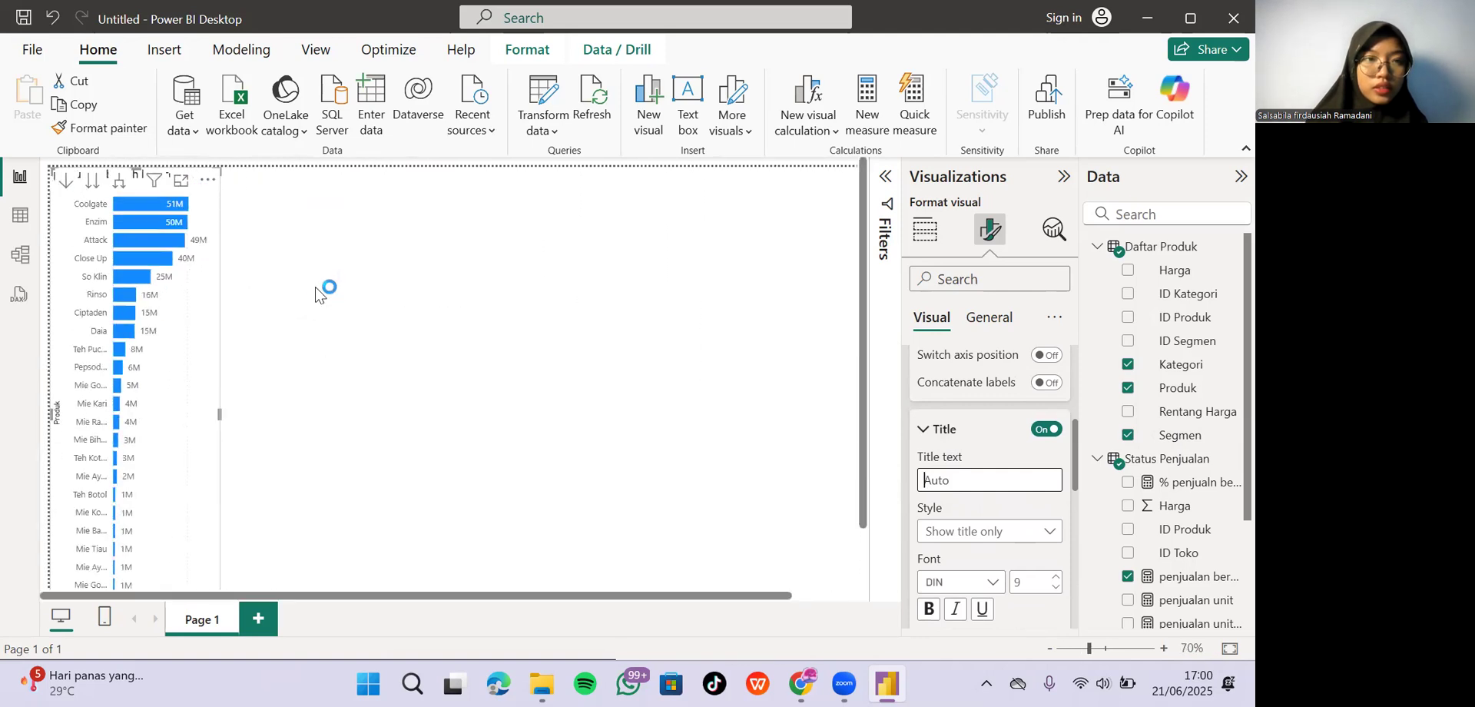
pyautogui.scroll(-2, 315, 295)
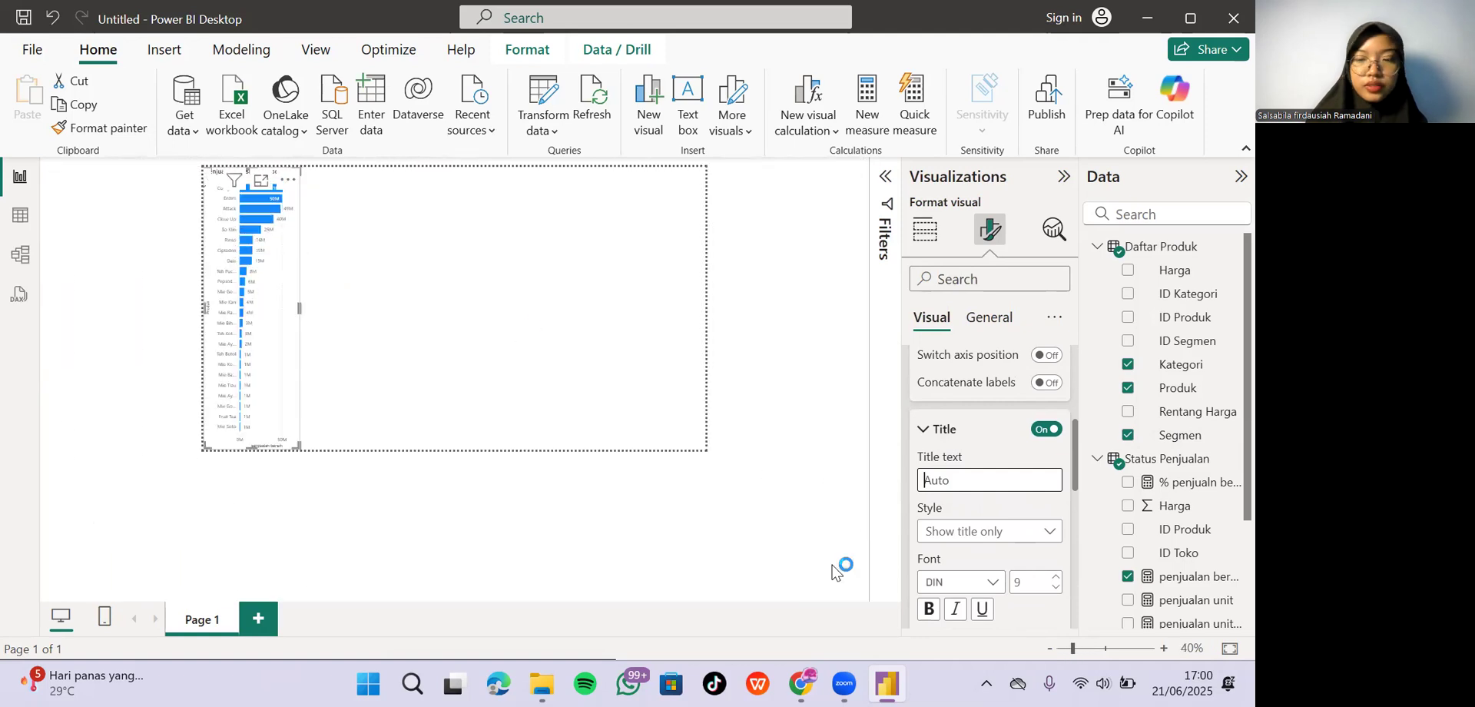
pyautogui.moveTo(1073, 648); pyautogui.dragTo(1083, 649)
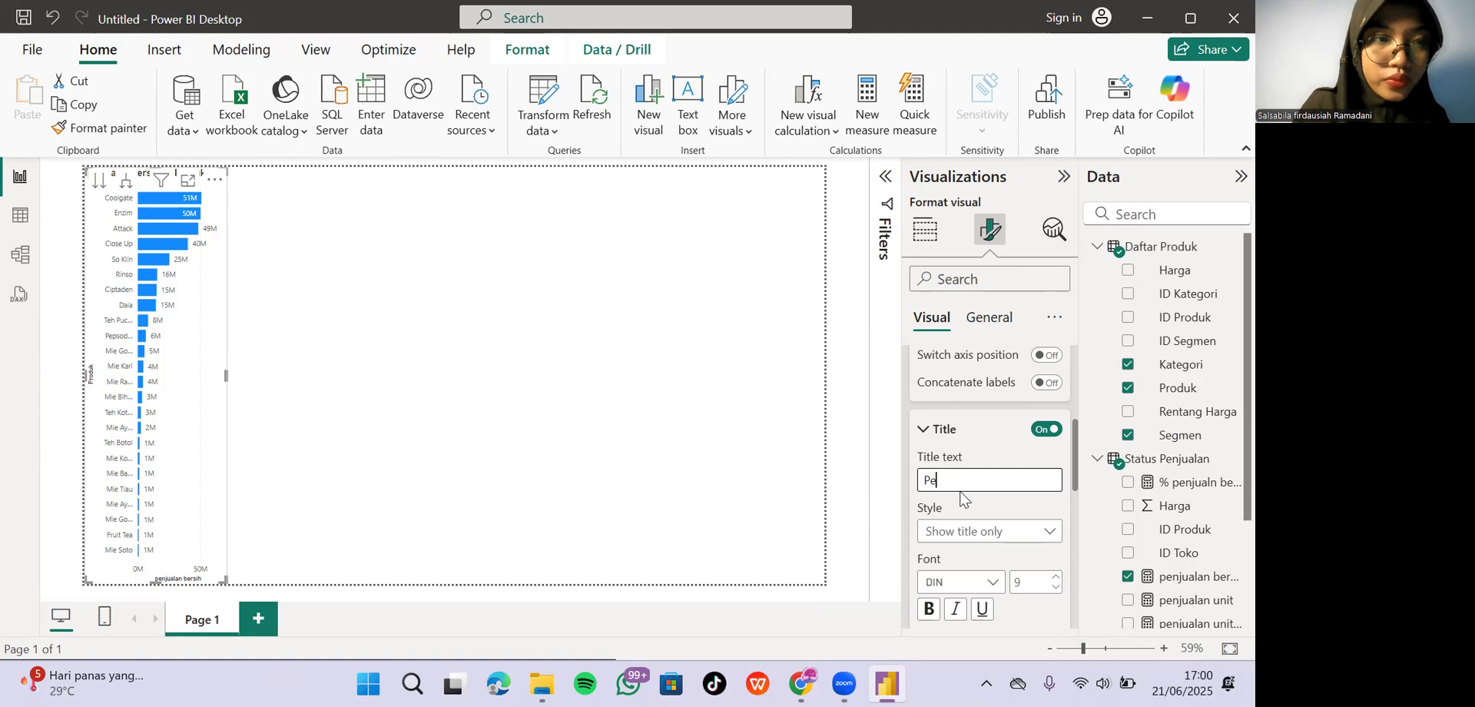
pyautogui.write('lah')
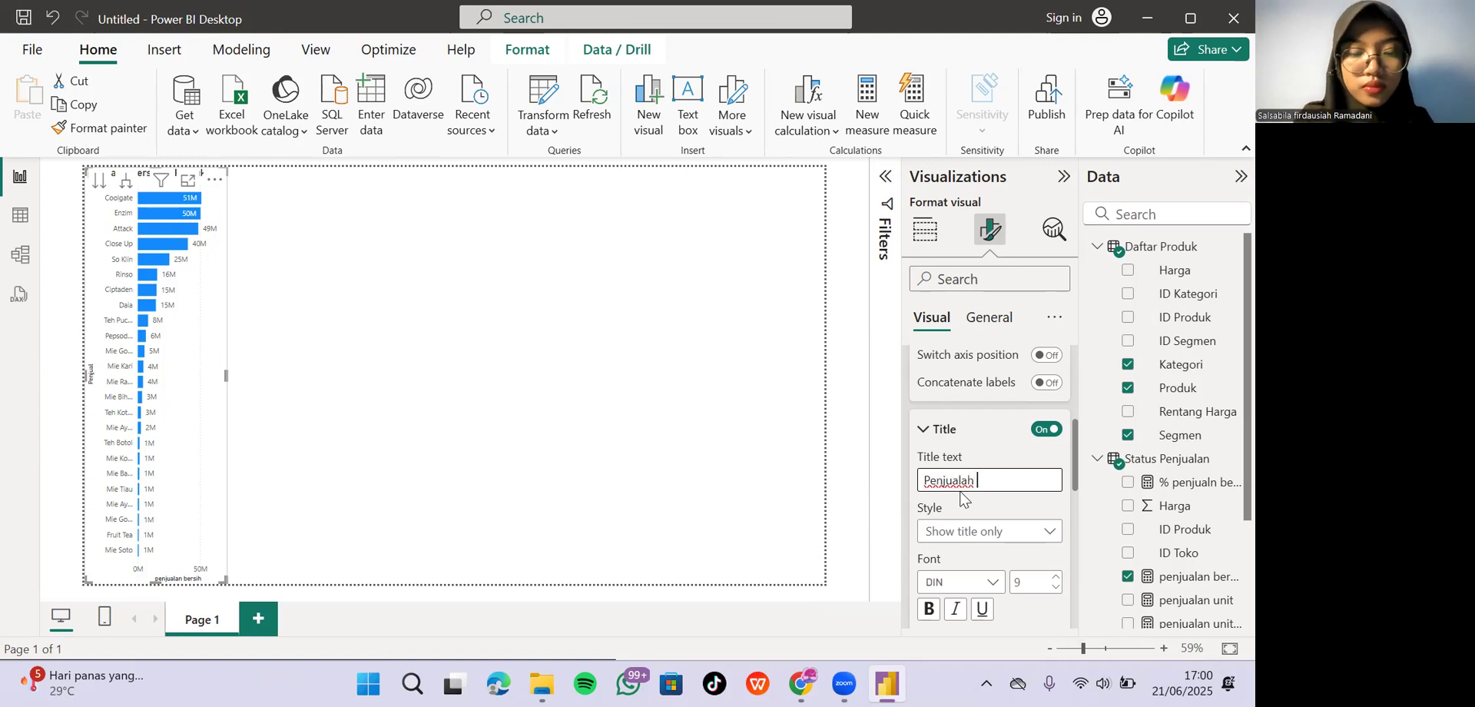
pyautogui.write(' Bersih Produk')
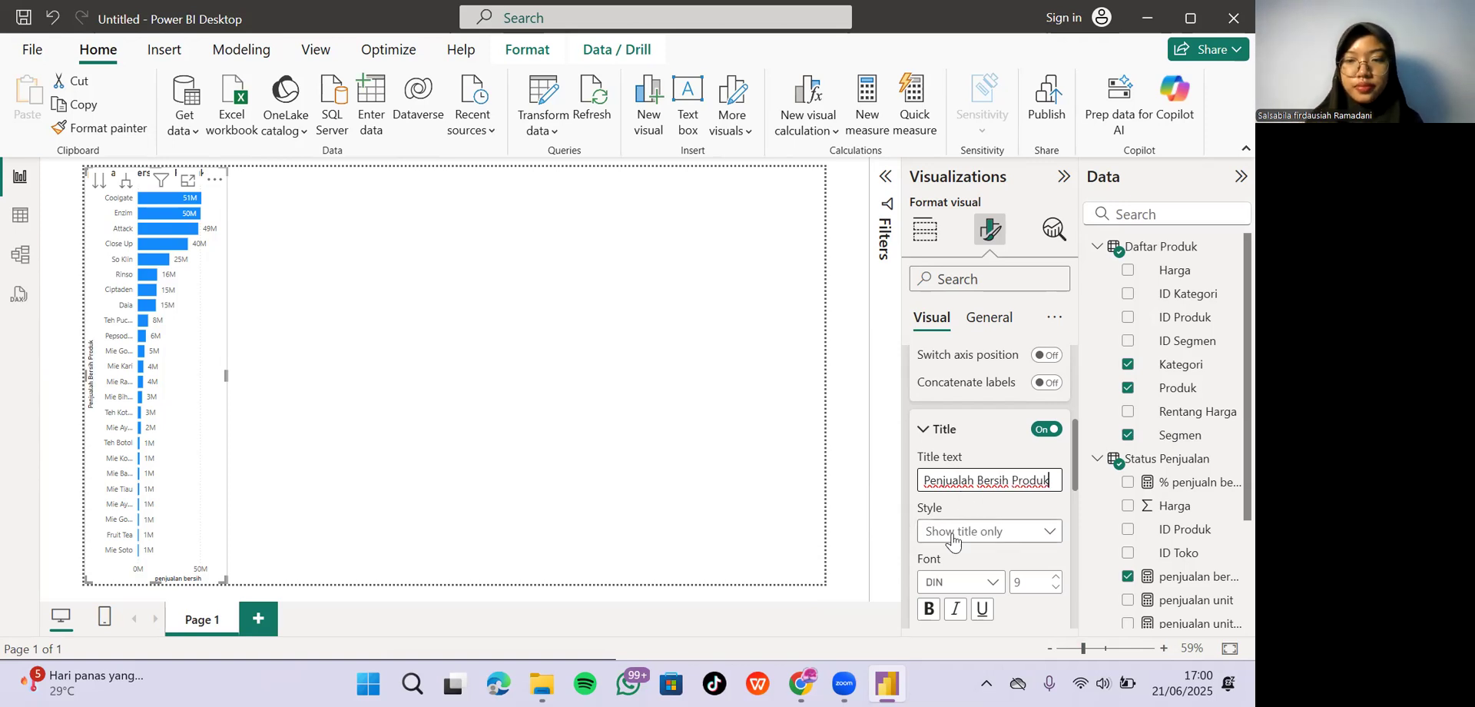
pyautogui.click(950, 559)
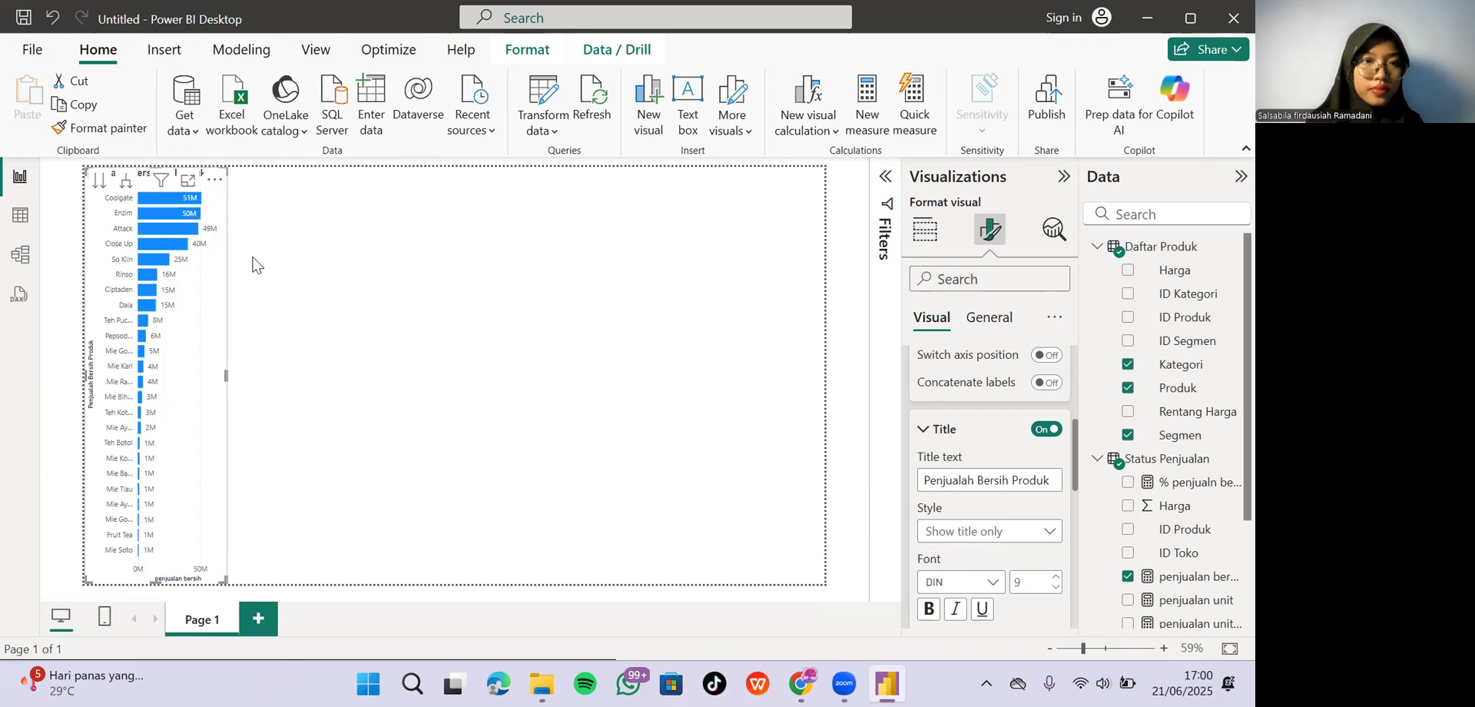
# Cut the custom text out of the bar chart's Y-axis title and turn the Y-axis title off.
pyautogui.scroll(2, 251, 260)
pyautogui.scroll(-4, 252, 259)
pyautogui.scroll(3, 251, 259)
pyautogui.scroll(-3, 251, 259)
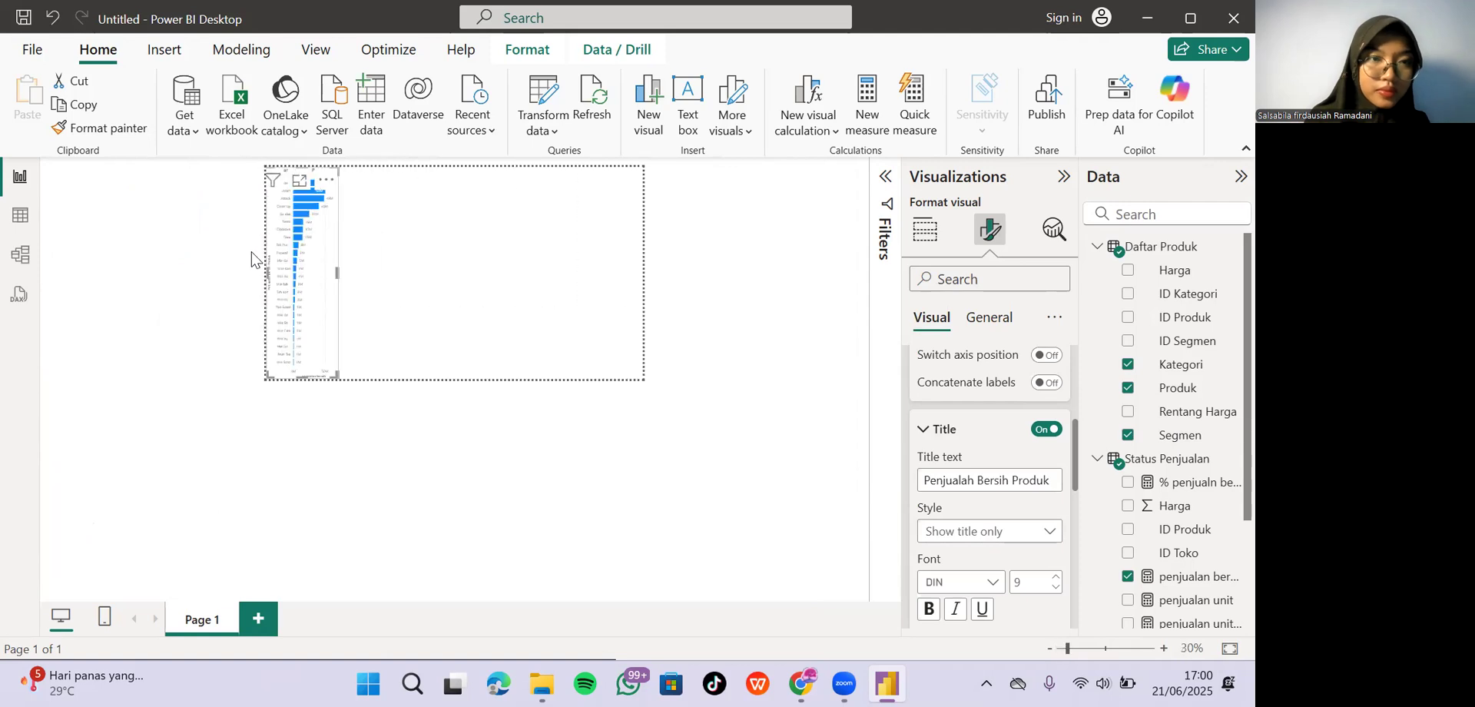
pyautogui.scroll(3, 251, 259)
pyautogui.scroll(-3, 251, 260)
pyautogui.scroll(4, 251, 259)
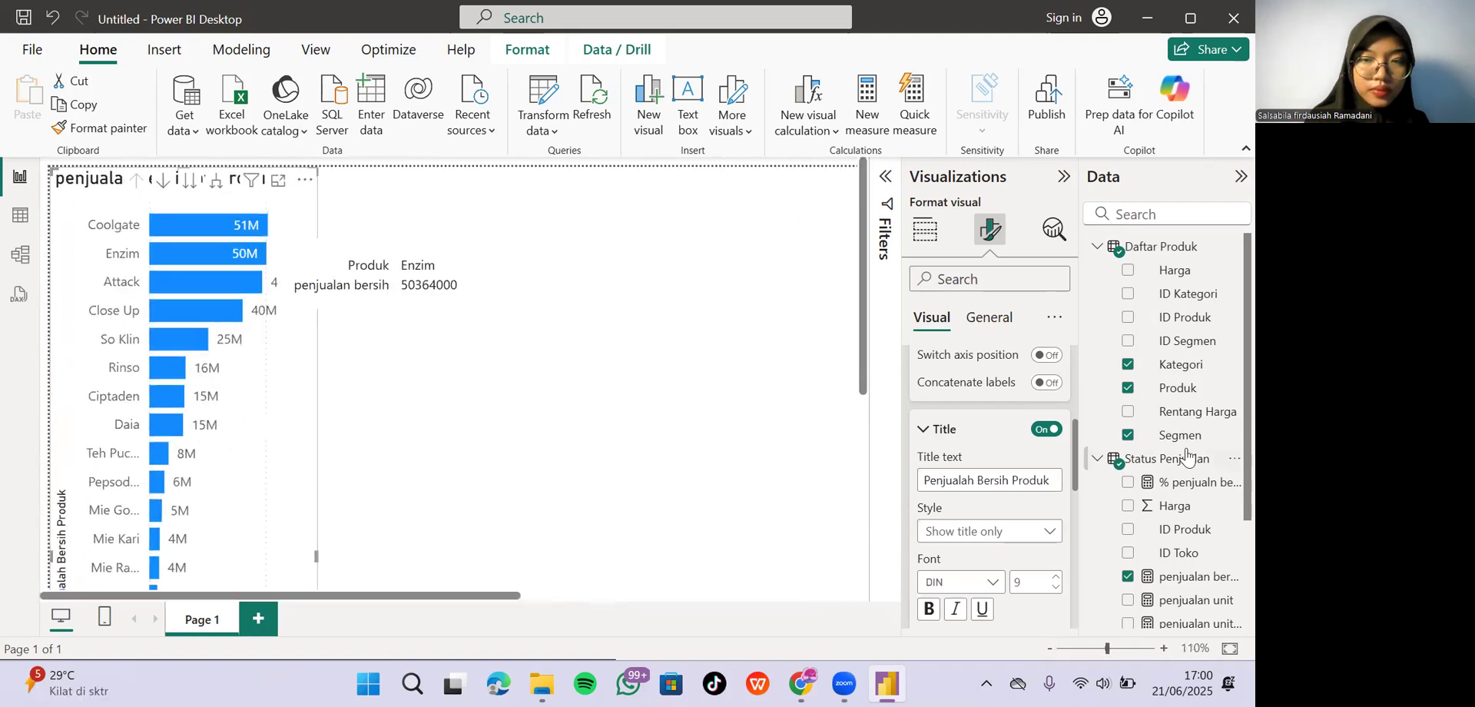
pyautogui.click(1049, 481)
pyautogui.moveTo(1049, 481); pyautogui.dragTo(910, 482)
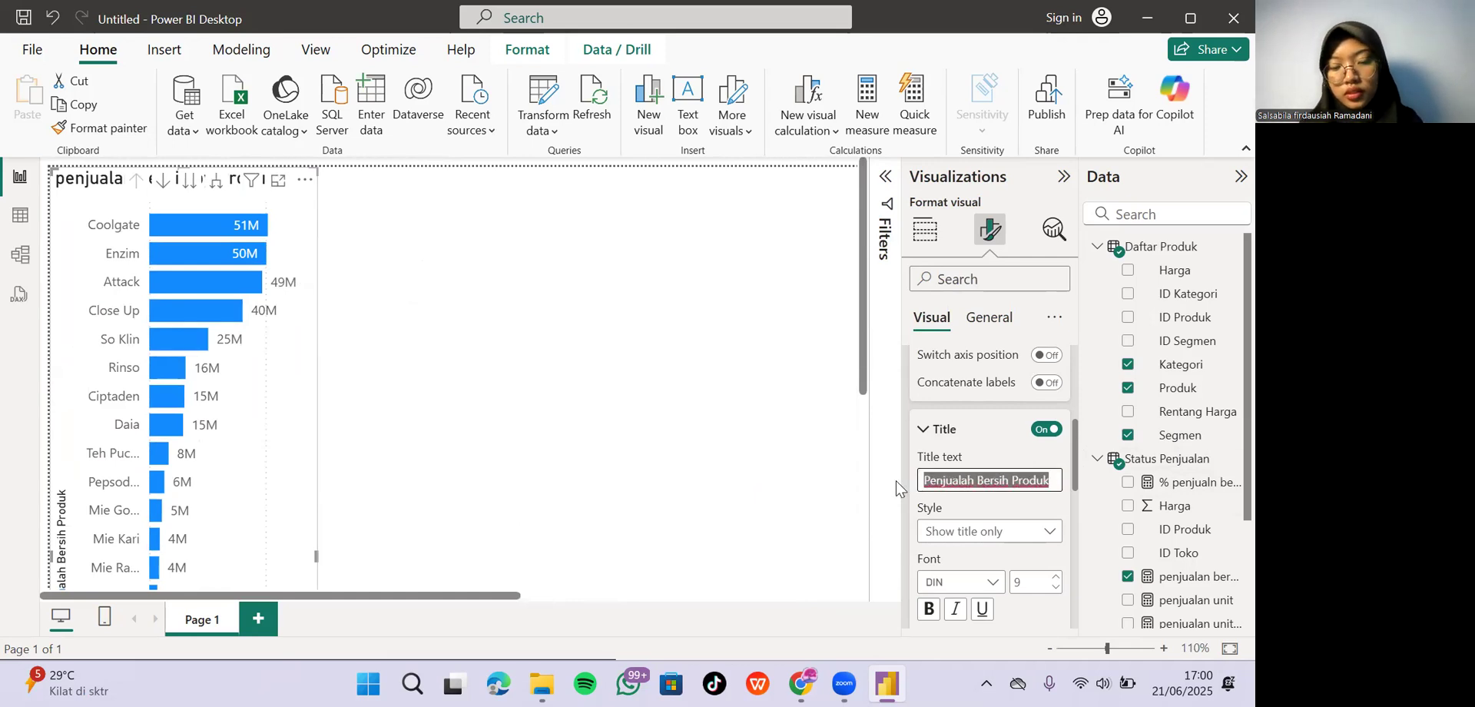
pyautogui.press('BackSpace')
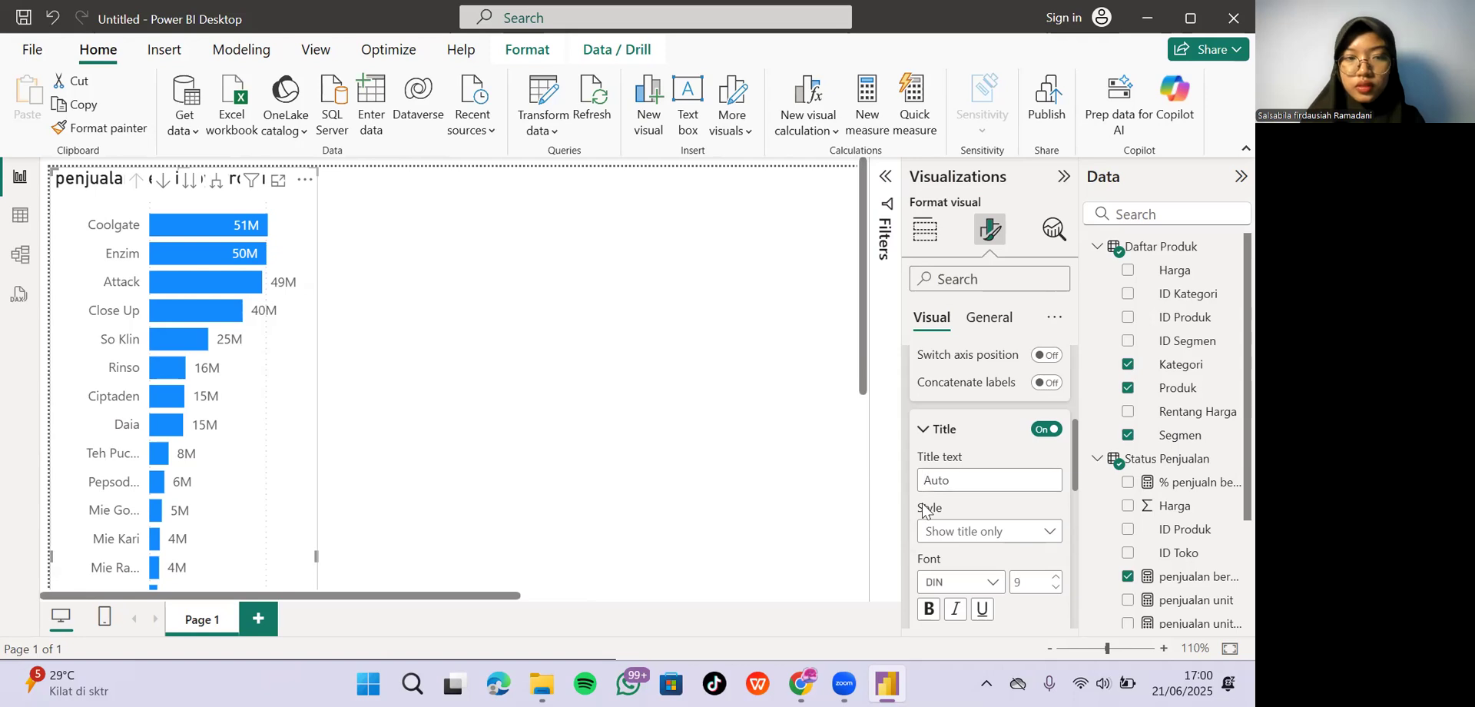
pyautogui.click(1046, 428)
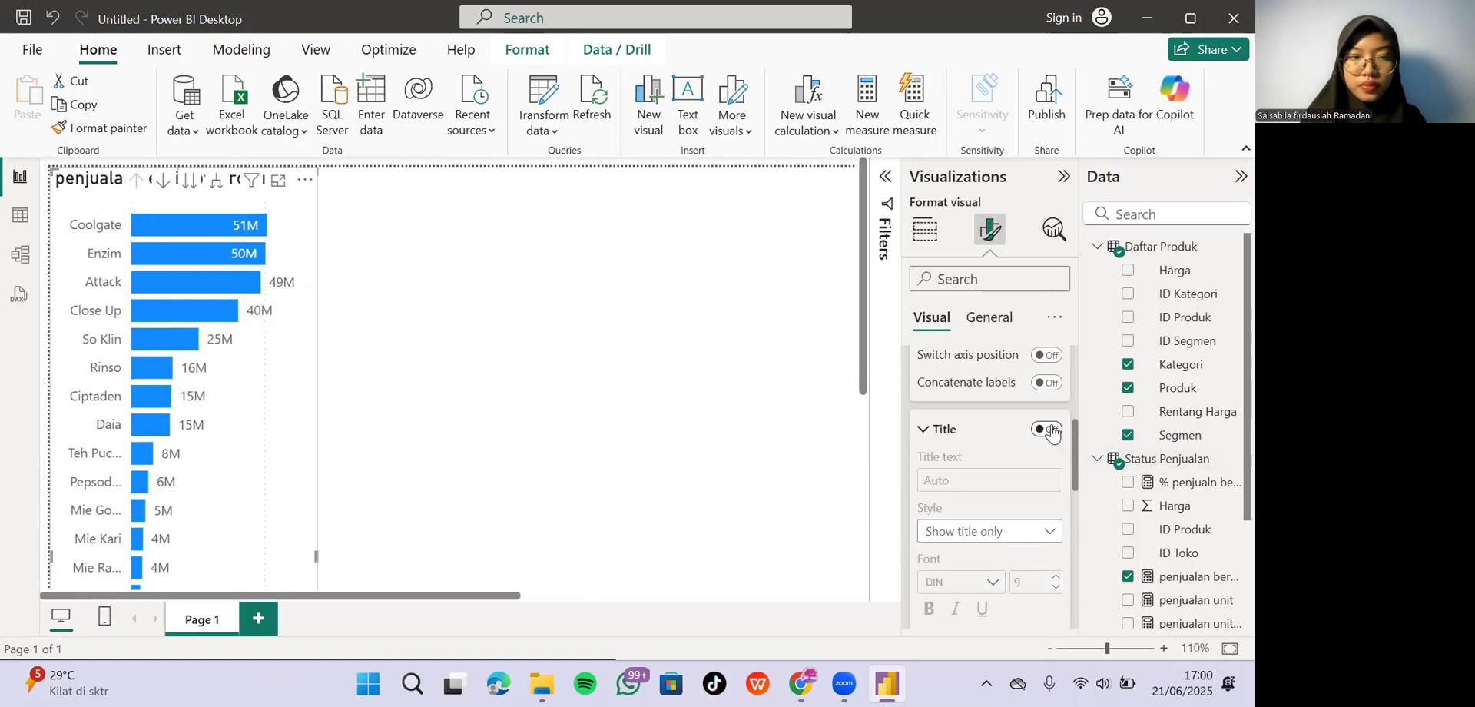
# Examine the bar chart's X-axis range, values and title settings.
pyautogui.scroll(-3, 1026, 460)
pyautogui.scroll(8, 1026, 459)
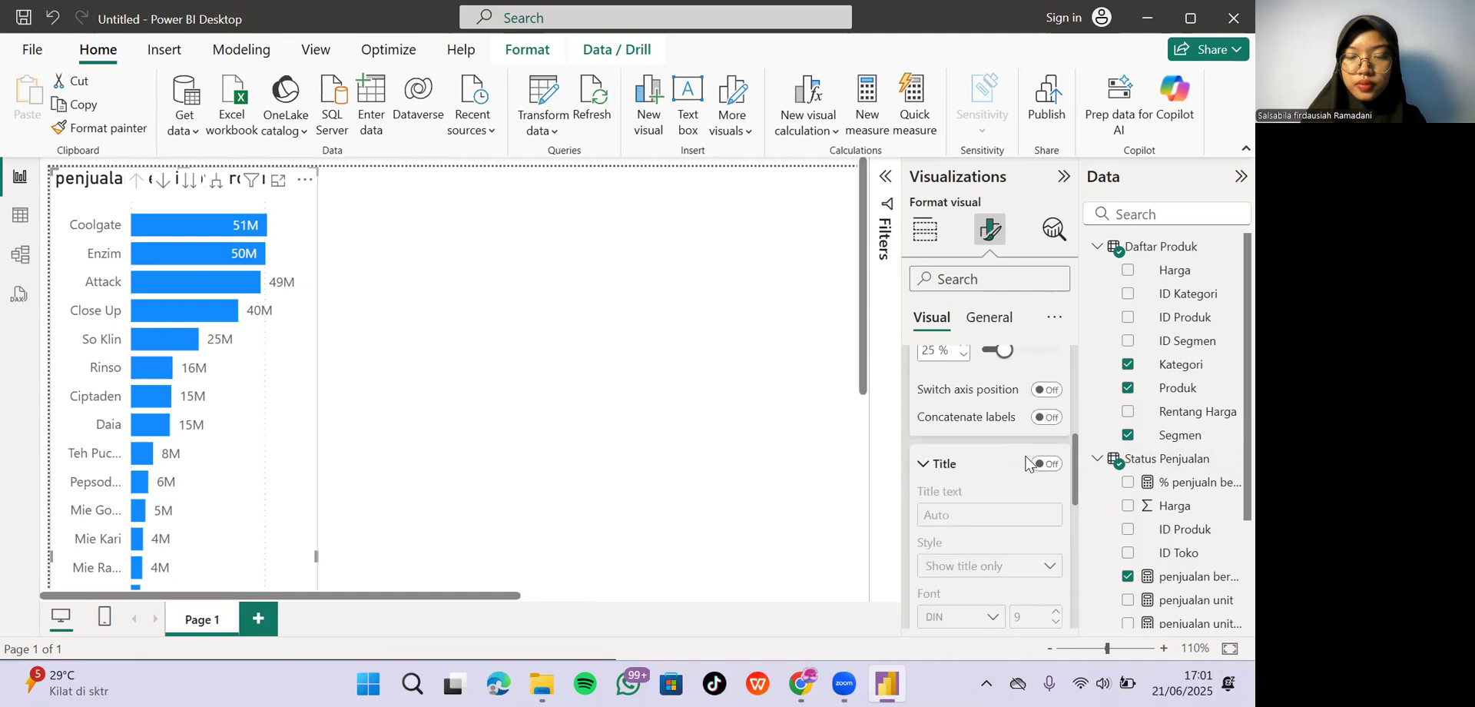
pyautogui.scroll(-5, 1026, 460)
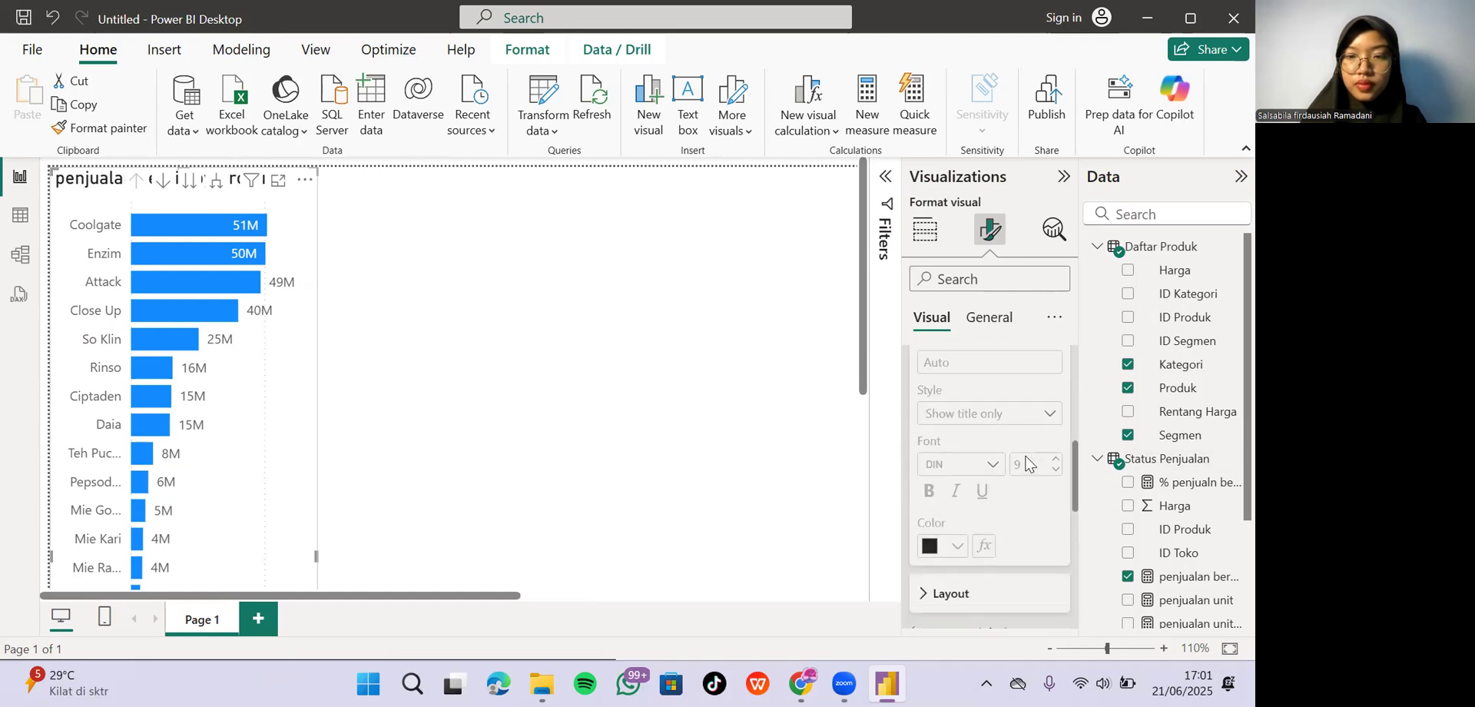
pyautogui.click(929, 519)
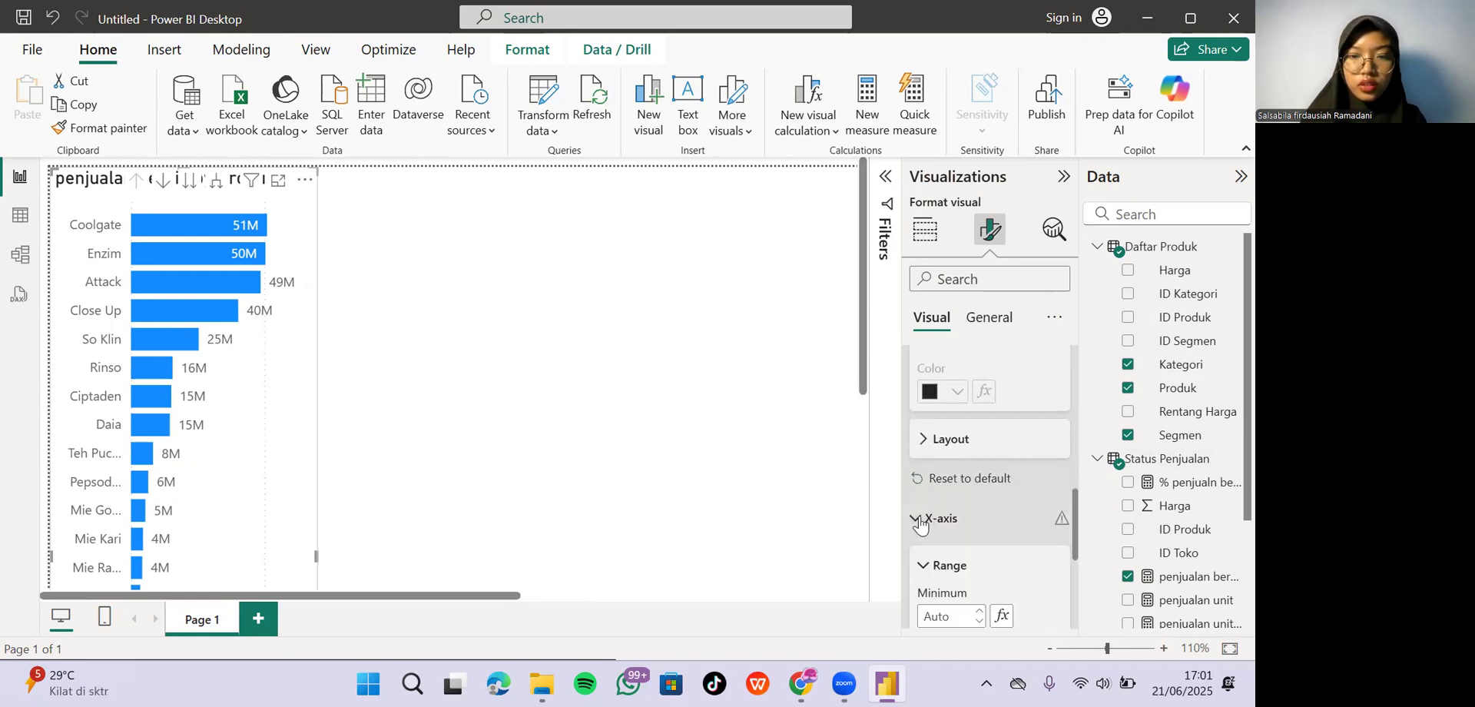
pyautogui.scroll(-3, 926, 522)
pyautogui.scroll(2, 921, 524)
pyautogui.scroll(-3, 922, 525)
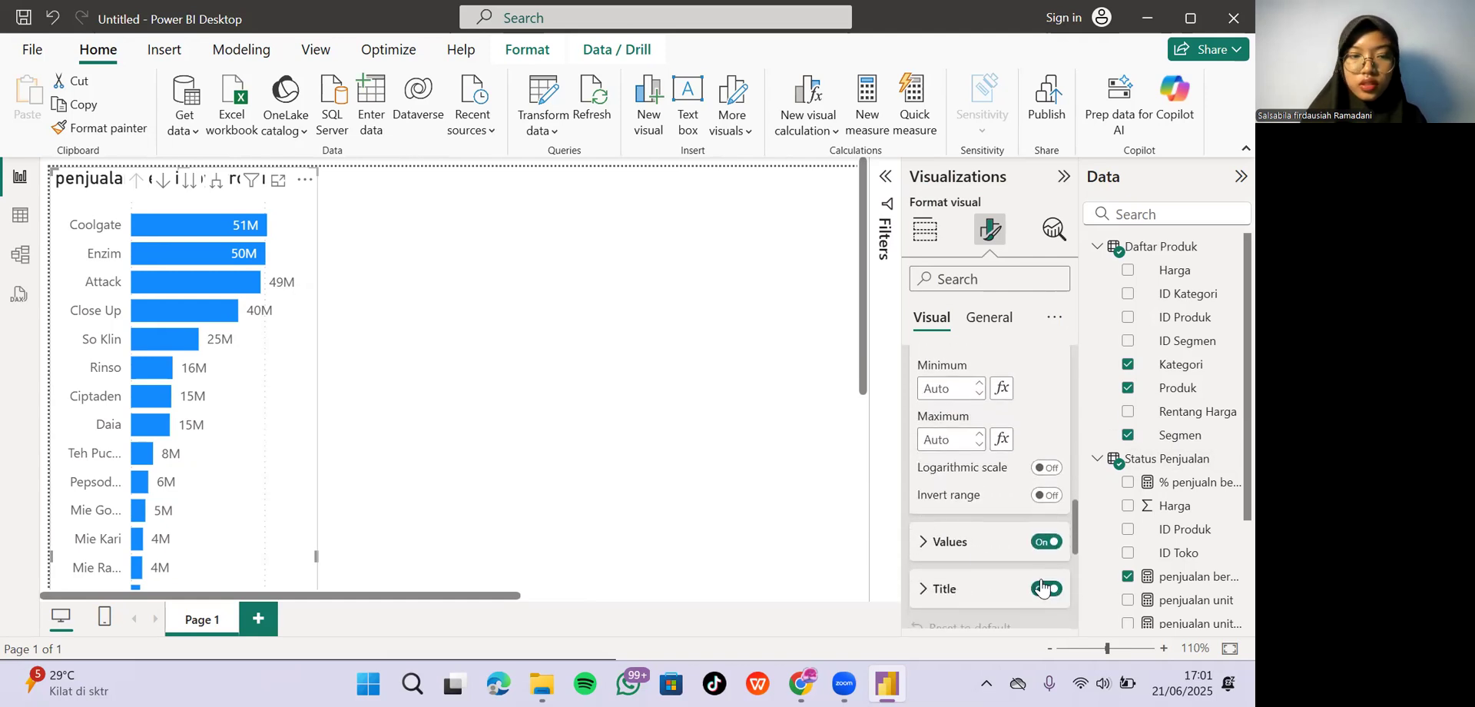
pyautogui.click(1040, 589)
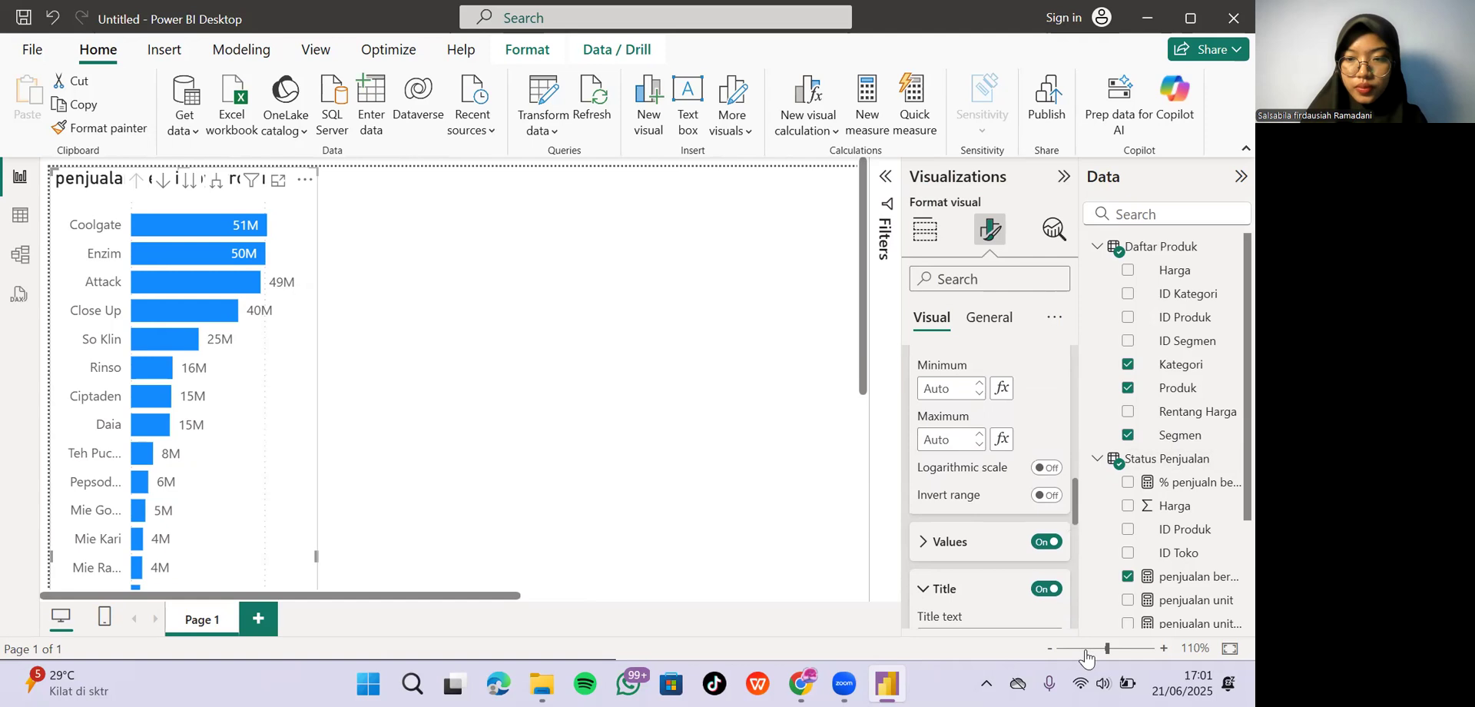
pyautogui.click(1084, 649)
# Replace the bar chart's general title text with the copied "Penjualah Bersih Produk".
pyautogui.scroll(5, 981, 382)
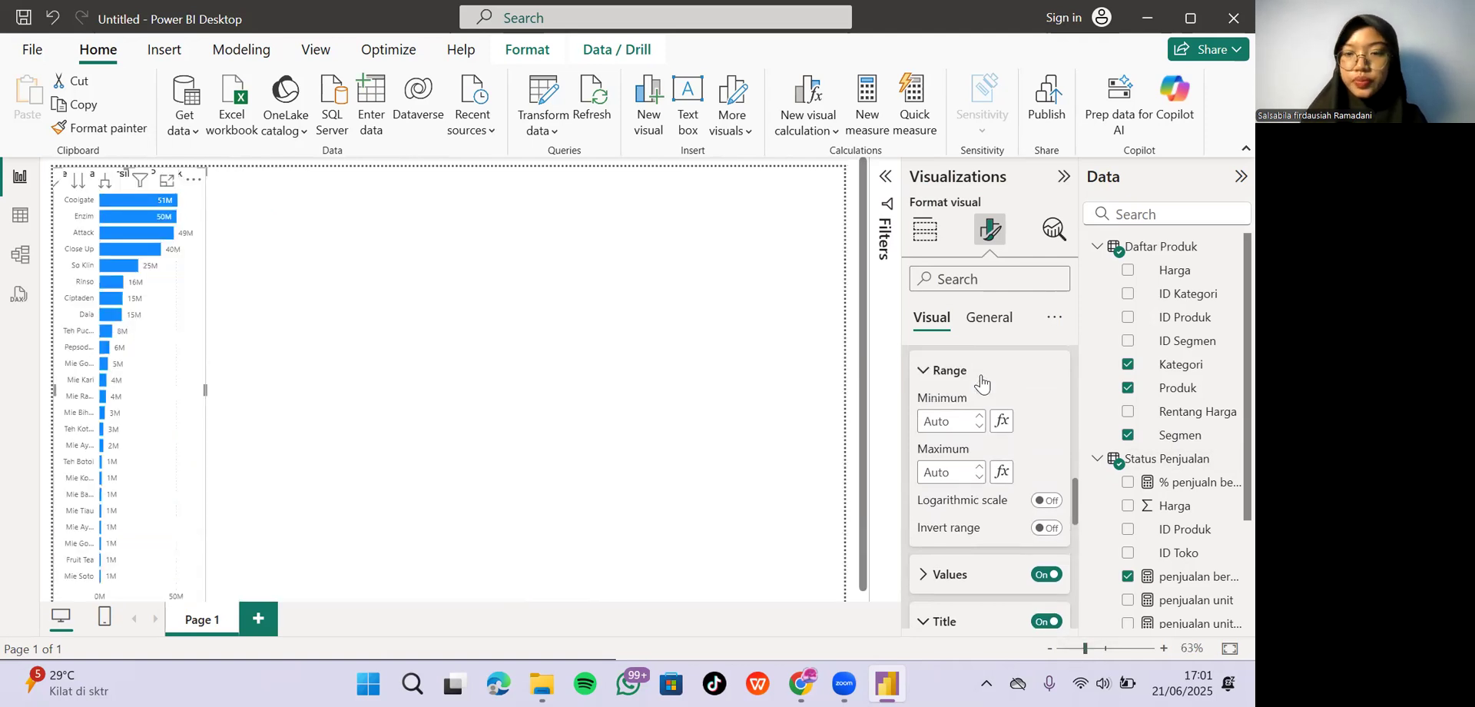
pyautogui.click(974, 325)
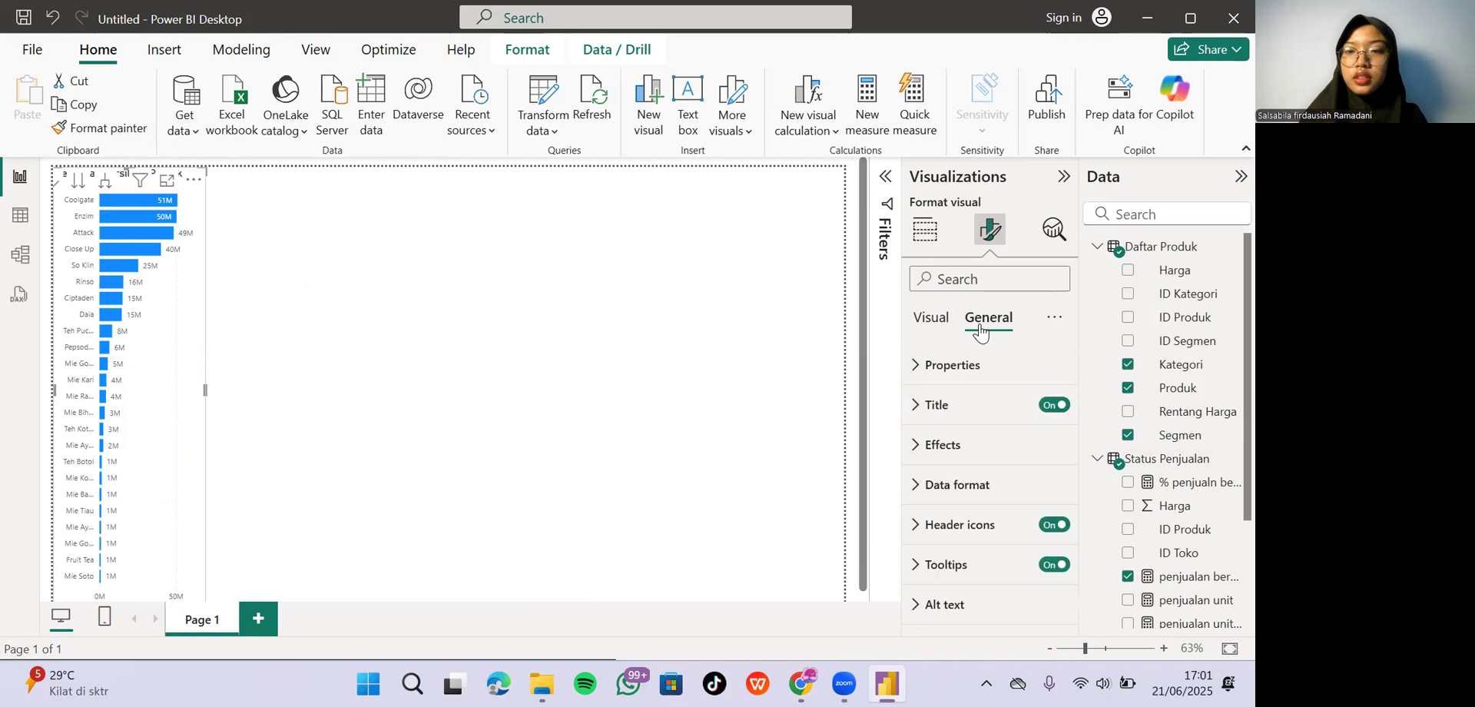
pyautogui.click(933, 409)
pyautogui.click(982, 504)
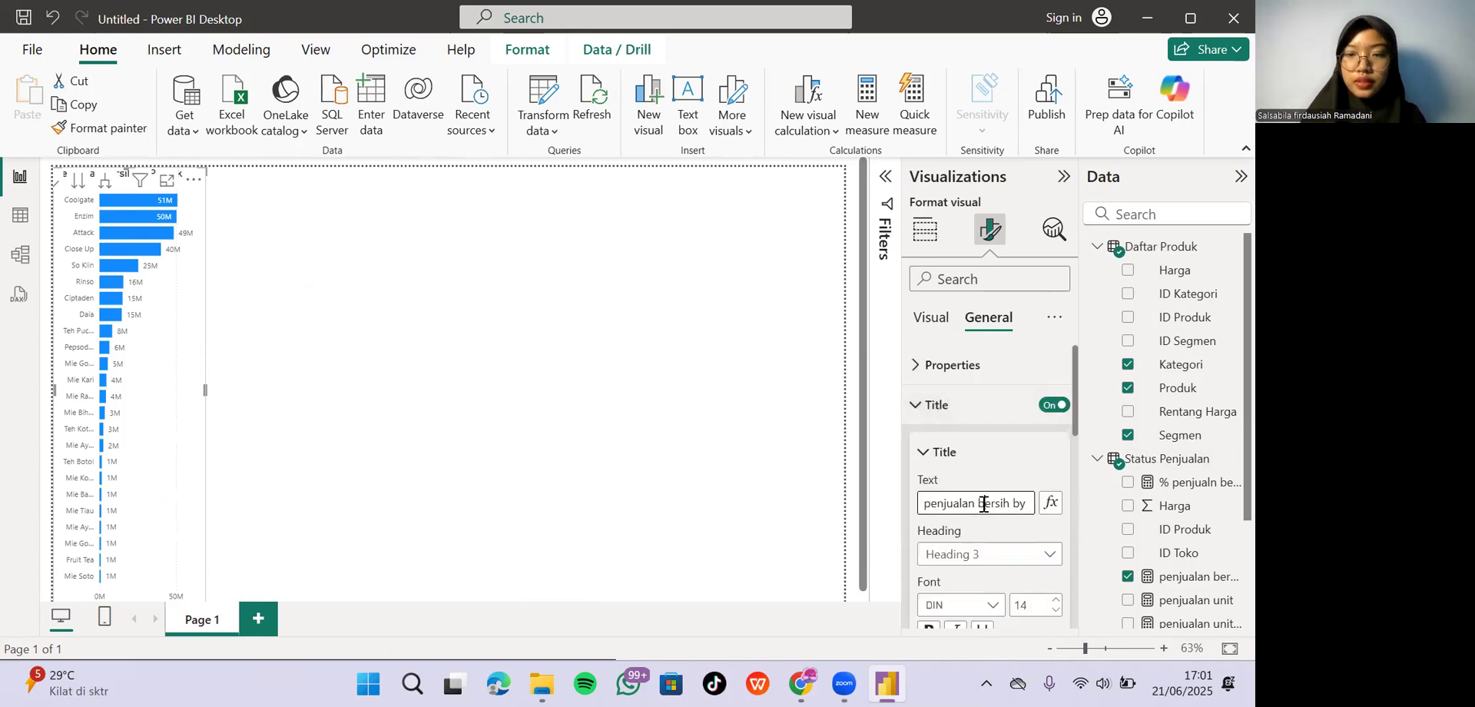
pyautogui.press('BackSpace')
pyautogui.write('B')
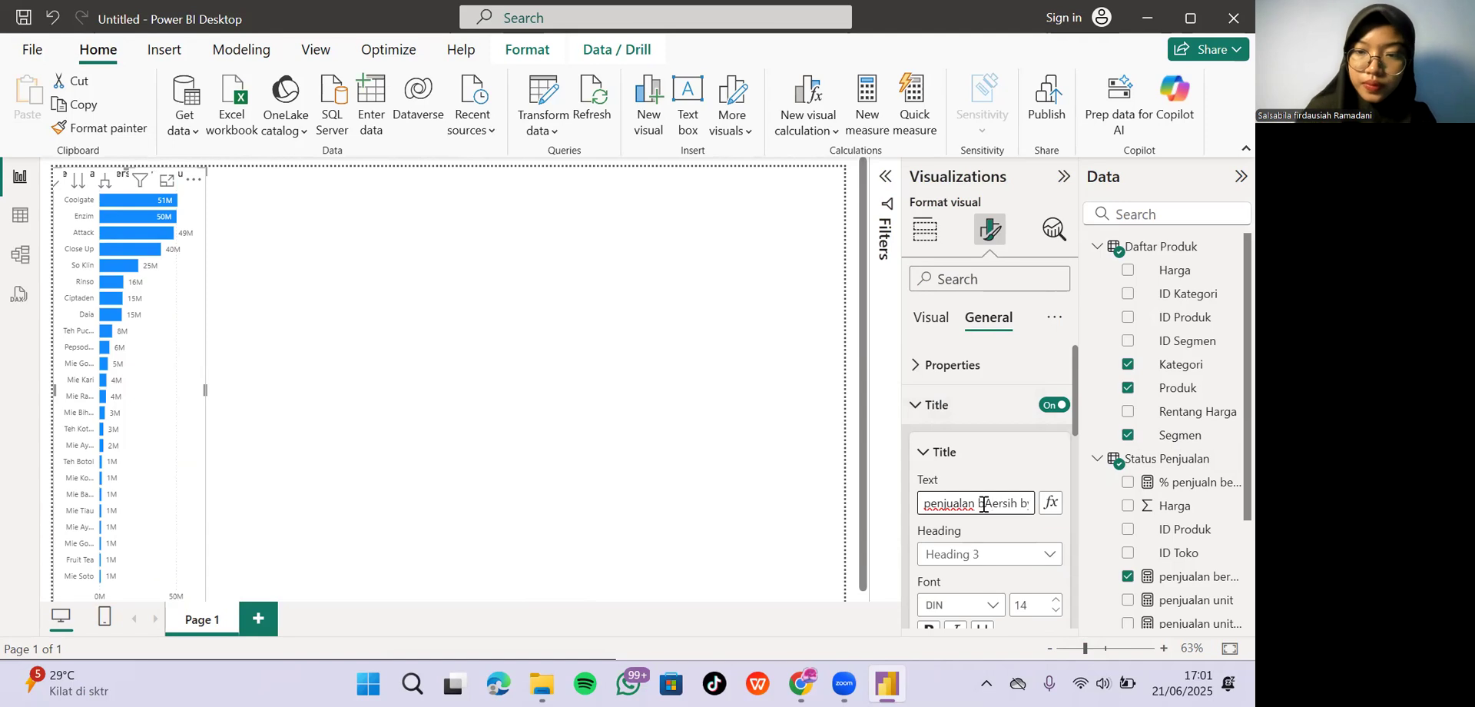
pyautogui.write('A')
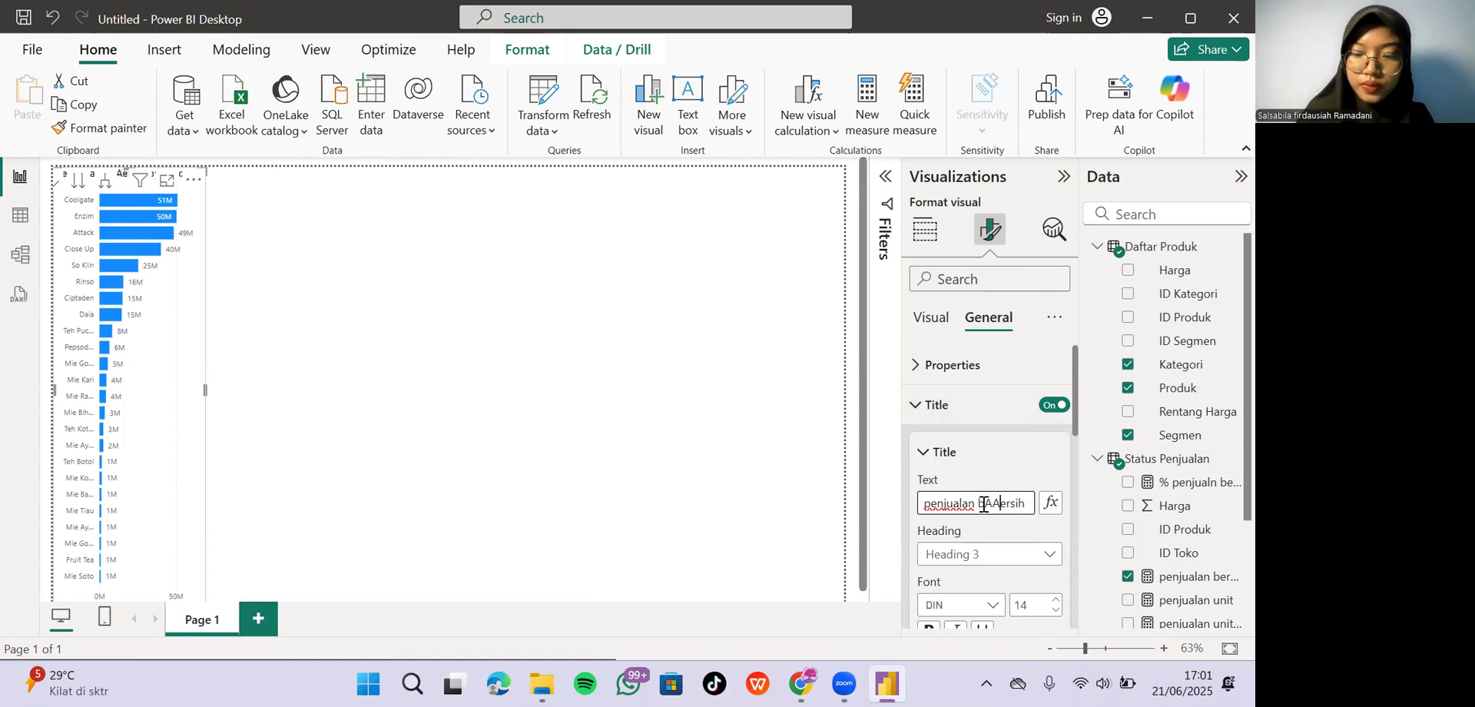
pyautogui.press('Right')
pyautogui.press('Right')
pyautogui.press('Right')
pyautogui.press('Right')
pyautogui.press('Right')
pyautogui.press('Right')
pyautogui.press('Right')
pyautogui.press('Right')
pyautogui.press('Right')
pyautogui.press('Right')
pyautogui.press('Right')
pyautogui.press('Right')
pyautogui.press('Right')
pyautogui.press('Right')
pyautogui.press('BackSpace')
pyautogui.press('BackSpace')
pyautogui.press('BackSpace')
pyautogui.press('BackSpace')
pyautogui.press('BackSpace')
pyautogui.press('BackSpace')
pyautogui.press('BackSpace')
pyautogui.press('BackSpace')
pyautogui.press('BackSpace')
pyautogui.press('BackSpace')
pyautogui.press('BackSpace')
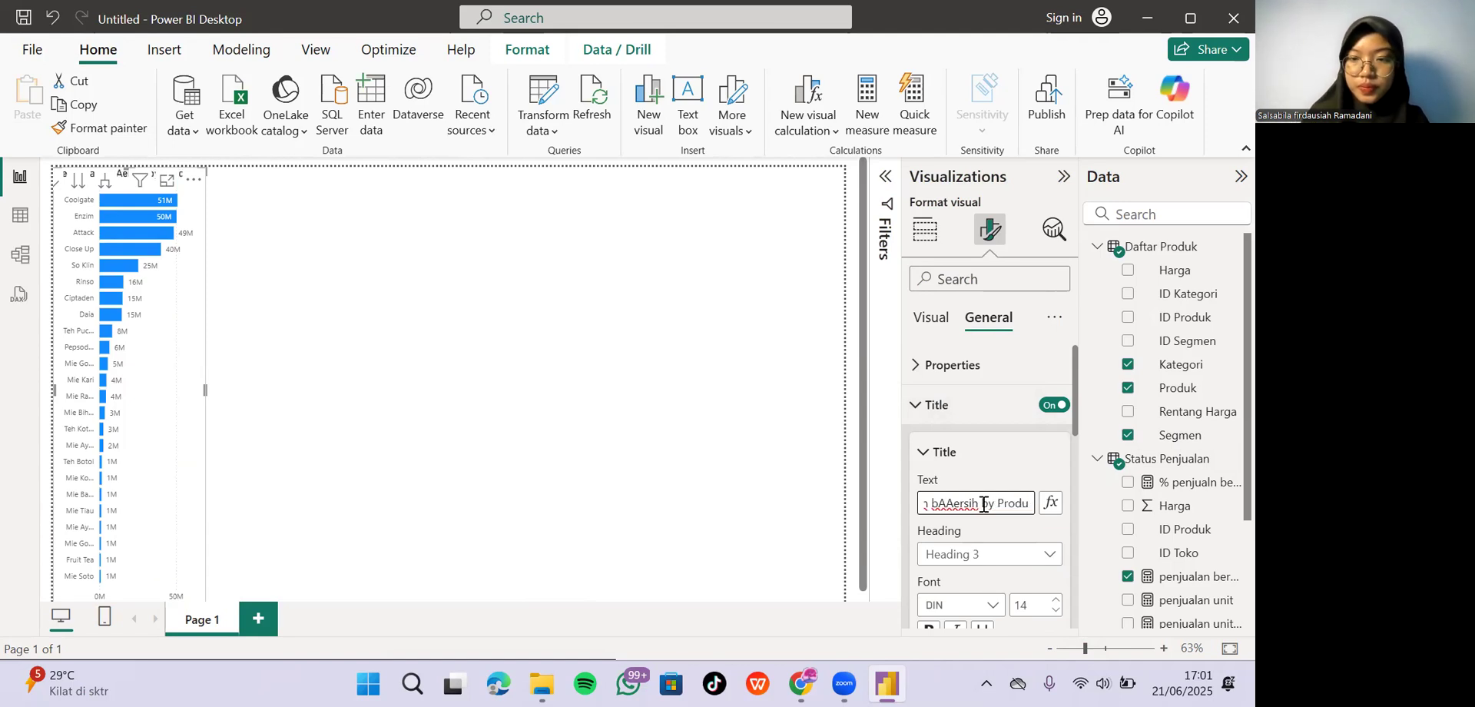
pyautogui.press('BackSpace')
pyautogui.press('BackSpace')
pyautogui.press('BackSpace')
pyautogui.press('BackSpace')
pyautogui.press('BackSpace')
pyautogui.press('BackSpace')
pyautogui.press('BackSpace')
pyautogui.press('BackSpace')
pyautogui.press('BackSpace')
pyautogui.press('BackSpace')
pyautogui.press('BackSpace')
pyautogui.press('BackSpace')
pyautogui.press('BackSpace')
pyautogui.press('BackSpace')
pyautogui.press('BackSpace')
pyautogui.press('BackSpace')
pyautogui.press('BackSpace')
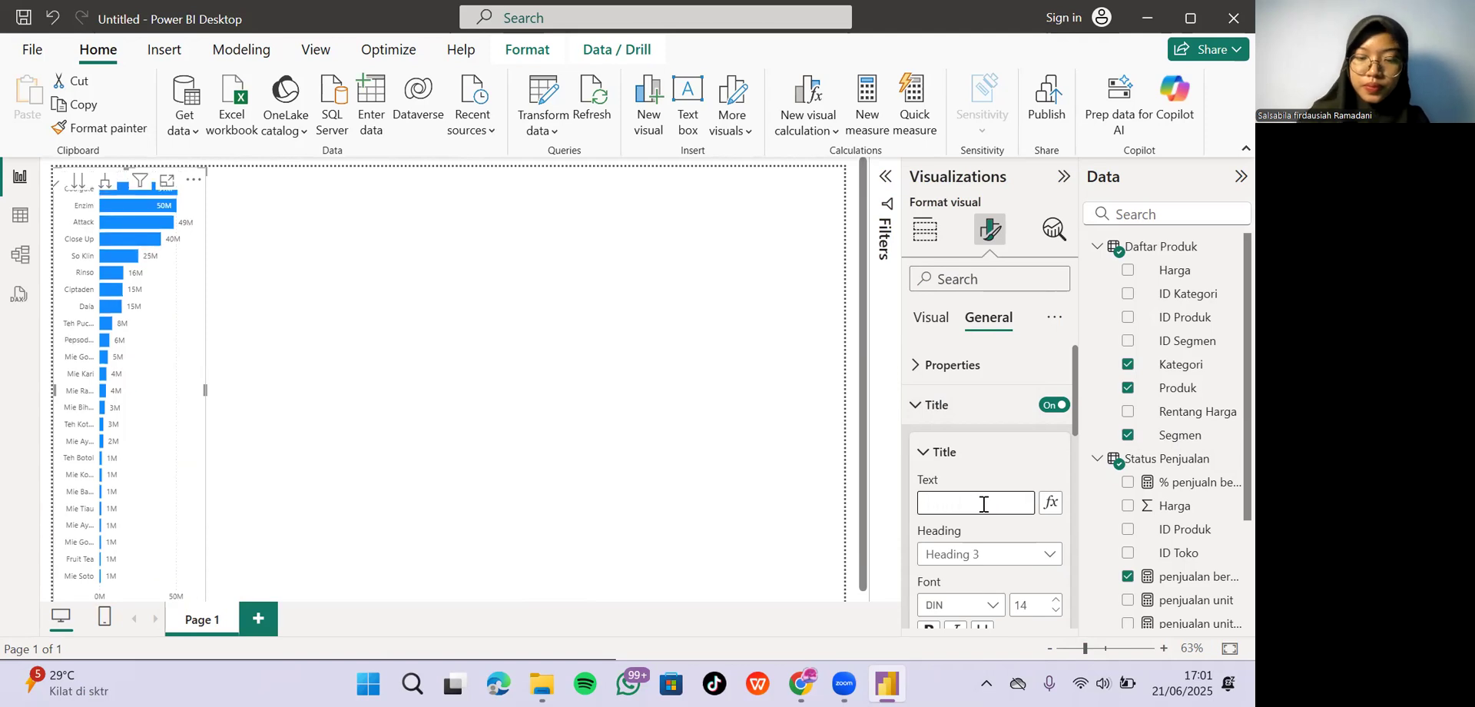
pyautogui.hotkey('ctrl', 'v')
pyautogui.press('Return')
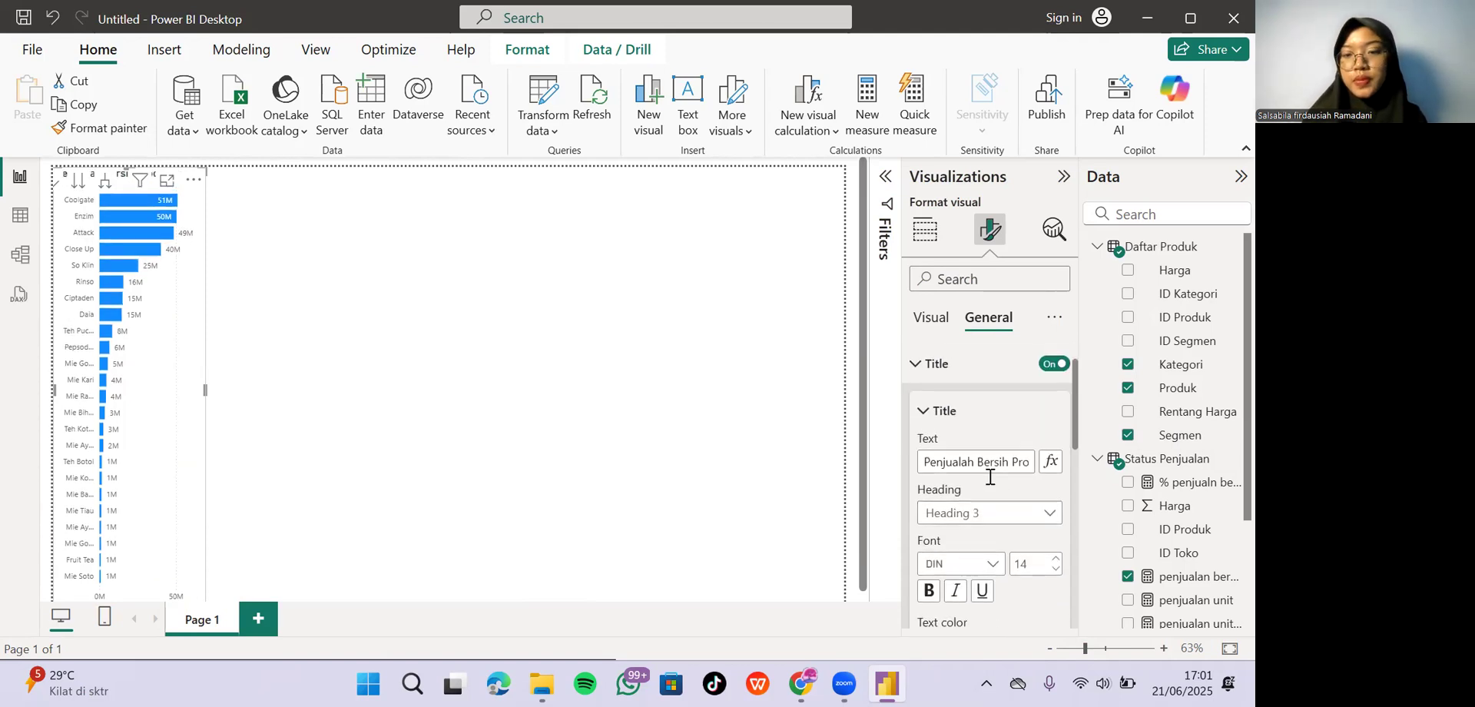
# Set the bar color of all categories in the bar chart to the darkest shade of the theme pink.
pyautogui.scroll(-3, 990, 484)
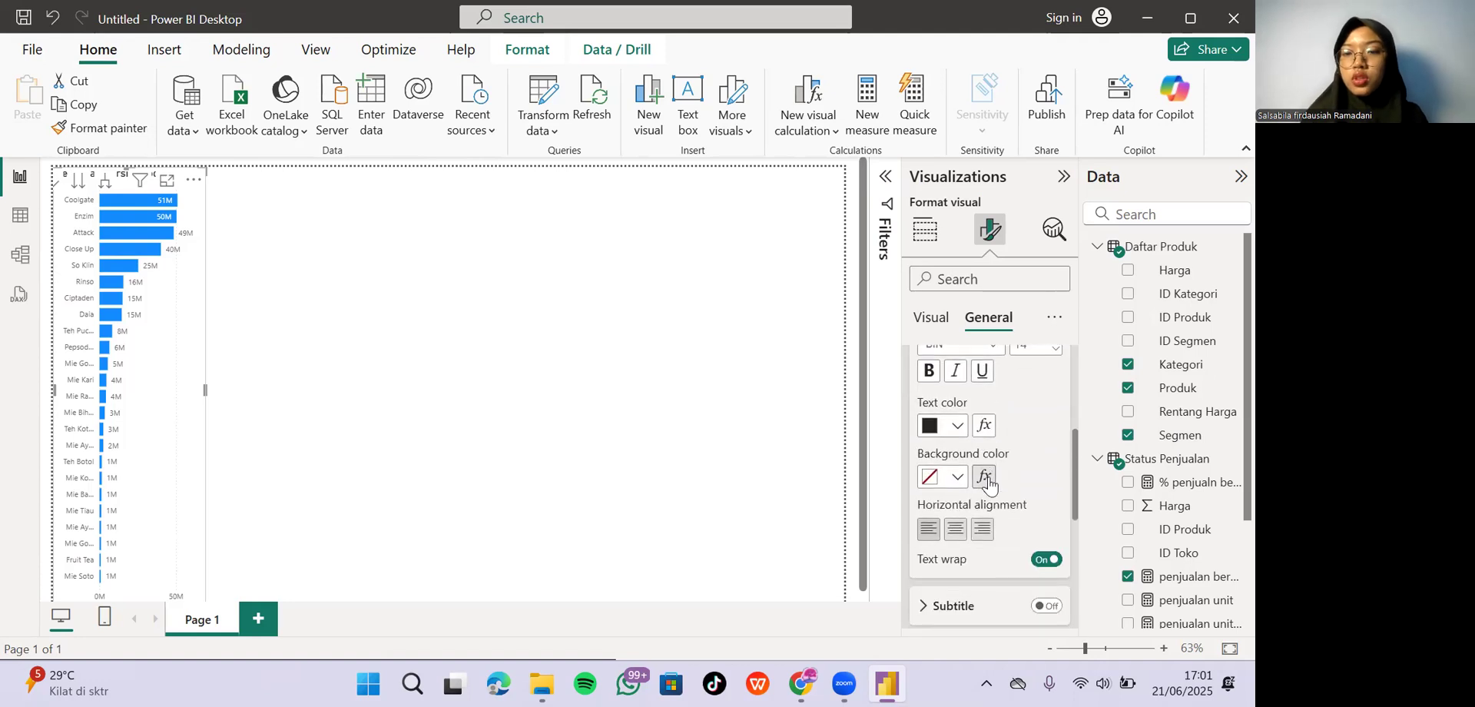
pyautogui.click(931, 318)
pyautogui.click(981, 323)
pyautogui.scroll(-5, 974, 412)
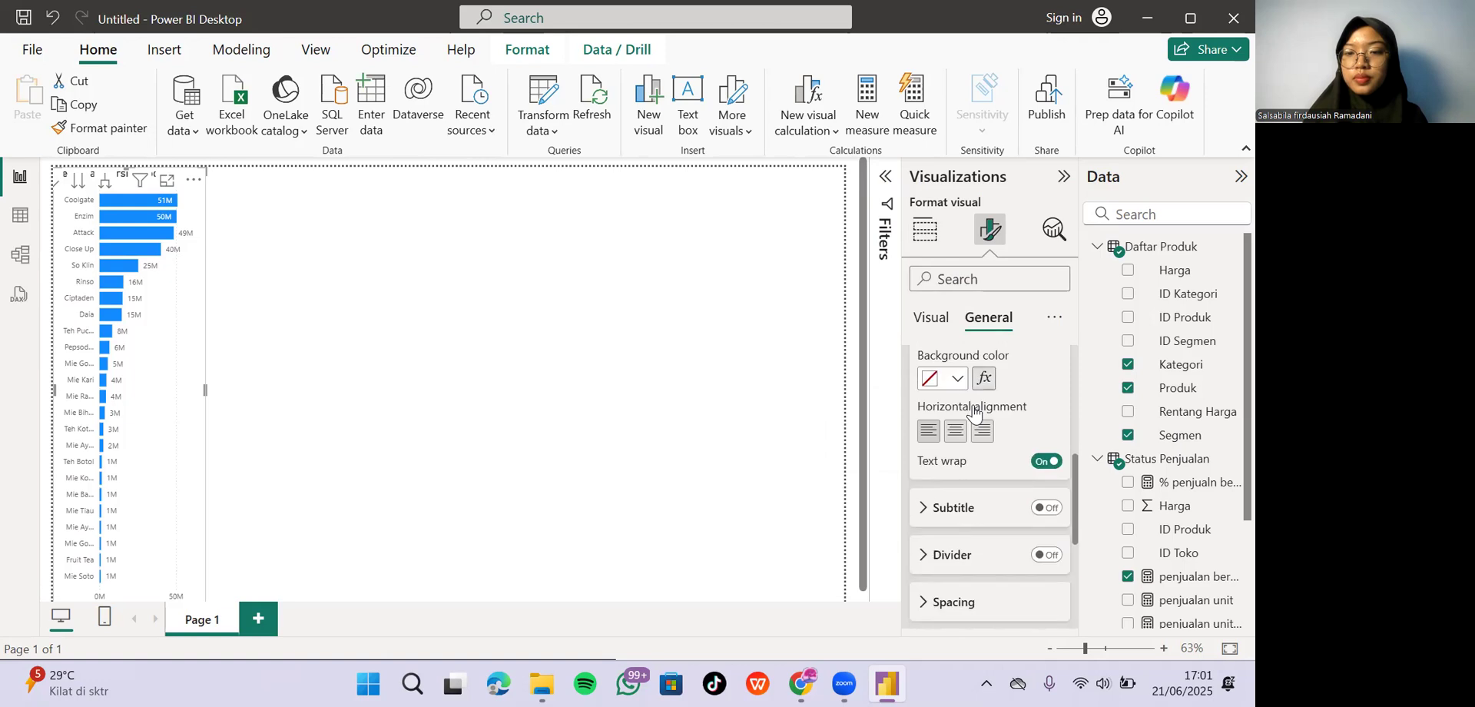
pyautogui.scroll(5, 974, 413)
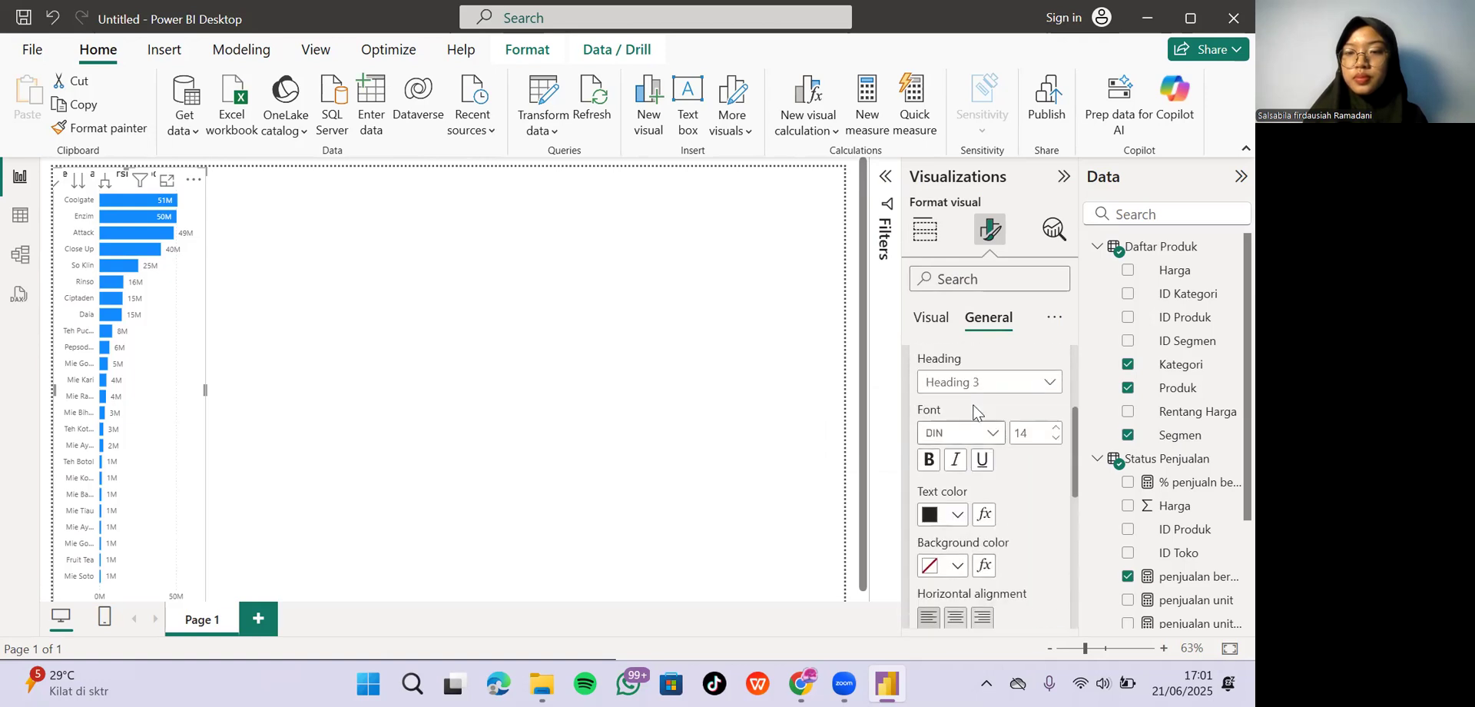
pyautogui.click(939, 326)
pyautogui.scroll(-10, 986, 592)
pyautogui.scroll(-10, 986, 591)
pyautogui.scroll(-3, 987, 592)
pyautogui.click(943, 487)
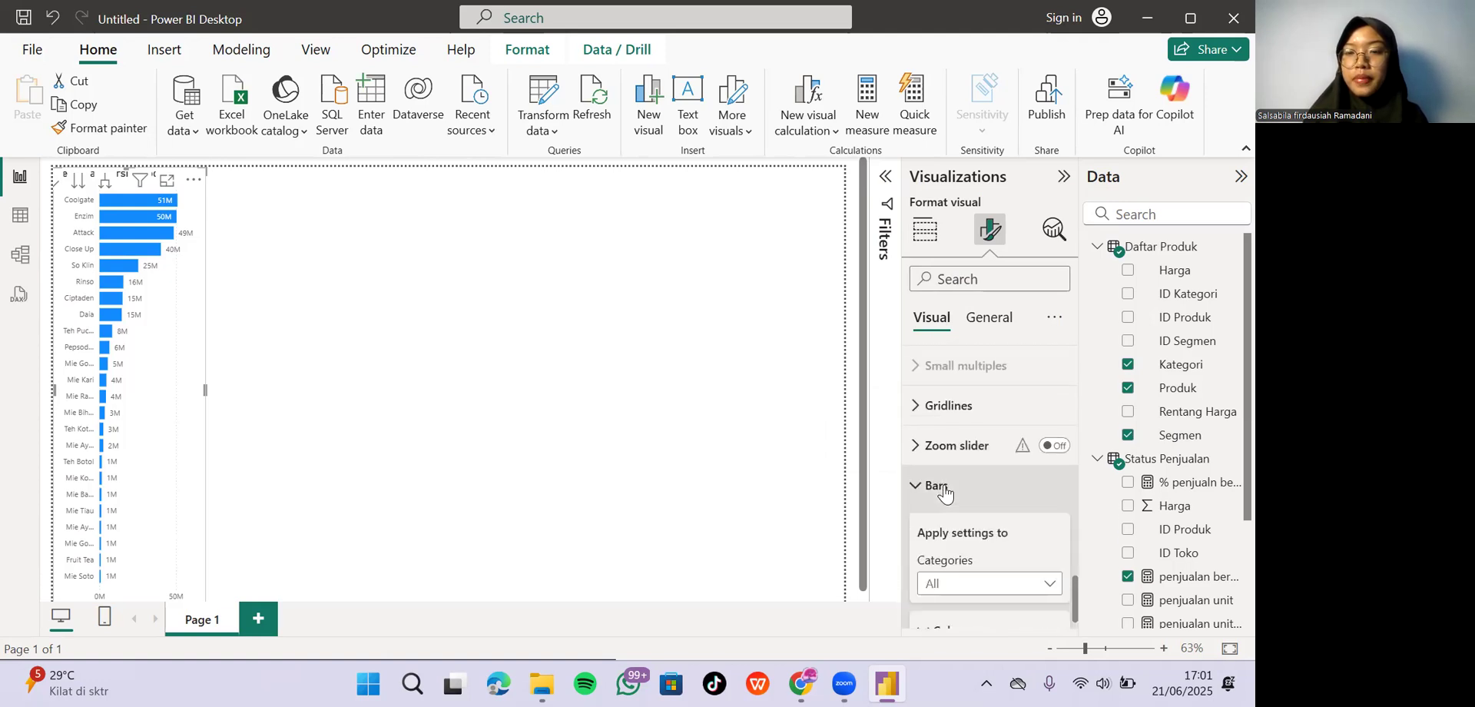
pyautogui.scroll(-3, 968, 553)
pyautogui.click(957, 548)
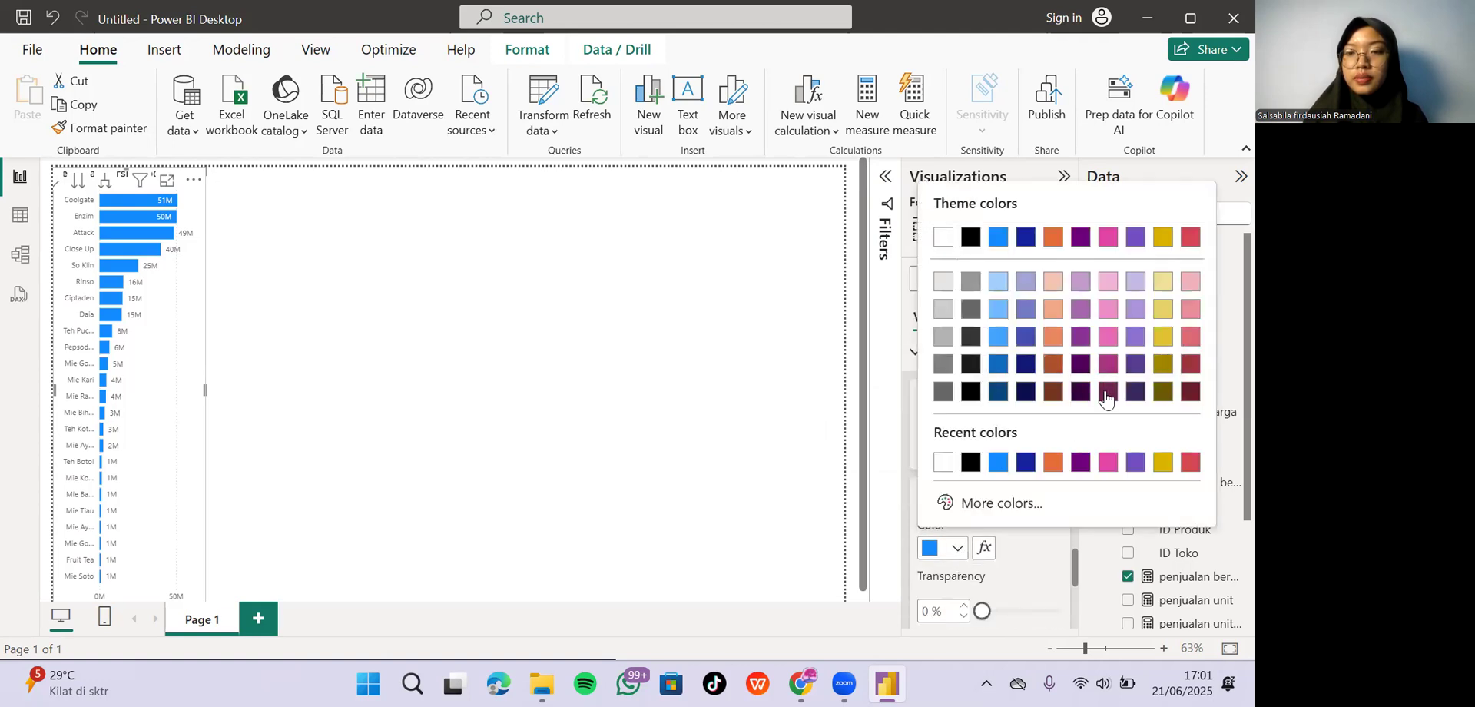
pyautogui.click(1106, 392)
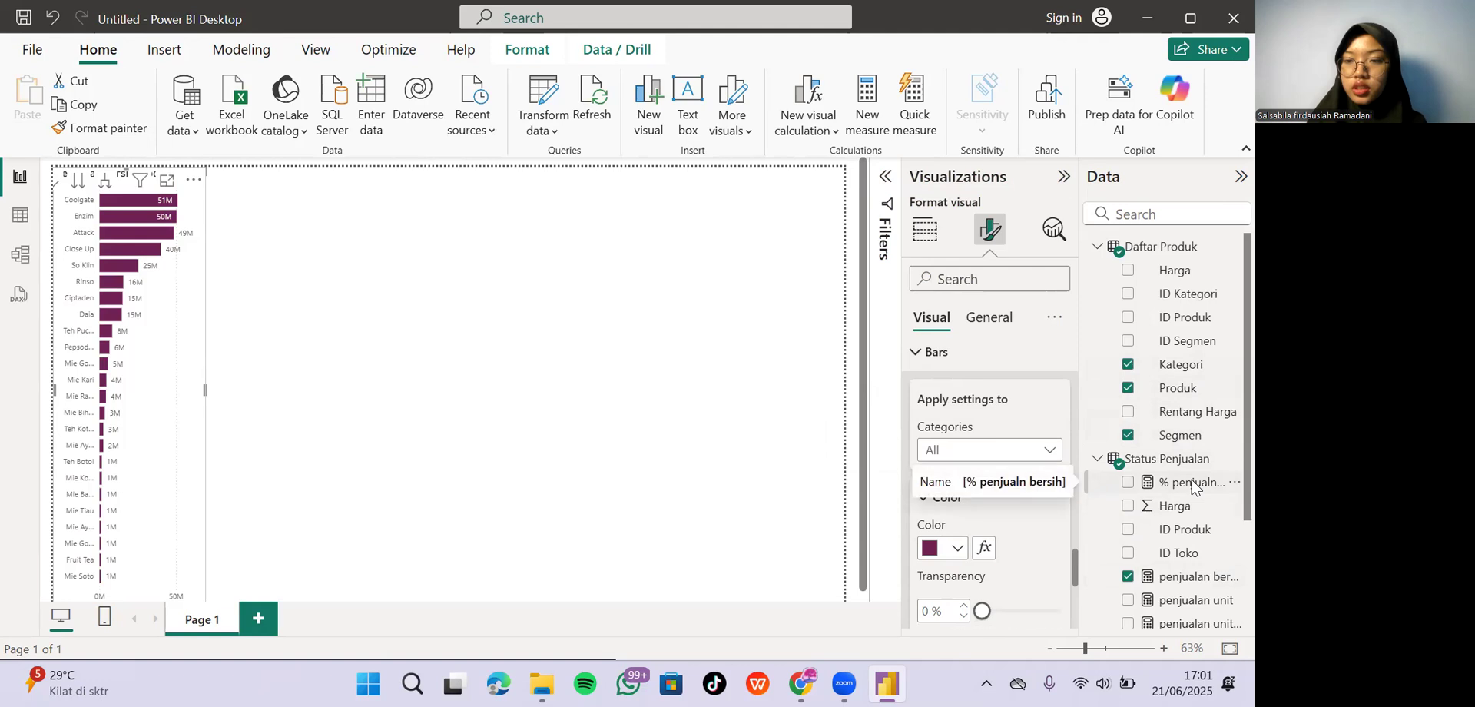
# Format the penjualan bersih measure in the Status Penjualan table as currency using Rp Indonesian (Indonesia).
pyautogui.scroll(-1, 1197, 499)
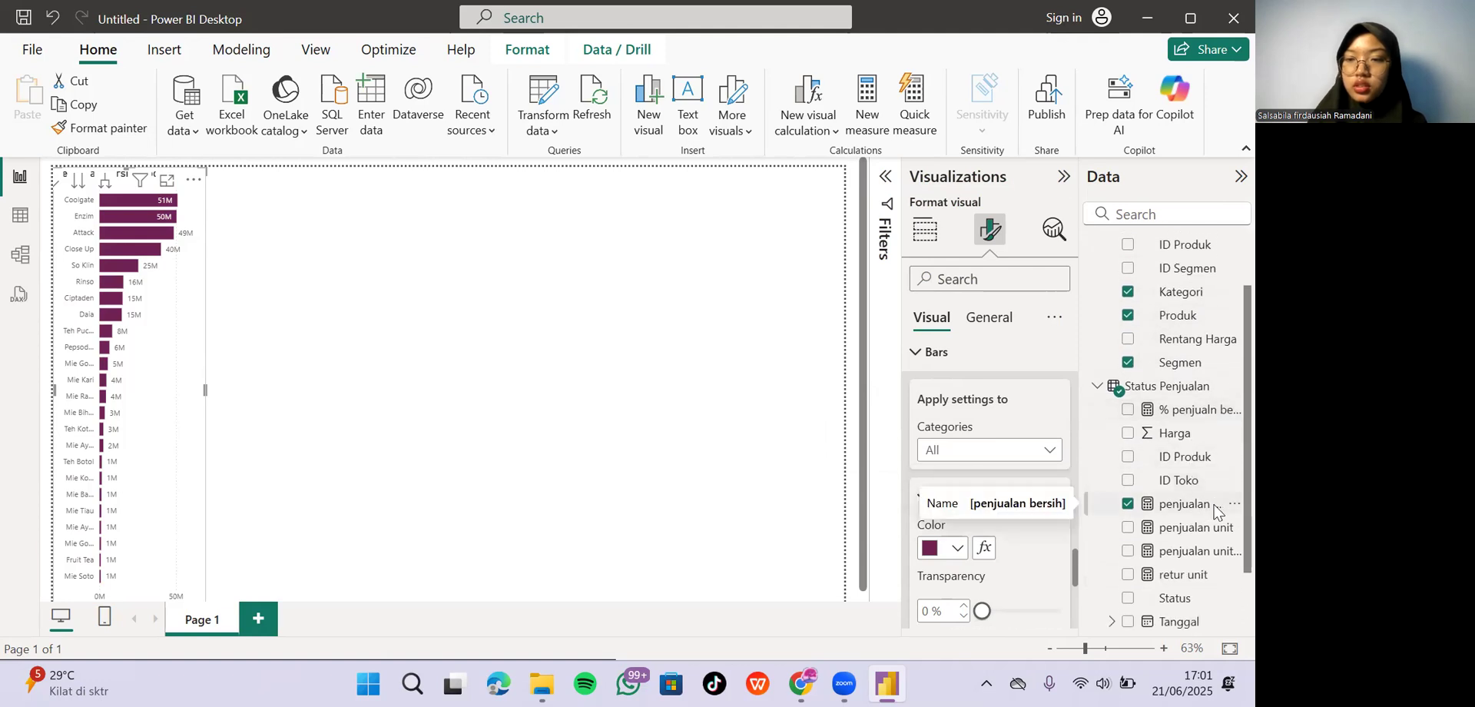
pyautogui.click(1214, 507)
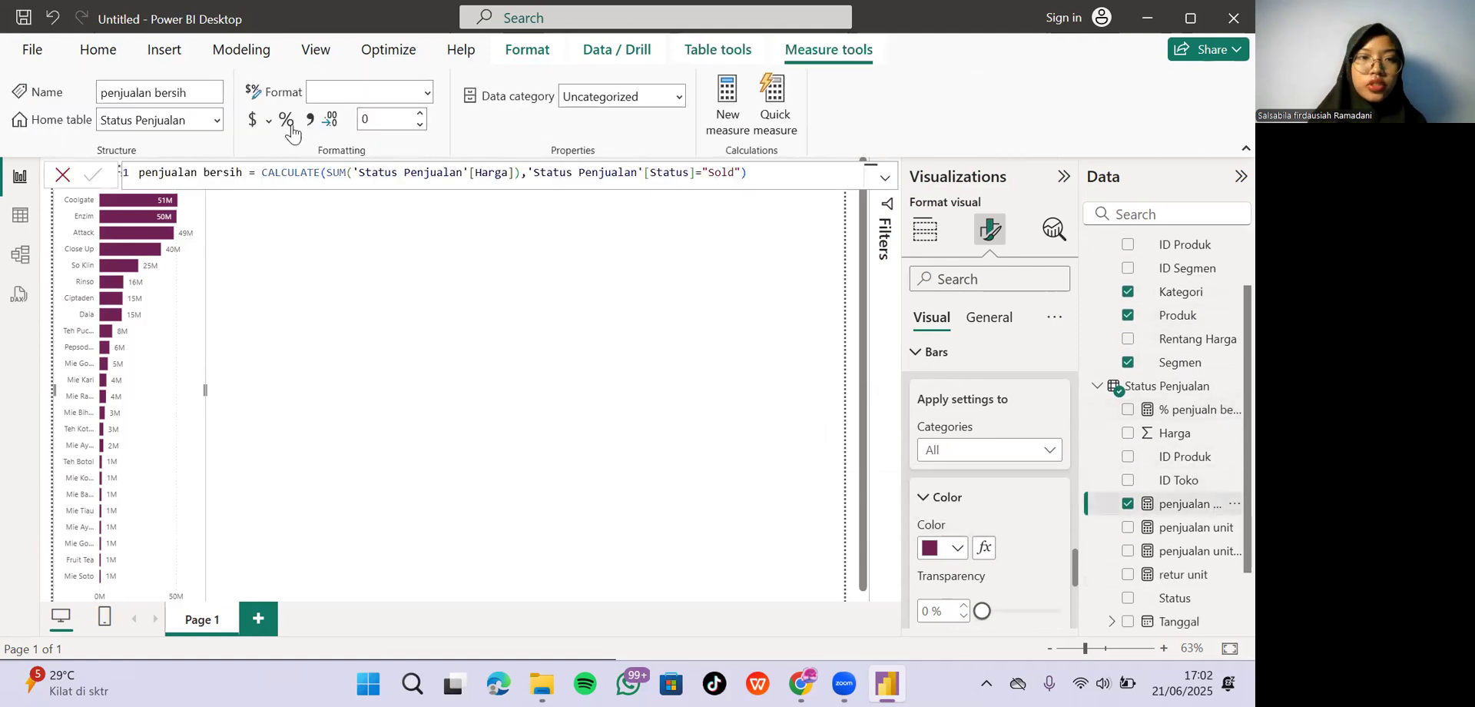
pyautogui.click(265, 122)
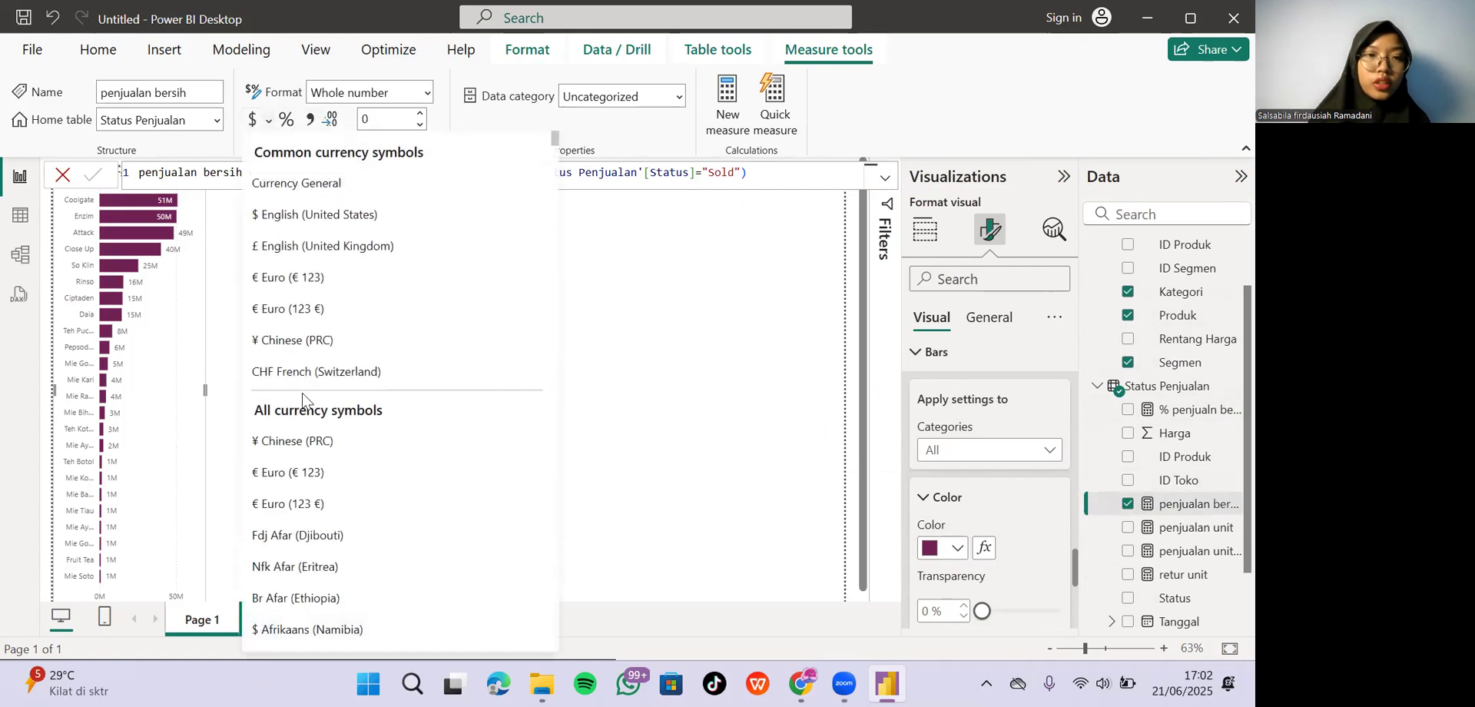
pyautogui.scroll(-10, 302, 393)
pyautogui.scroll(-20, 302, 393)
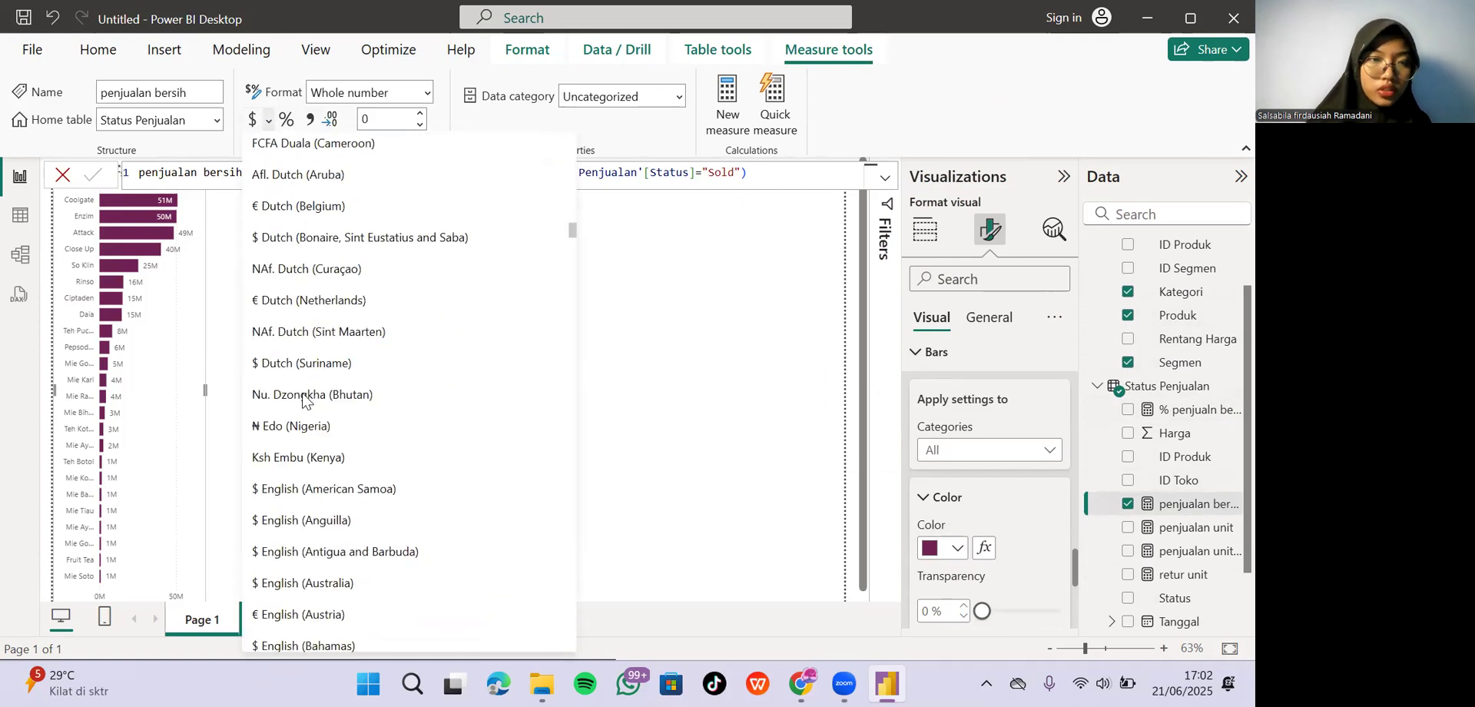
pyautogui.scroll(-20, 302, 395)
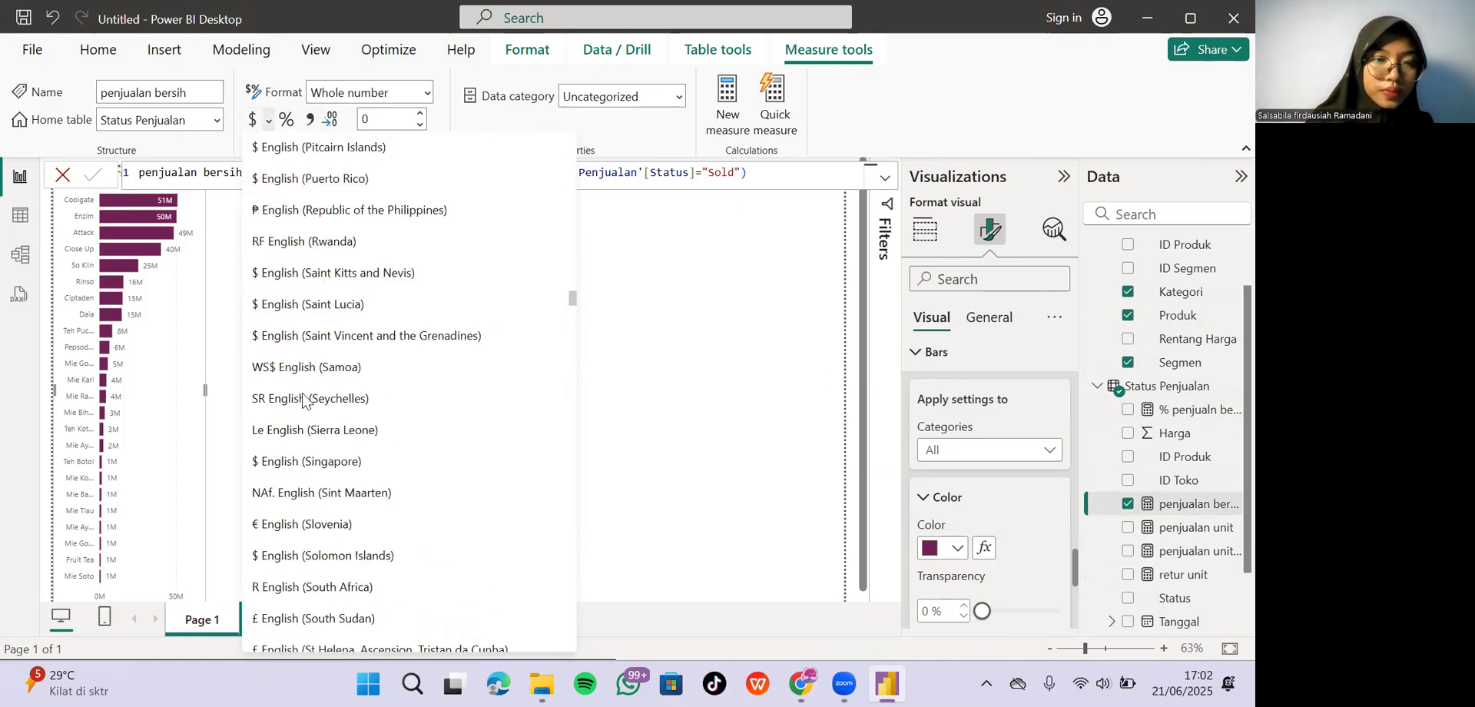
pyautogui.scroll(-20, 302, 395)
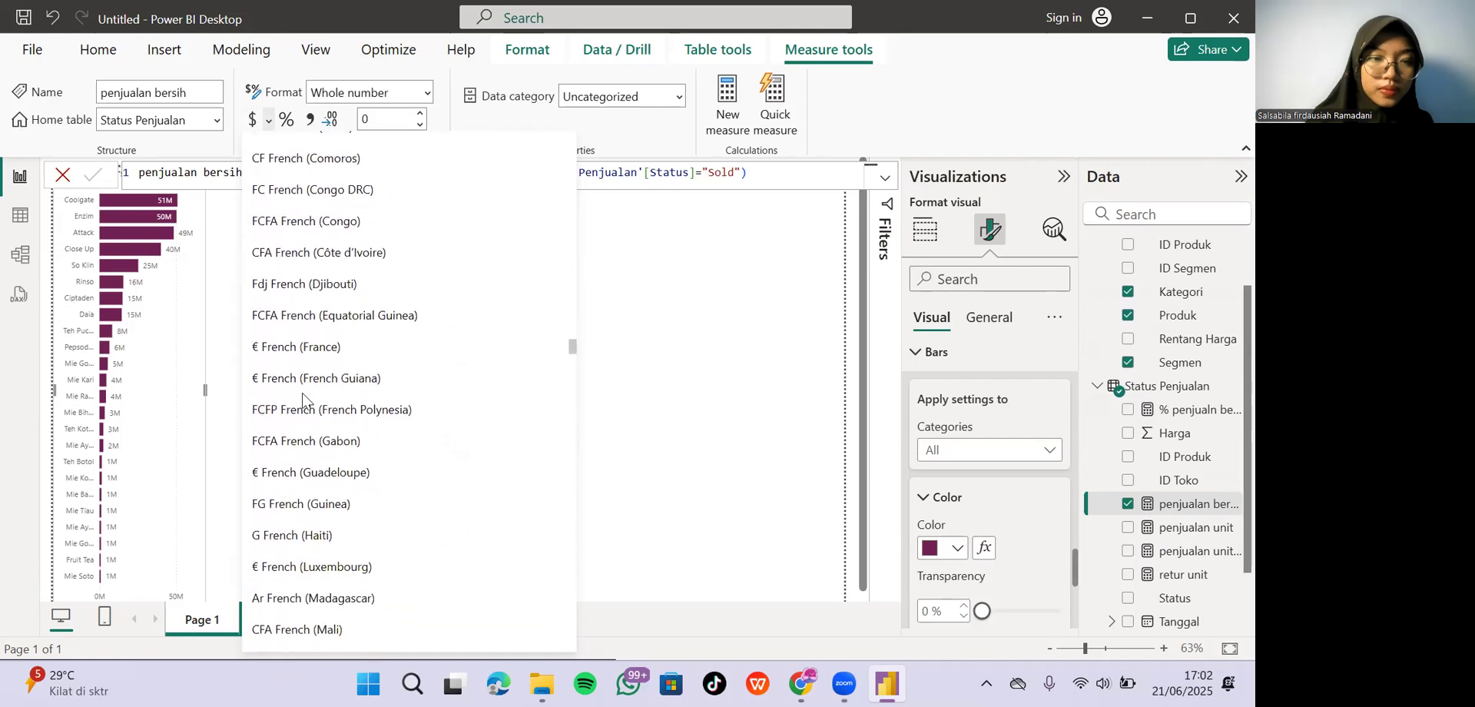
pyautogui.scroll(-5, 302, 396)
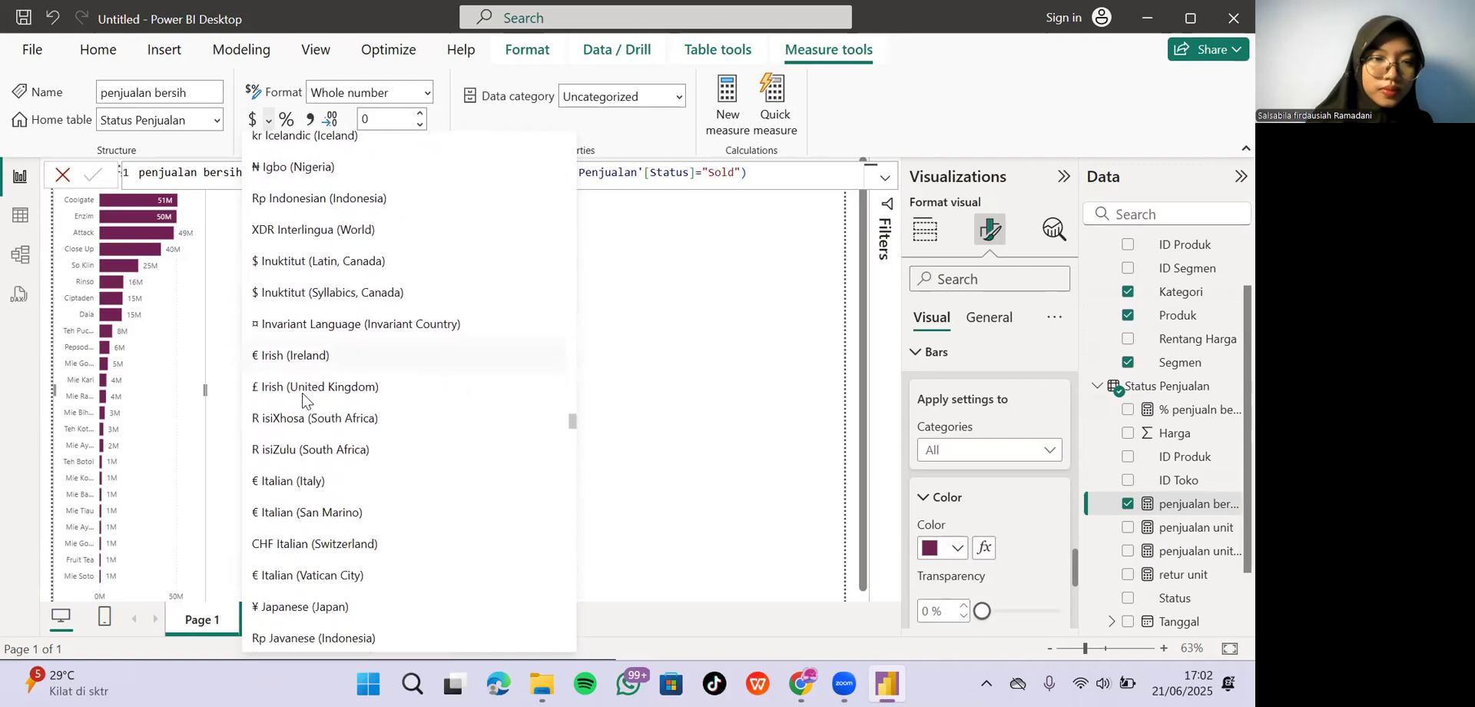
pyautogui.scroll(-3, 302, 396)
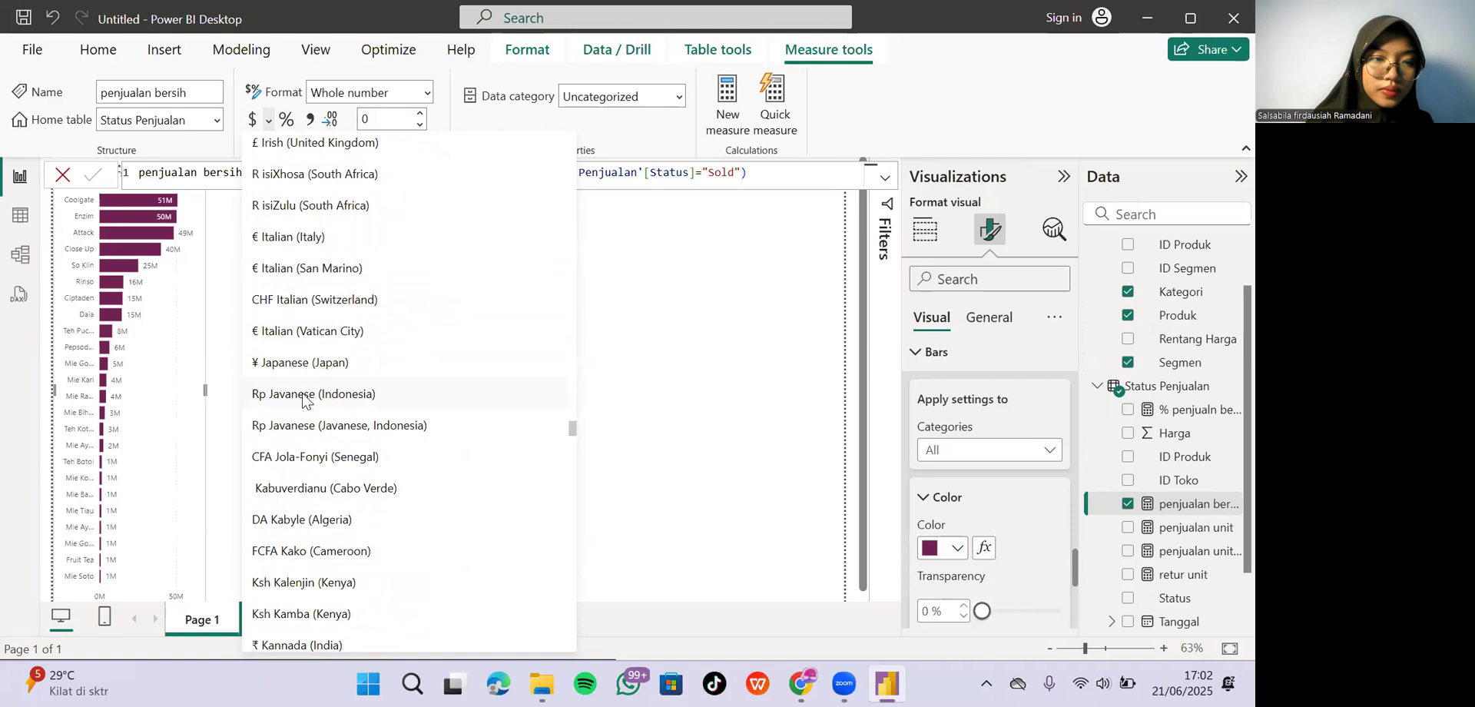
pyautogui.scroll(5, 316, 238)
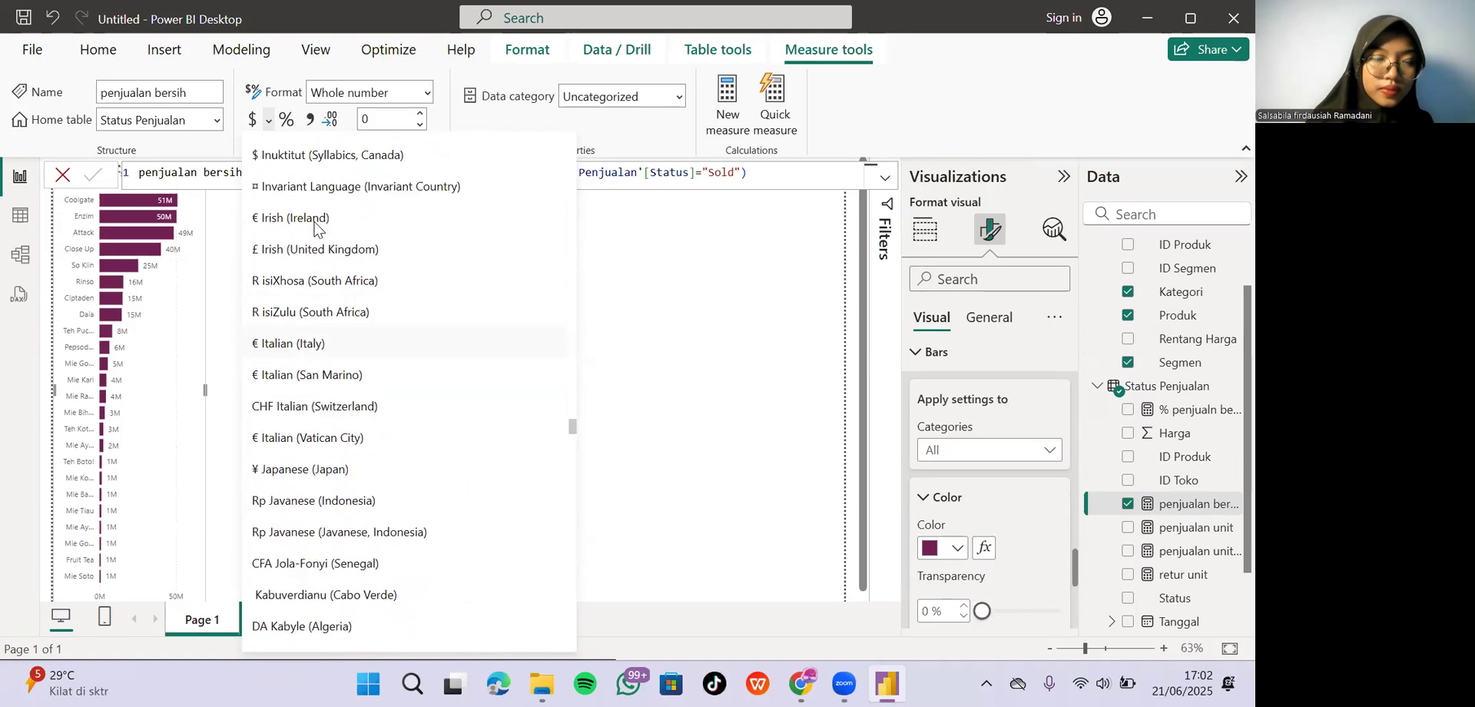
pyautogui.scroll(2, 316, 229)
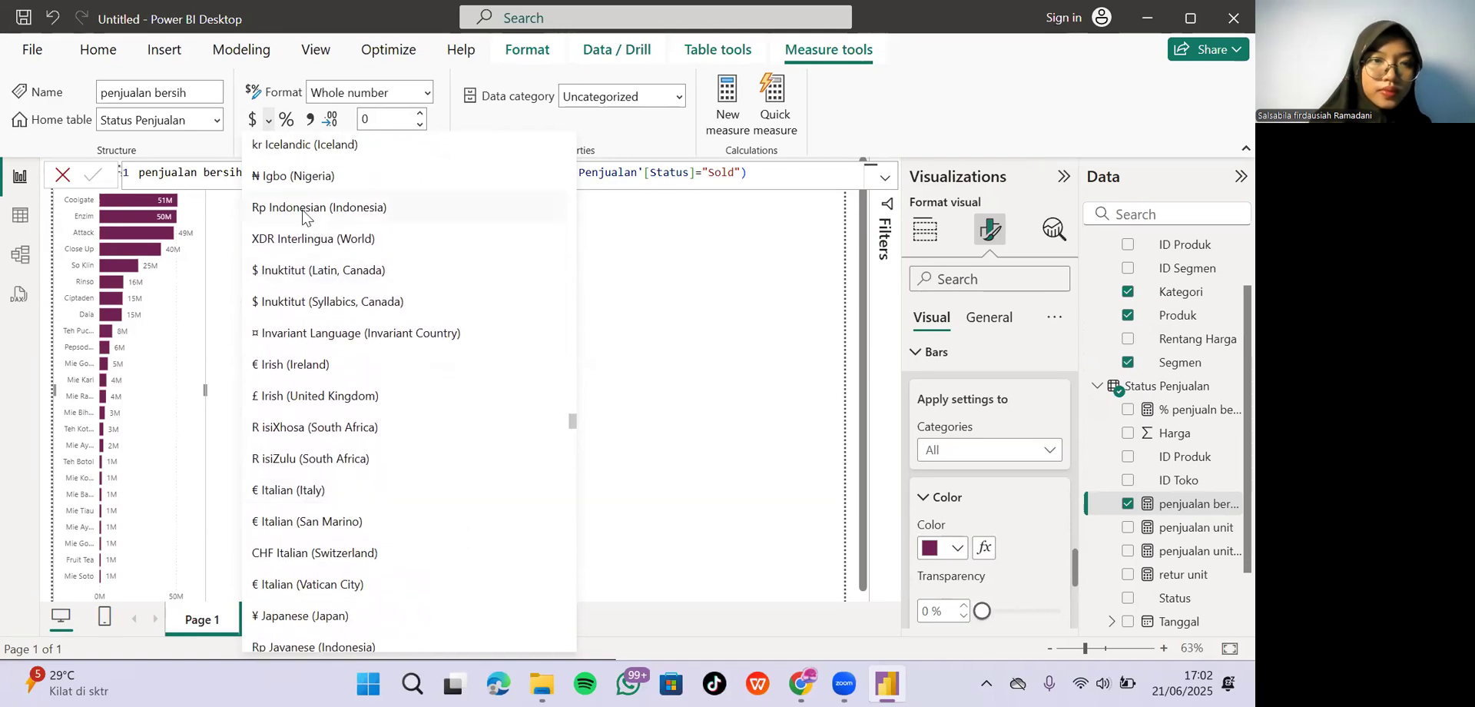
pyautogui.click(301, 215)
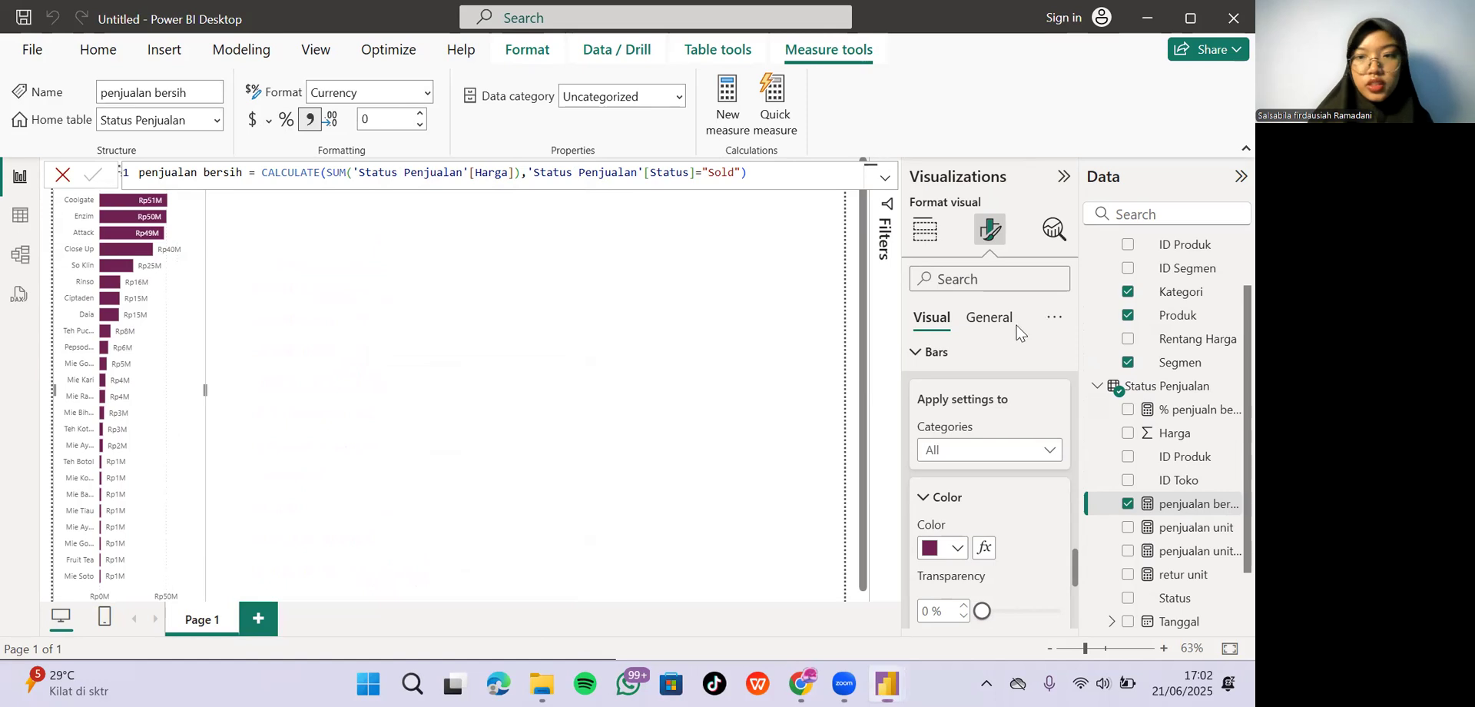
# Find the display units setting with the search text "dis" and set the bar chart's data label values to None.
pyautogui.click(964, 279)
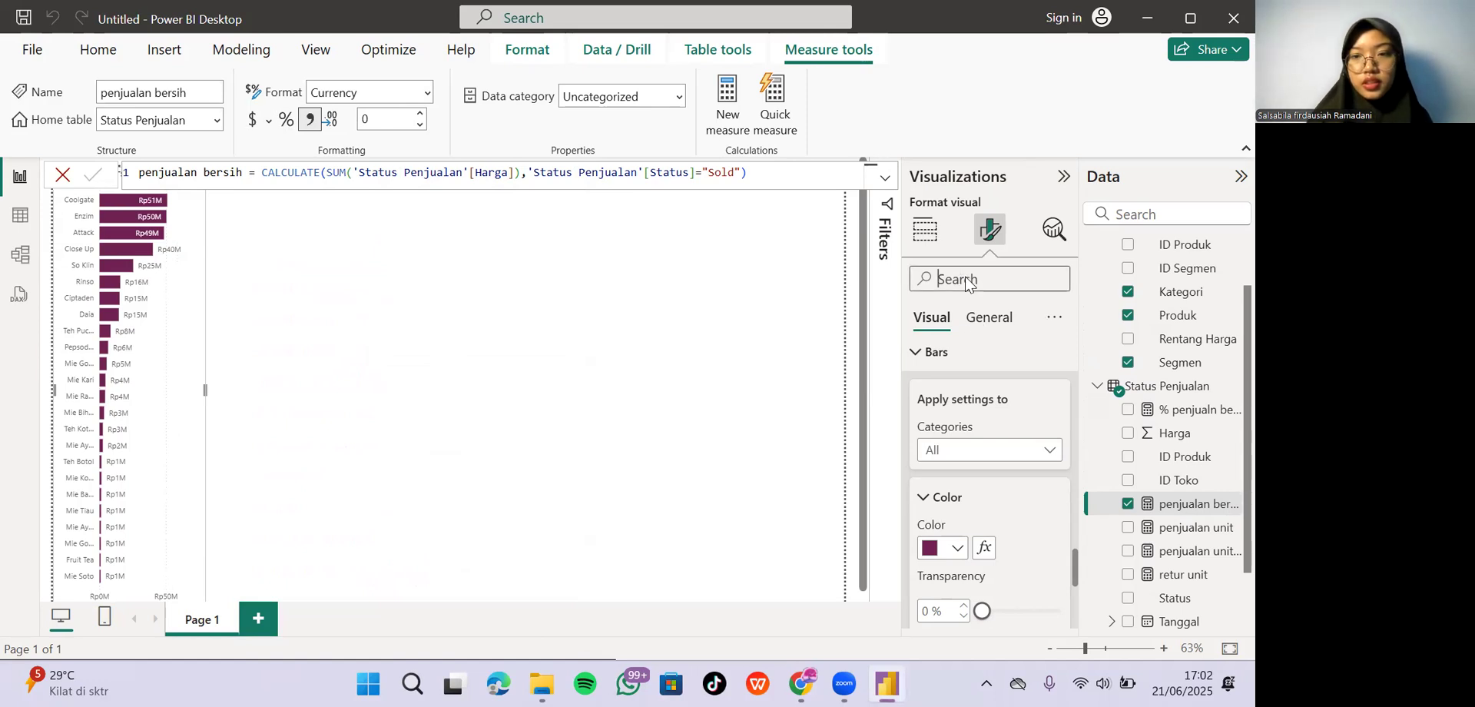
pyautogui.write('d')
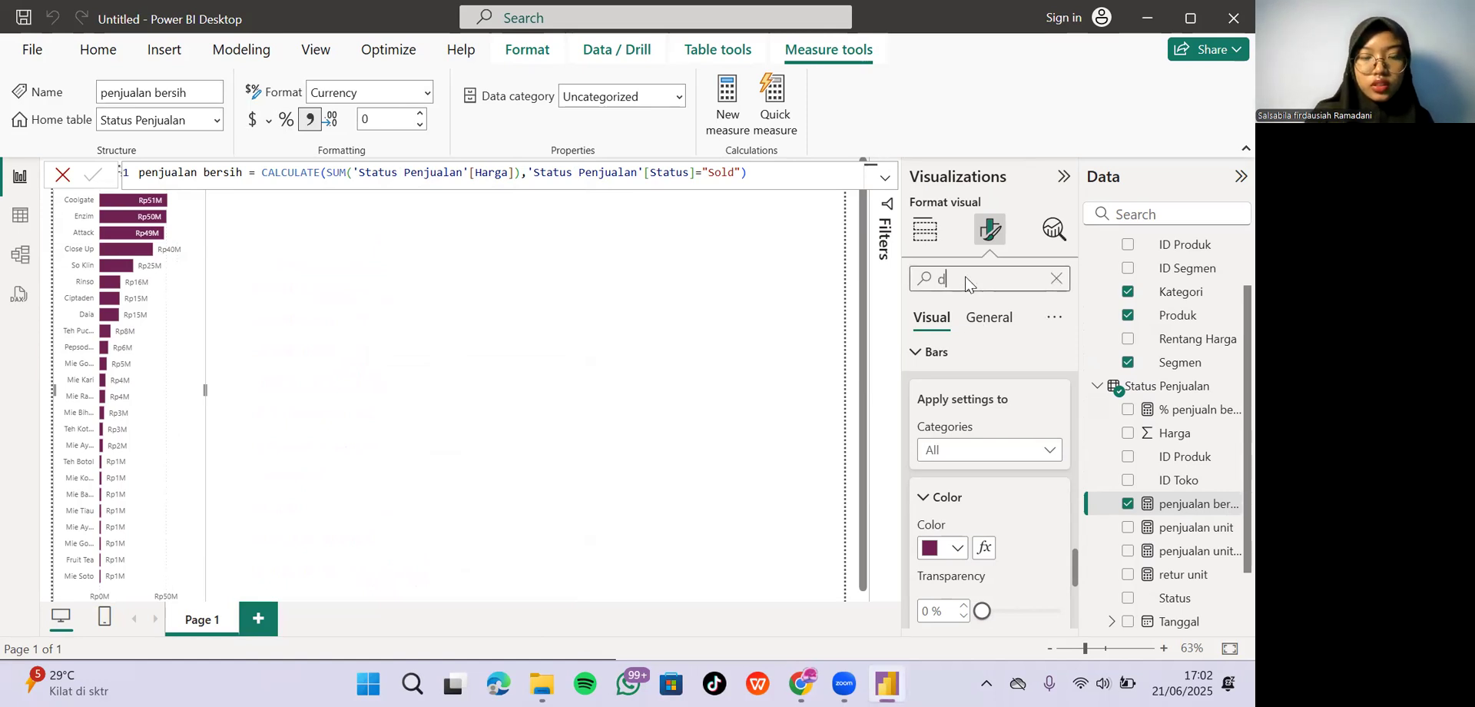
pyautogui.write('is')
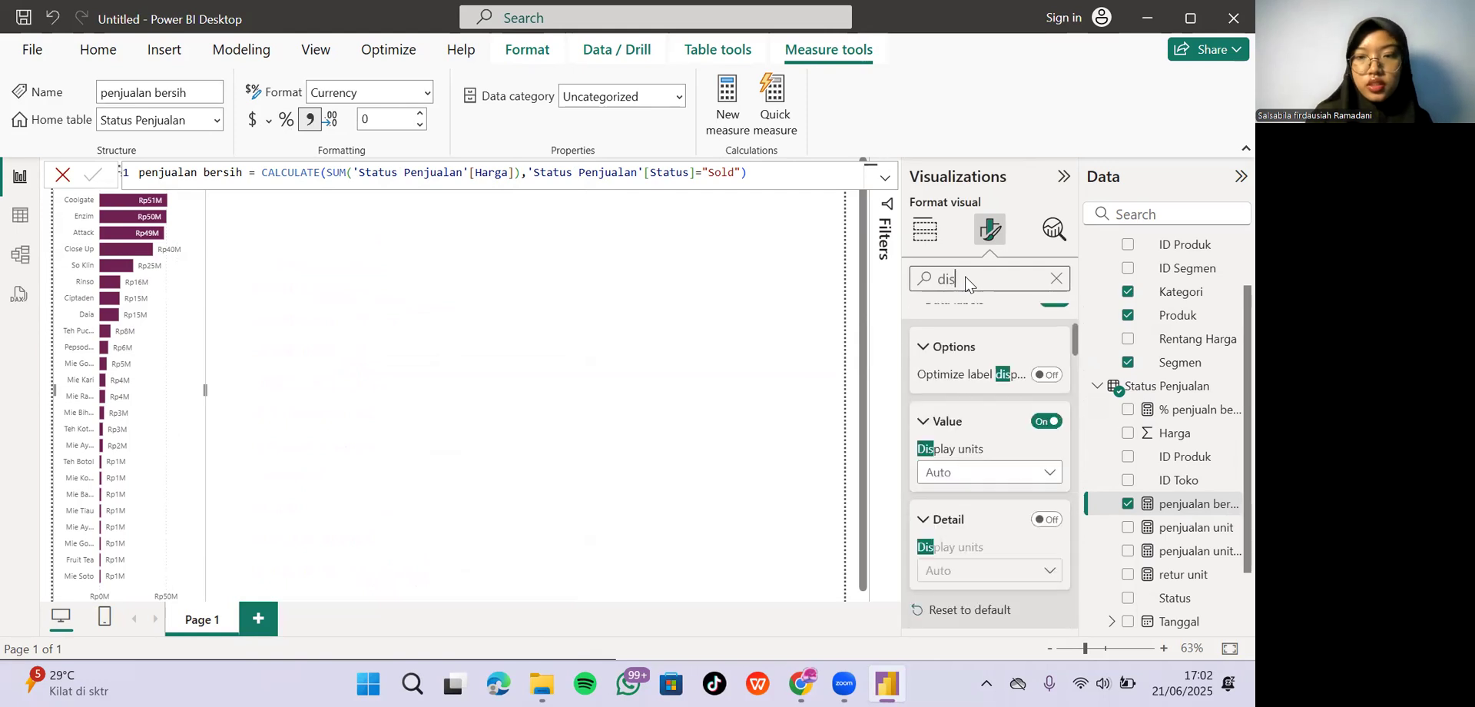
pyautogui.click(1032, 471)
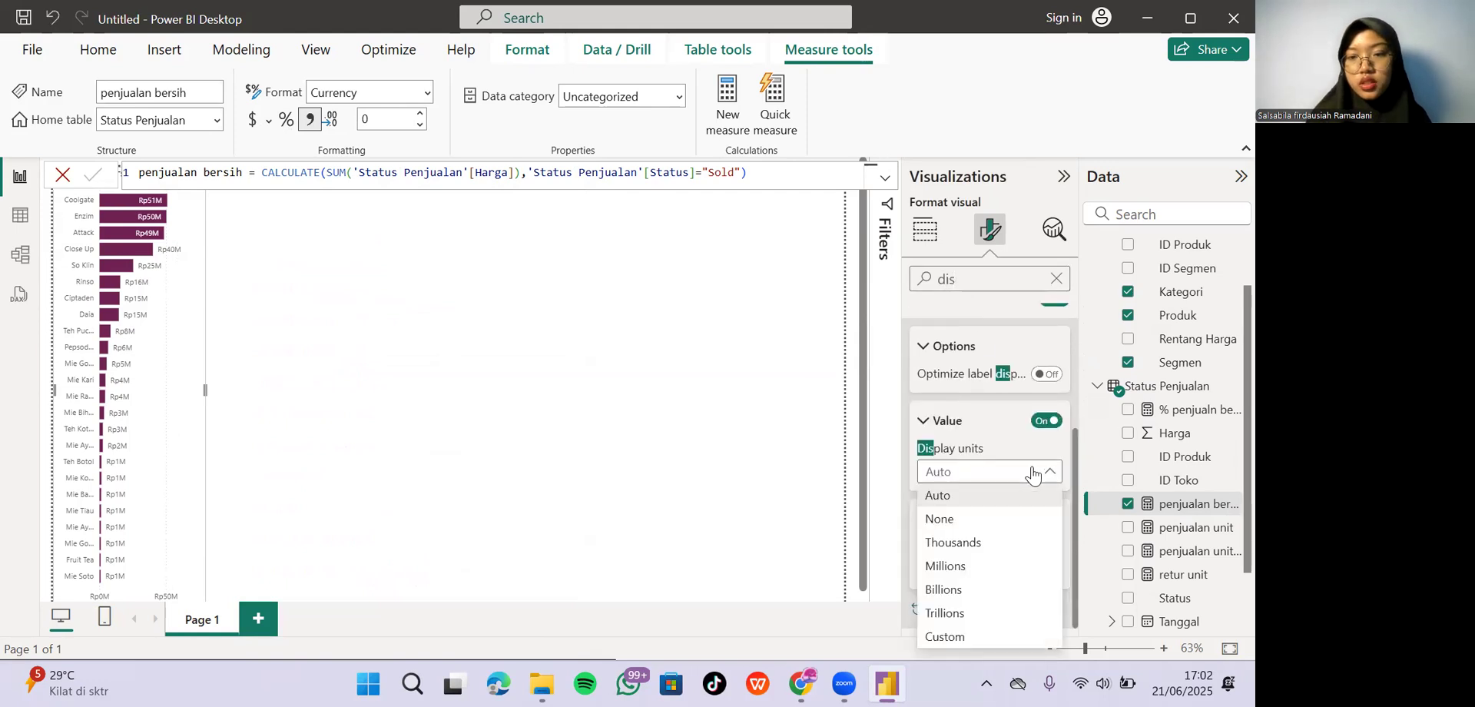
pyautogui.click(1010, 520)
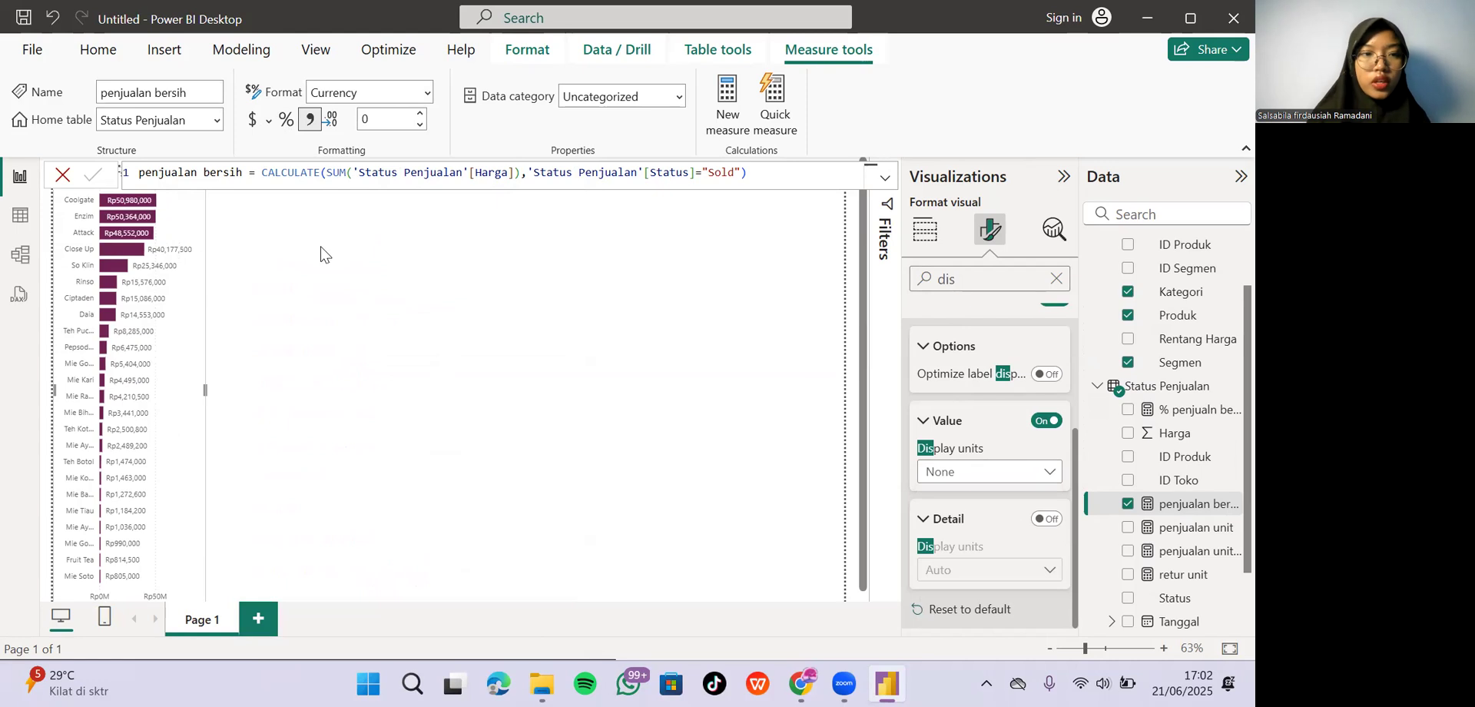
# Insert a funnel chart beside the bar chart with Store as its category and penjualan bersih as its values.
pyautogui.click(313, 374)
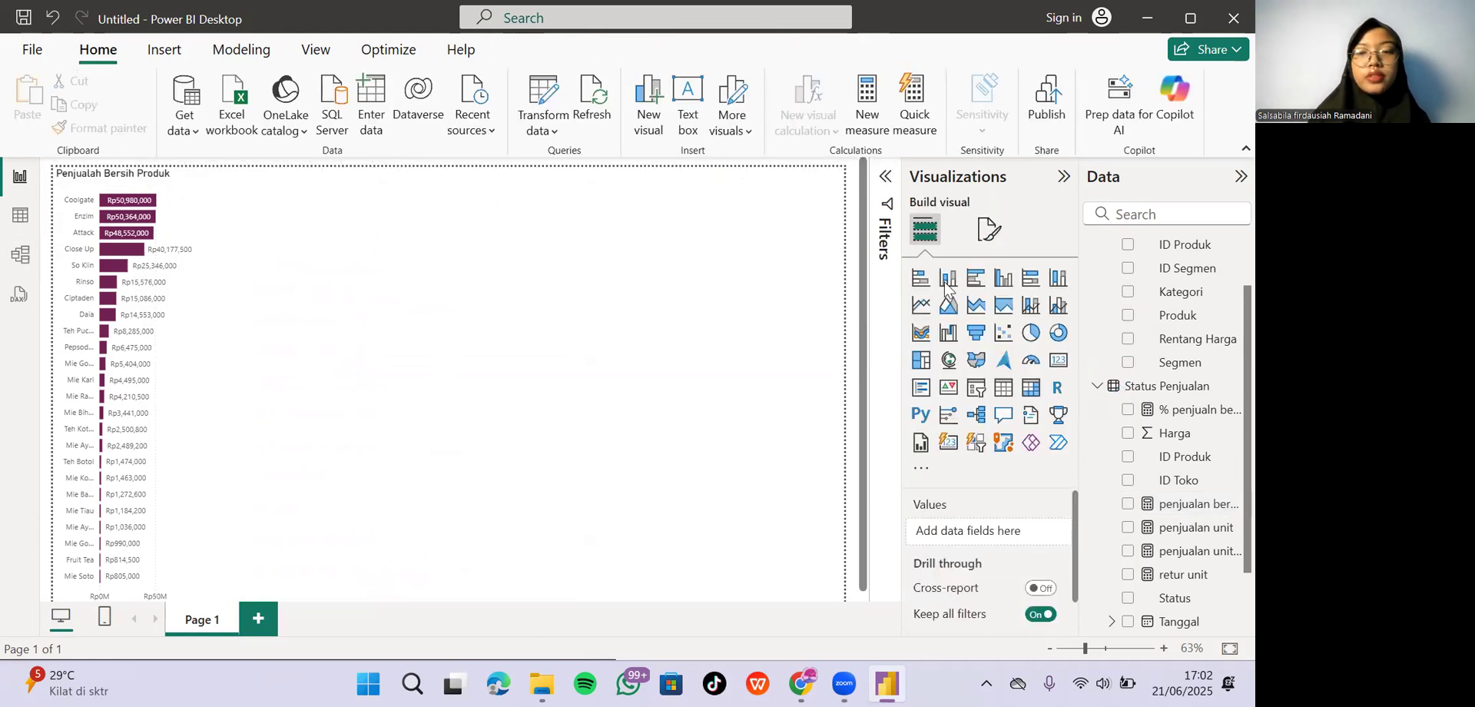
pyautogui.click(976, 334)
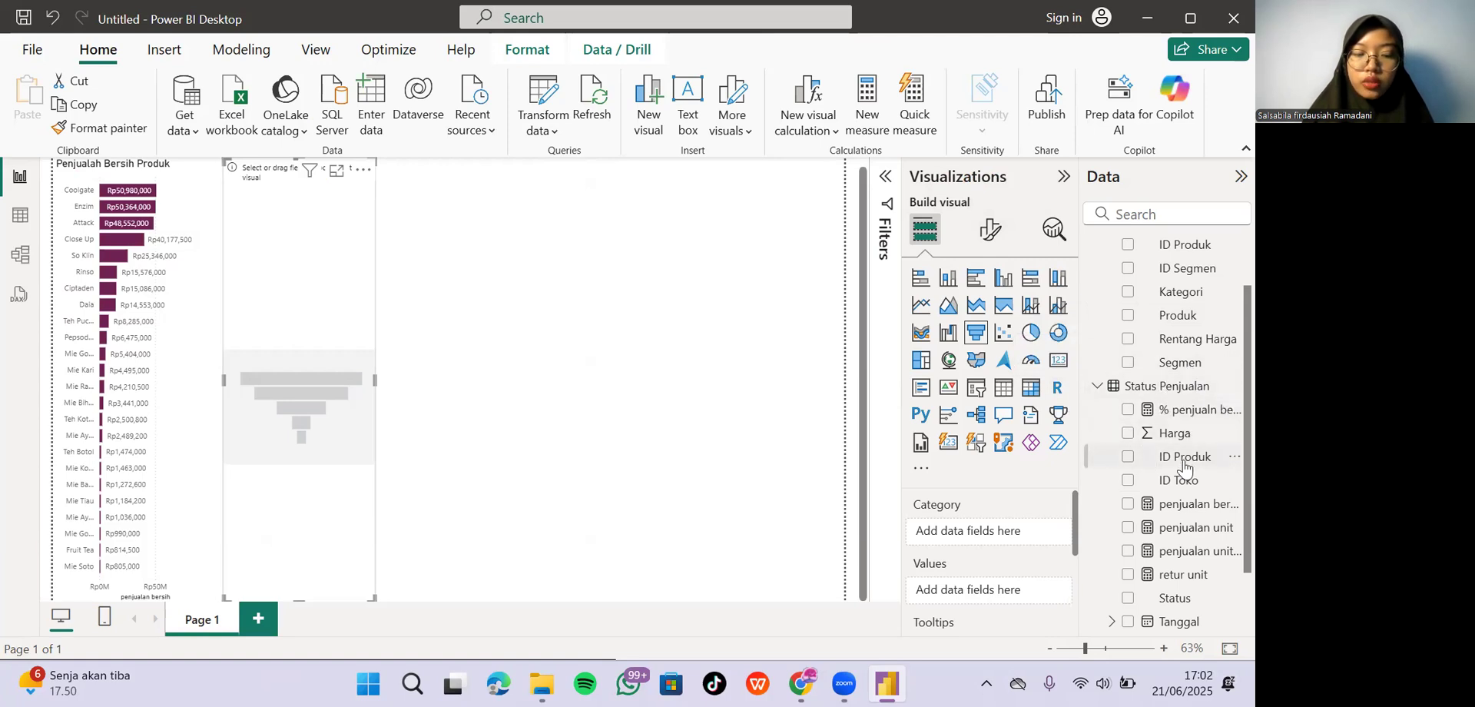
pyautogui.scroll(-2, 1184, 461)
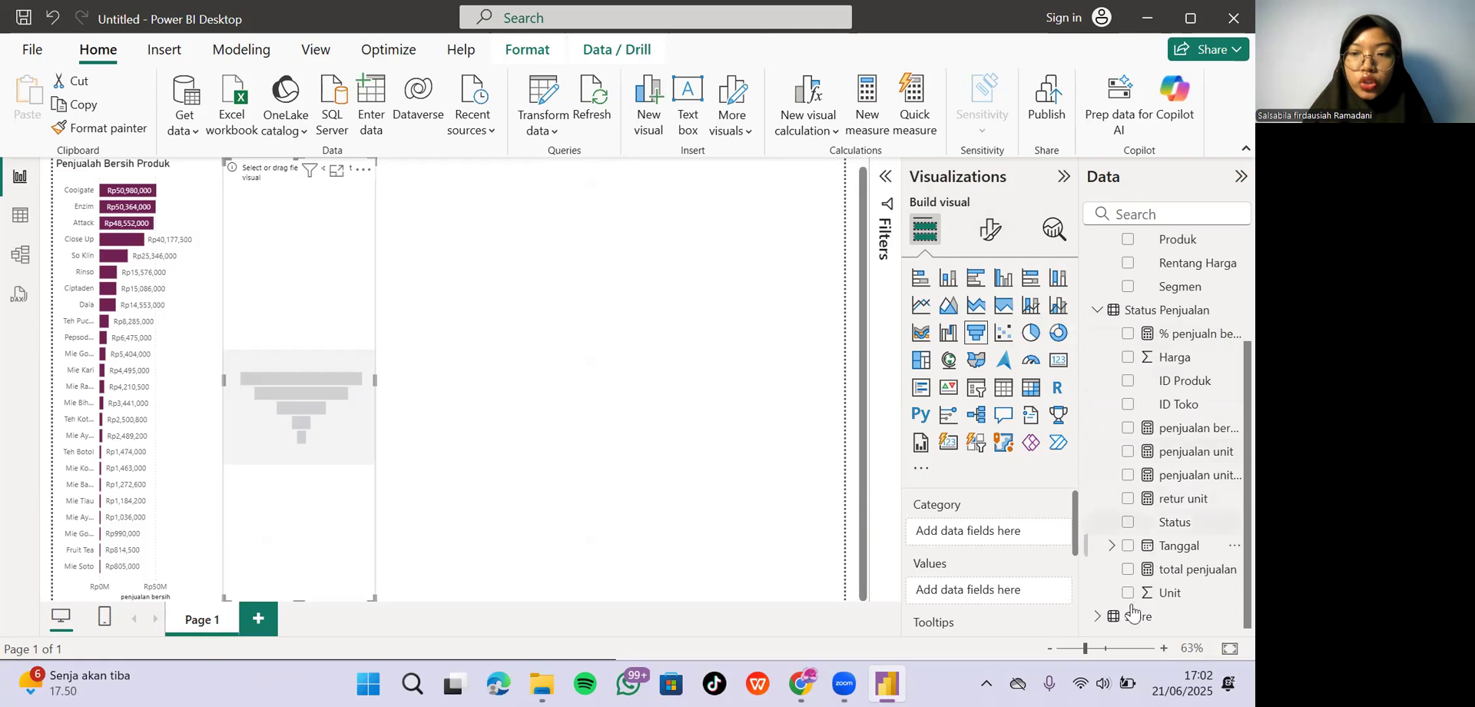
pyautogui.click(1110, 619)
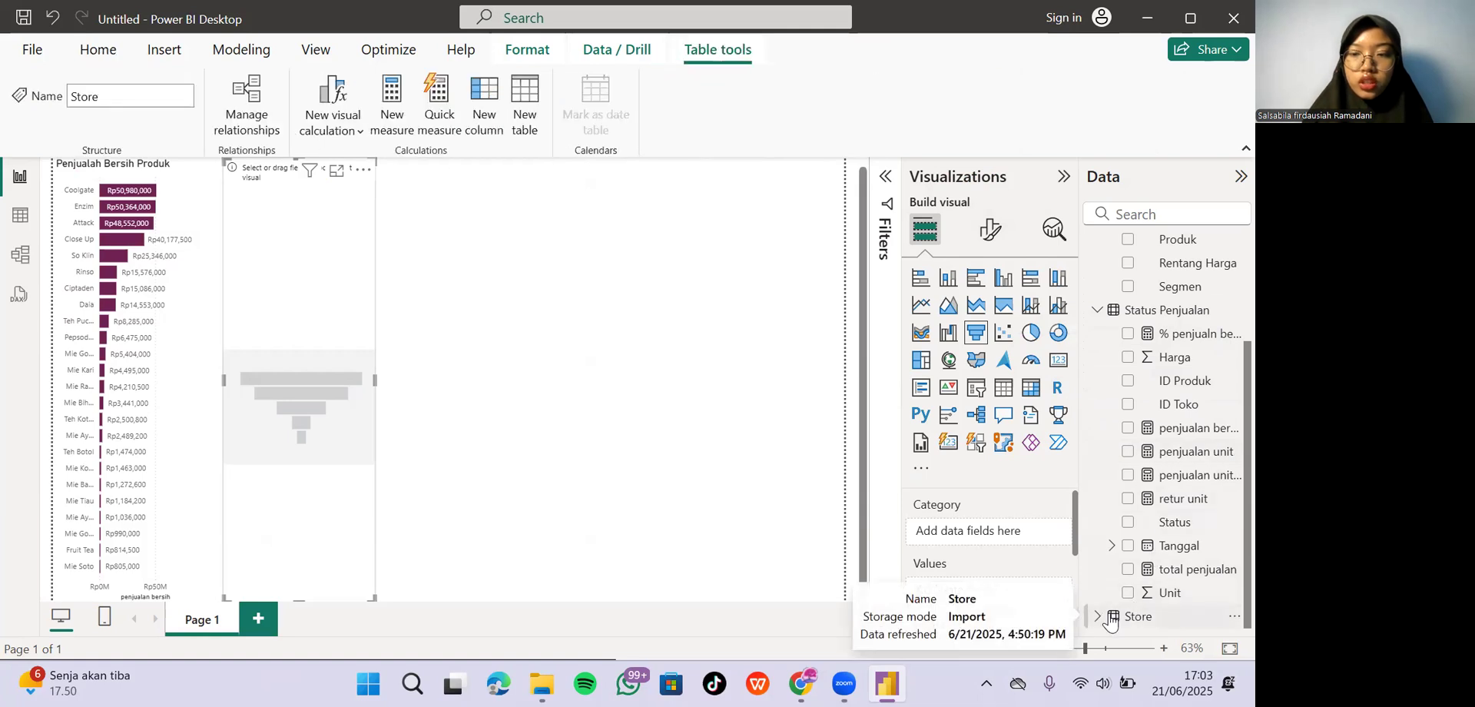
pyautogui.click(1098, 616)
pyautogui.scroll(-4, 1101, 619)
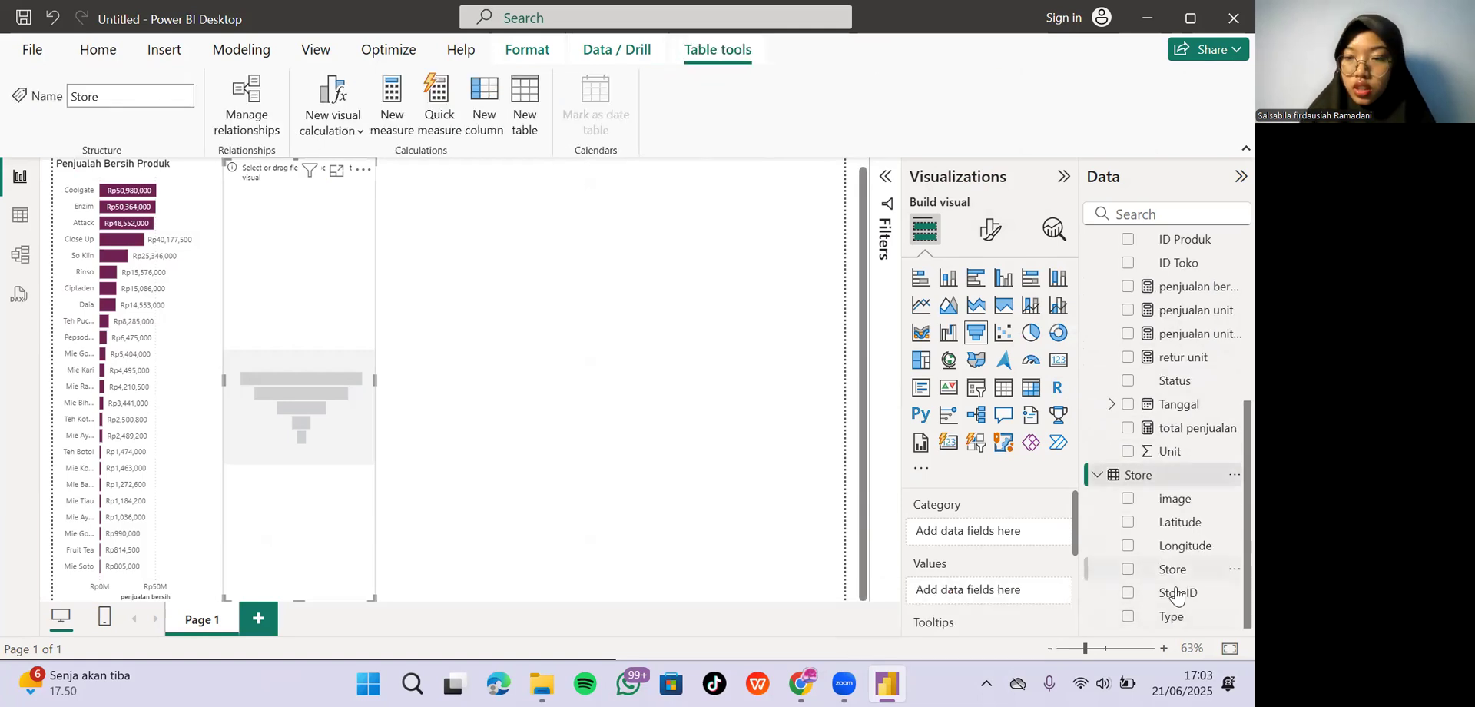
pyautogui.moveTo(1175, 572); pyautogui.dragTo(990, 536)
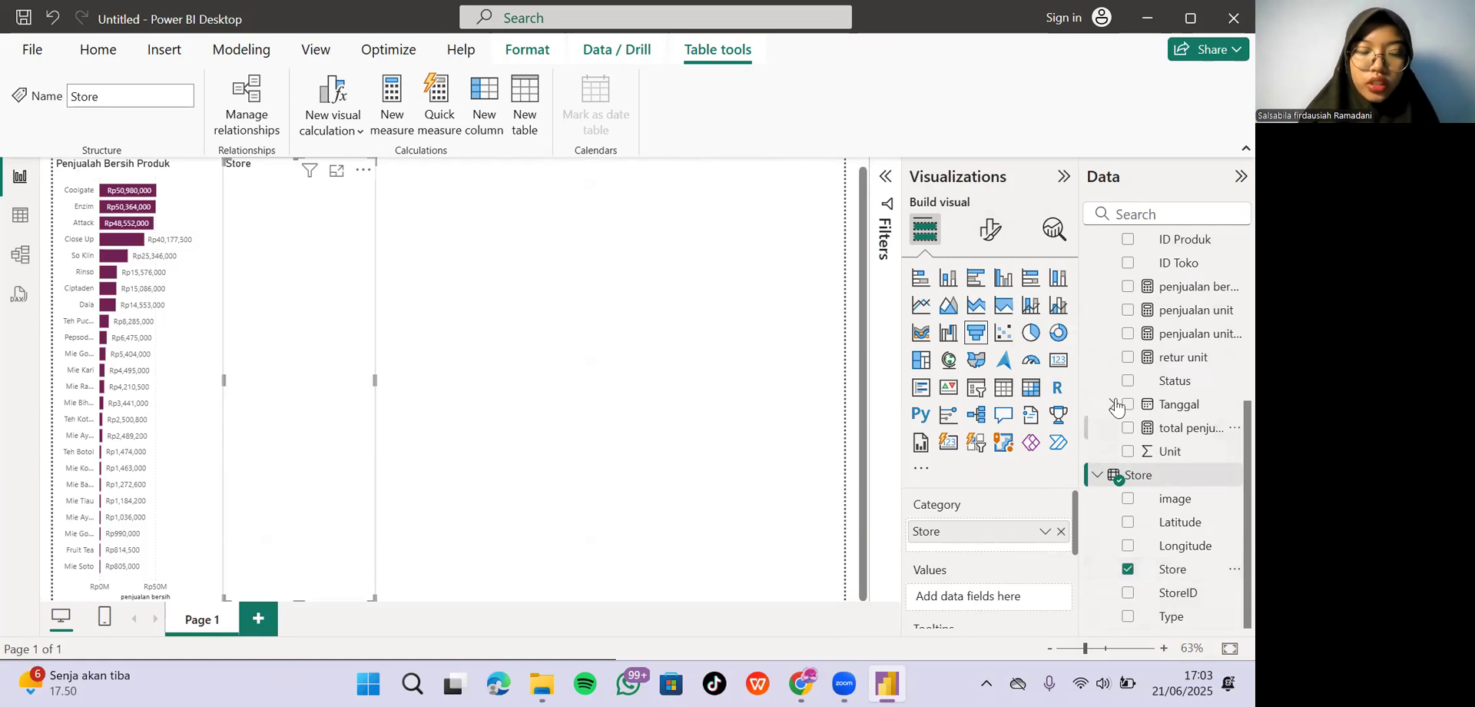
pyautogui.scroll(3, 1176, 447)
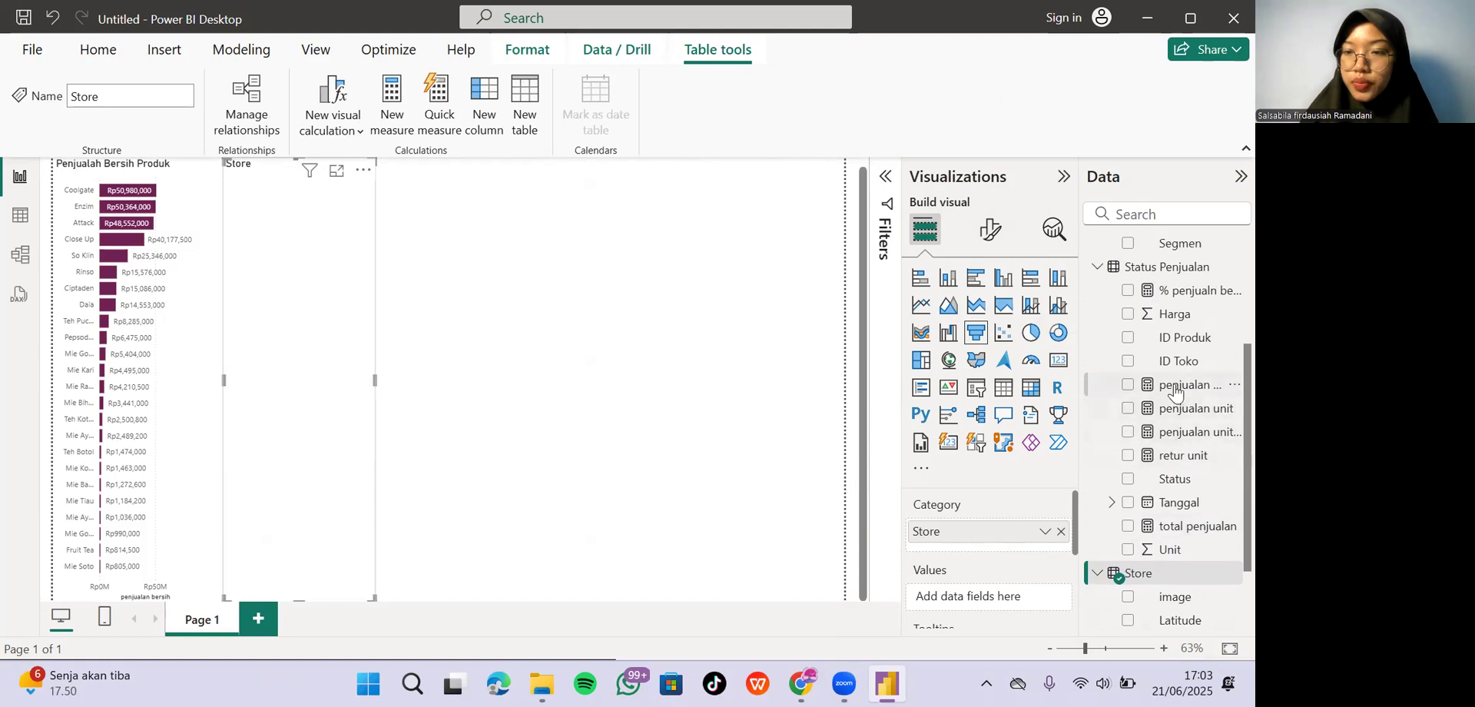
pyautogui.moveTo(1174, 392); pyautogui.dragTo(992, 599)
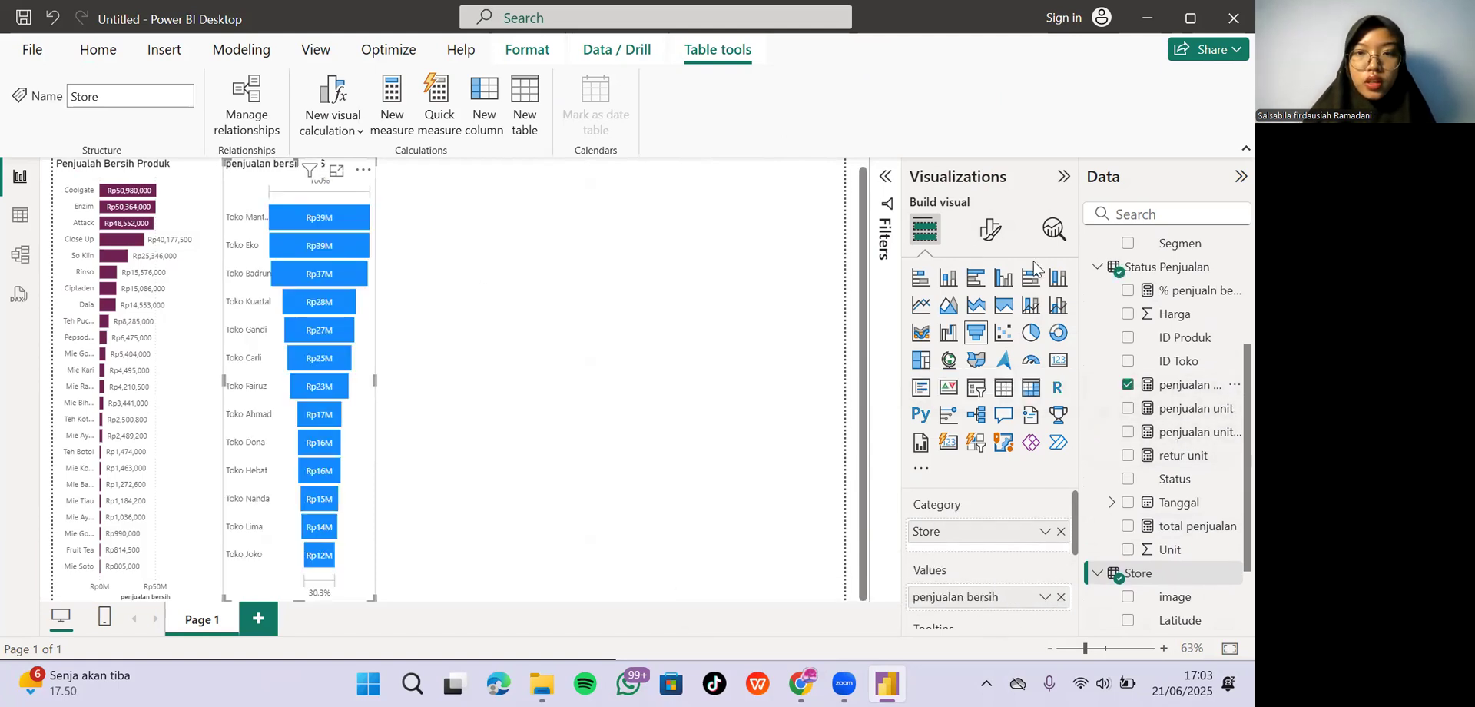
# Toggle the funnel chart's data labels and category labels off and back on to compare the display.
pyautogui.click(988, 244)
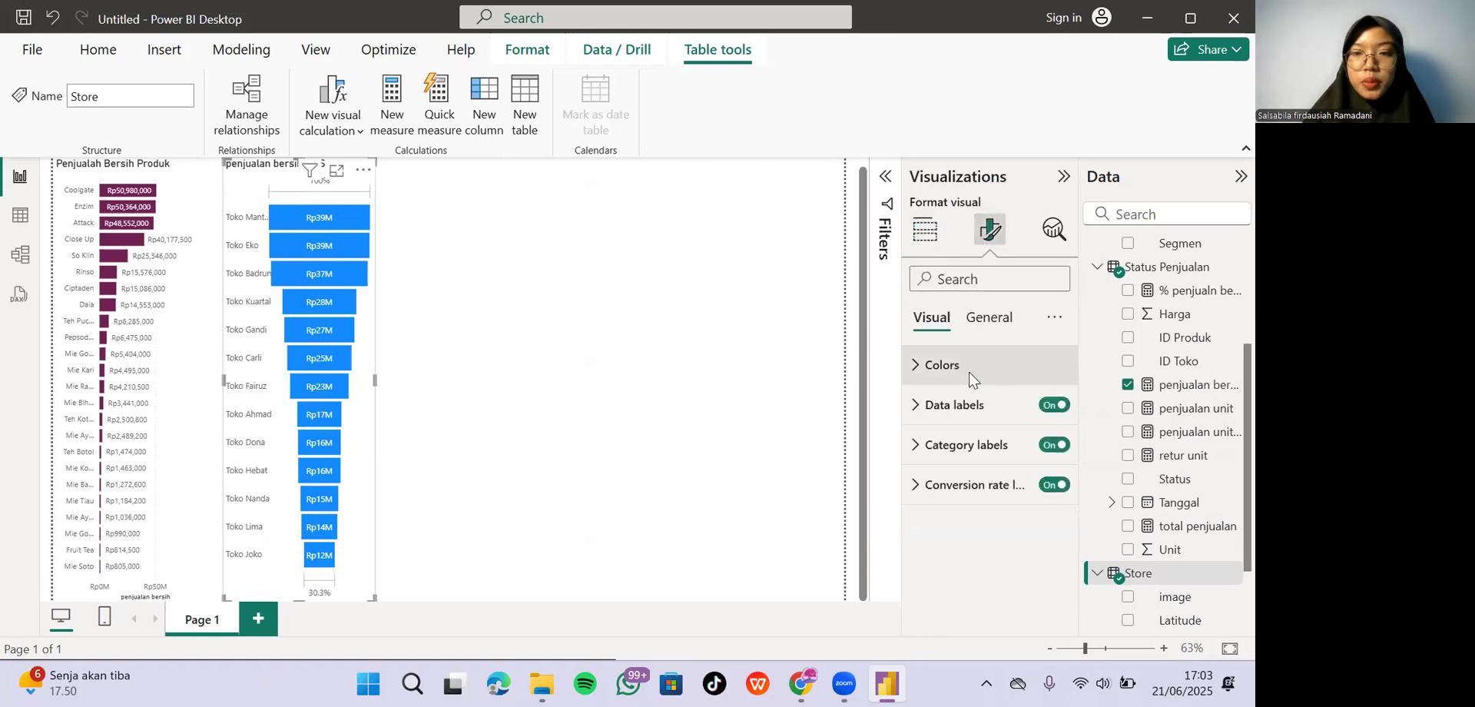
pyautogui.click(1050, 407)
pyautogui.click(1049, 407)
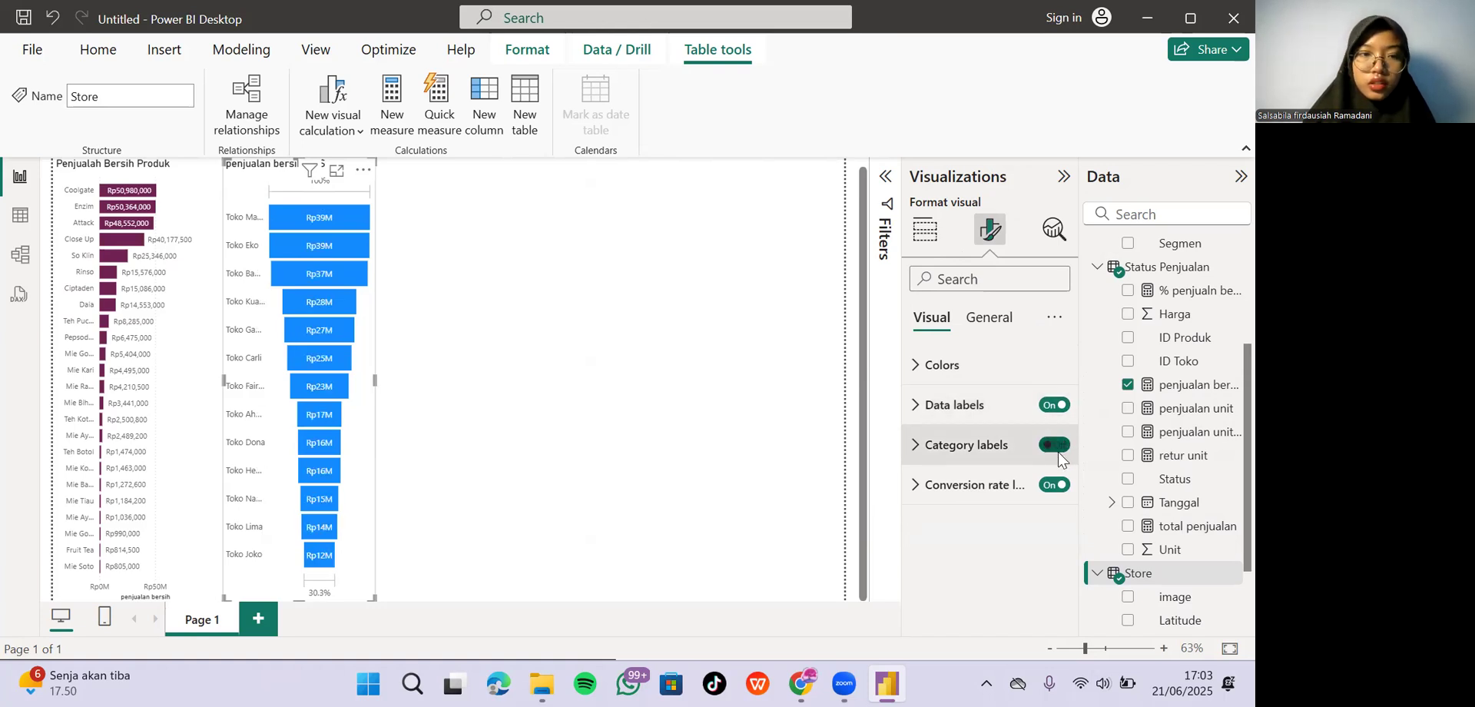
pyautogui.click(1058, 452)
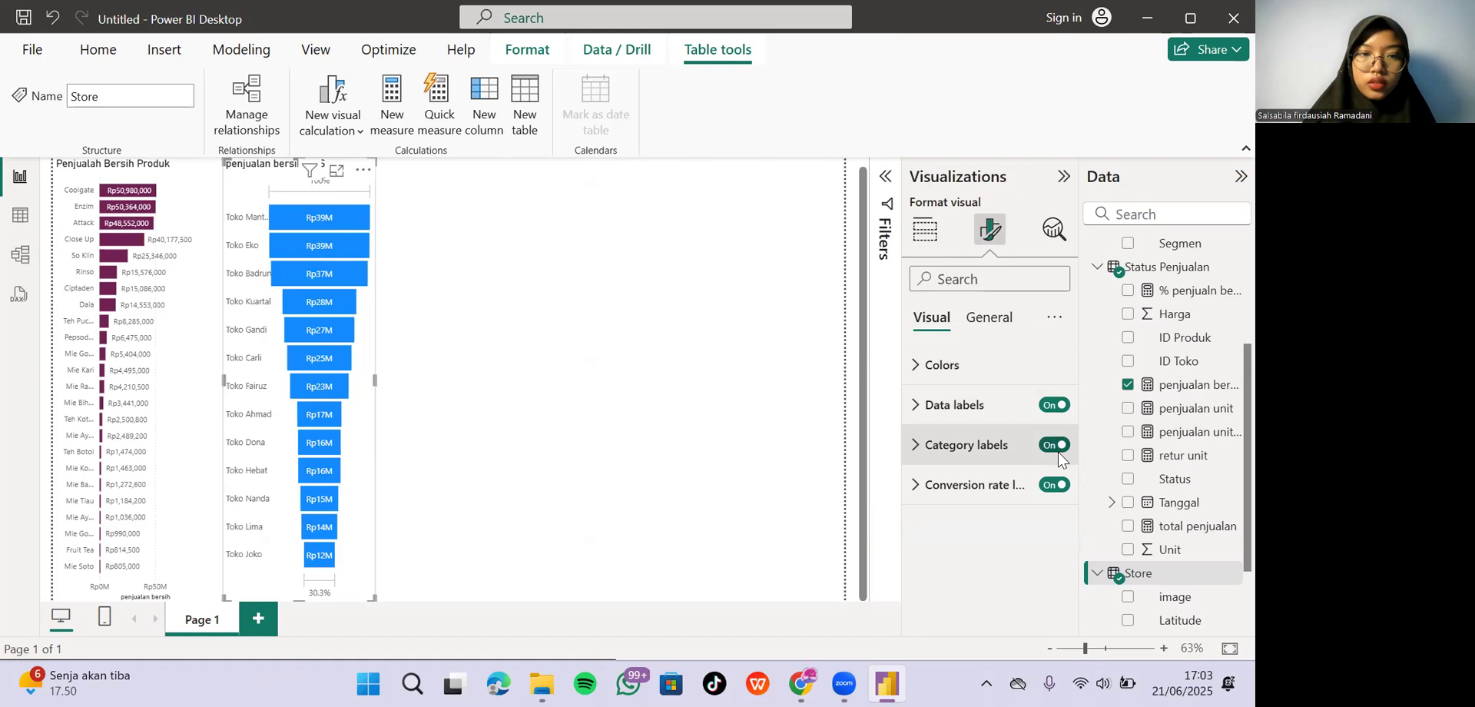
# Set the funnel chart's default color to the second-darkest shade of the theme pink.
pyautogui.click(923, 366)
pyautogui.click(957, 431)
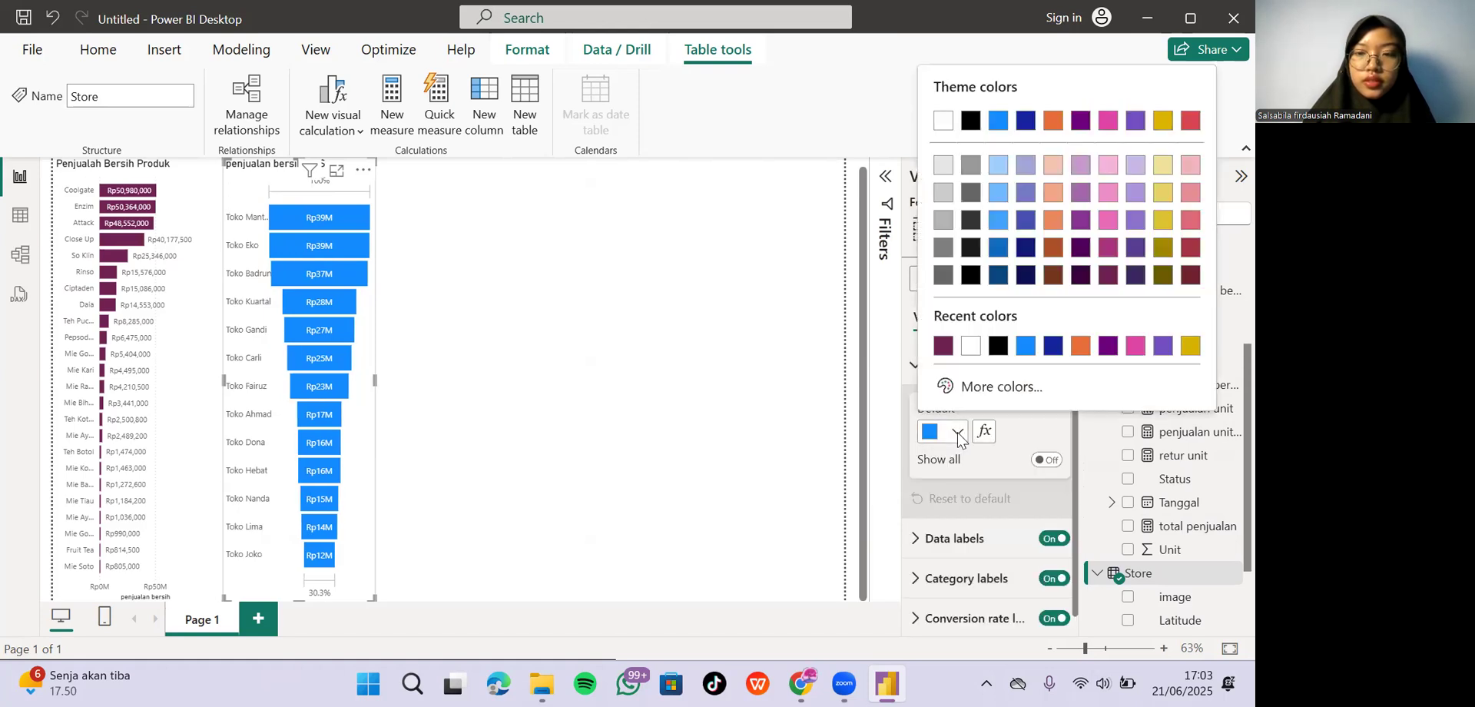
pyautogui.click(1108, 248)
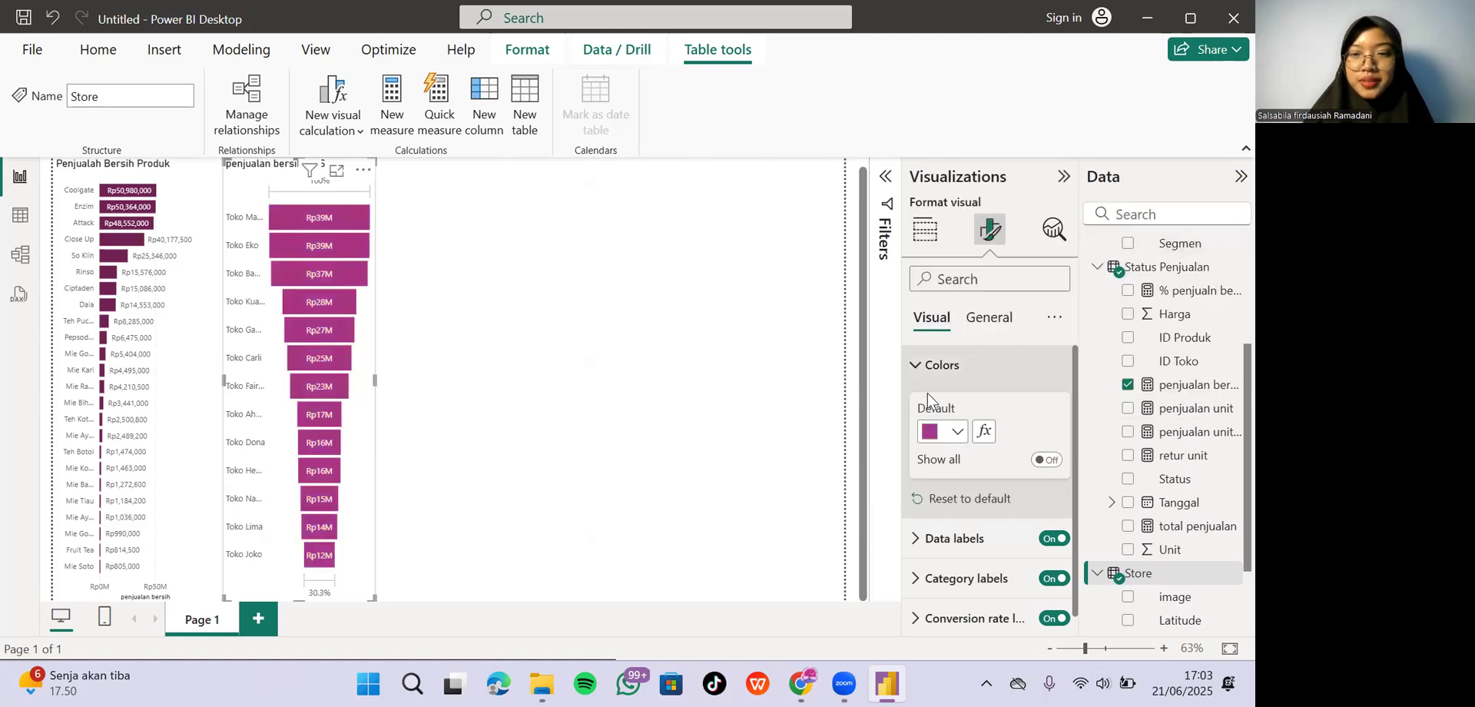
# Change the funnel chart's title text to "Detai Penjualan Produk Per Toko".
pyautogui.click(987, 321)
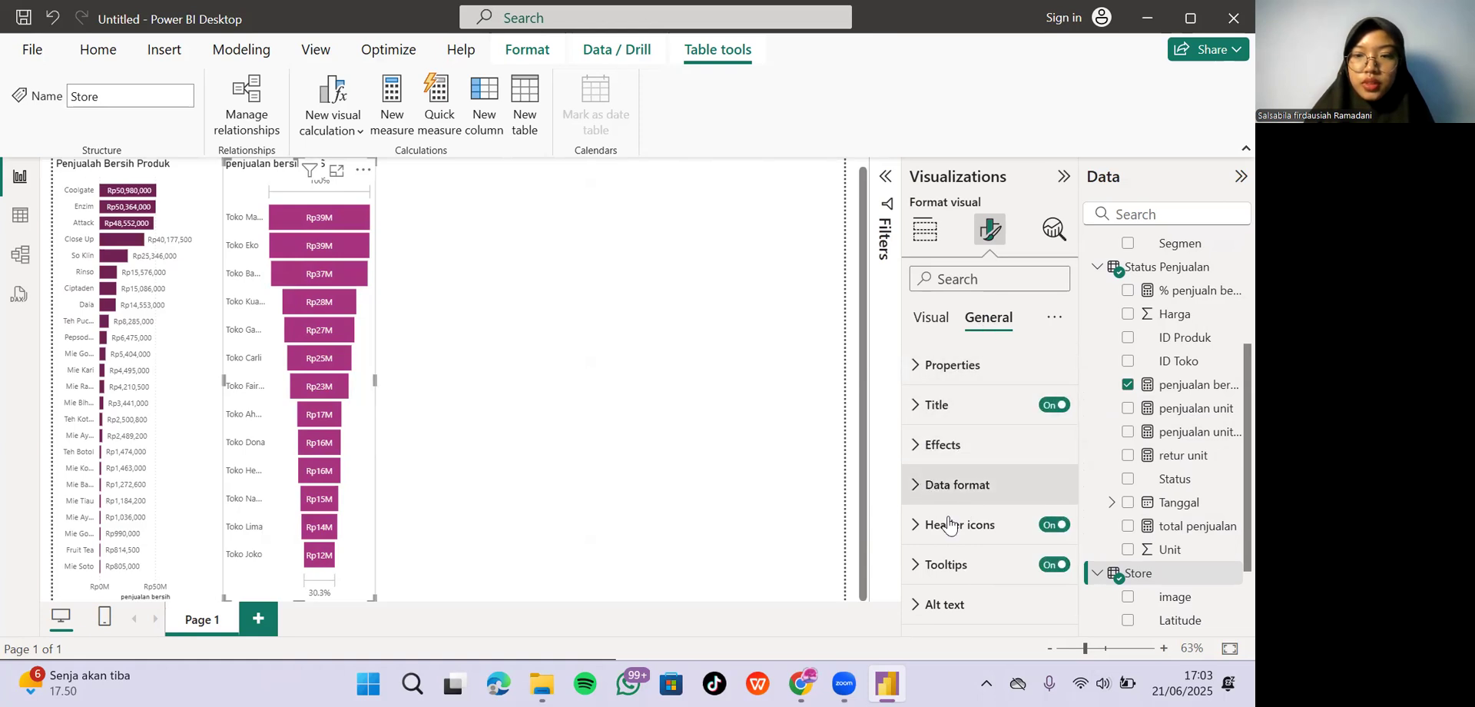
pyautogui.click(926, 415)
pyautogui.click(972, 506)
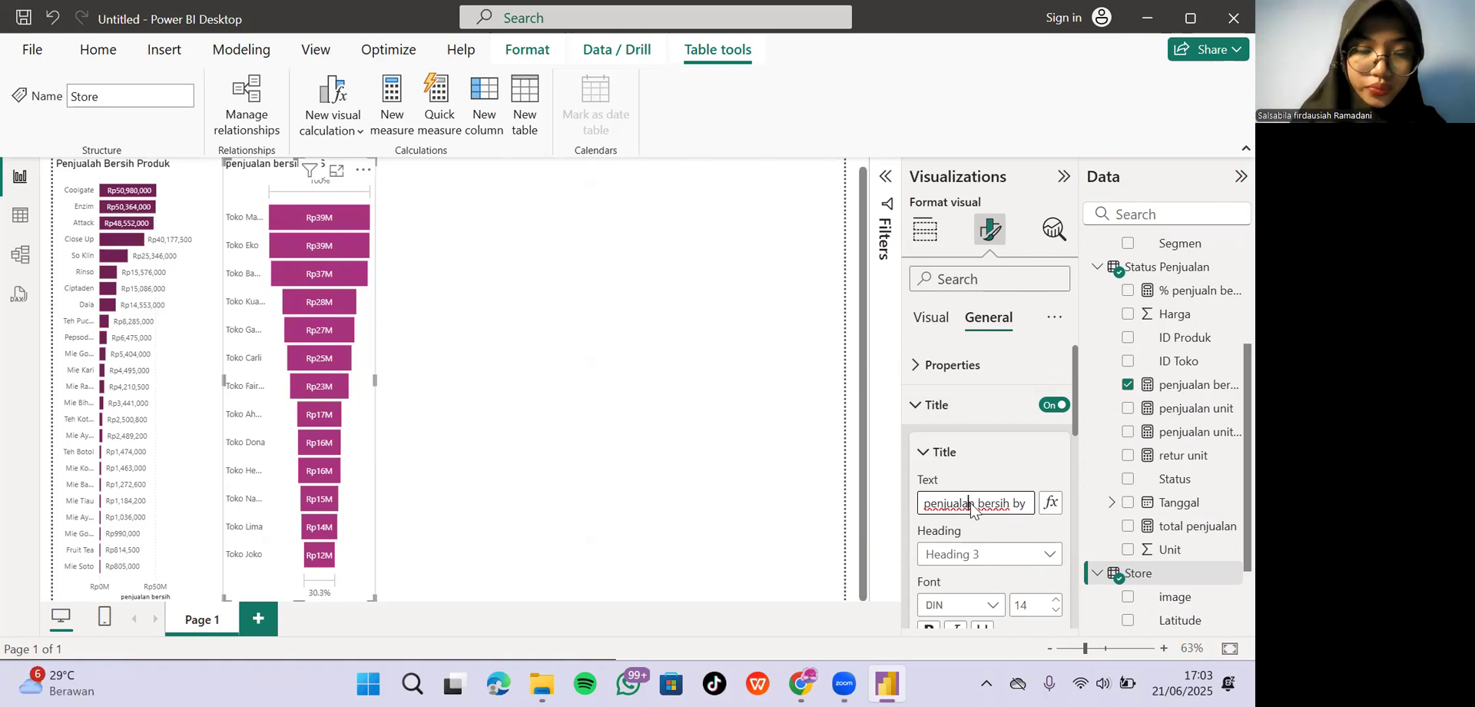
pyautogui.tripleClick(971, 505)
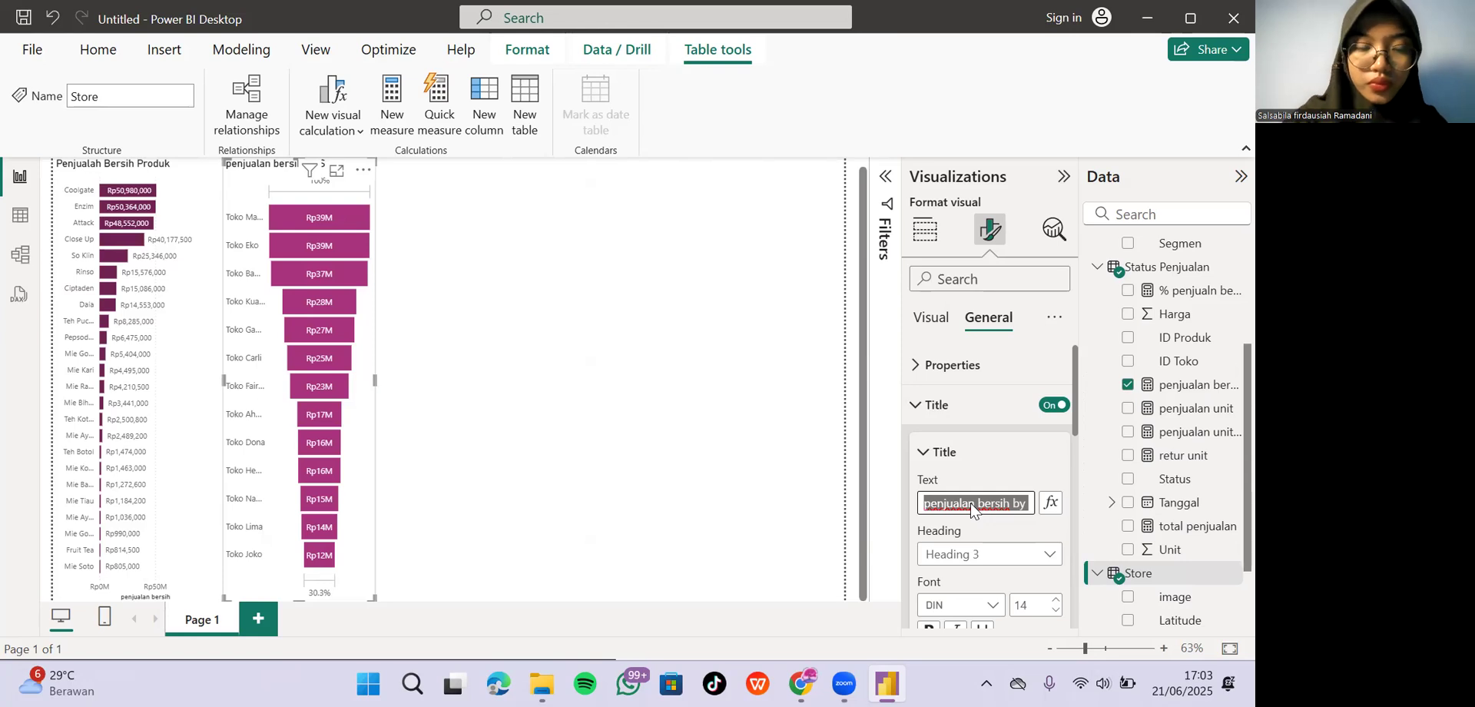
pyautogui.write('Detai Pe')
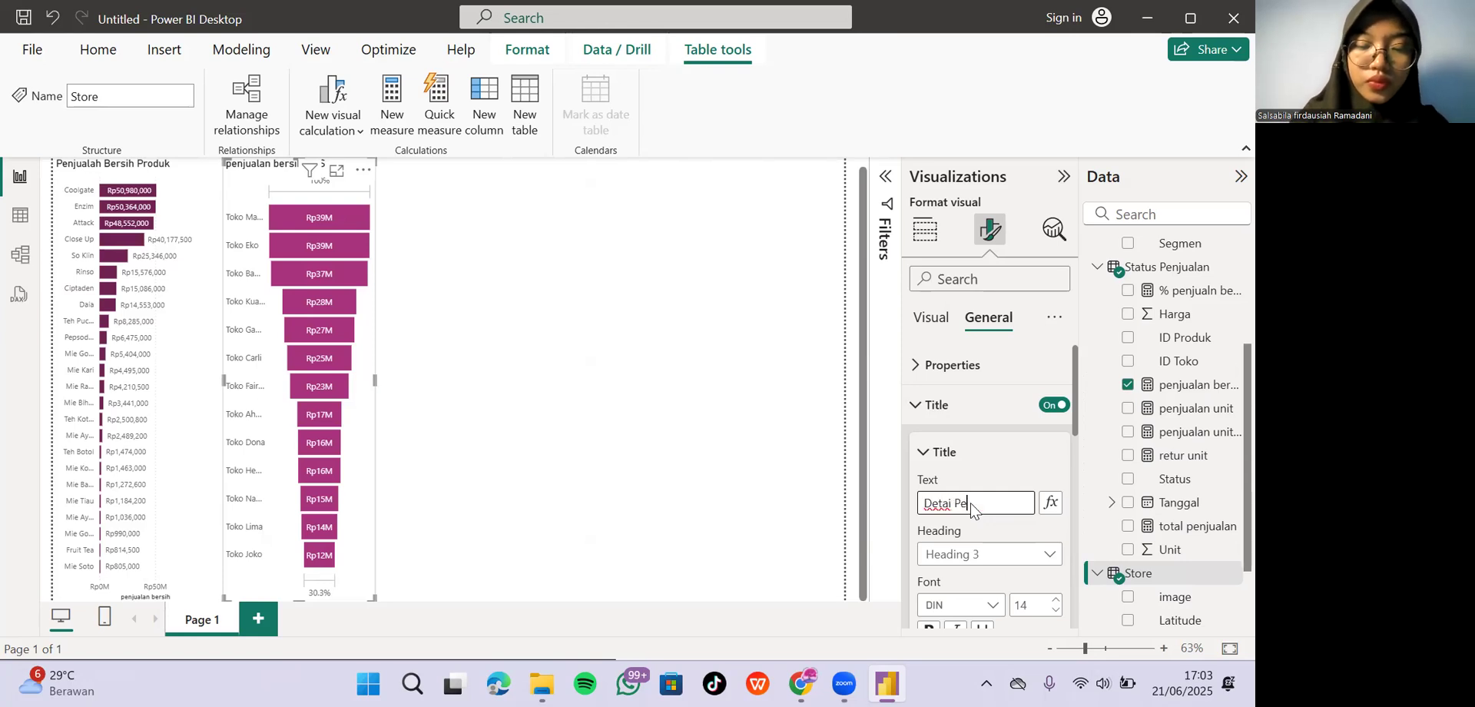
pyautogui.write('njualan Produk P')
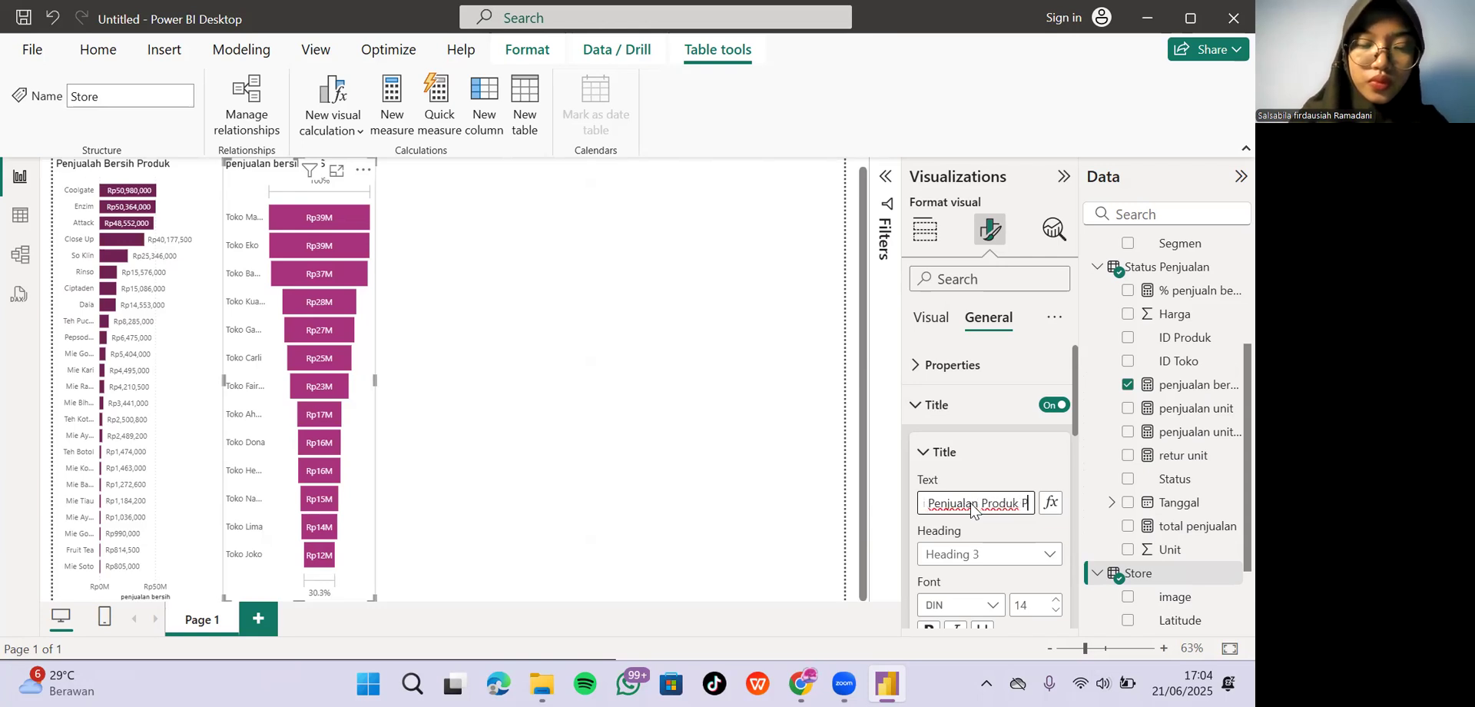
pyautogui.write('er Toko')
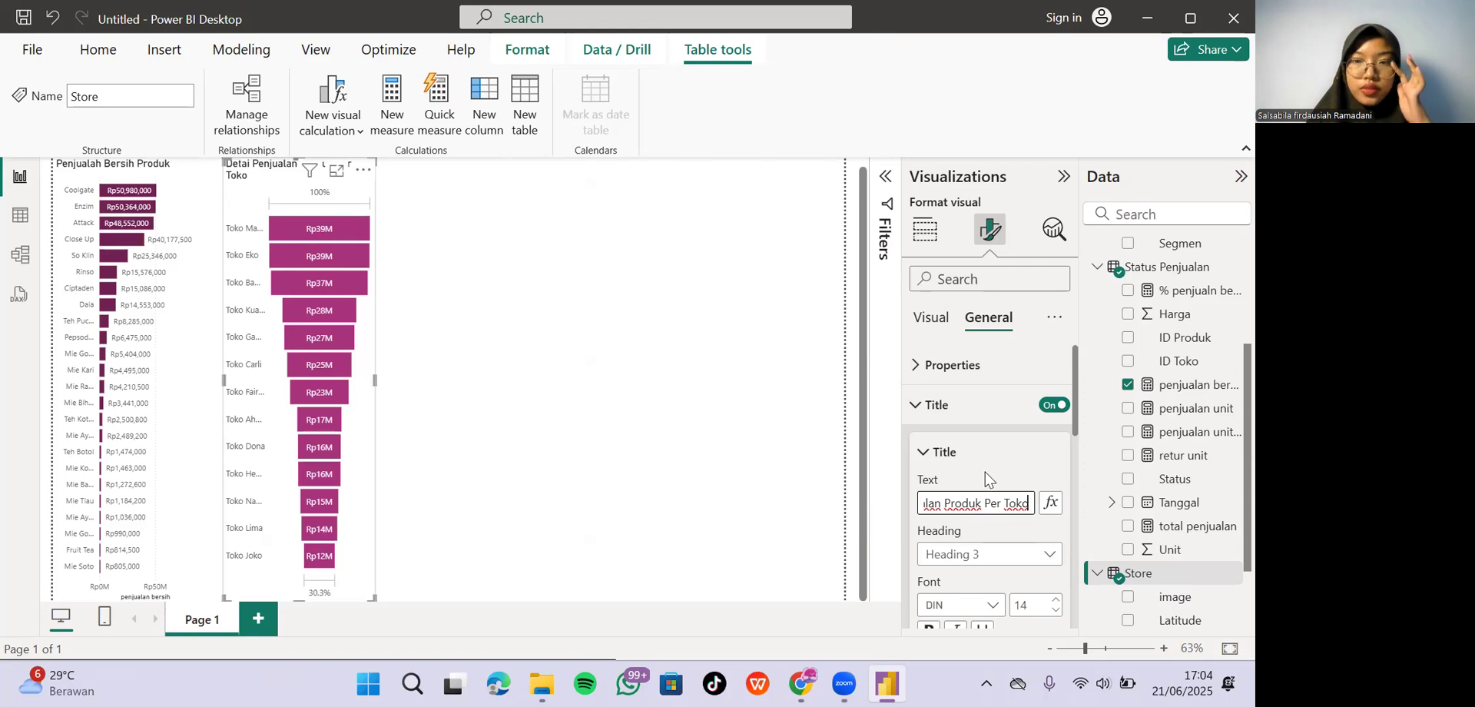
pyautogui.click(984, 472)
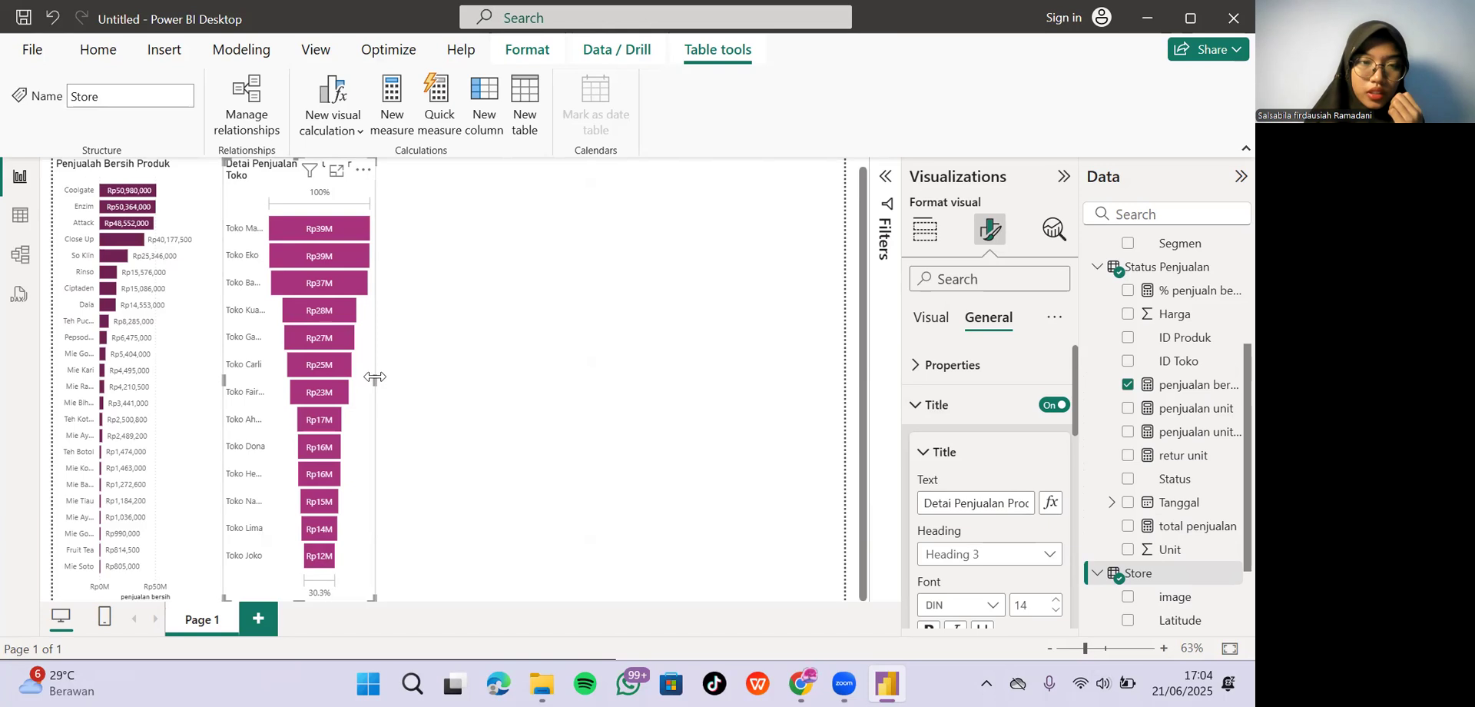
# Widen the funnel chart slightly, shorten it from its top edge, and move it closer to the bar chart.
pyautogui.moveTo(375, 376); pyautogui.dragTo(389, 377)
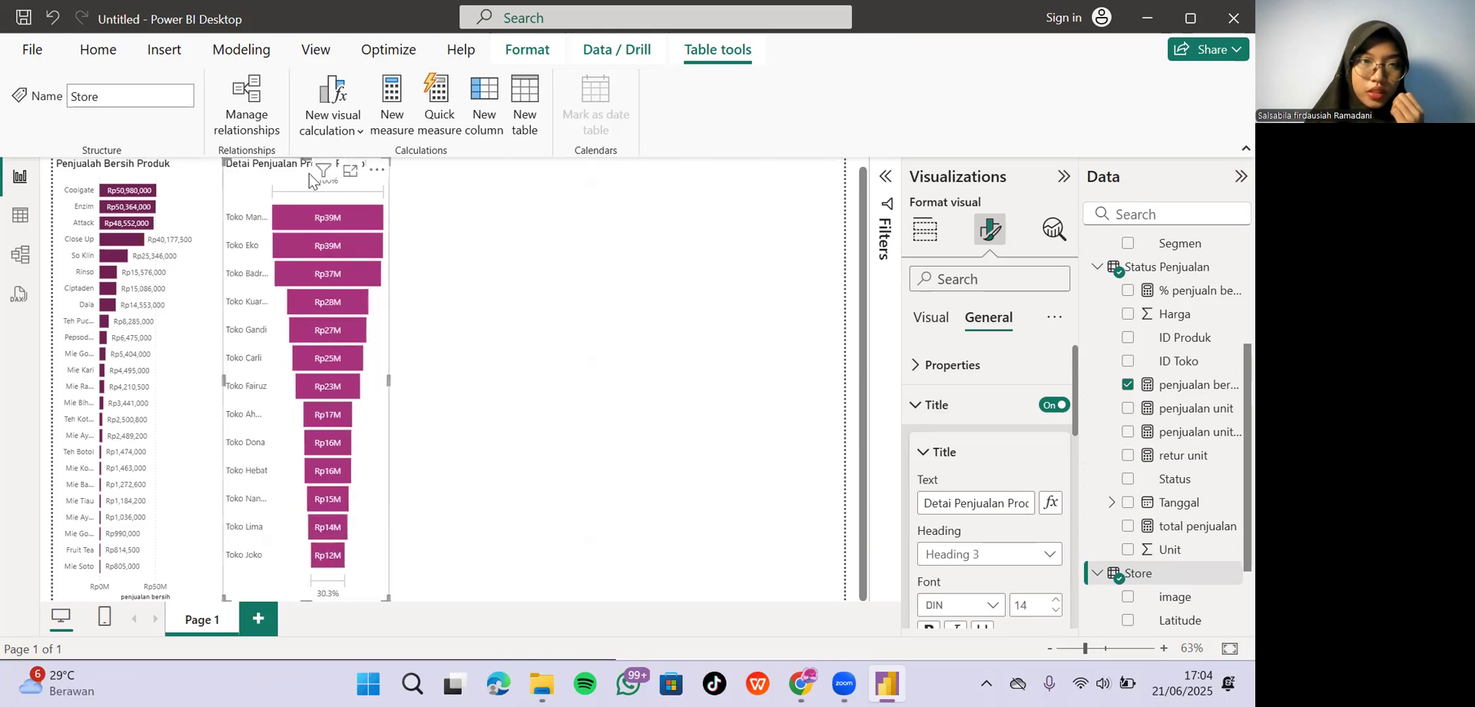
pyautogui.moveTo(304, 156); pyautogui.dragTo(290, 401)
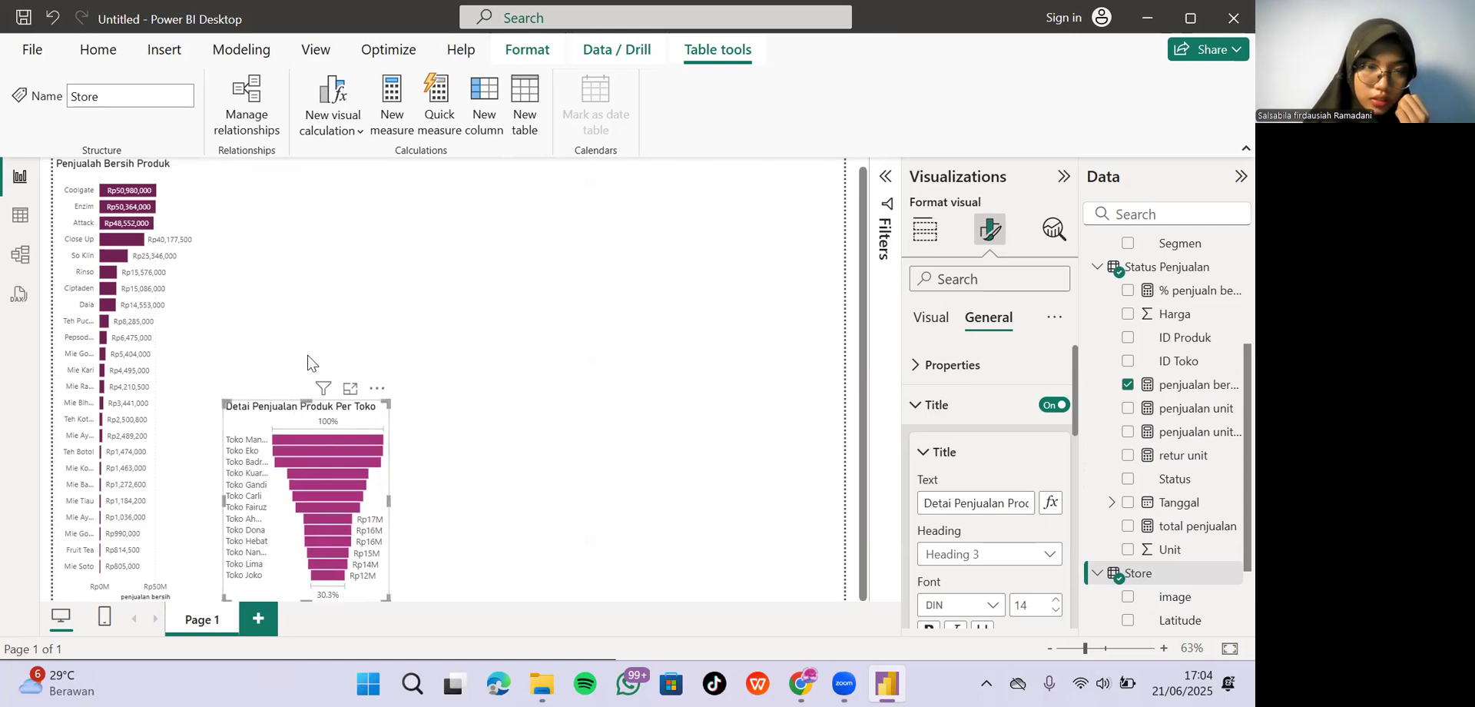
pyautogui.click(293, 431)
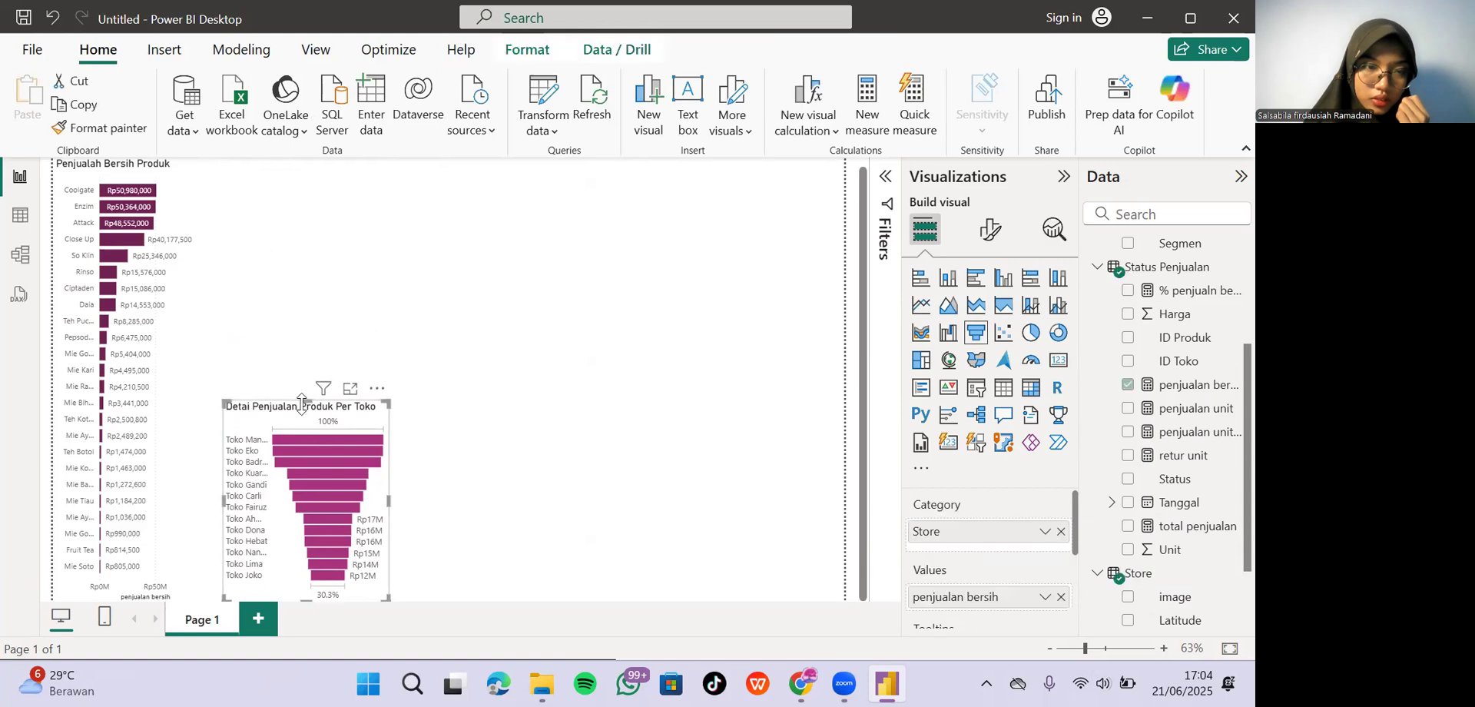
pyautogui.moveTo(305, 399); pyautogui.dragTo(302, 322)
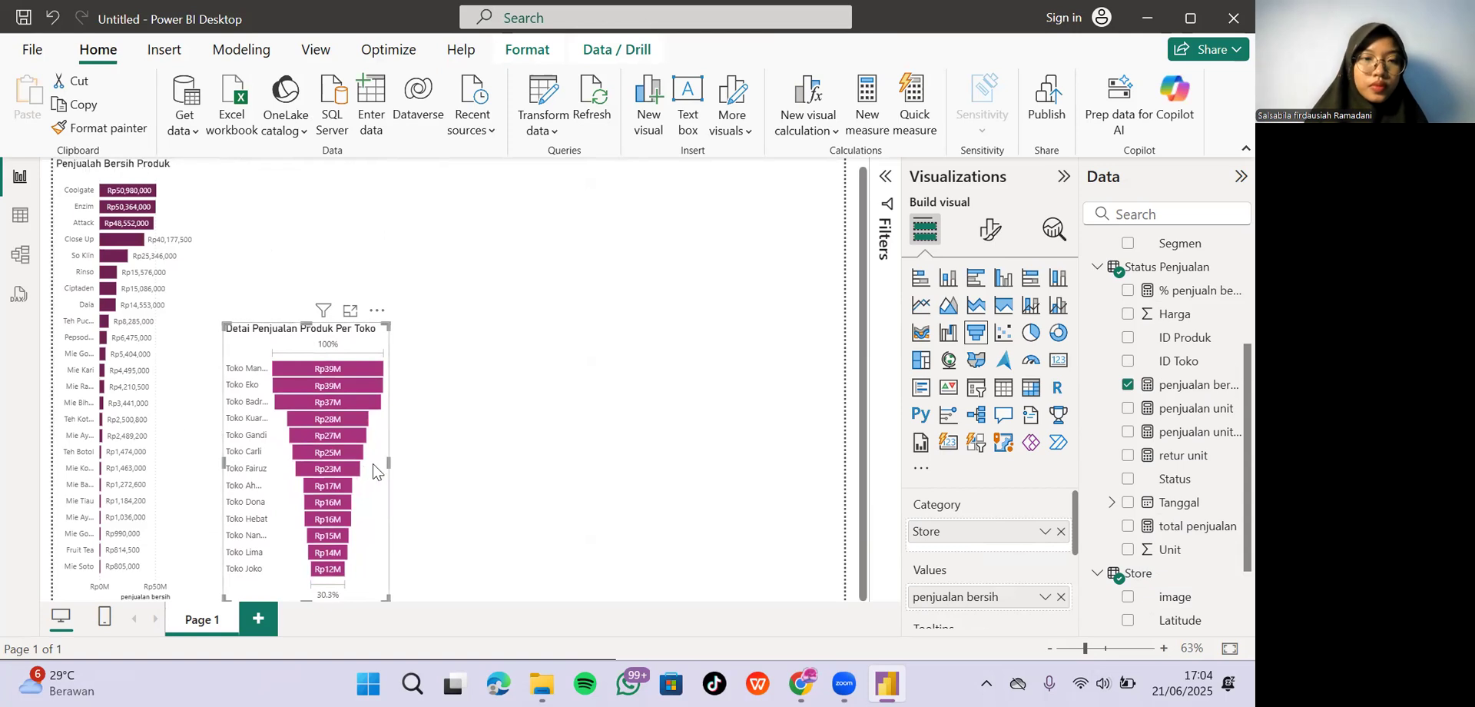
pyautogui.moveTo(348, 467); pyautogui.dragTo(330, 467)
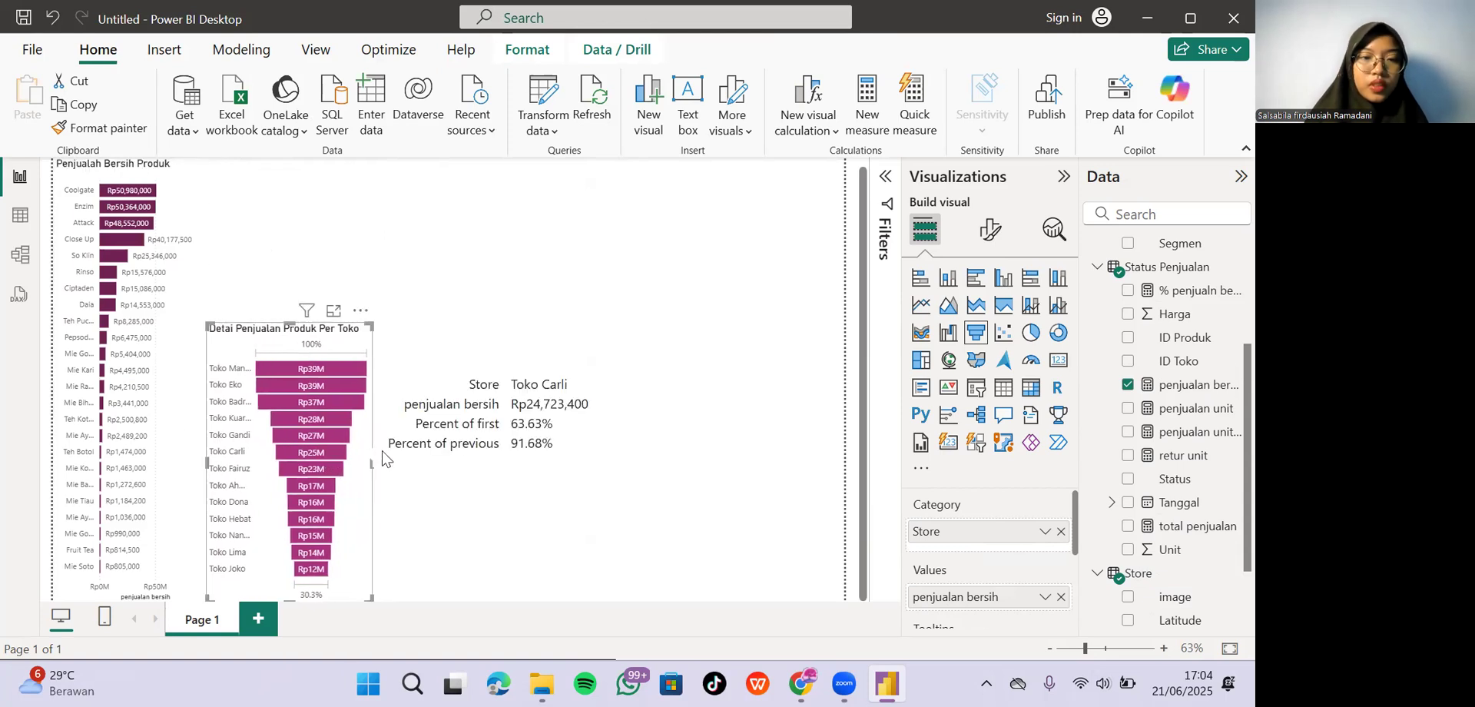
# Find the display units setting with the search text "dis", set the funnel chart's data label values to None, and clear the search.
pyautogui.click(989, 229)
pyautogui.write('di')
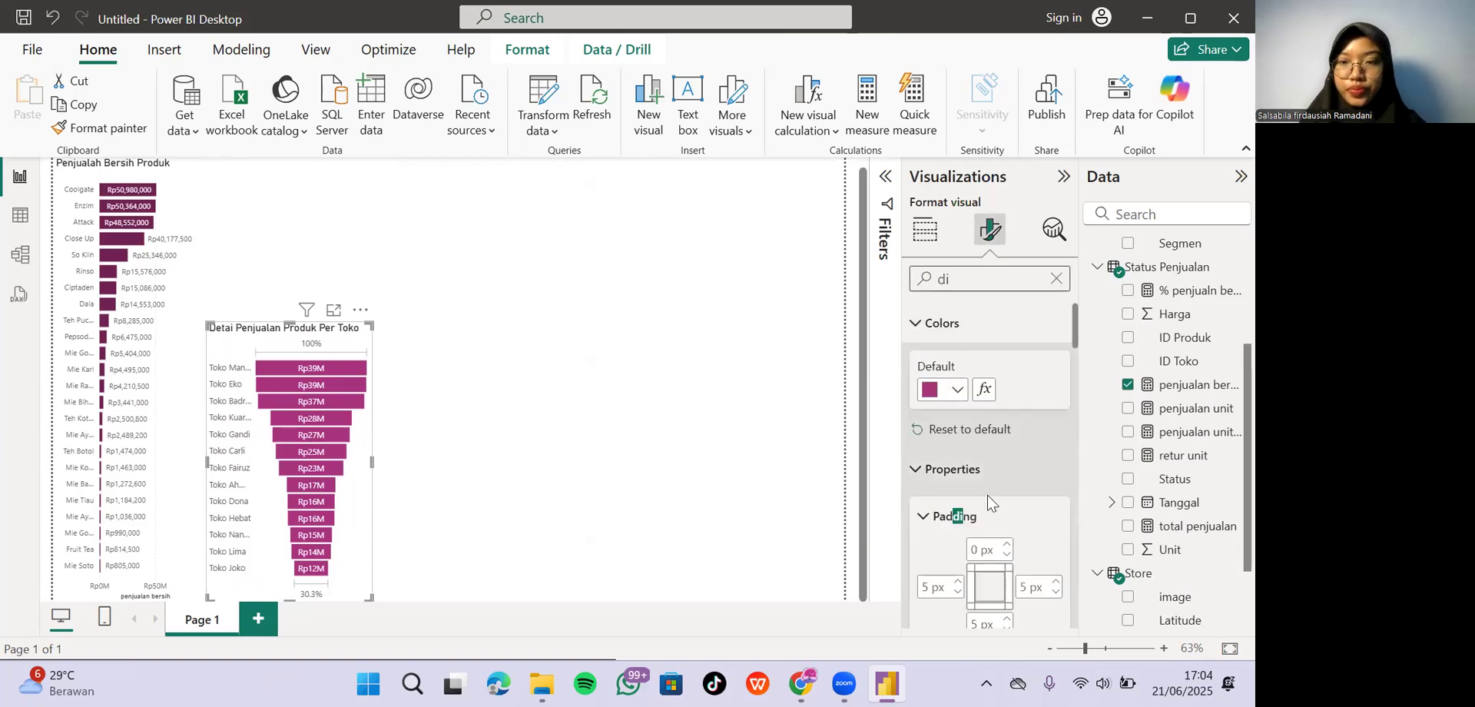
pyautogui.write('s')
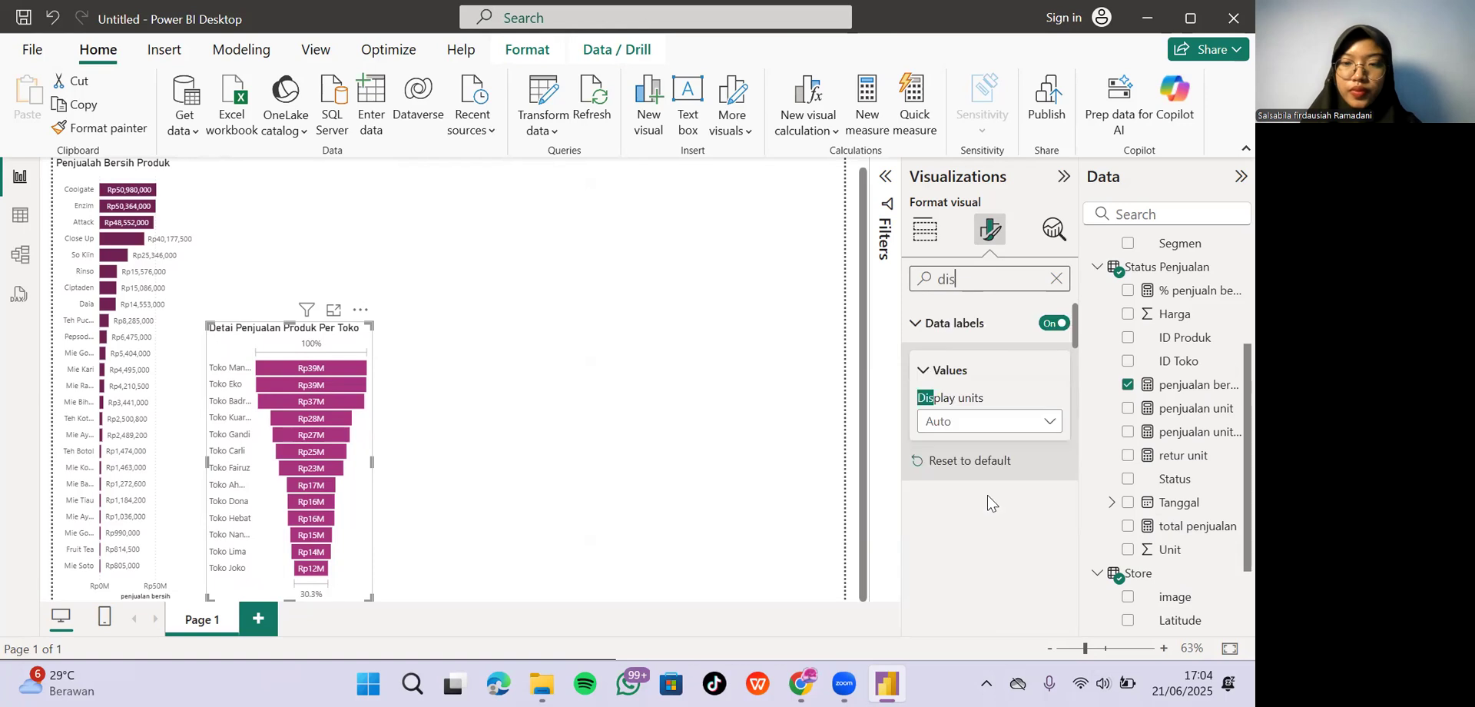
pyautogui.click(1029, 422)
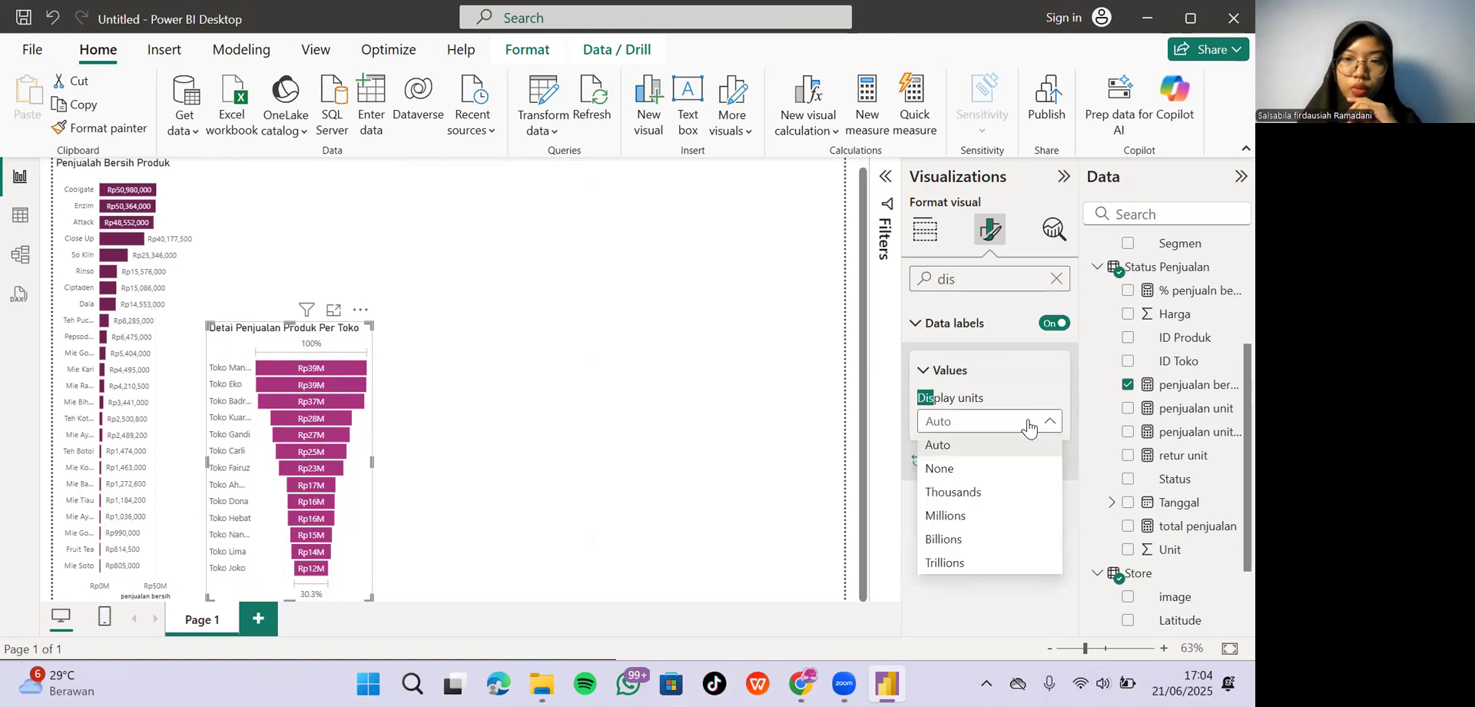
pyautogui.click(997, 469)
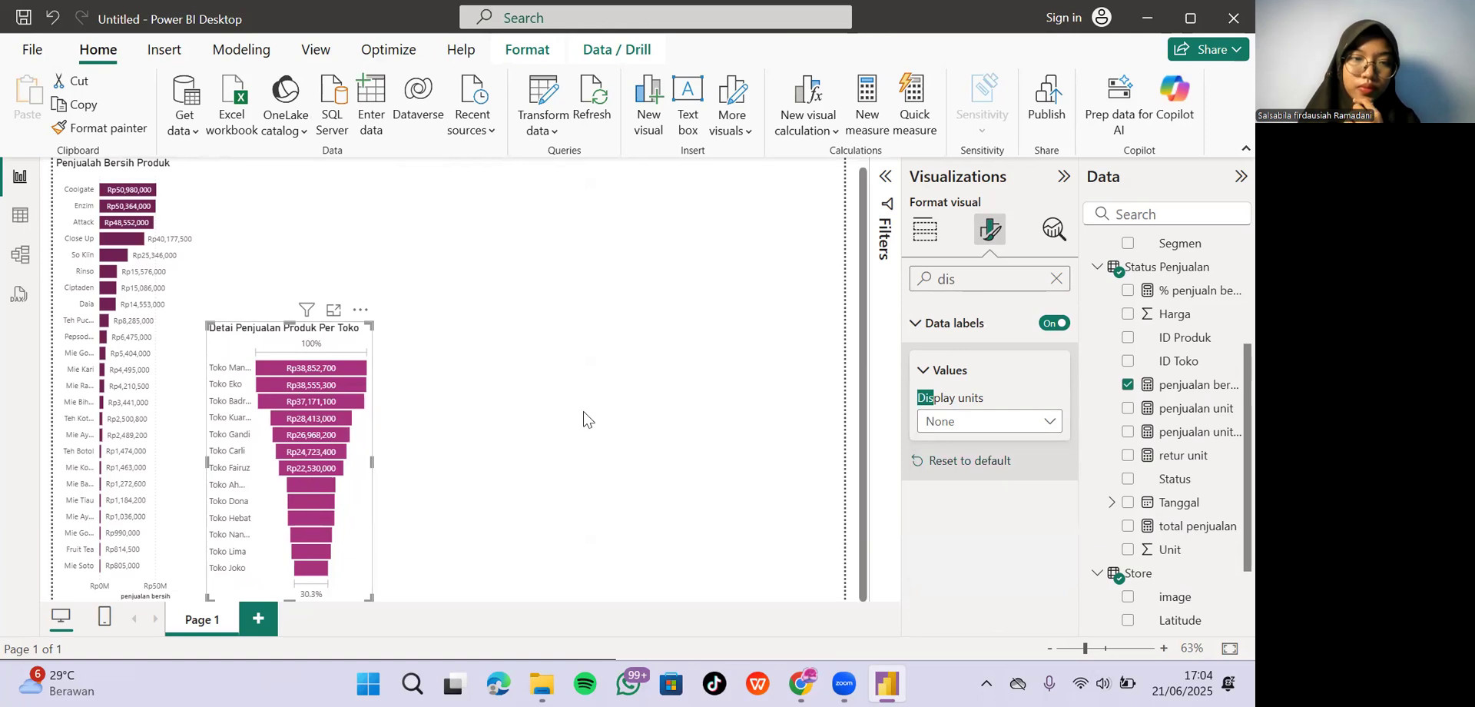
pyautogui.click(1057, 280)
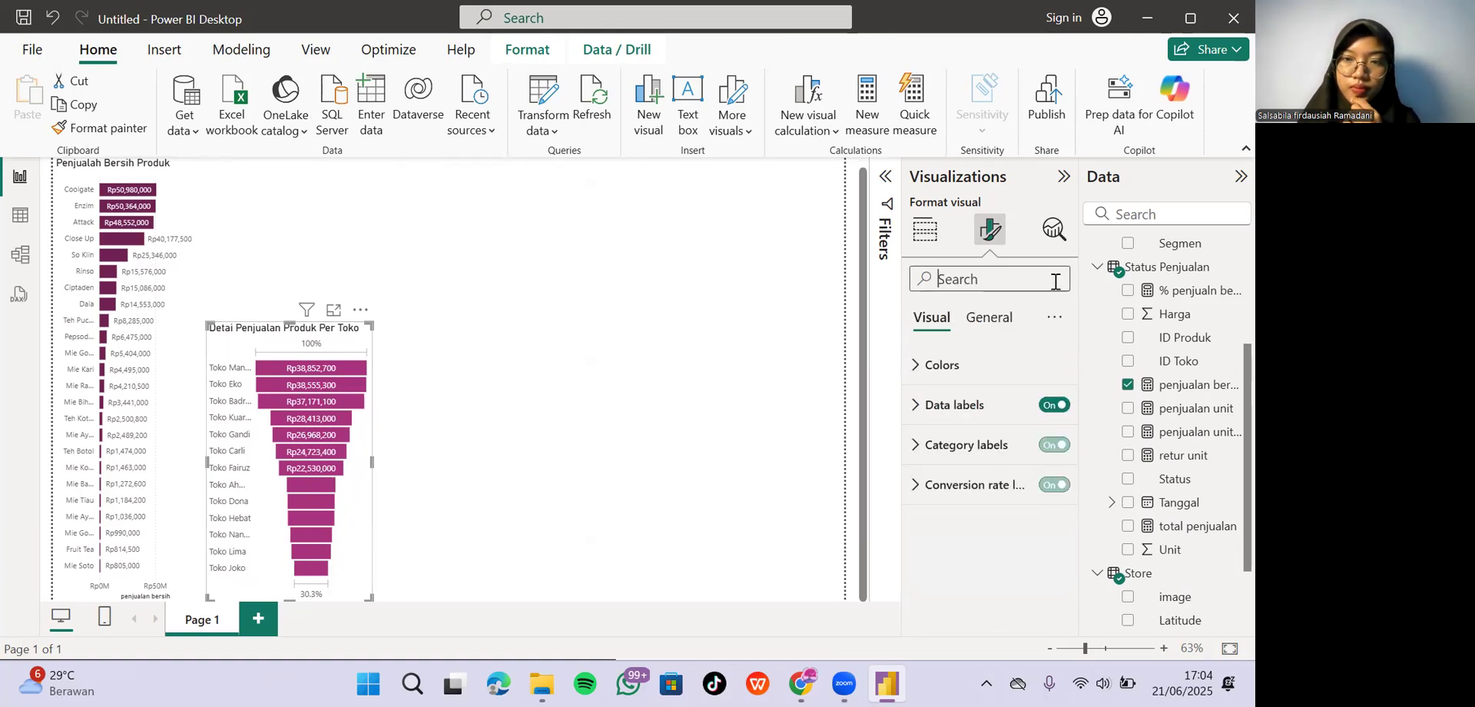
# Set the funnel chart's category label font size to 9 and toggle its conversion rate labels.
pyautogui.click(918, 411)
pyautogui.scroll(-3, 933, 431)
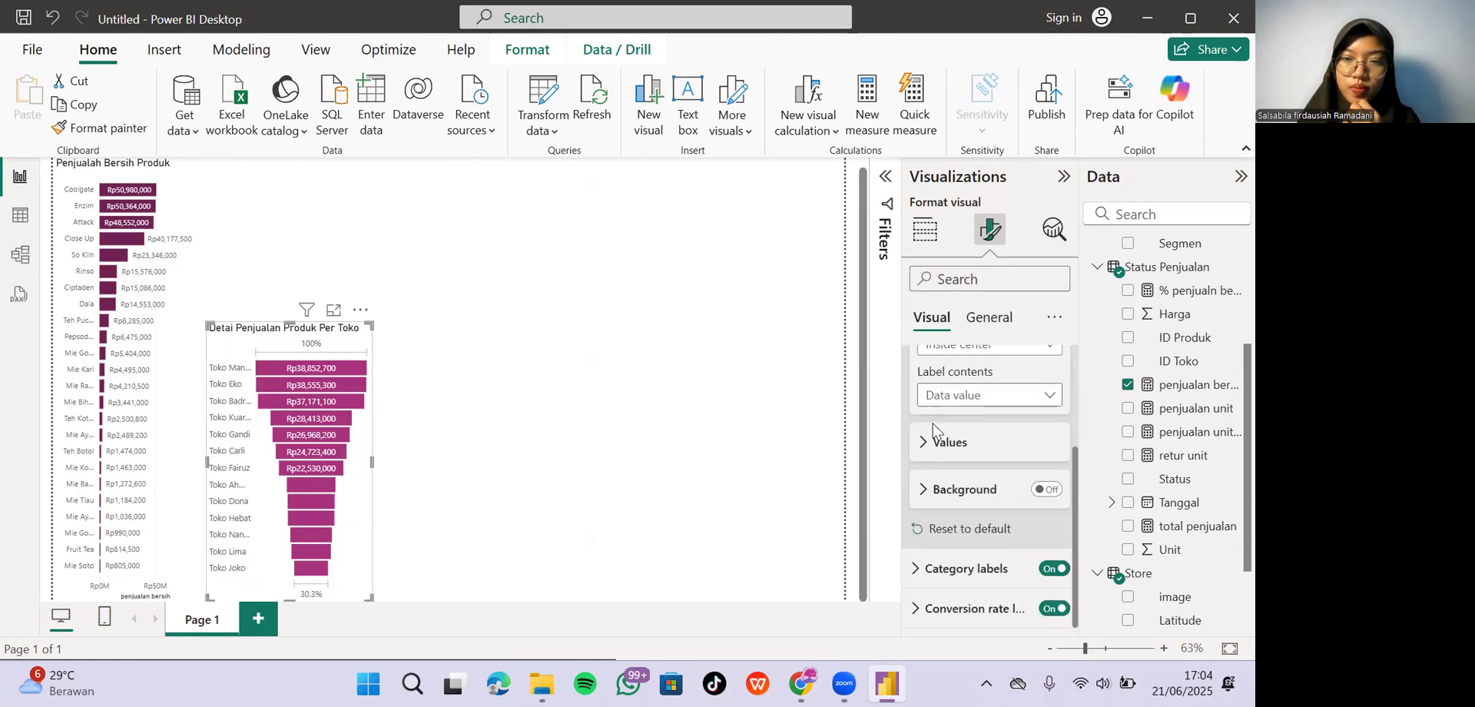
pyautogui.click(928, 492)
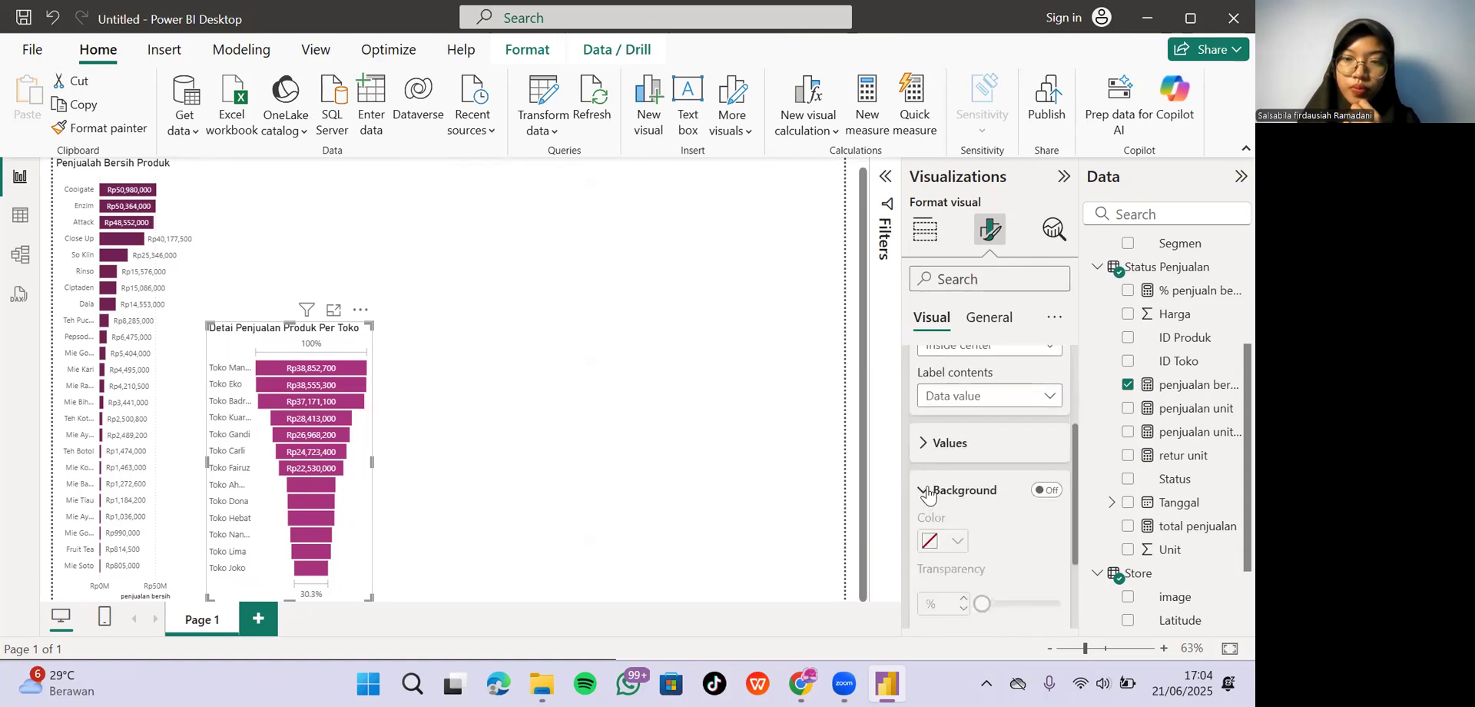
pyautogui.click(928, 491)
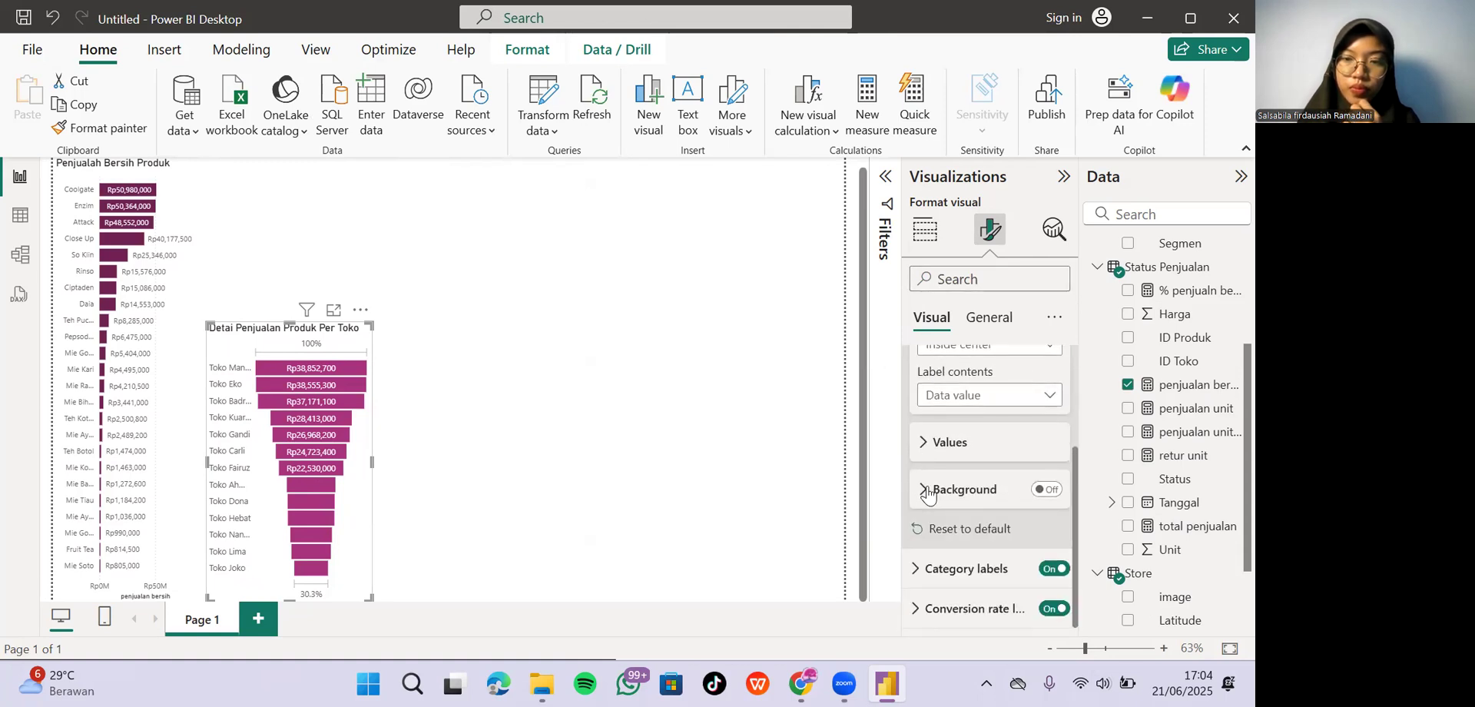
pyautogui.click(921, 573)
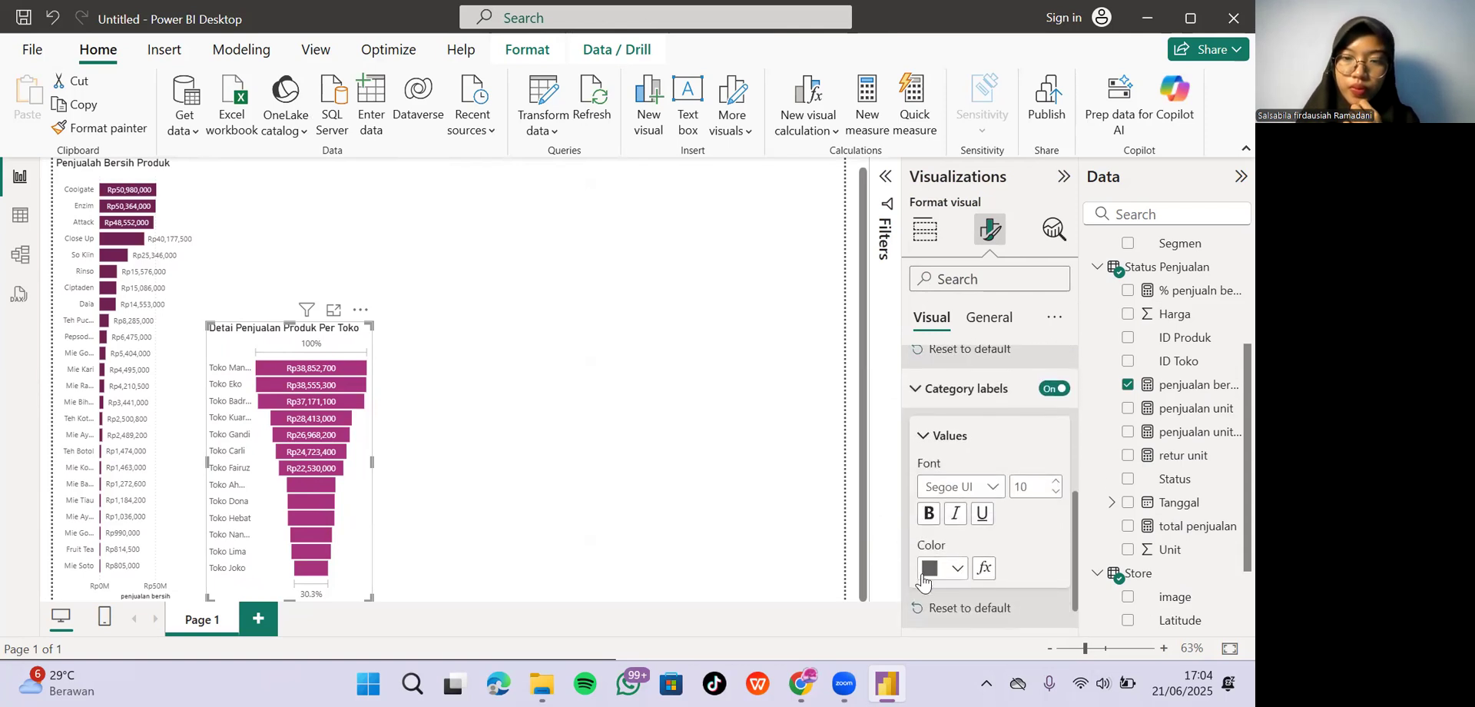
pyautogui.rightClick(1041, 453)
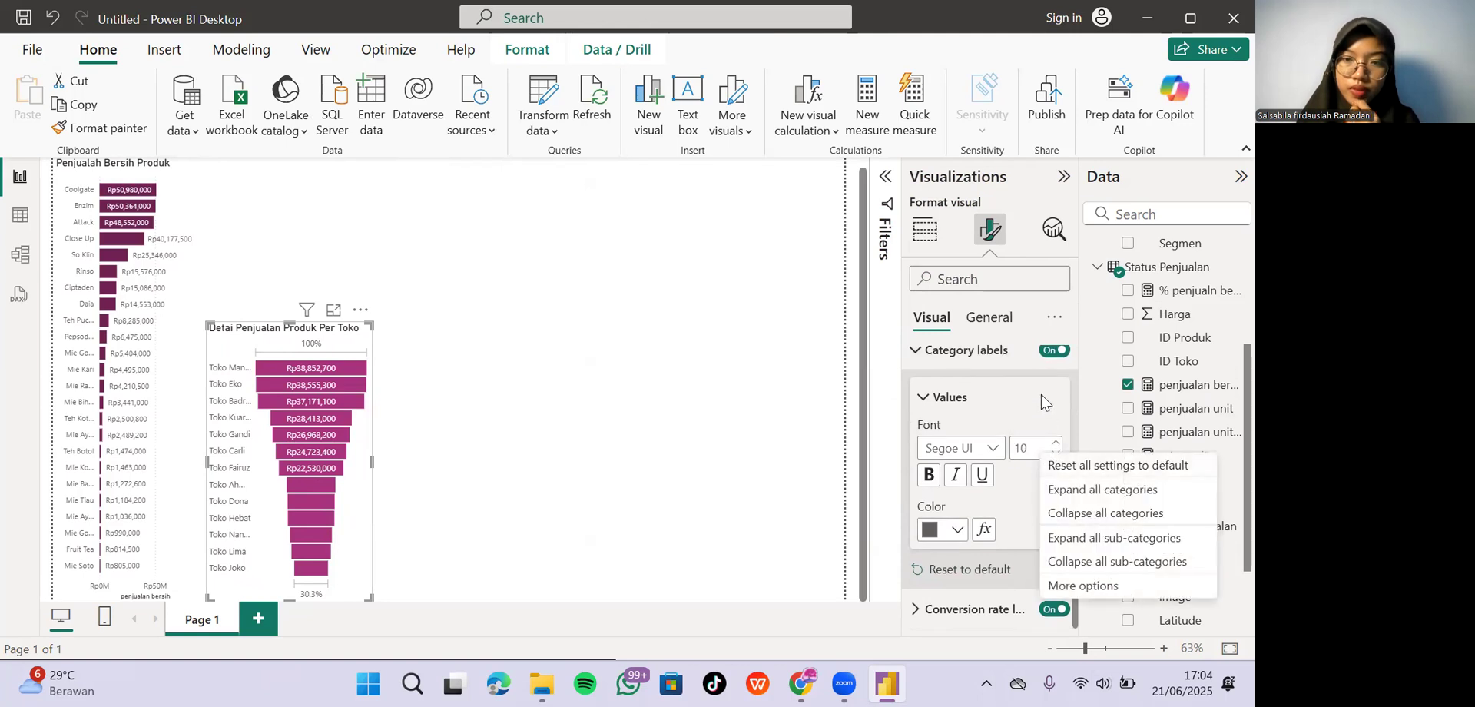
pyautogui.click(1025, 479)
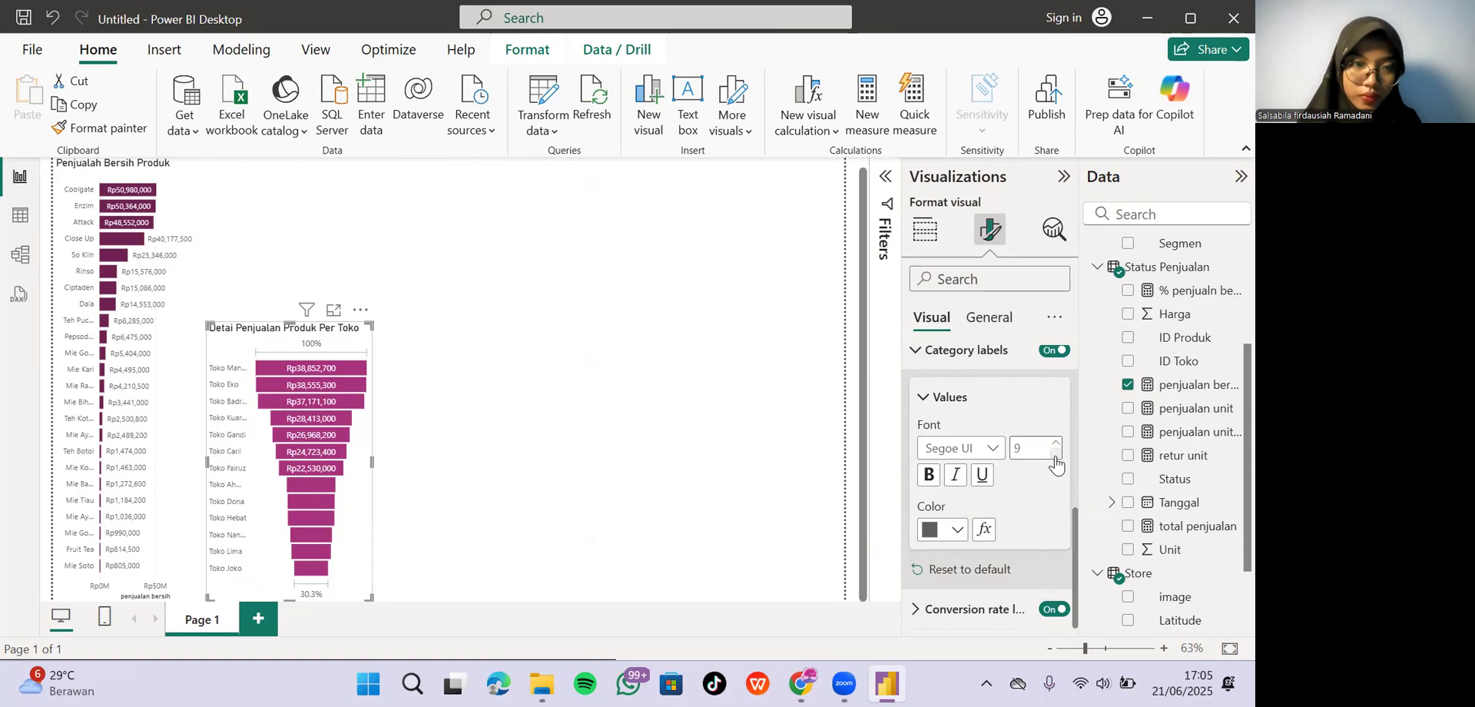
pyautogui.click(1054, 446)
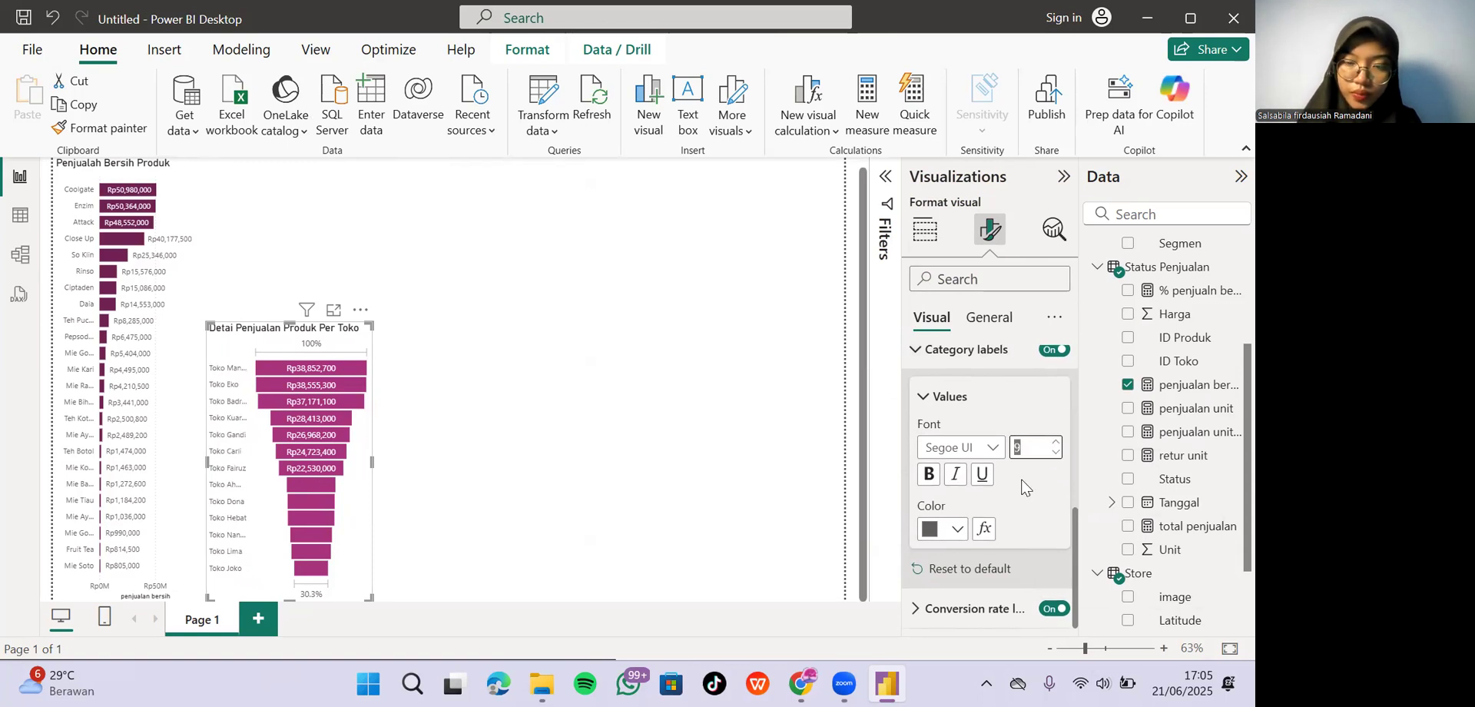
pyautogui.scroll(1, 1025, 485)
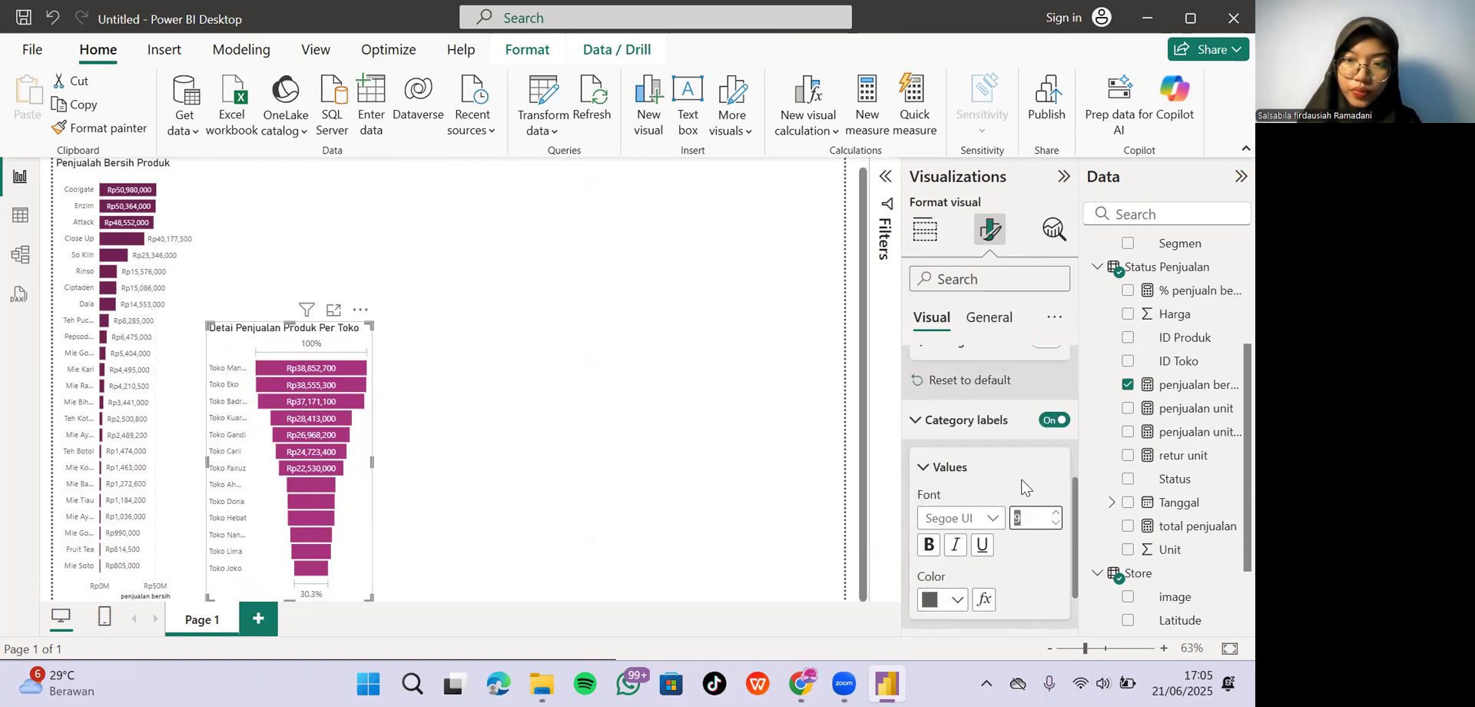
pyautogui.click(924, 433)
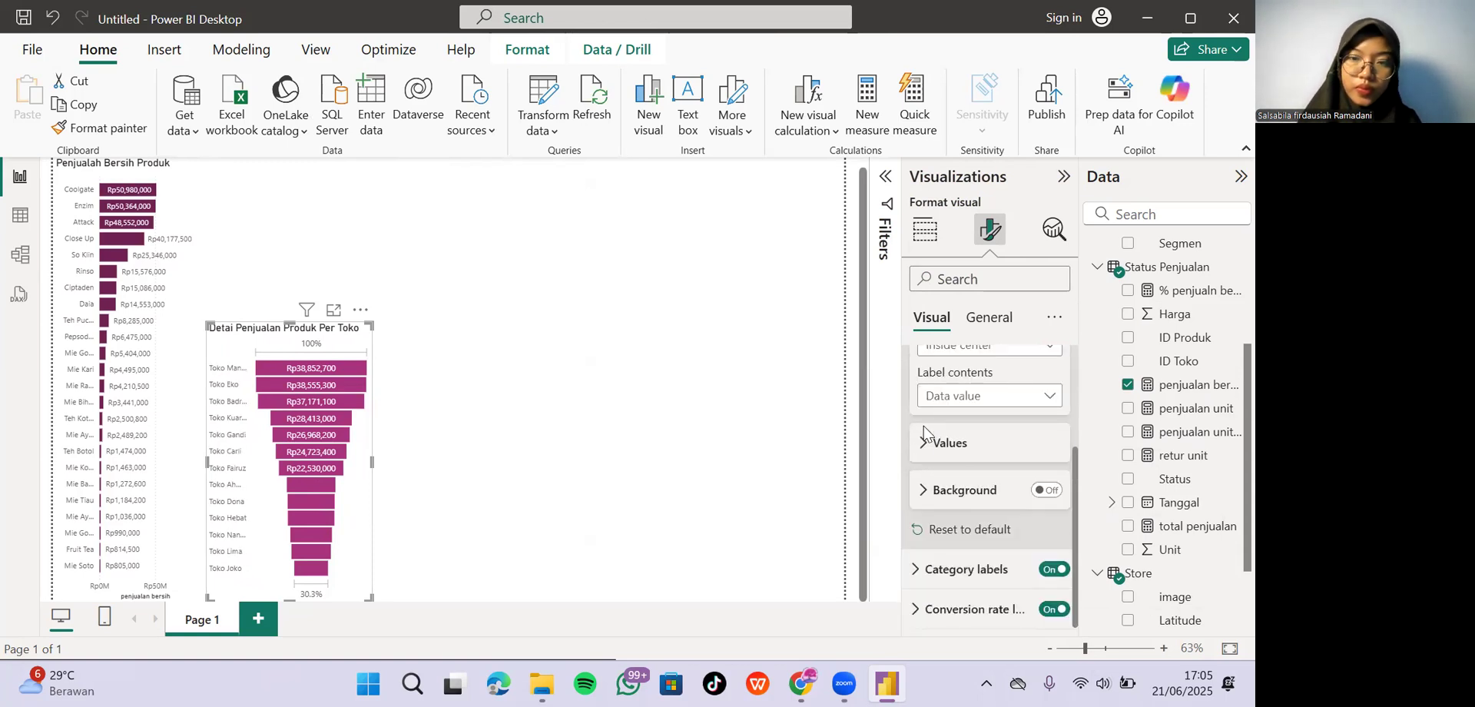
pyautogui.click(1054, 611)
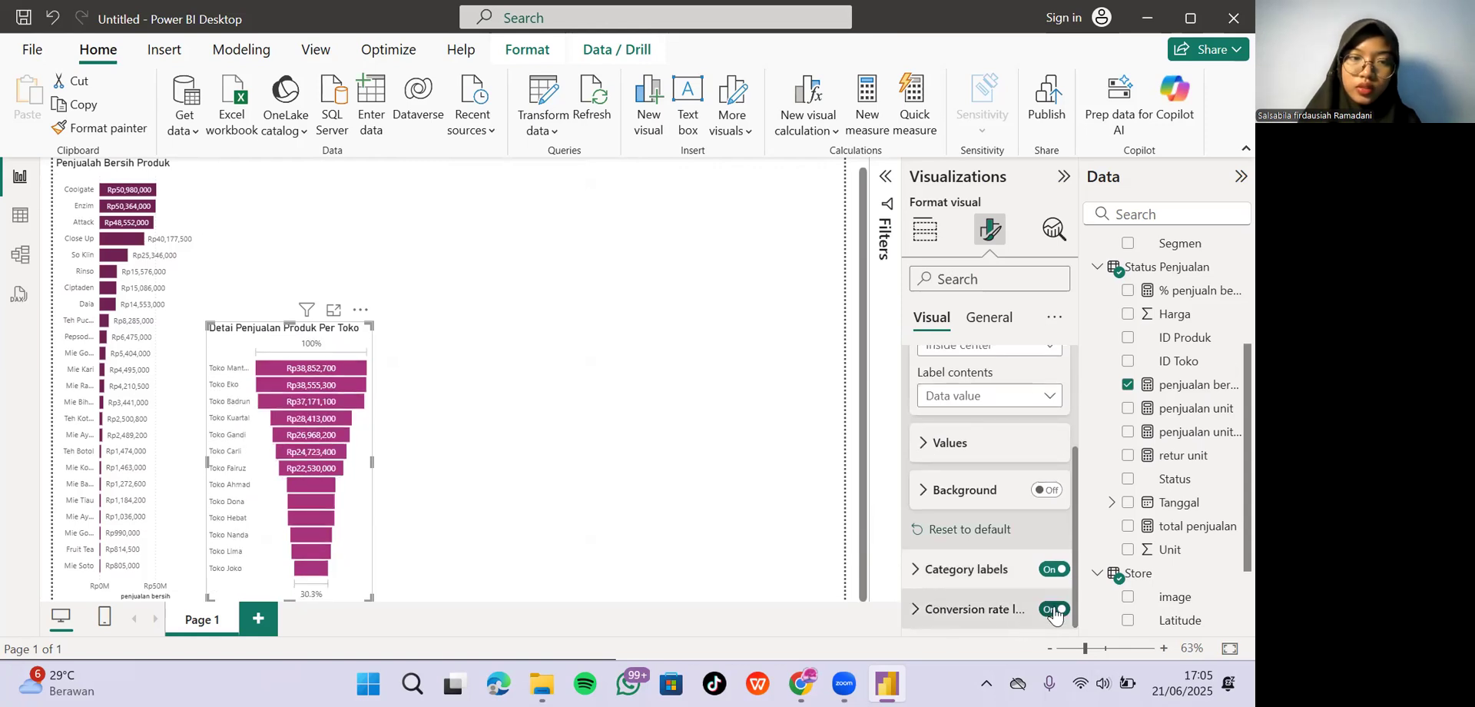
pyautogui.click(1055, 611)
pyautogui.click(1055, 611)
pyautogui.scroll(3, 989, 509)
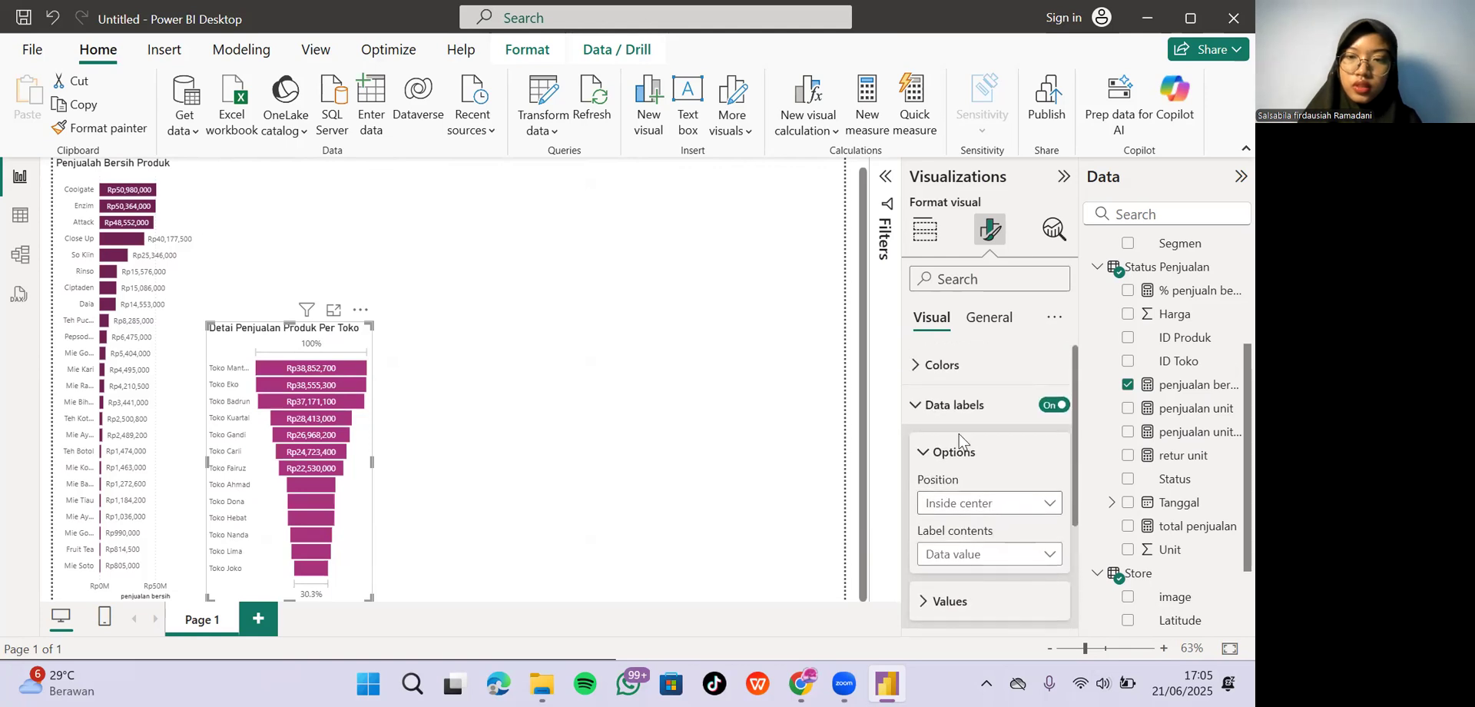
# Set the font size of the data label values in the Detai Penjualan Produk Per Toko funnel chart to 9.
pyautogui.click(916, 406)
pyautogui.click(916, 406)
pyautogui.click(917, 405)
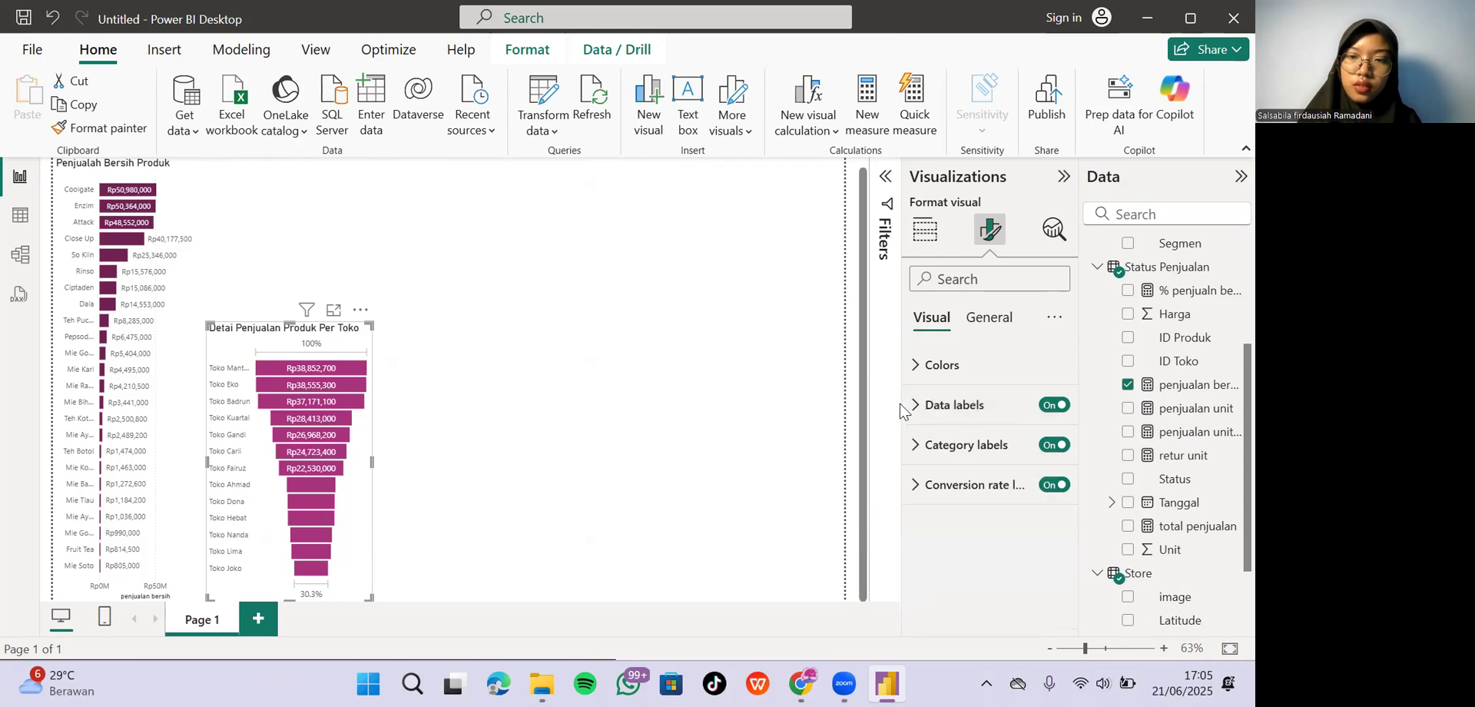
pyautogui.click(1021, 406)
pyautogui.scroll(-2, 1041, 520)
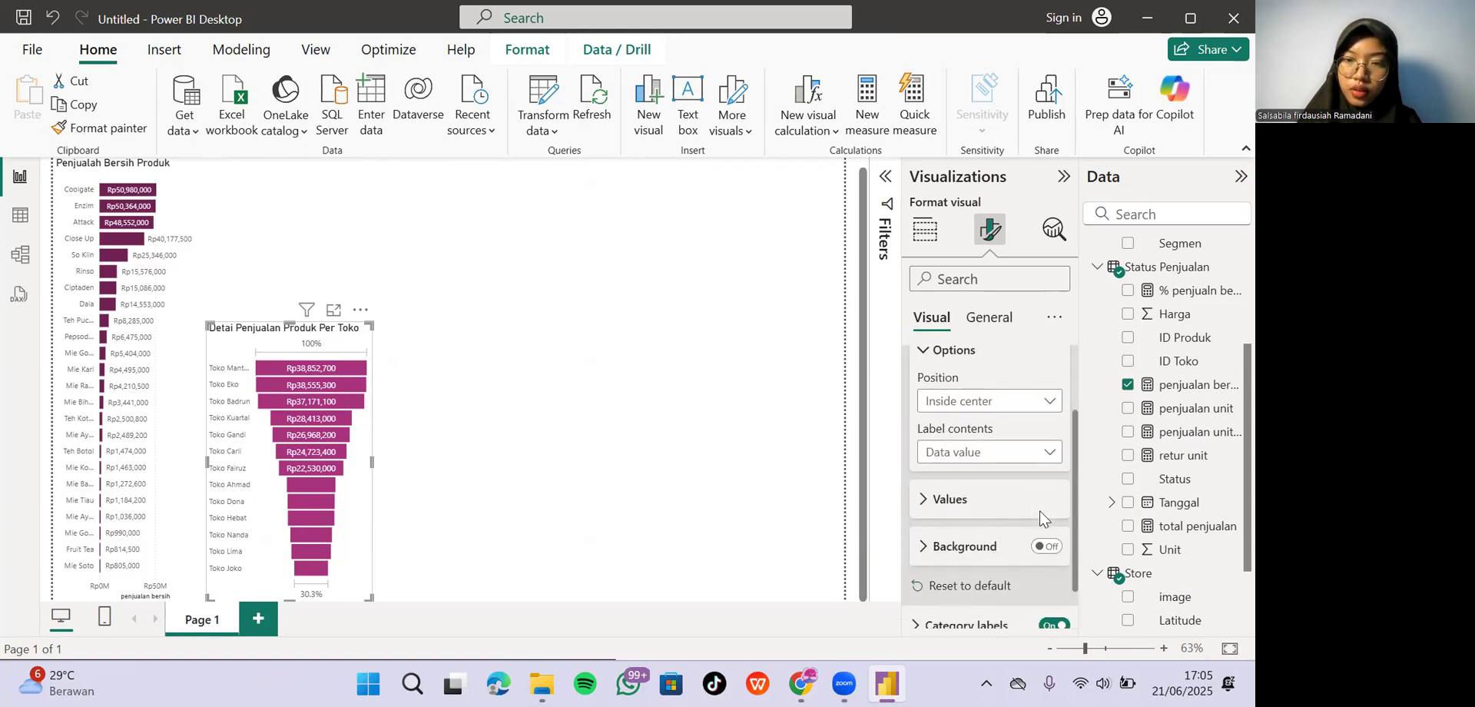
pyautogui.click(927, 507)
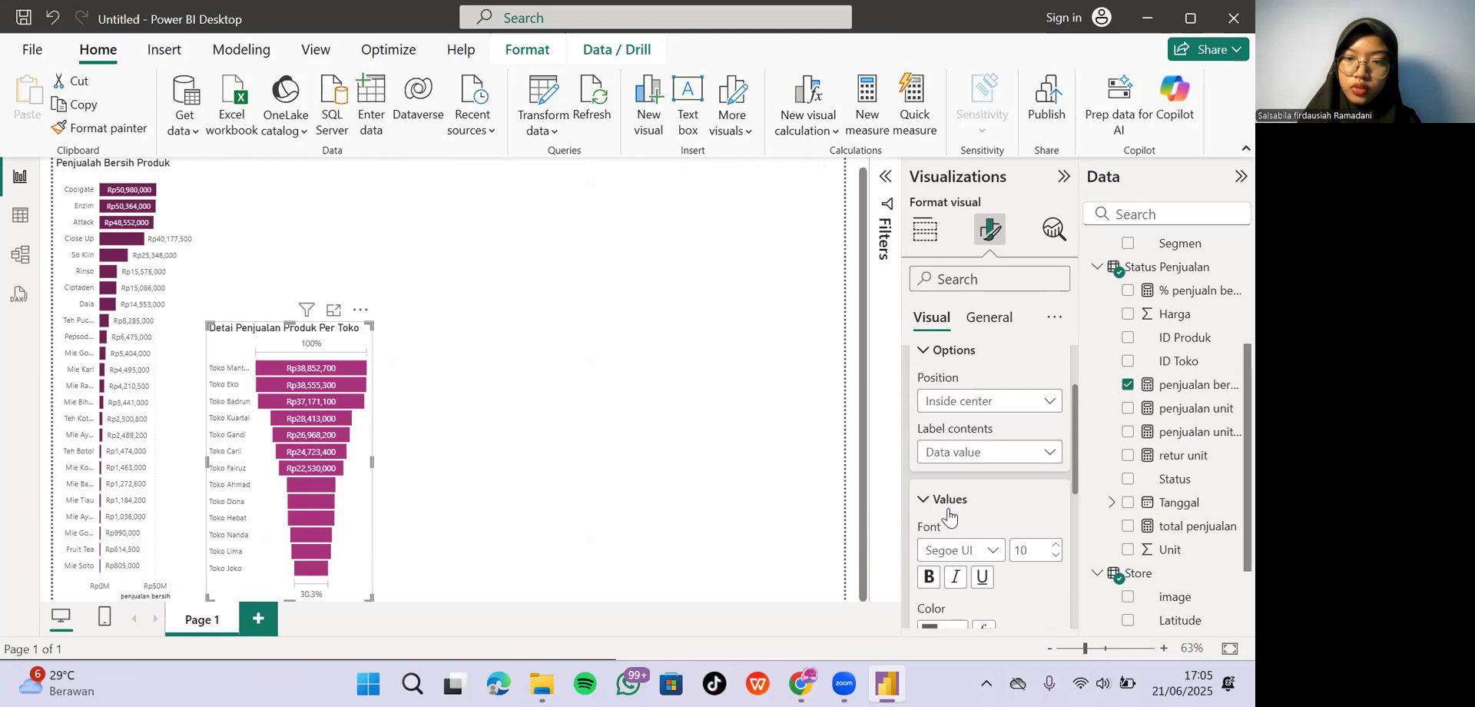
pyautogui.scroll(-1, 945, 517)
pyautogui.click(1056, 516)
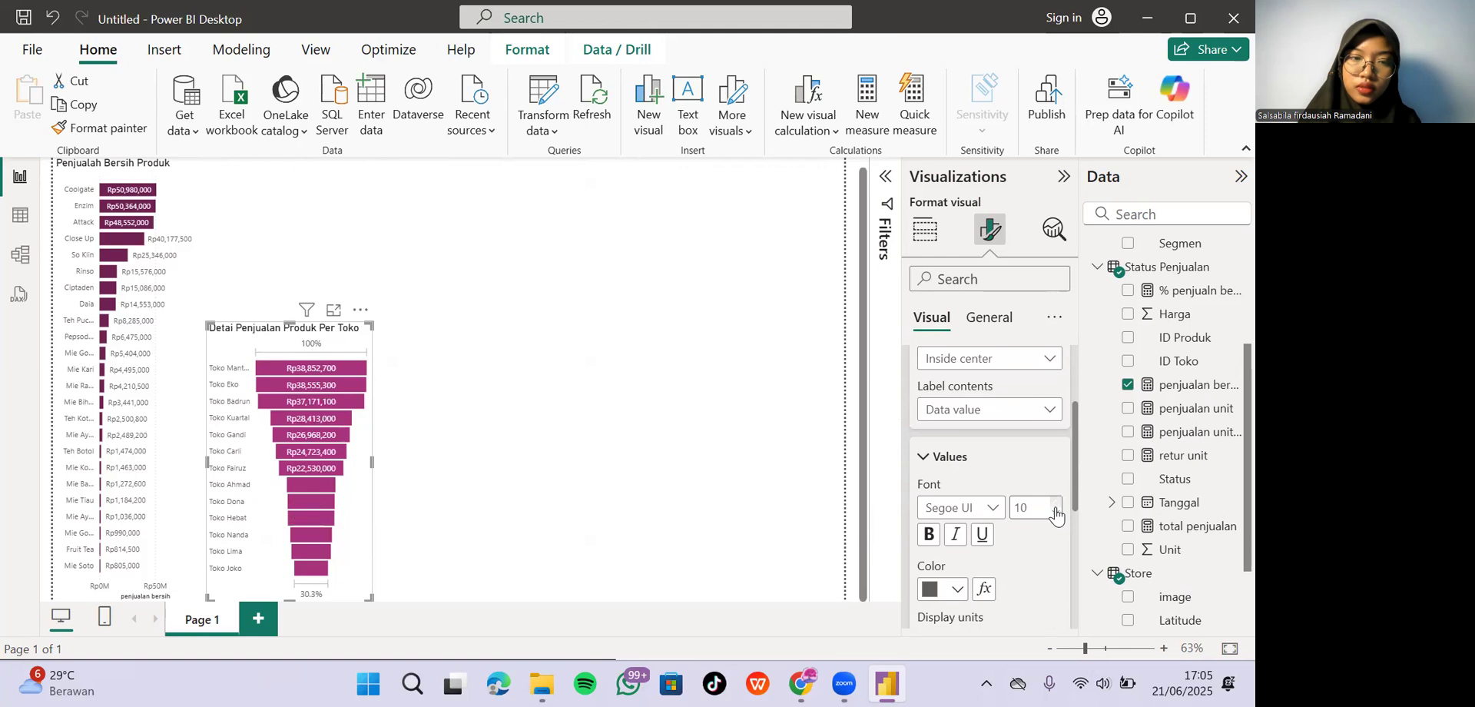
pyautogui.click(1056, 514)
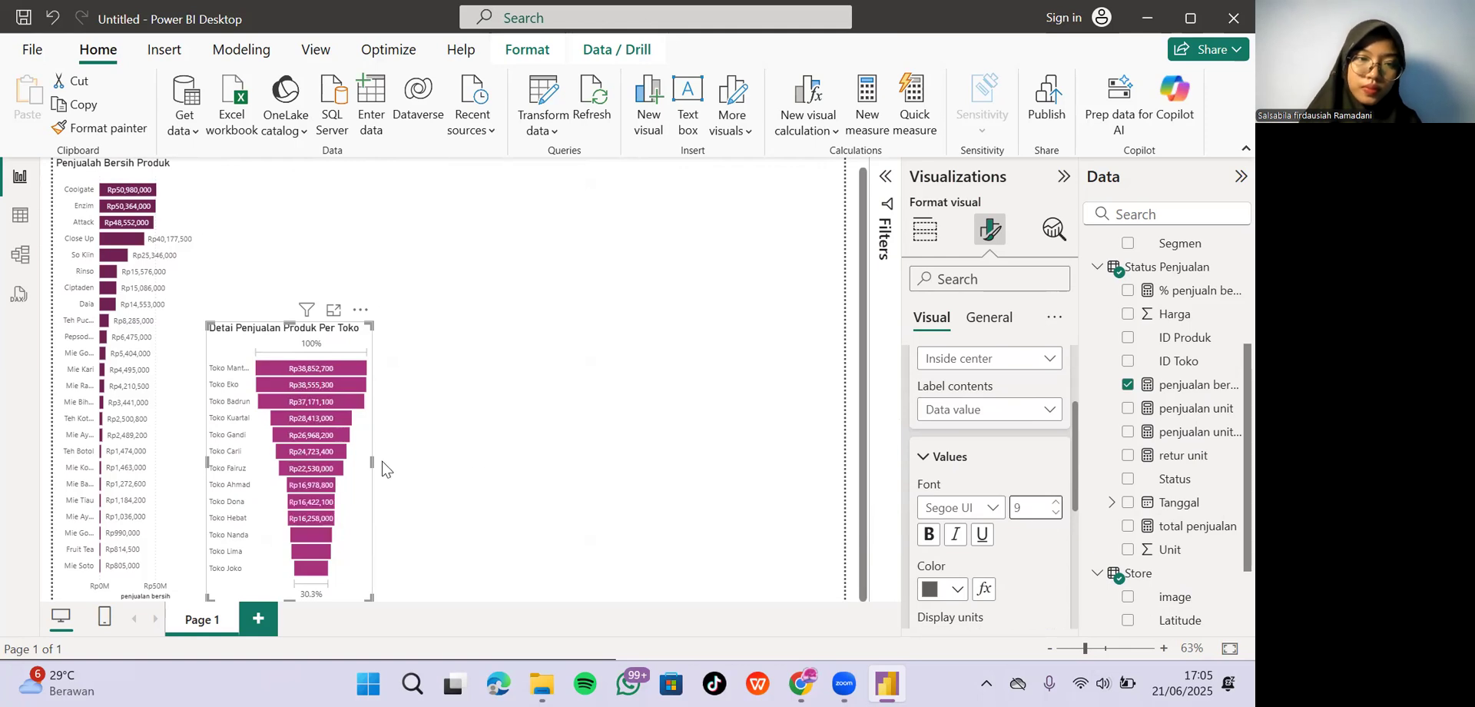
# Widen the funnel chart, lower its upper edge to free space above it, and deselect it.
pyautogui.moveTo(370, 457); pyautogui.dragTo(428, 461)
pyautogui.moveTo(318, 323); pyautogui.dragTo(321, 356)
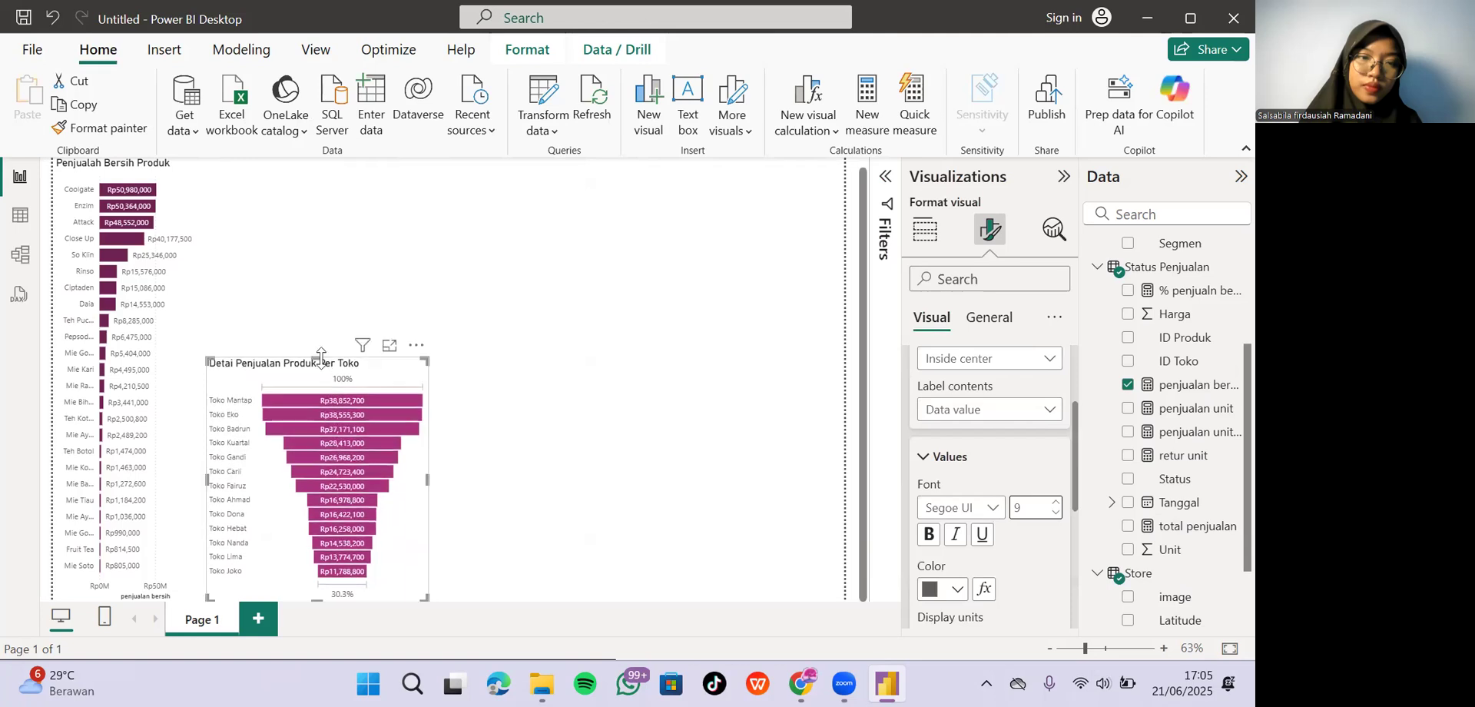
pyautogui.click(589, 414)
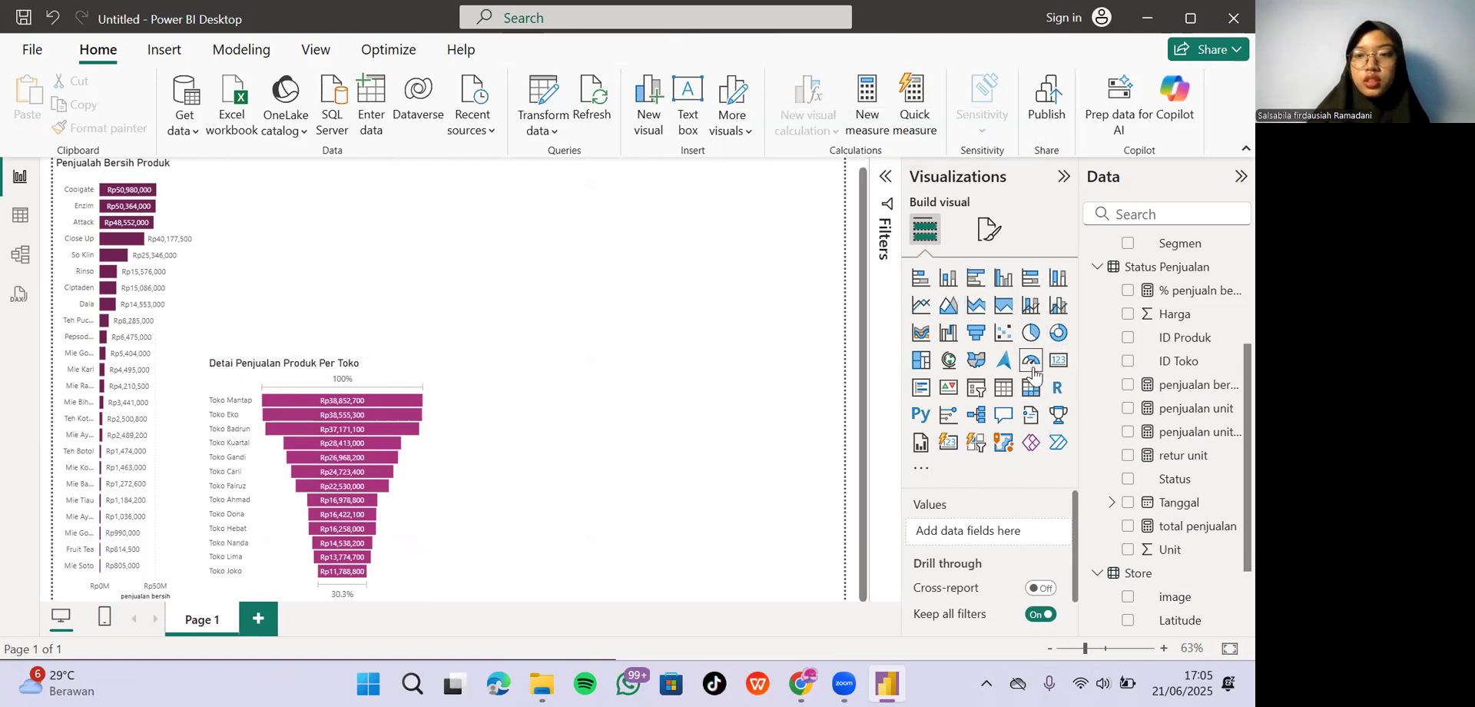
# Insert a gauge visual with penjualan bersih as its value and total penjualan as its maximum value.
pyautogui.click(1031, 361)
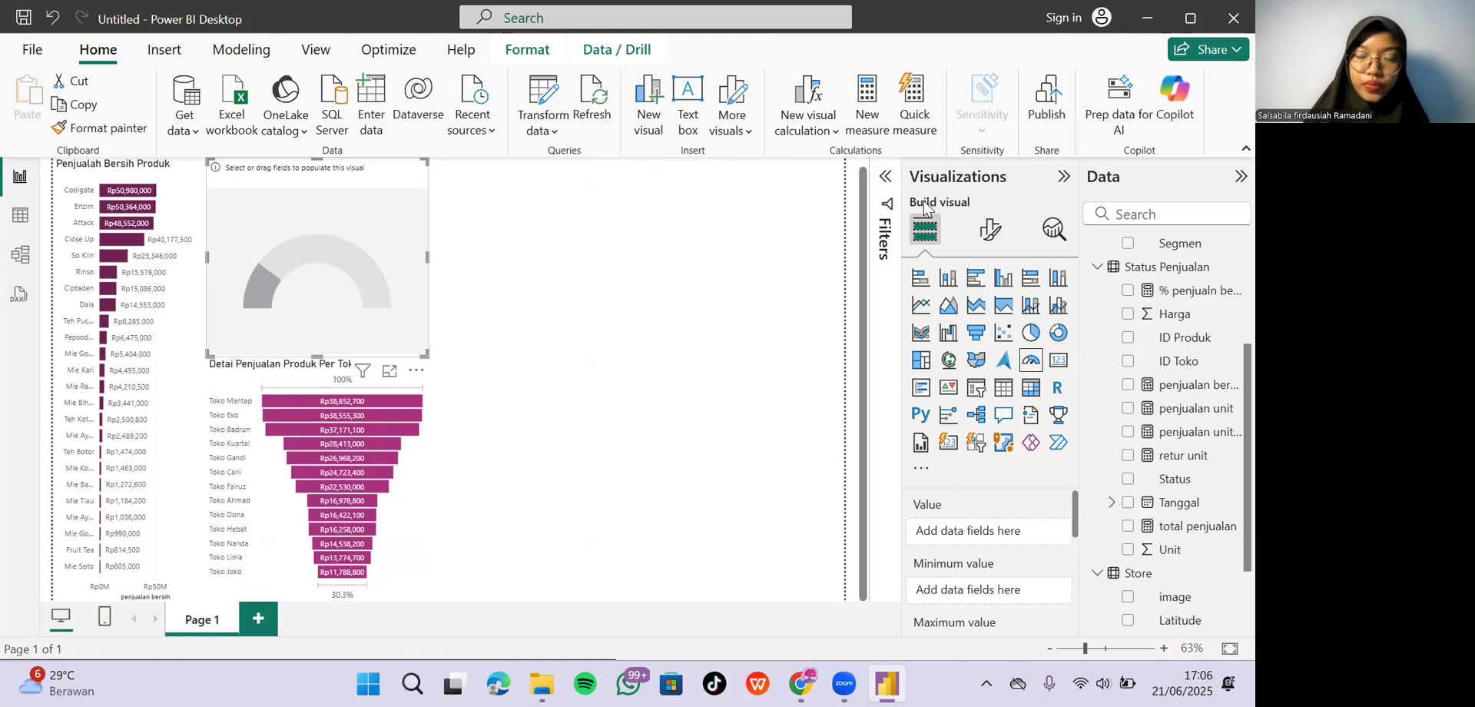
pyautogui.click(990, 229)
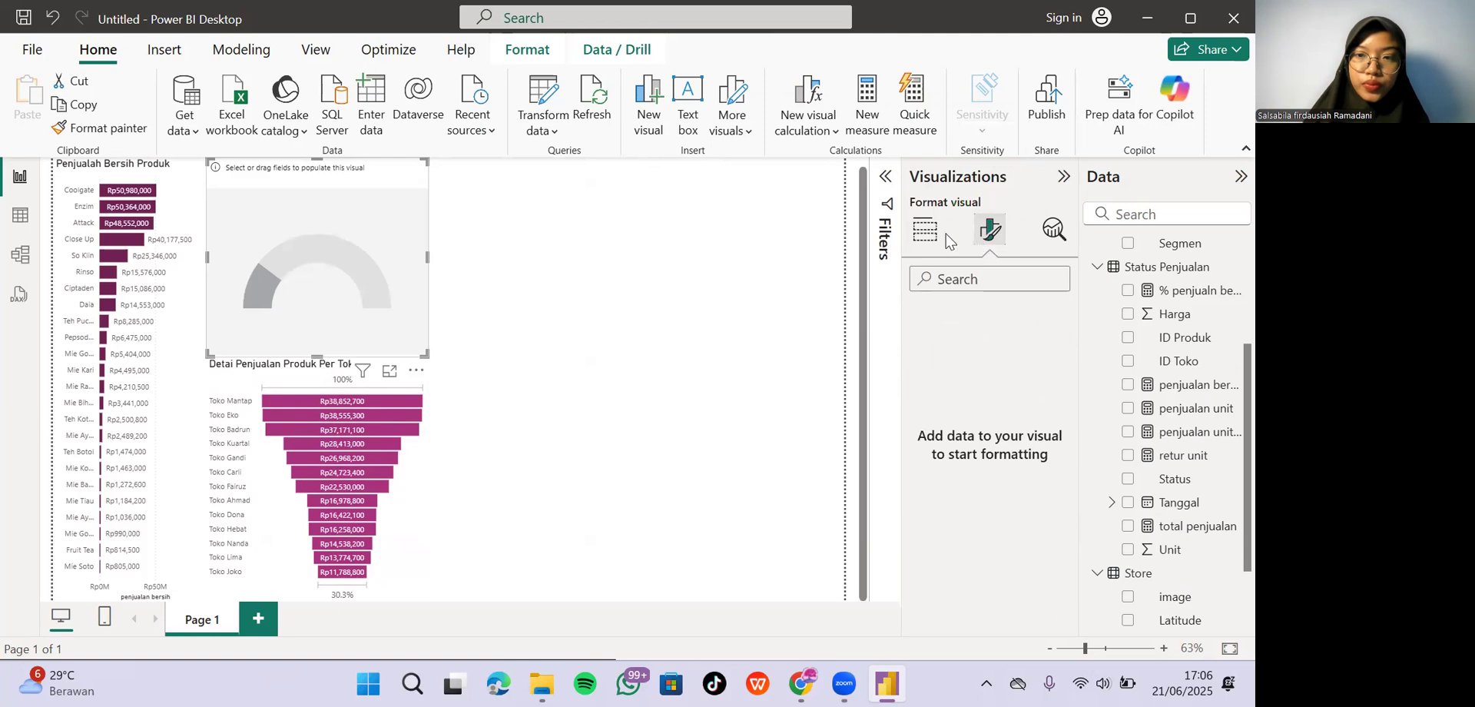
pyautogui.click(925, 229)
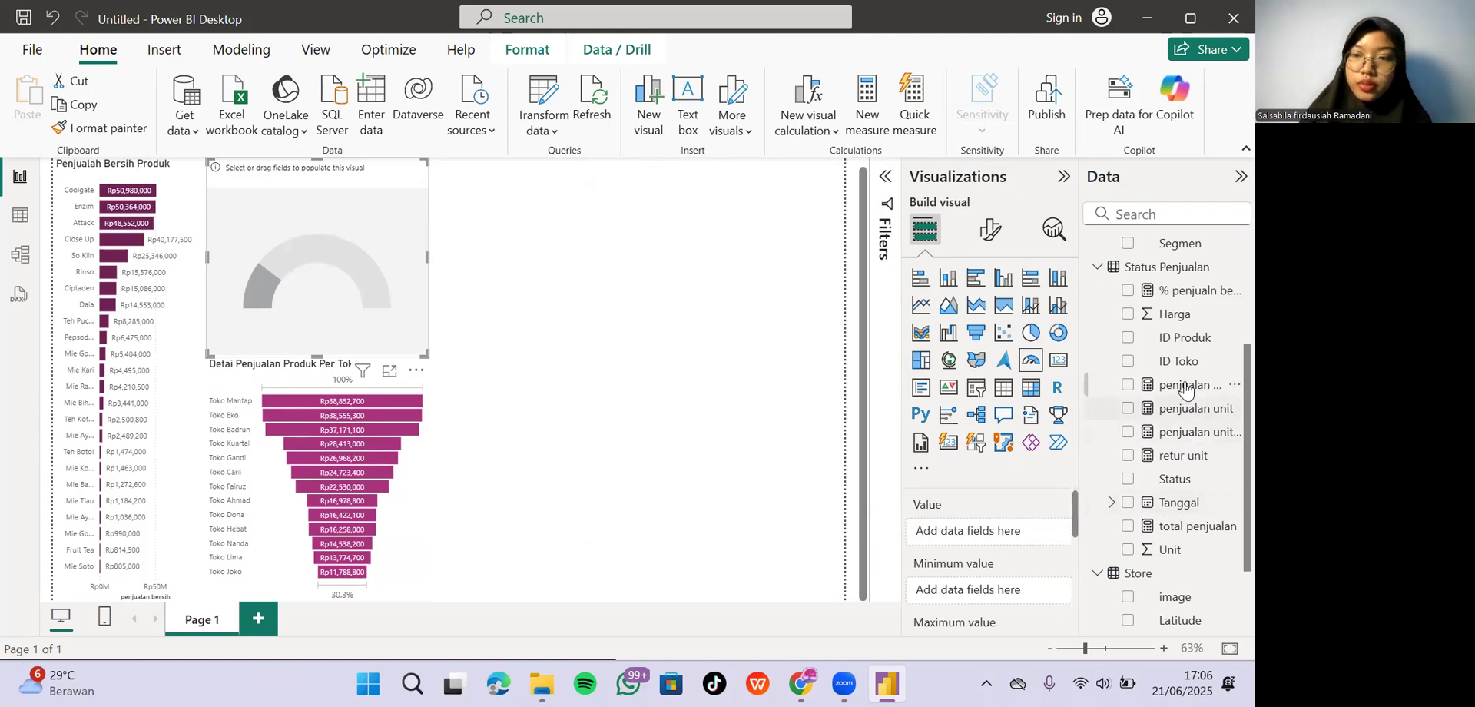
pyautogui.moveTo(1185, 384); pyautogui.dragTo(1011, 531)
pyautogui.scroll(-2, 1011, 531)
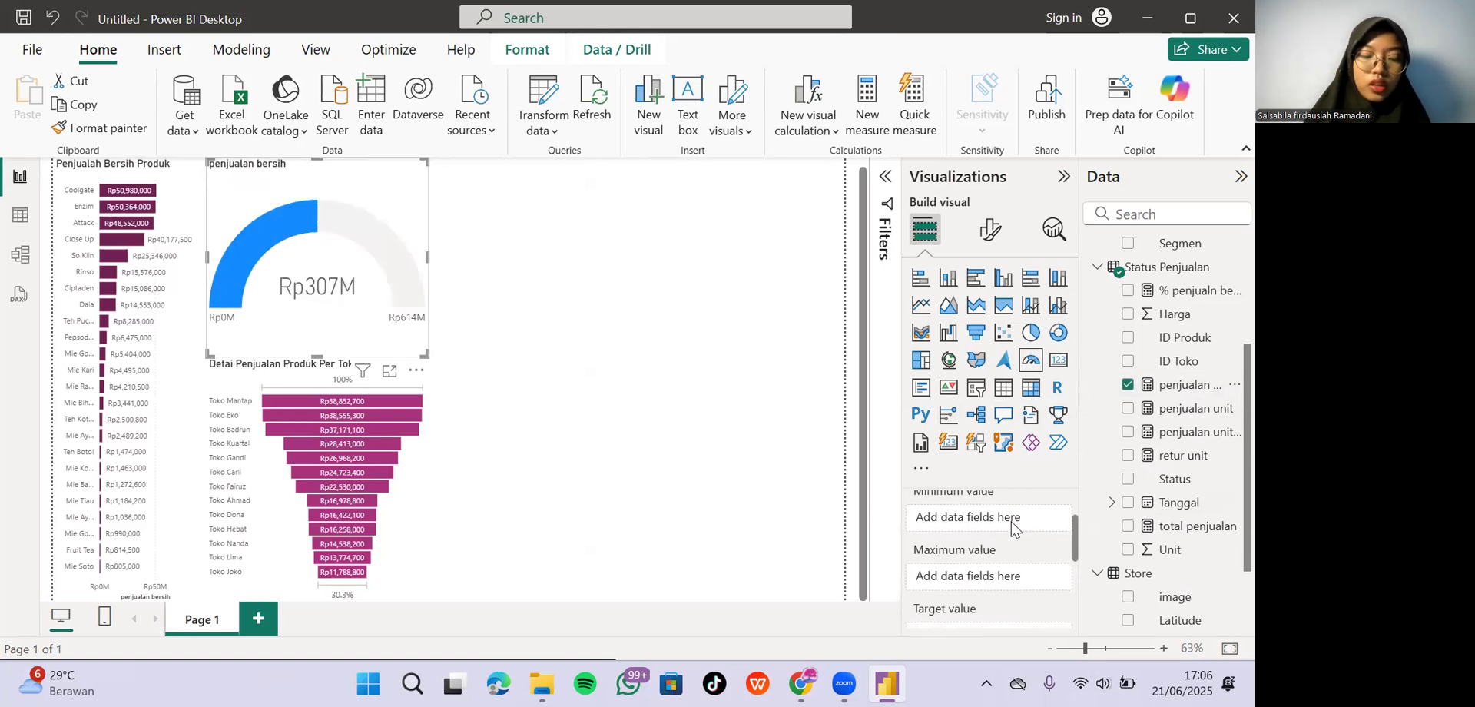
pyautogui.moveTo(1183, 528); pyautogui.dragTo(991, 576)
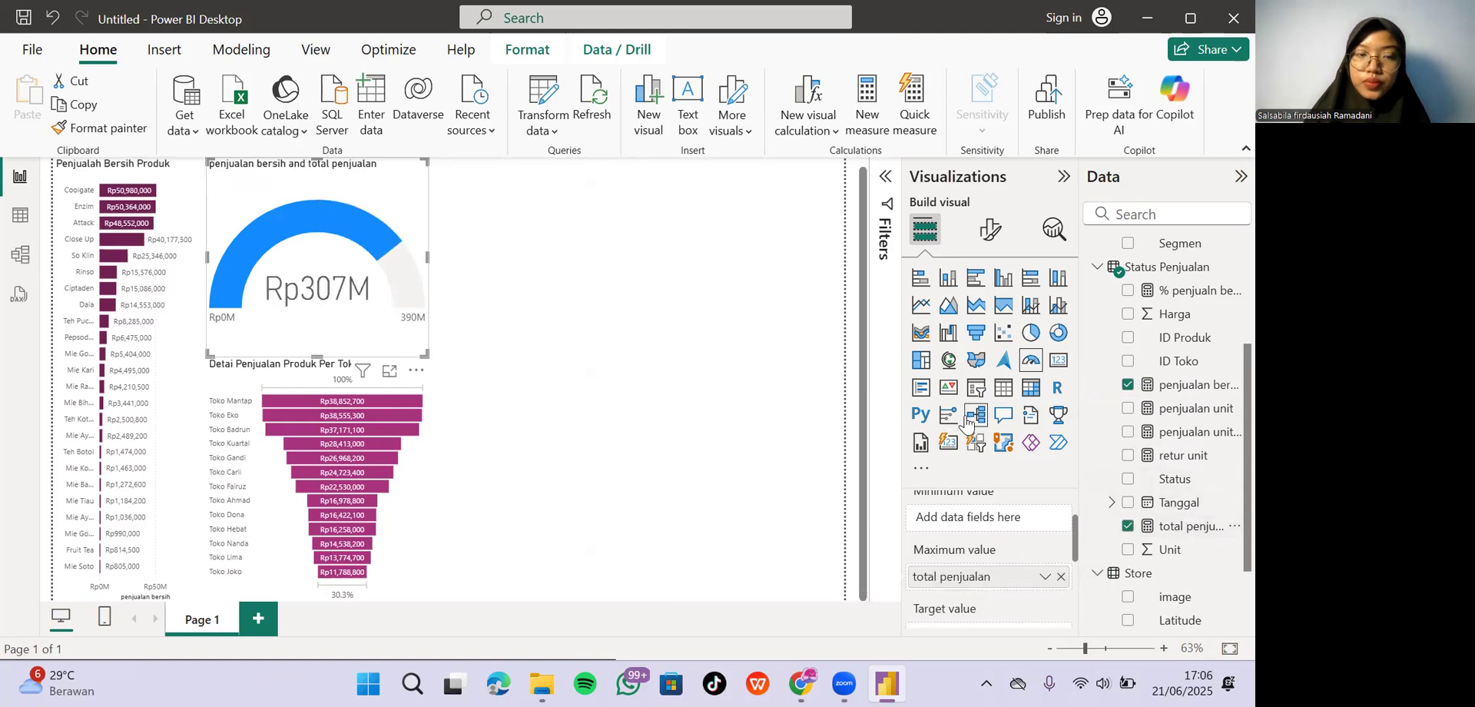
# Find the gauge's display unit options by searching for "disp" and set the data labels' display units to None.
pyautogui.click(991, 231)
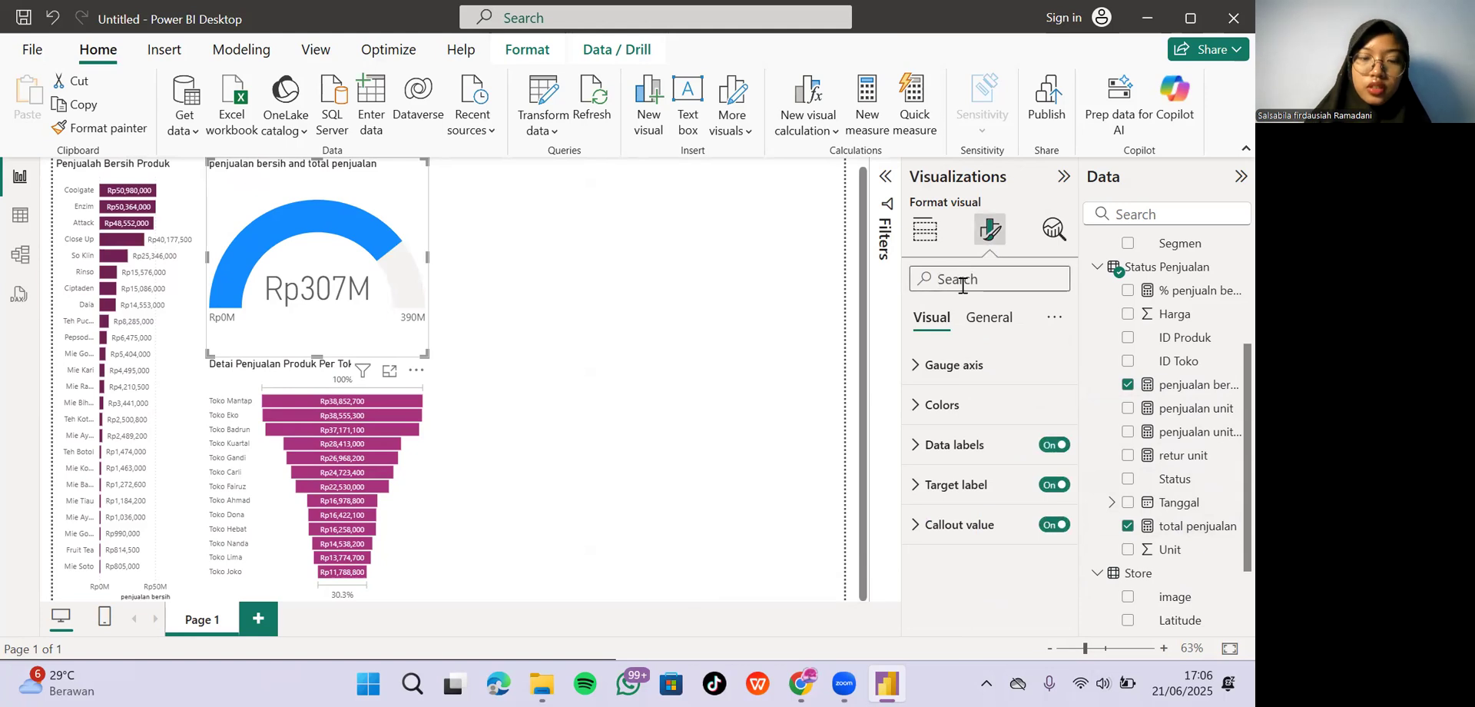
pyautogui.write('dos')
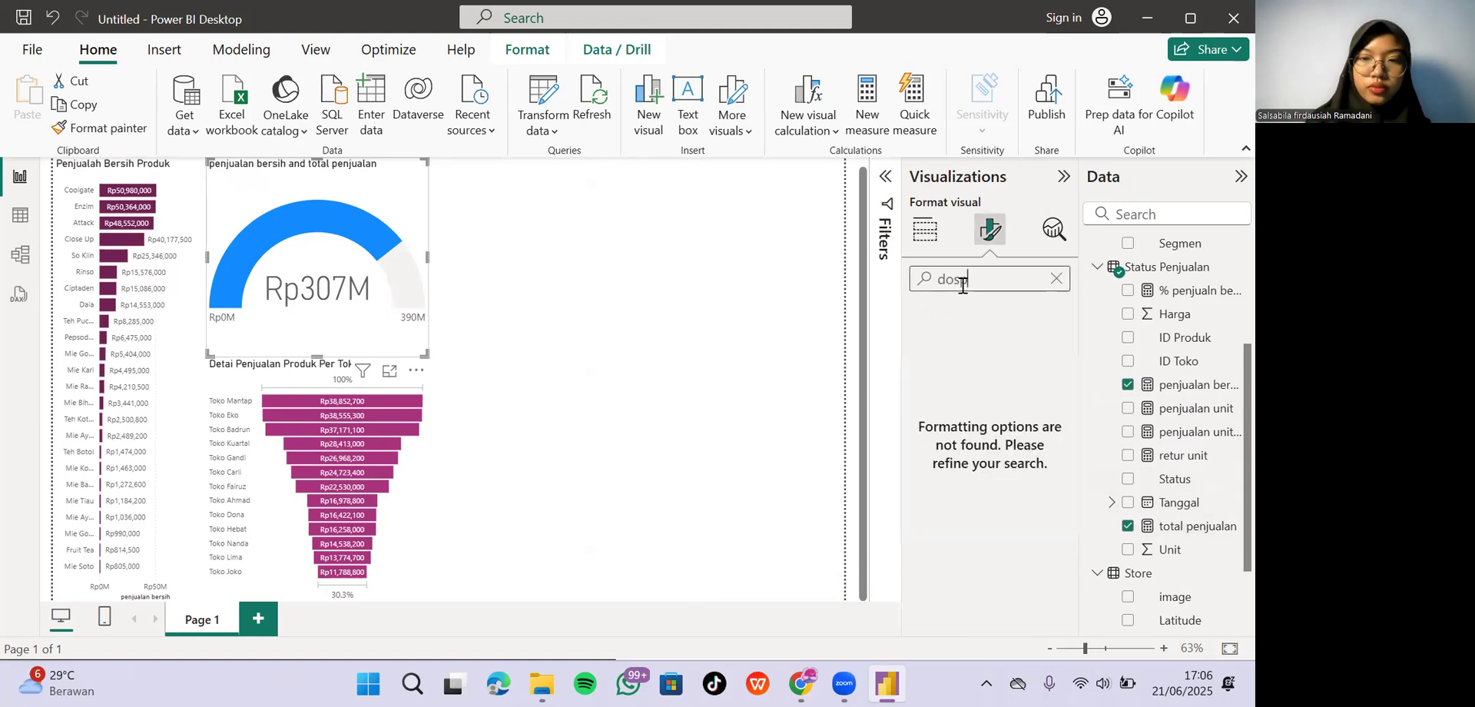
pyautogui.write('isp')
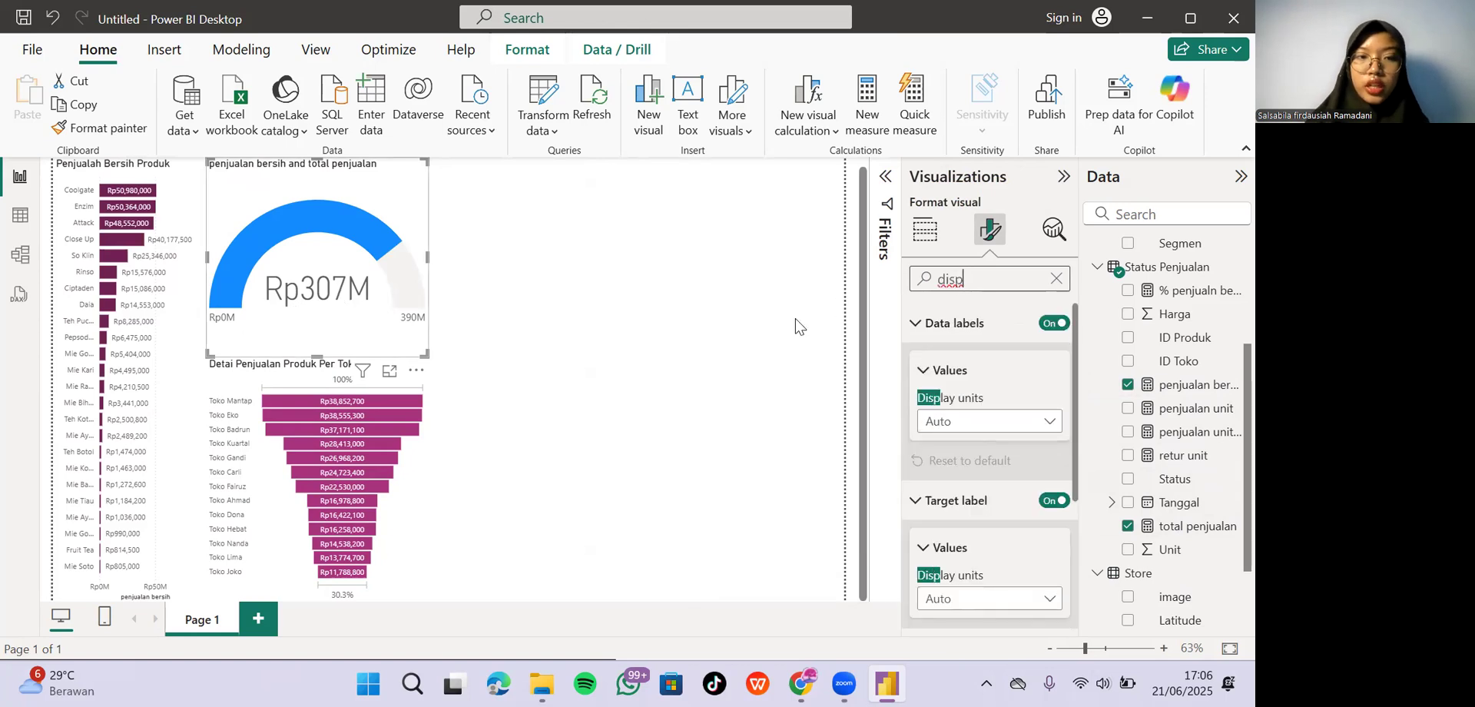
pyautogui.click(1014, 422)
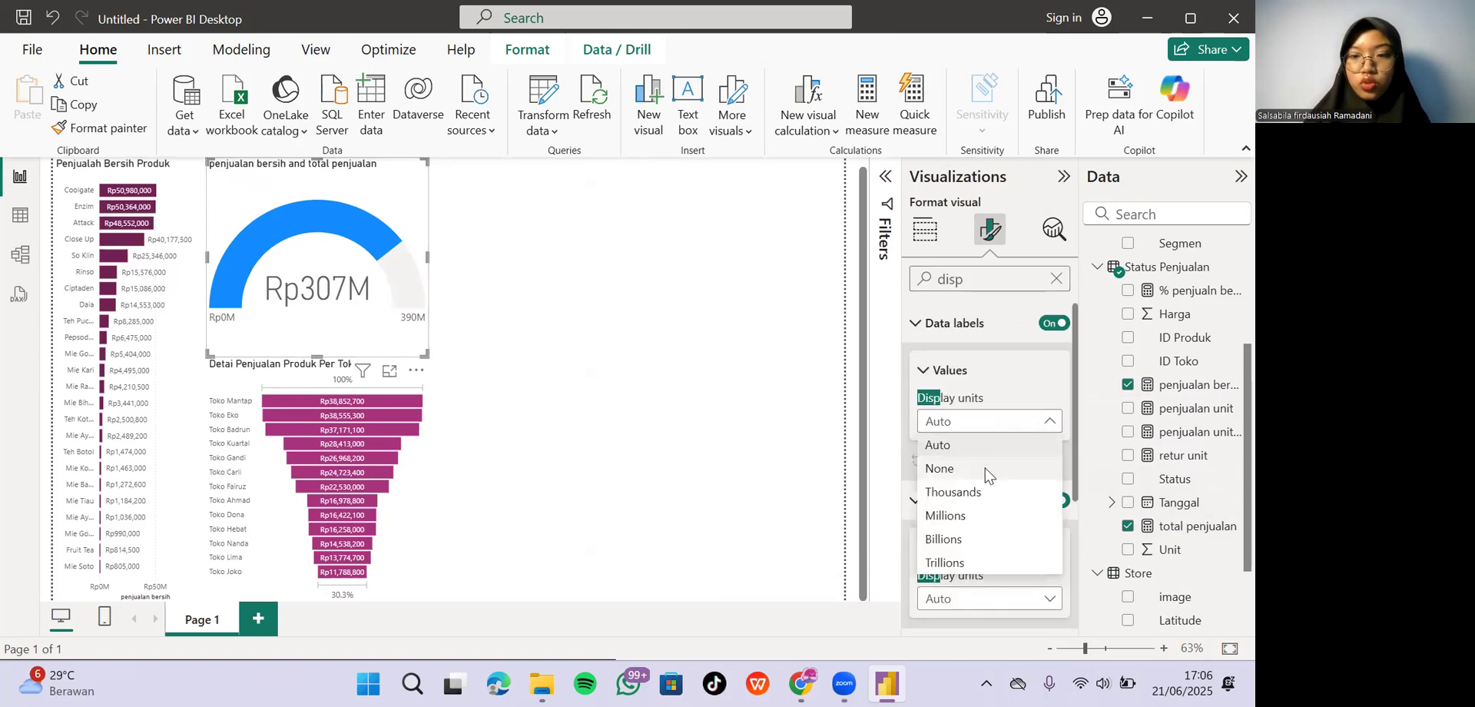
pyautogui.click(940, 468)
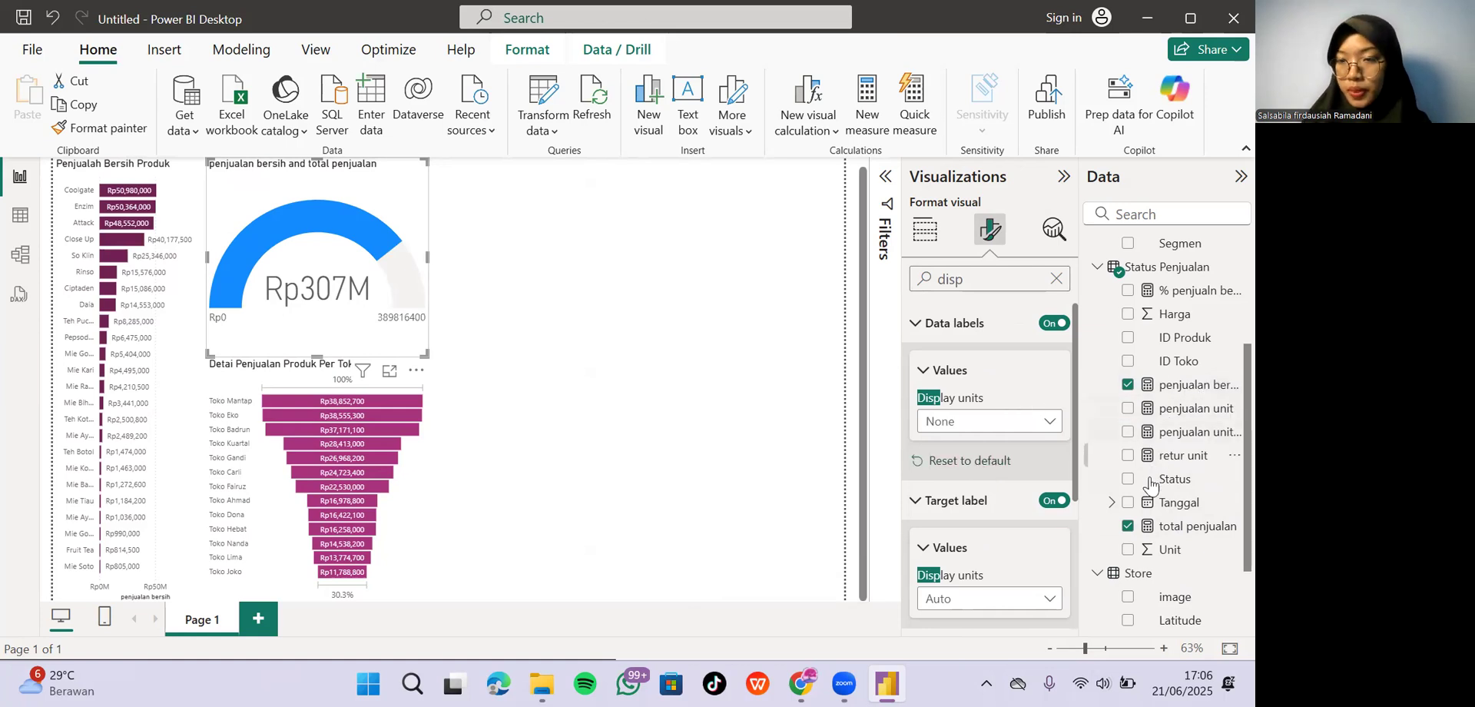
# Format the total penjualan measure as currency using Rp Indonesian (Indonesia).
pyautogui.click(1183, 526)
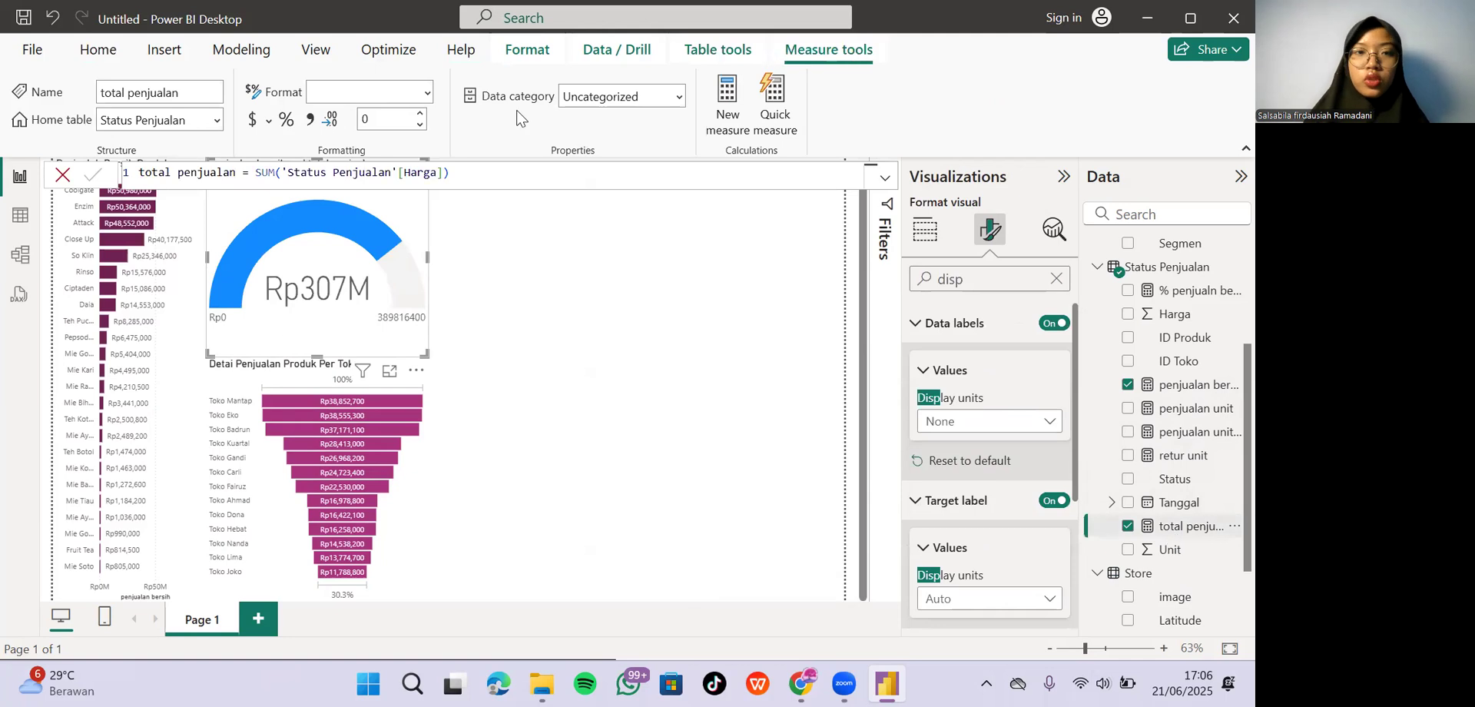
pyautogui.click(270, 123)
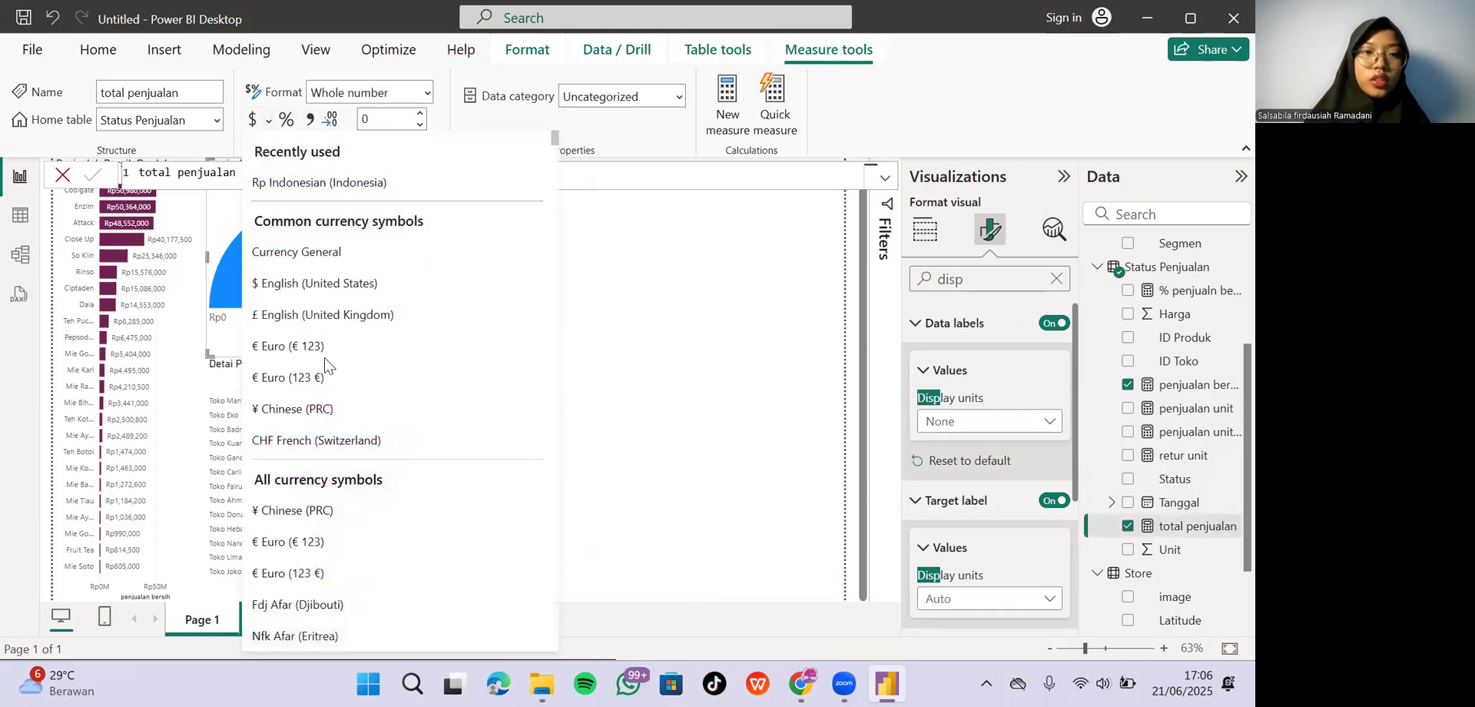
pyautogui.click(341, 182)
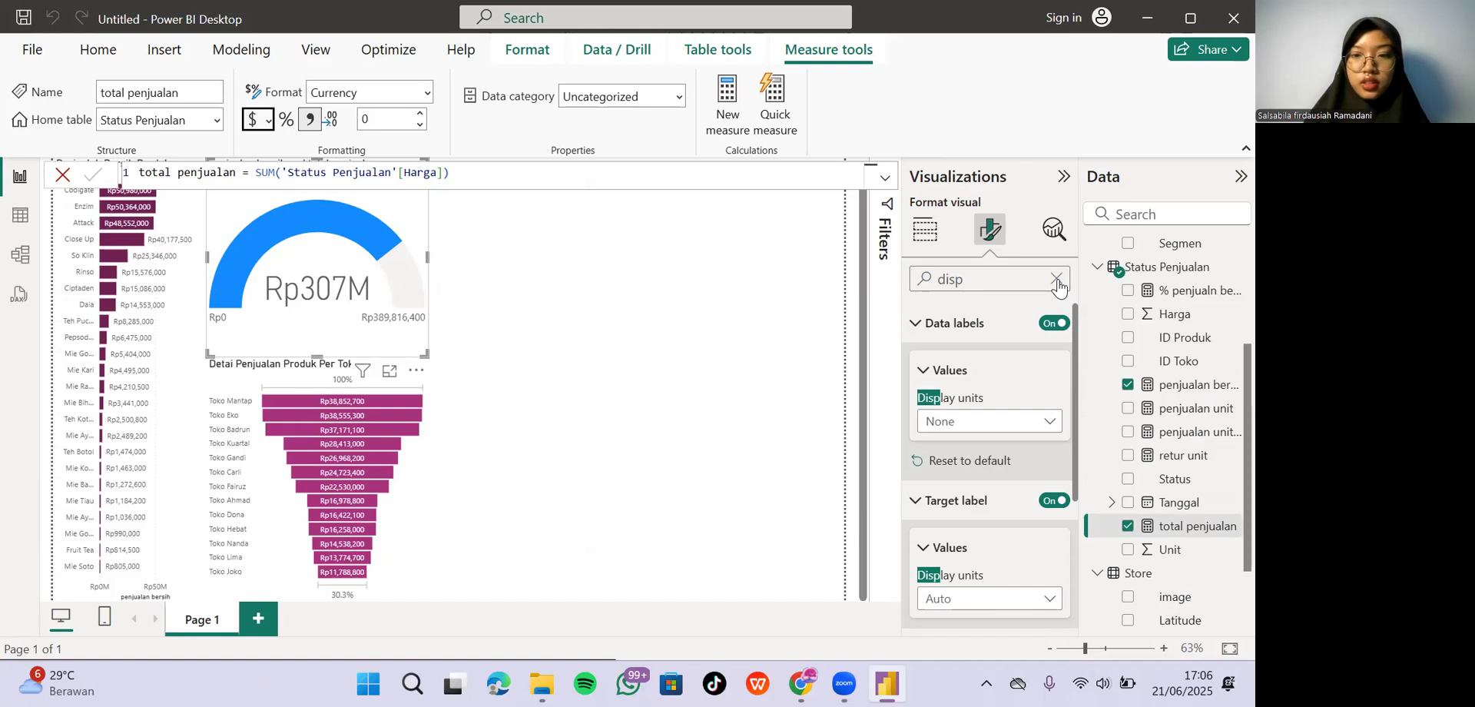
# Set the display units of the gauge's target label and callout value to None.
pyautogui.scroll(-2, 987, 530)
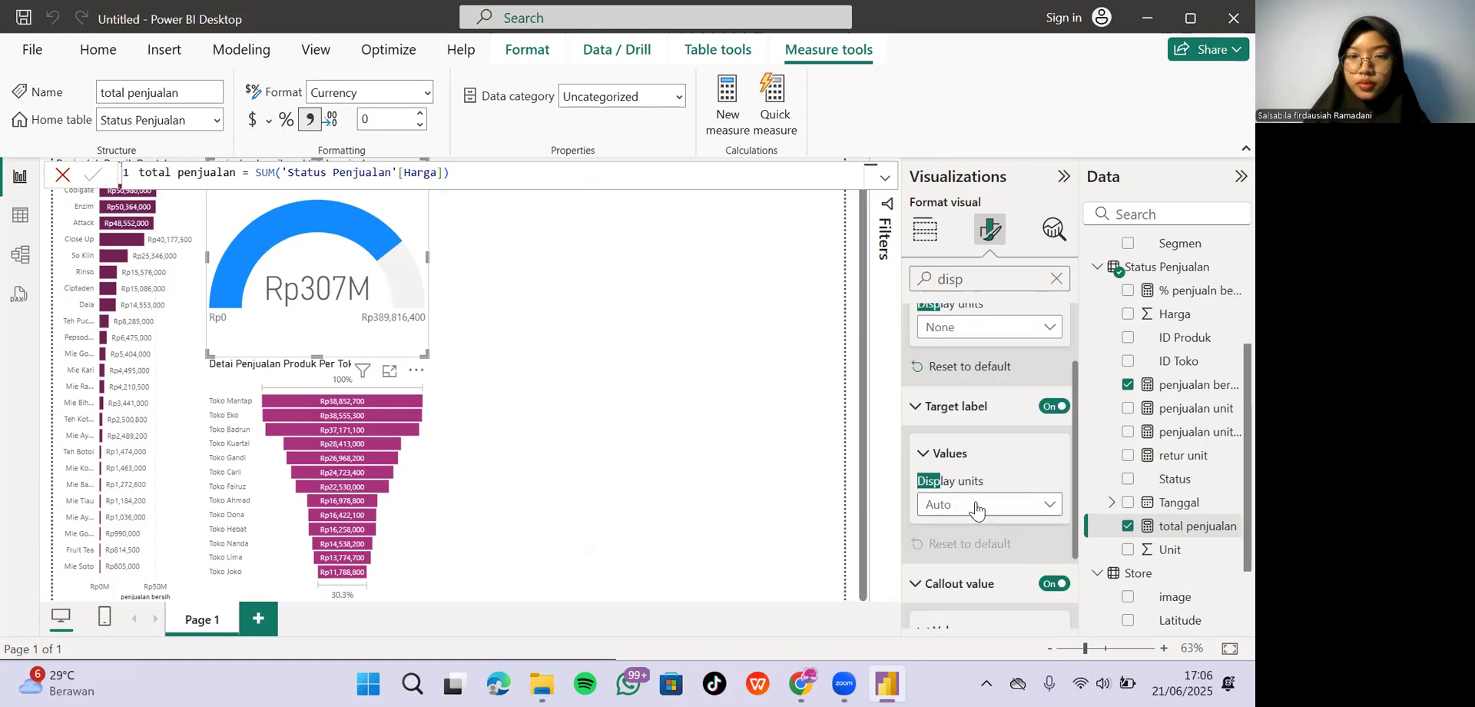
pyautogui.click(975, 505)
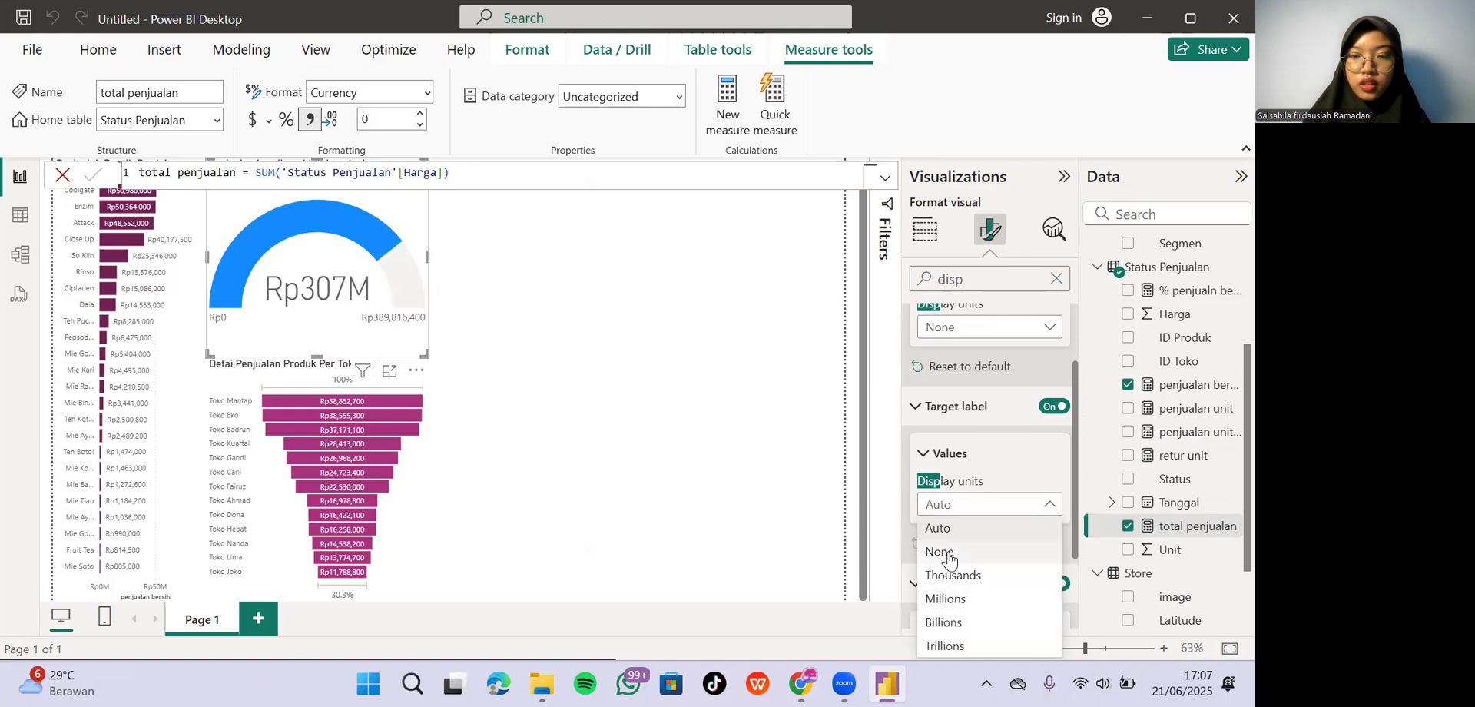
pyautogui.click(947, 552)
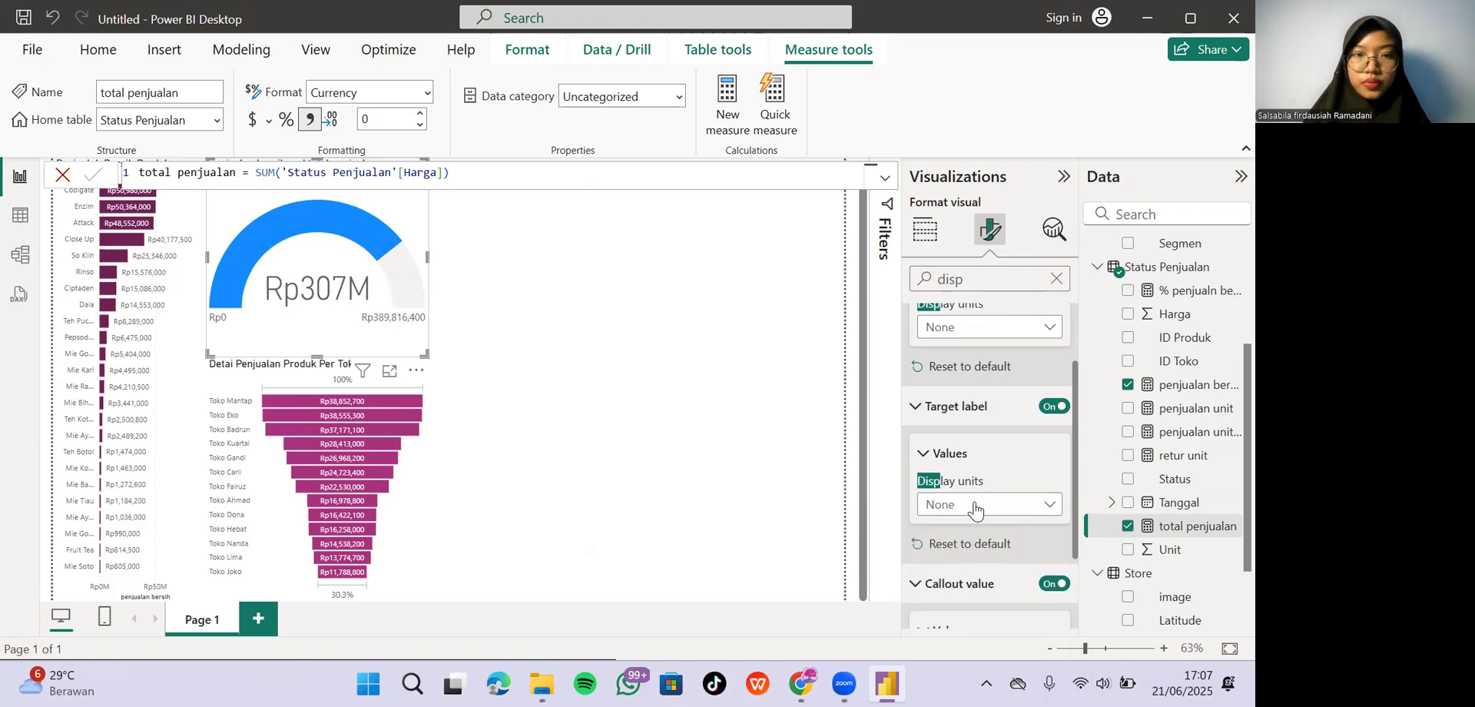
pyautogui.click(1014, 510)
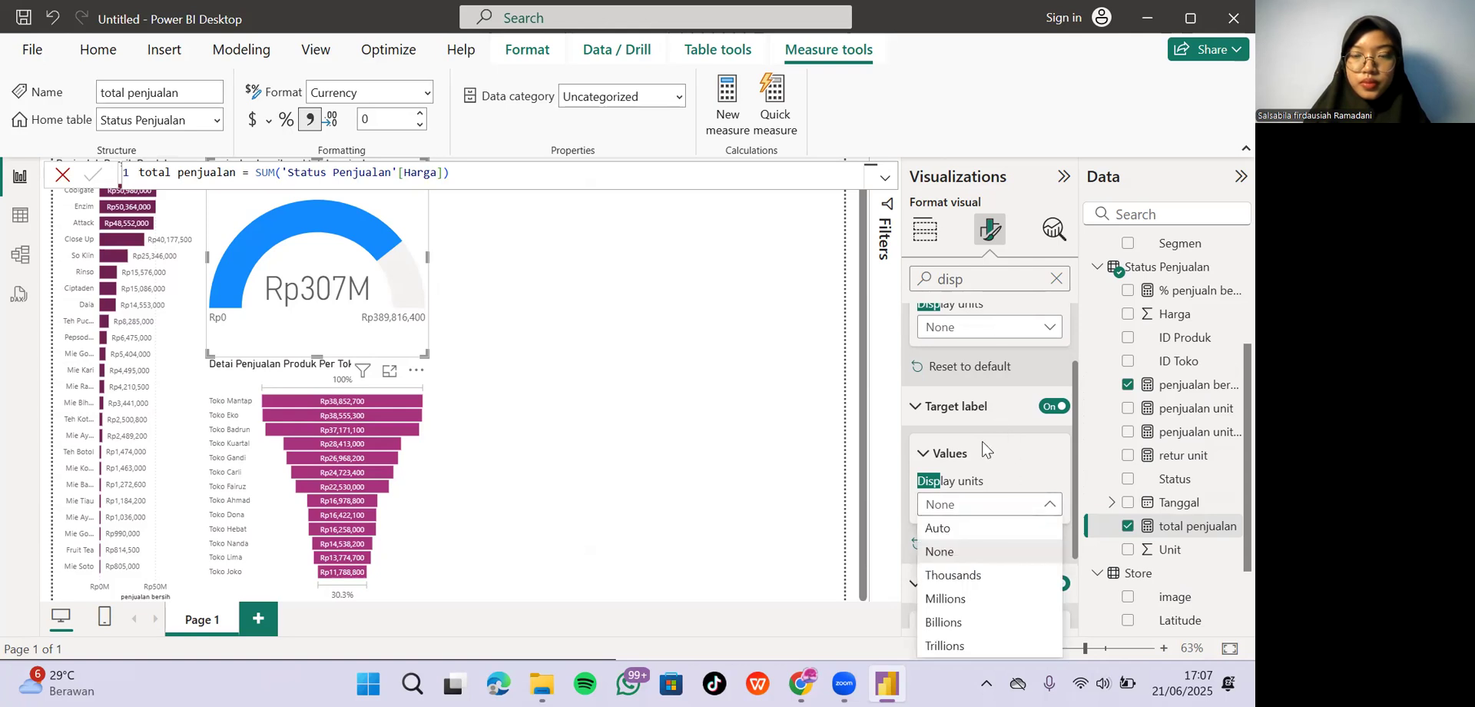
pyautogui.scroll(-3, 986, 449)
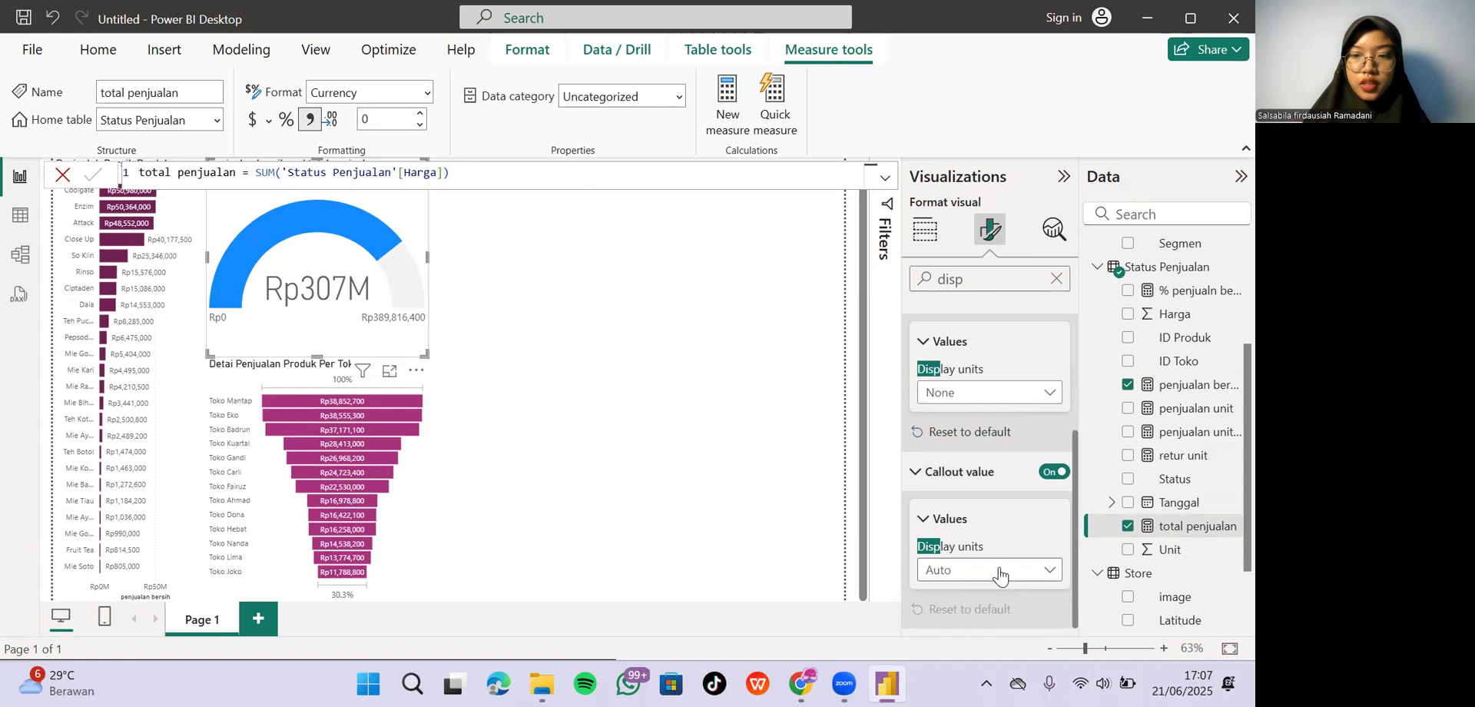
pyautogui.click(999, 572)
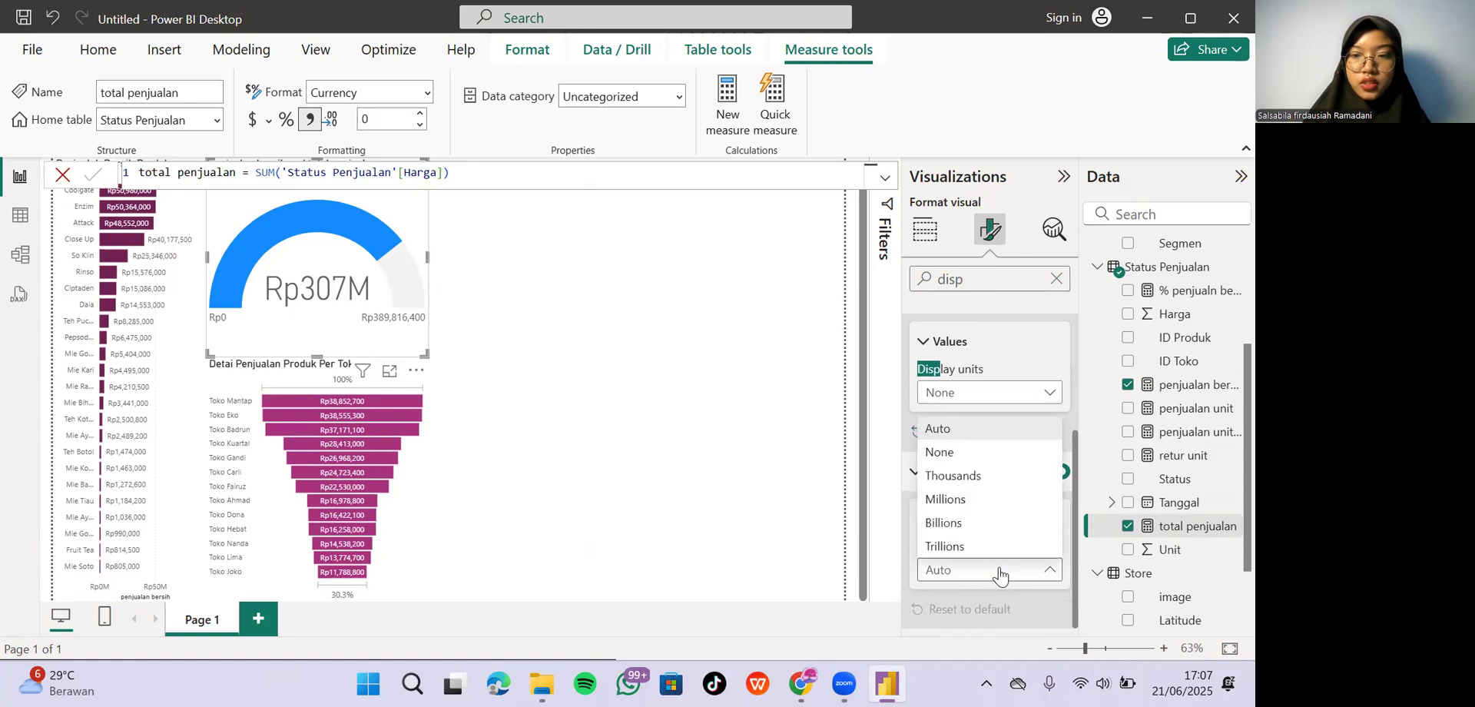
pyautogui.click(985, 453)
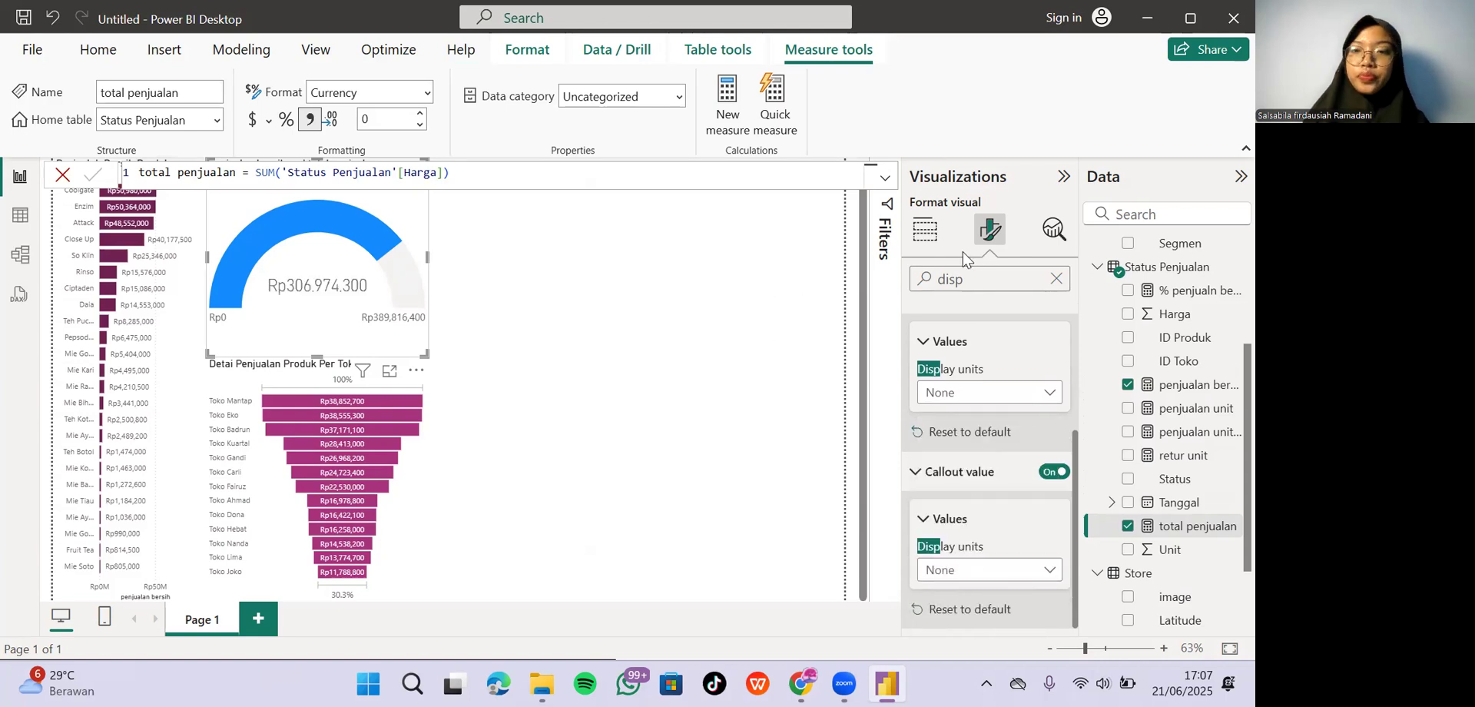
pyautogui.click(924, 229)
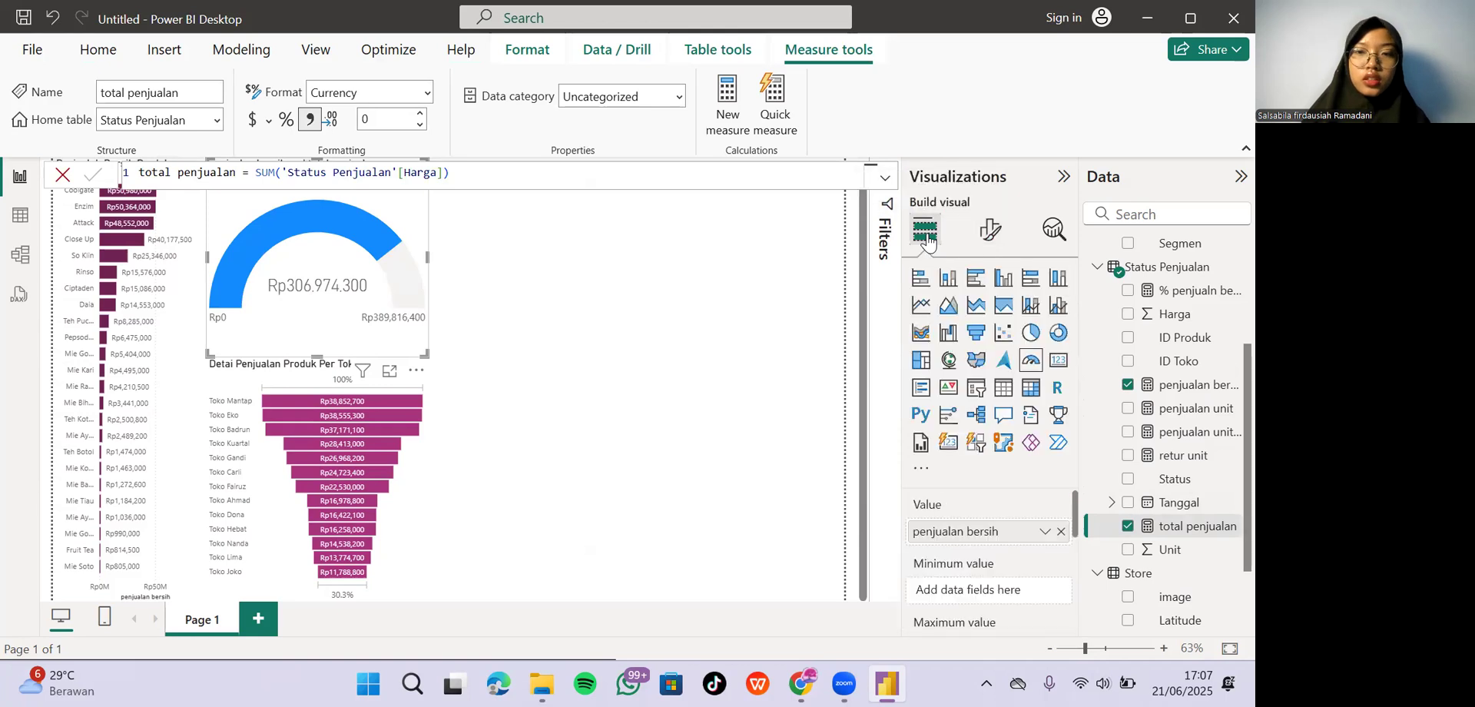
pyautogui.click(985, 238)
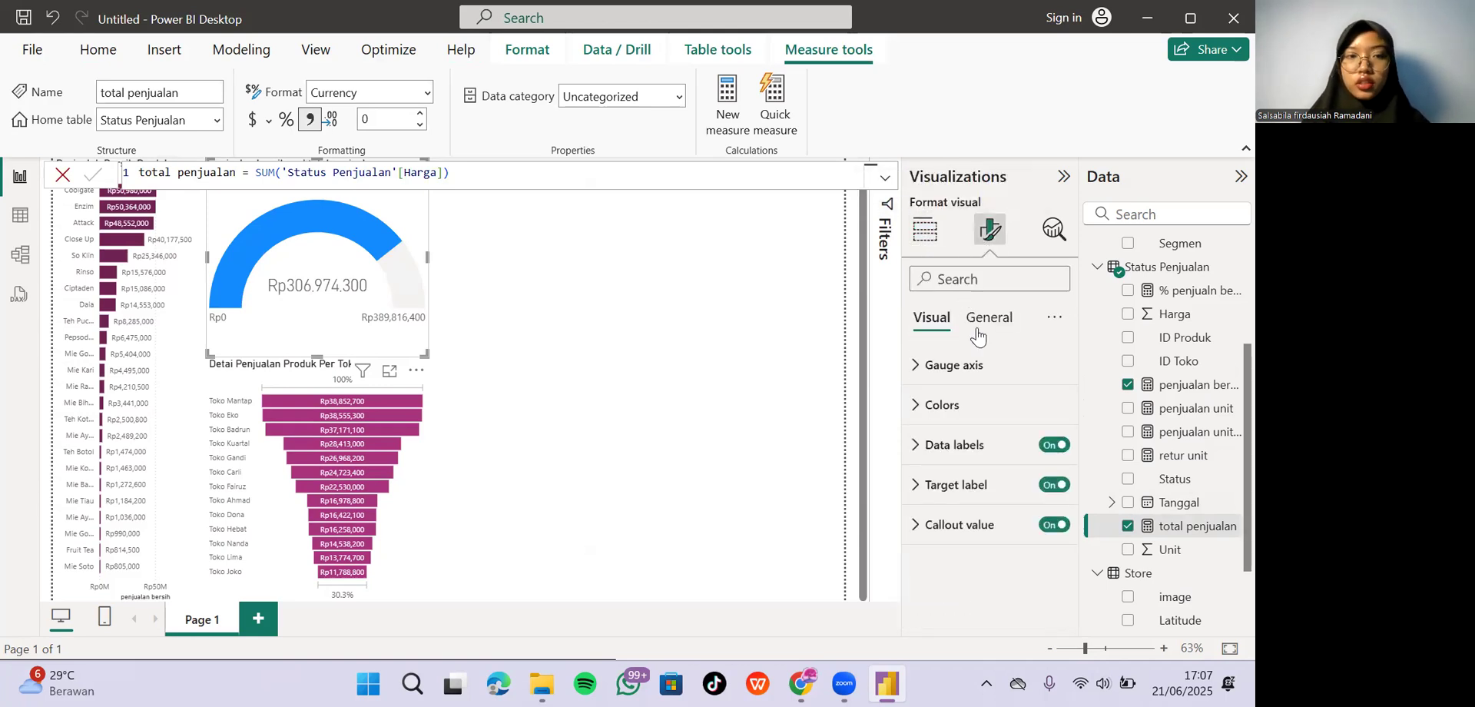
pyautogui.click(981, 327)
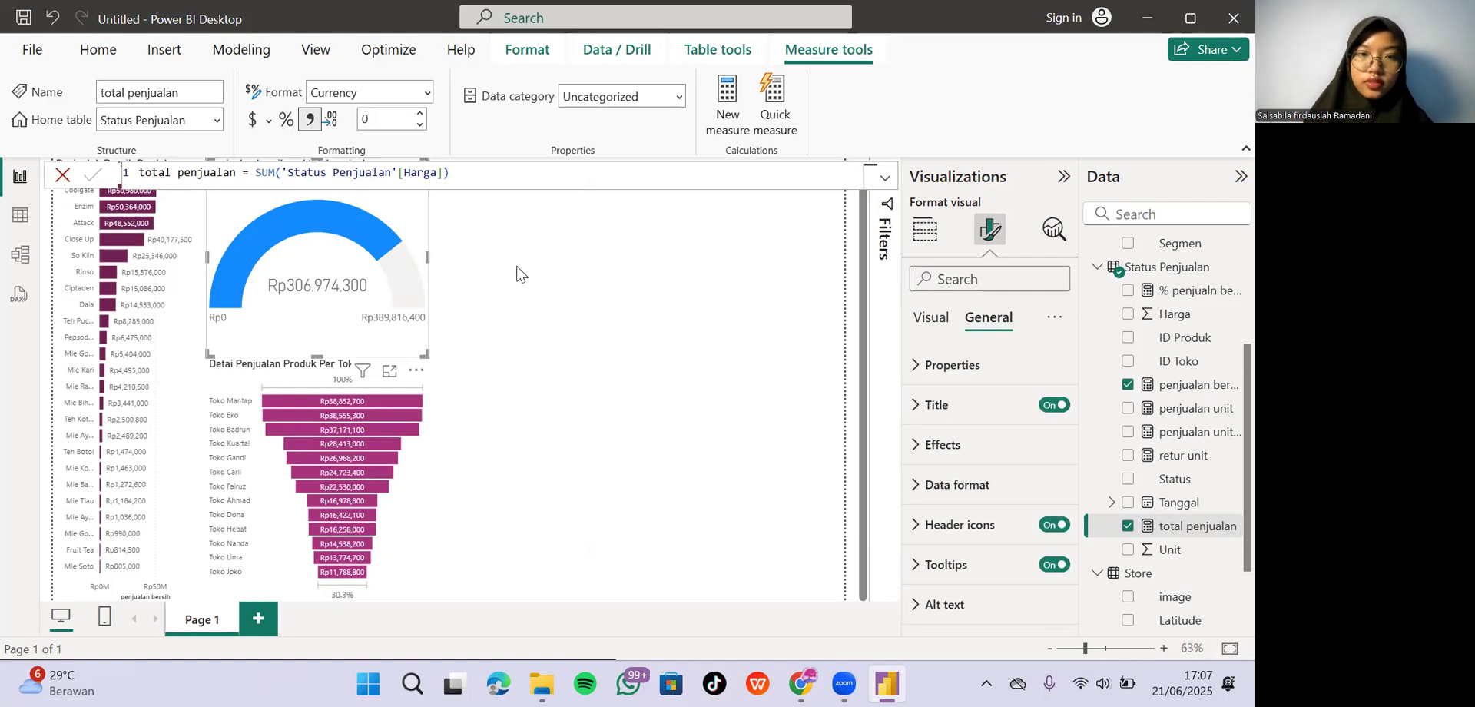
pyautogui.scroll(1, 499, 283)
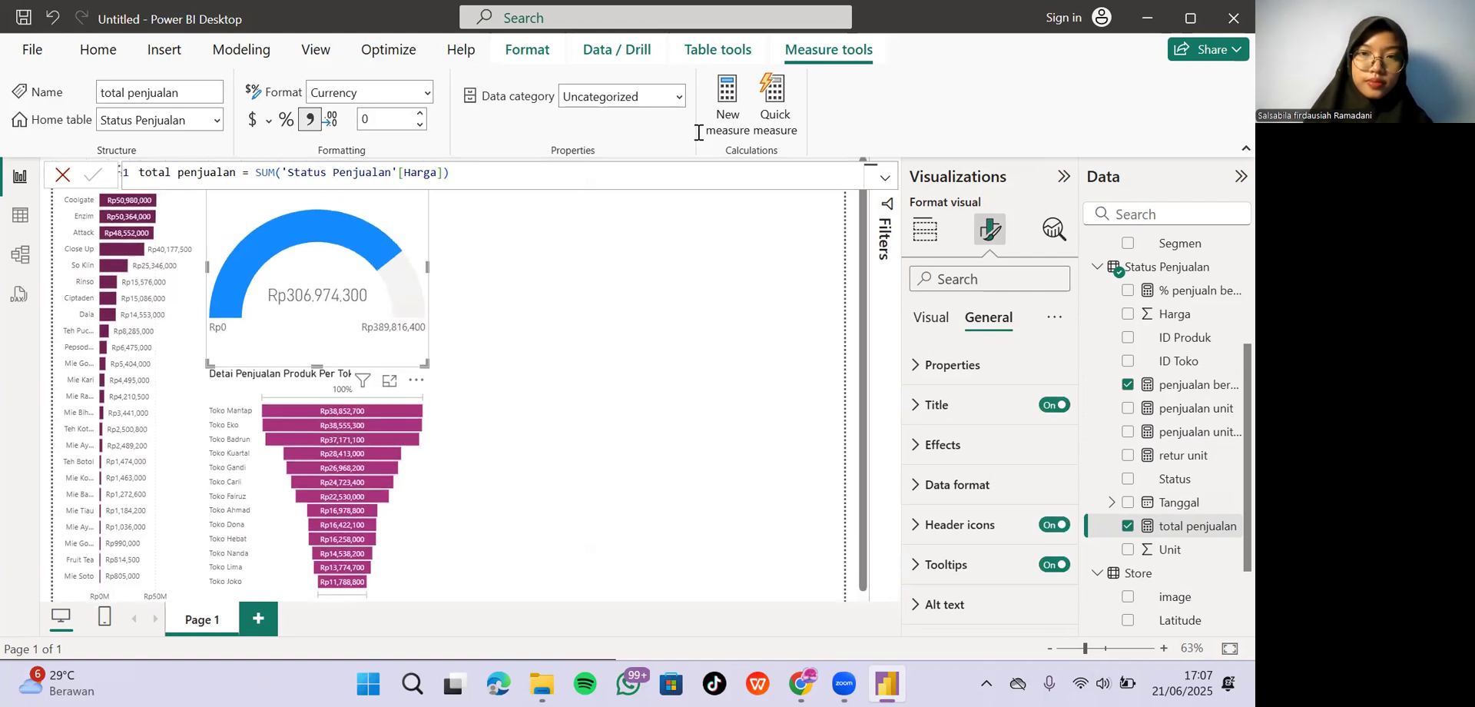
pyautogui.click(768, 327)
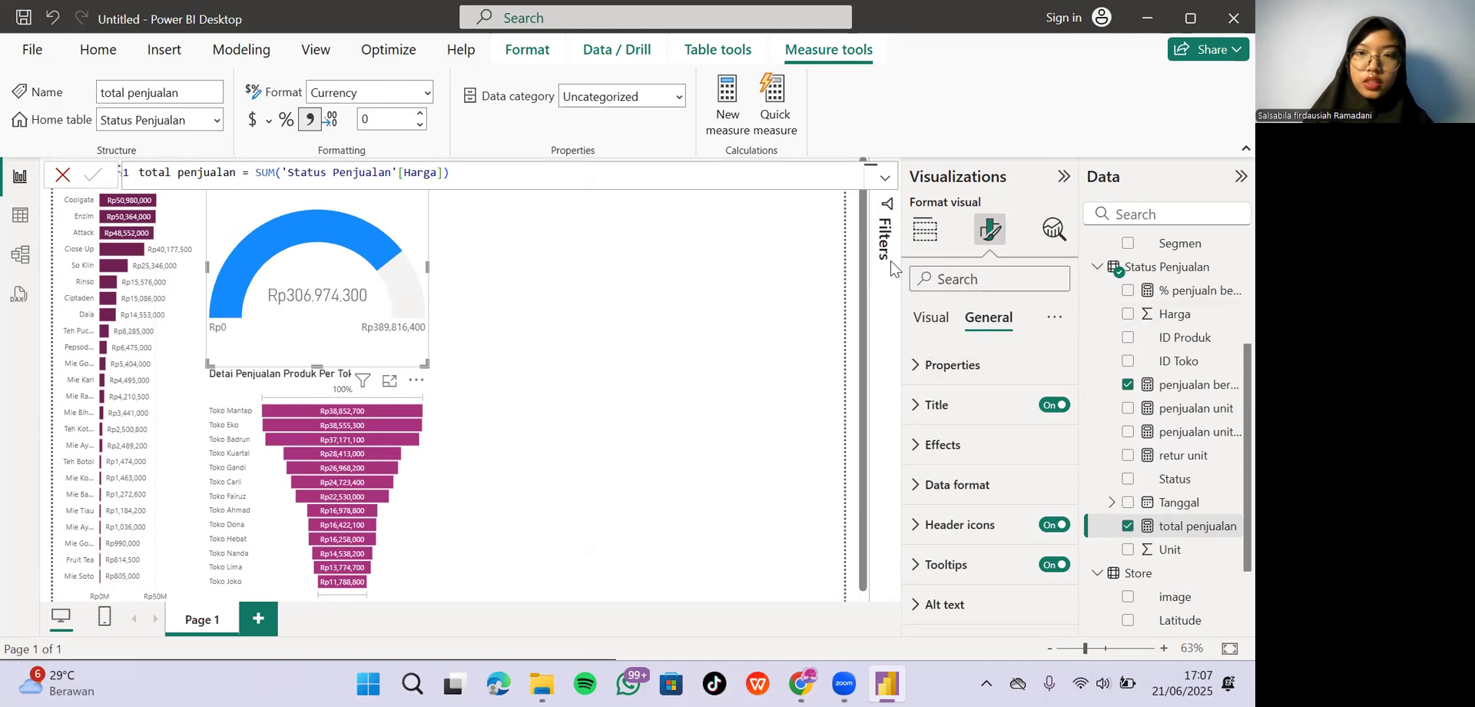
# Set the gauge's fill color to light pink and its target color to the darkest purple.
pyautogui.click(344, 272)
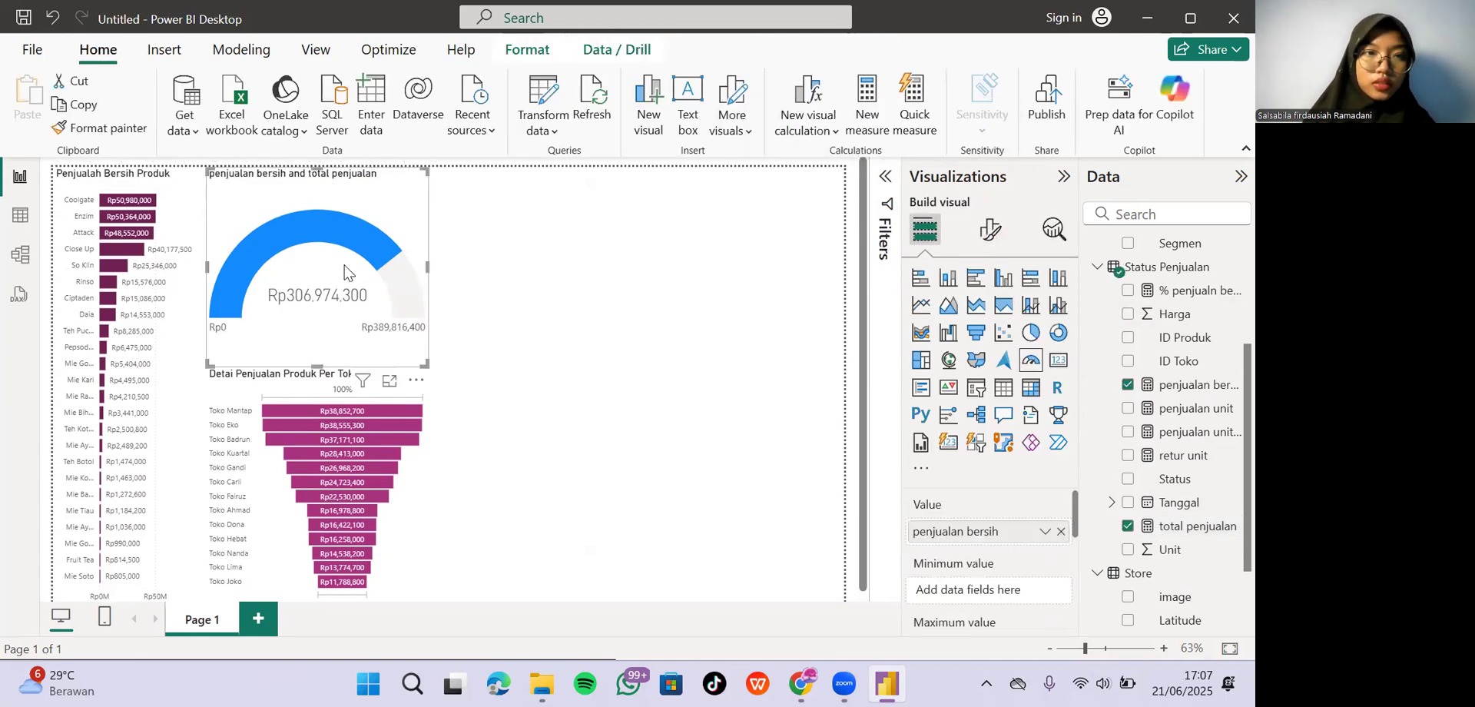
pyautogui.click(990, 229)
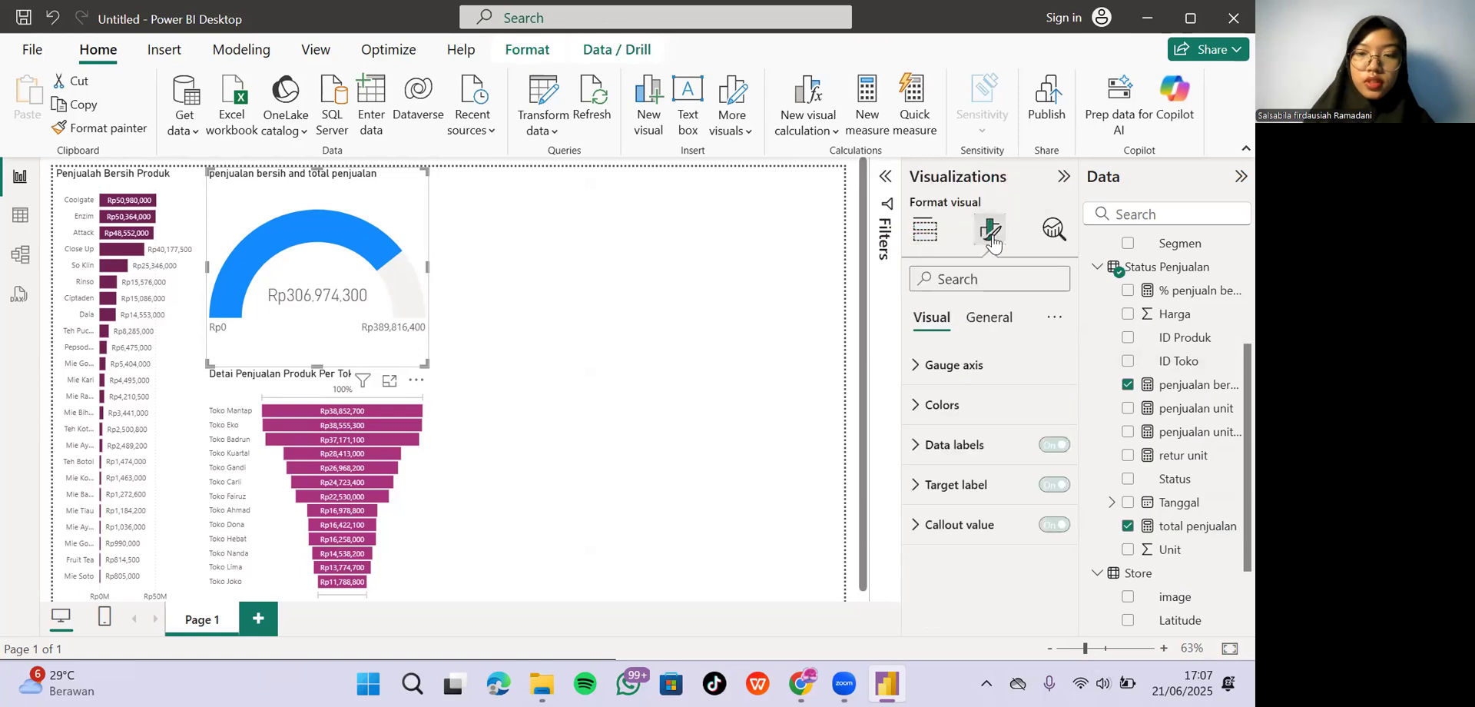
pyautogui.click(939, 414)
pyautogui.click(953, 478)
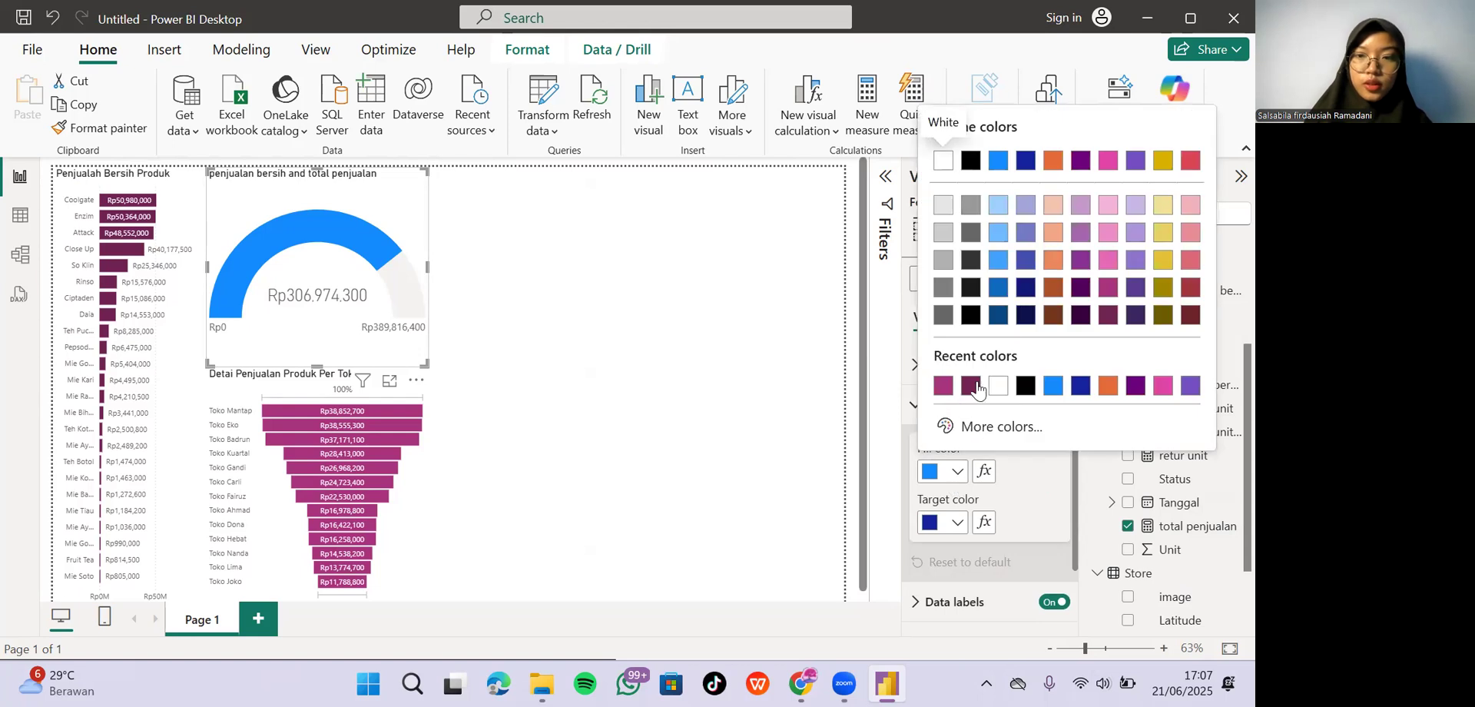
pyautogui.click(1106, 232)
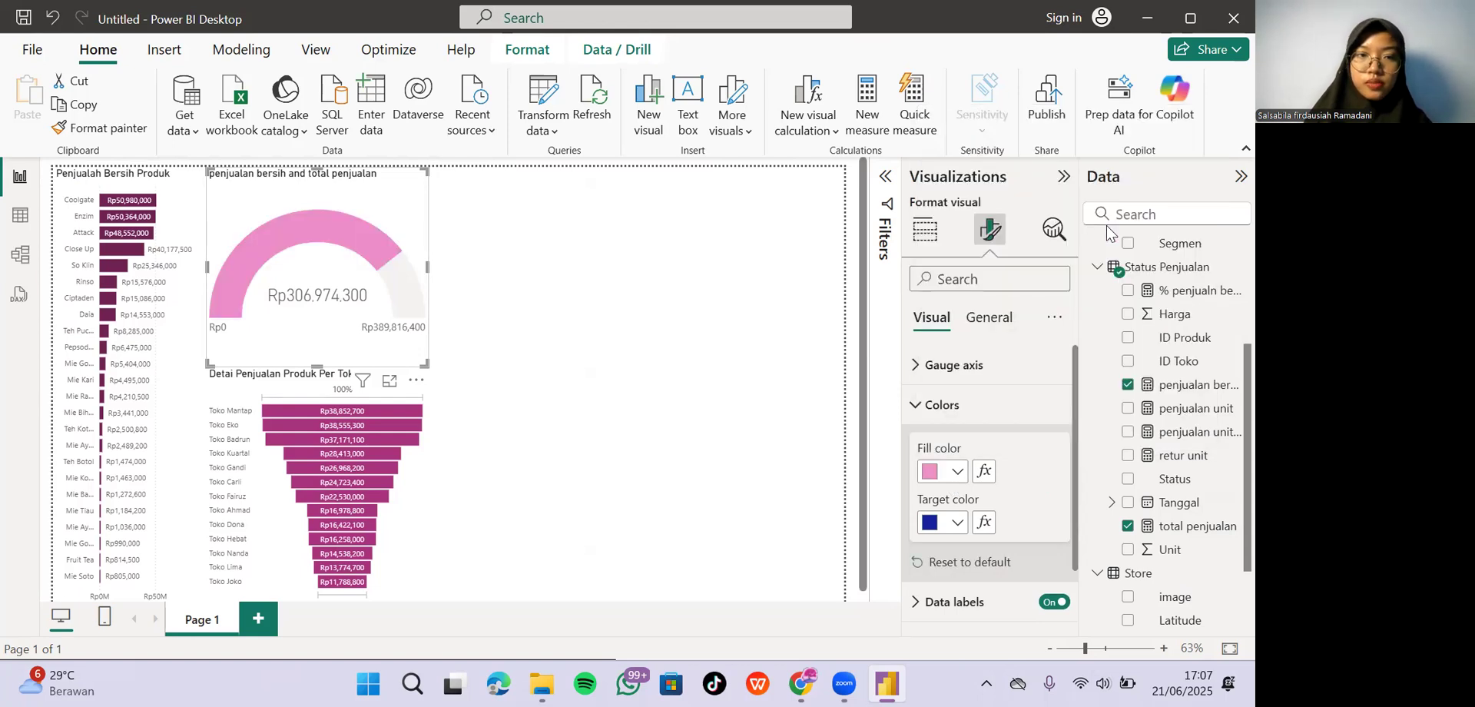
pyautogui.click(954, 527)
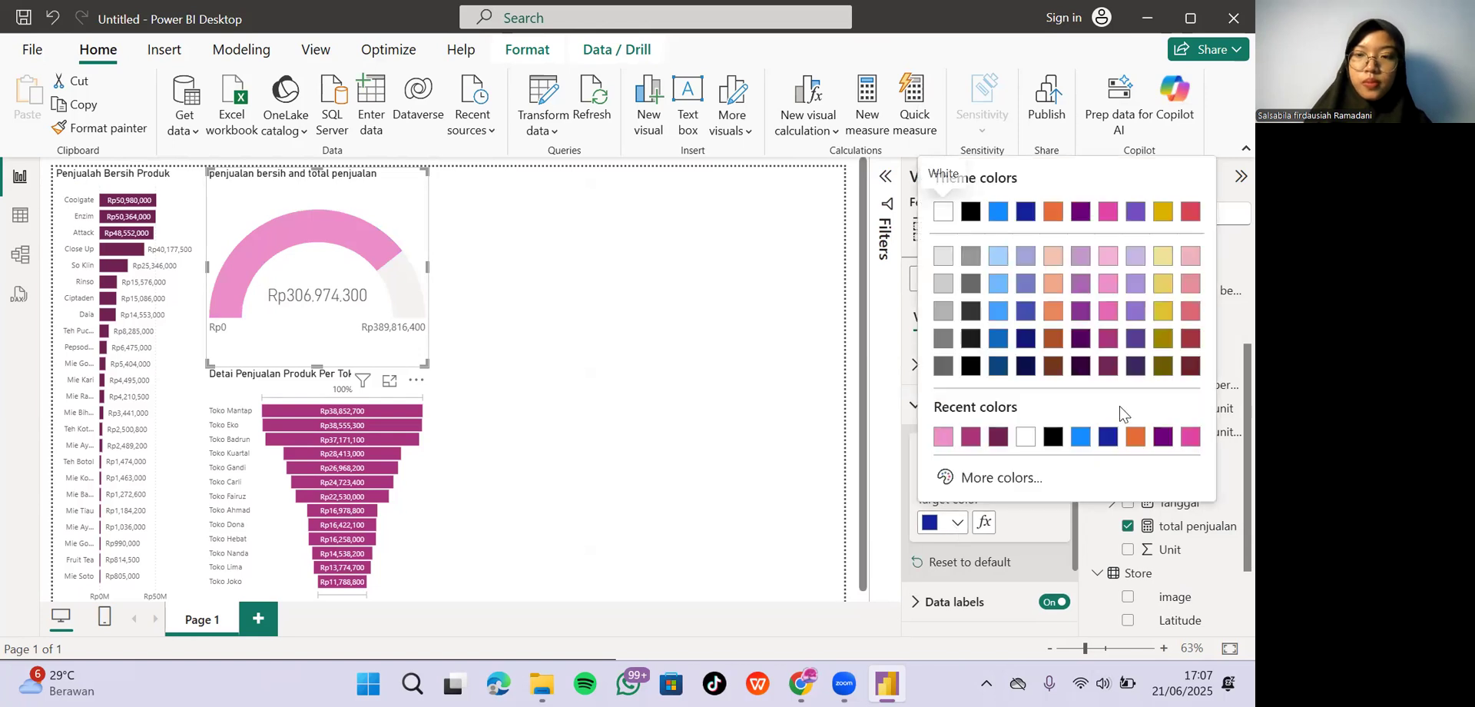
pyautogui.click(1089, 371)
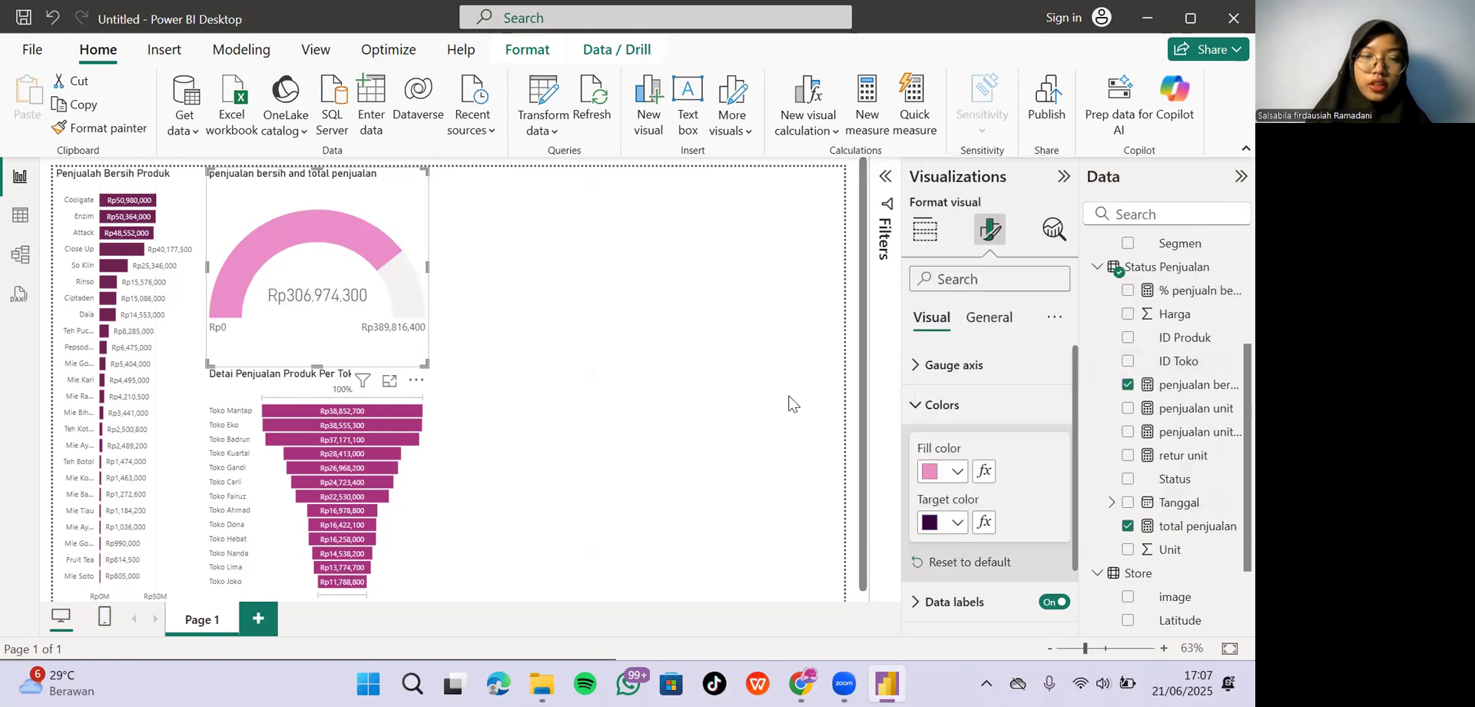
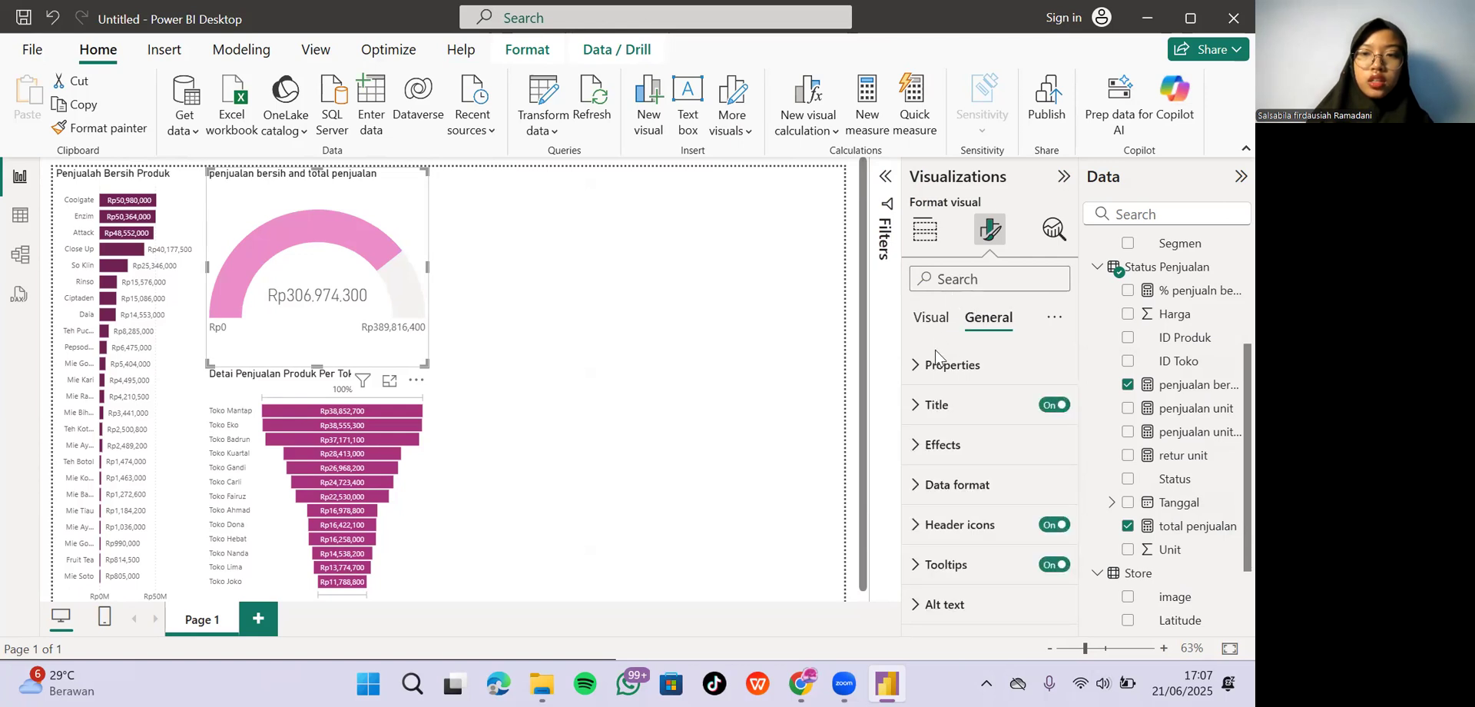
# Change the gauge's title text to "Penjualan Bersih".
pyautogui.click(924, 412)
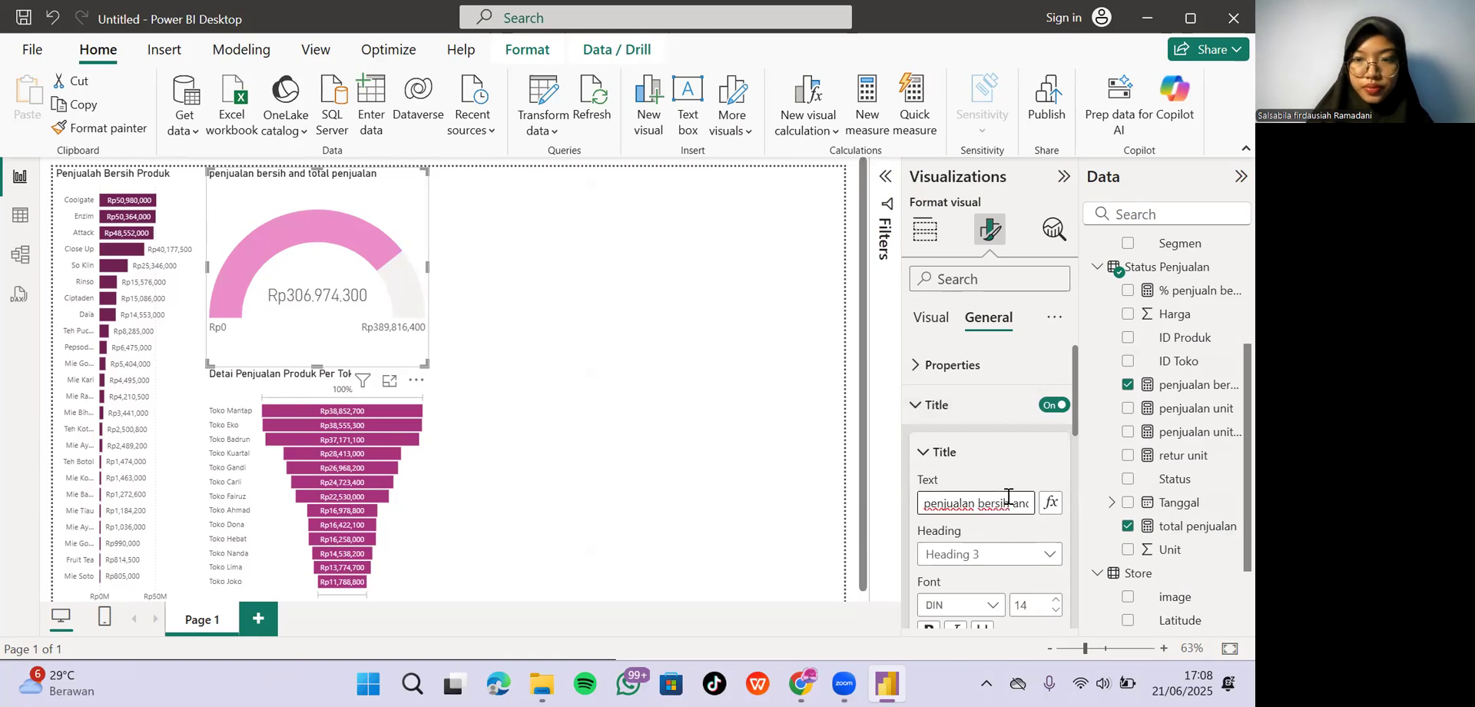
pyautogui.tripleClick(1012, 505)
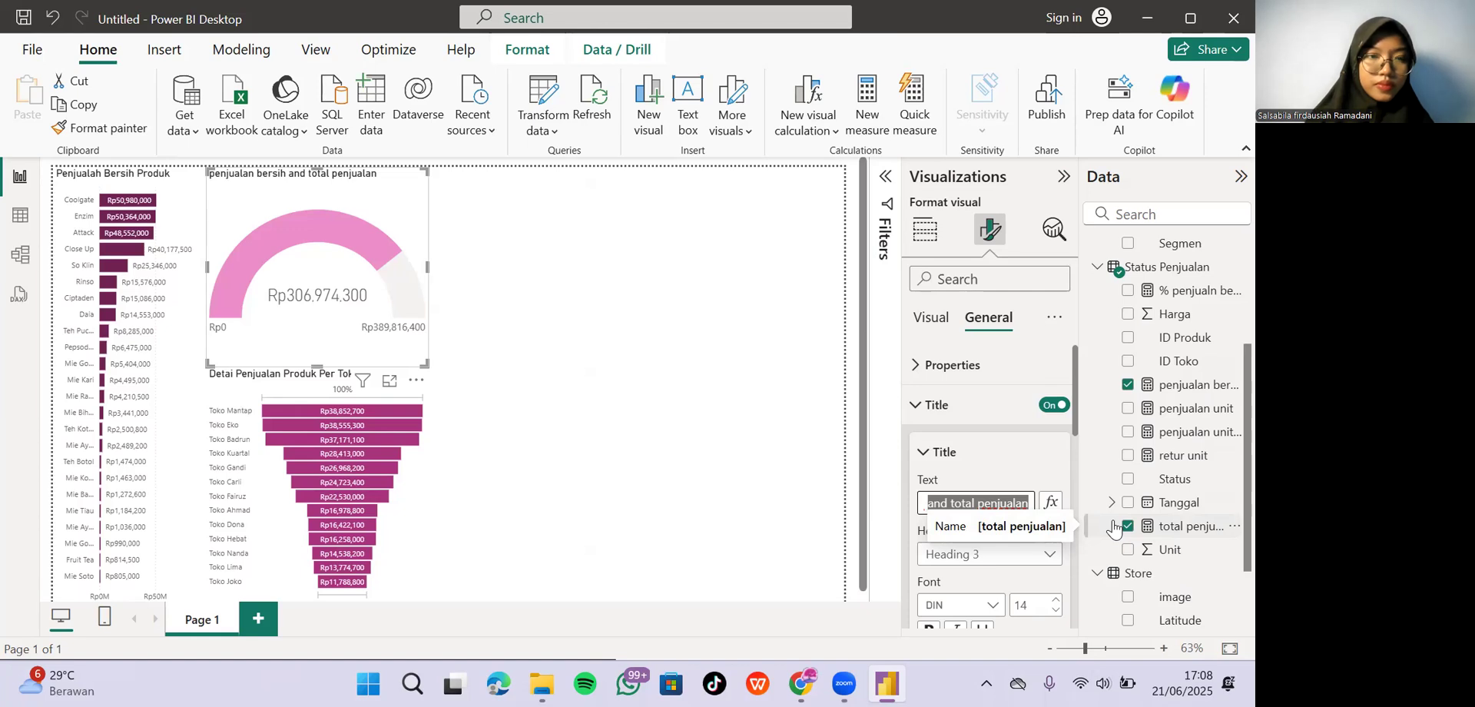
pyautogui.press('BackSpace')
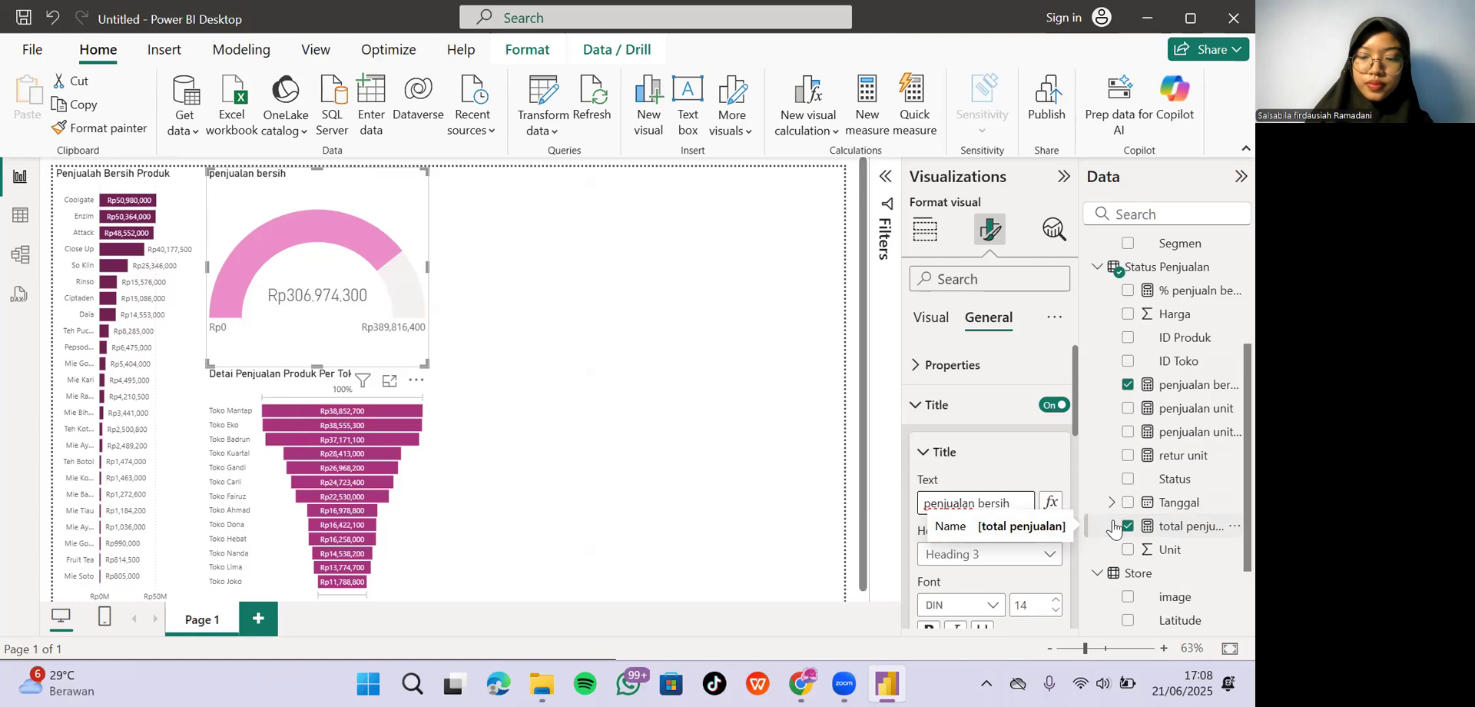
pyautogui.press('BackSpace')
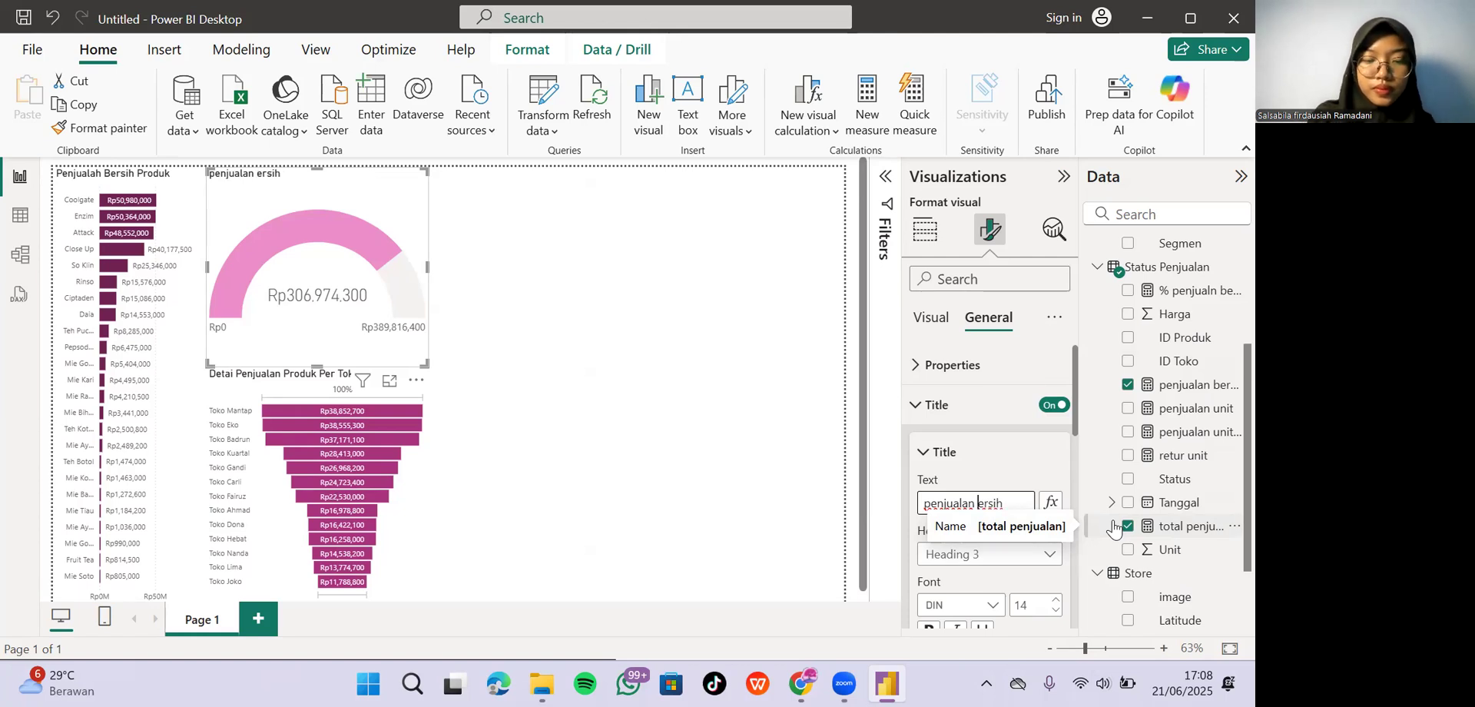
pyautogui.write('B')
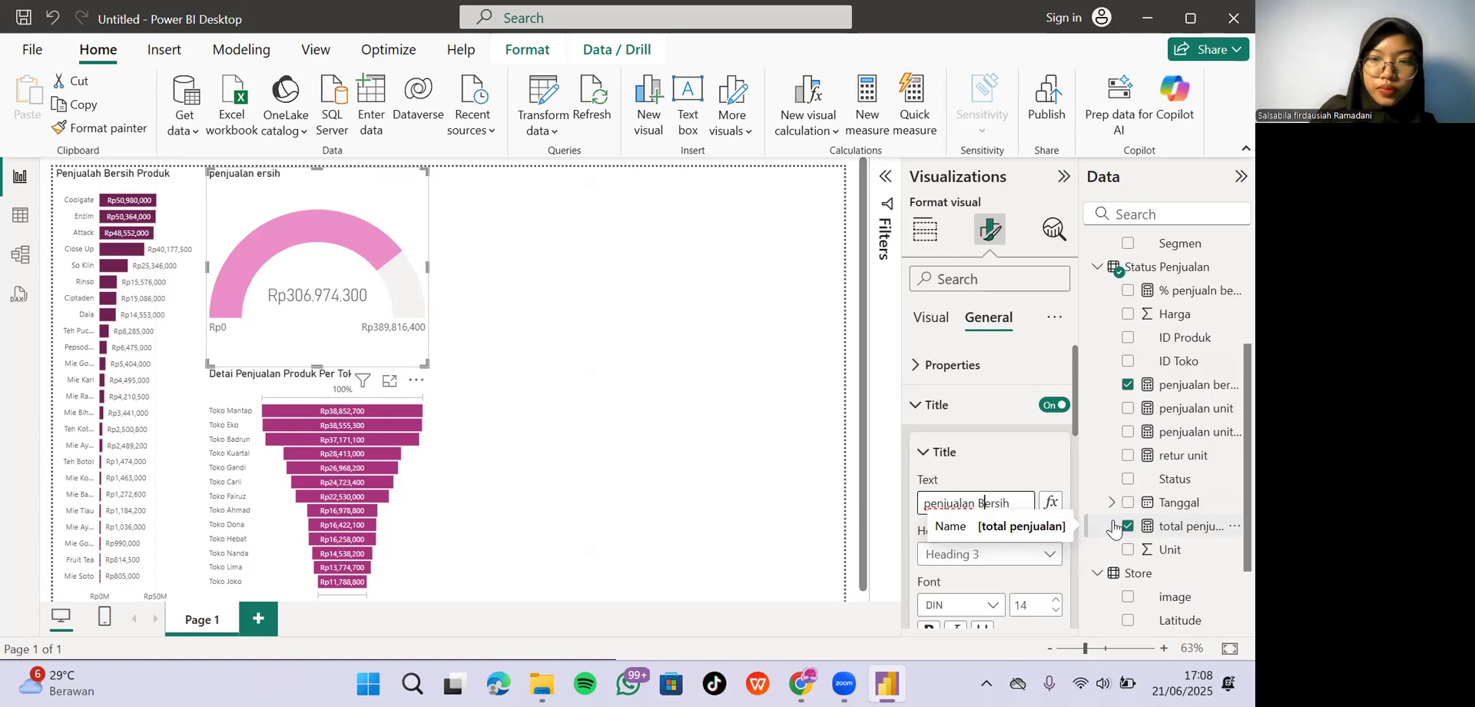
pyautogui.press('BackSpace')
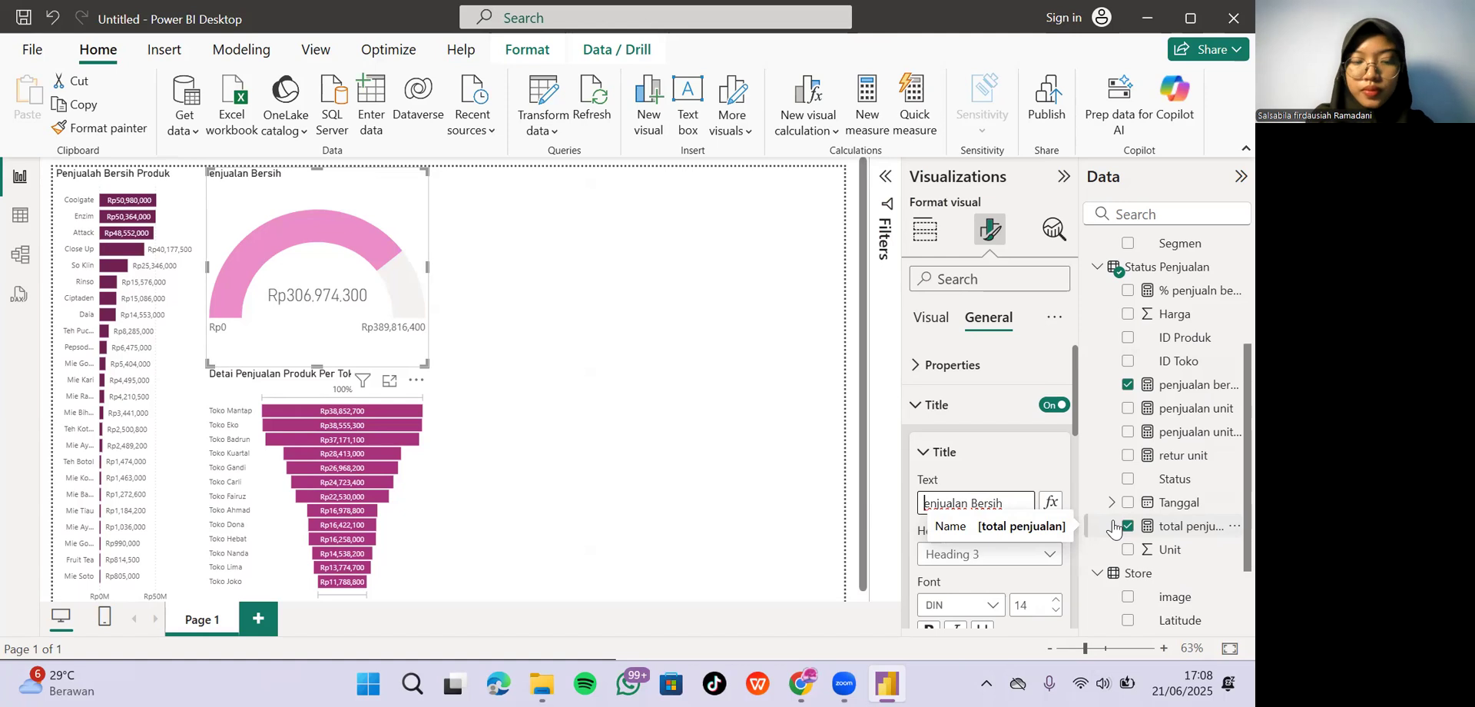
pyautogui.write('P')
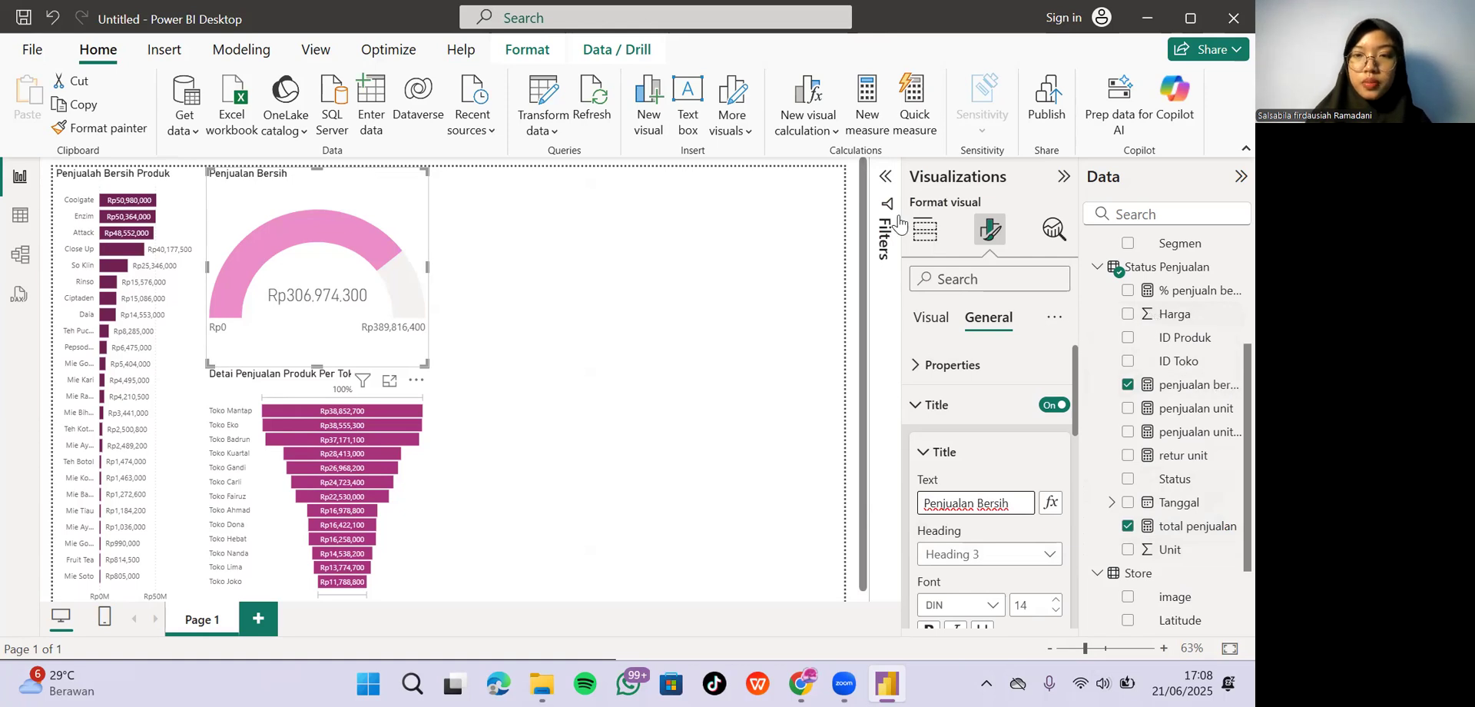
pyautogui.click(945, 253)
pyautogui.click(925, 229)
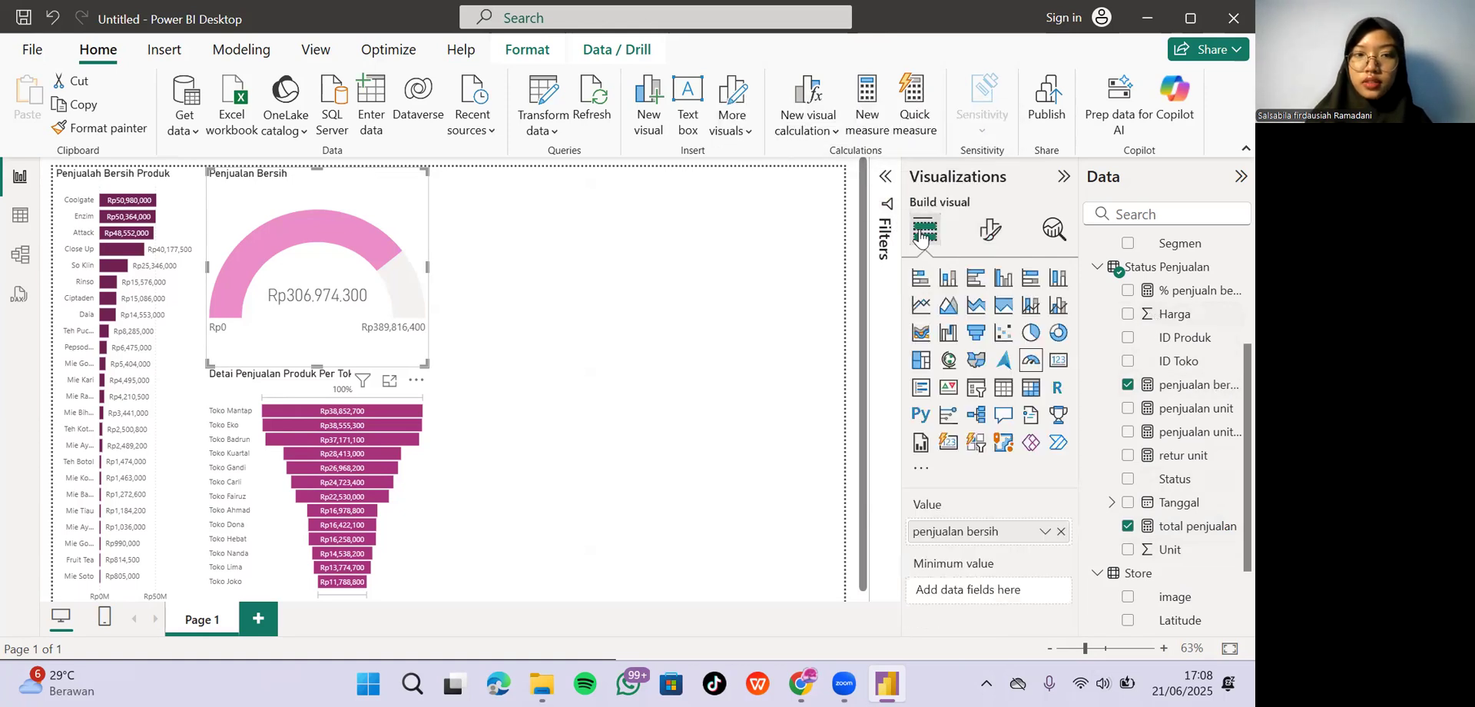
pyautogui.click(1058, 361)
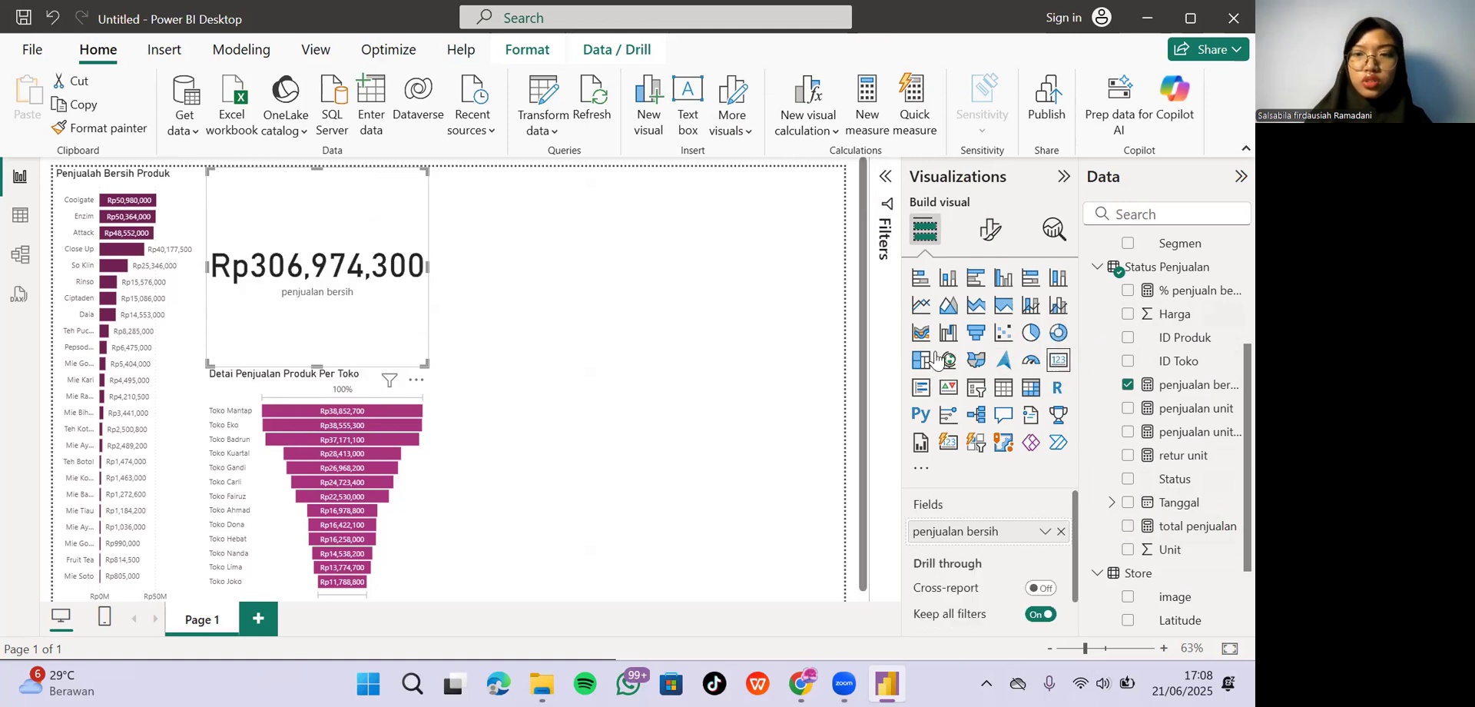
pyautogui.click(1030, 360)
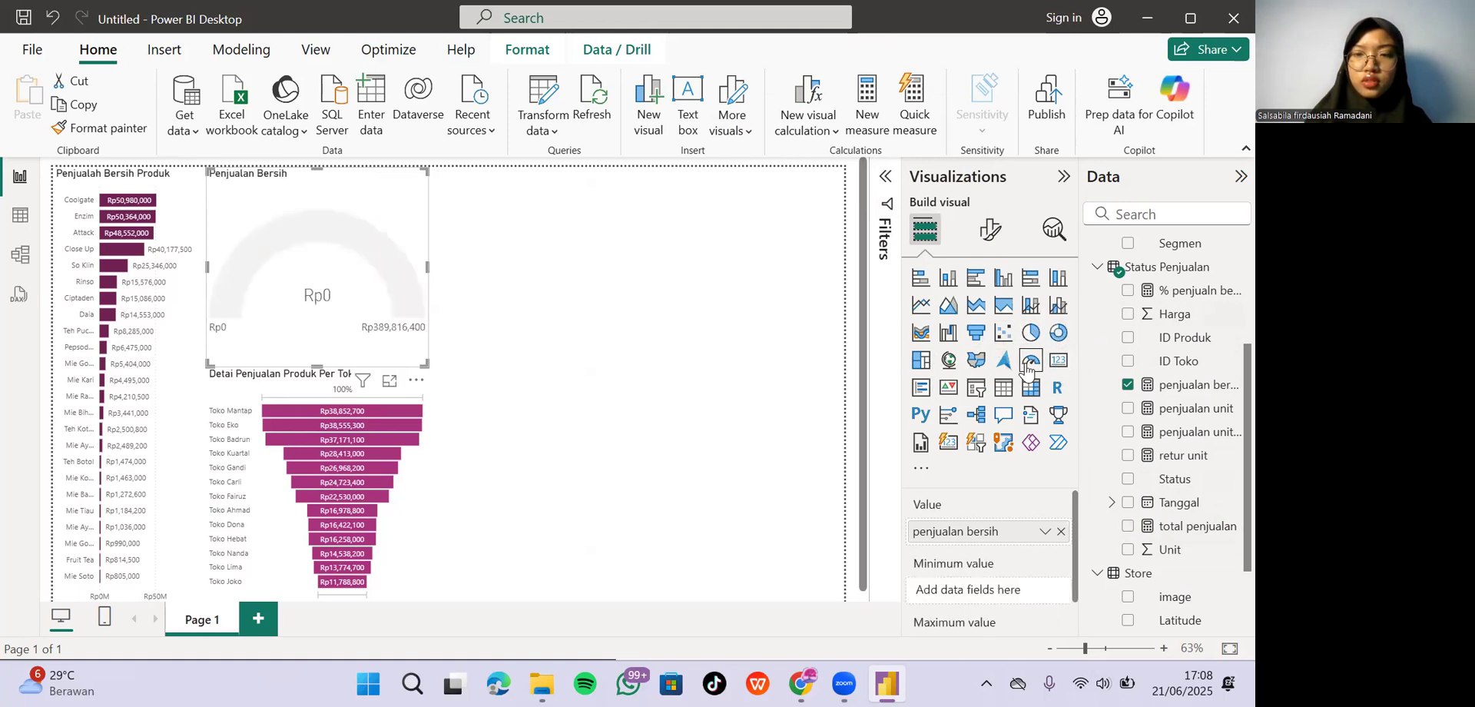
# Insert a new card visual on the empty canvas with the % penjualn bersih measure as its field.
pyautogui.click(676, 275)
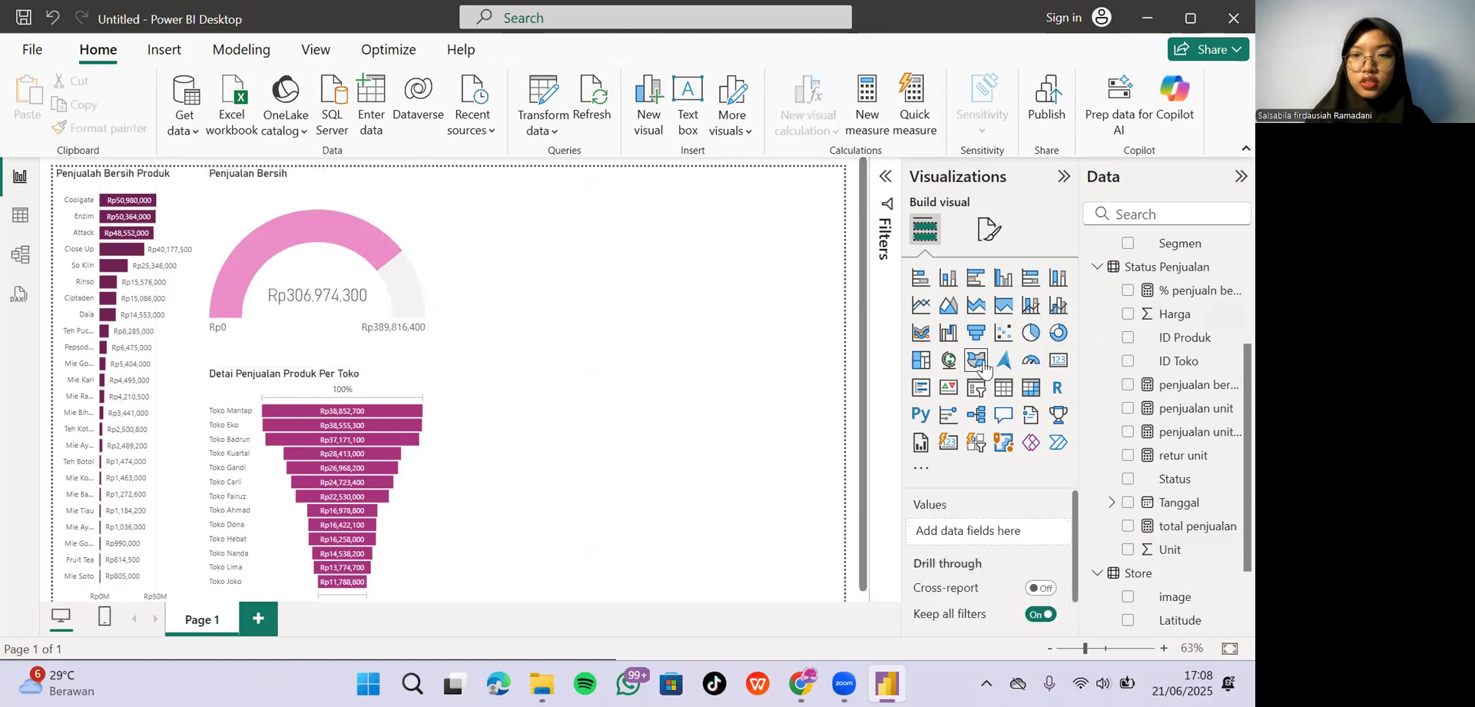
pyautogui.click(1059, 363)
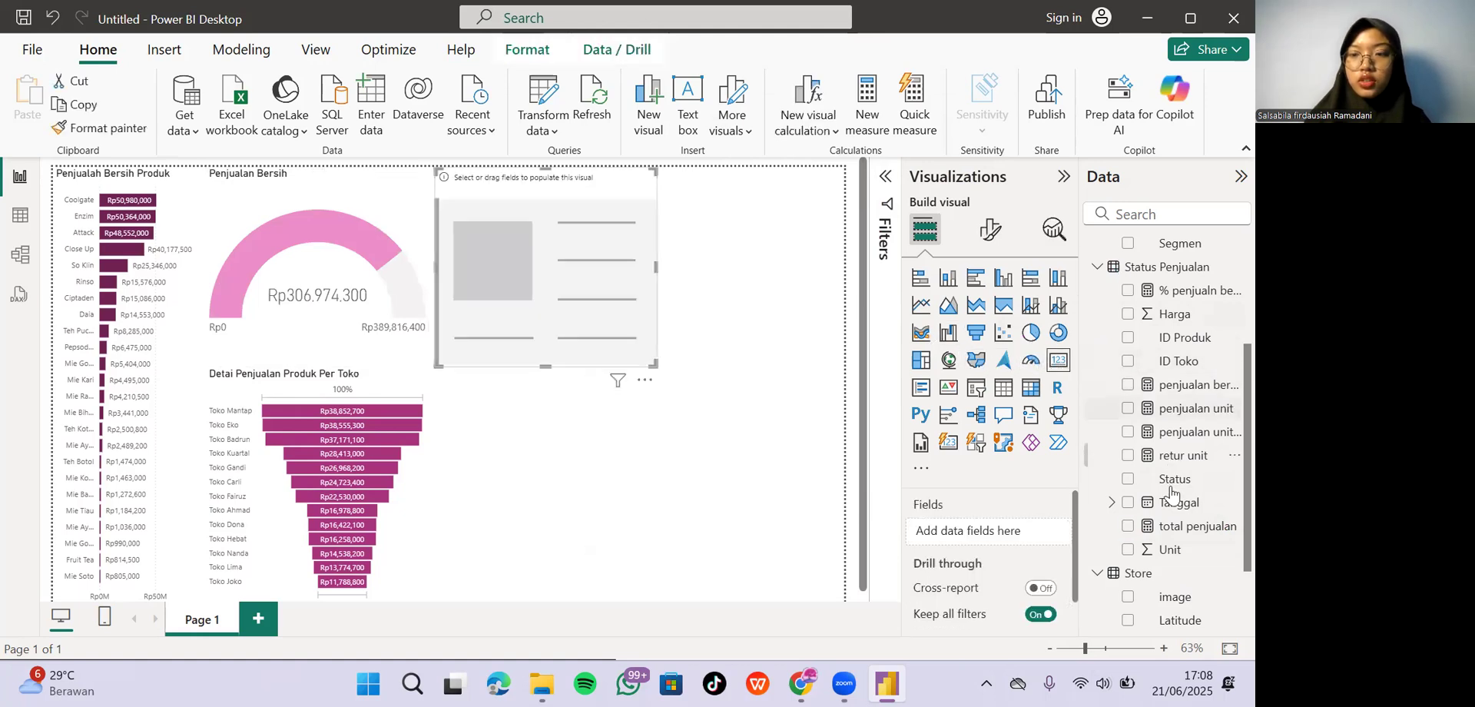
pyautogui.click(1192, 291)
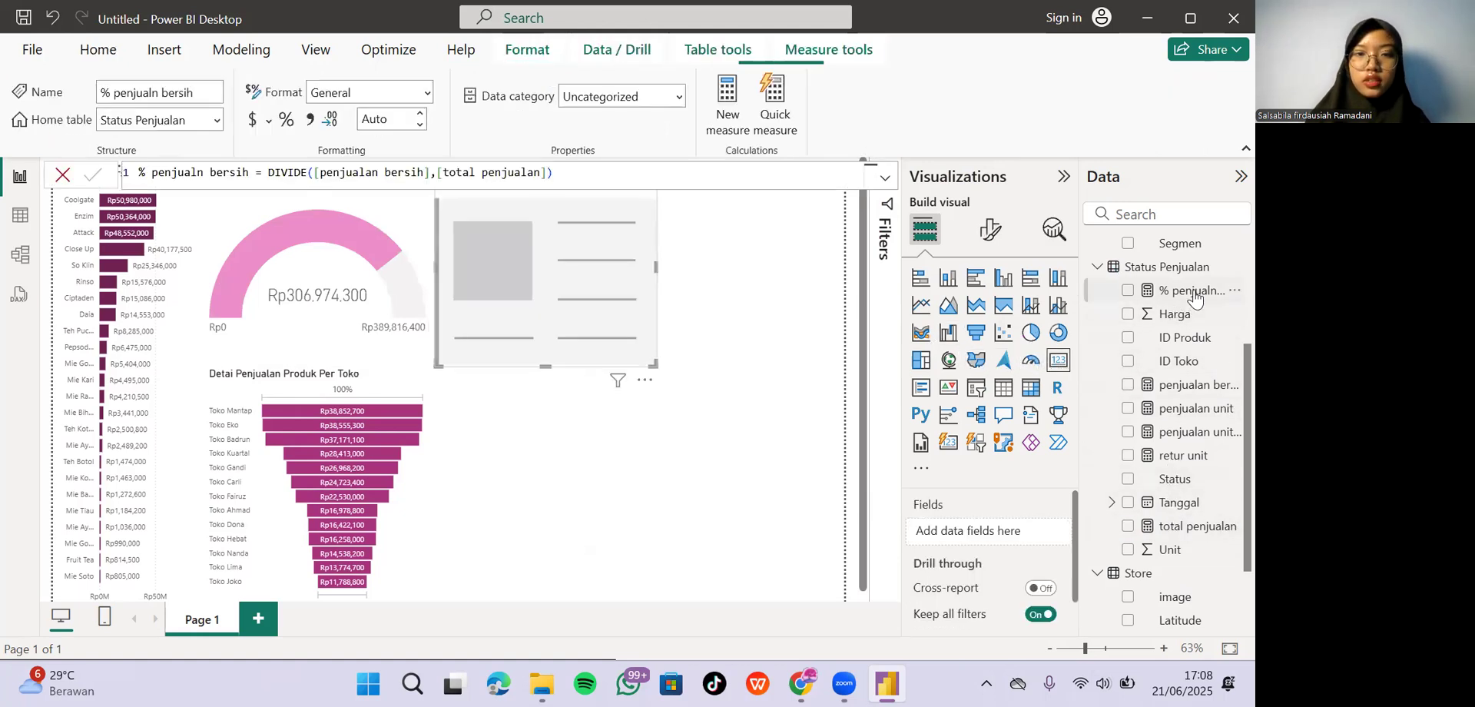
pyautogui.moveTo(1192, 291); pyautogui.dragTo(940, 531)
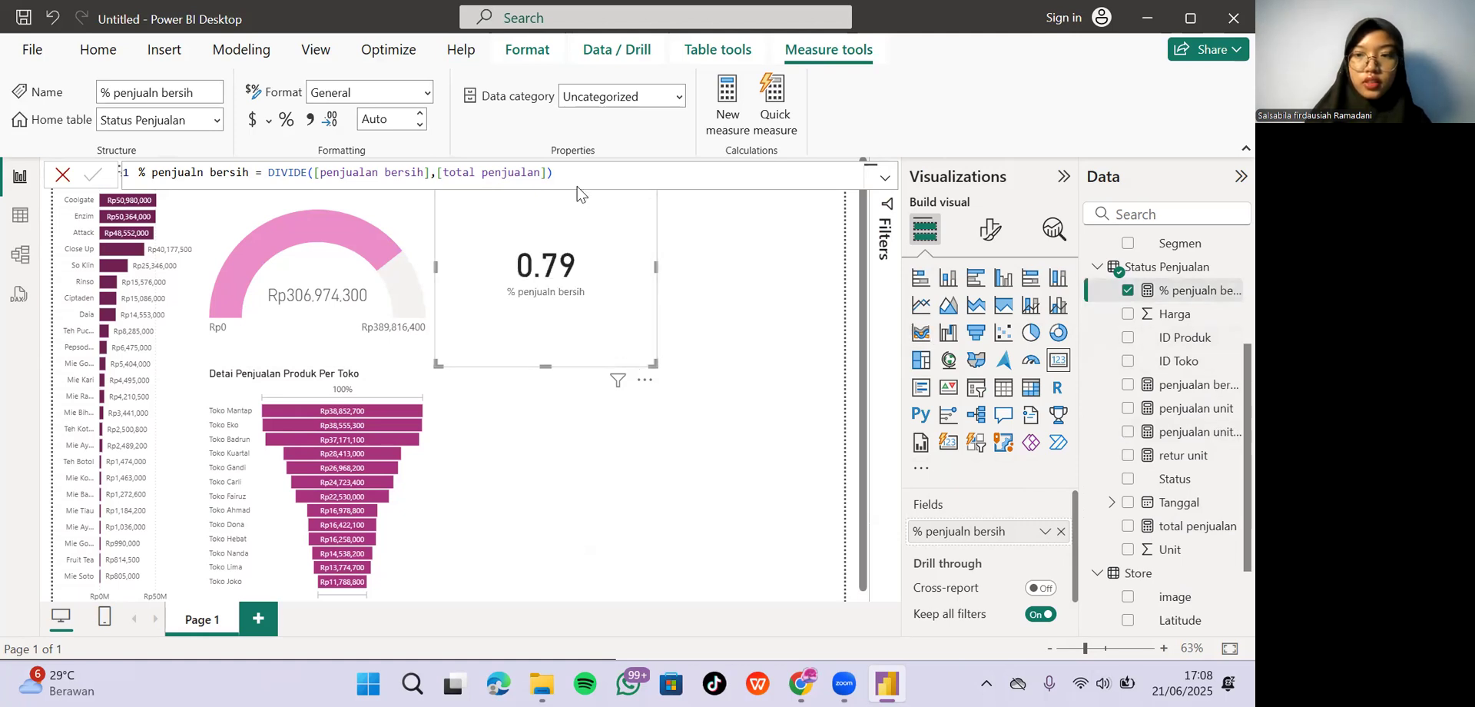
# Format the % penjualn bersih measure as a percentage and shrink its card into the gauge's arc, just below the gauge's callout value.
pyautogui.click(267, 125)
pyautogui.click(295, 123)
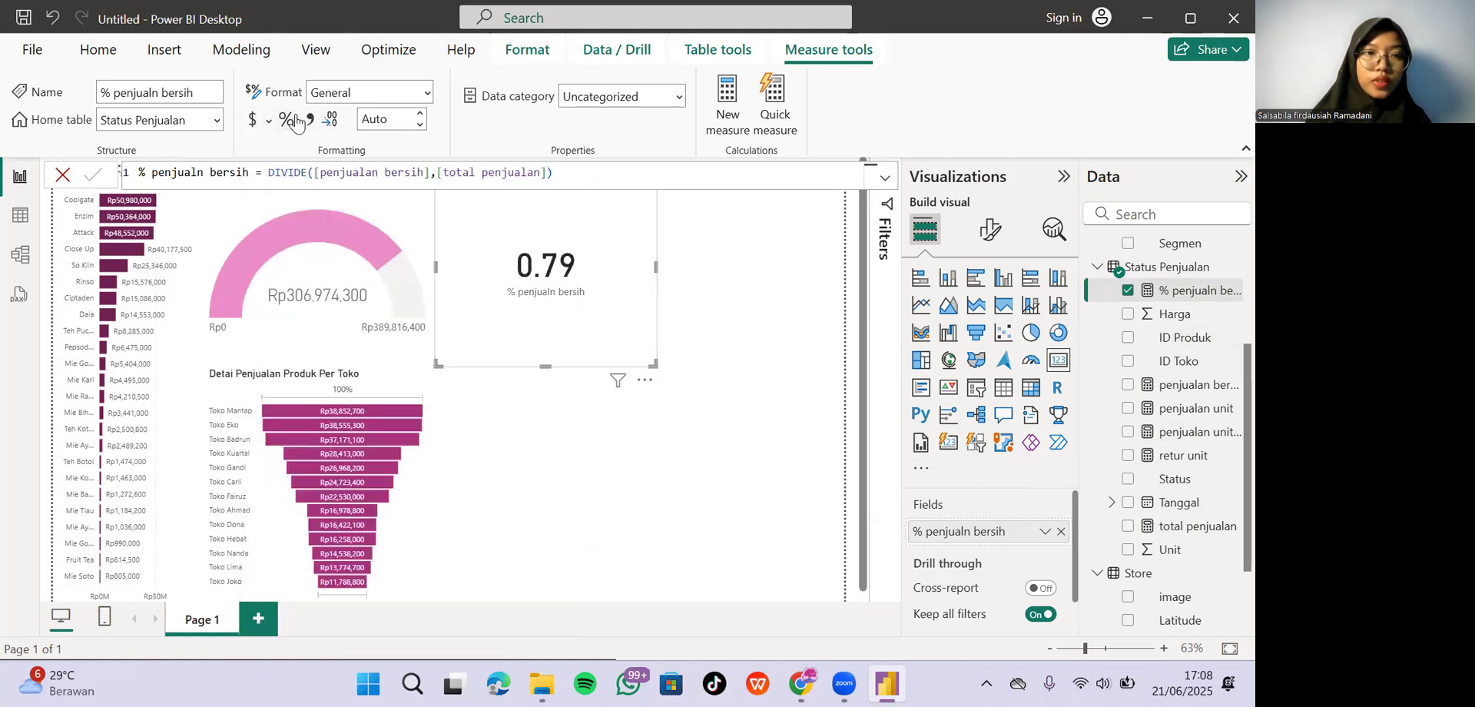
pyautogui.click(295, 117)
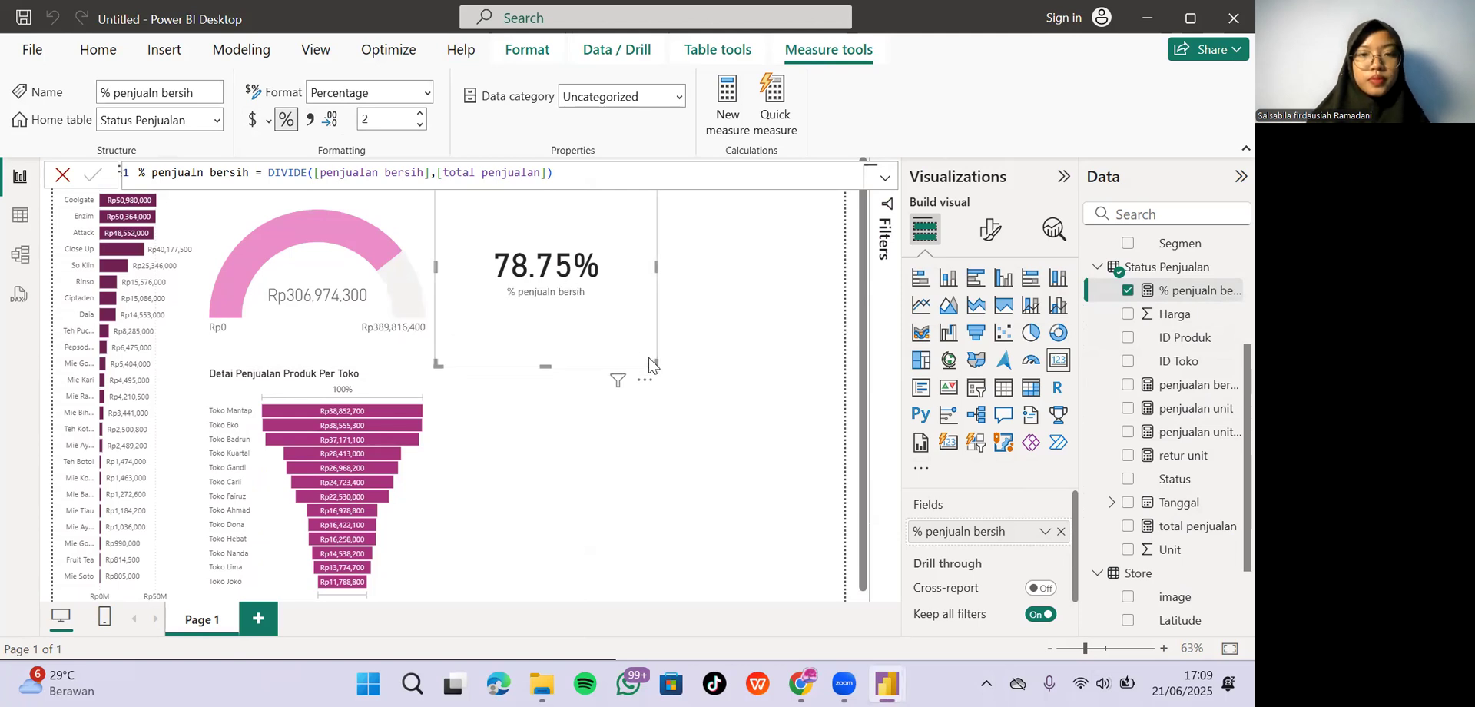
pyautogui.moveTo(653, 361); pyautogui.dragTo(323, 337)
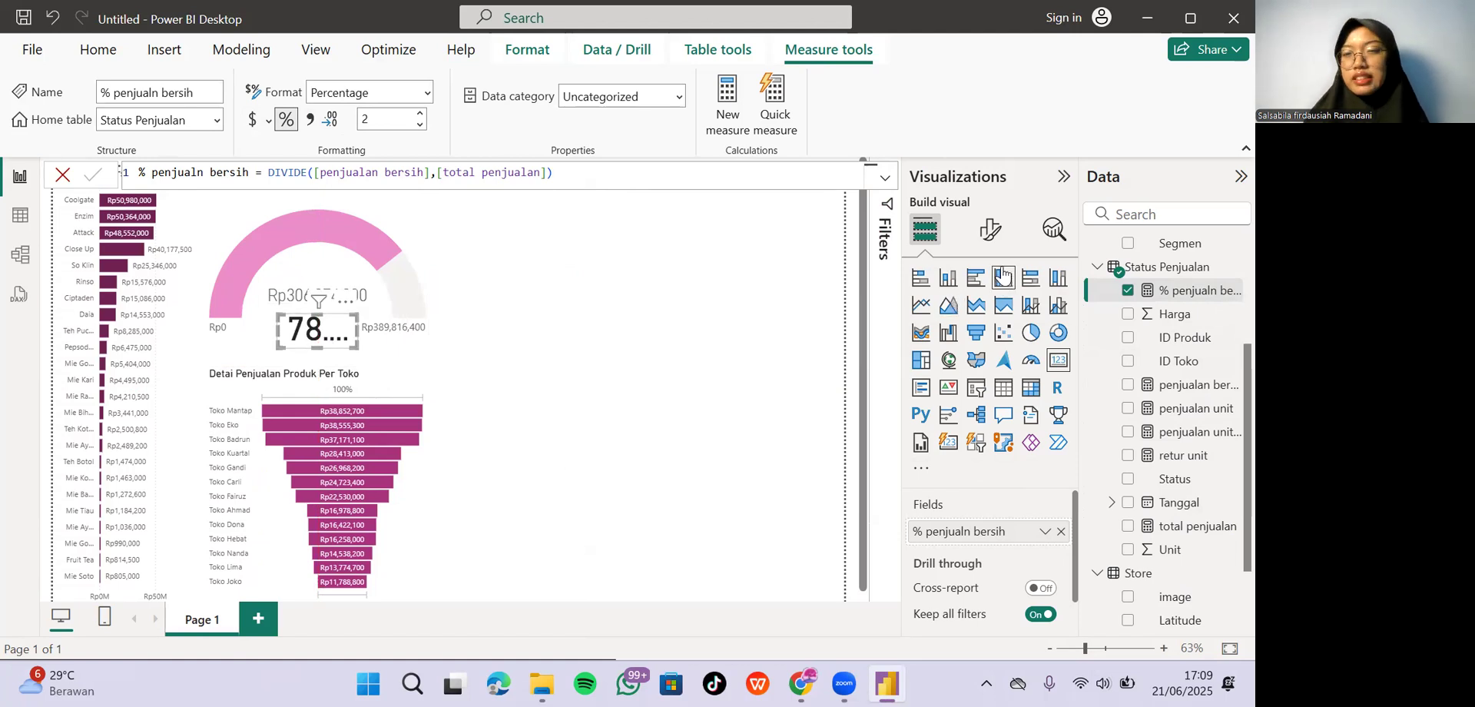
# Set the percentage card's callout value to font size 21 and a medium grey color.
pyautogui.click(990, 231)
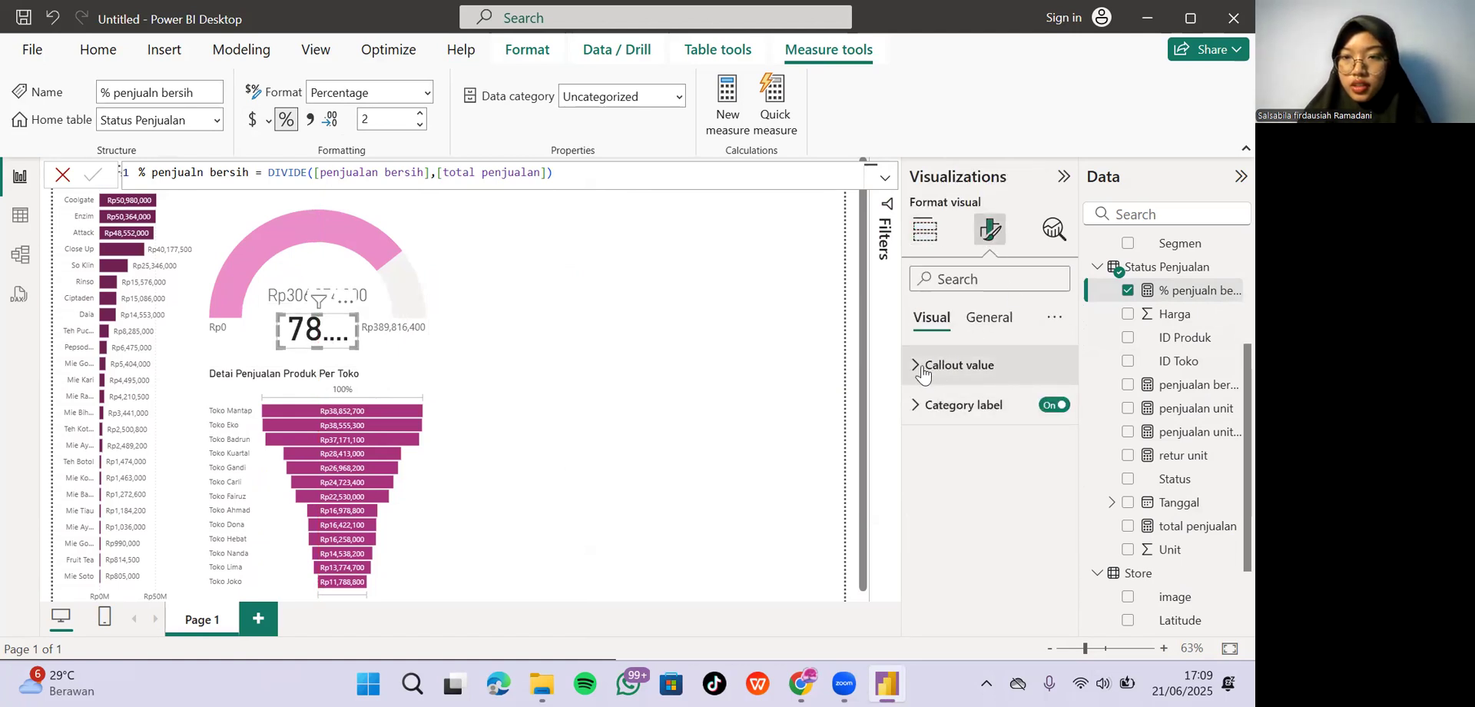
pyautogui.click(952, 364)
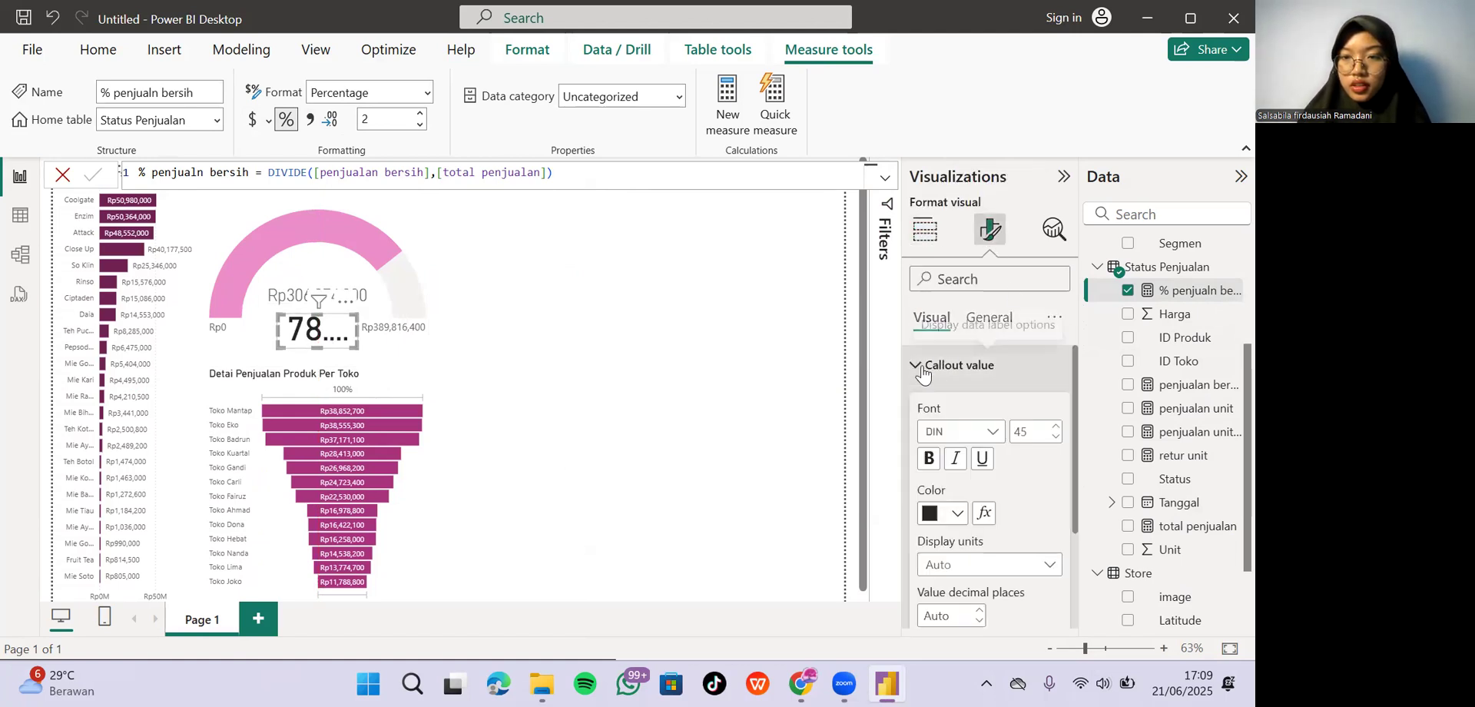
pyautogui.click(1057, 437)
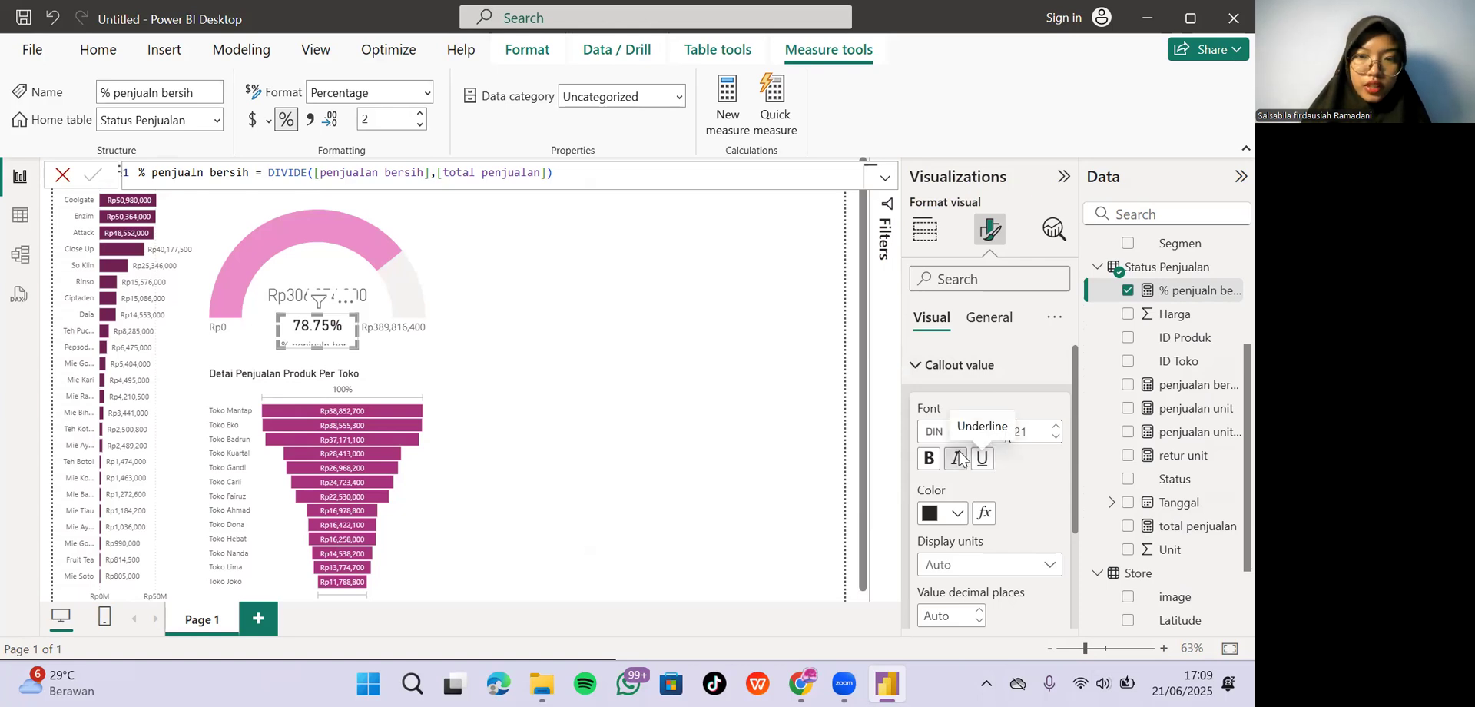
pyautogui.click(957, 514)
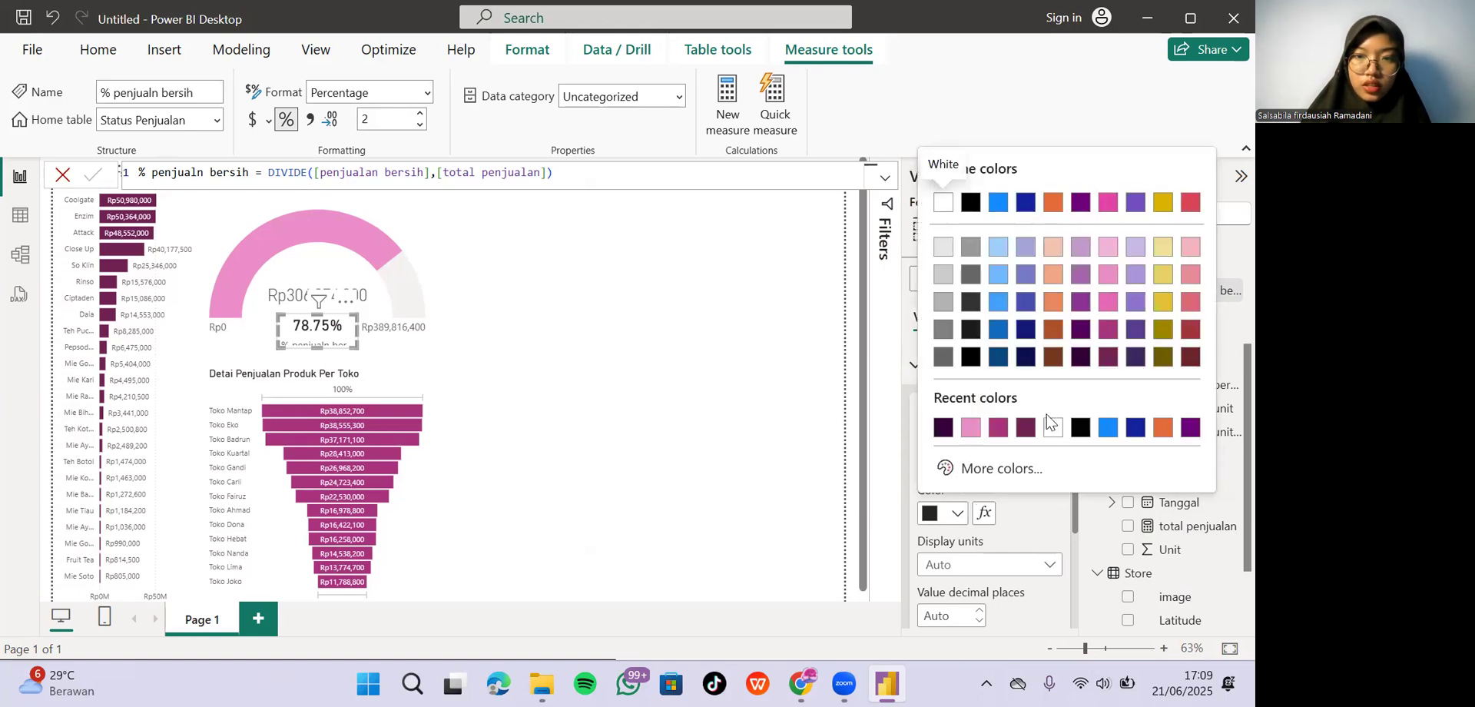
pyautogui.click(945, 303)
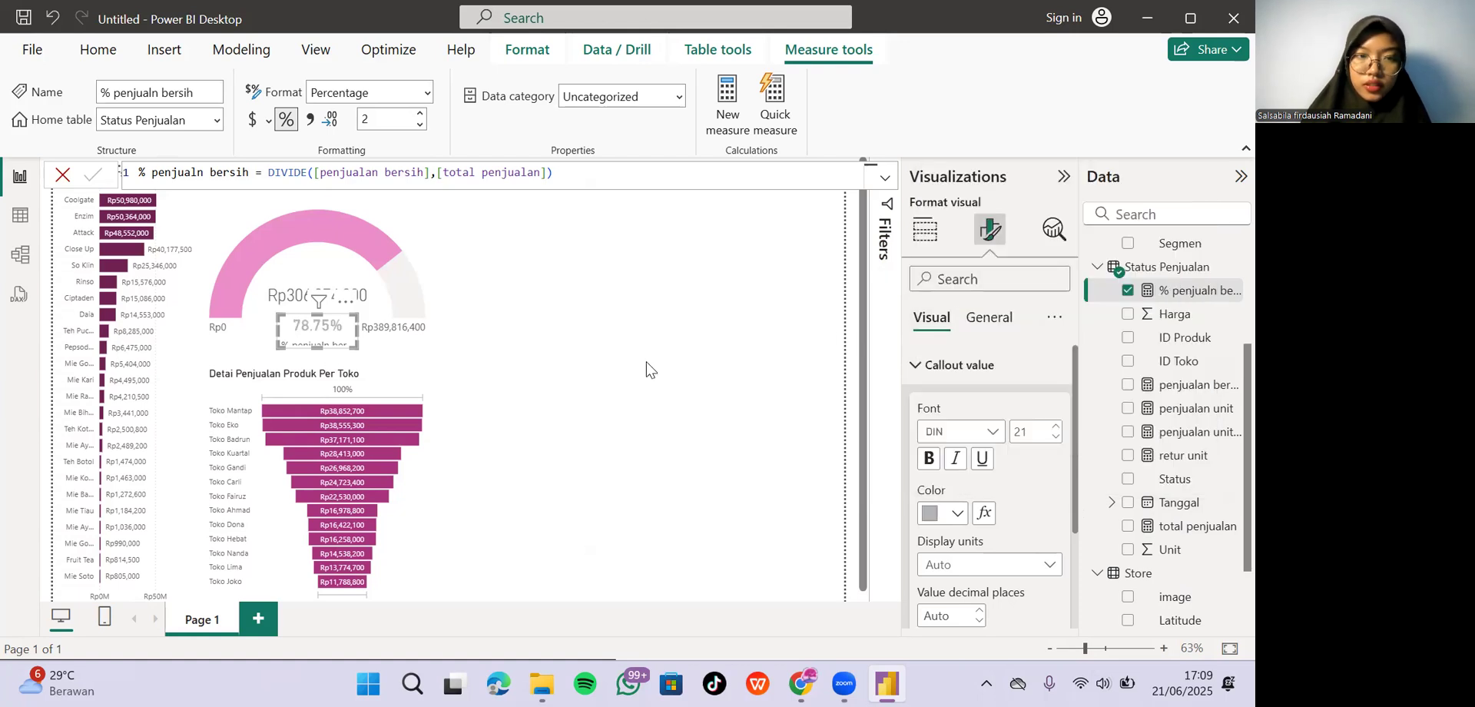
pyautogui.scroll(-3, 947, 349)
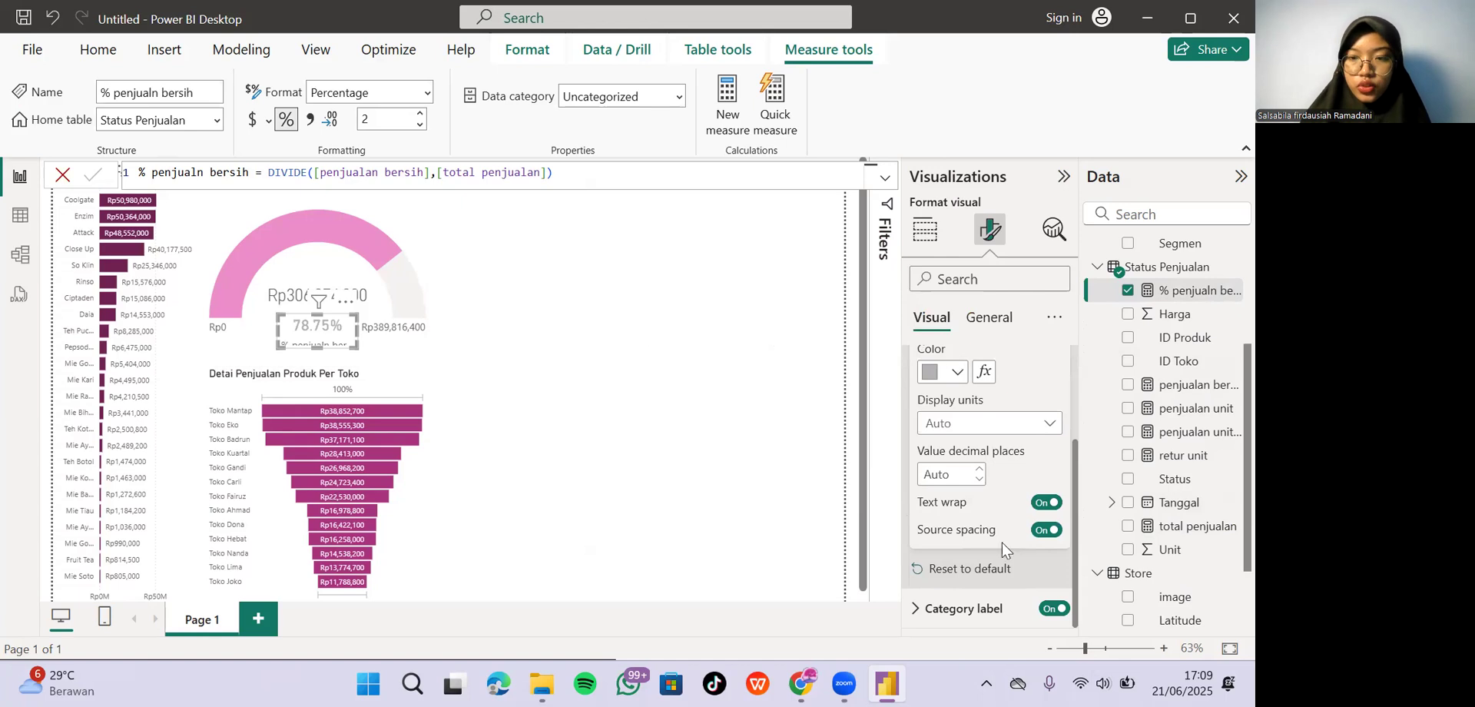
# Turn off the percentage card's category label and nudge the card slightly within the gauge's arc.
pyautogui.click(1058, 609)
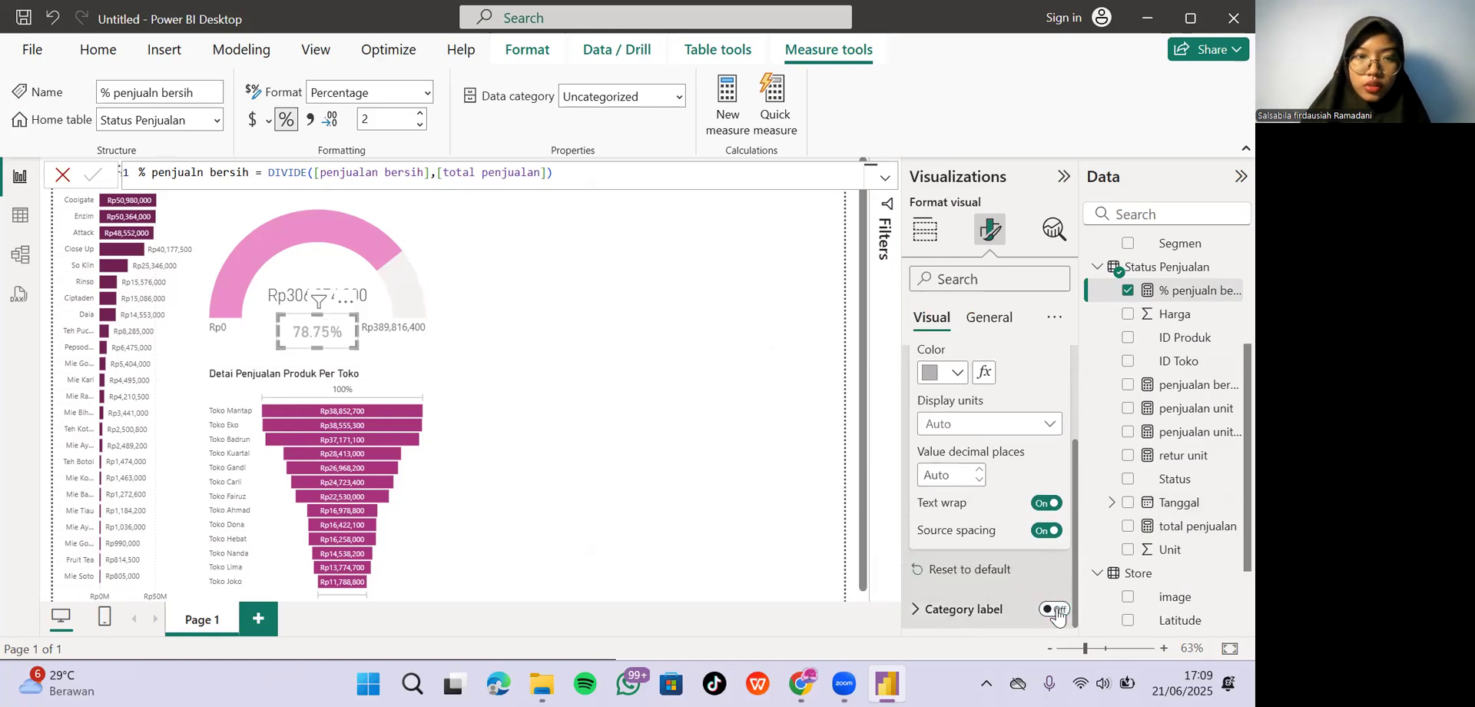
pyautogui.click(472, 391)
pyautogui.moveTo(310, 322); pyautogui.dragTo(315, 333)
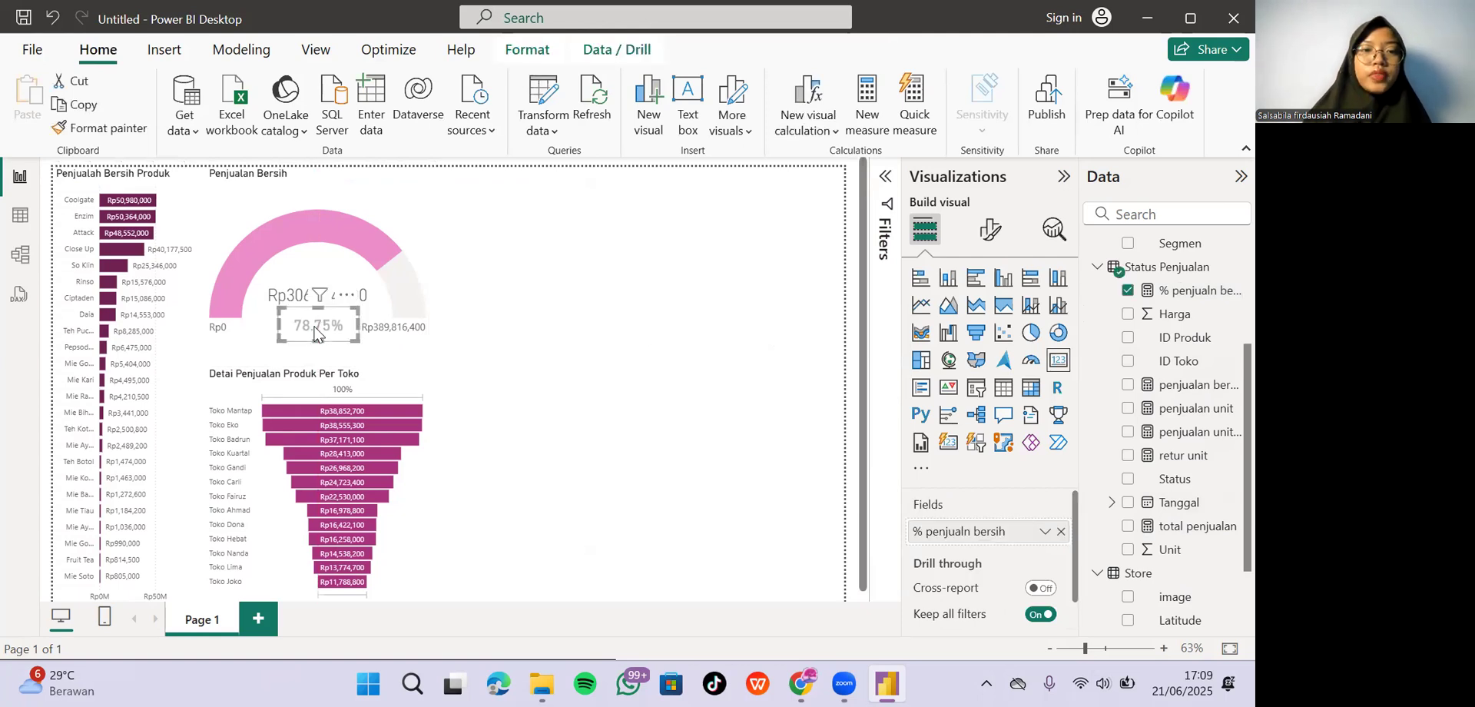
pyautogui.click(553, 371)
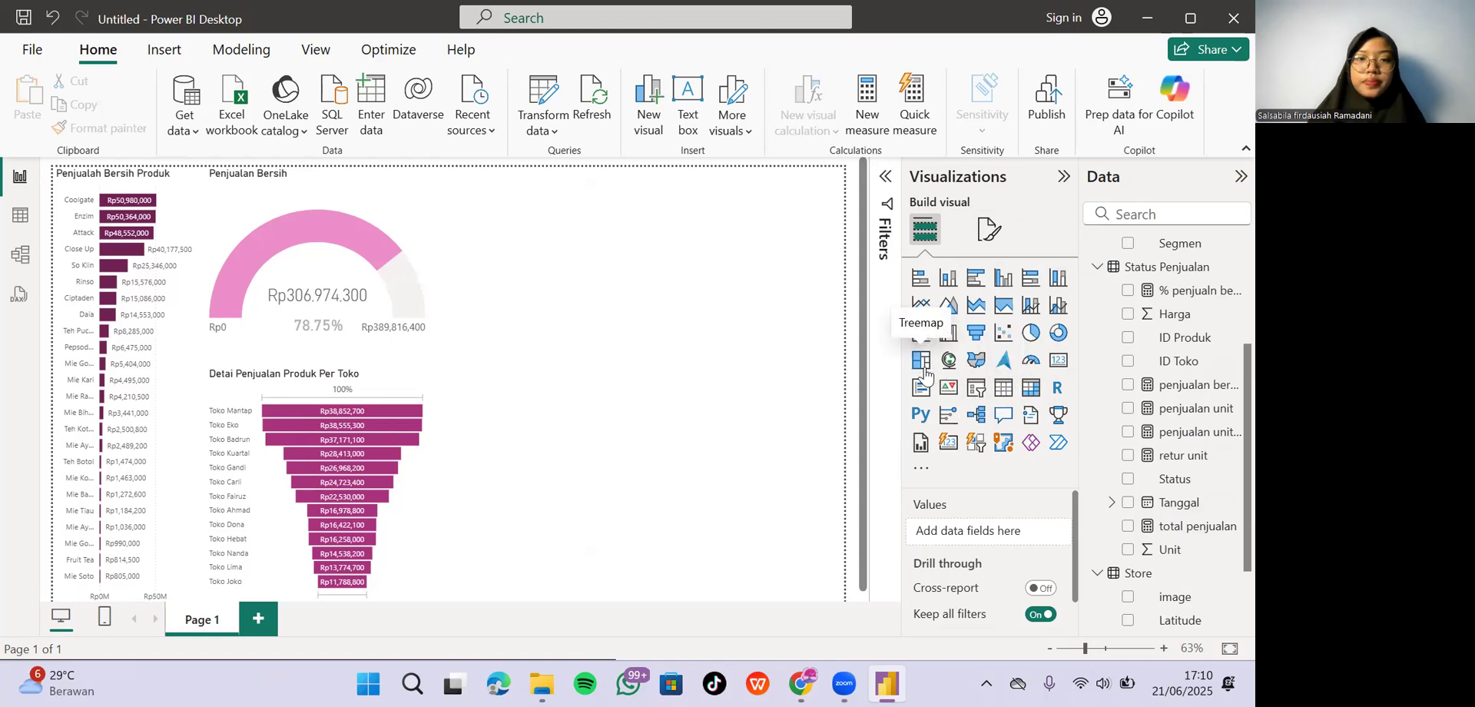
# Insert a treemap visual on the empty canvas with Kategori from Daftar Produk as its category.
pyautogui.click(923, 368)
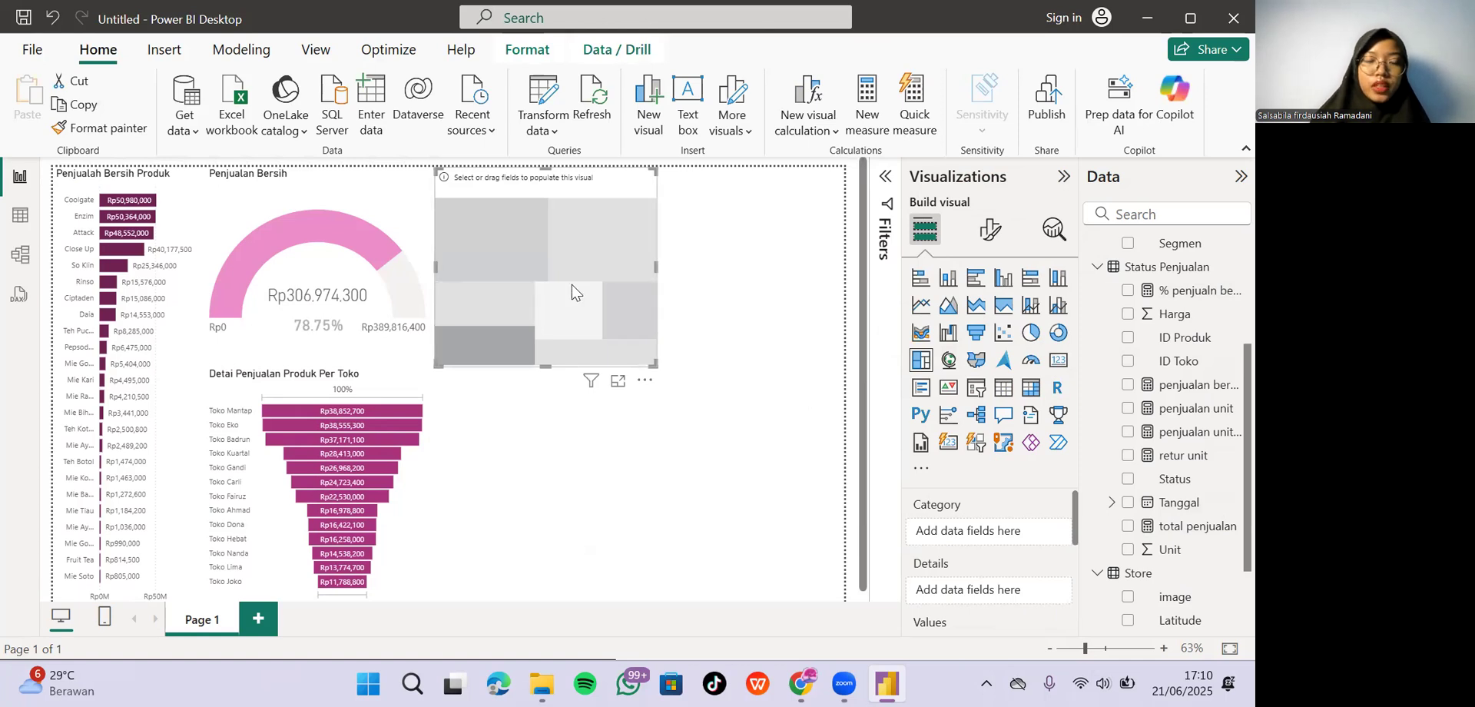
pyautogui.scroll(-3, 990, 532)
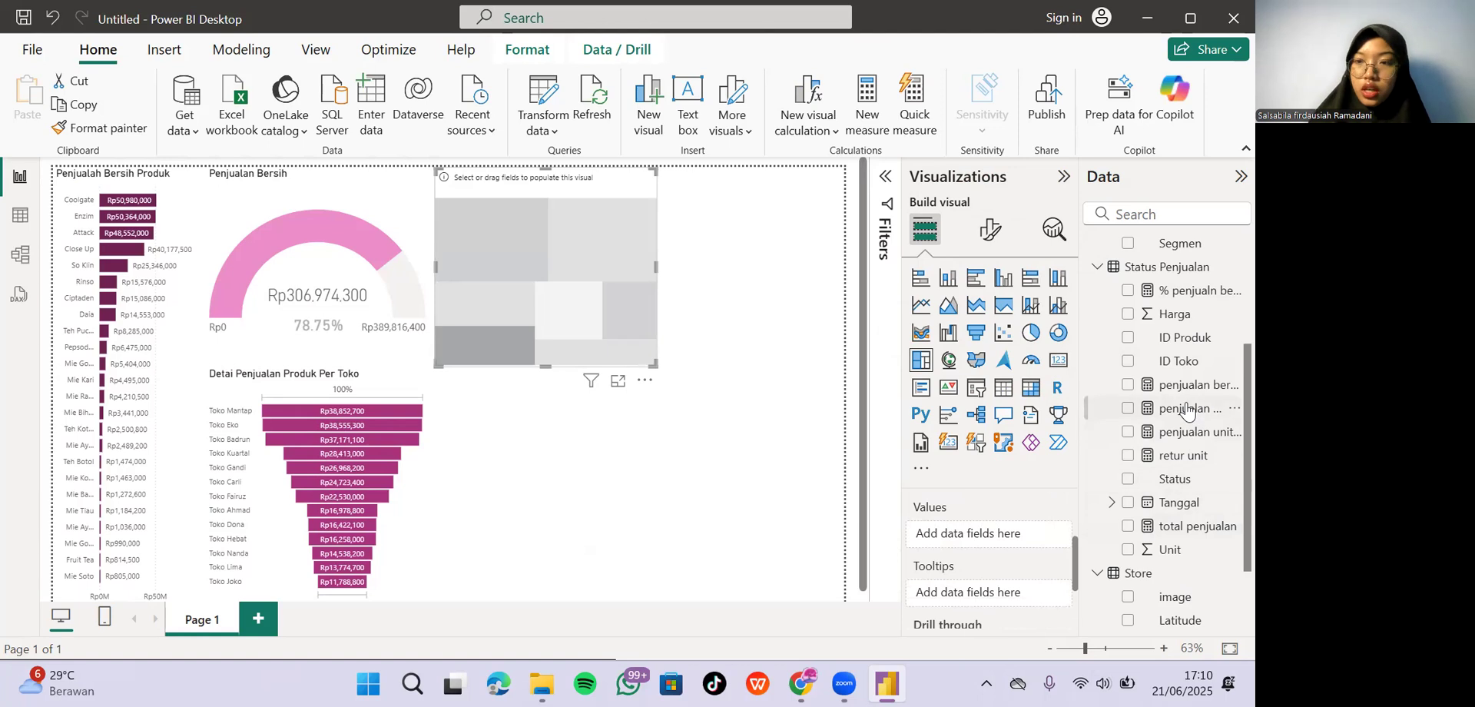
pyautogui.scroll(-2, 1187, 409)
pyautogui.scroll(5, 1186, 410)
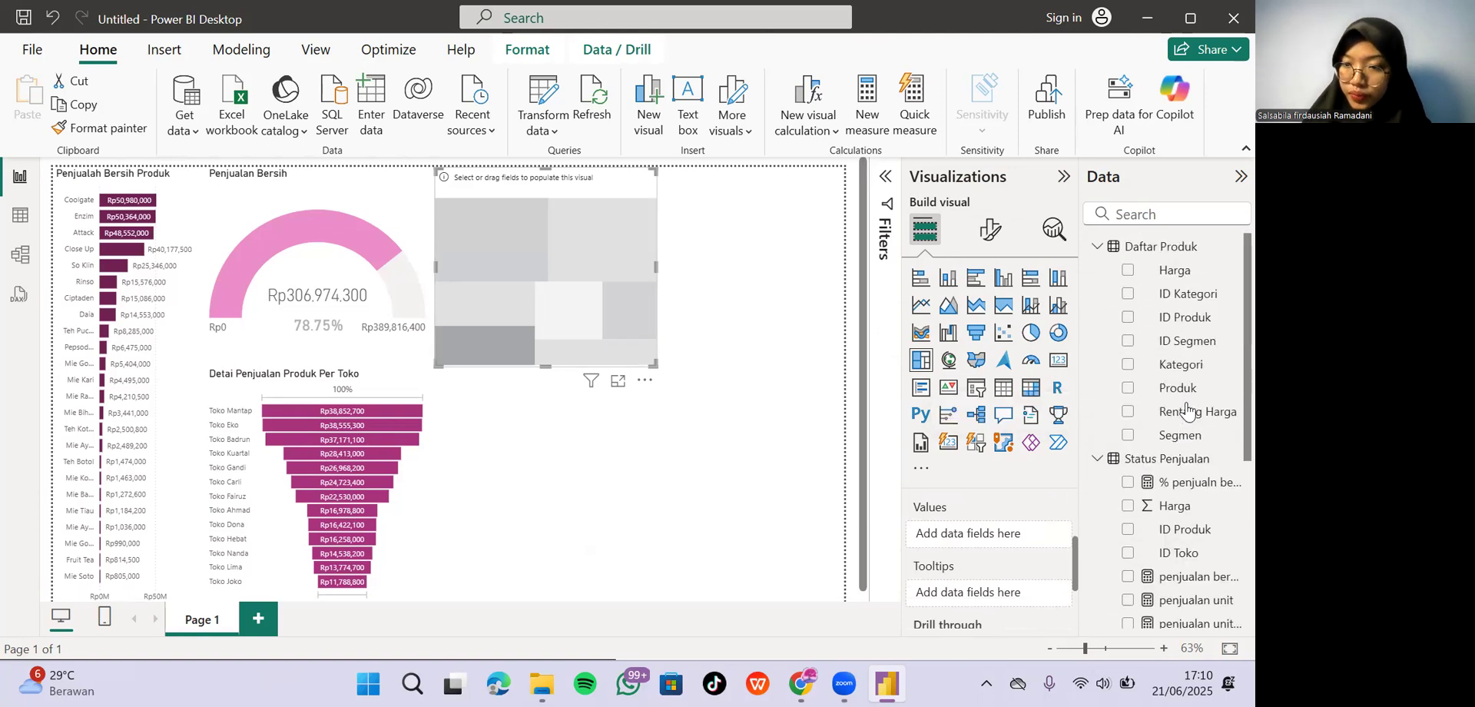
pyautogui.click(1191, 363)
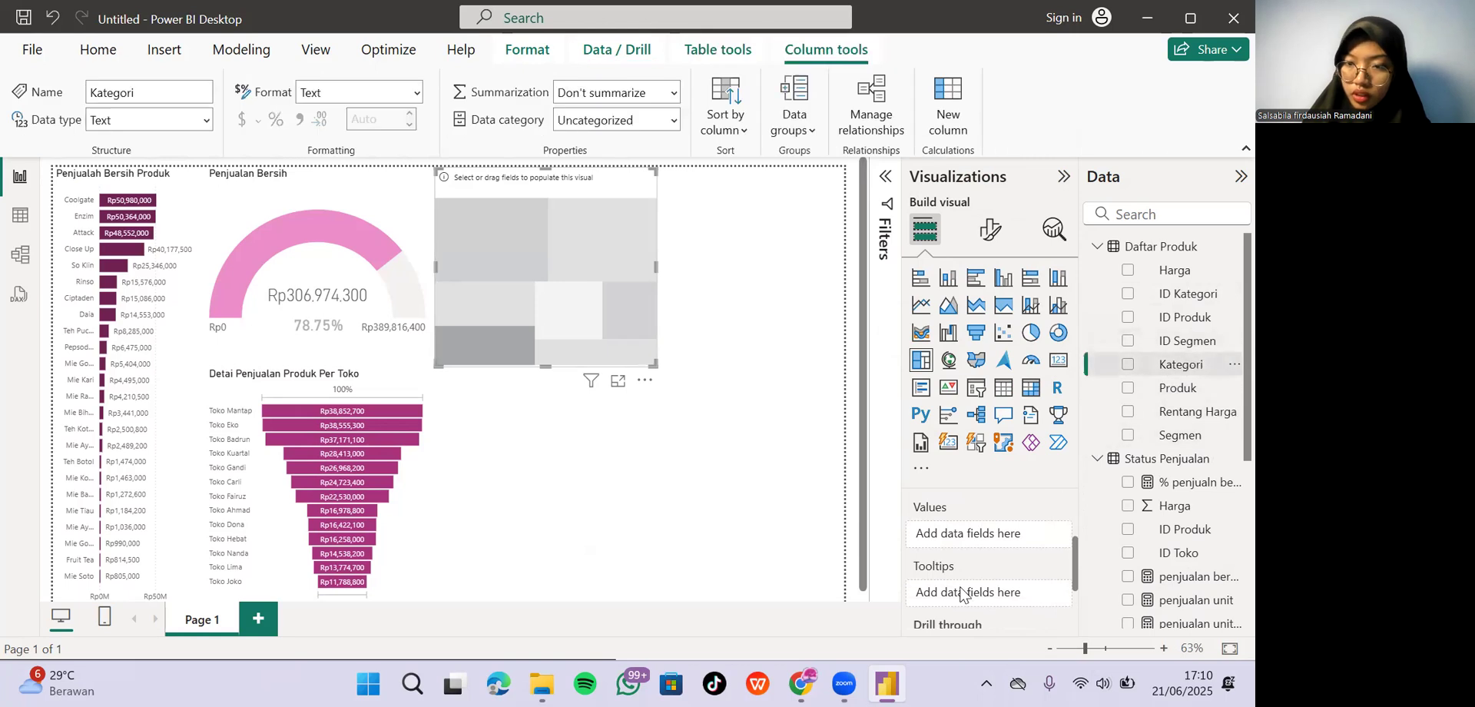
pyautogui.scroll(2, 960, 596)
pyautogui.moveTo(1198, 364); pyautogui.dragTo(1009, 534)
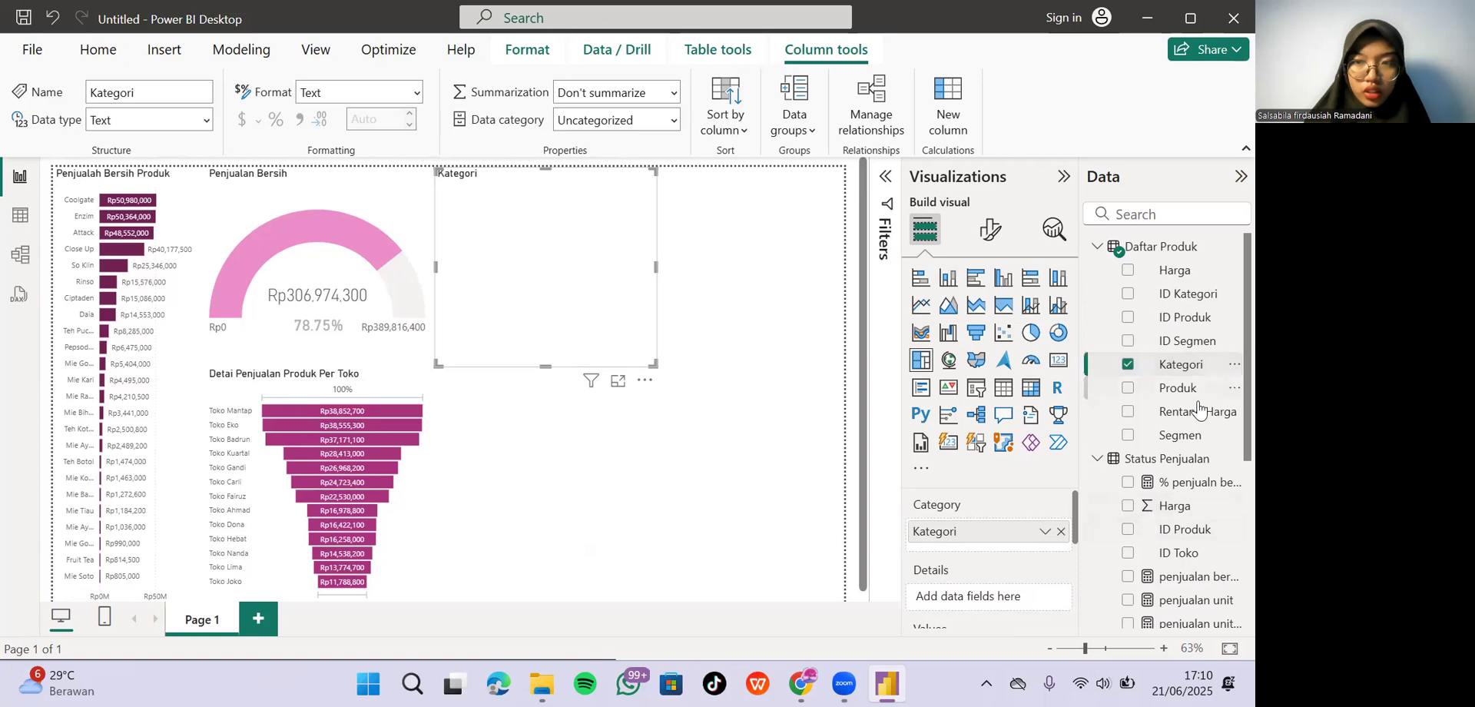
# Add Produk as the treemap's details and the penjualan unit bersih measure as its values.
pyautogui.click(1176, 389)
pyautogui.moveTo(1167, 403); pyautogui.dragTo(982, 591)
pyautogui.scroll(-2, 982, 591)
pyautogui.scroll(2, 984, 593)
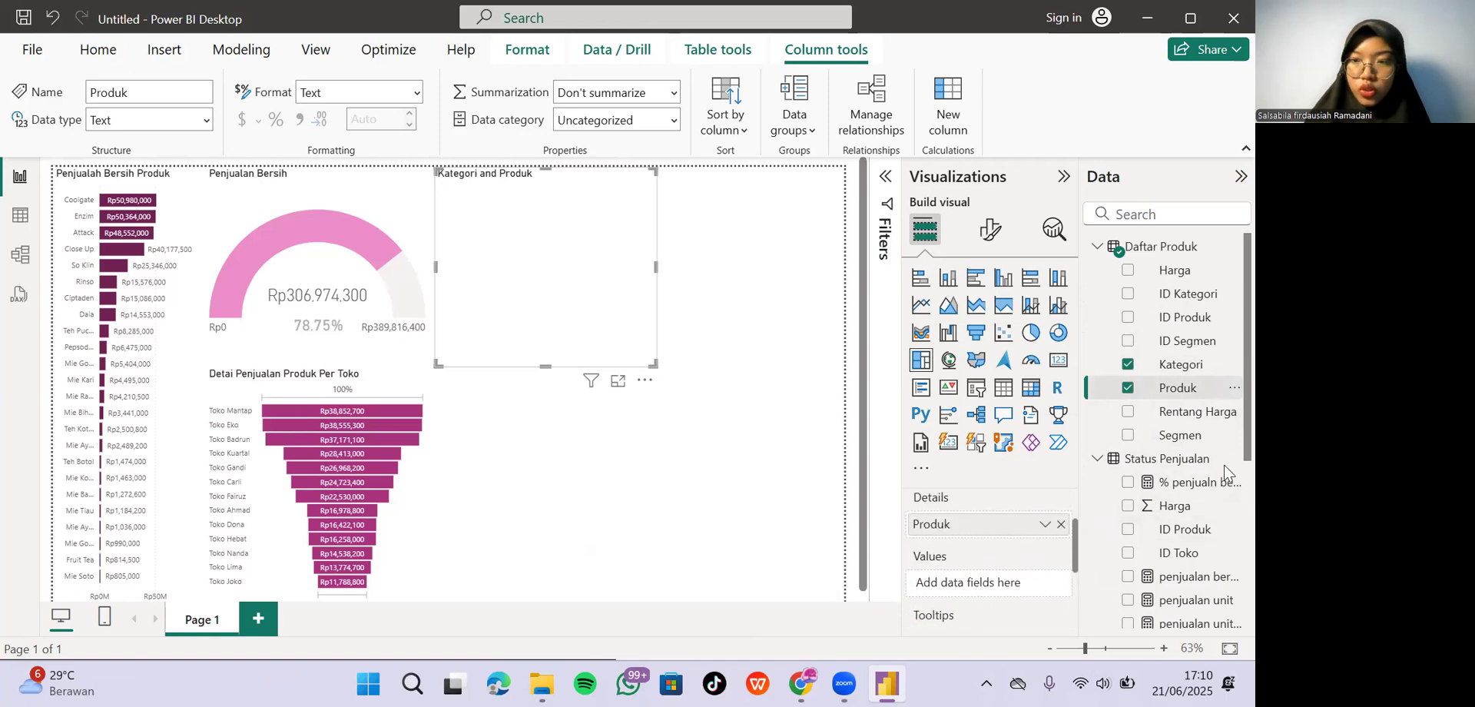
pyautogui.scroll(-2, 1189, 591)
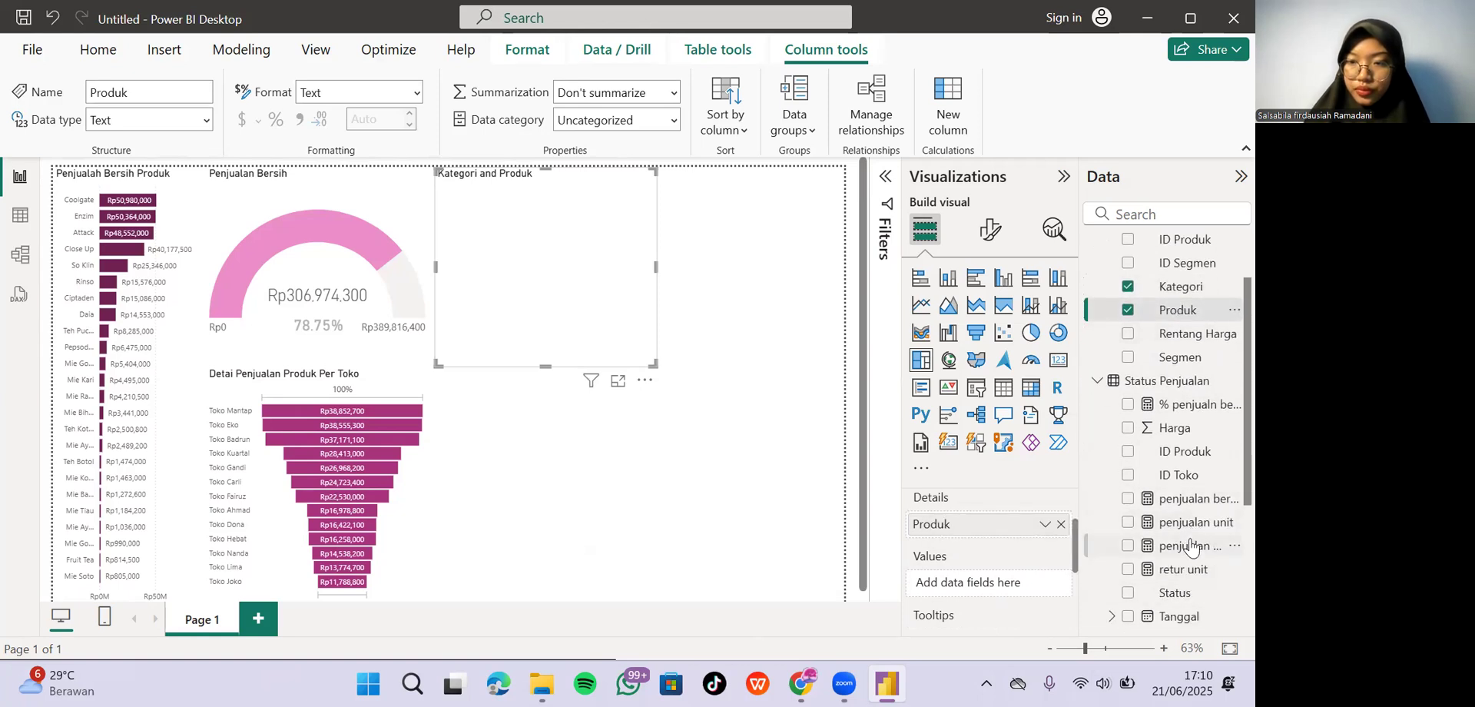
pyautogui.moveTo(1190, 546); pyautogui.dragTo(1002, 585)
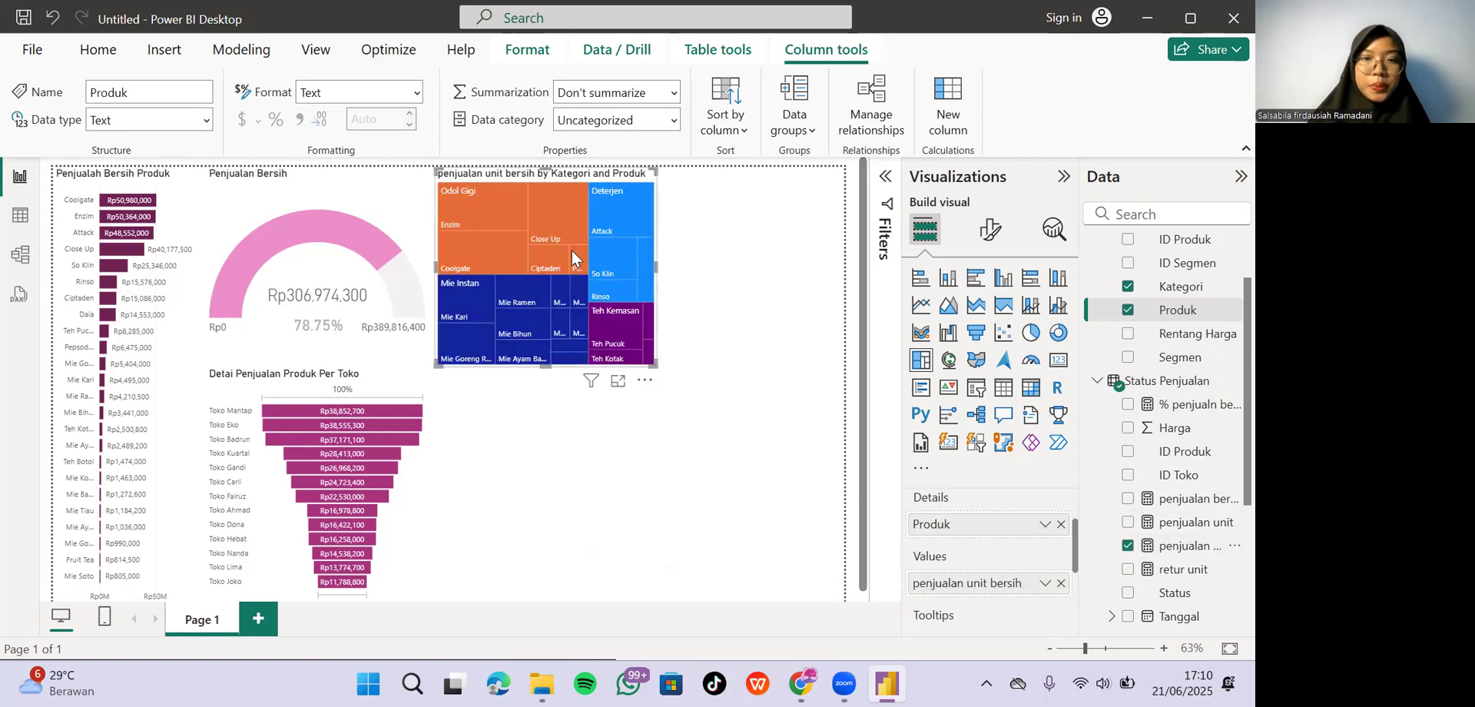
# Move the treemap beside the store funnel, extend it to the page's right edge and pull its left edge inward.
pyautogui.moveTo(571, 251); pyautogui.dragTo(586, 478)
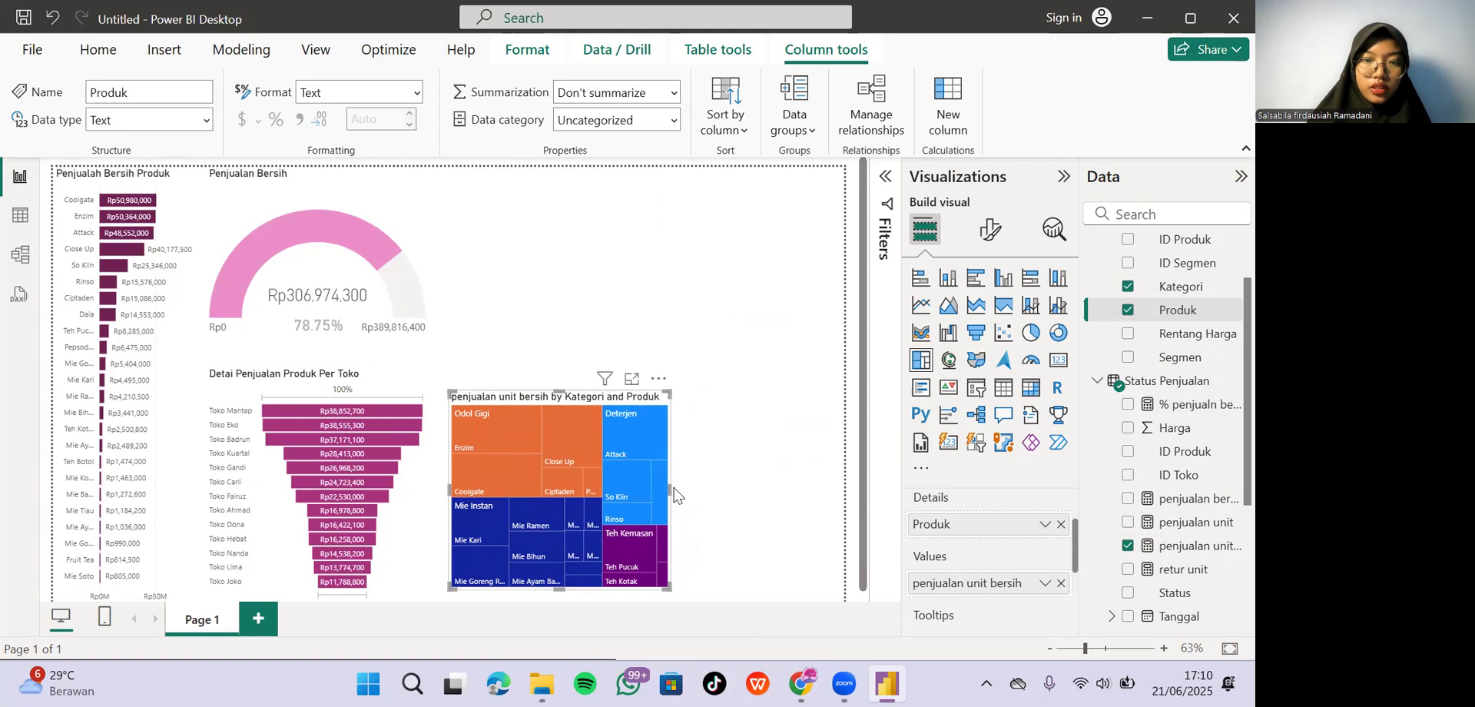
pyautogui.moveTo(667, 484); pyautogui.dragTo(841, 511)
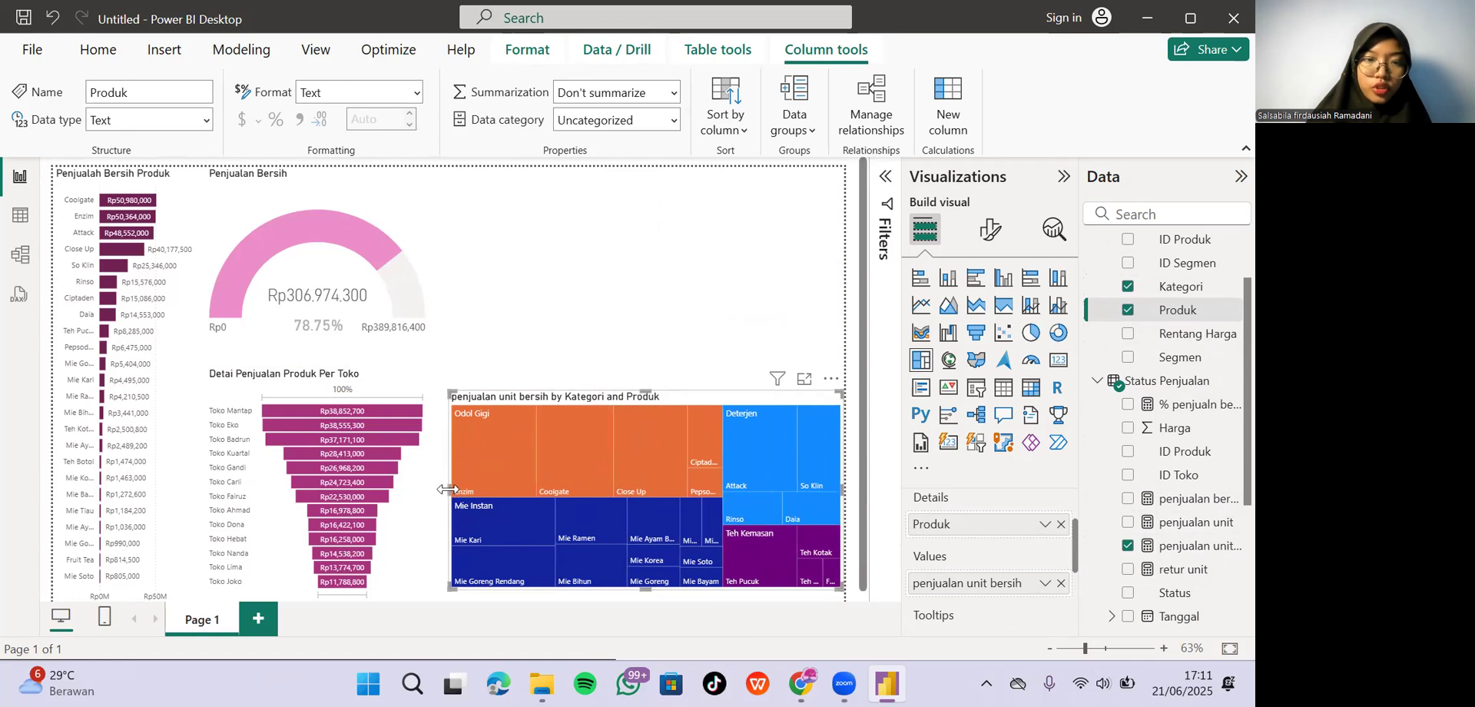
pyautogui.moveTo(448, 489); pyautogui.dragTo(511, 489)
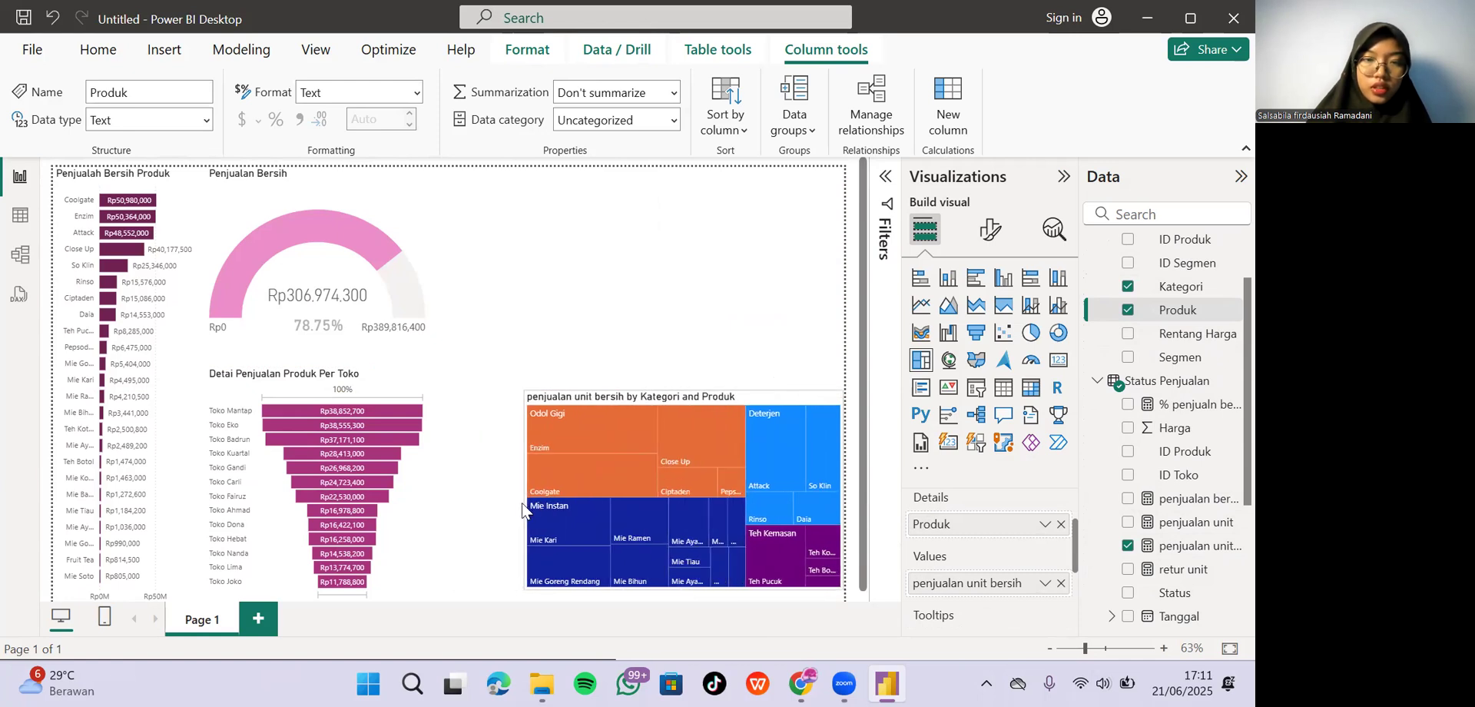
# Widen the store funnel and the gauge up to the treemap's left edge and move both their left edges inward by the same amount.
pyautogui.click(407, 482)
pyautogui.moveTo(427, 488); pyautogui.dragTo(510, 510)
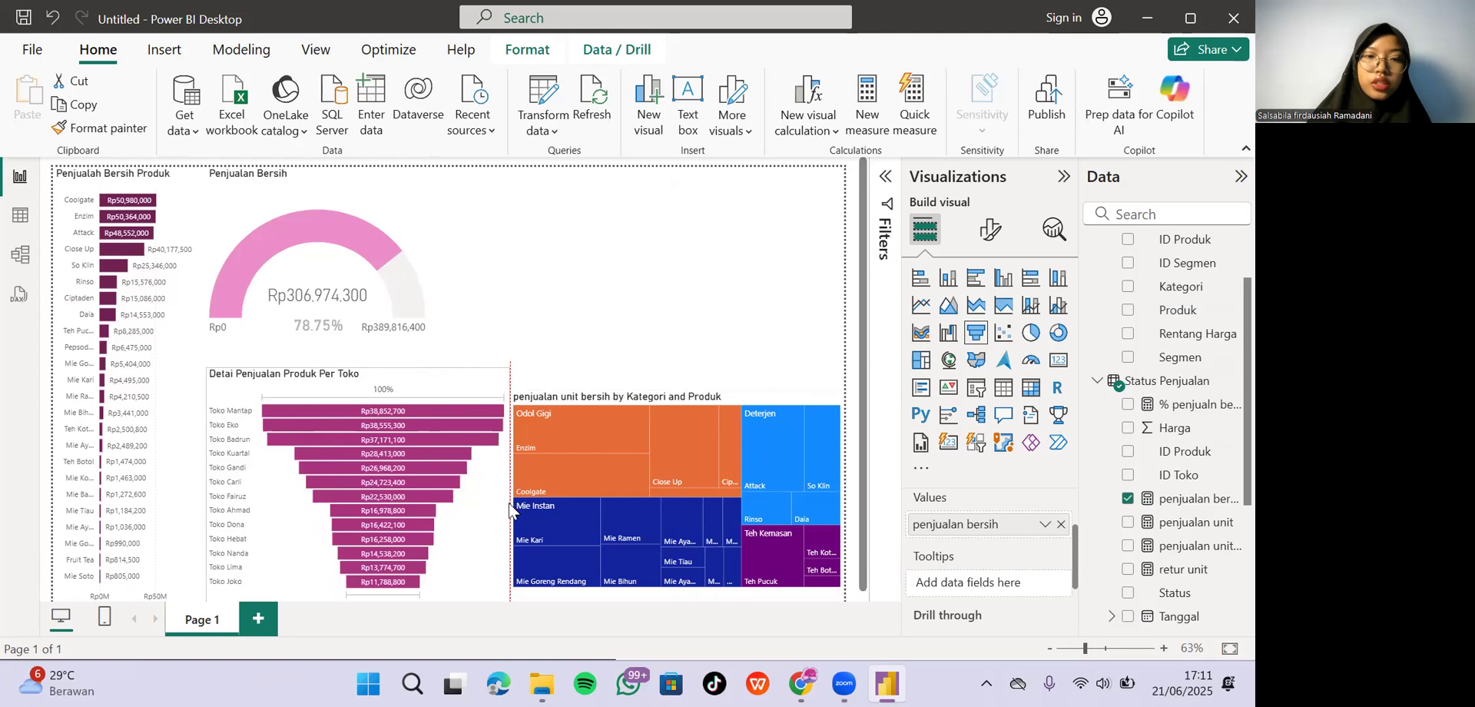
pyautogui.moveTo(207, 490); pyautogui.dragTo(257, 496)
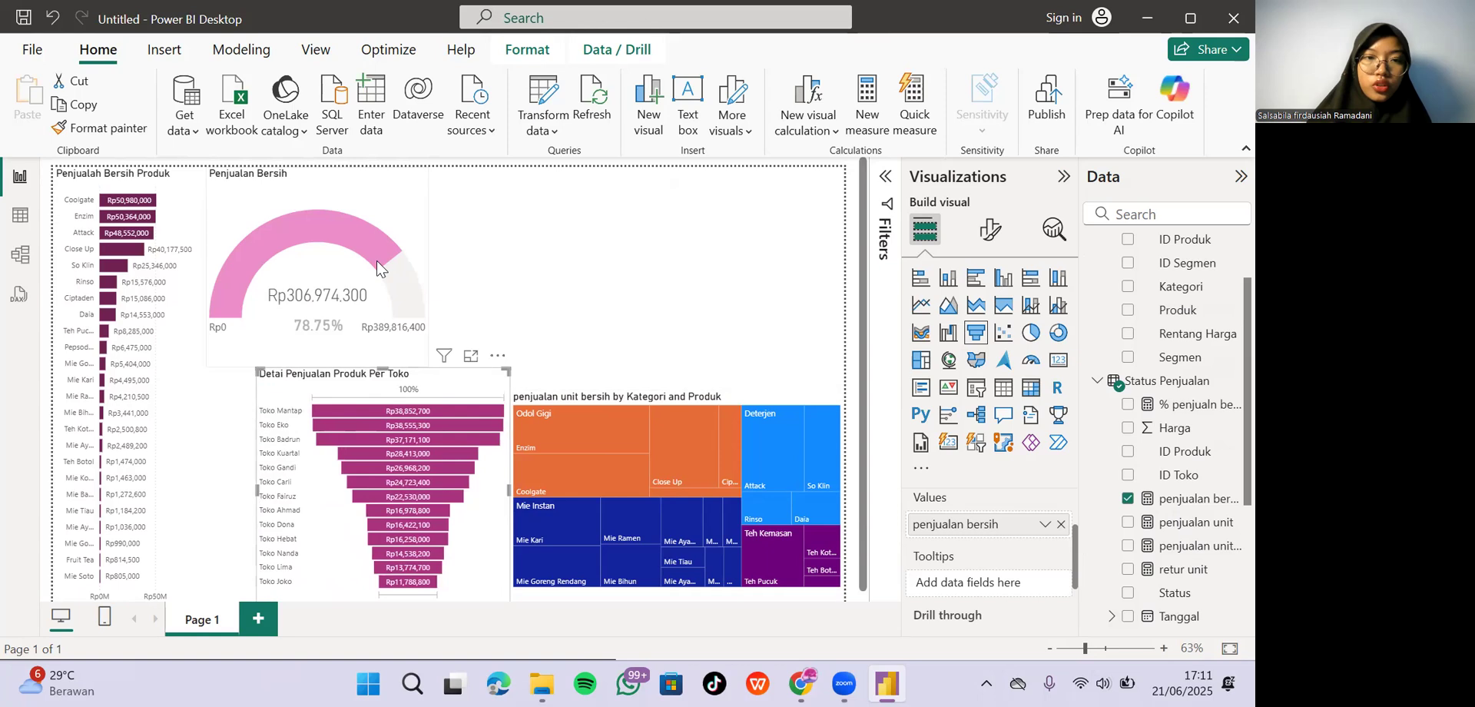
pyautogui.click(376, 260)
pyautogui.moveTo(514, 279); pyautogui.dragTo(506, 286)
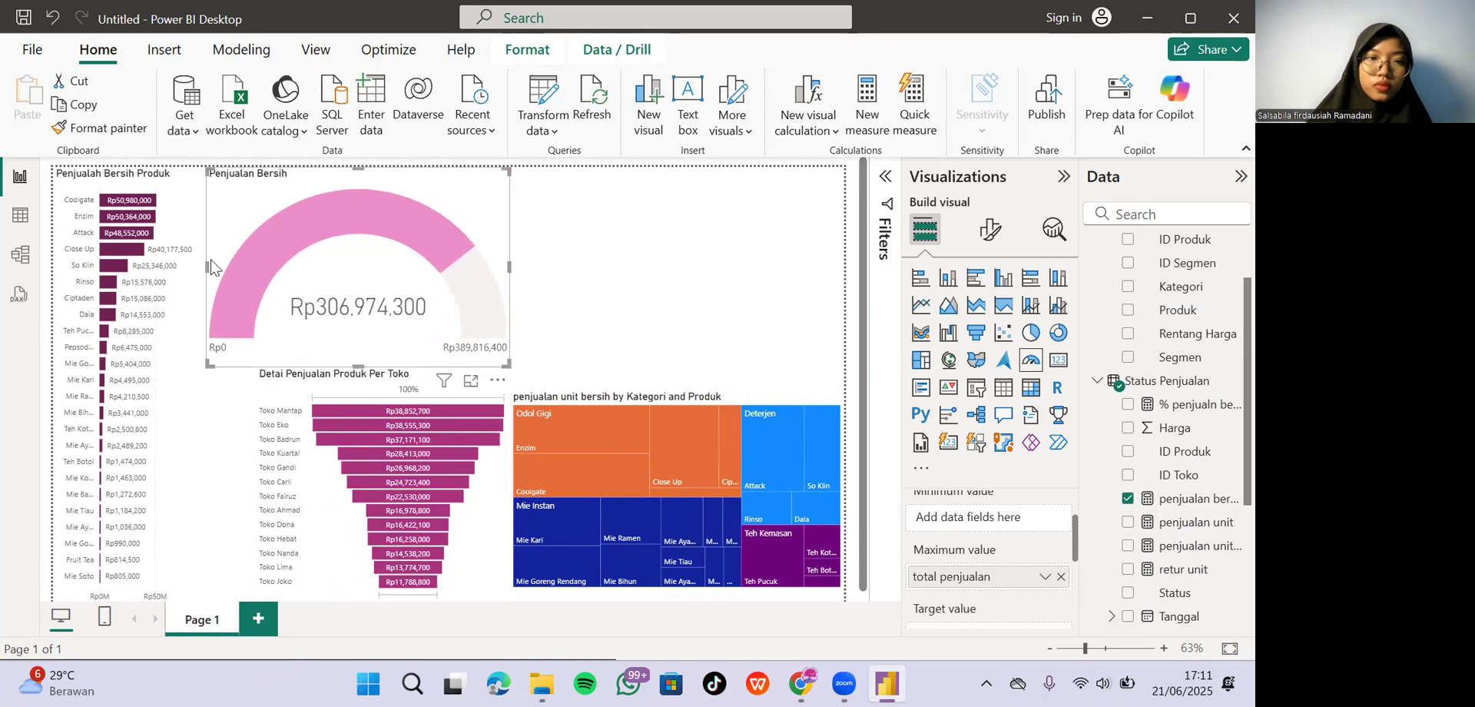
pyautogui.moveTo(256, 278); pyautogui.dragTo(255, 281)
# Widen the product bar chart until it reaches the left edge of the gauge and funnel.
pyautogui.click(189, 315)
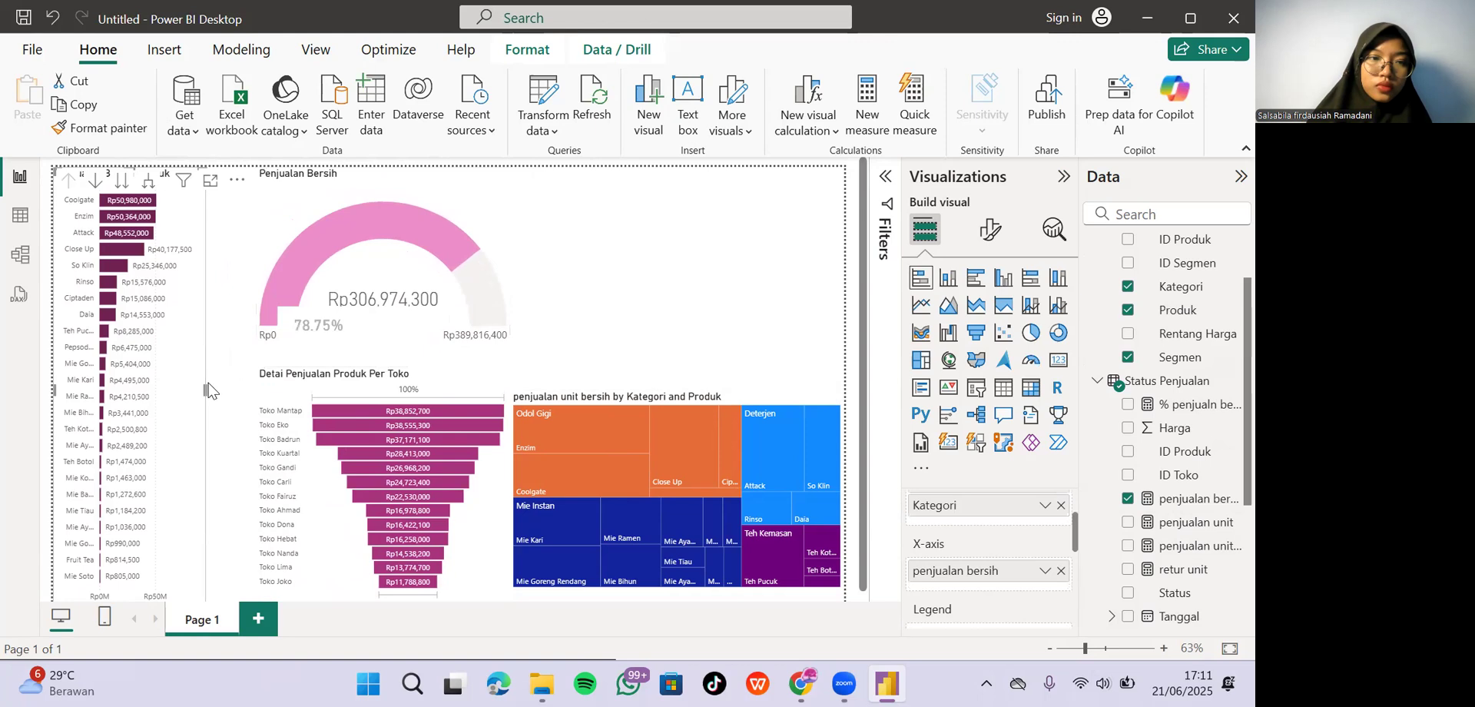
pyautogui.moveTo(205, 387); pyautogui.dragTo(254, 403)
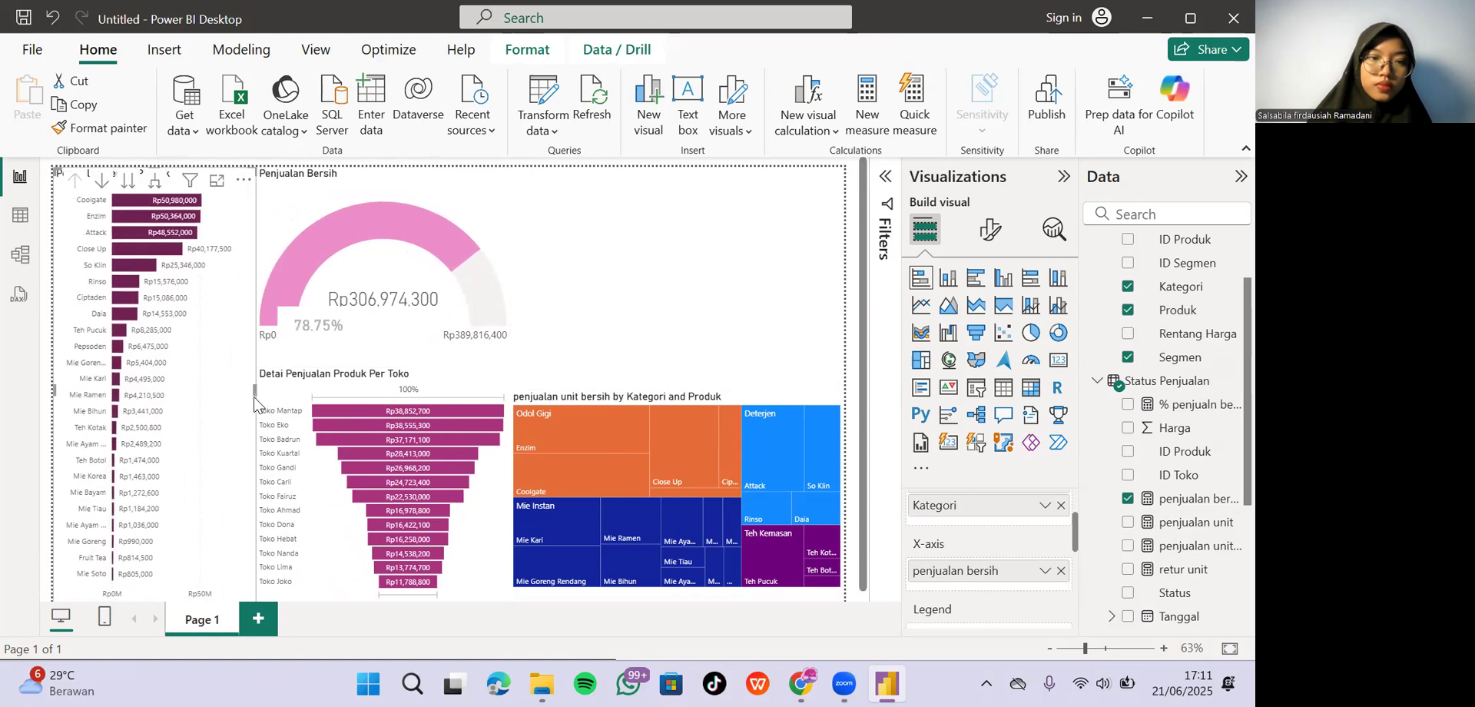
pyautogui.click(603, 338)
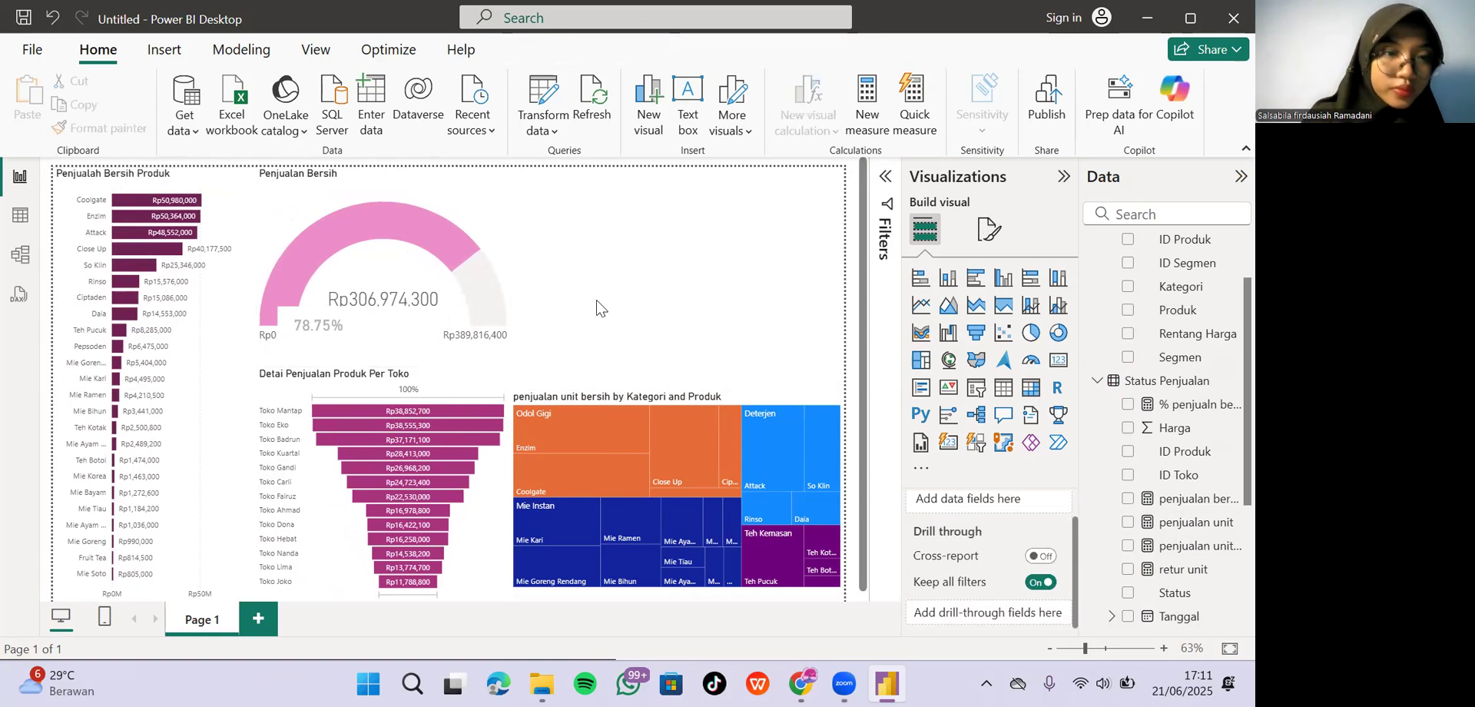
# Color the treemap's Odol Gigi category dark plum and its Mie Instan category medium pink.
pyautogui.click(711, 498)
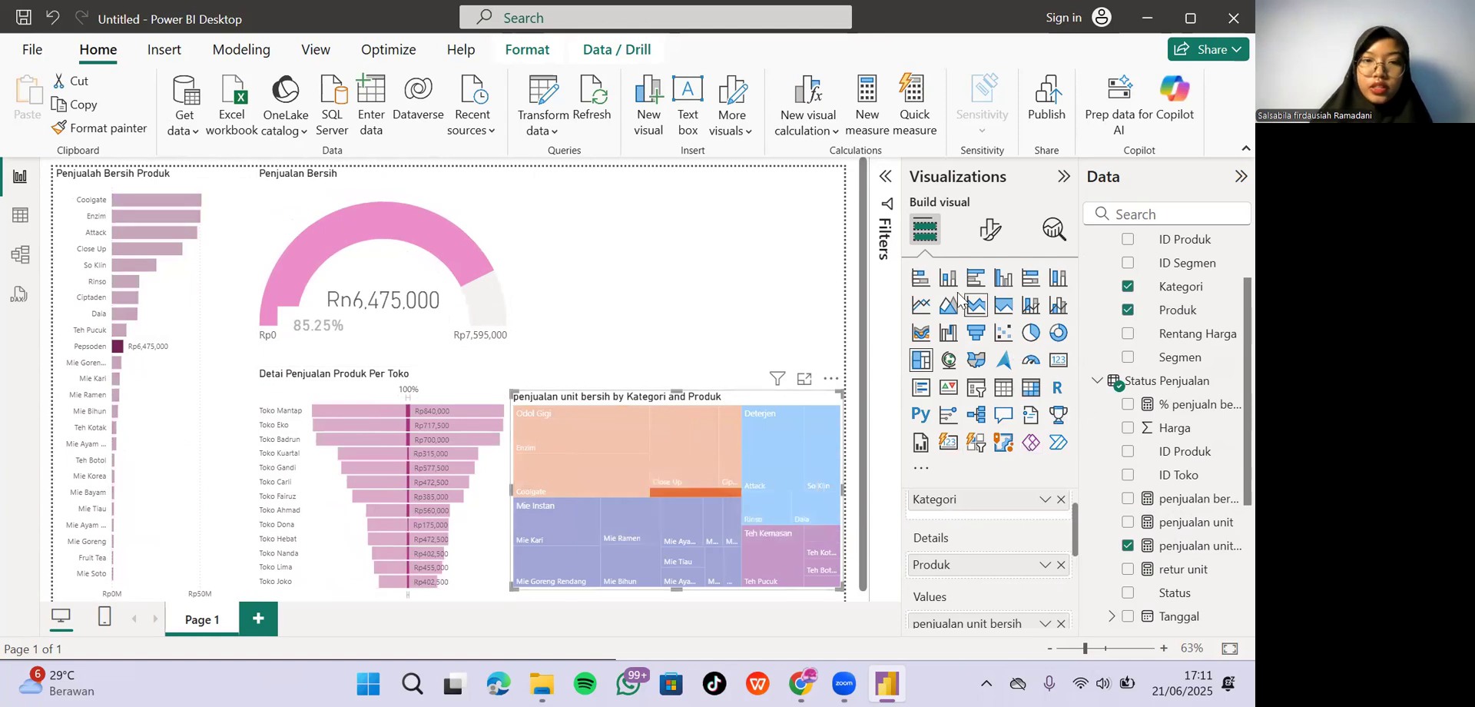
pyautogui.click(992, 233)
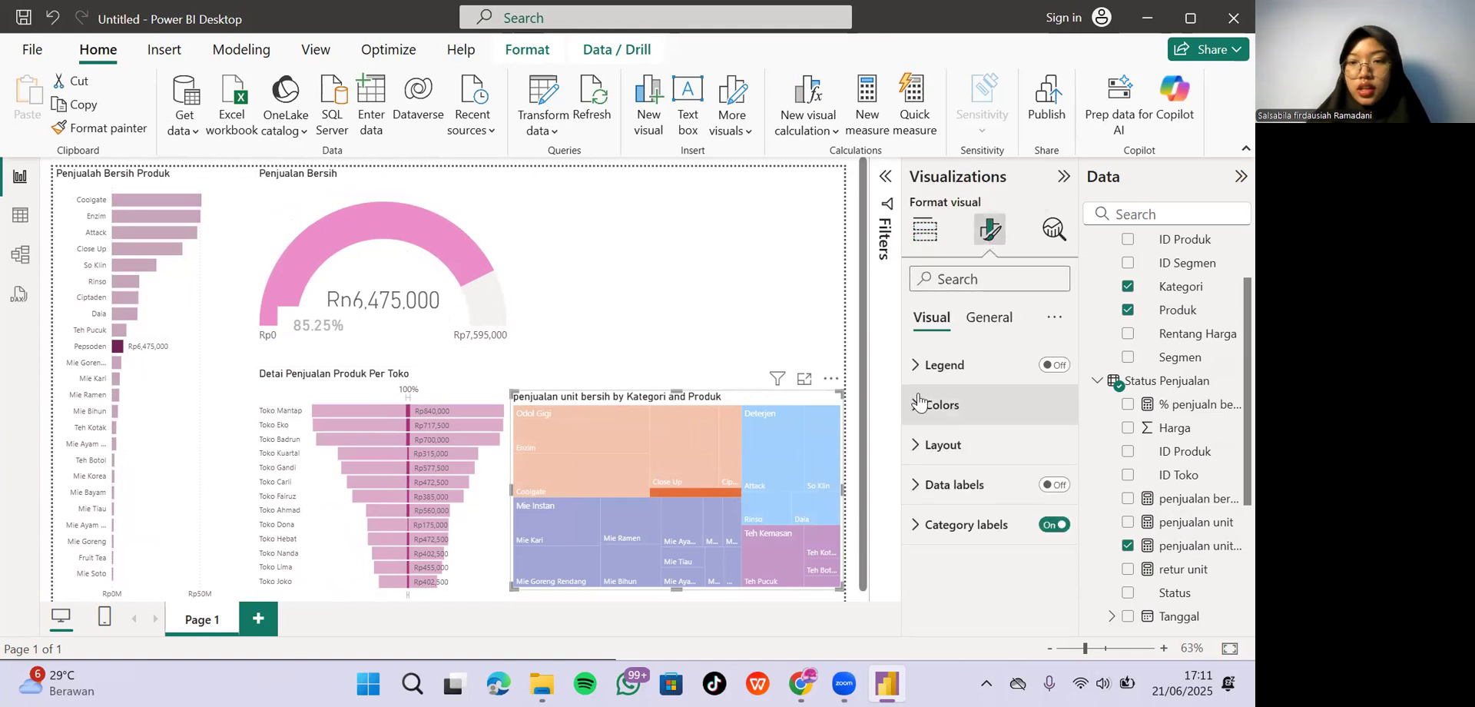
pyautogui.click(914, 405)
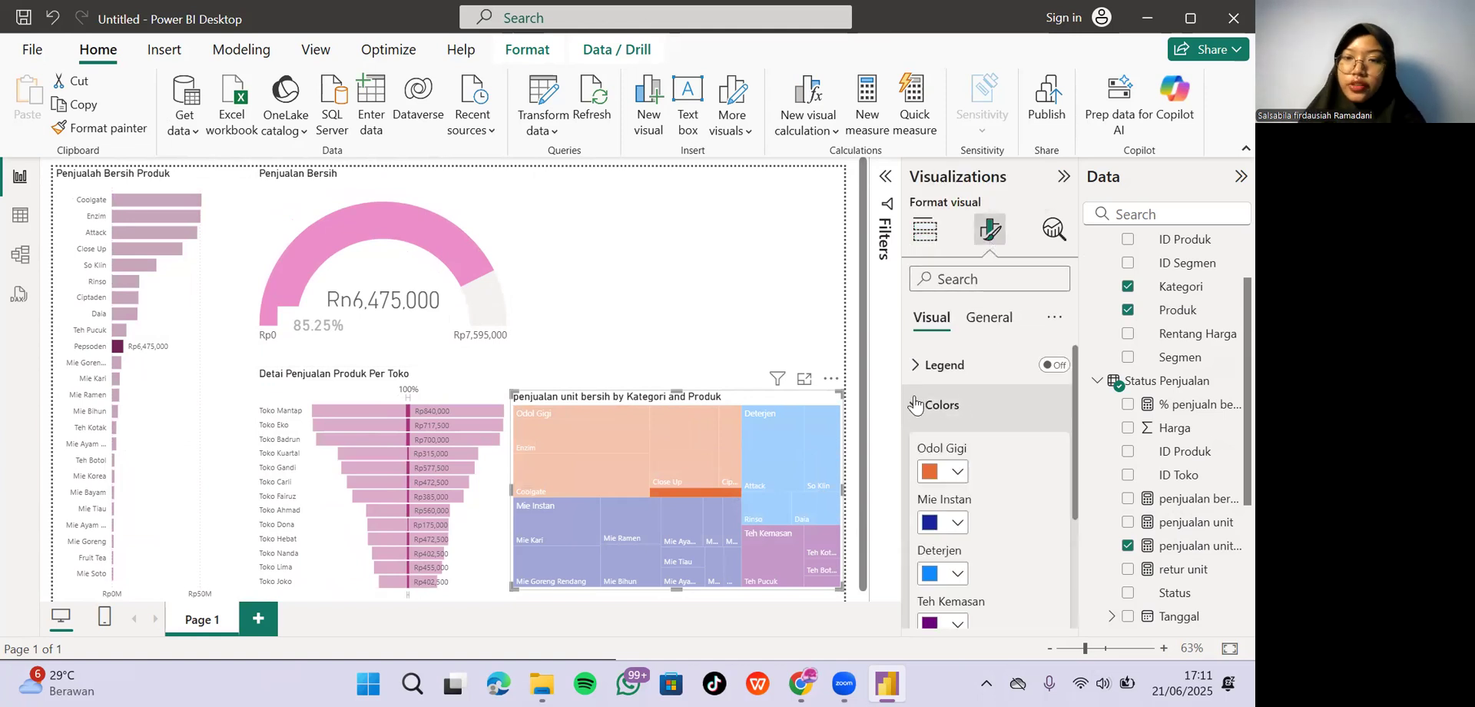
pyautogui.click(956, 473)
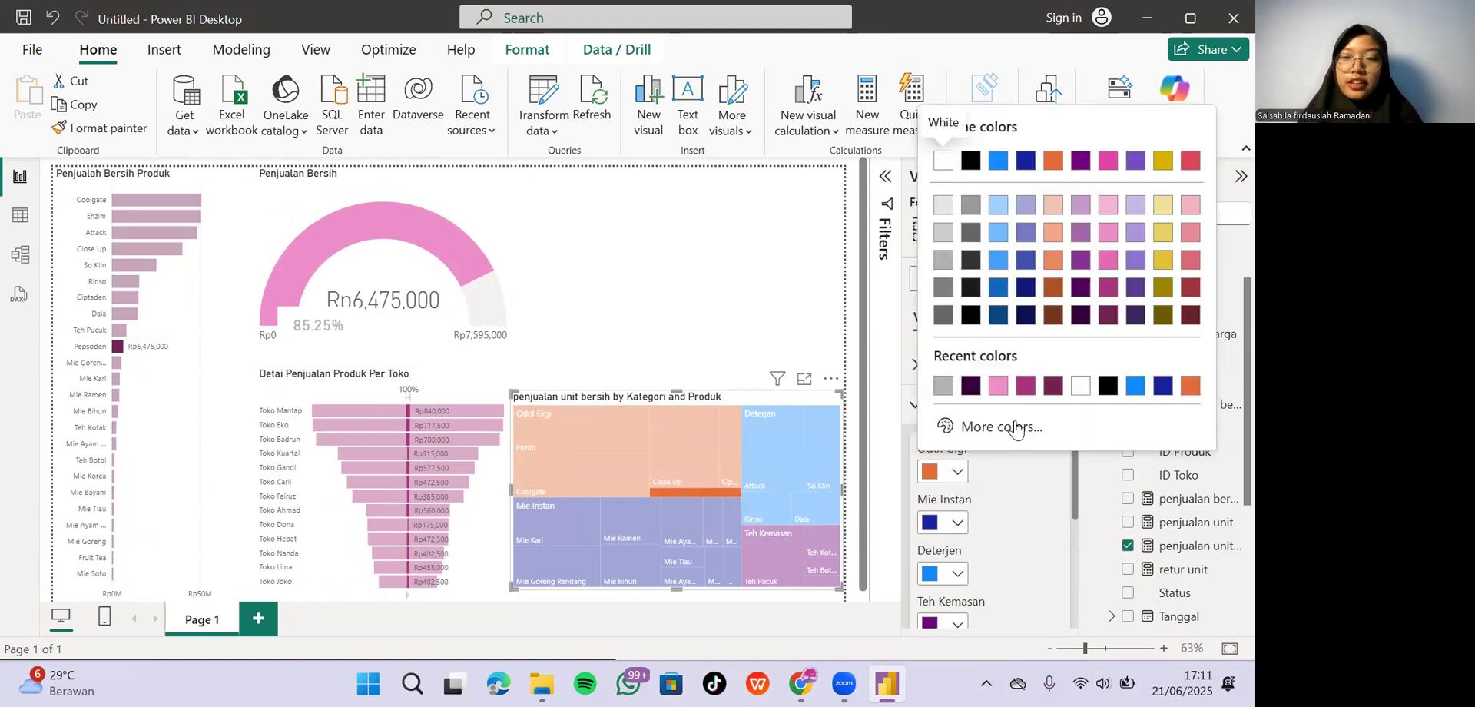
pyautogui.click(1106, 317)
pyautogui.click(956, 524)
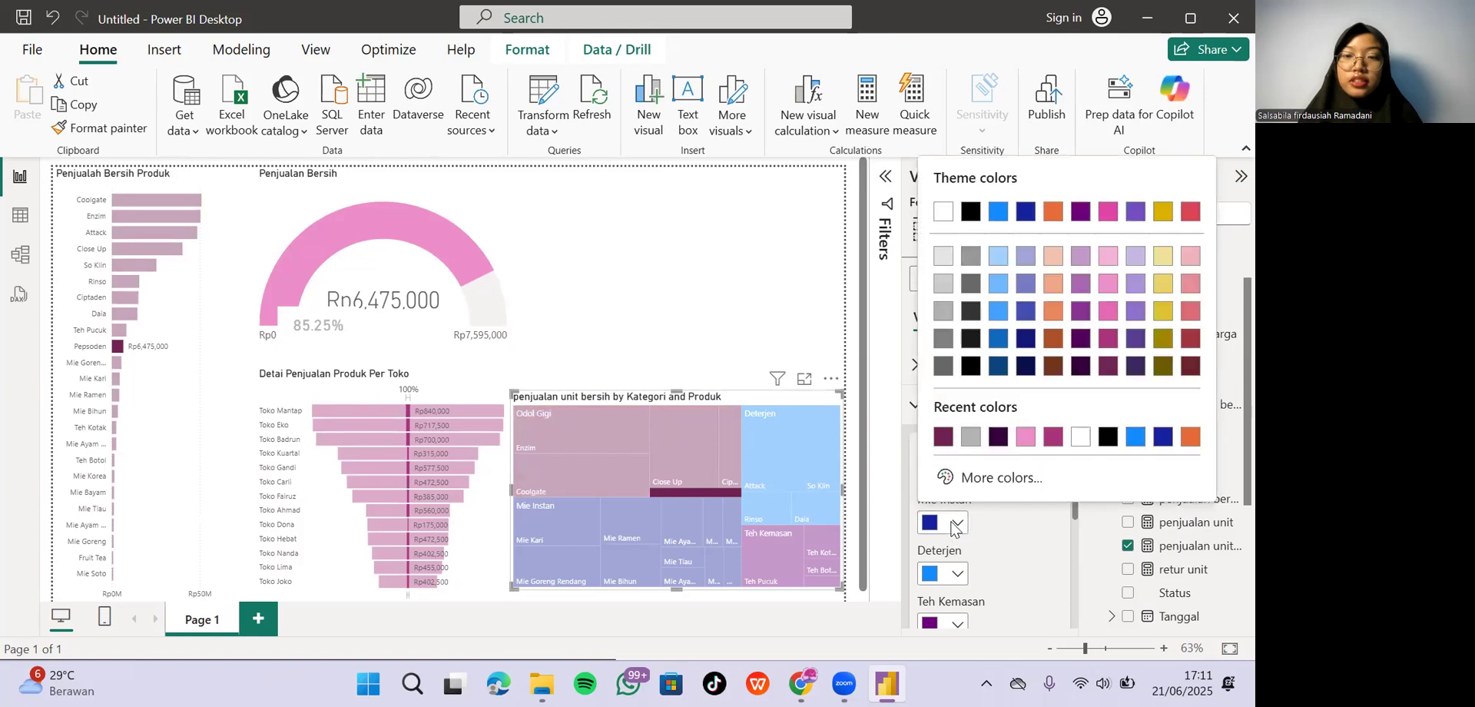
pyautogui.click(1110, 313)
# Color the treemap's Deterjen category light pink and its Teh Kemasan category the palest theme pink.
pyautogui.click(957, 584)
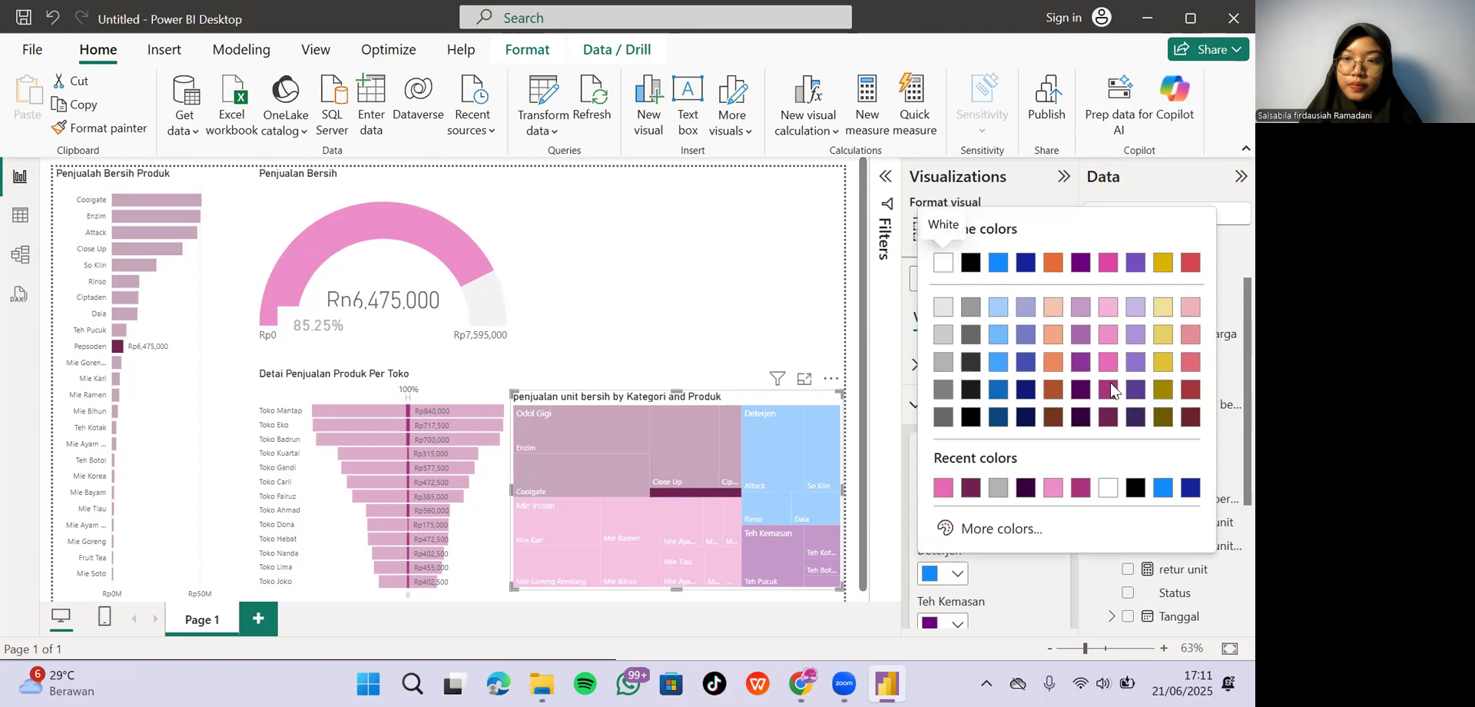
pyautogui.click(1109, 333)
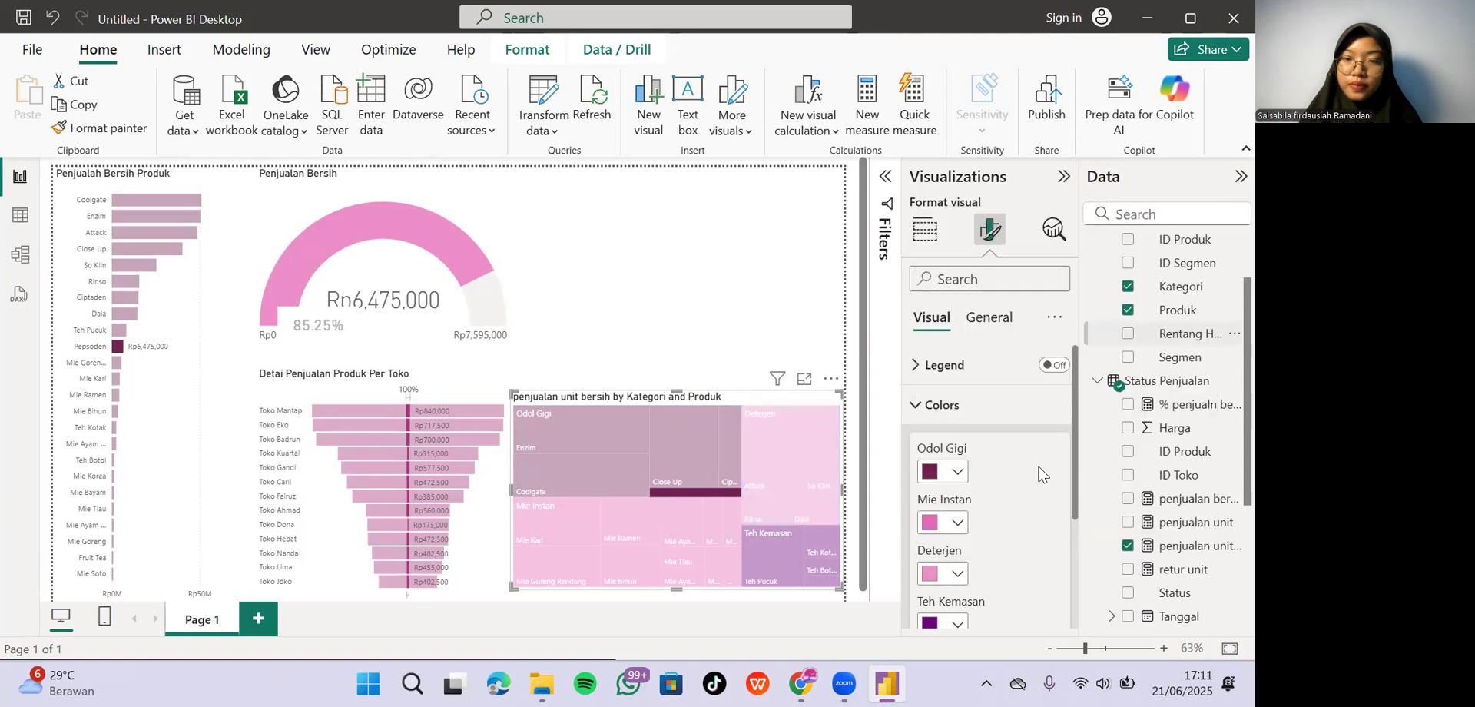
pyautogui.scroll(-1, 952, 586)
pyautogui.click(956, 561)
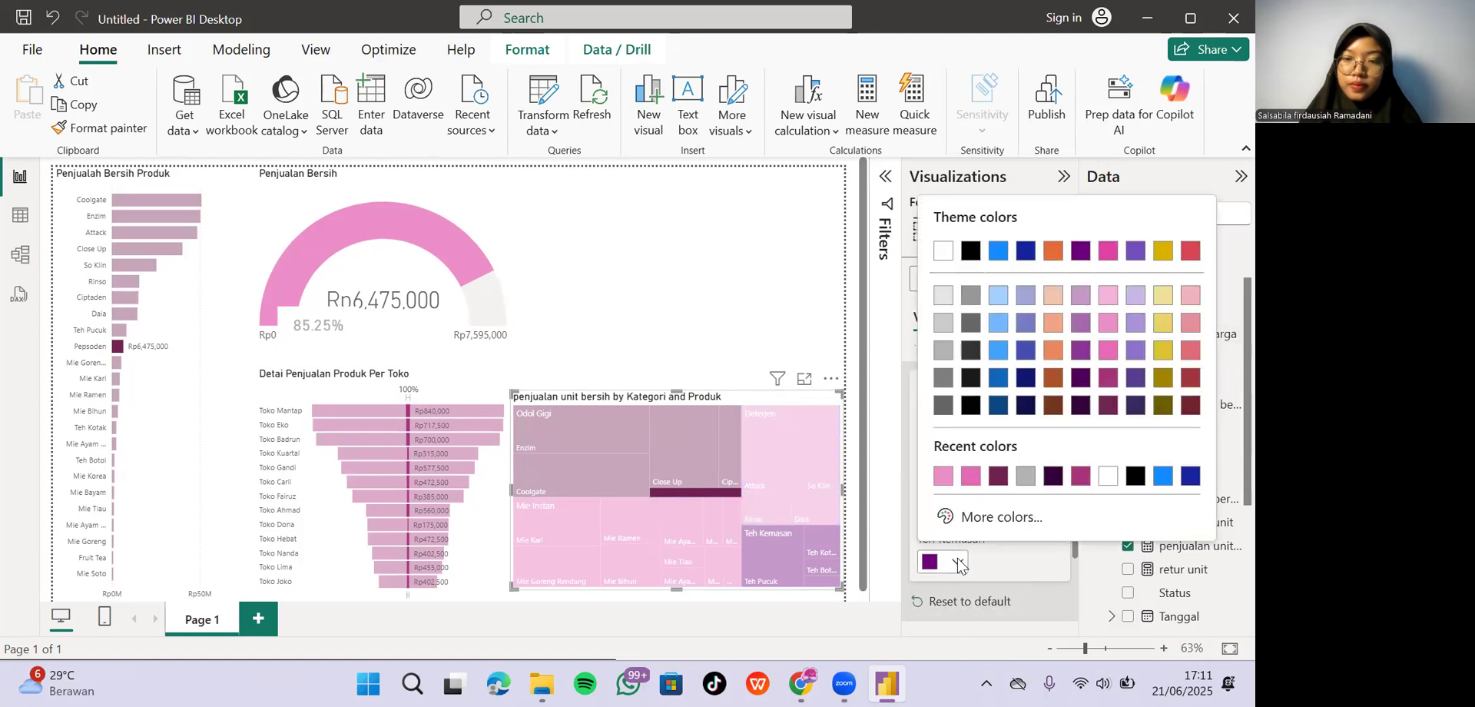
pyautogui.click(1108, 297)
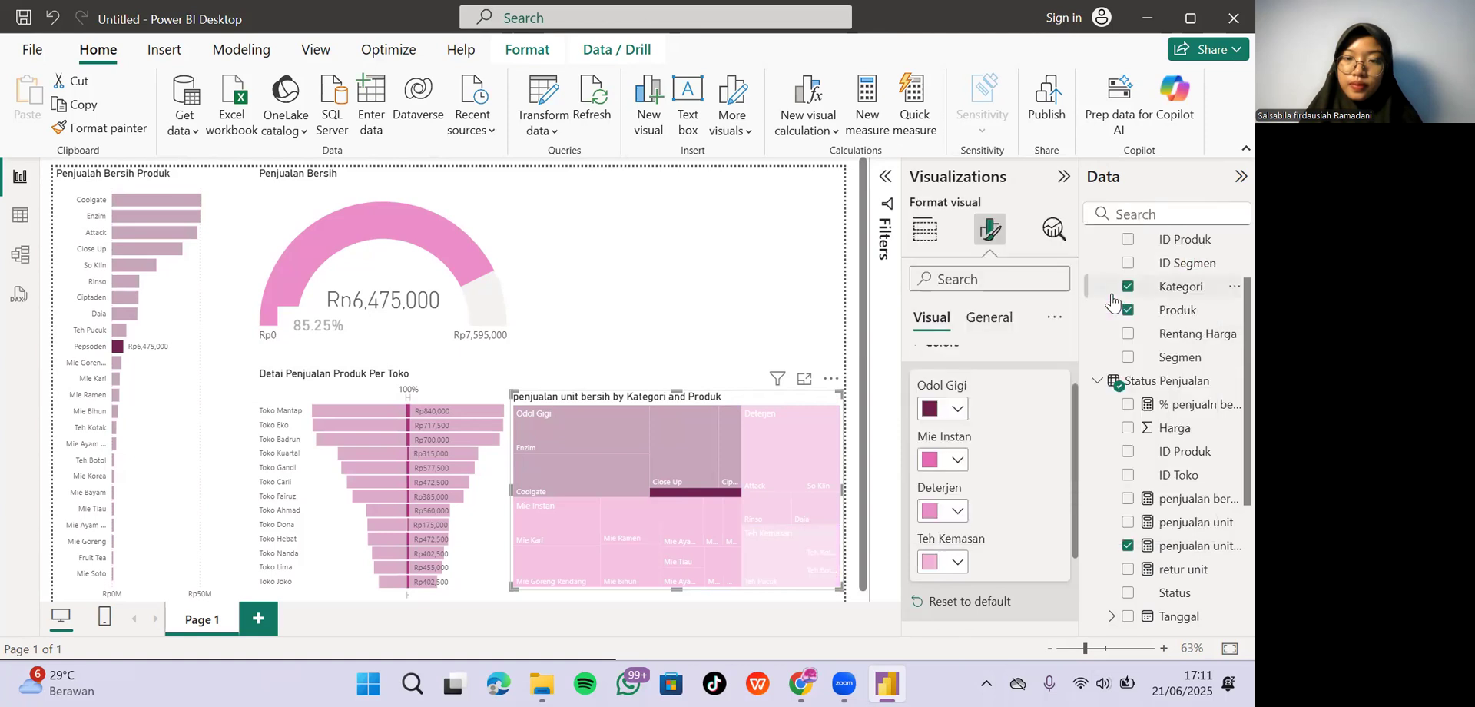
pyautogui.click(957, 516)
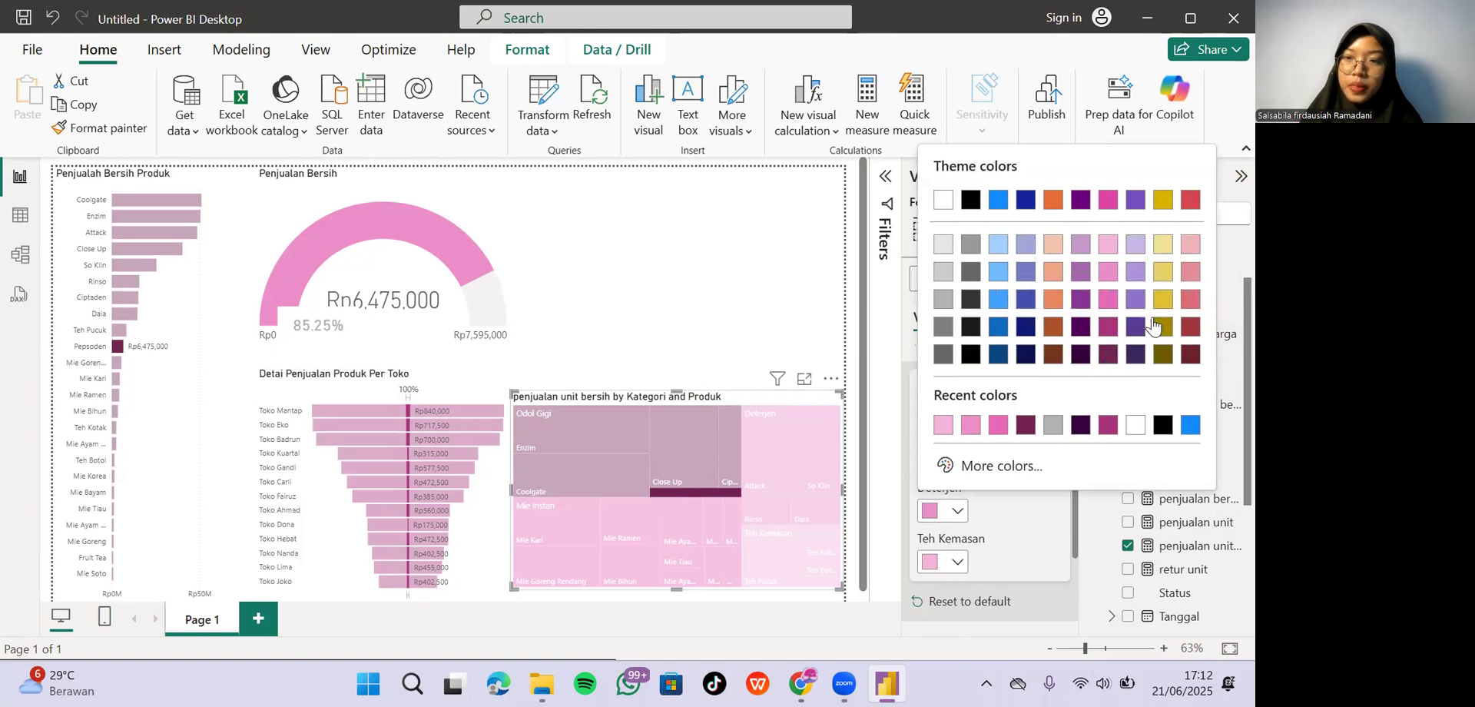
pyautogui.click(1039, 554)
# Clear the treemap's tile selection so that no product cross-highlights the other visuals.
pyautogui.click(730, 334)
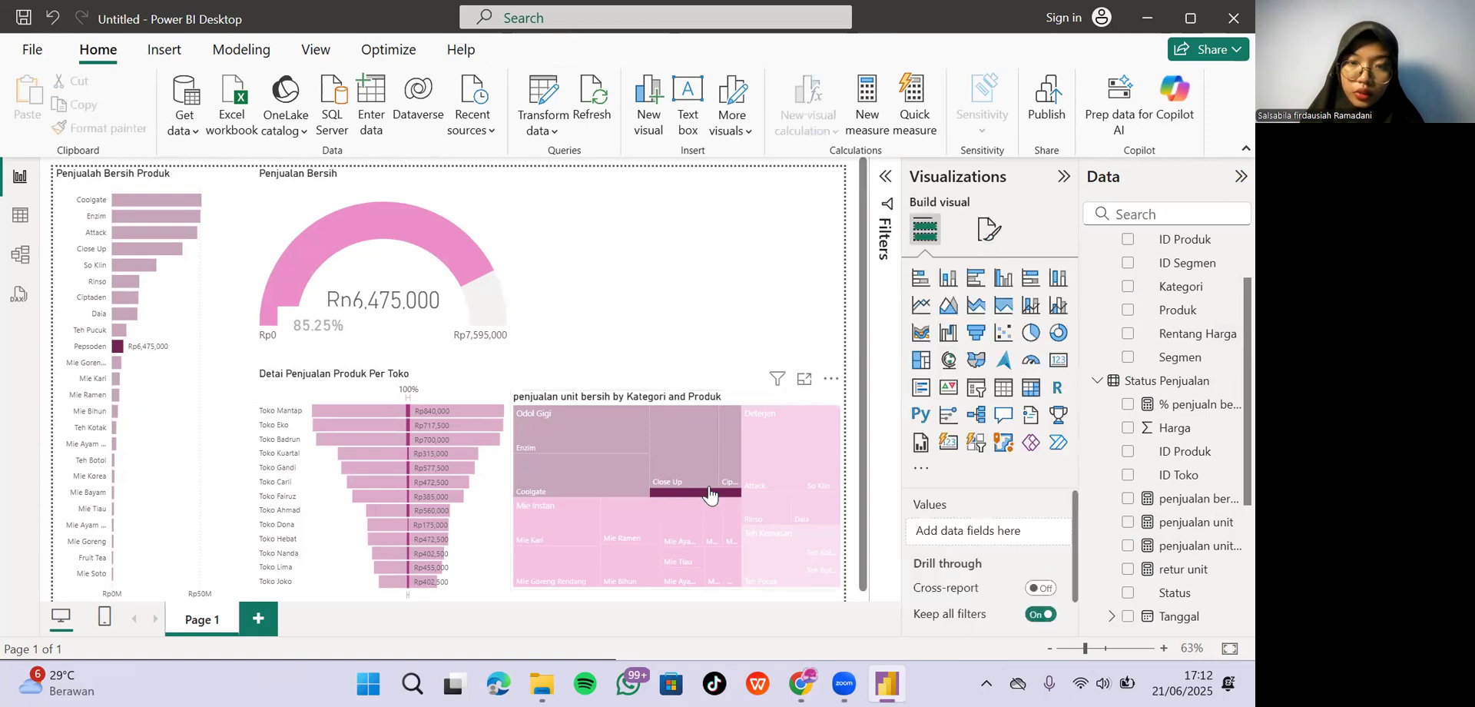
pyautogui.click(706, 492)
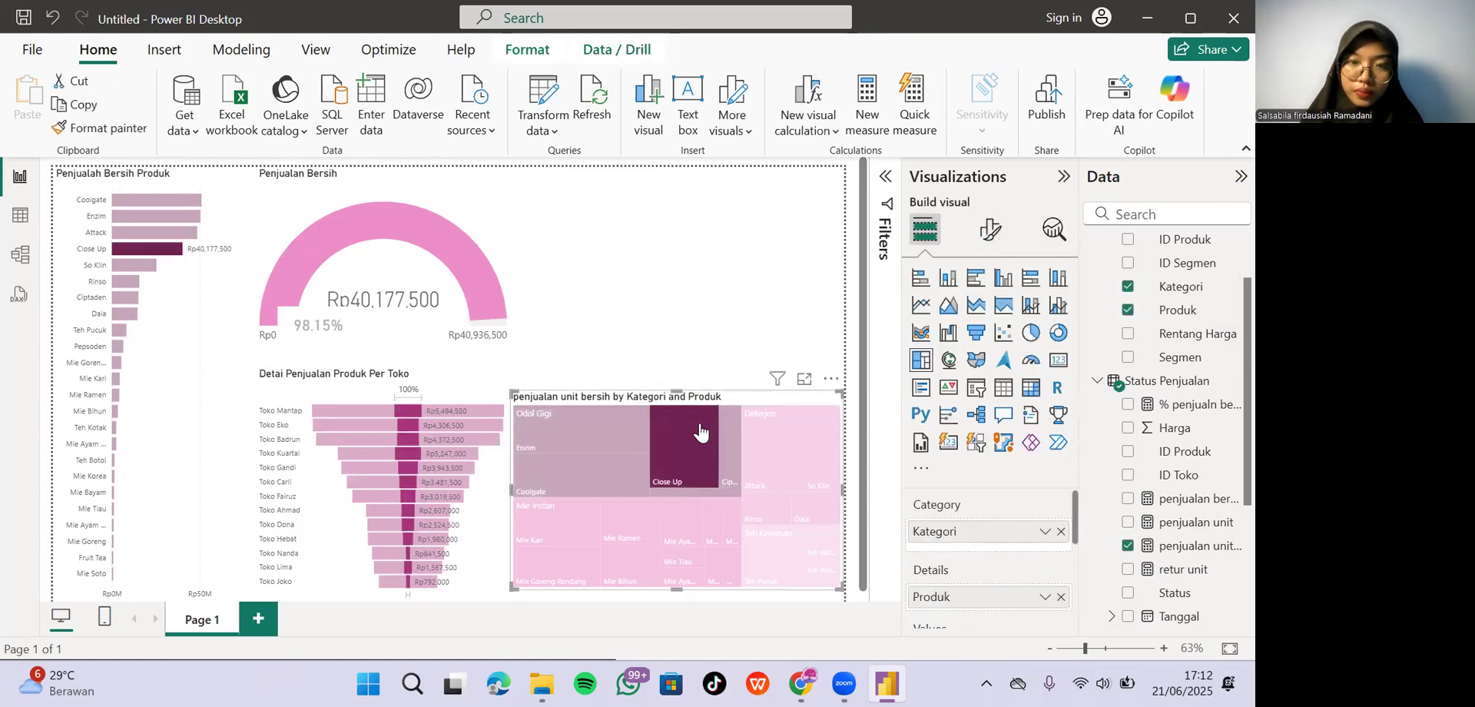
pyautogui.click(699, 432)
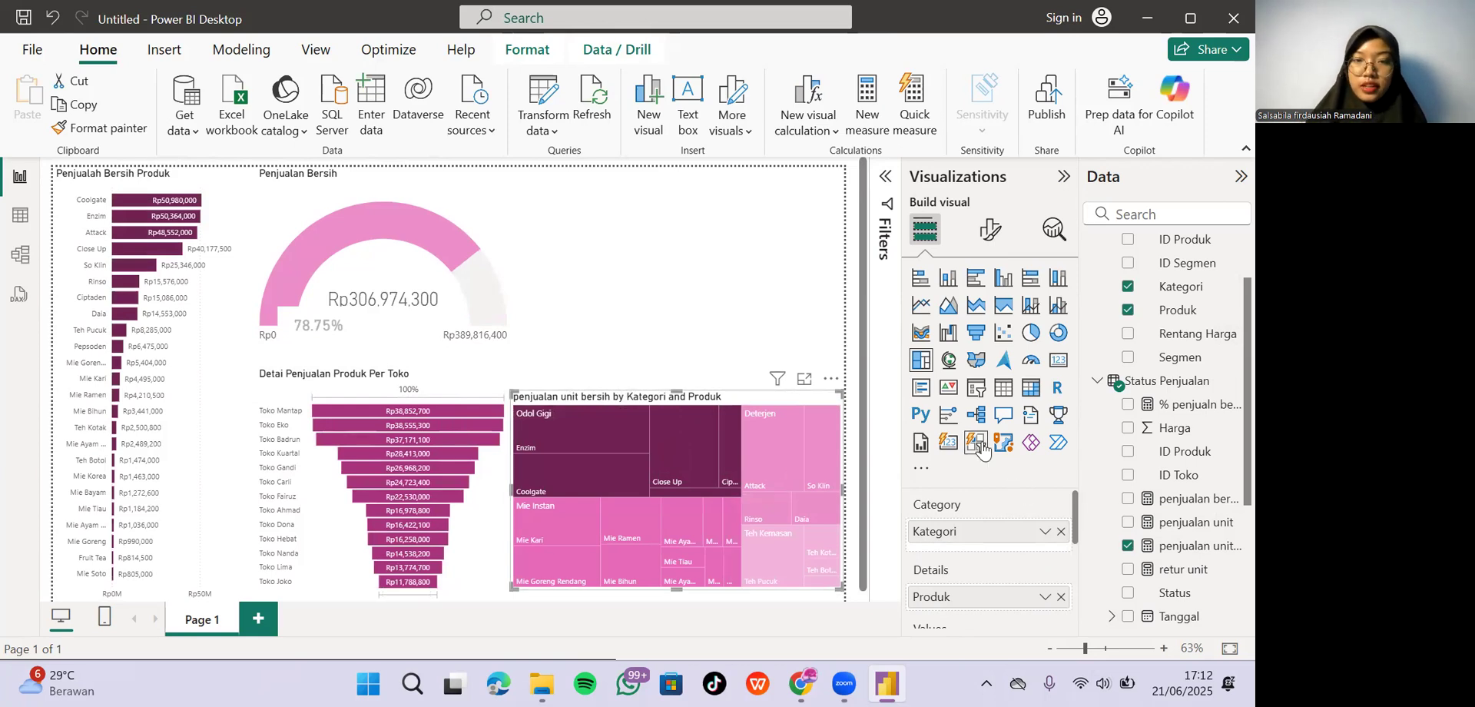
# Change the treemap's title to "Penjualan Unit Bersih", capitalizing each word and removing "by Kategori and Produk".
pyautogui.click(988, 238)
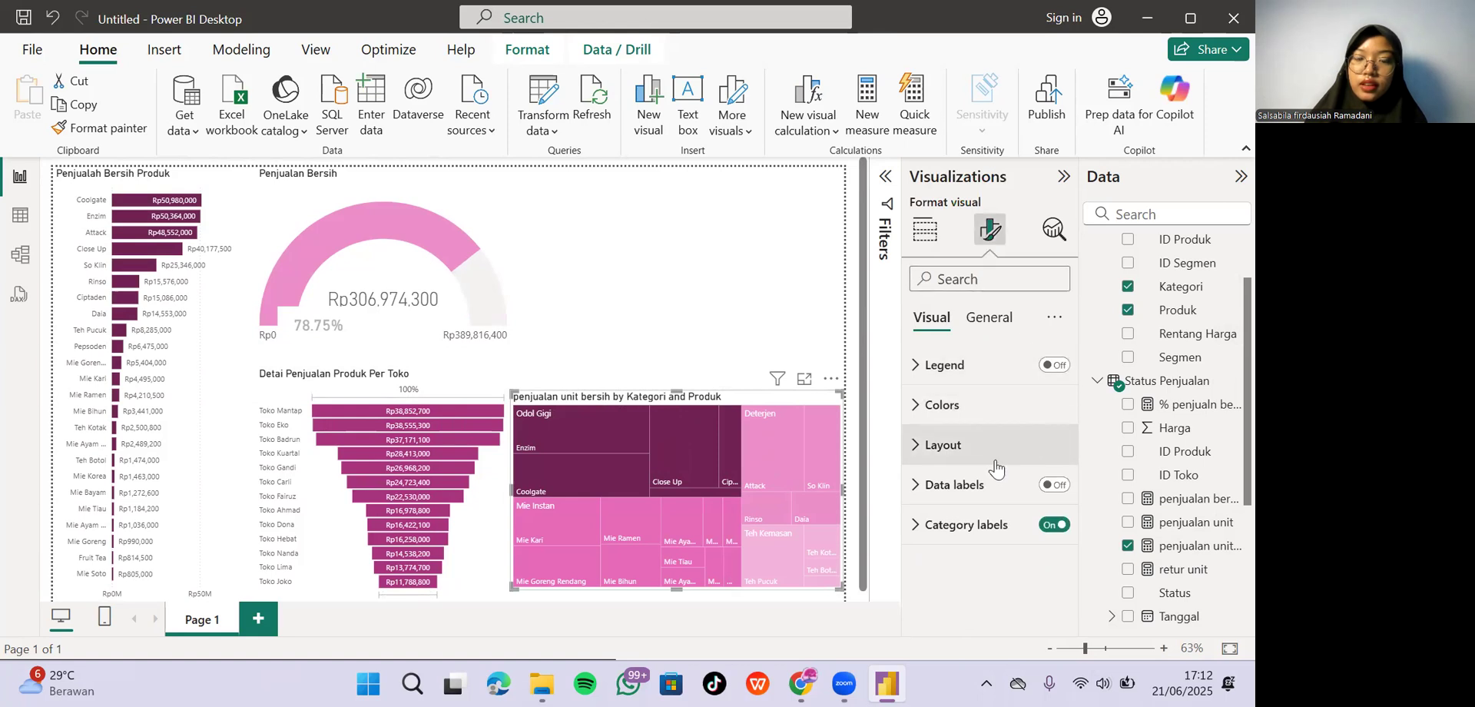
pyautogui.click(993, 319)
pyautogui.click(932, 401)
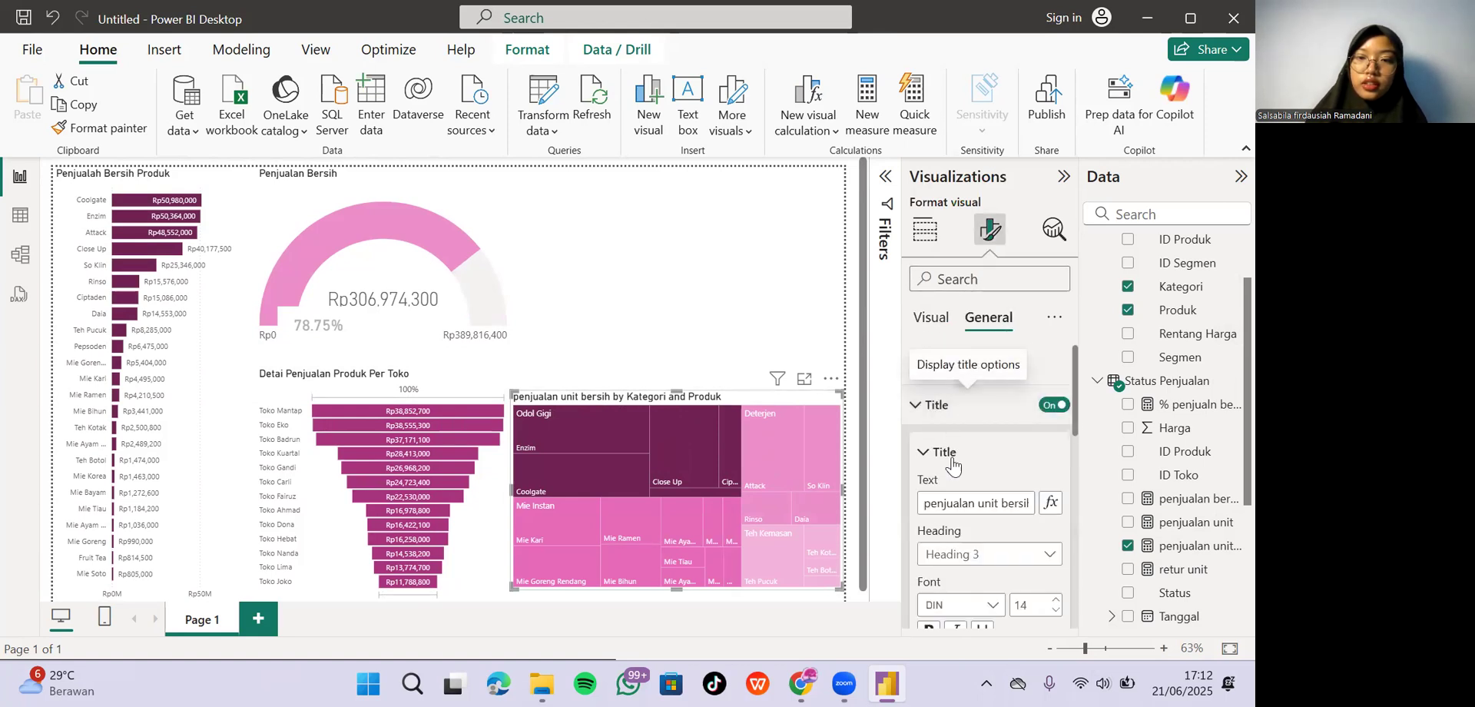
pyautogui.click(930, 506)
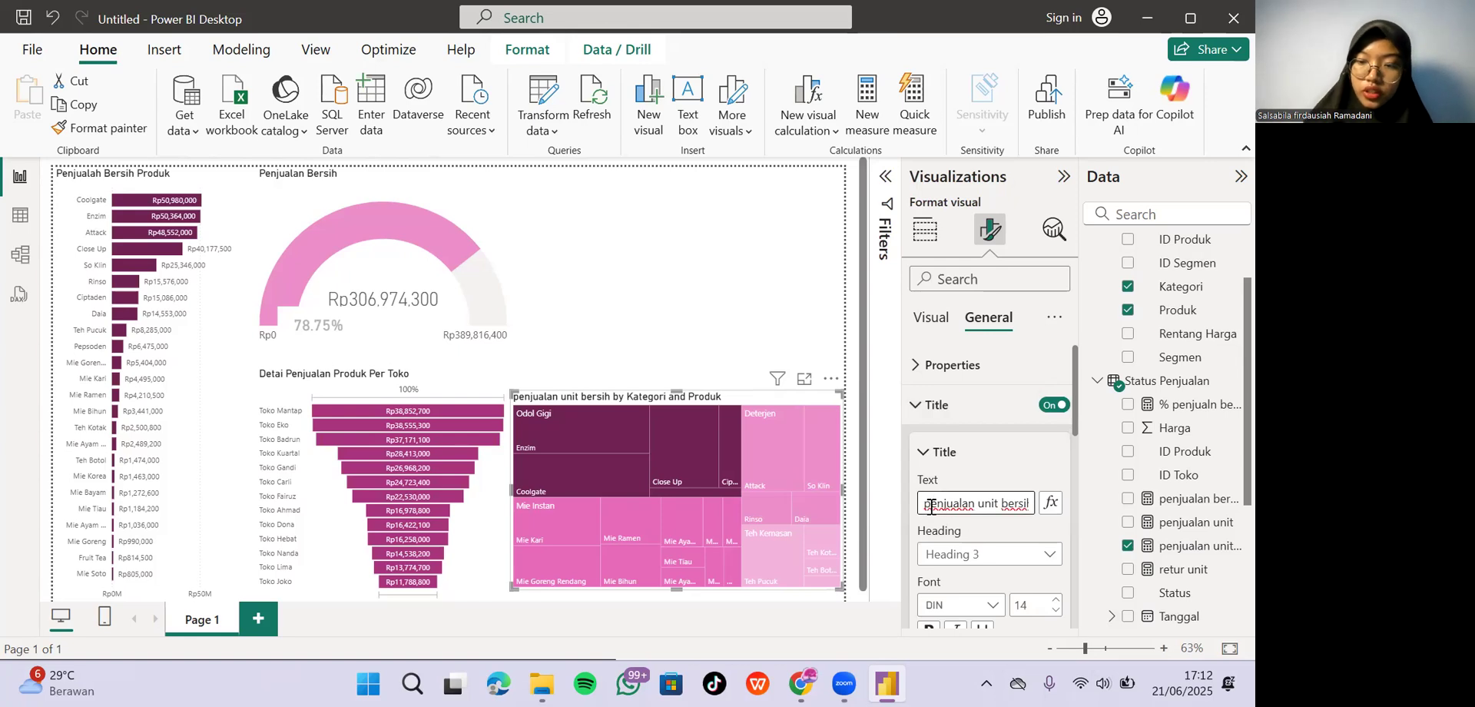
pyautogui.press('BackSpace')
pyautogui.write('P')
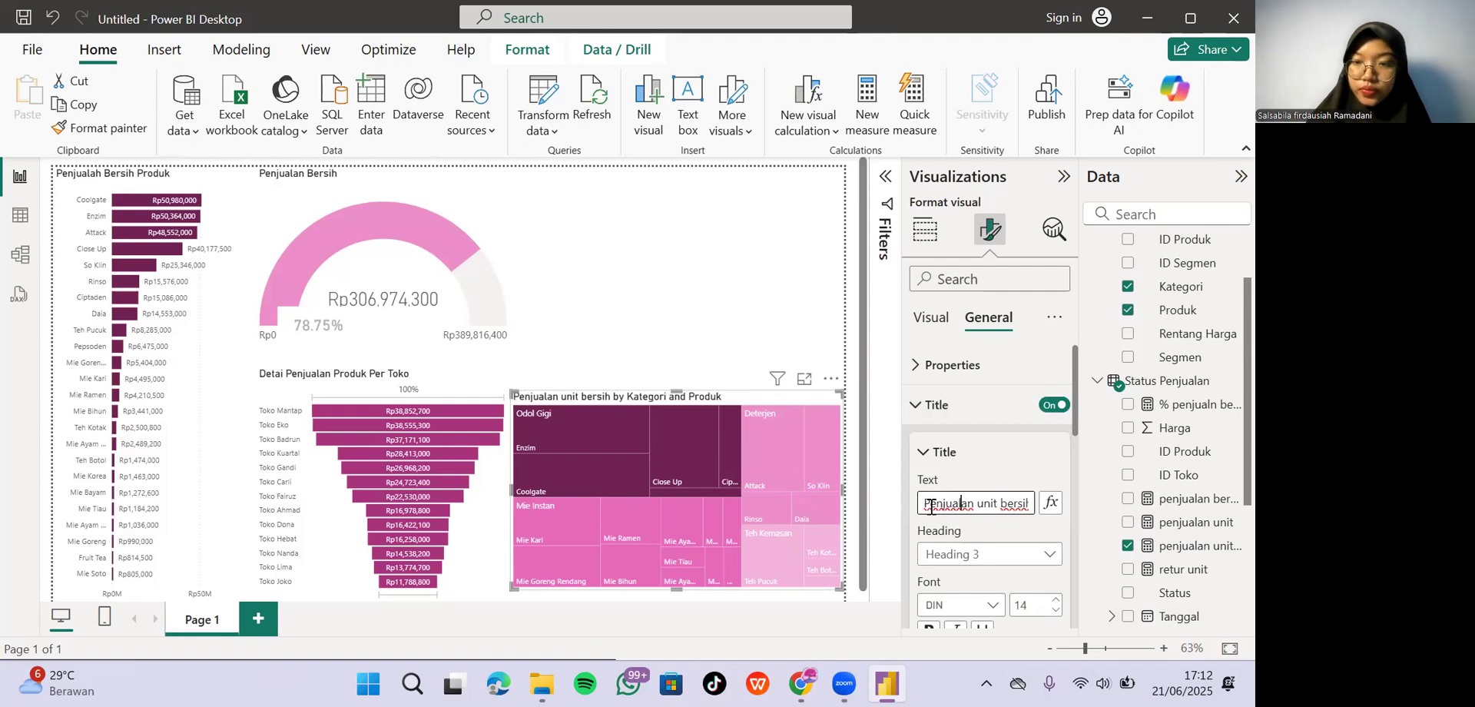
pyautogui.press('BackSpace')
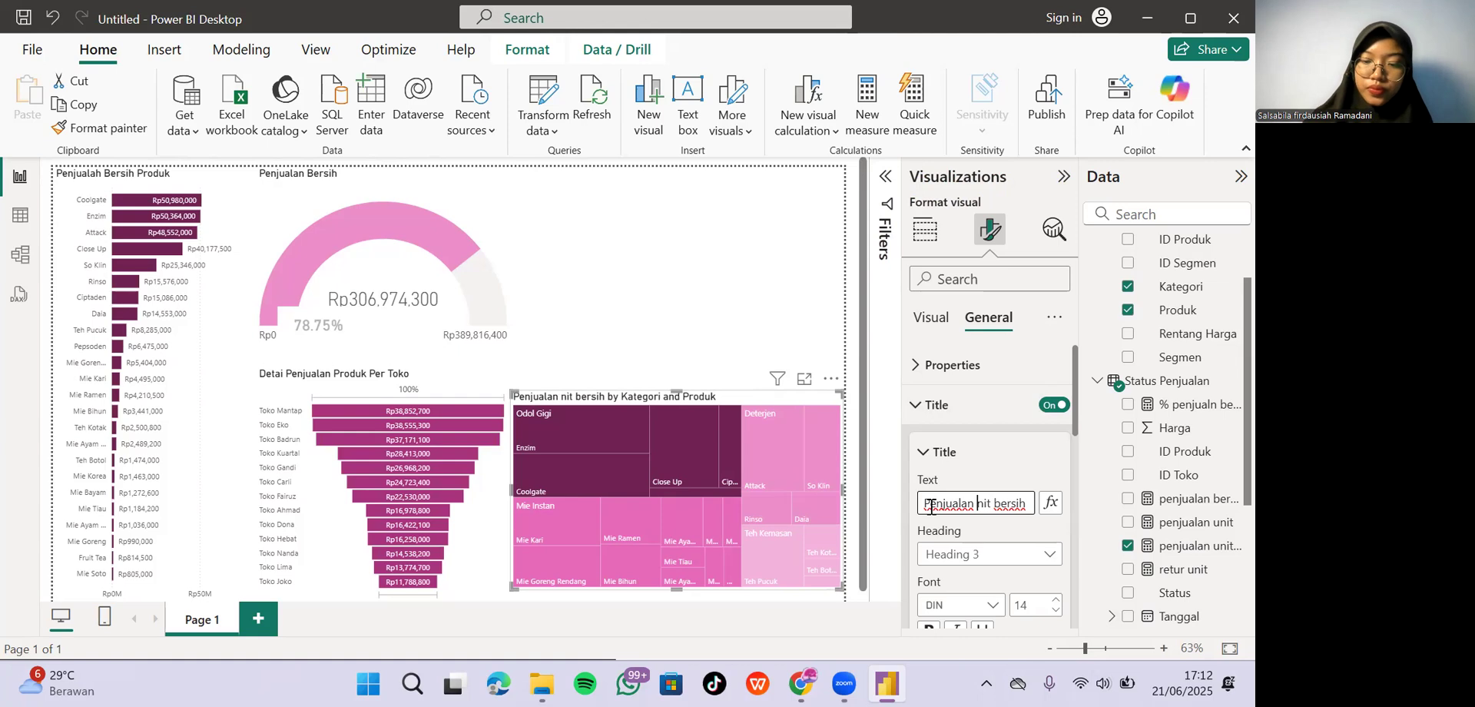
pyautogui.write('U')
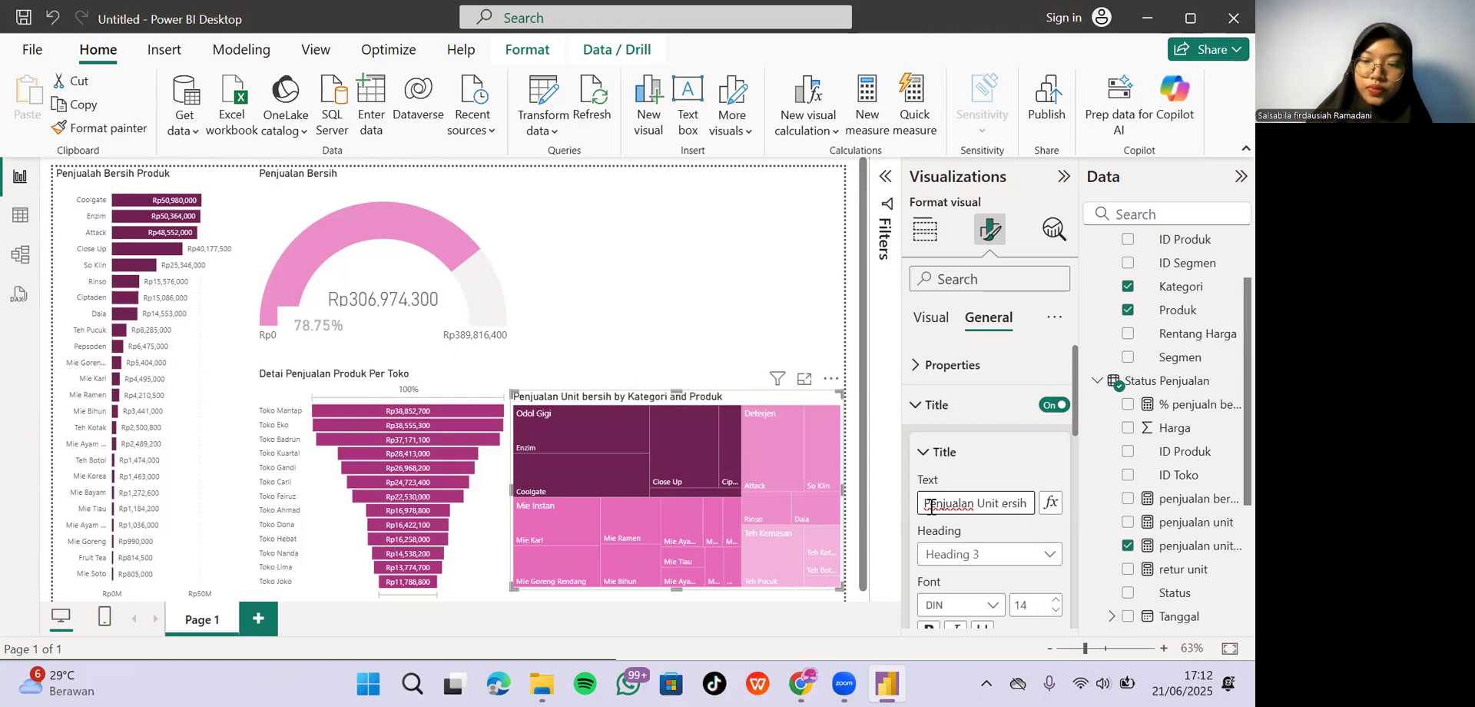
pyautogui.press('Right')
pyautogui.press('Right')
pyautogui.press('Right')
pyautogui.press('Right')
pyautogui.press('Right')
pyautogui.press('Right')
pyautogui.press('Right')
pyautogui.press('Right')
pyautogui.press('Right')
pyautogui.press('Right')
pyautogui.press('Right')
pyautogui.press('Right')
pyautogui.press('Right')
pyautogui.press('Right')
pyautogui.press('Right')
pyautogui.press('Right')
pyautogui.press('Right')
pyautogui.press('Right')
pyautogui.press('Right')
pyautogui.press('Right')
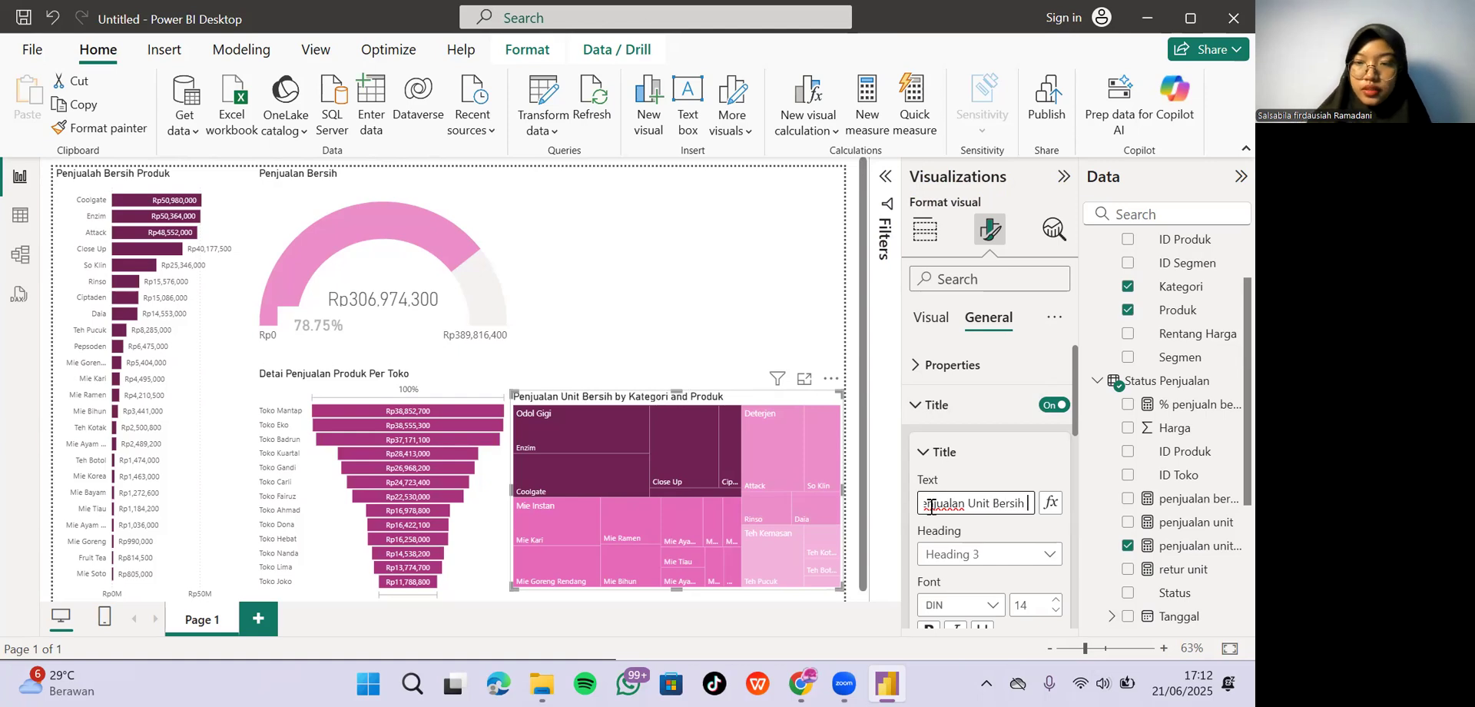
pyautogui.press('Left')
pyautogui.press('Left')
pyautogui.press('Left')
pyautogui.press('Left')
pyautogui.press('Left')
pyautogui.press('Left')
pyautogui.press('Left')
pyautogui.press('Left')
pyautogui.press('Left')
pyautogui.press('Left')
pyautogui.press('Left')
pyautogui.press('Left')
pyautogui.press('Left')
pyautogui.press('Left')
pyautogui.press('Left')
pyautogui.press('Left')
pyautogui.press('Left')
pyautogui.press('Left')
pyautogui.press('Left')
pyautogui.press('Left')
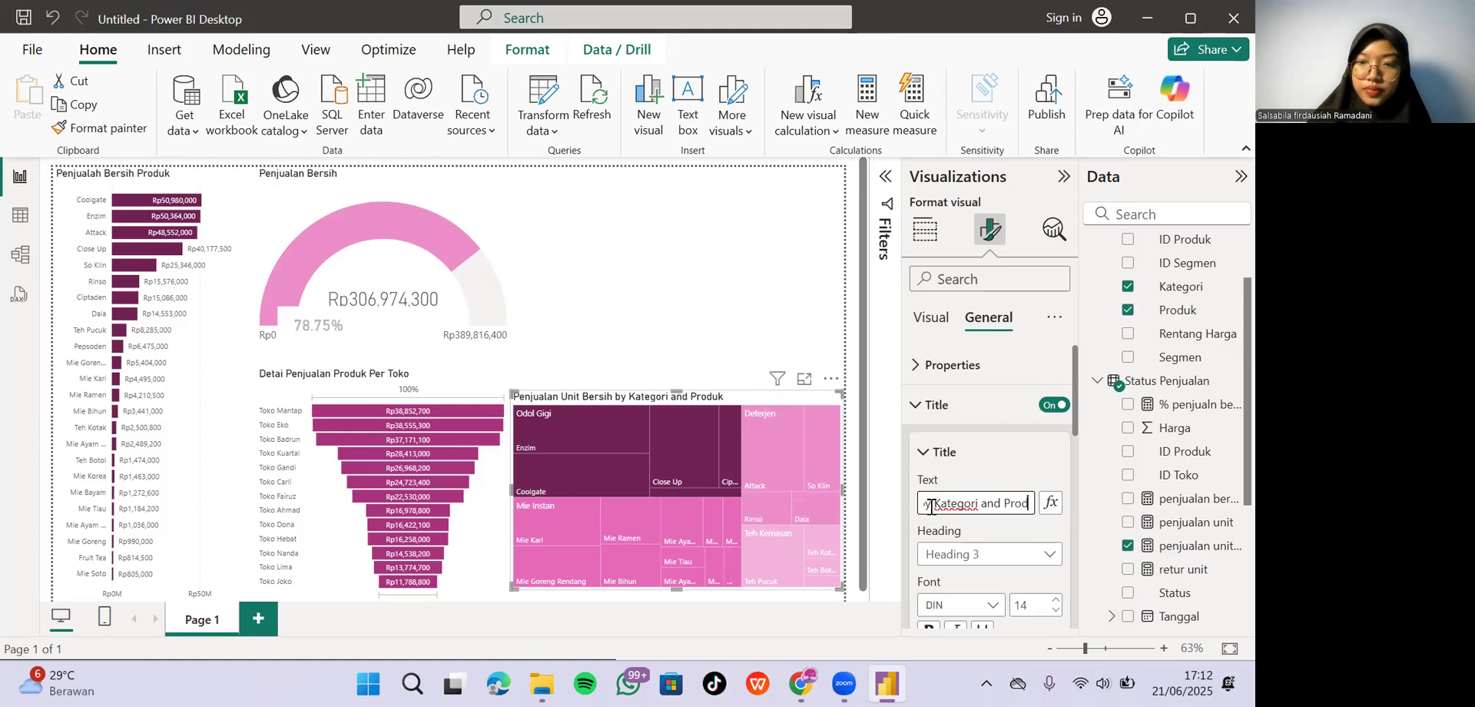
pyautogui.hotkey('shift', 'End')
pyautogui.press('BackSpace')
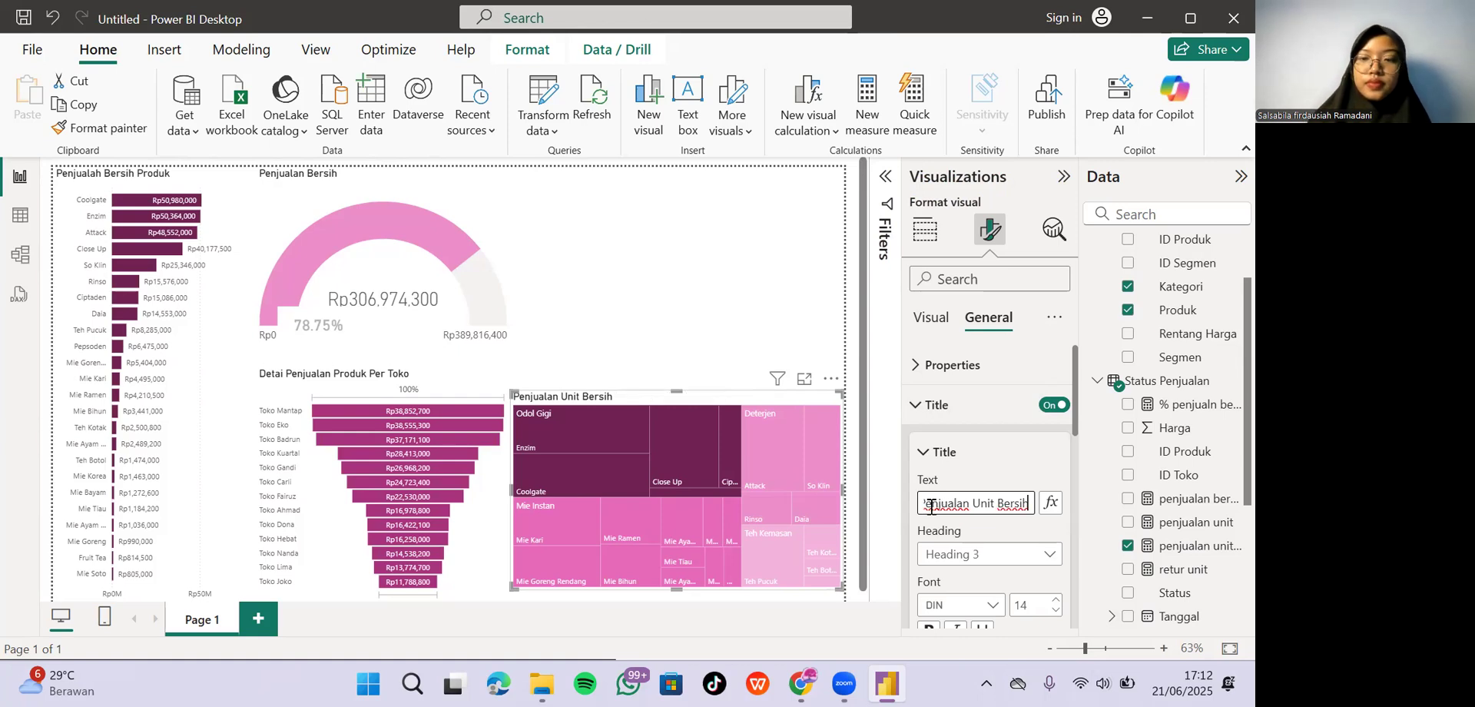
pyautogui.moveTo(609, 526)
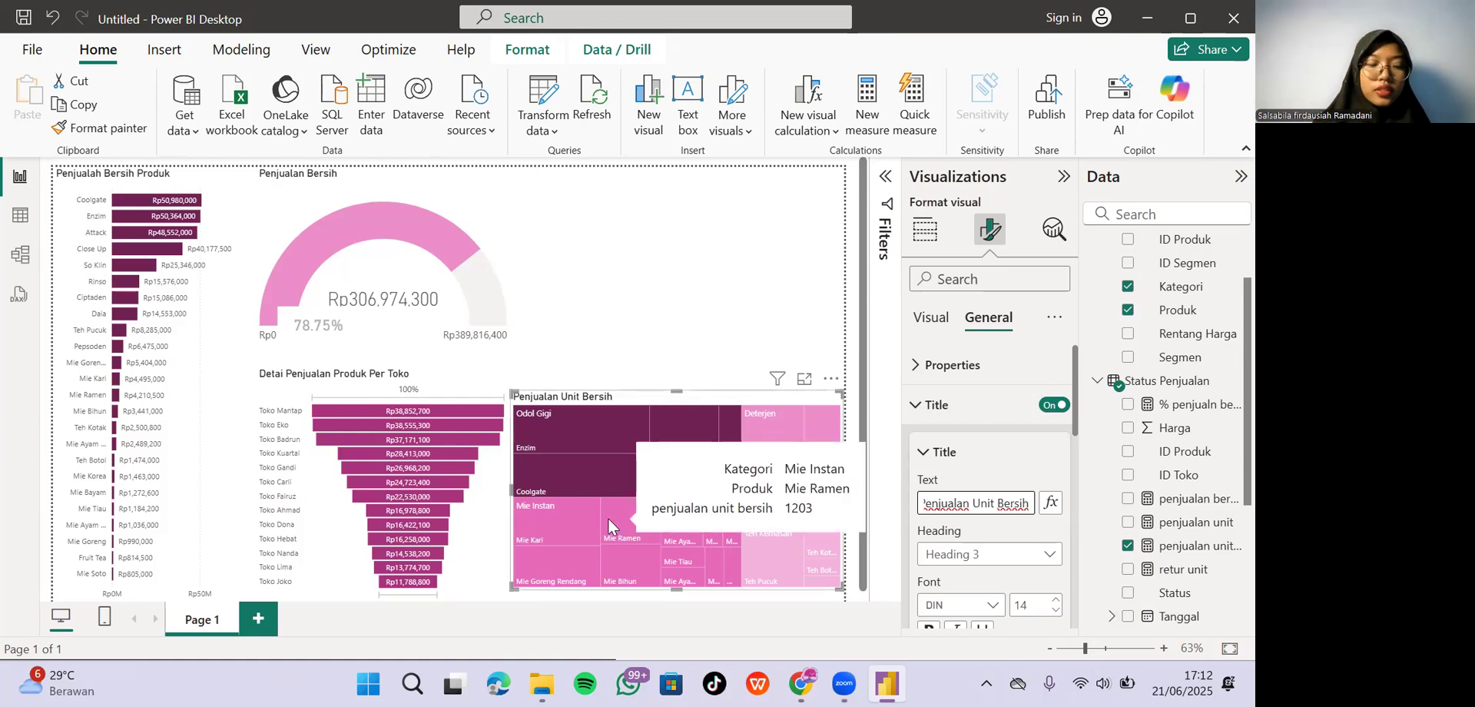
pyautogui.scroll(-1, 1016, 430)
pyautogui.scroll(-5, 1016, 430)
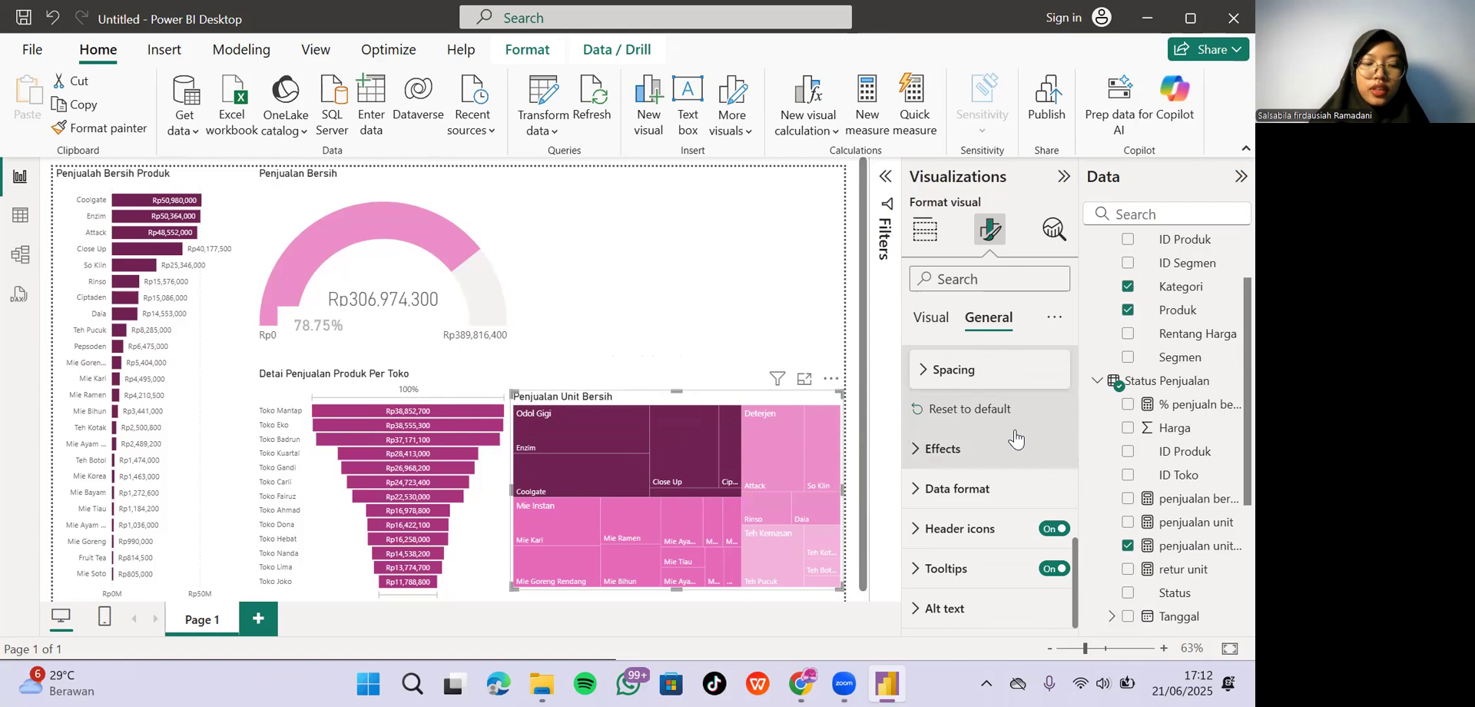
# Add a line chart in the empty area above the treemap, with the total penjualan measure on its Y-axis.
pyautogui.click(768, 338)
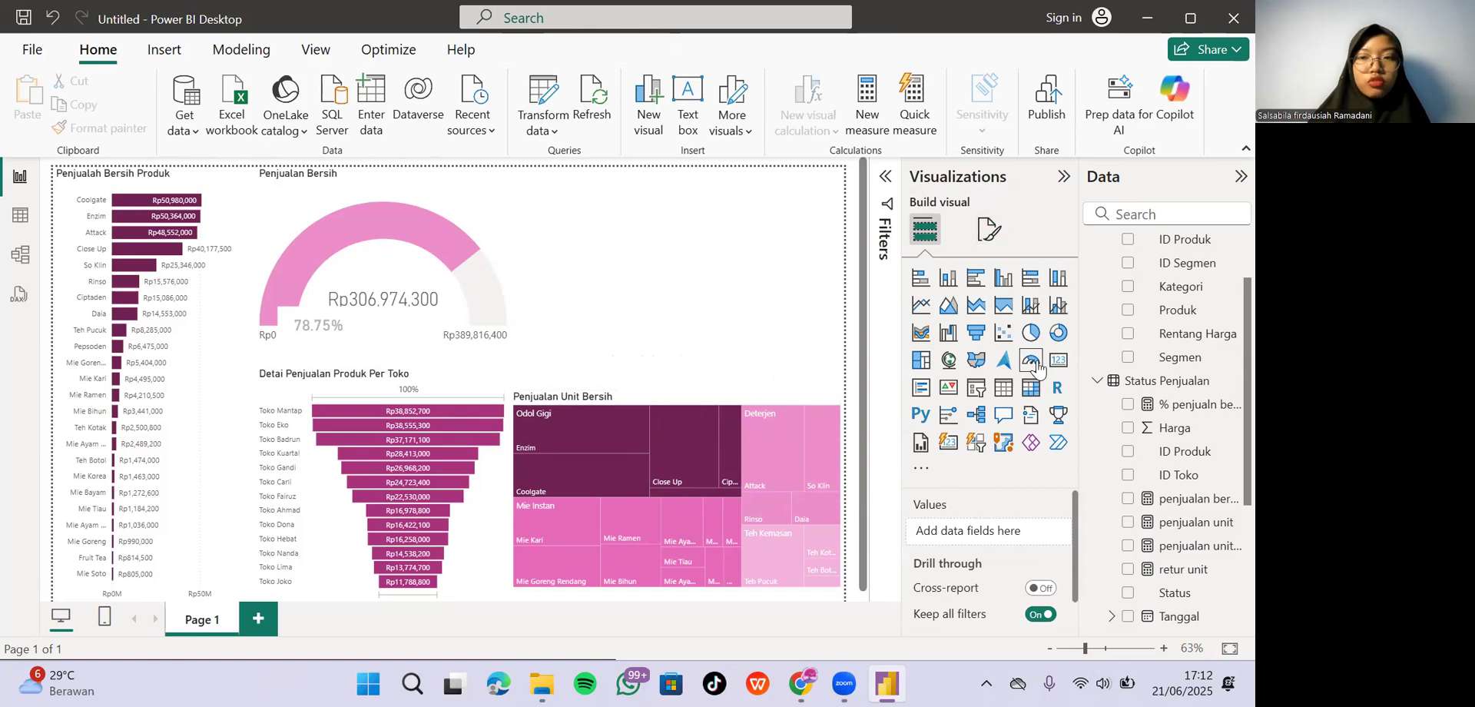
pyautogui.click(924, 307)
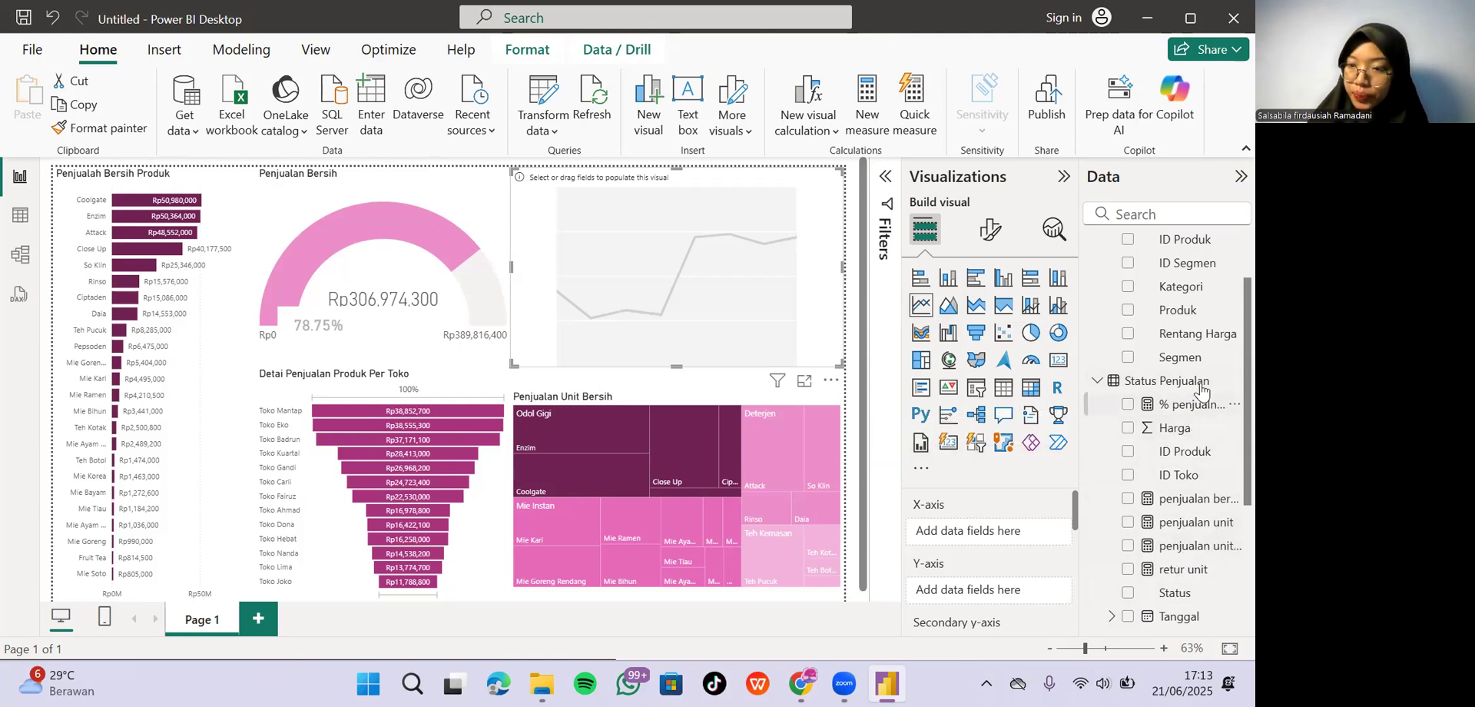
pyautogui.scroll(-3, 1186, 427)
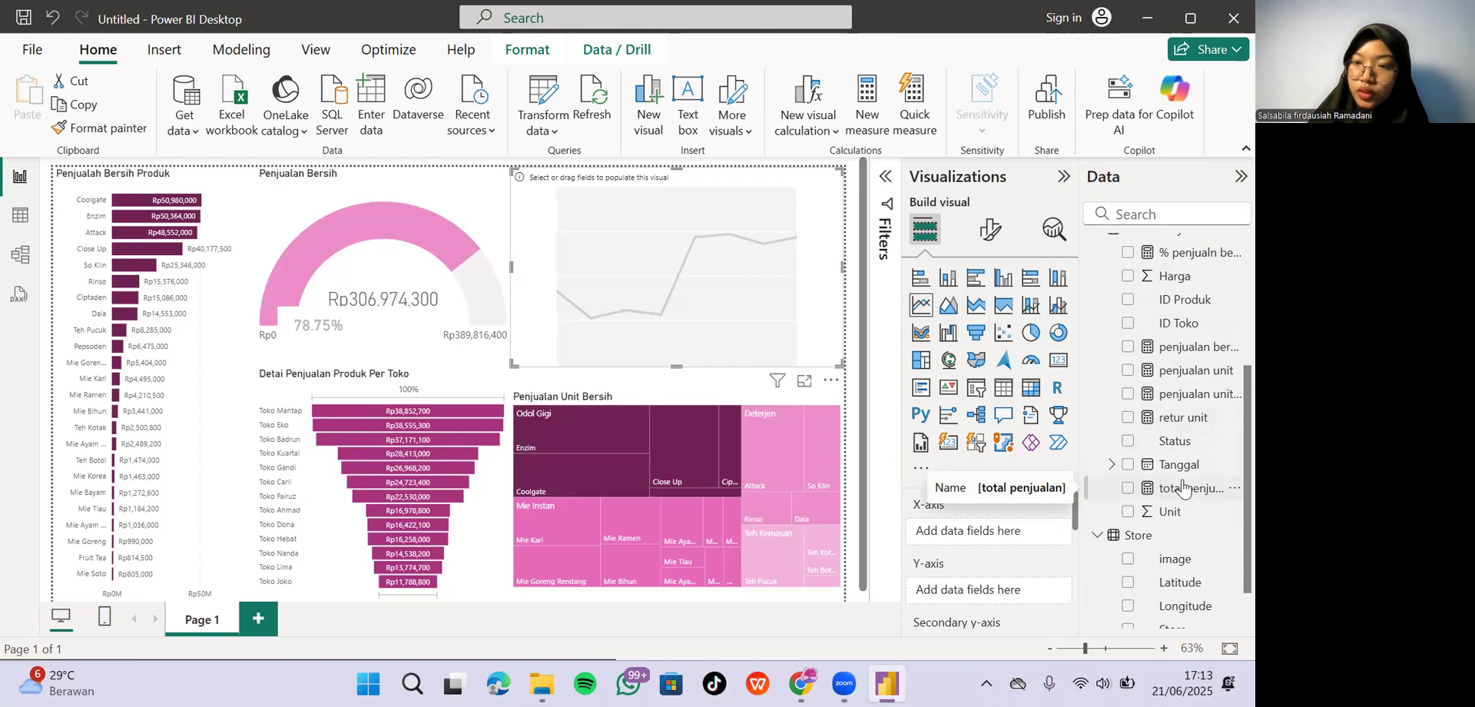
pyautogui.scroll(-1, 1182, 484)
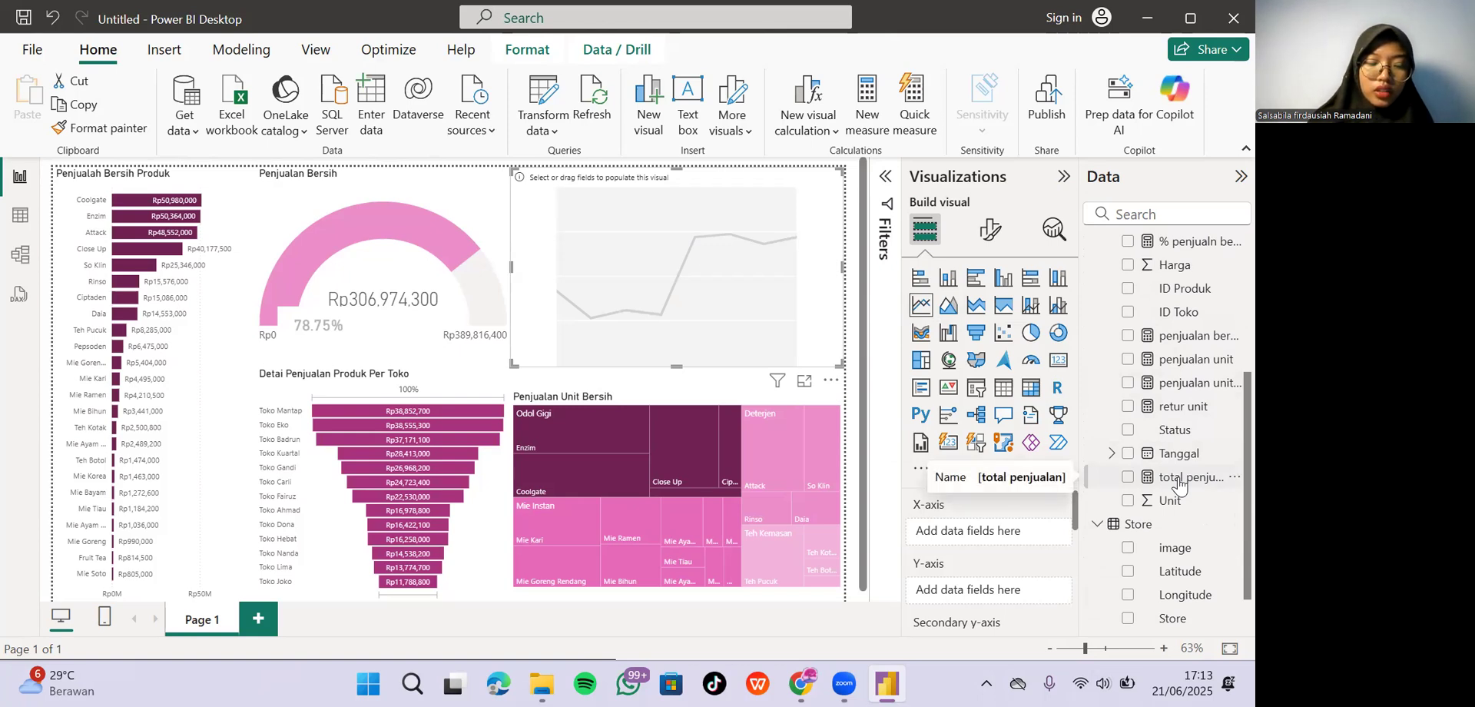
pyautogui.moveTo(1178, 489); pyautogui.dragTo(998, 596)
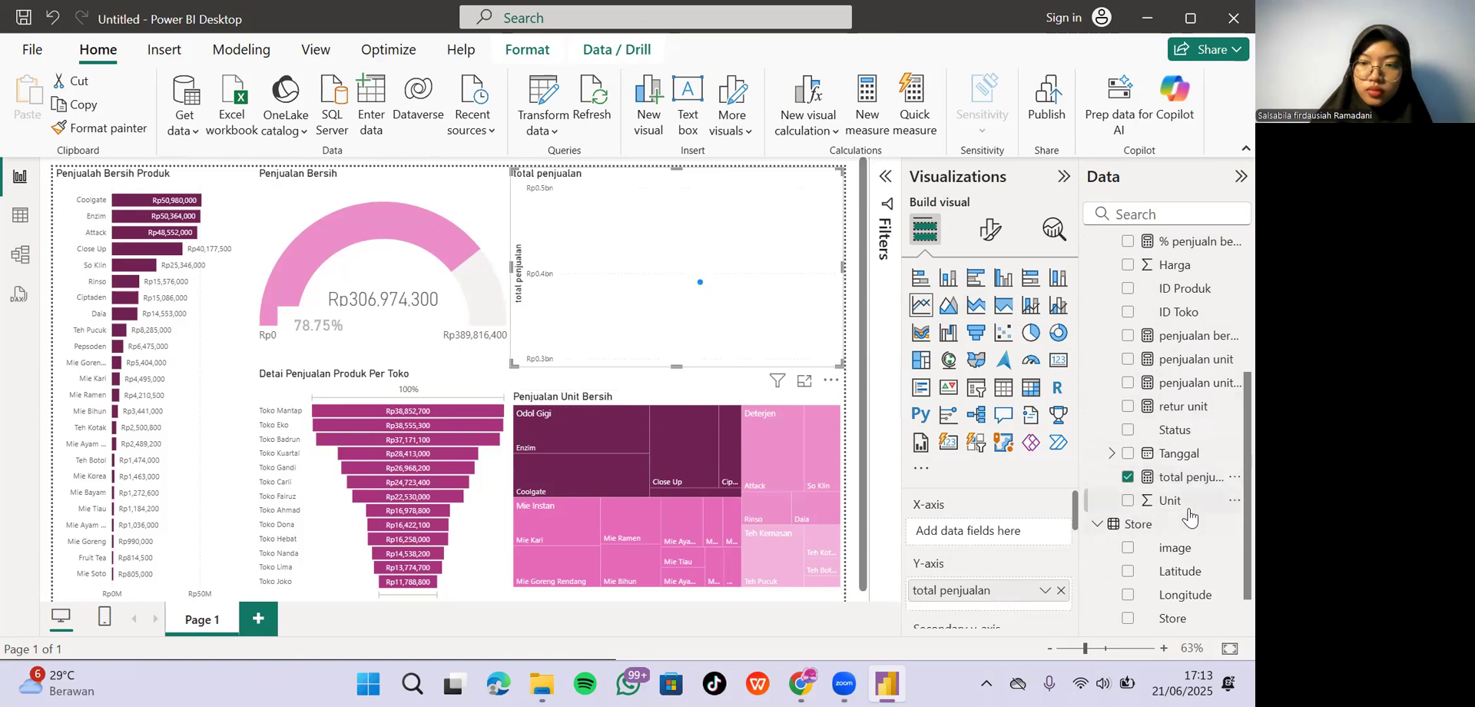
# Put Tanggal from the Status Penjualan table on the line chart's X-axis as the plain date instead of the date hierarchy.
pyautogui.scroll(4, 1189, 516)
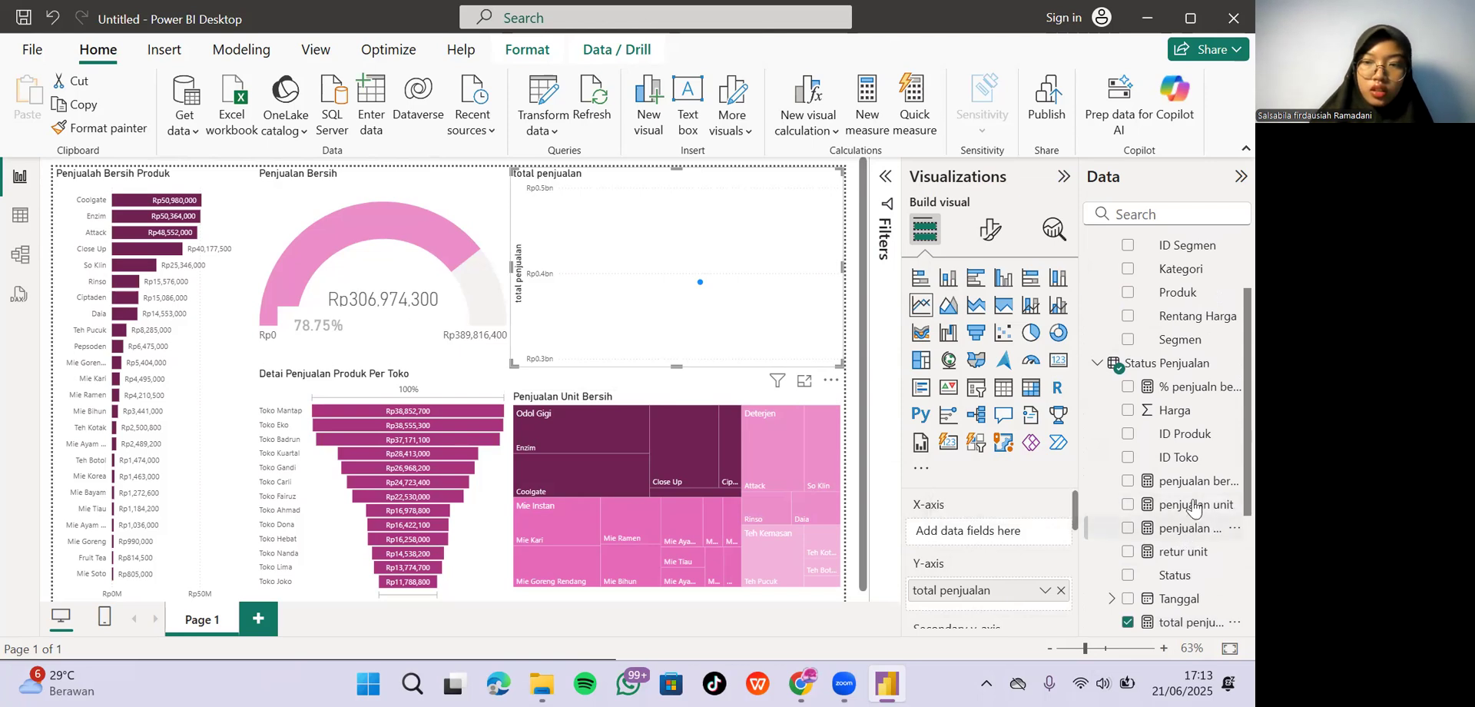
pyautogui.scroll(-3, 1196, 480)
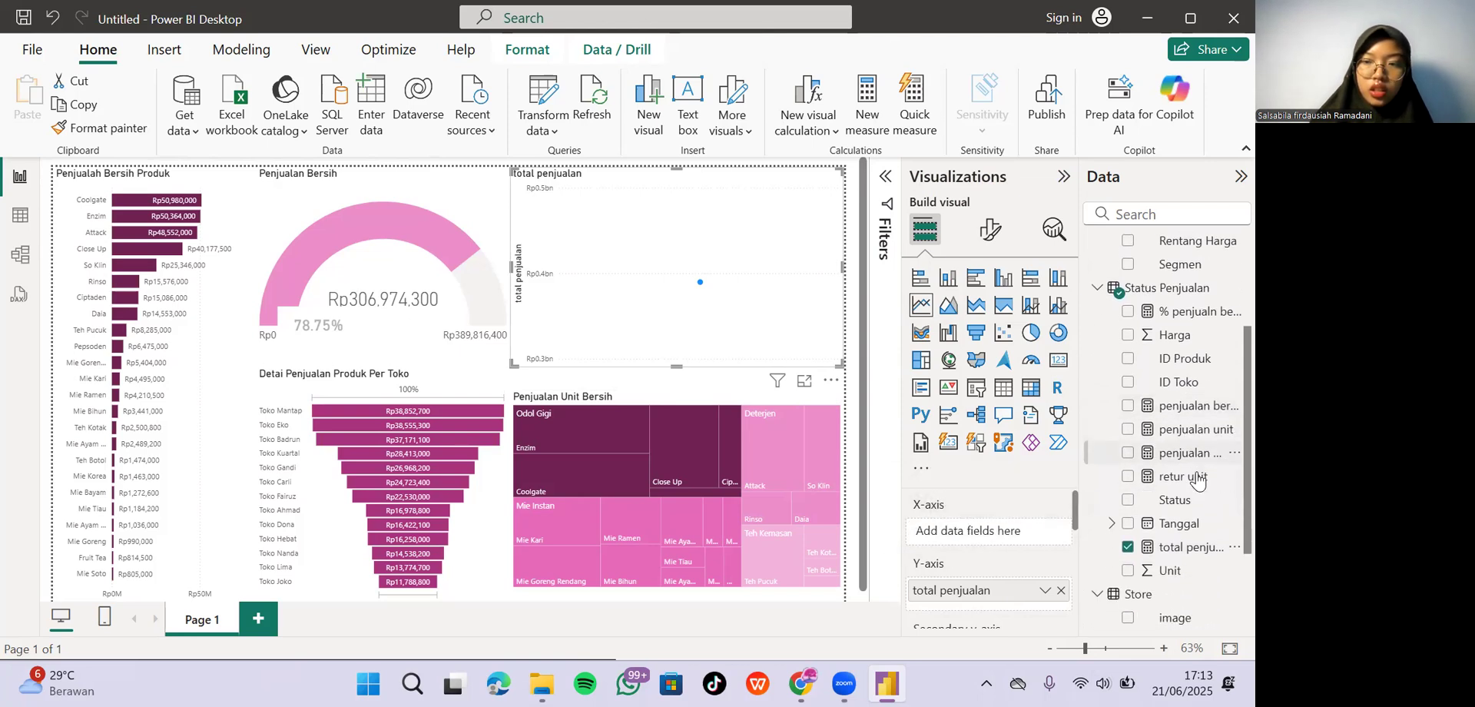
pyautogui.scroll(1, 1196, 480)
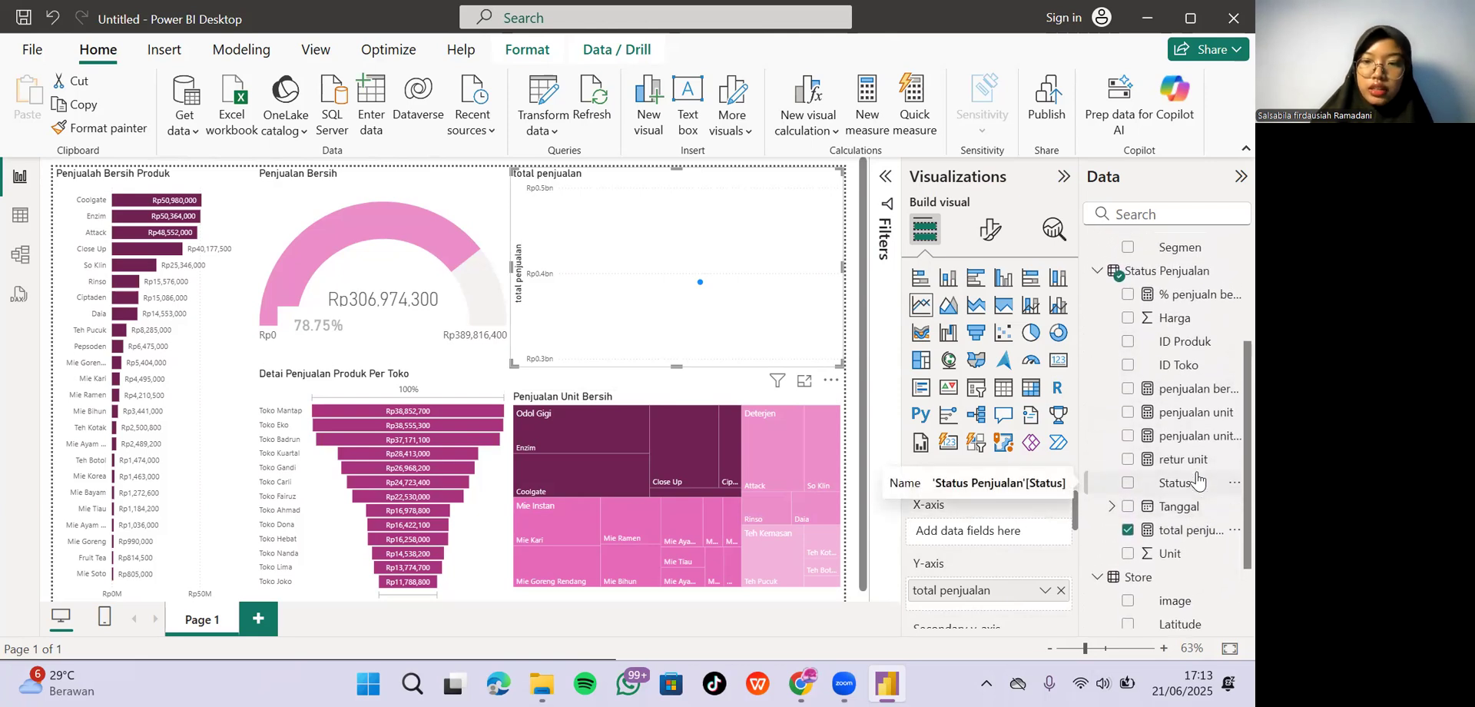
pyautogui.moveTo(1183, 506); pyautogui.dragTo(1003, 535)
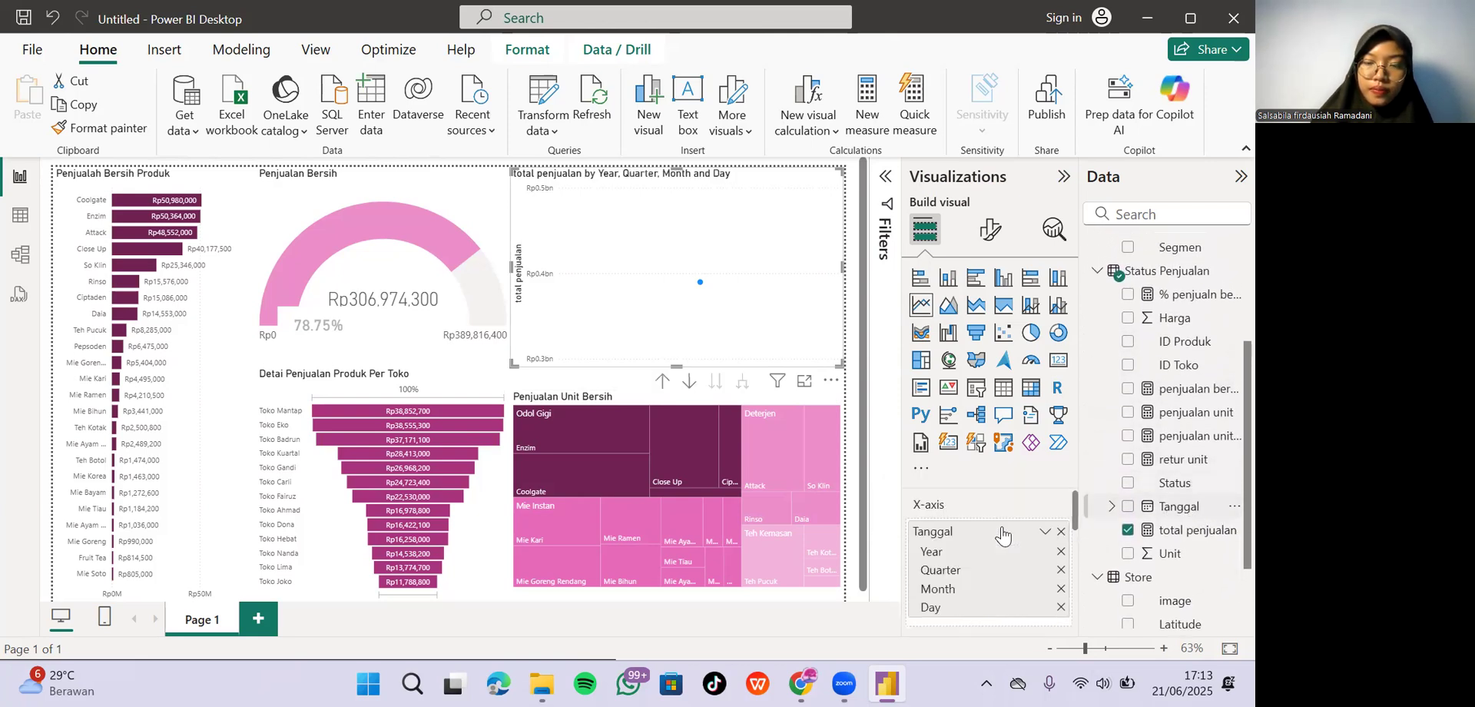
pyautogui.click(1044, 532)
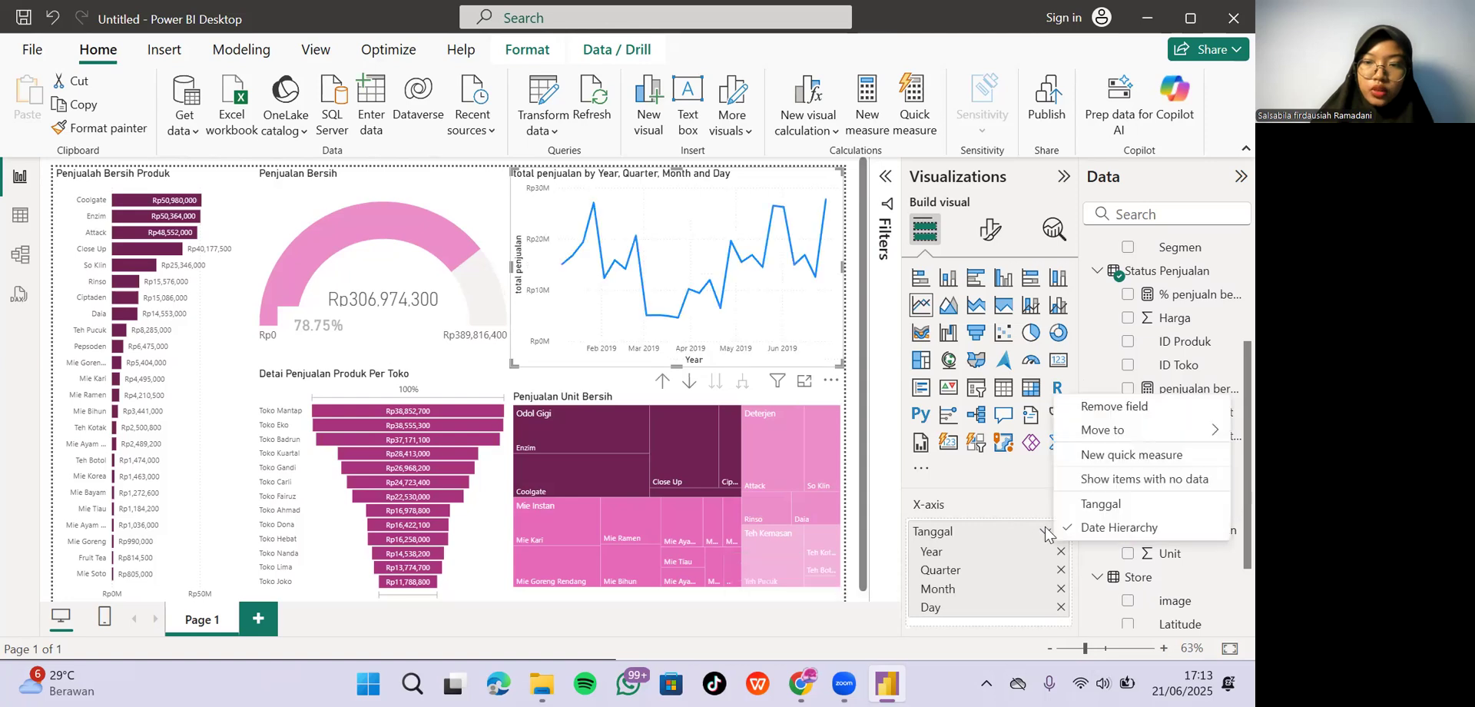
pyautogui.click(1125, 504)
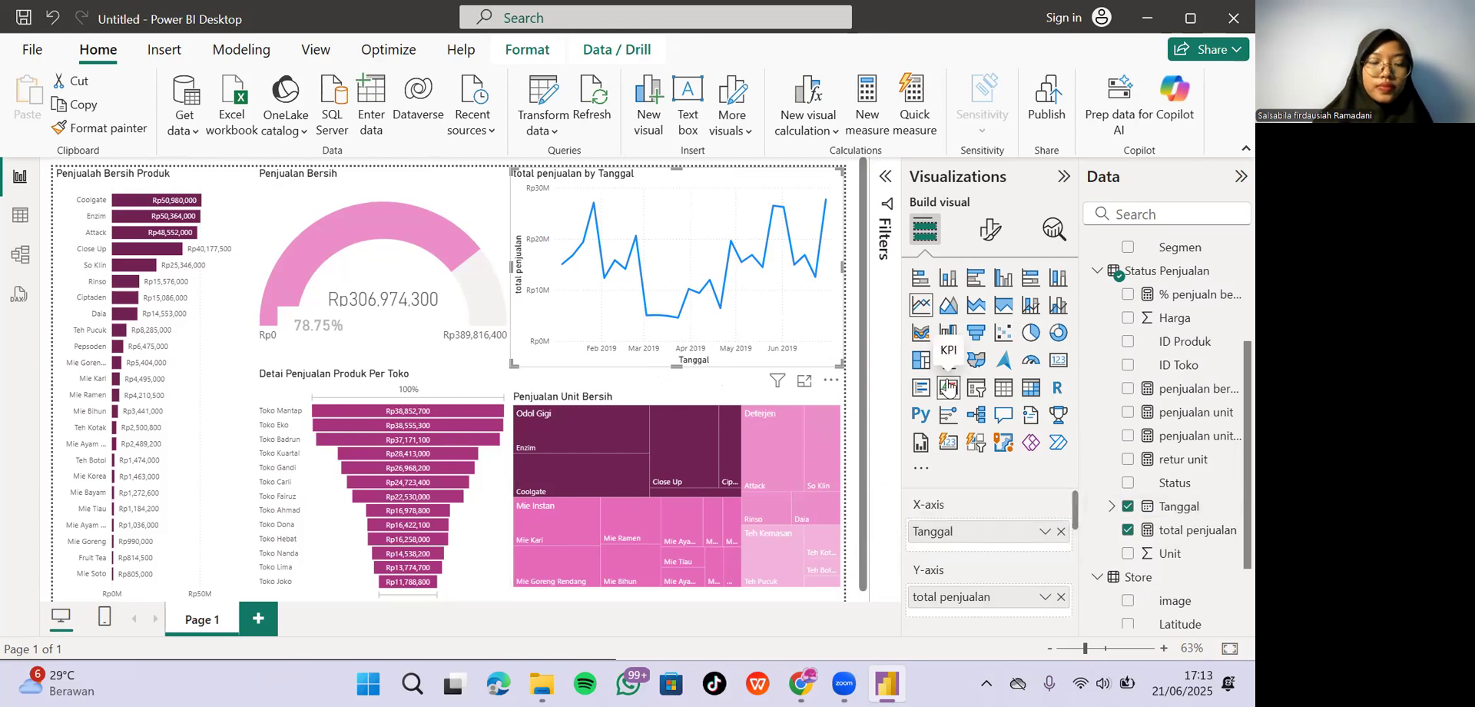
# Turn off the X-axis and Y-axis titles of the line chart.
pyautogui.click(988, 230)
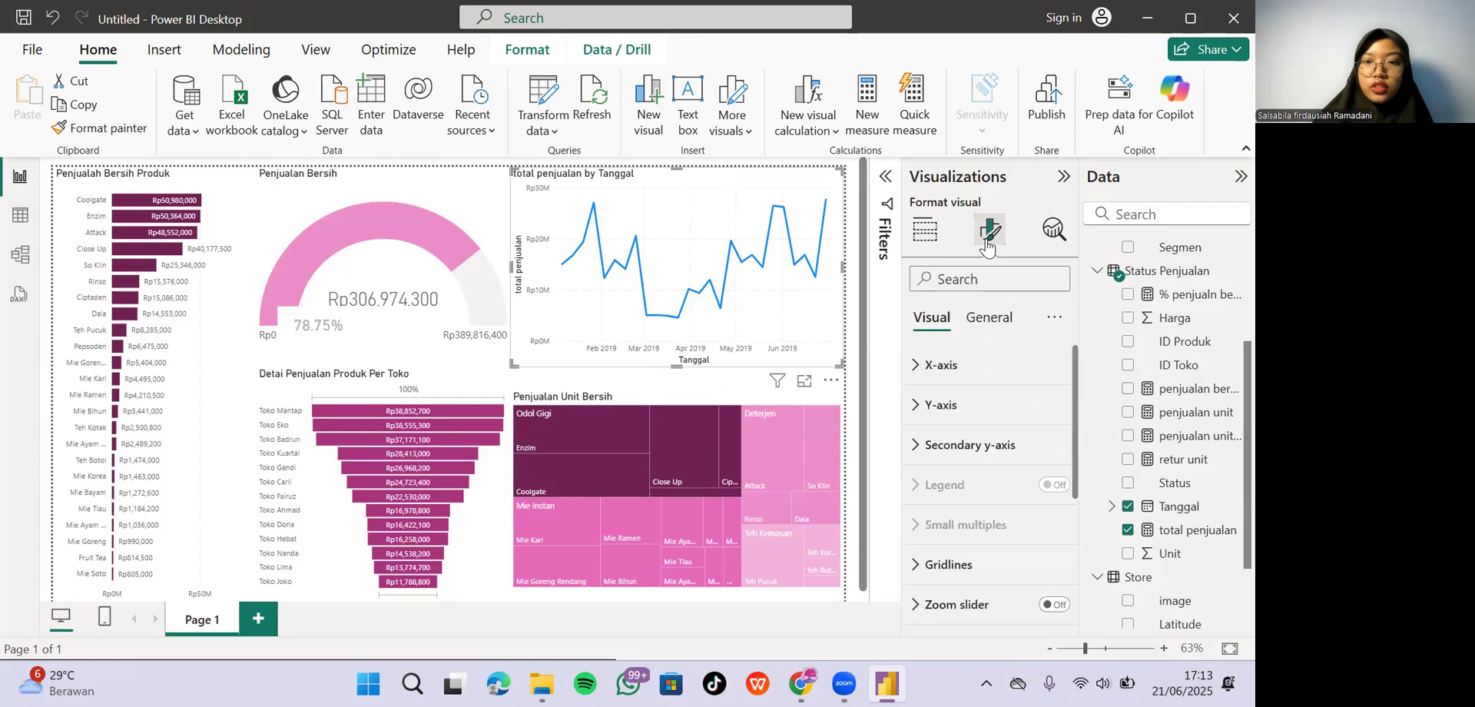
pyautogui.click(920, 367)
pyautogui.scroll(-1, 979, 380)
pyautogui.scroll(-1, 979, 380)
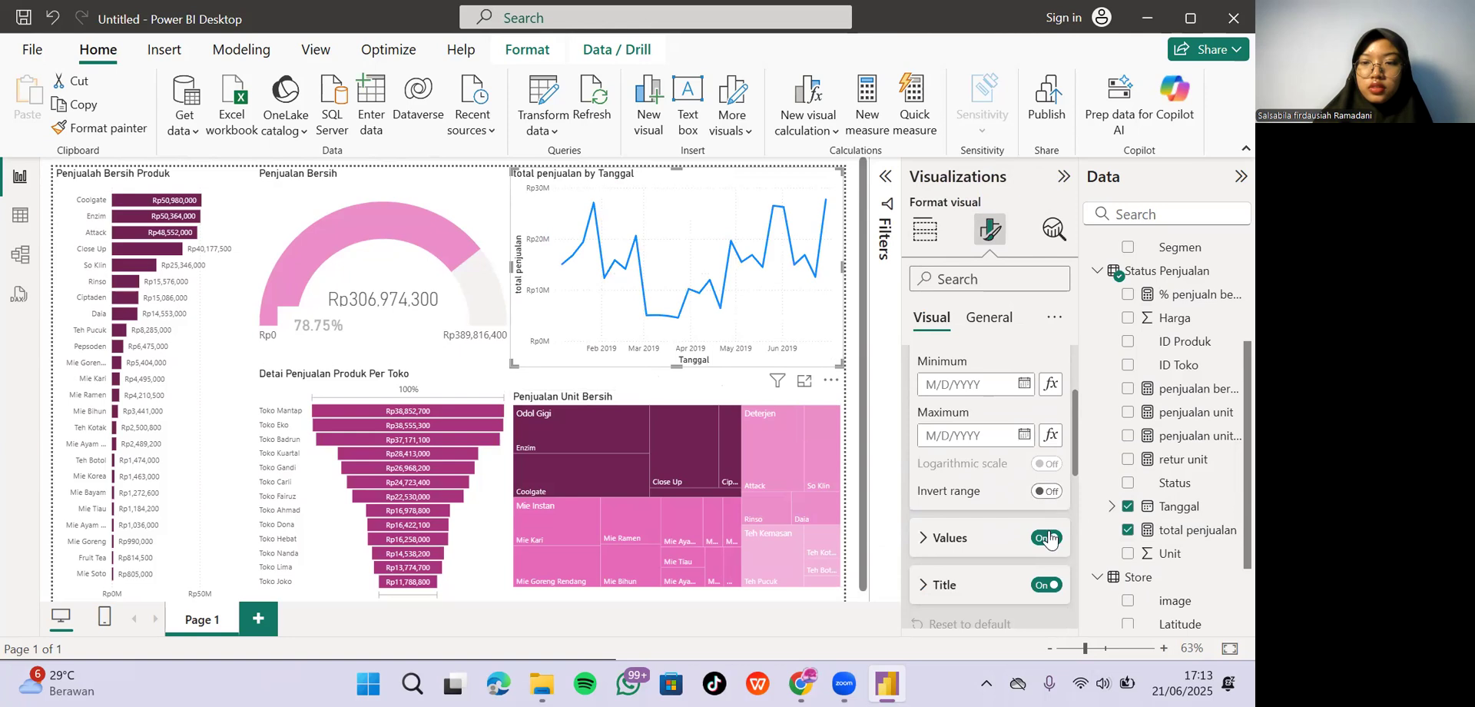
pyautogui.click(1049, 586)
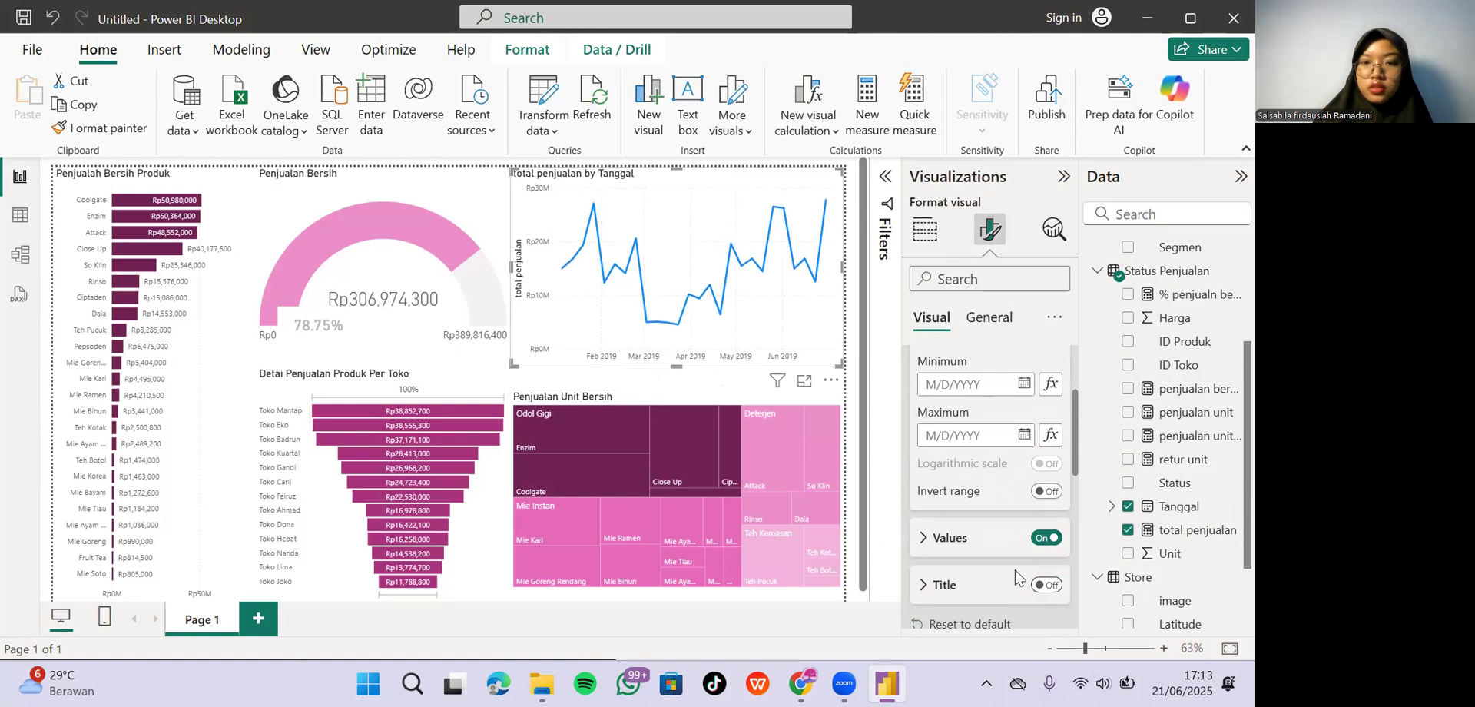
pyautogui.scroll(-2, 999, 565)
pyautogui.click(951, 550)
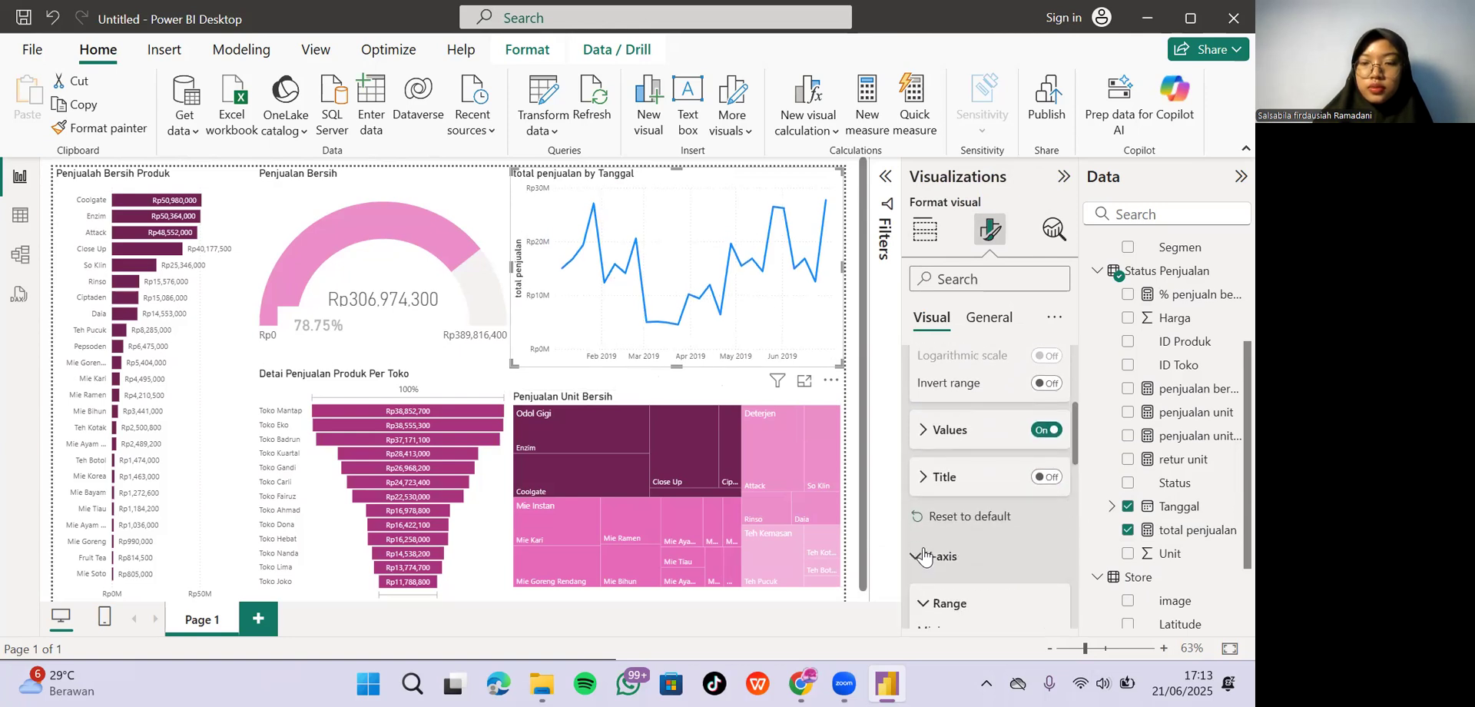
pyautogui.scroll(-4, 998, 530)
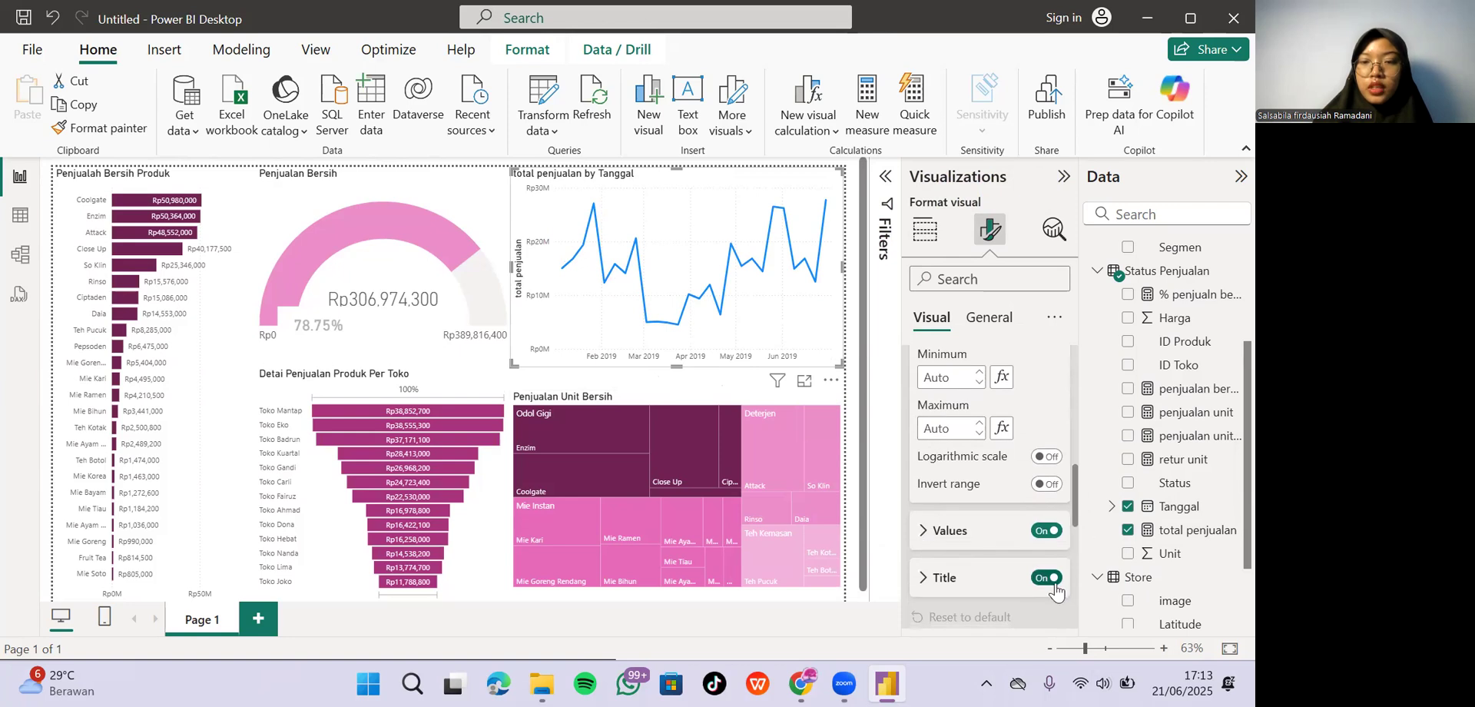
pyautogui.click(1049, 577)
pyautogui.scroll(-2, 999, 484)
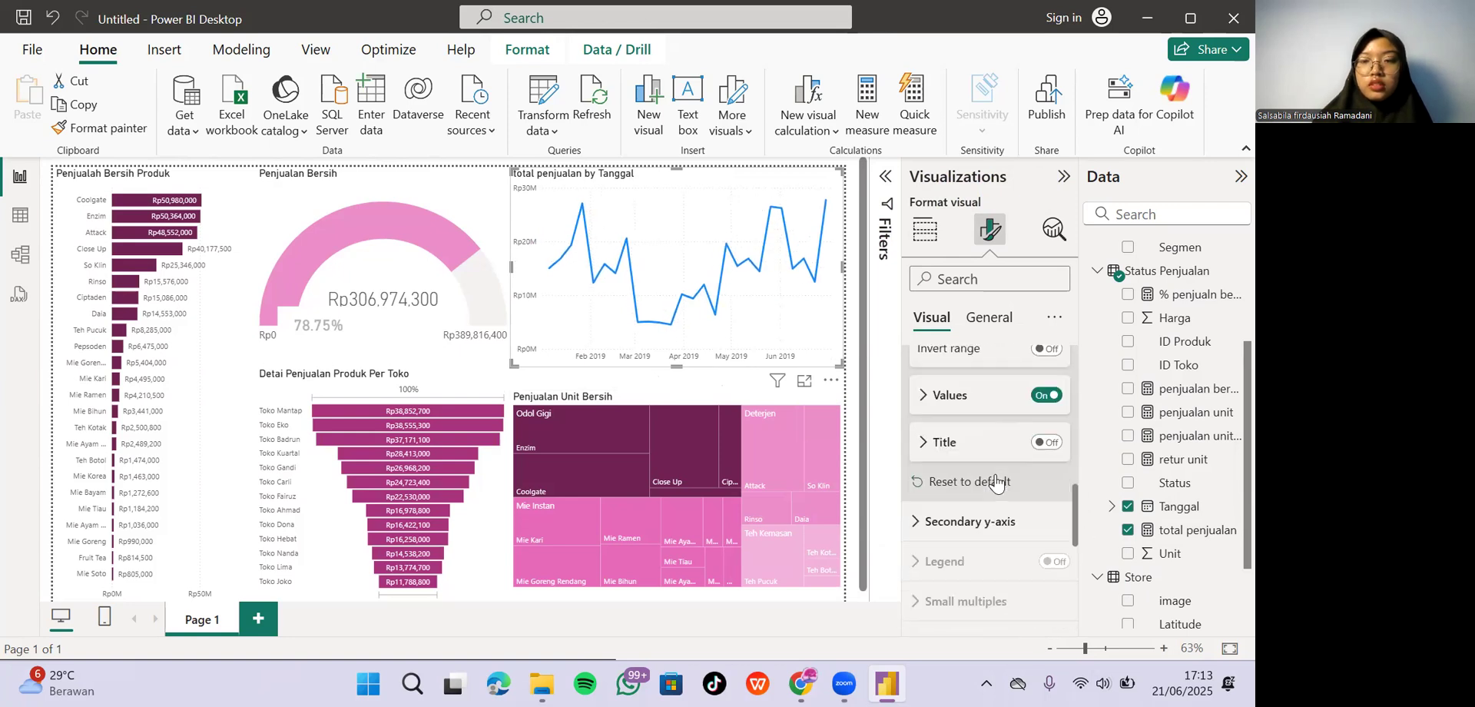
# Turn off the line chart's background.
pyautogui.scroll(-5, 991, 499)
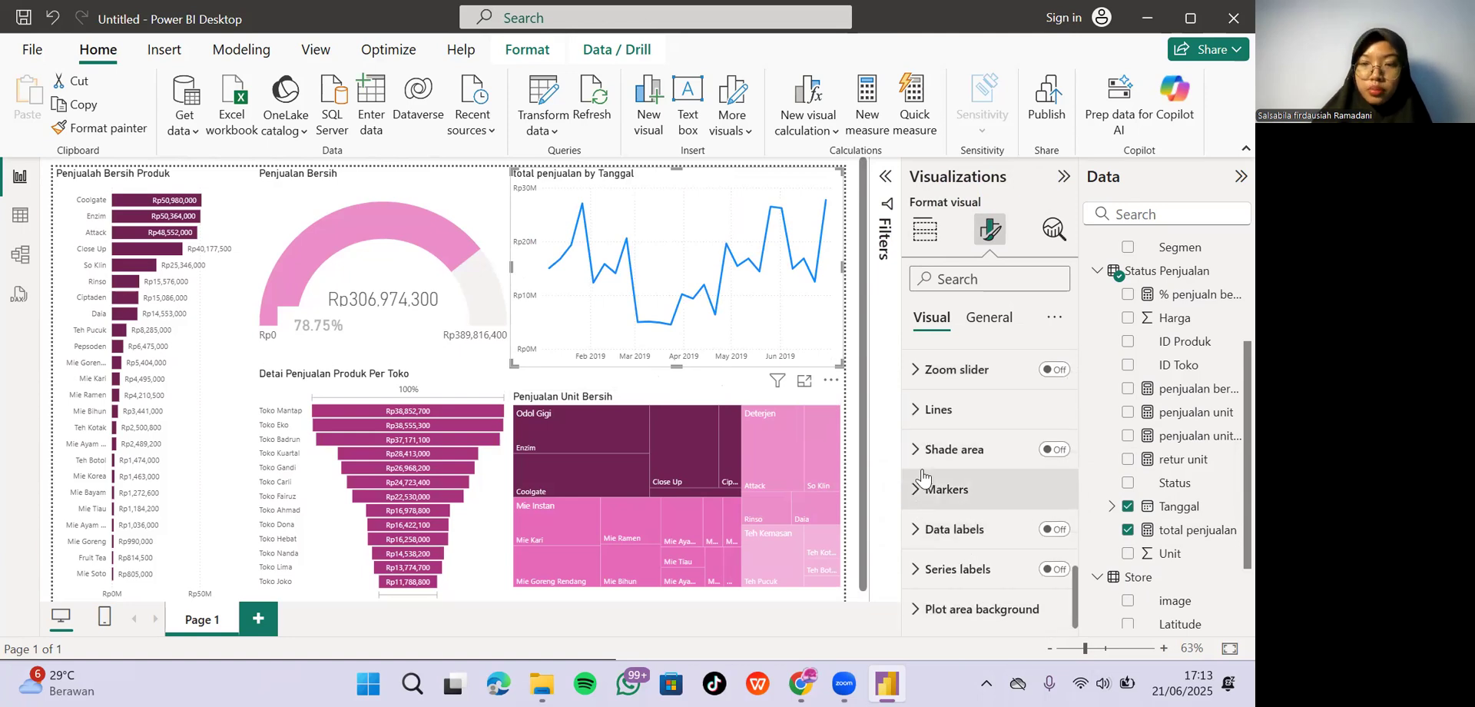
pyautogui.scroll(8, 963, 478)
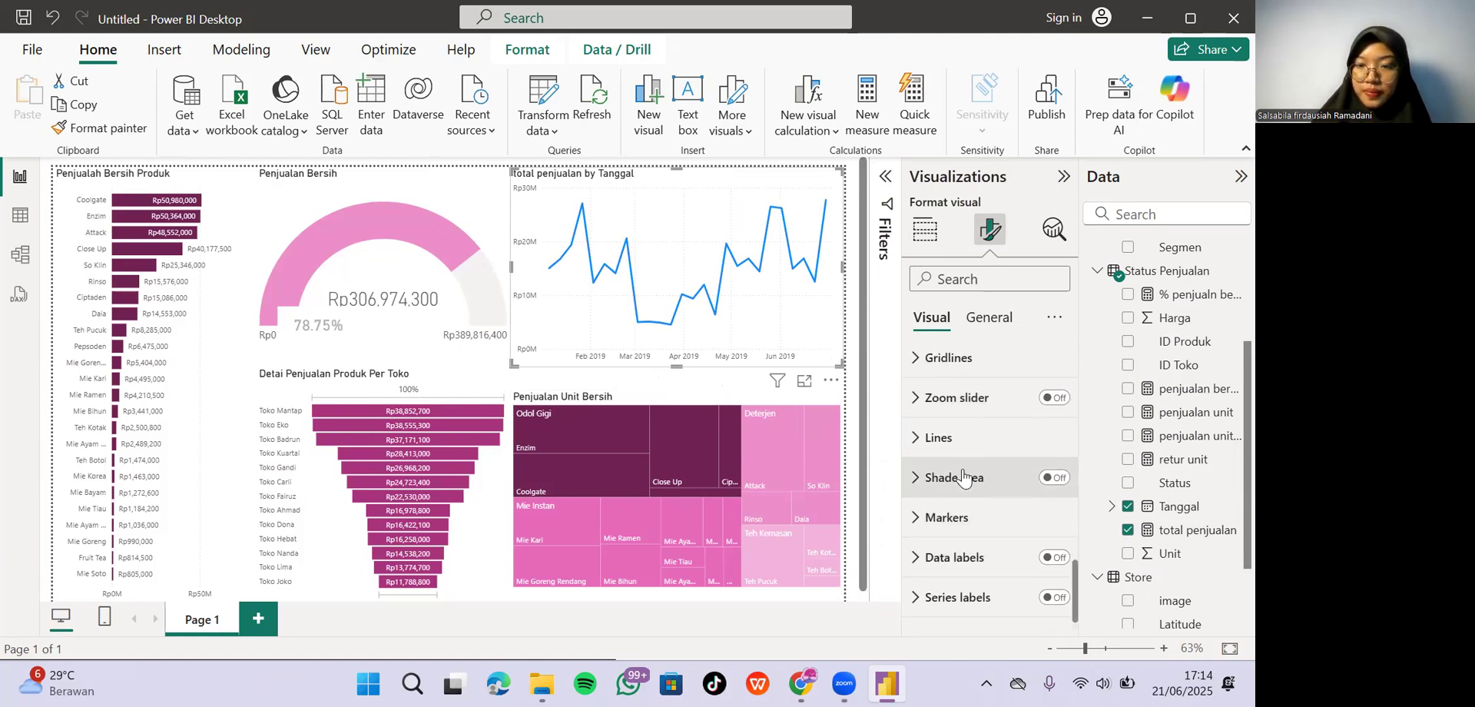
pyautogui.click(996, 317)
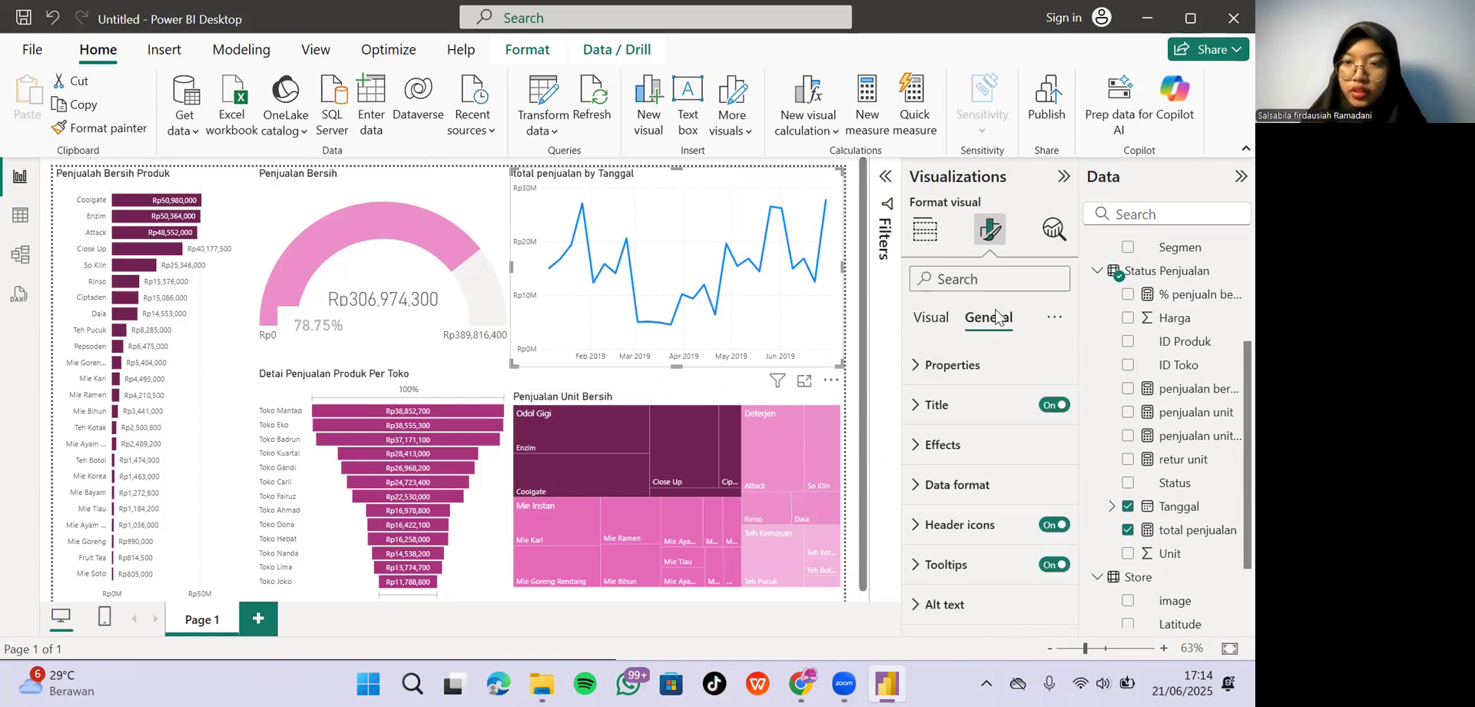
pyautogui.click(921, 460)
pyautogui.scroll(-1, 929, 434)
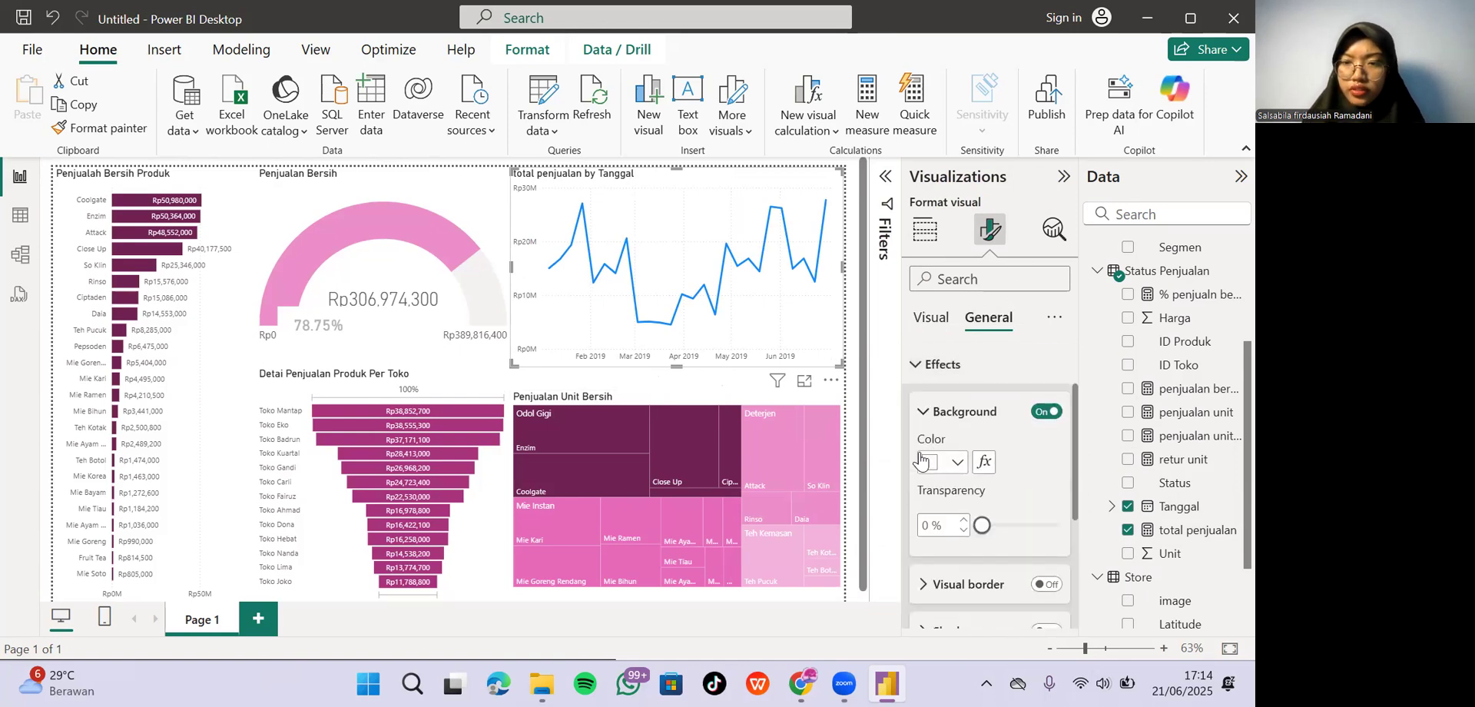
pyautogui.scroll(1, 937, 412)
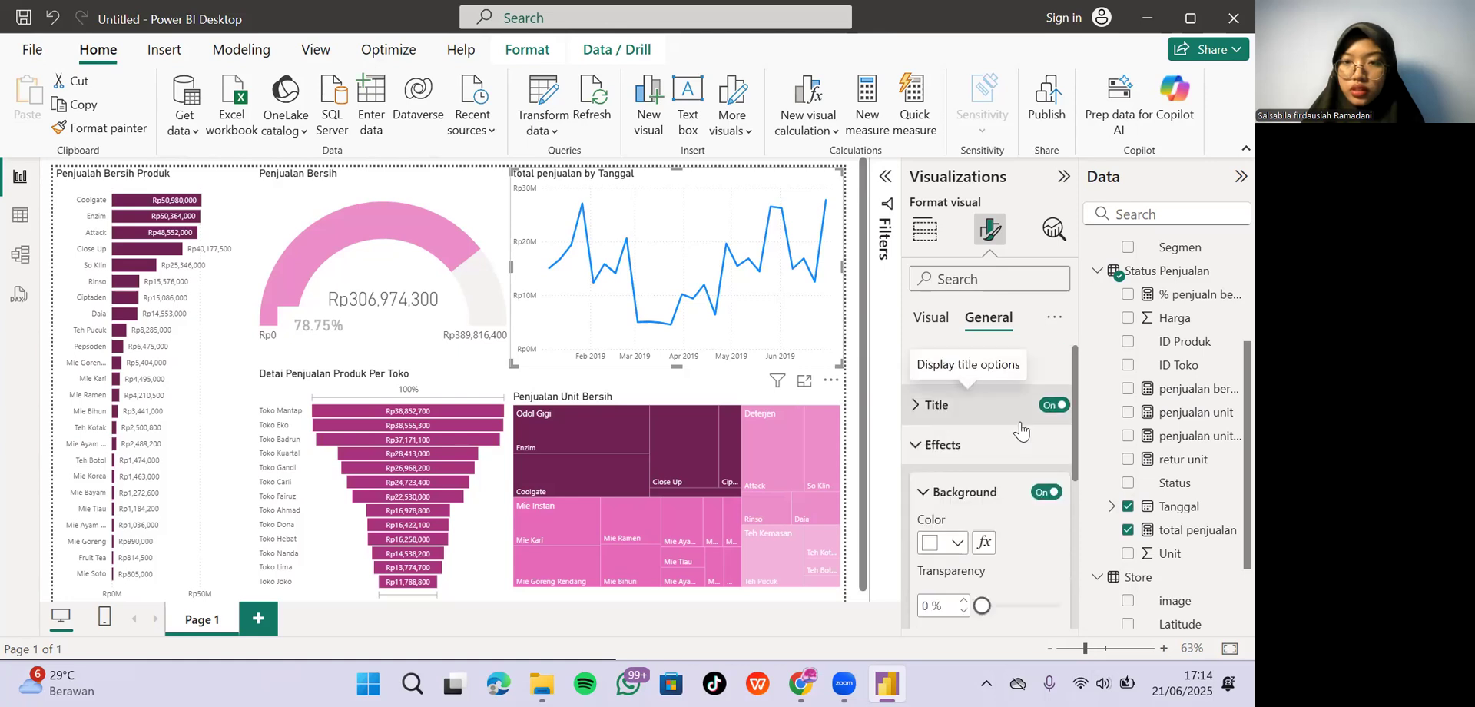
pyautogui.click(1046, 491)
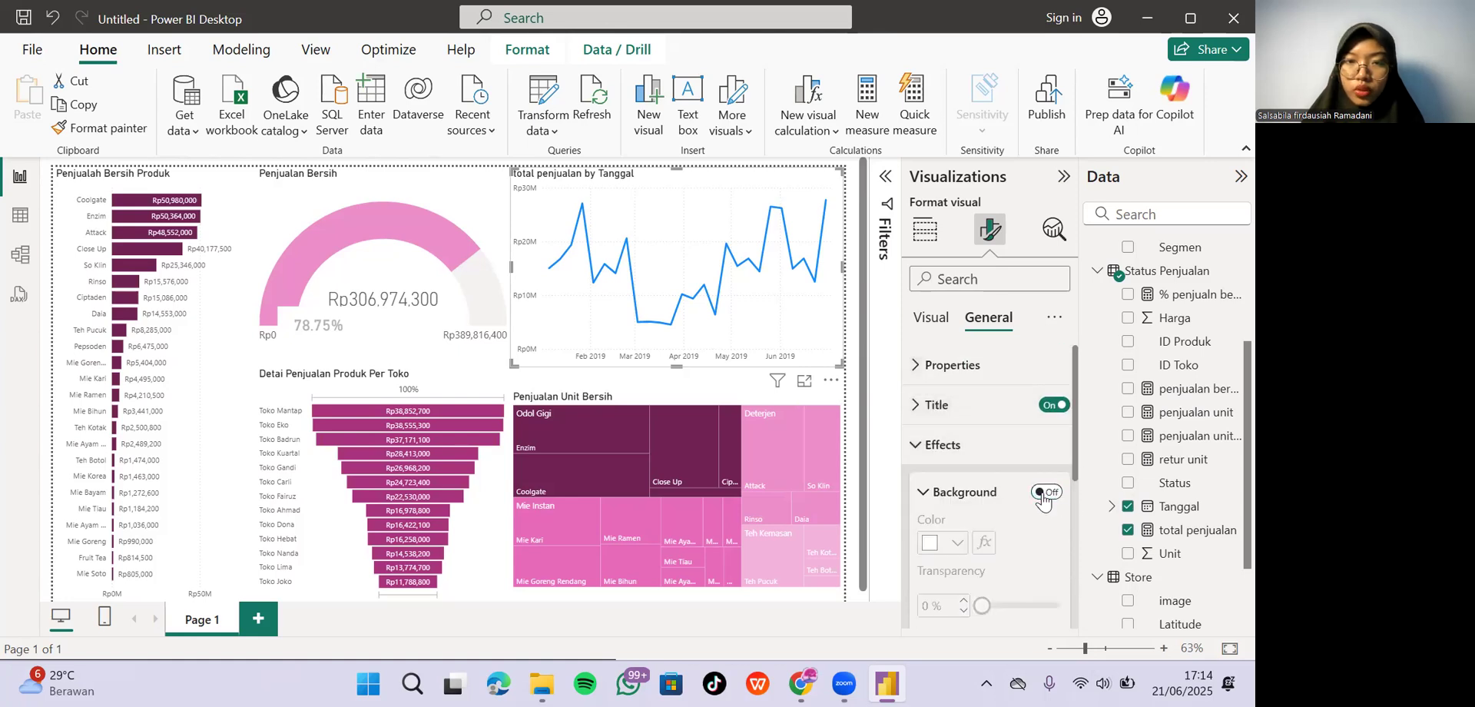
pyautogui.scroll(-2, 1021, 547)
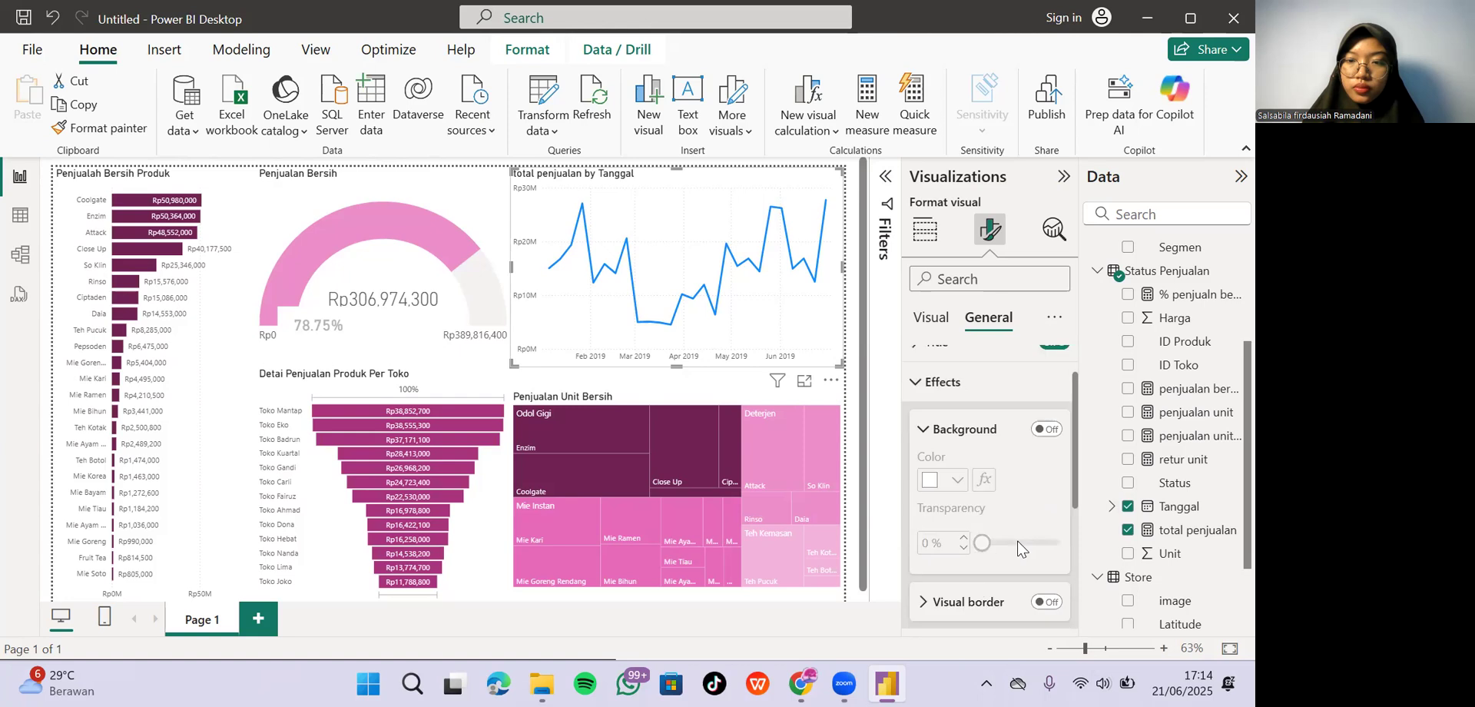
# Capitalise the first two words of the line chart's title so they read Total Penjualan.
pyautogui.scroll(2, 1021, 546)
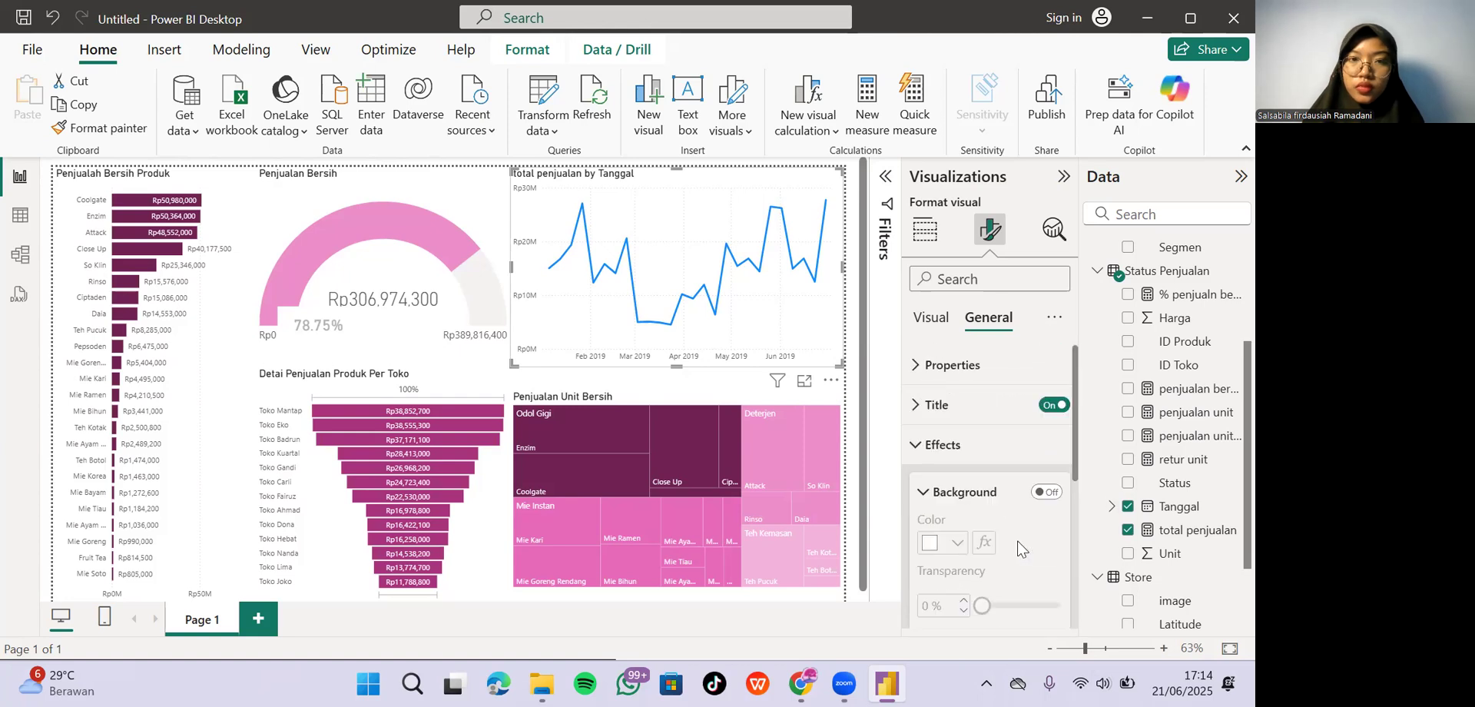
pyautogui.click(922, 411)
pyautogui.click(959, 505)
pyautogui.press('BackSpace')
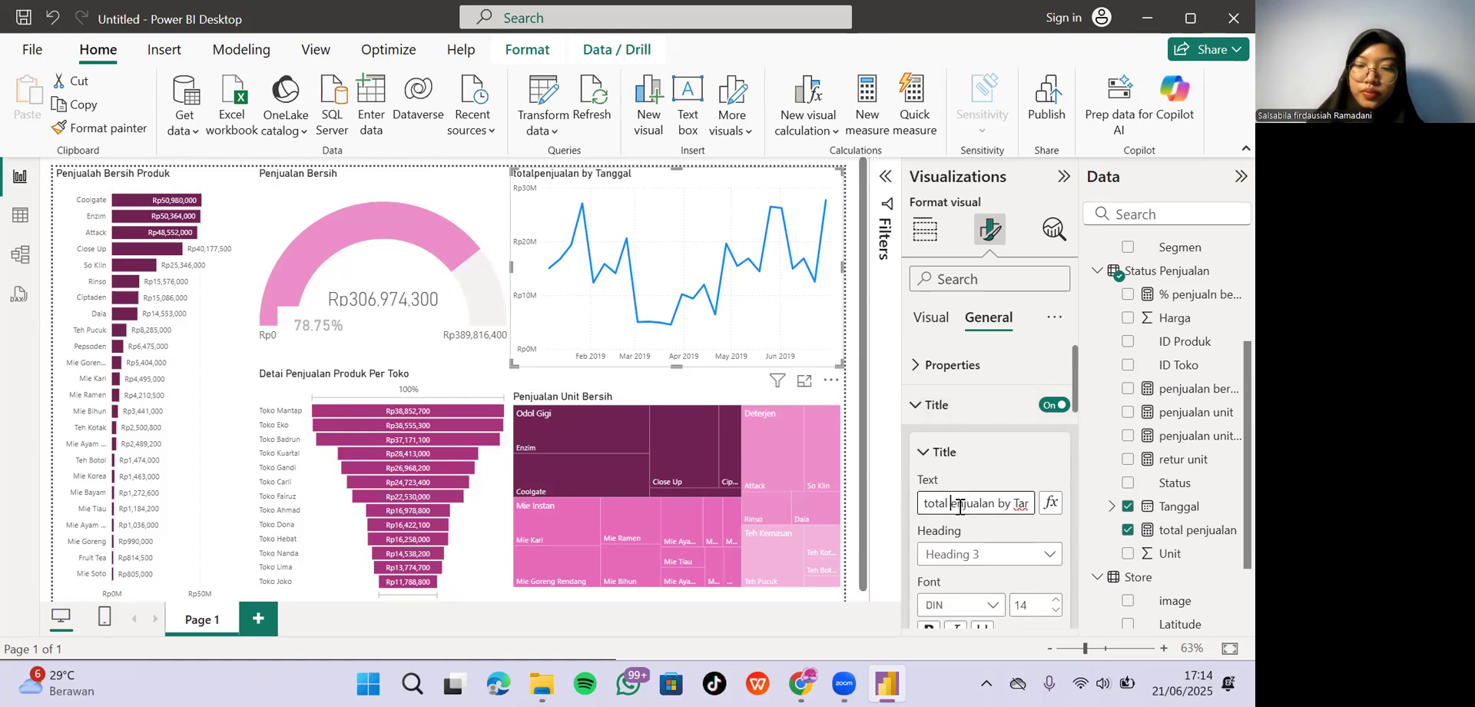
pyautogui.press('Delete')
pyautogui.write('P')
pyautogui.press('Delete')
pyautogui.write('P')
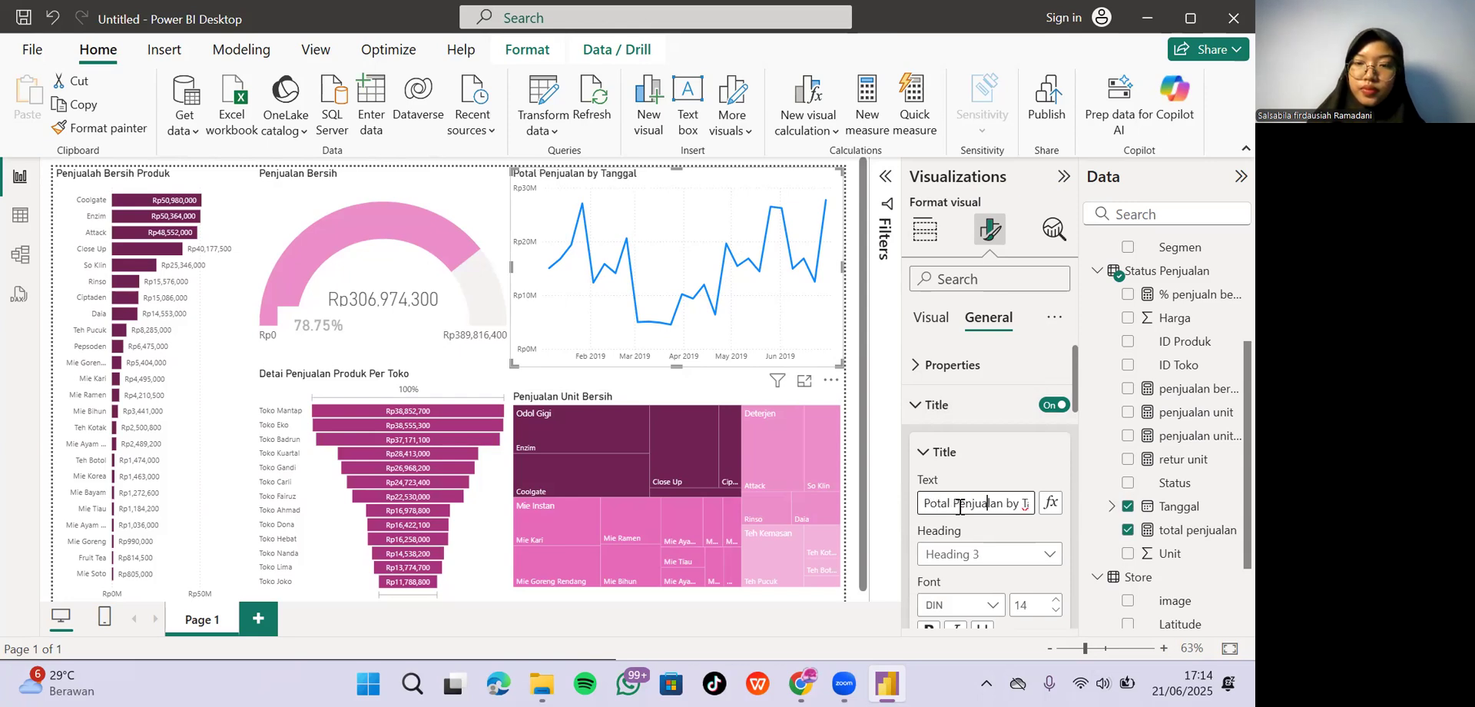
pyautogui.press('BackSpace')
pyautogui.write('T')
pyautogui.press('End')
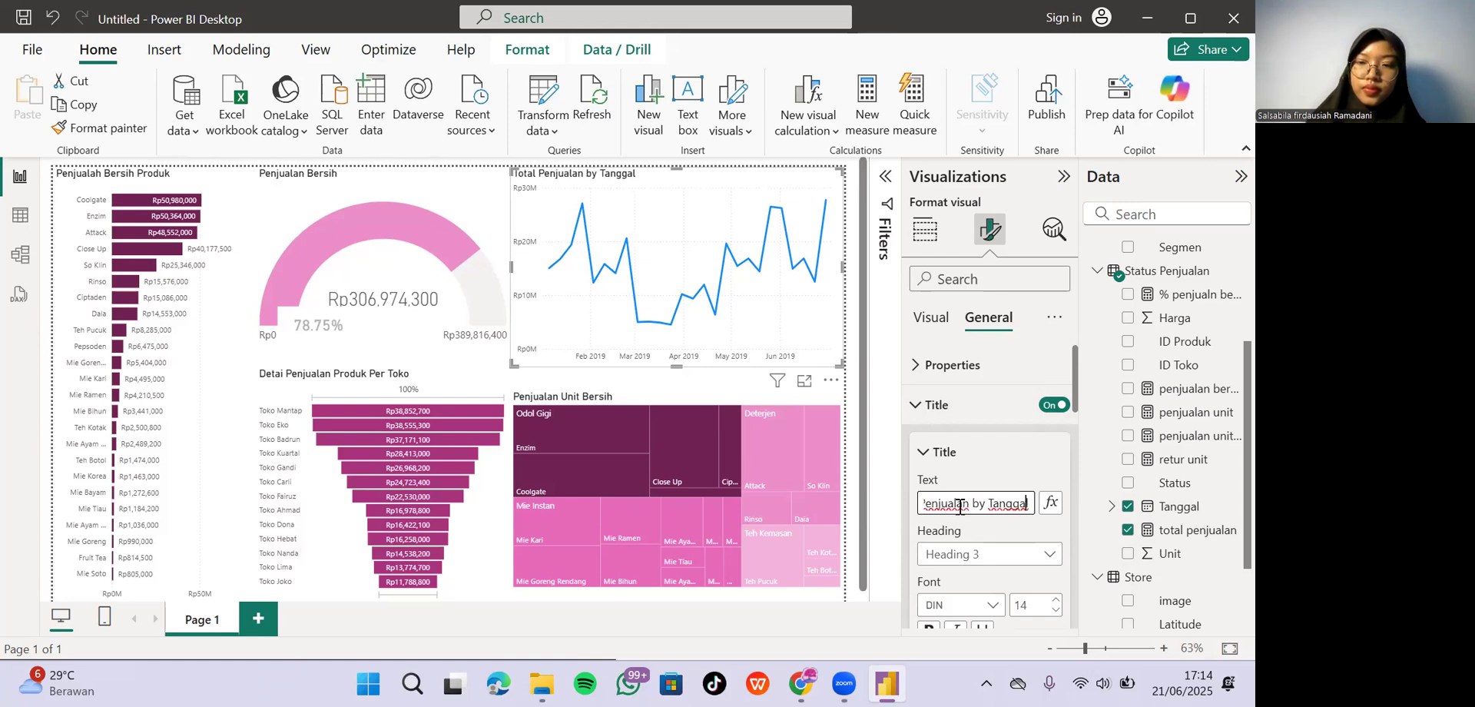
# Replace "by Tanggal" in the line chart's title so it reads Total Penjualan Berdasarkan Waktu.
pyautogui.press('BackSpace')
pyautogui.press('BackSpace')
pyautogui.press('BackSpace')
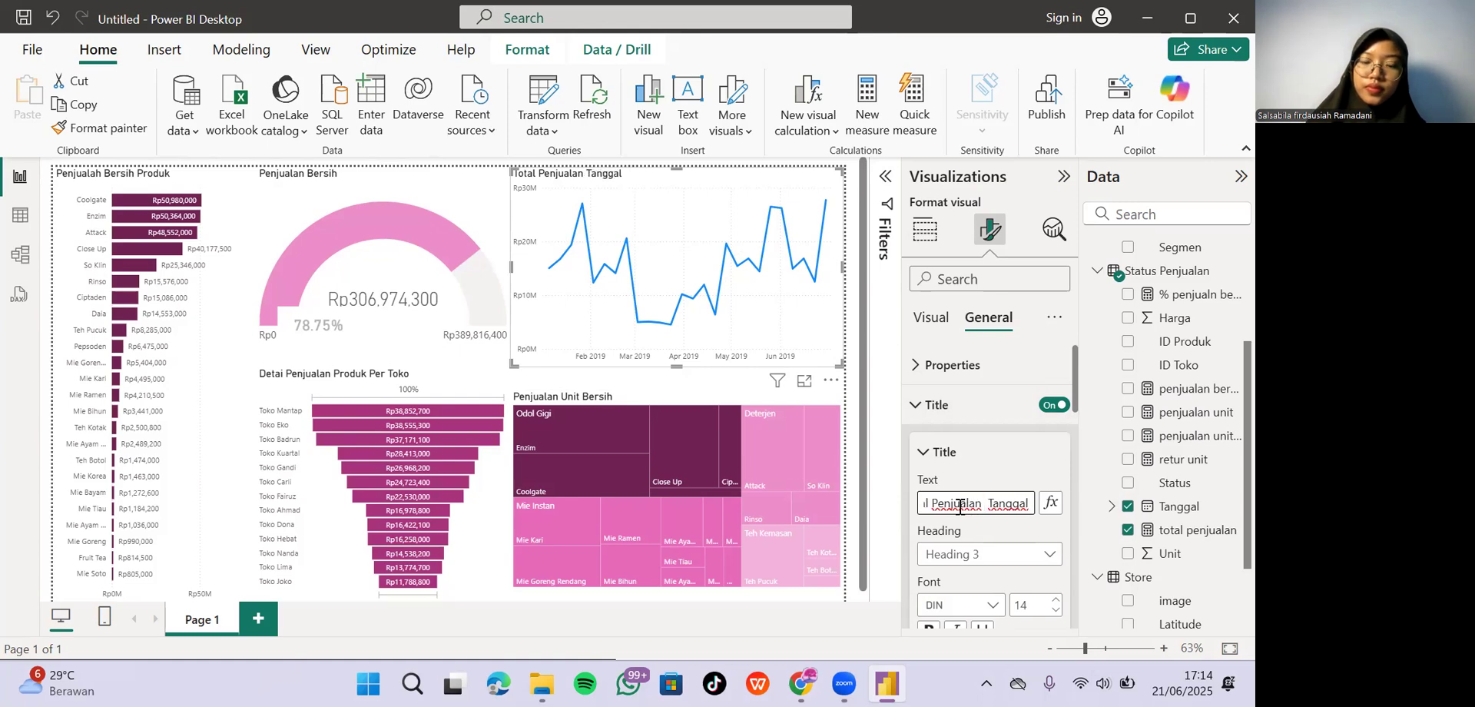
pyautogui.write('Berdasarkan')
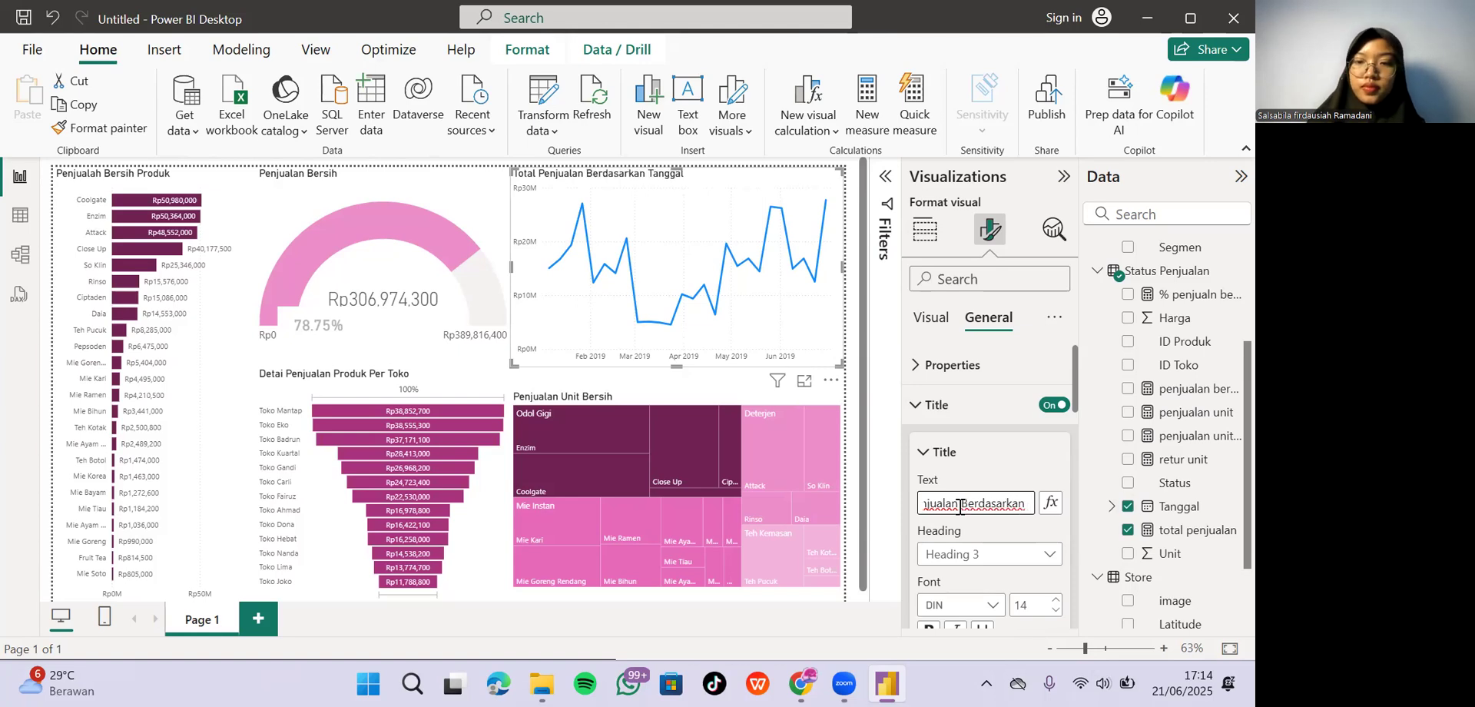
pyautogui.press('End')
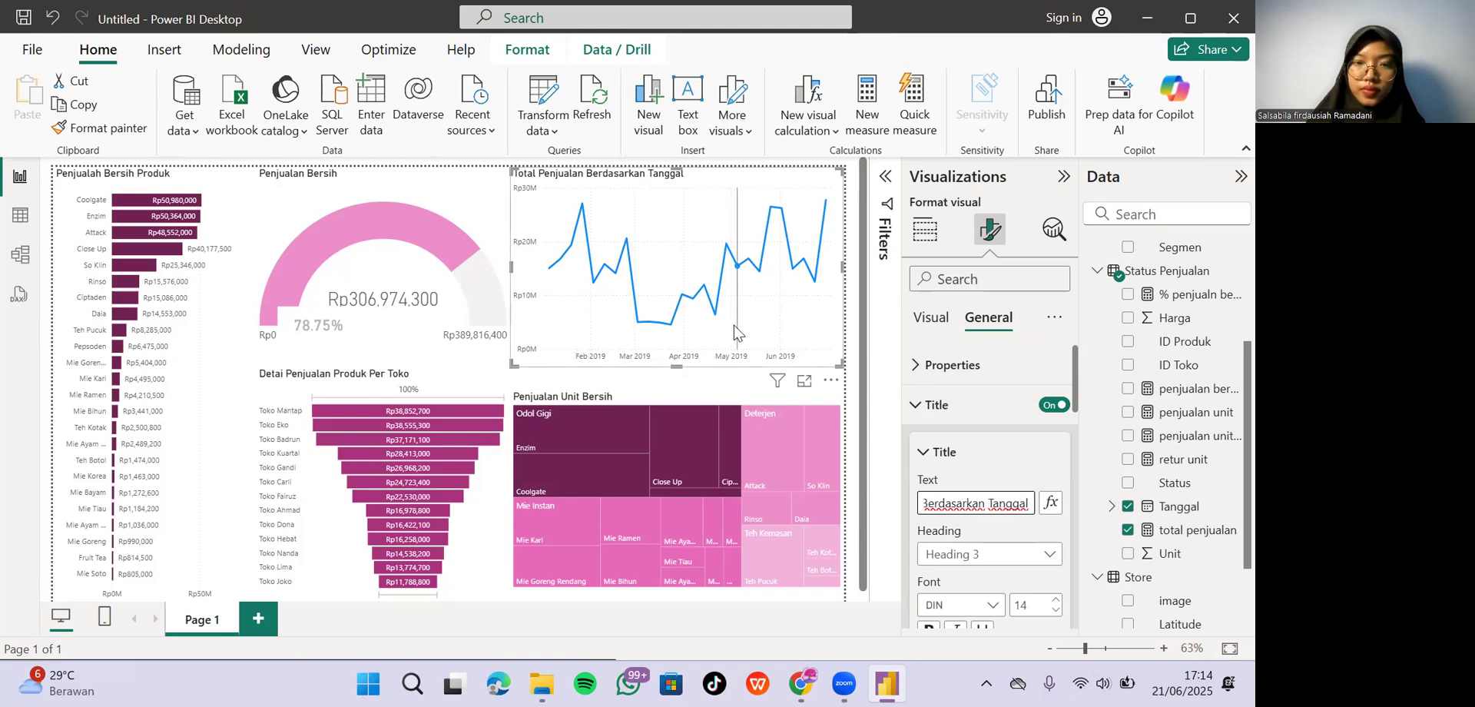
pyautogui.doubleClick(988, 502)
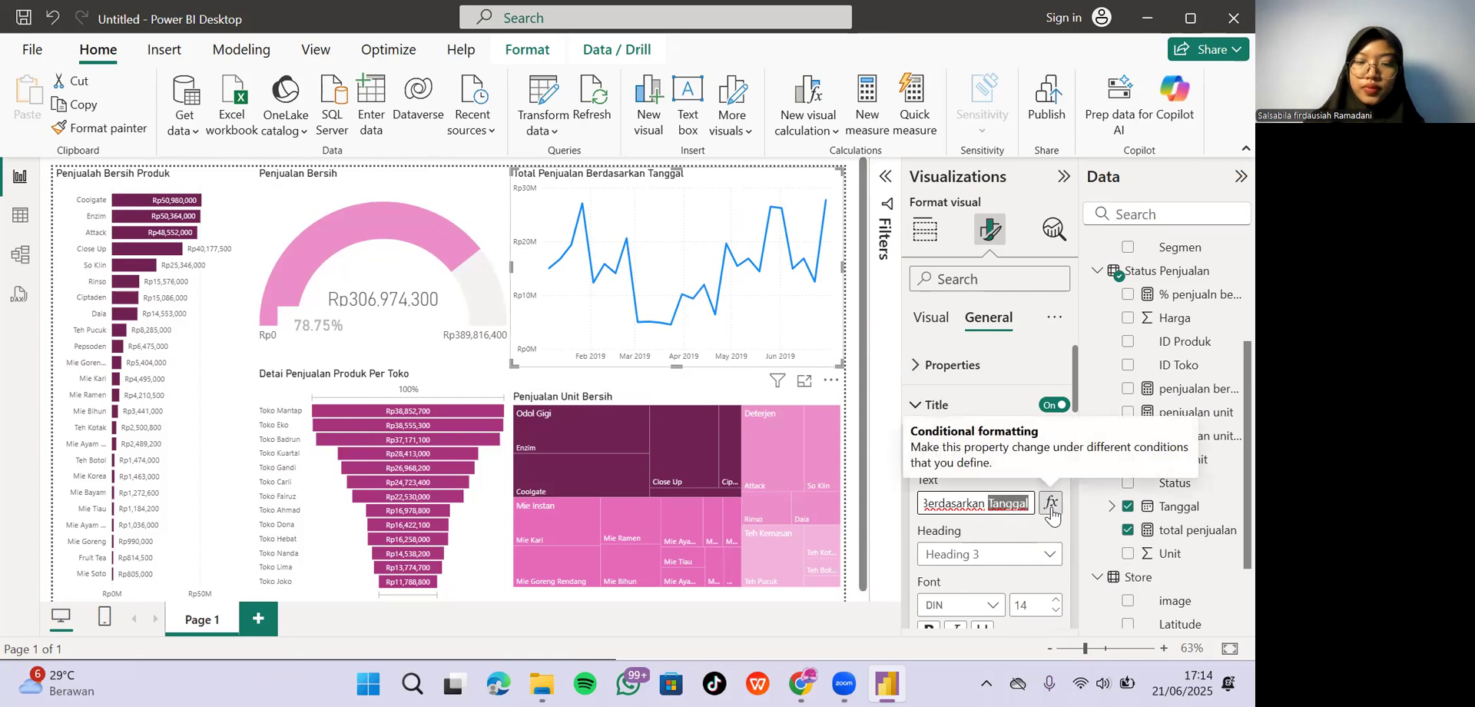
pyautogui.write('Waktu')
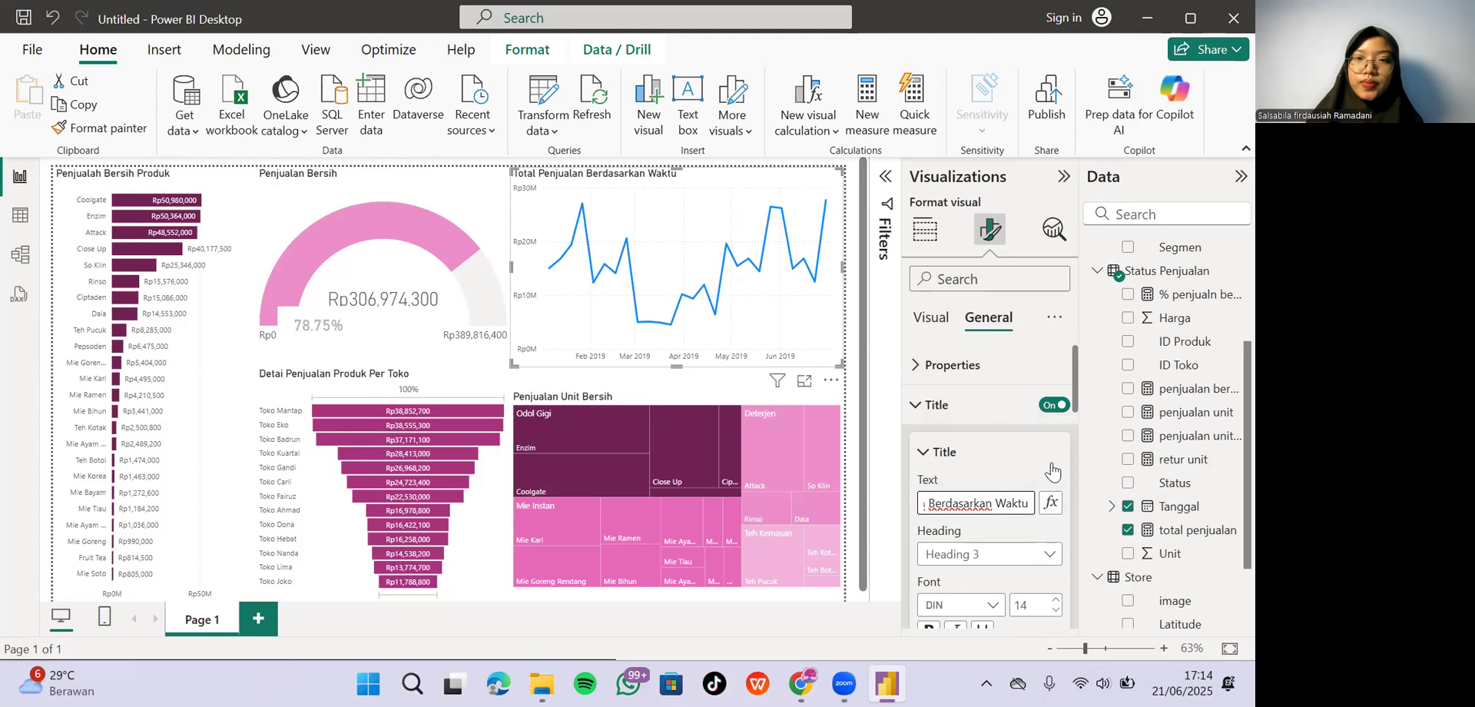
pyautogui.click(1051, 457)
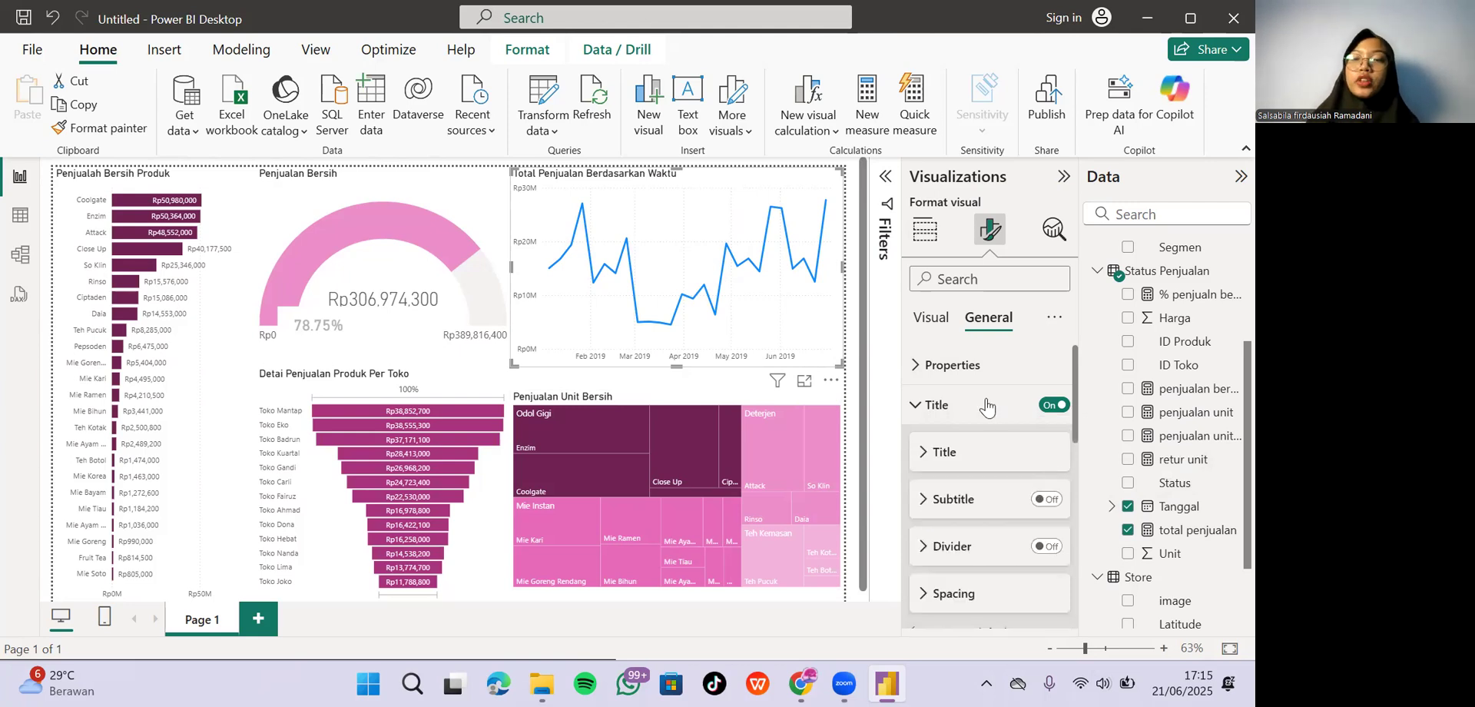
# Set the line chart's line color to the recently used dark plum that matches the bar chart.
pyautogui.click(931, 317)
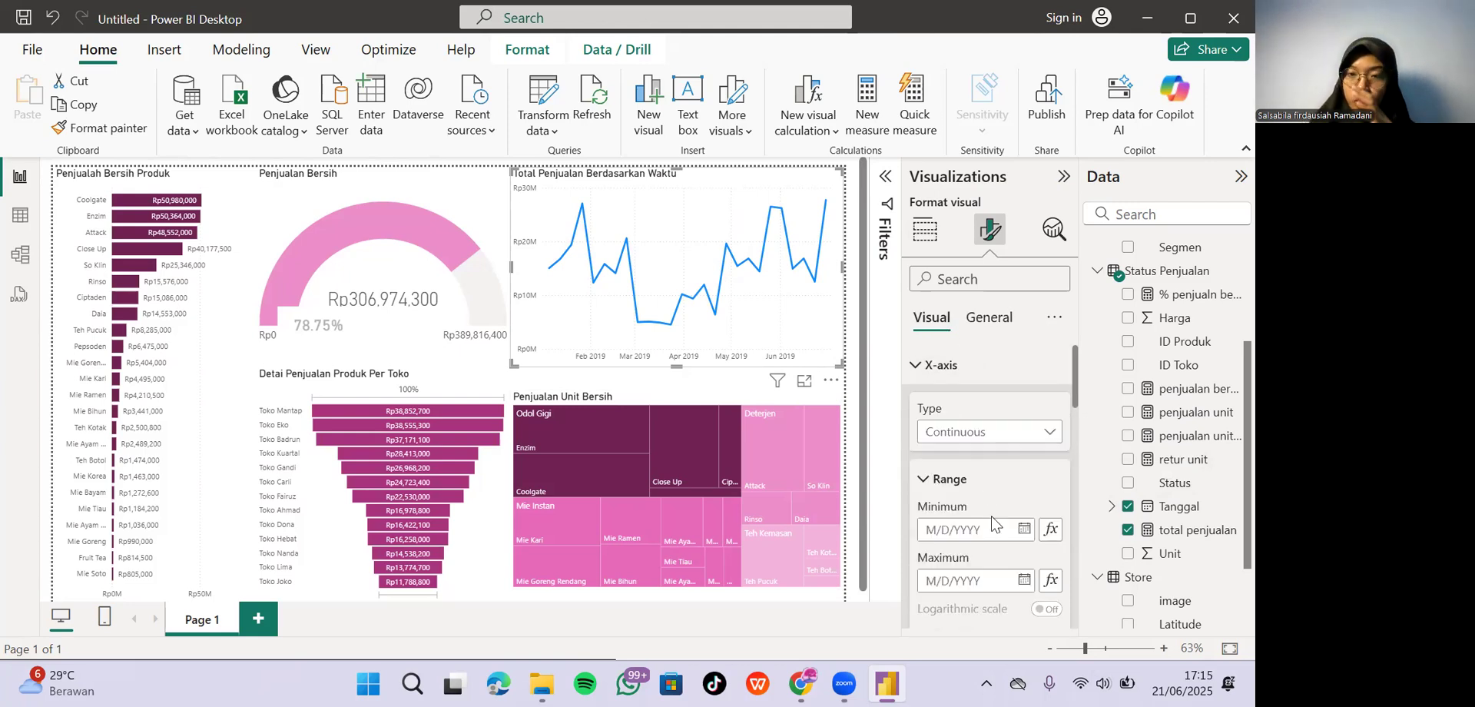
pyautogui.scroll(-5, 988, 449)
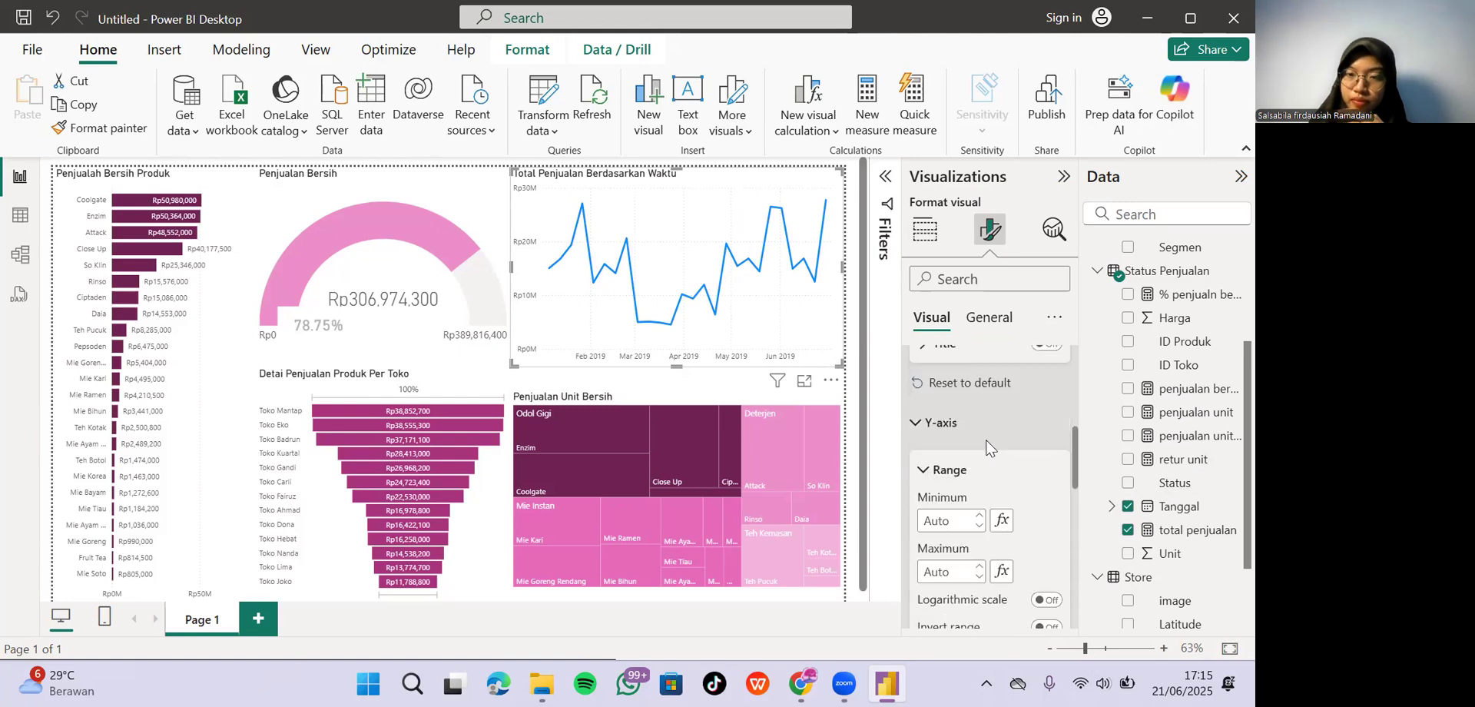
pyautogui.scroll(-8, 989, 448)
pyautogui.scroll(-3, 987, 450)
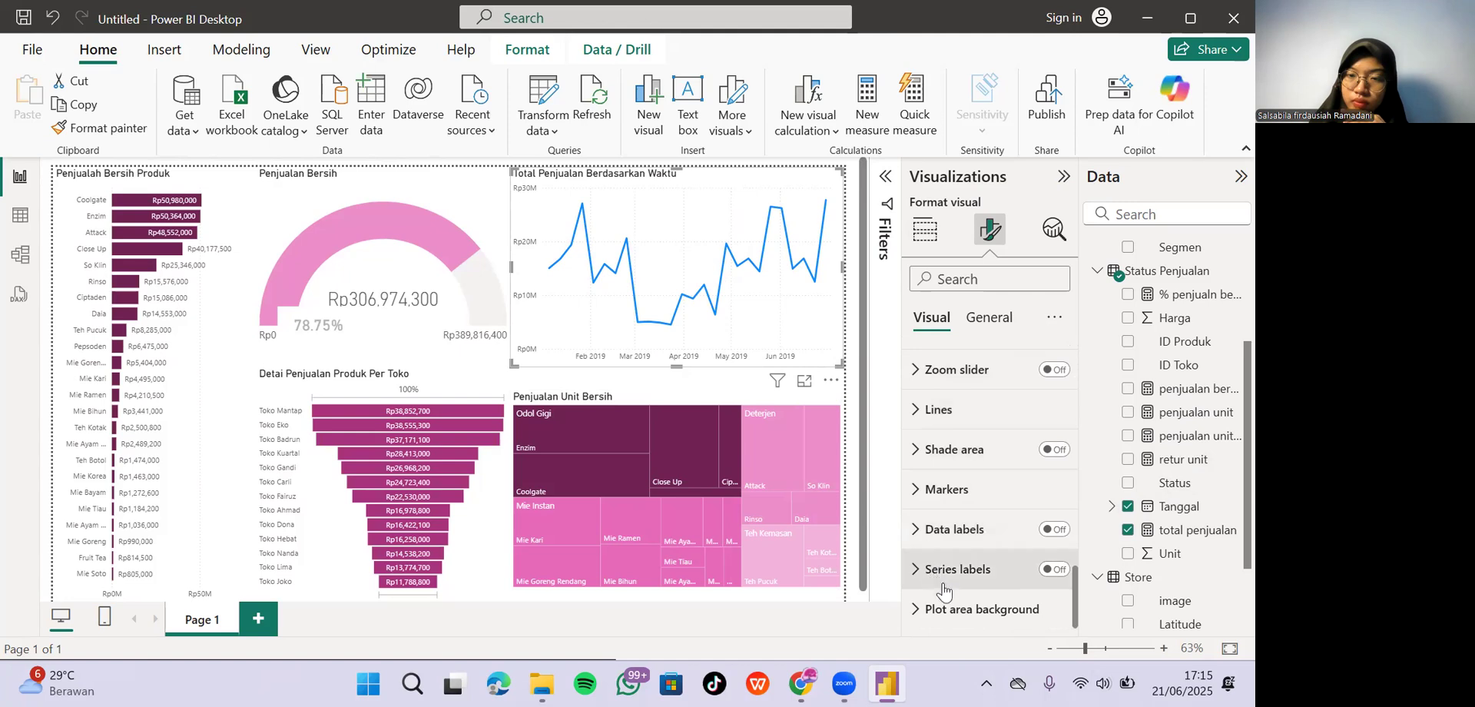
pyautogui.click(926, 530)
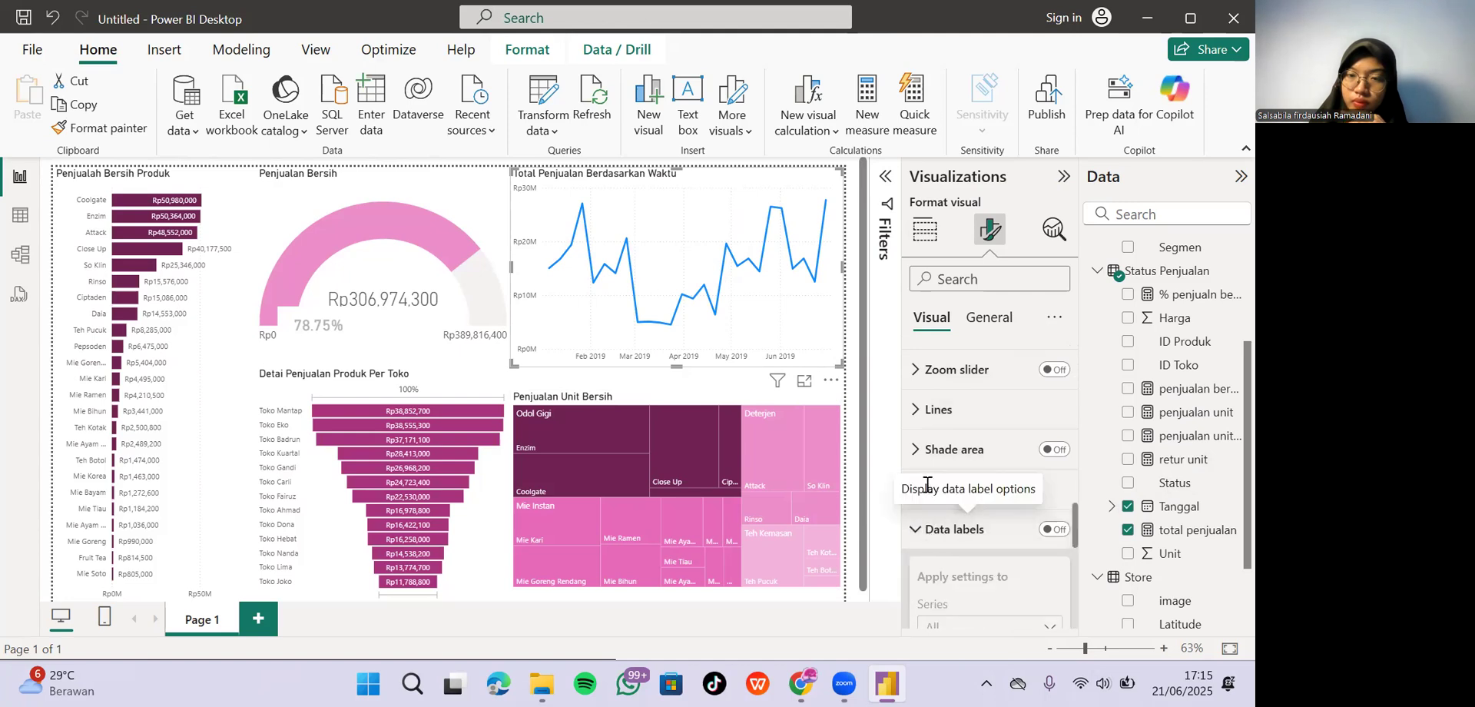
pyautogui.click(923, 453)
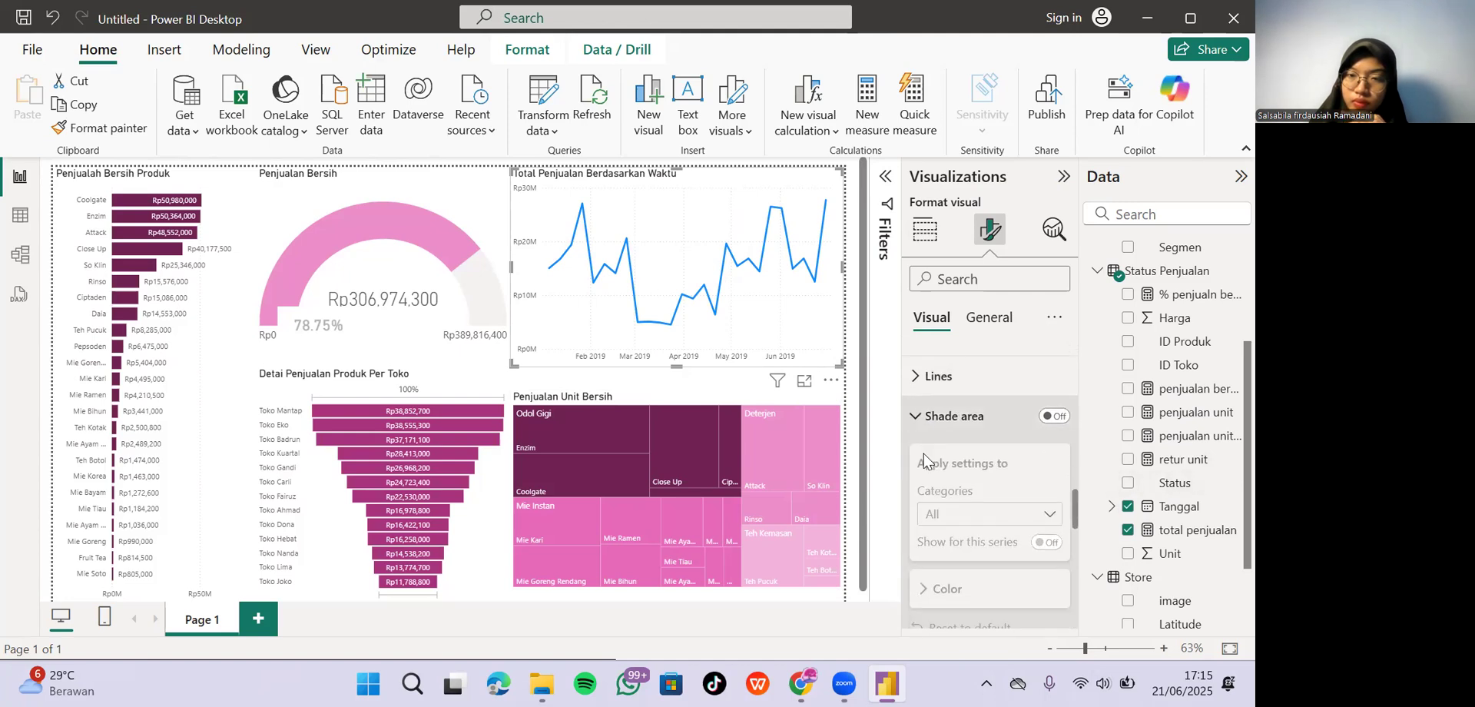
pyautogui.scroll(2, 927, 443)
pyautogui.click(983, 281)
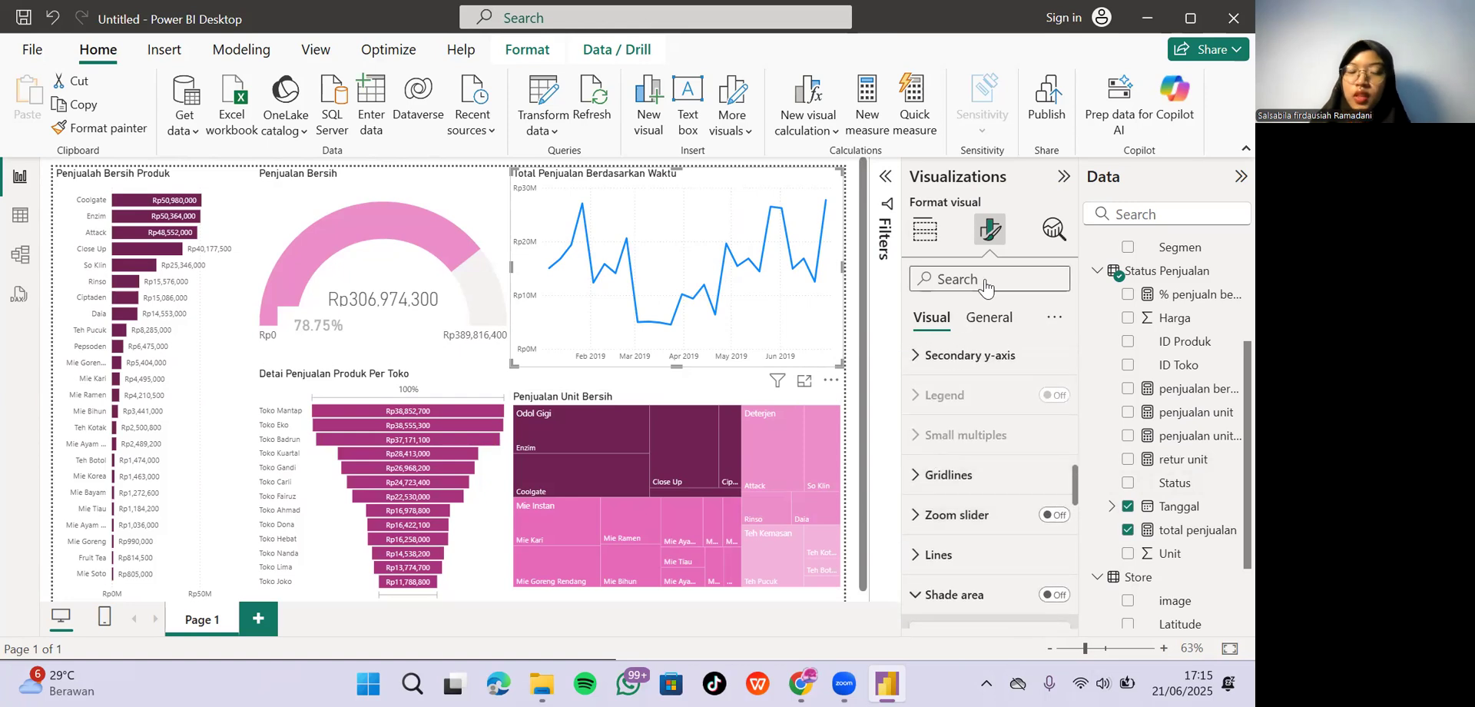
pyautogui.write('color')
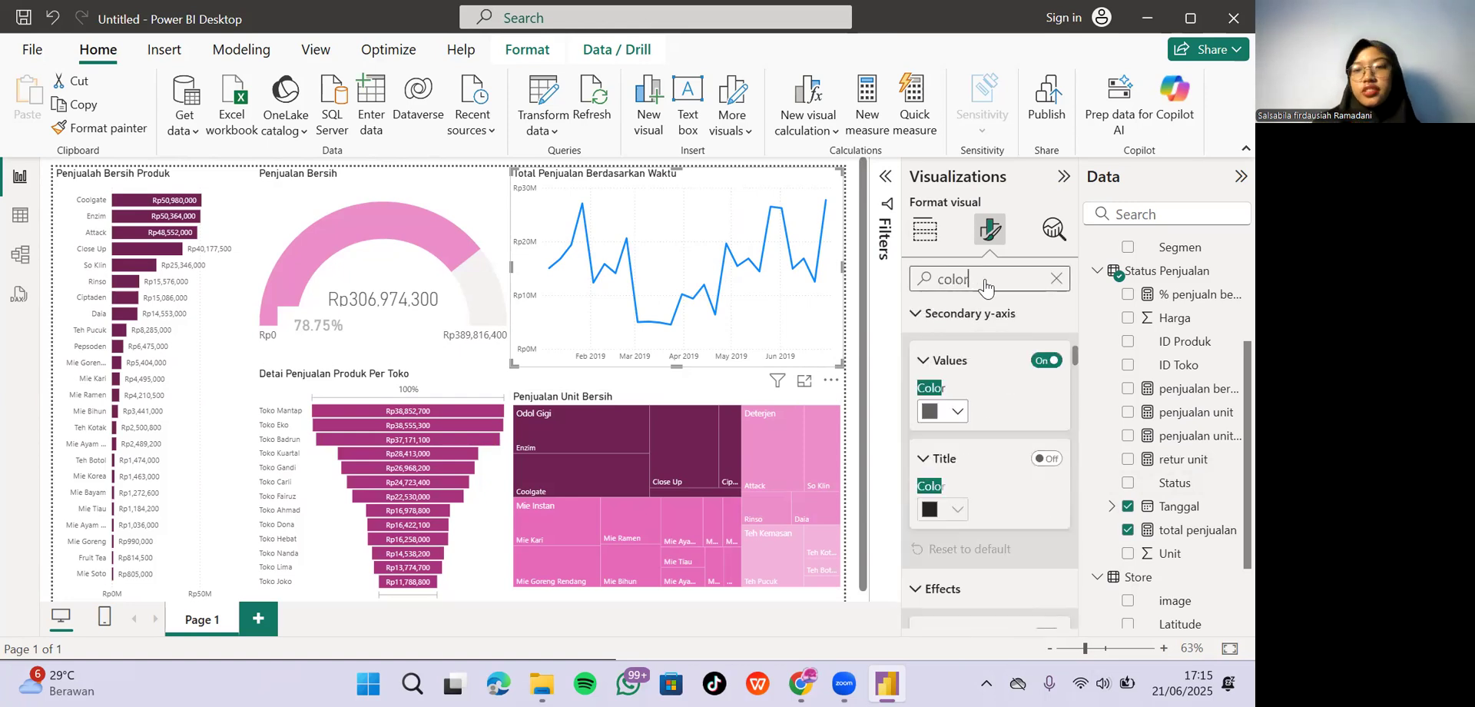
pyautogui.scroll(-5, 955, 460)
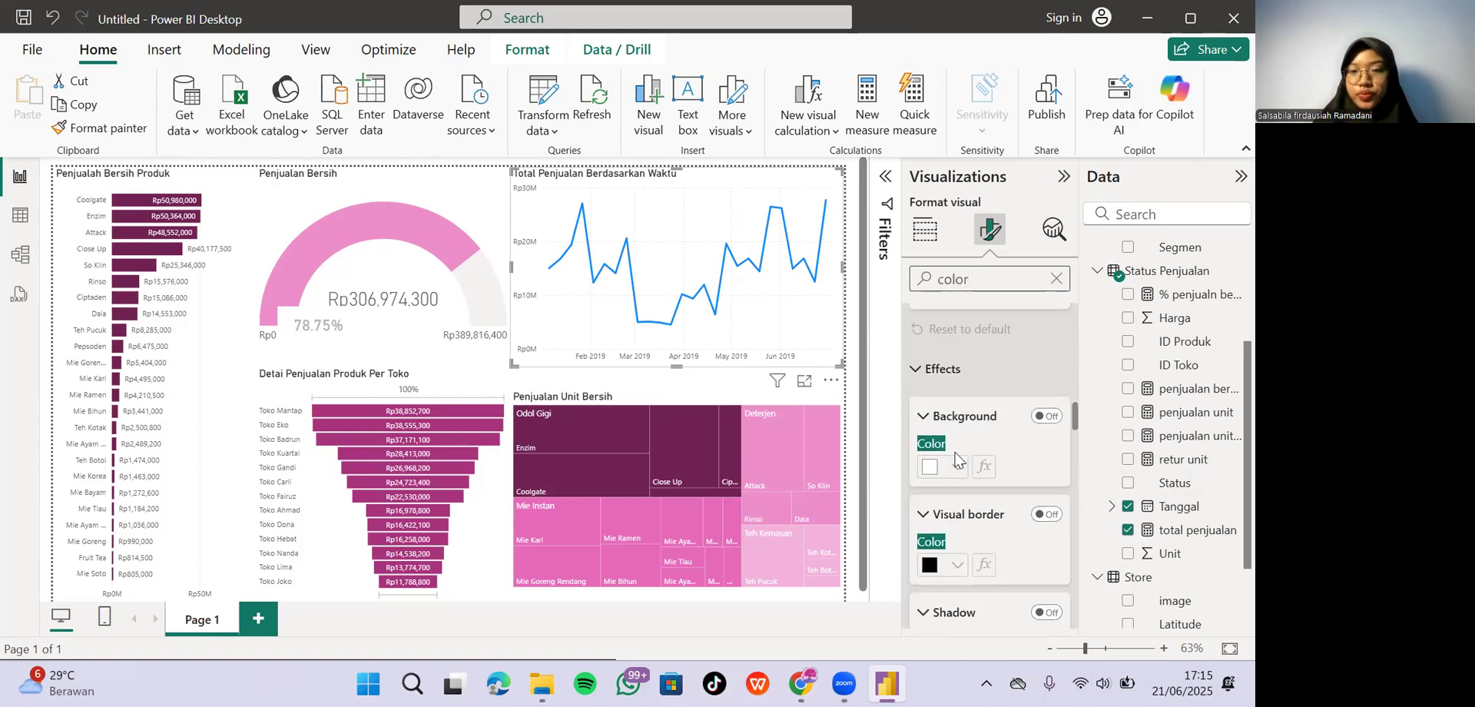
pyautogui.scroll(-6, 955, 460)
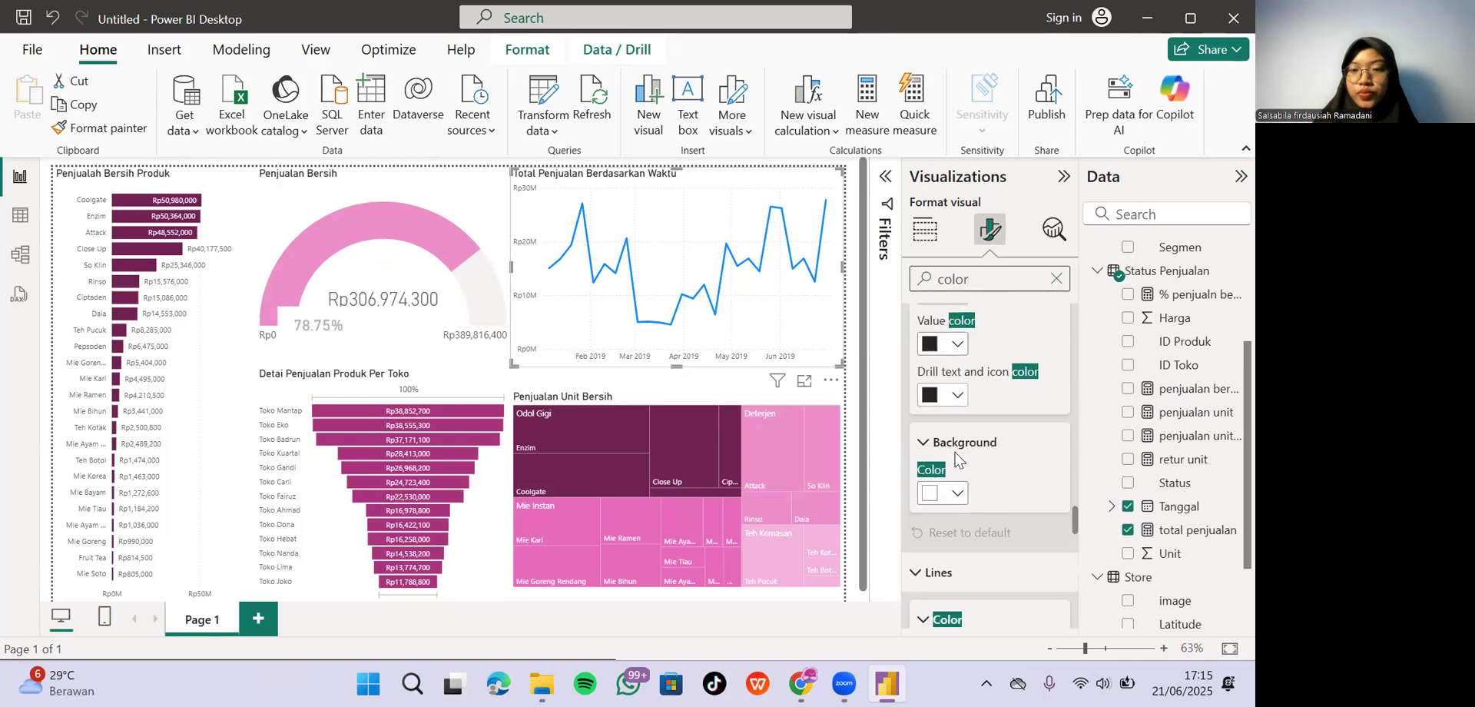
pyautogui.click(958, 419)
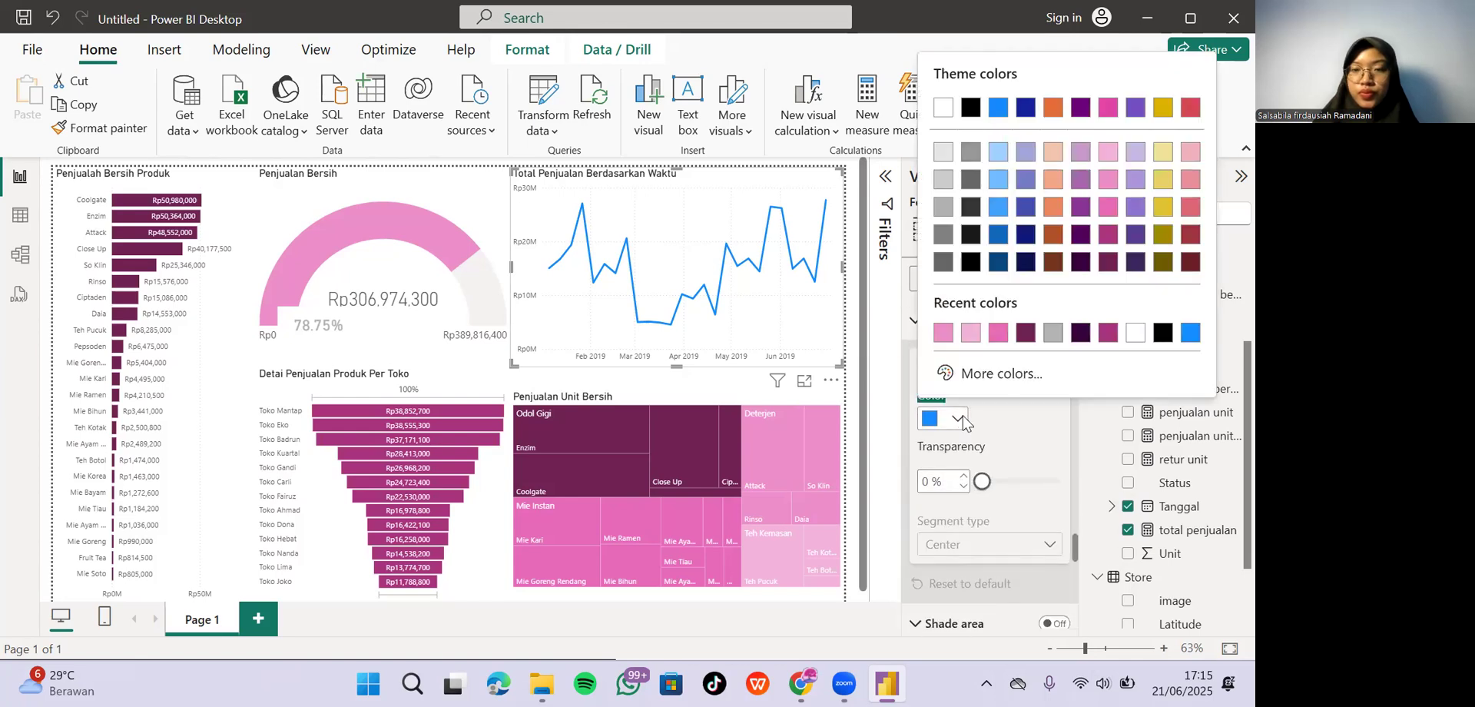
pyautogui.click(1025, 331)
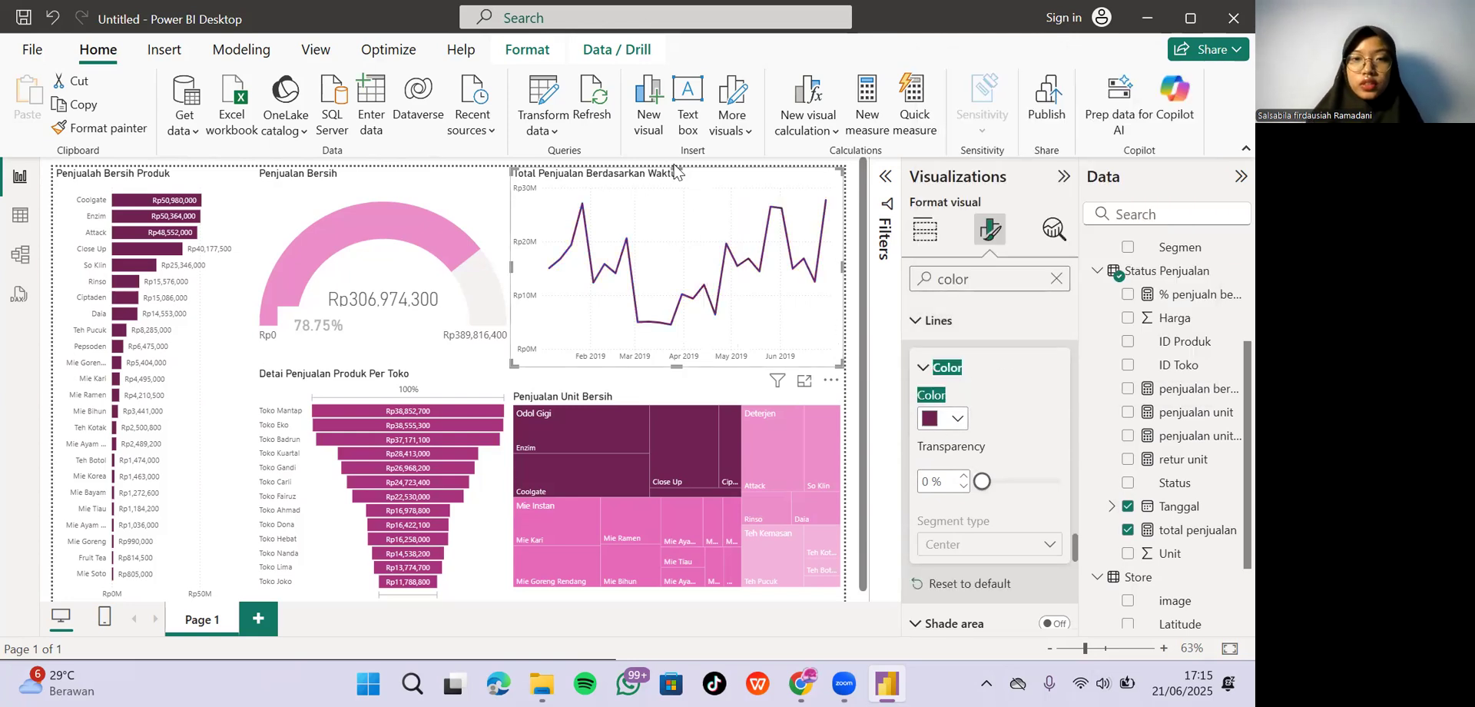
# Shorten the line chart from its upper edge and set the display units of its X-axis, Y-axis and secondary Y-axis values to None.
pyautogui.moveTo(676, 168); pyautogui.dragTo(673, 263)
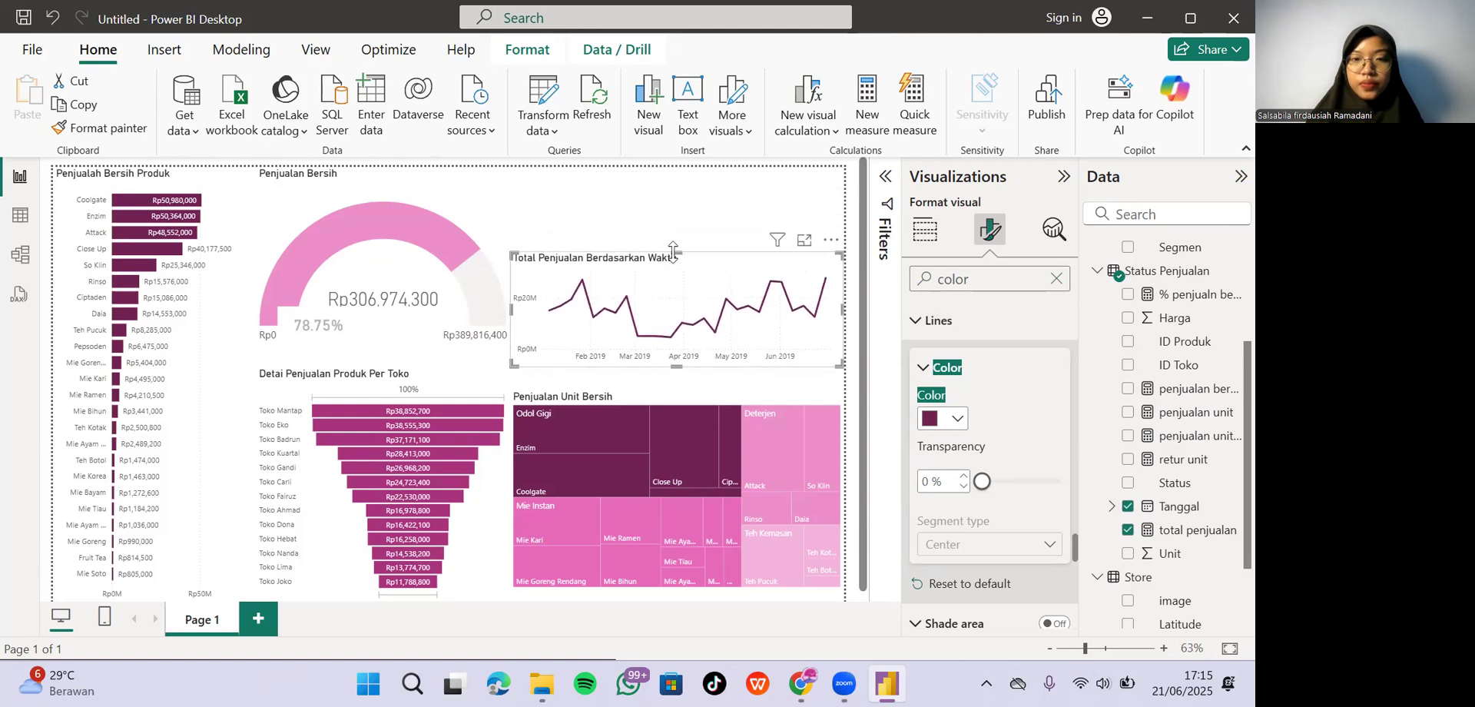
pyautogui.moveTo(991, 276); pyautogui.dragTo(887, 288)
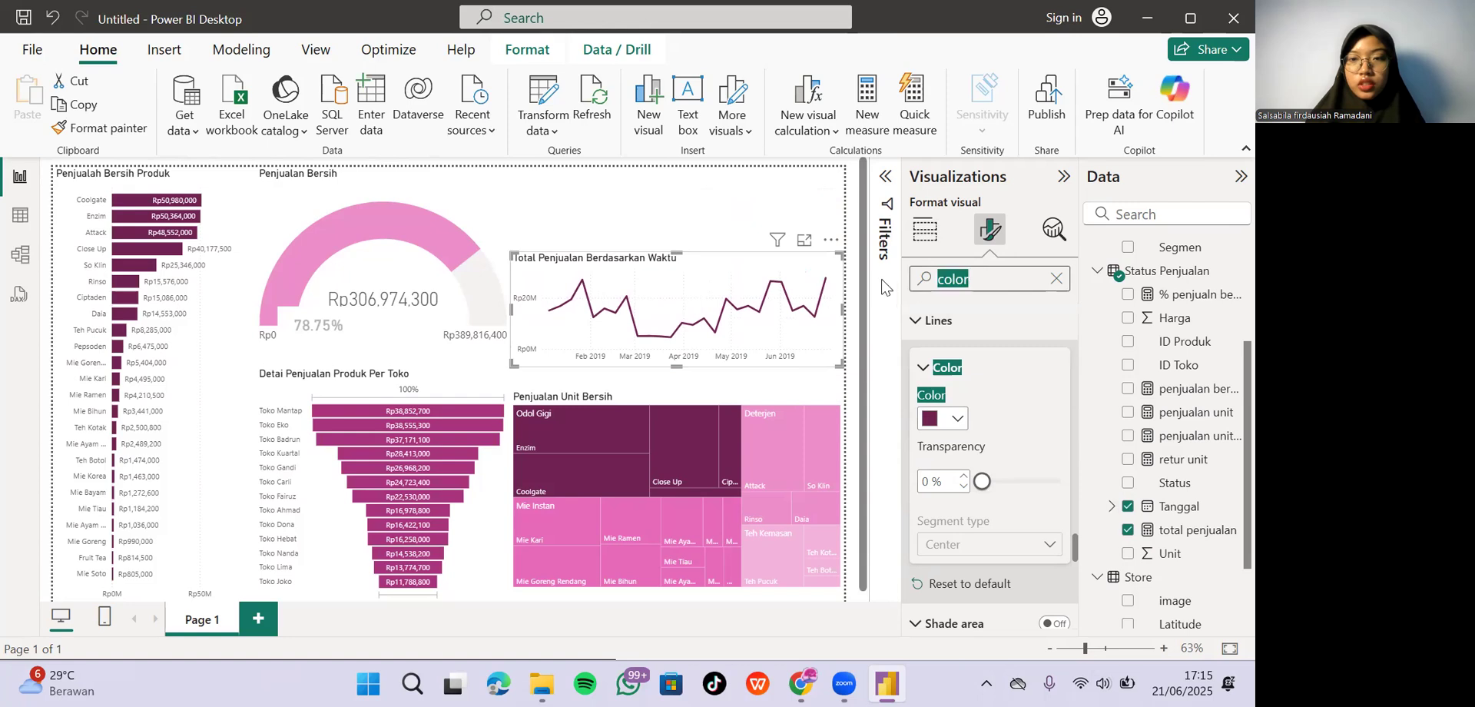
pyautogui.write('disp')
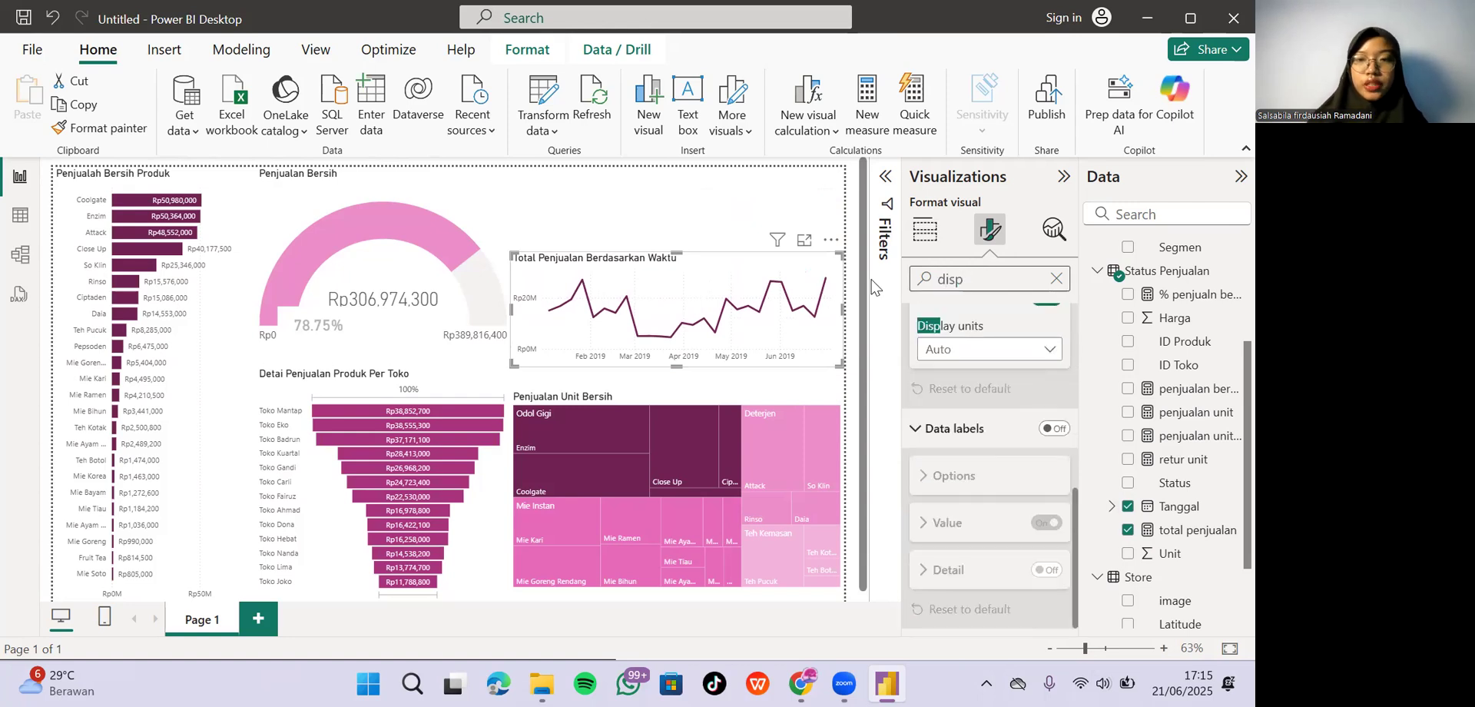
pyautogui.click(1045, 348)
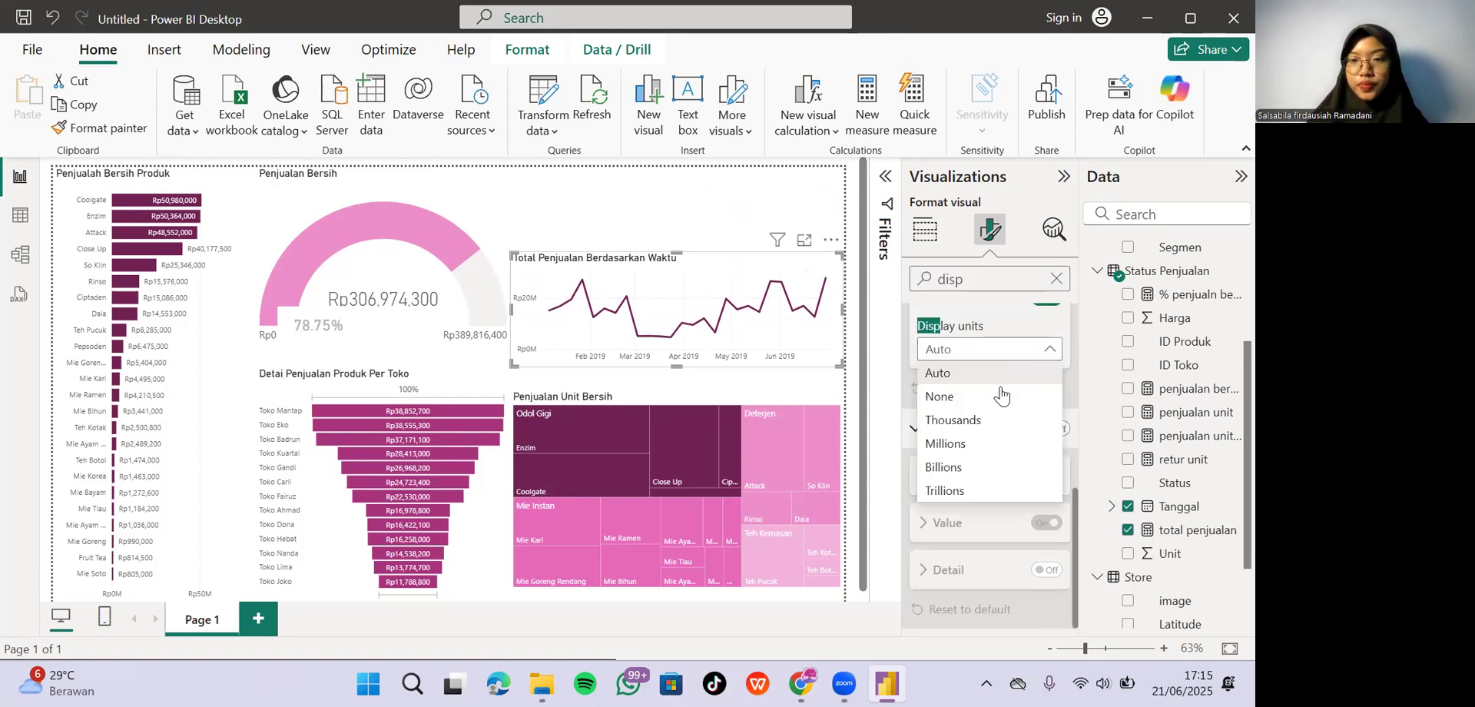
pyautogui.click(992, 396)
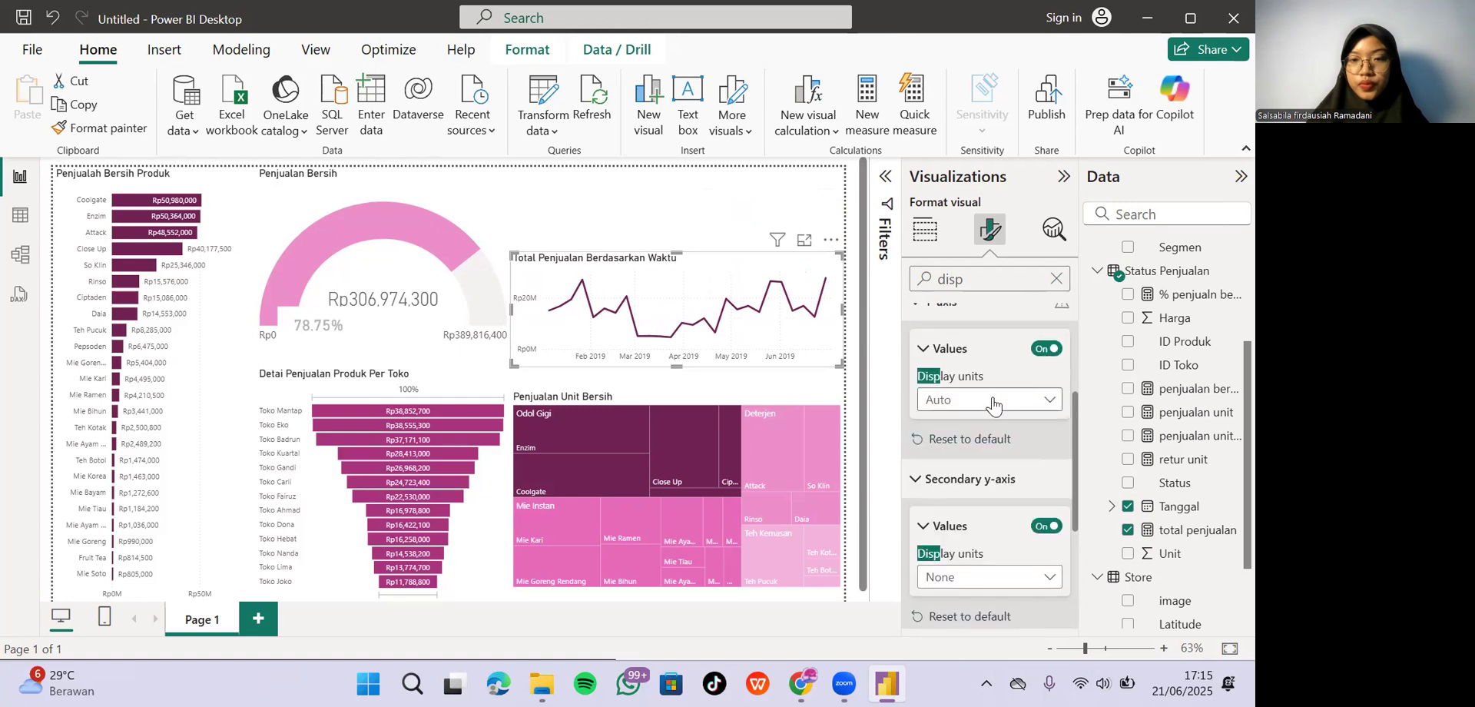
pyautogui.click(993, 403)
pyautogui.click(977, 453)
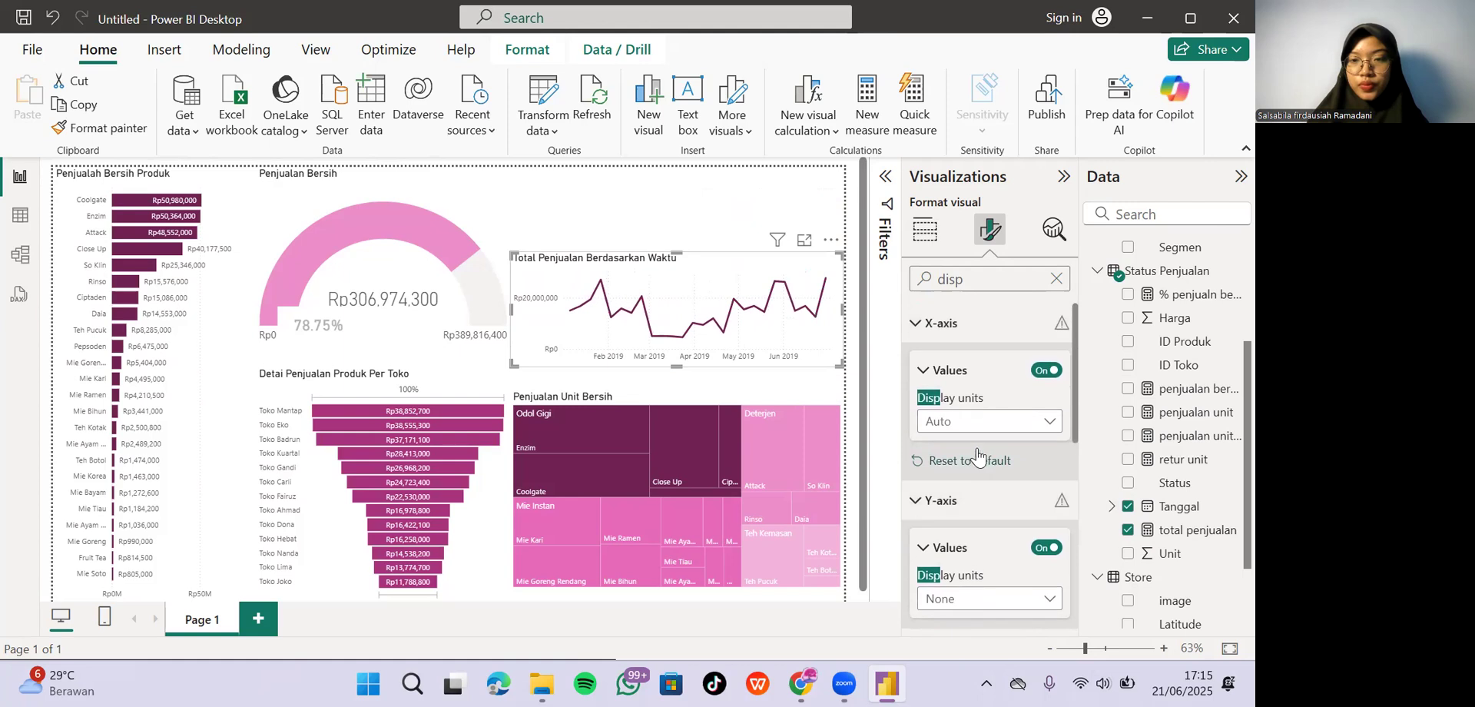
pyautogui.click(980, 422)
pyautogui.click(967, 471)
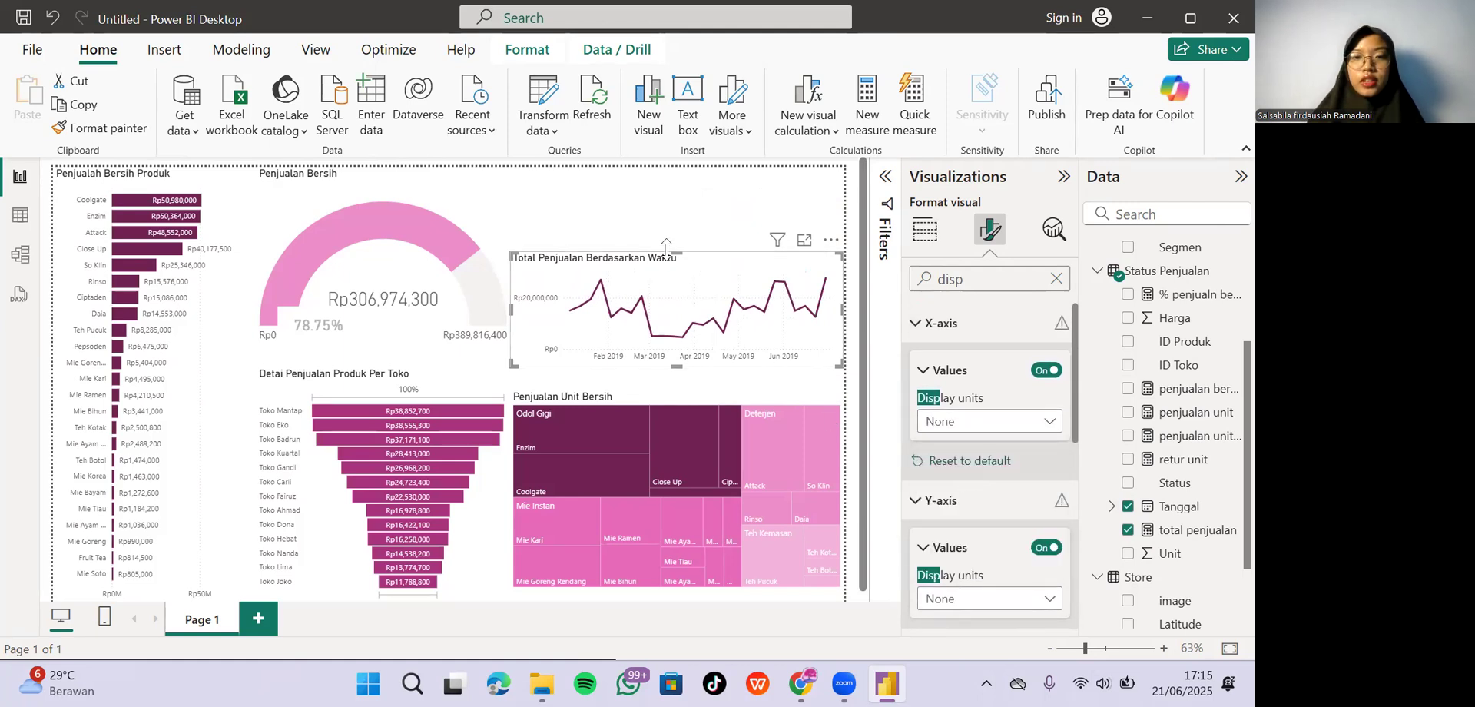
# Make the line chart slightly taller by extending its upper edge, keeping free space above it, and deselect it.
pyautogui.moveTo(679, 247)
pyautogui.mouseDown()
pyautogui.moveTo(680, 177)
pyautogui.moveTo(677, 229)
pyautogui.mouseUp()
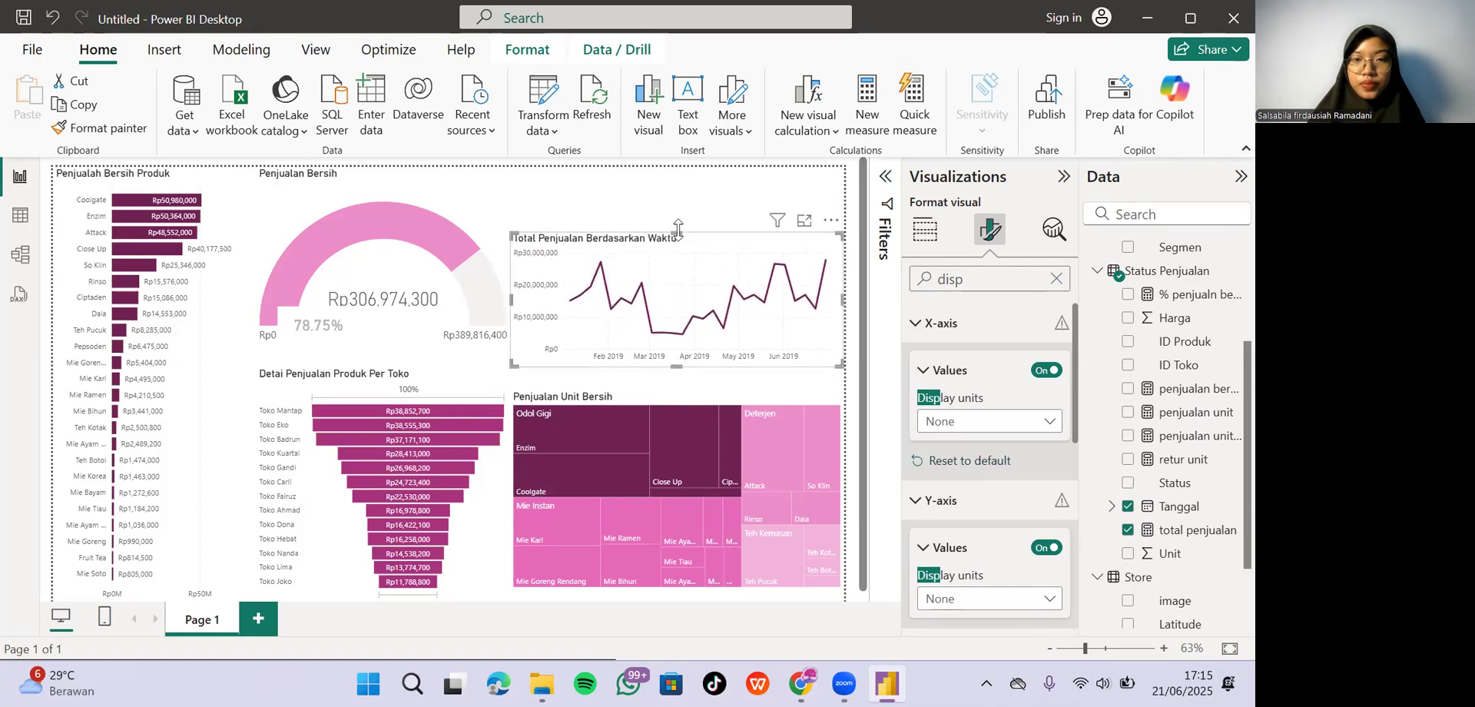
pyautogui.click(601, 195)
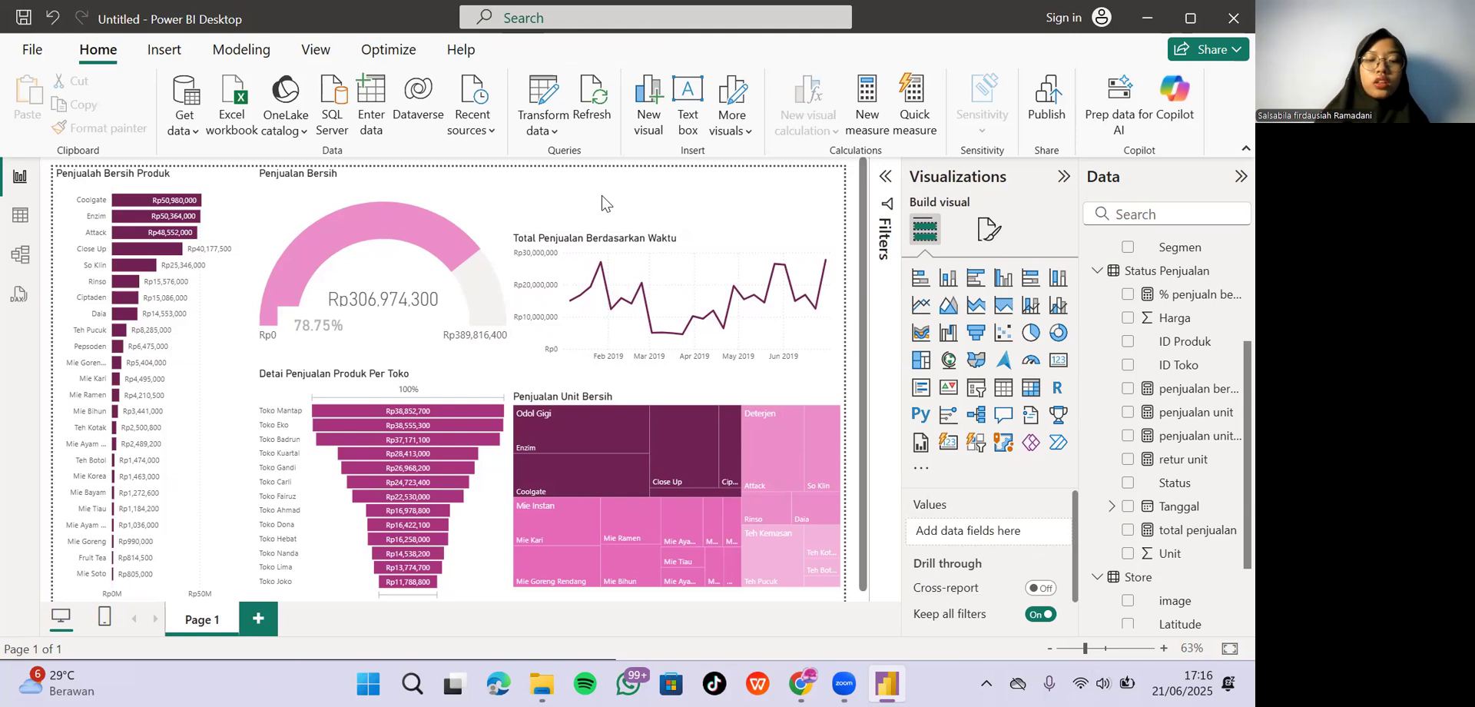
# Add a card visual over the area above the line chart and fill it with the total penjualan measure.
pyautogui.click(1058, 361)
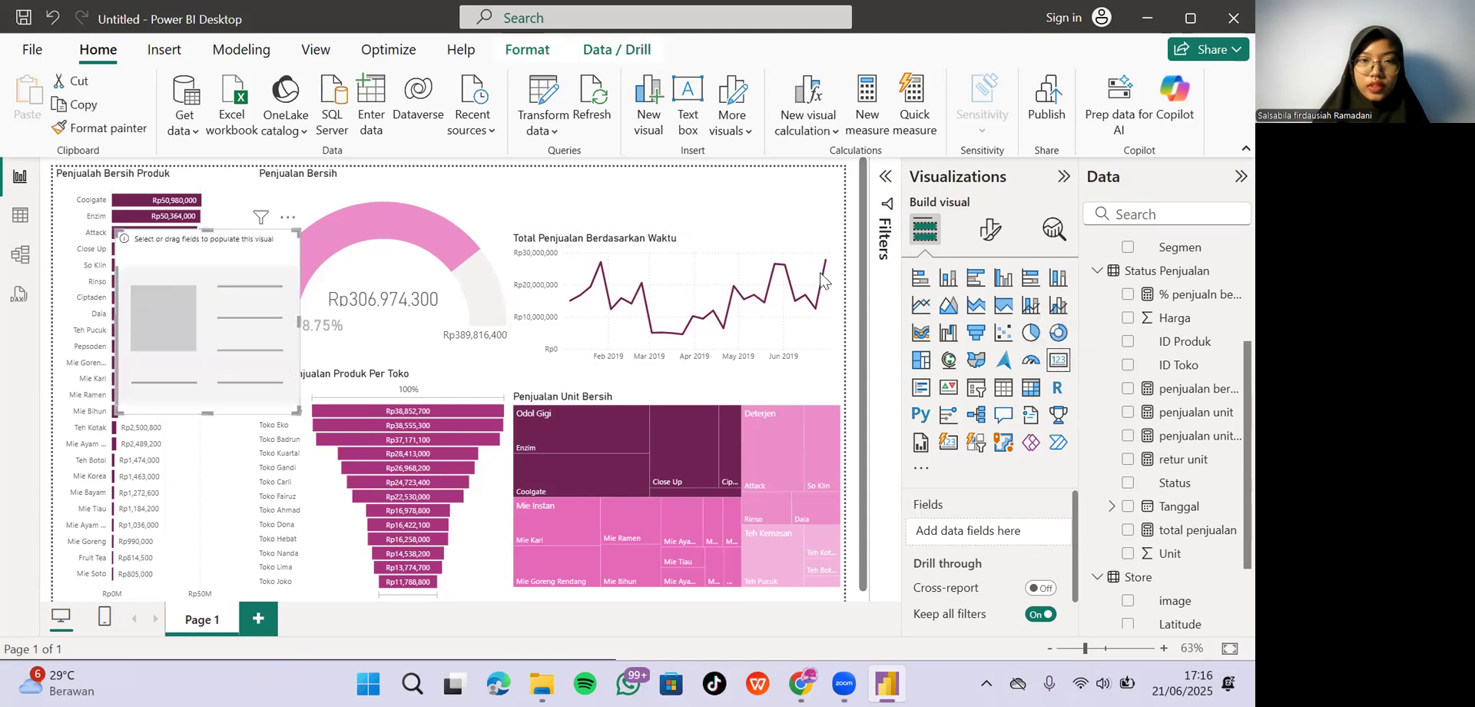
pyautogui.moveTo(292, 308); pyautogui.dragTo(767, 252)
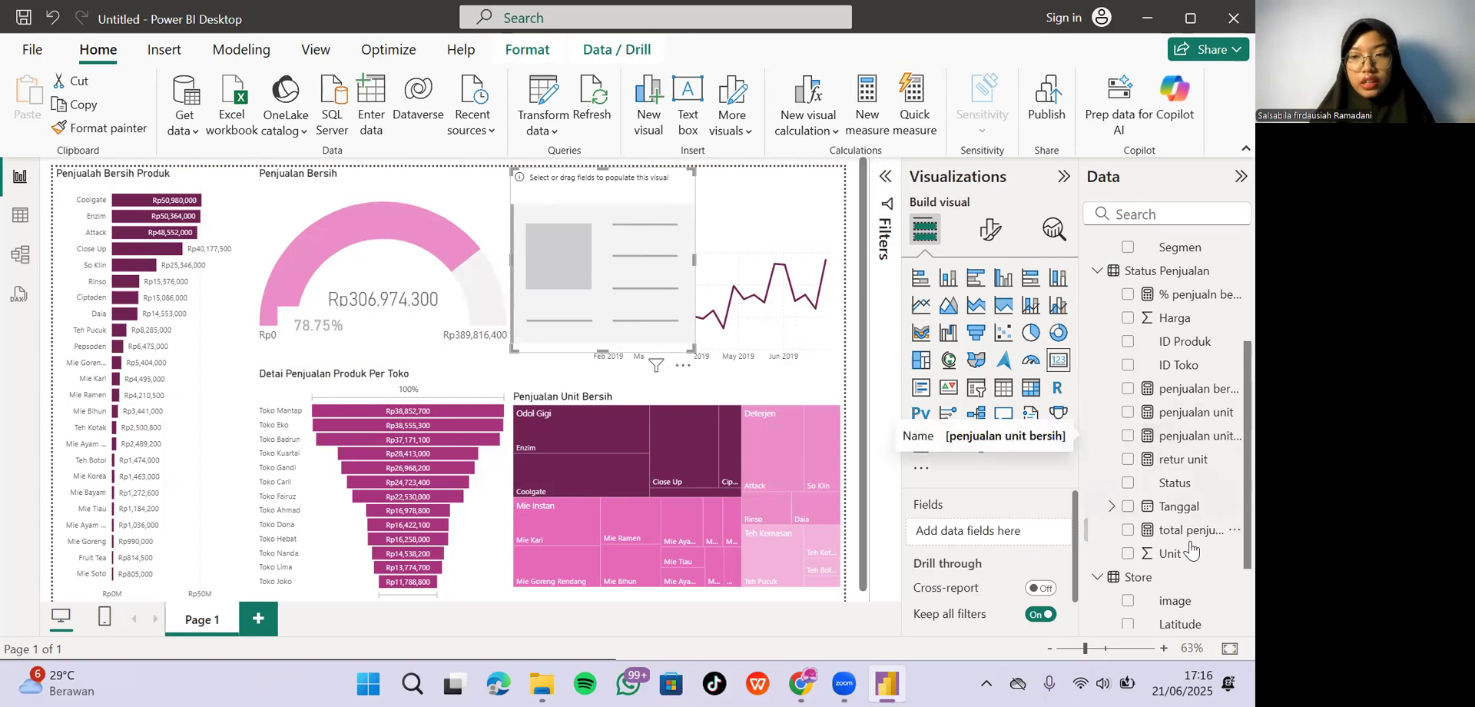
pyautogui.moveTo(1190, 530); pyautogui.dragTo(1011, 536)
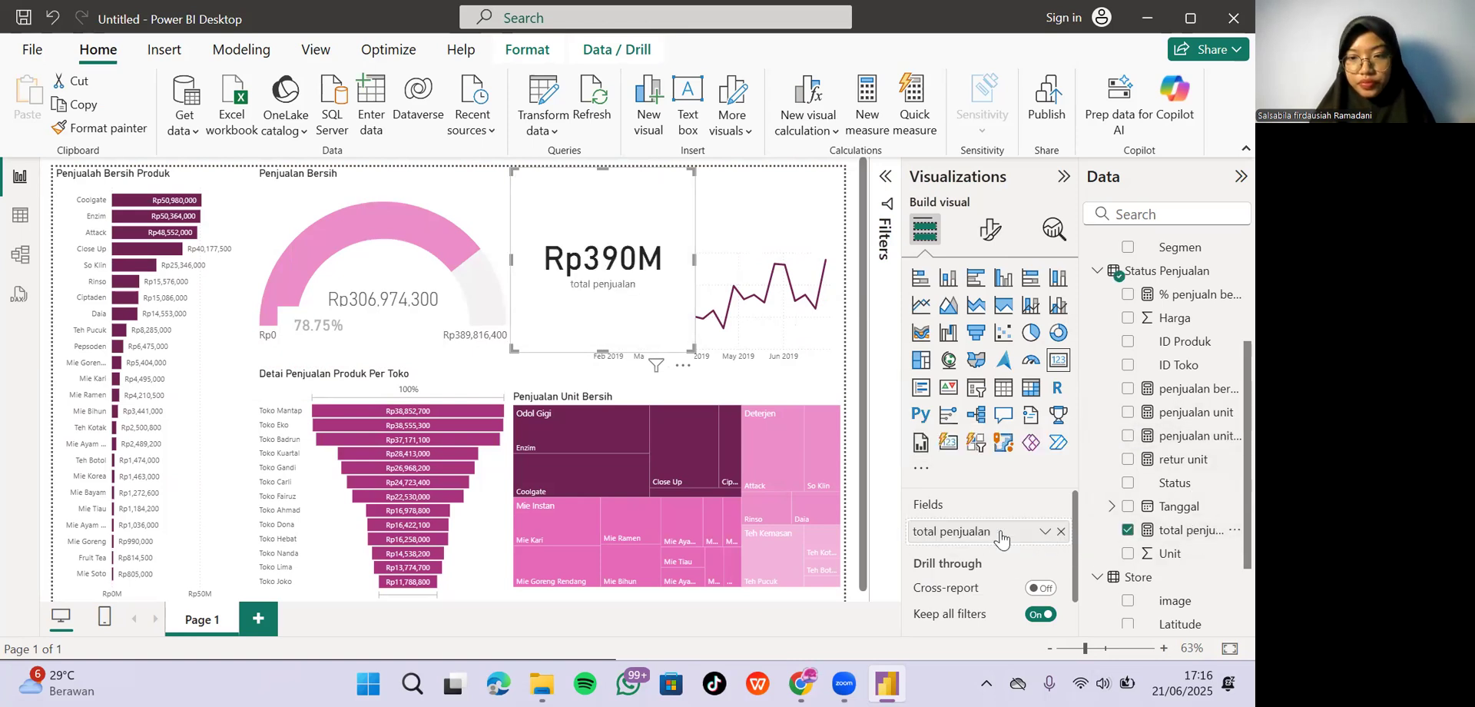
# Try turning the total penjualan card's category label off and back on.
pyautogui.click(990, 229)
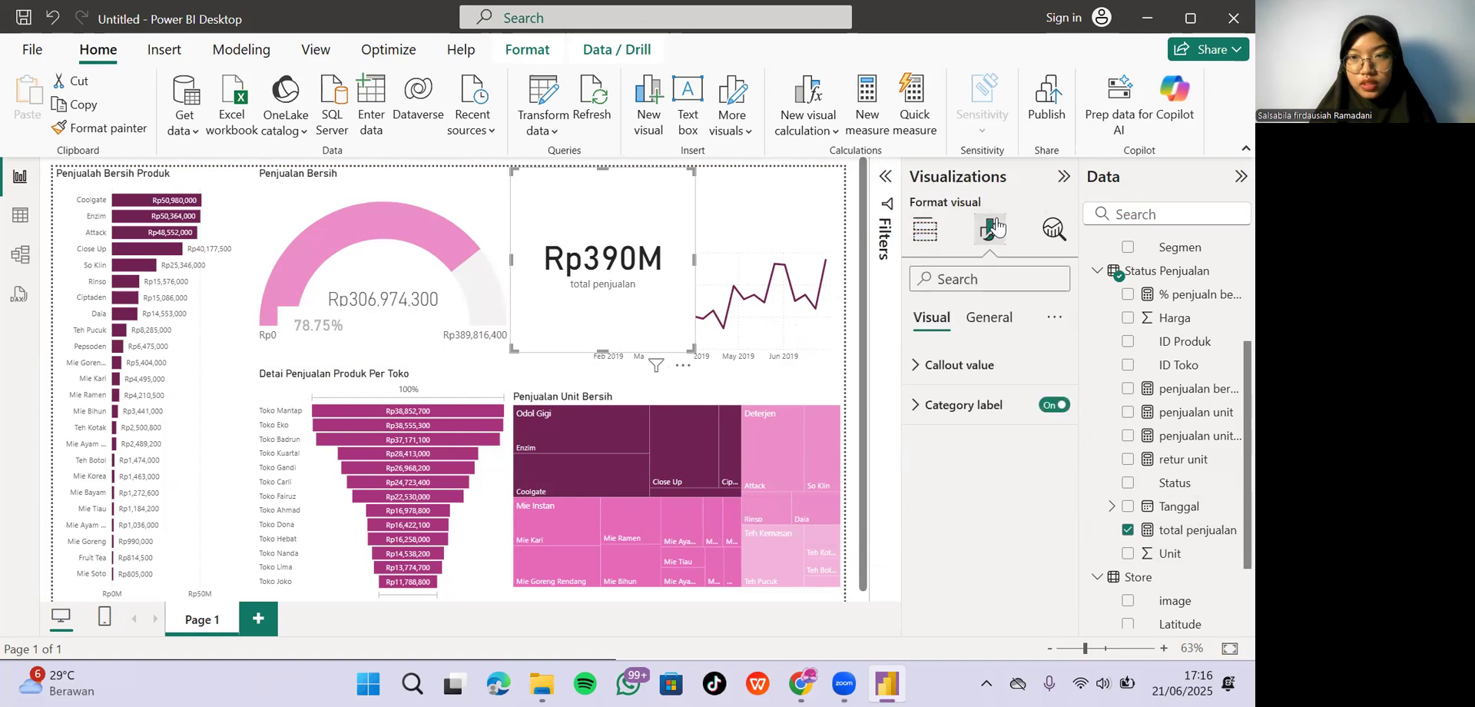
pyautogui.click(1053, 407)
pyautogui.click(1046, 413)
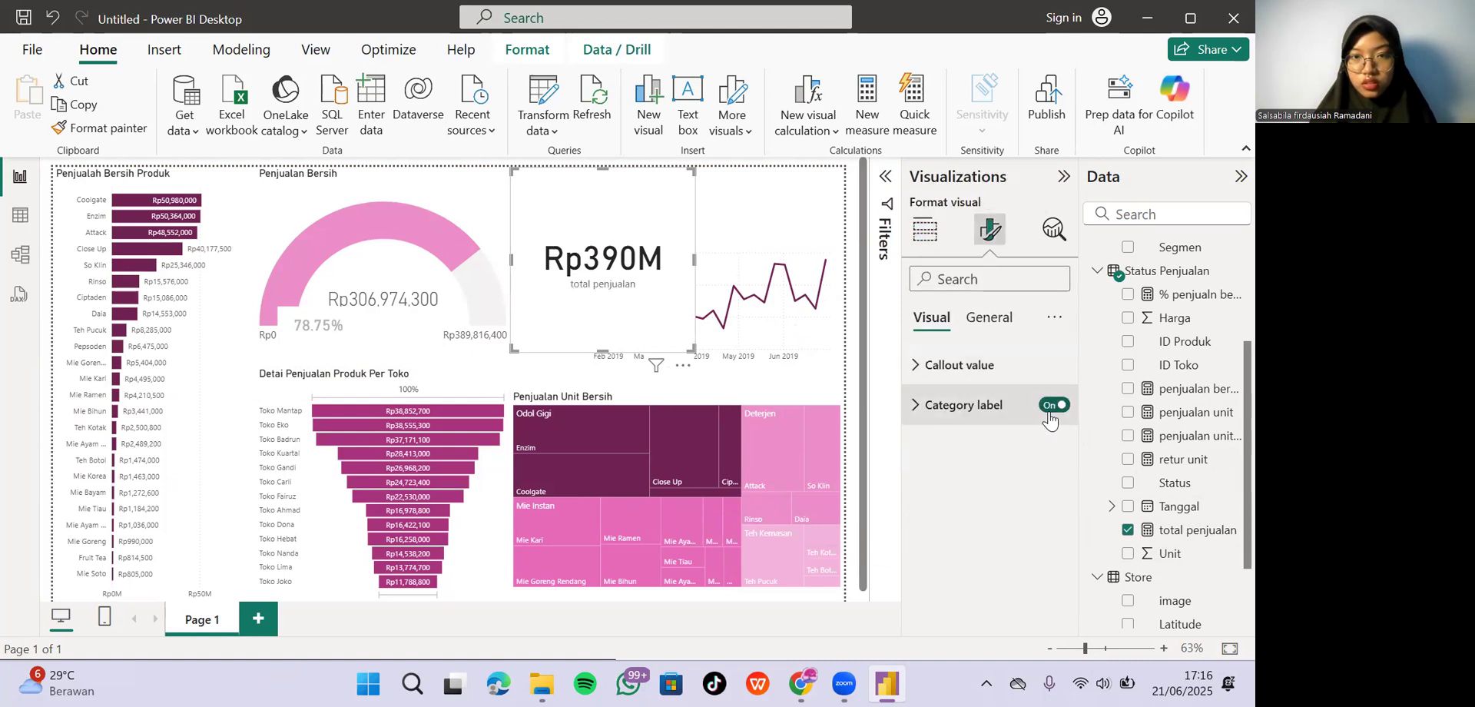
pyautogui.click(918, 406)
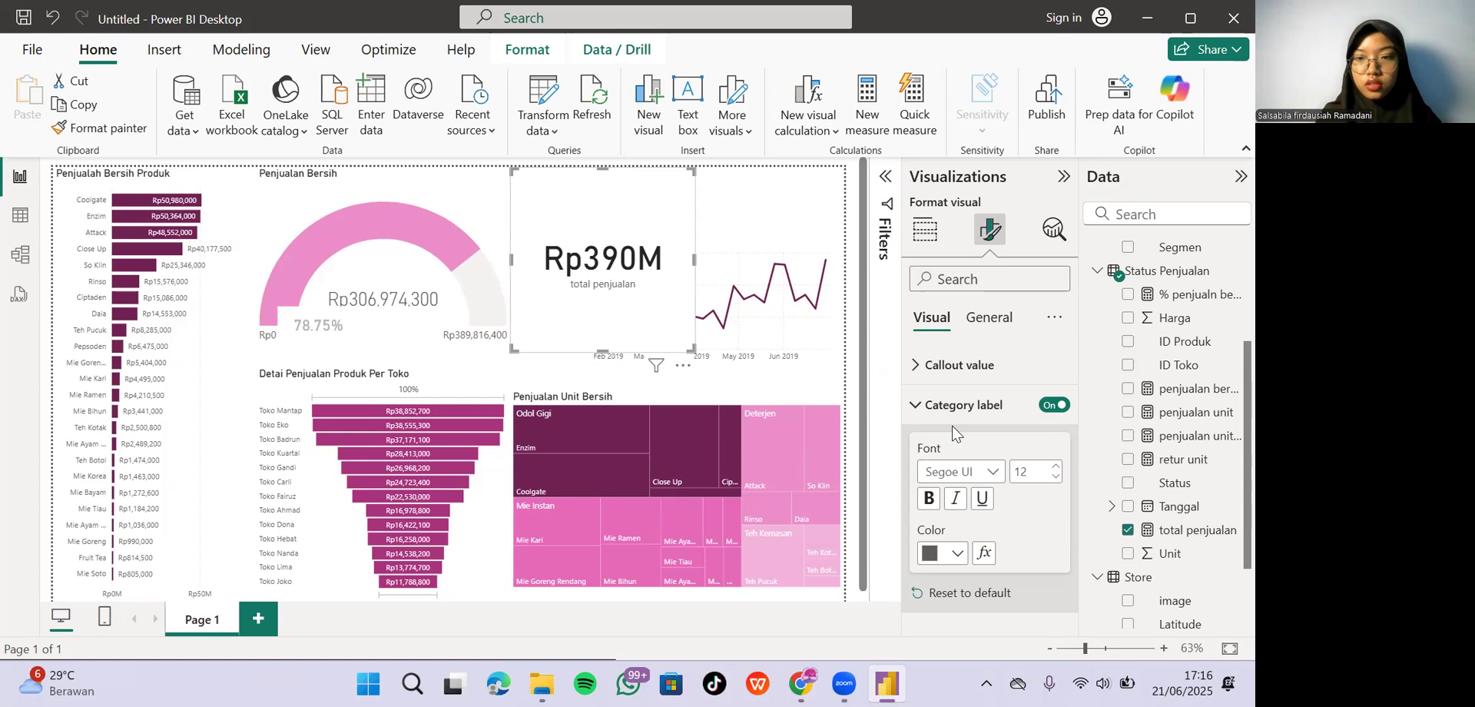
pyautogui.click(986, 317)
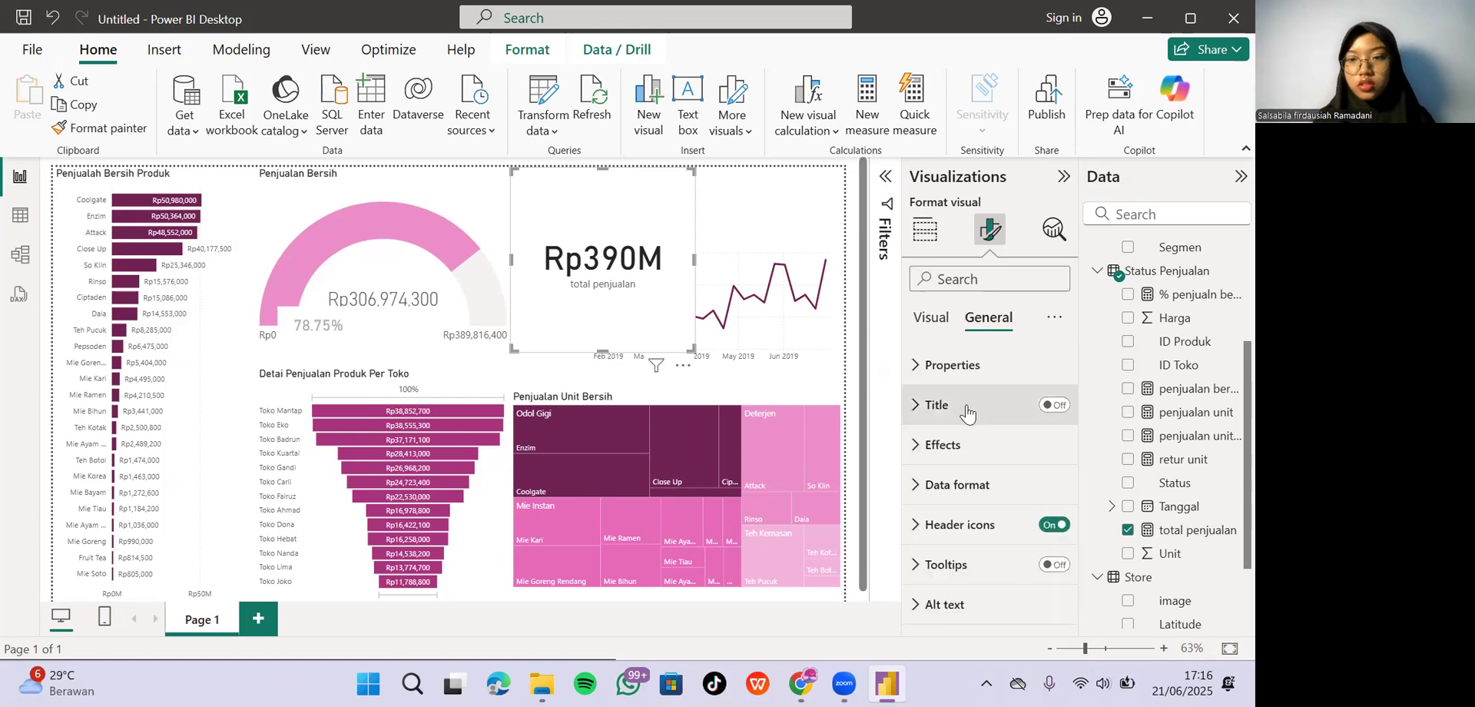
pyautogui.click(916, 407)
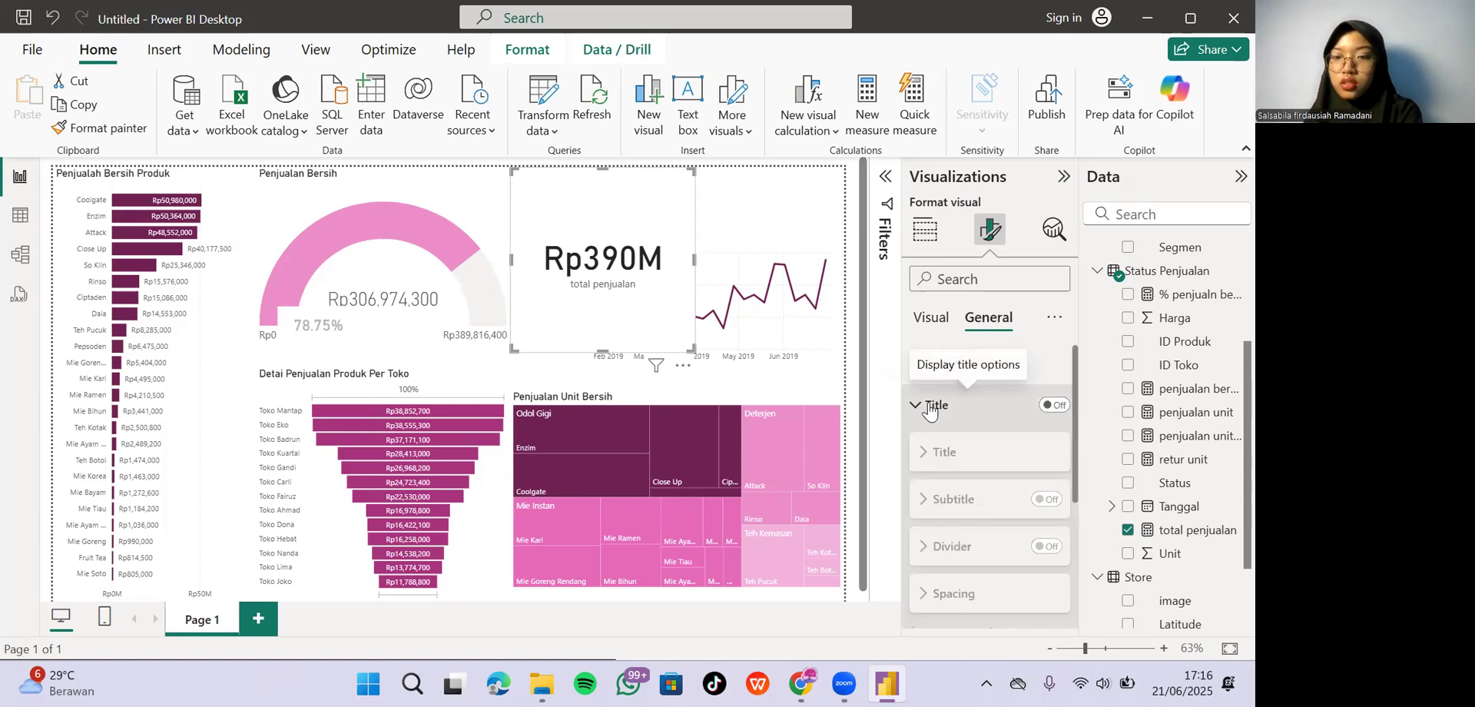
pyautogui.click(925, 407)
pyautogui.click(924, 407)
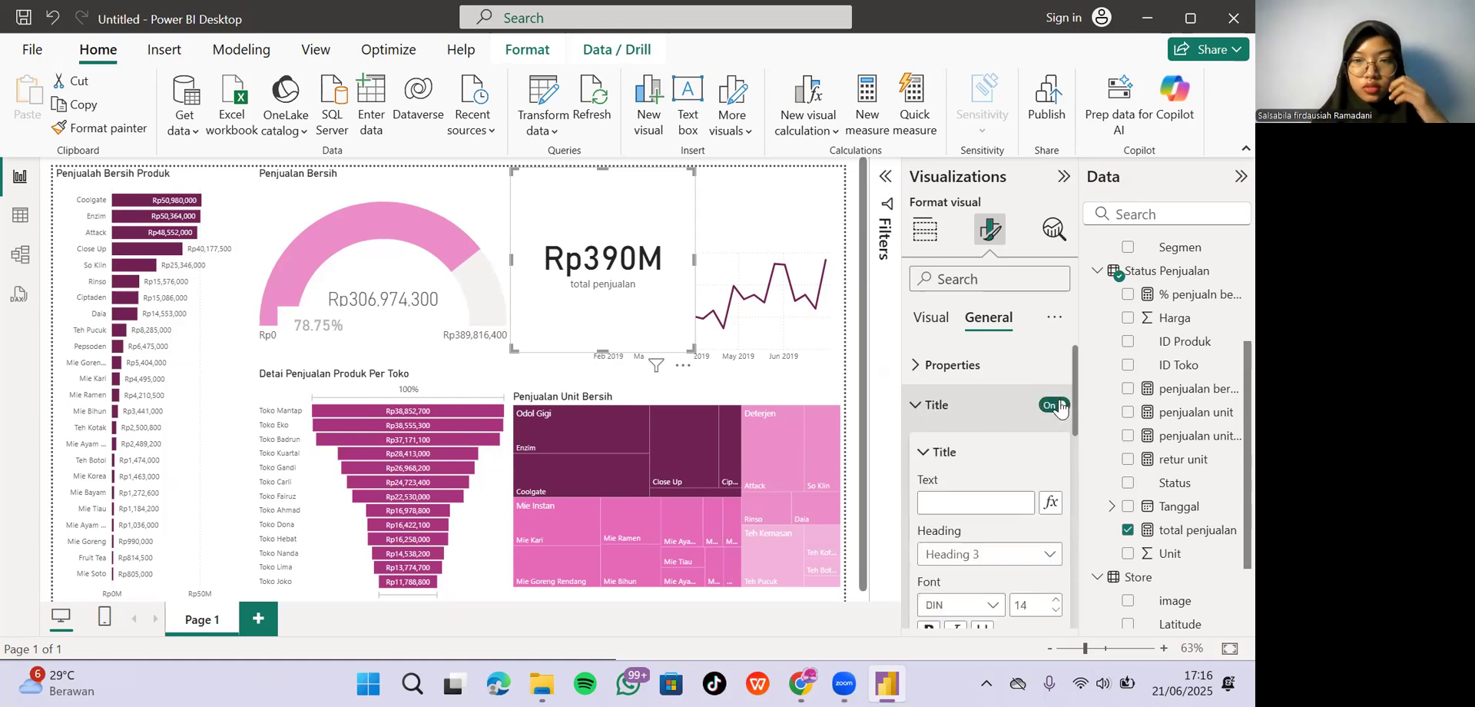
pyautogui.click(960, 502)
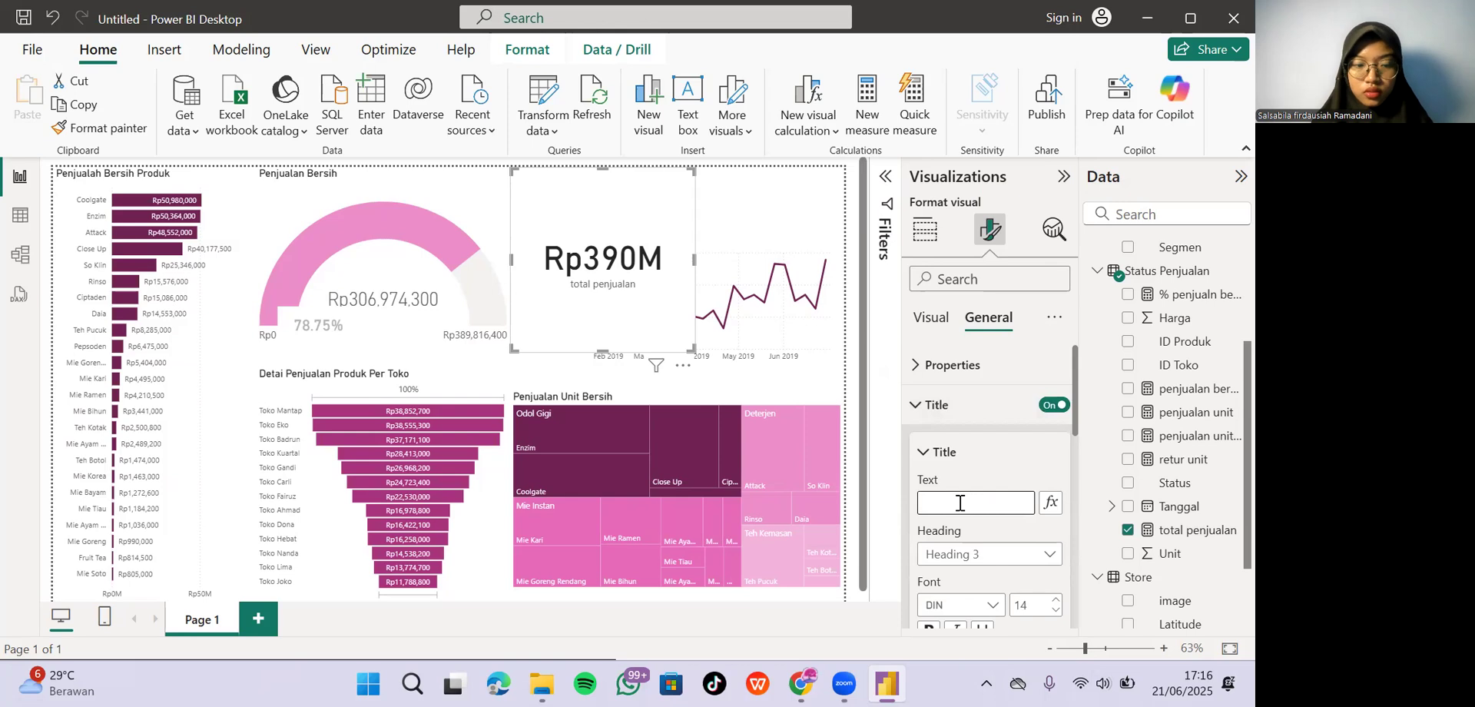
pyautogui.write('Total')
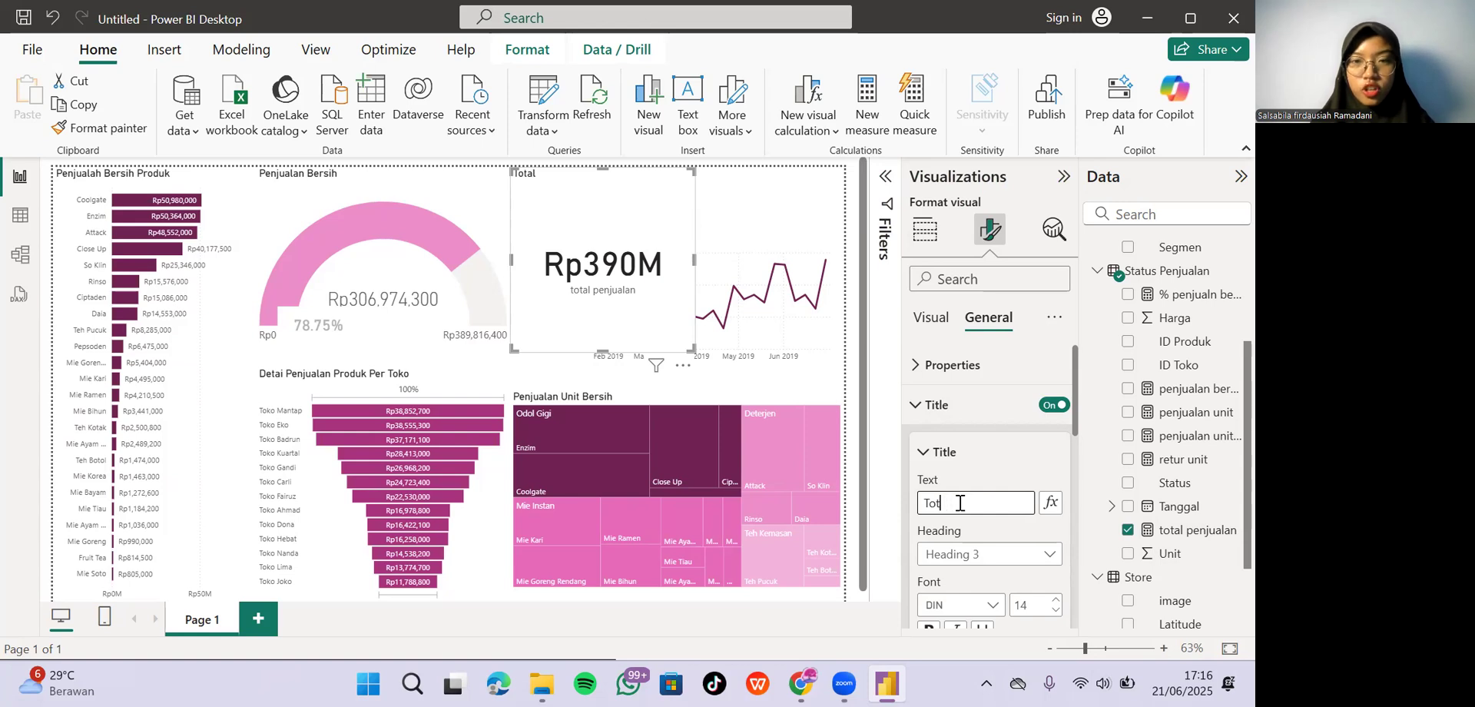
pyautogui.click(1054, 404)
# Turn off the total penjualan card's category label and give the card the title "Total Penjualan".
pyautogui.click(930, 317)
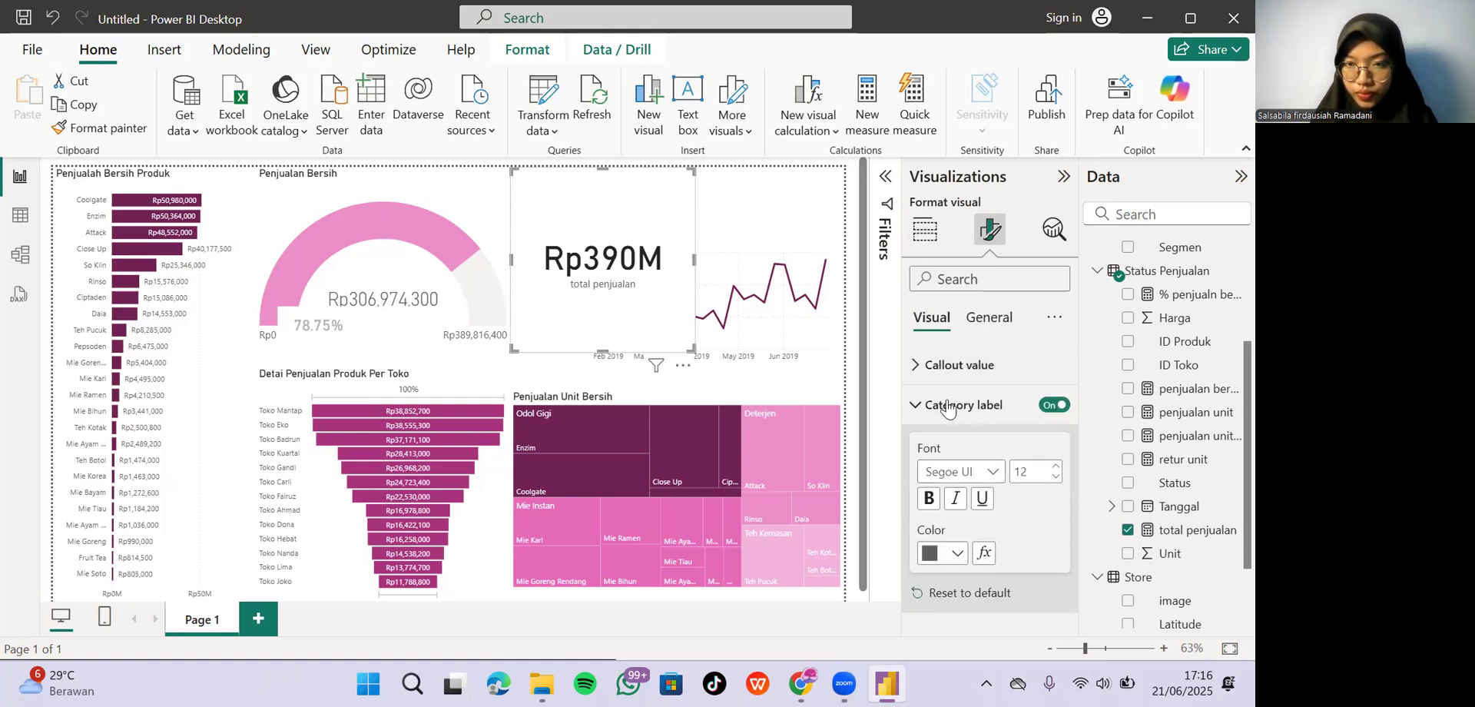
pyautogui.click(1055, 405)
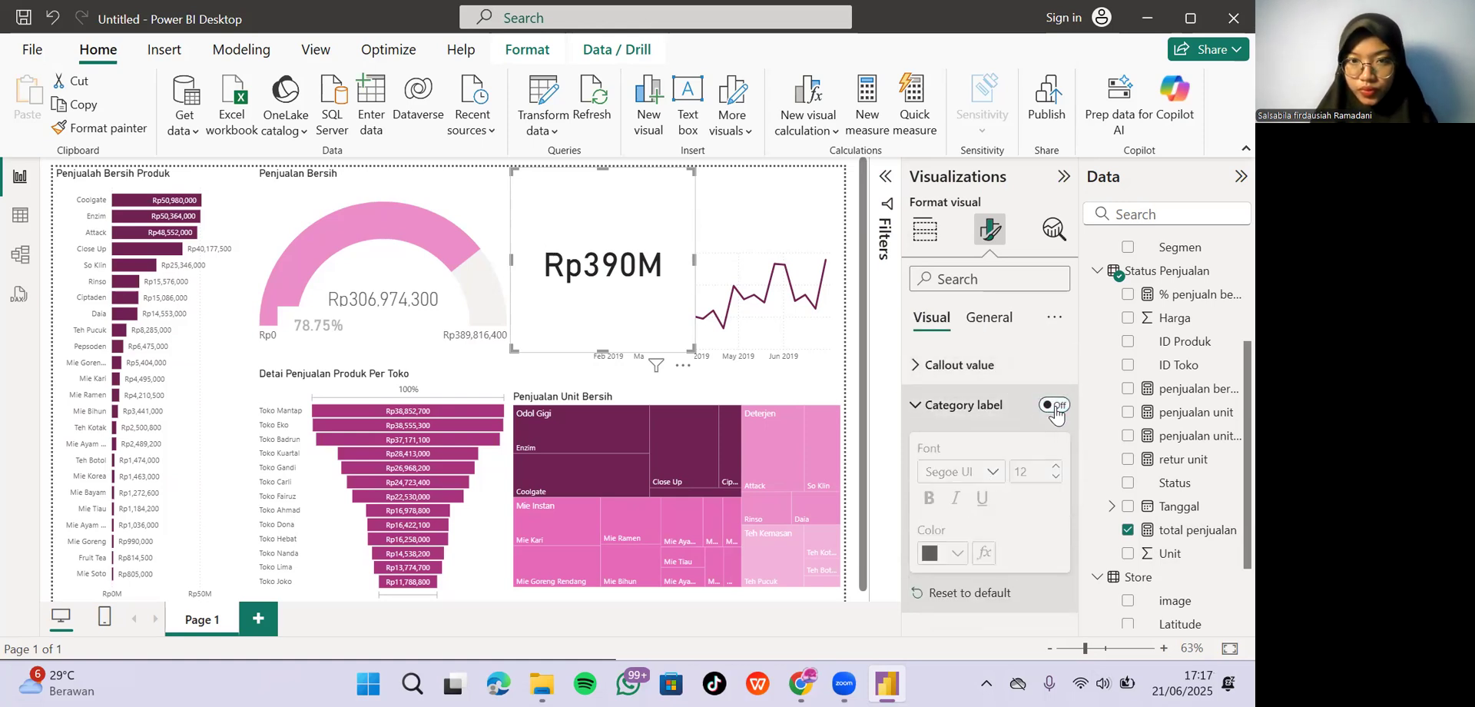
pyautogui.click(998, 321)
pyautogui.click(996, 421)
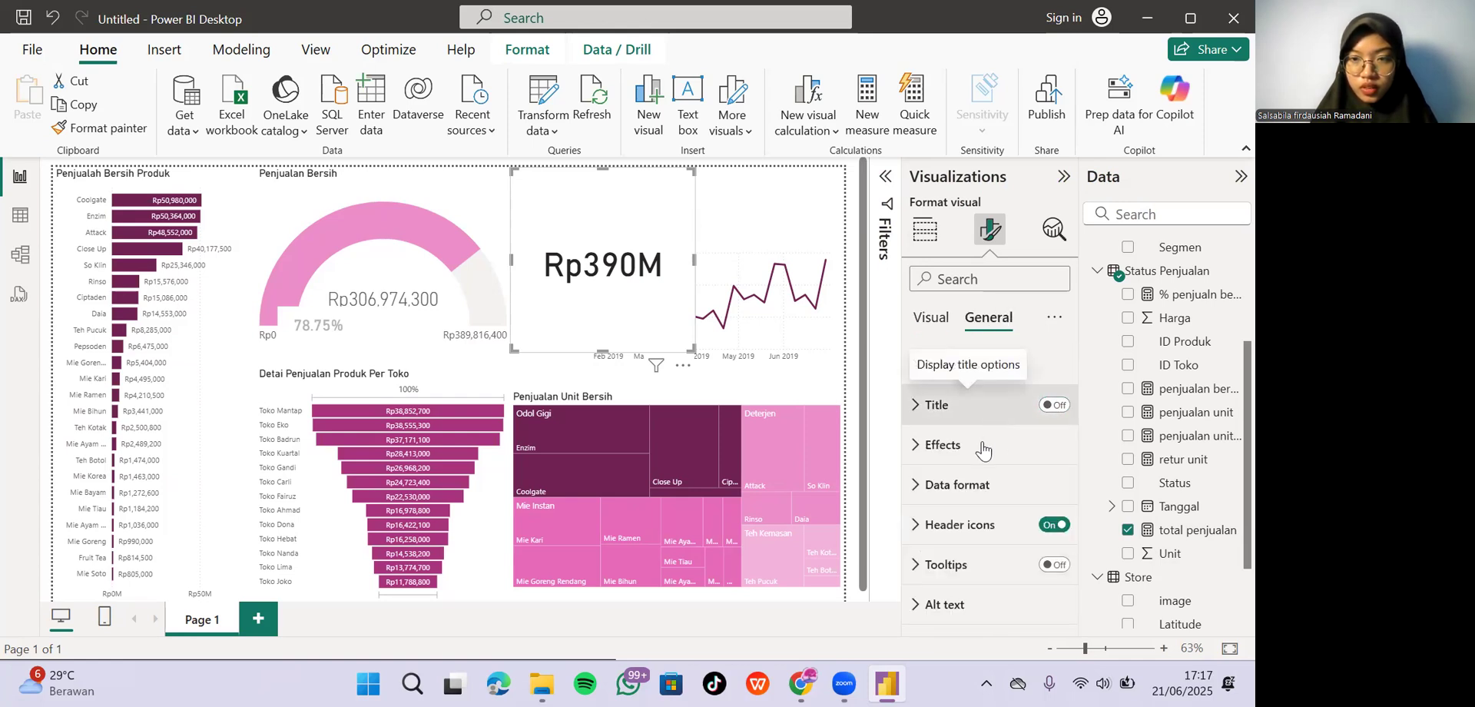
pyautogui.click(1048, 406)
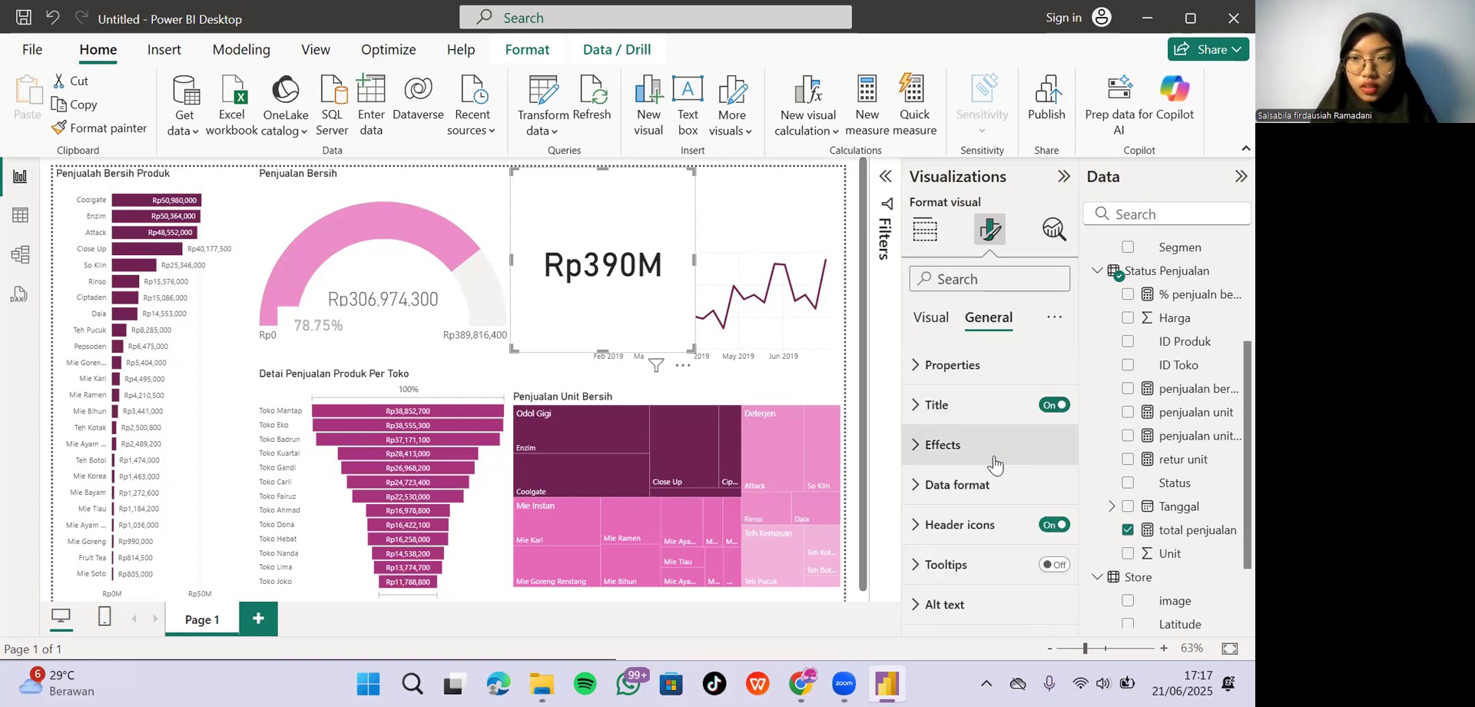
pyautogui.click(953, 405)
pyautogui.click(965, 507)
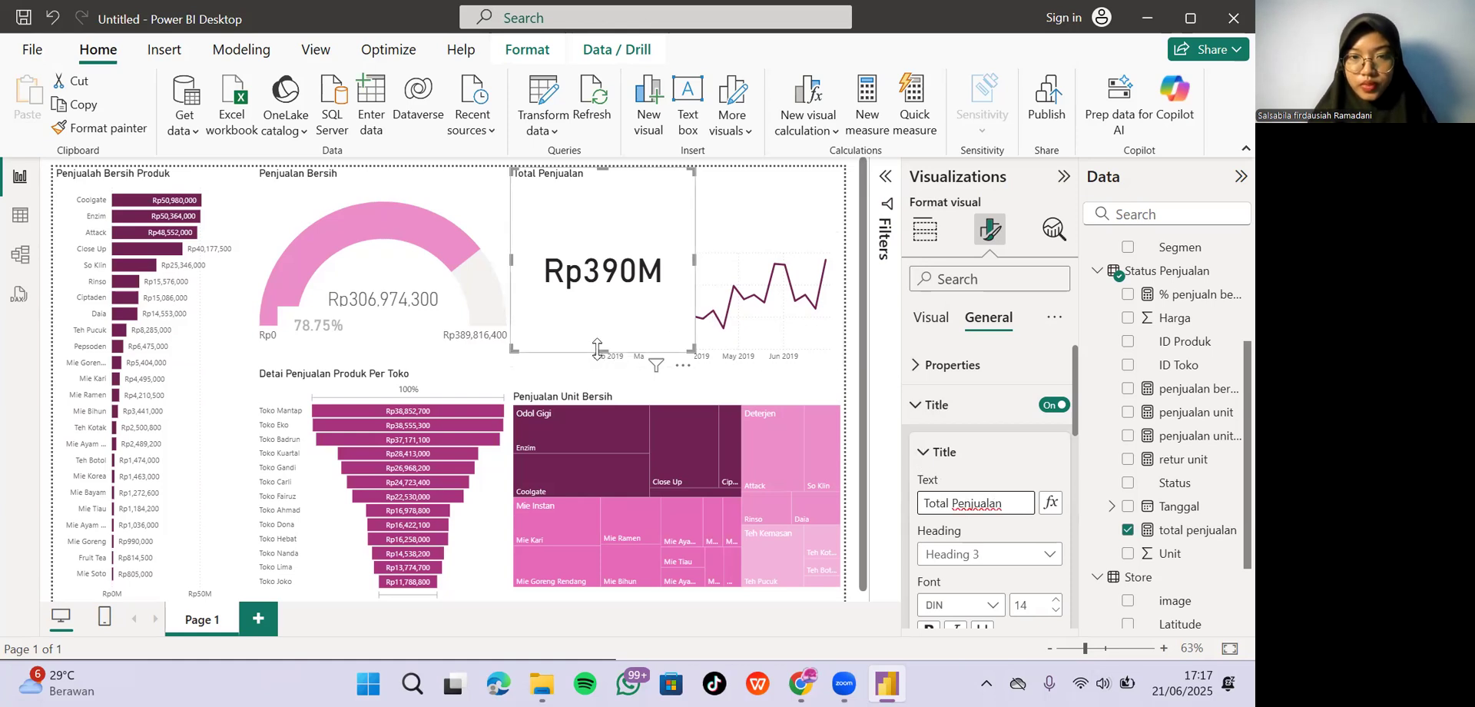
# Shrink the Total Penjualan card so it ends above the line chart and is about half the chart's width or less.
pyautogui.moveTo(602, 351); pyautogui.dragTo(618, 232)
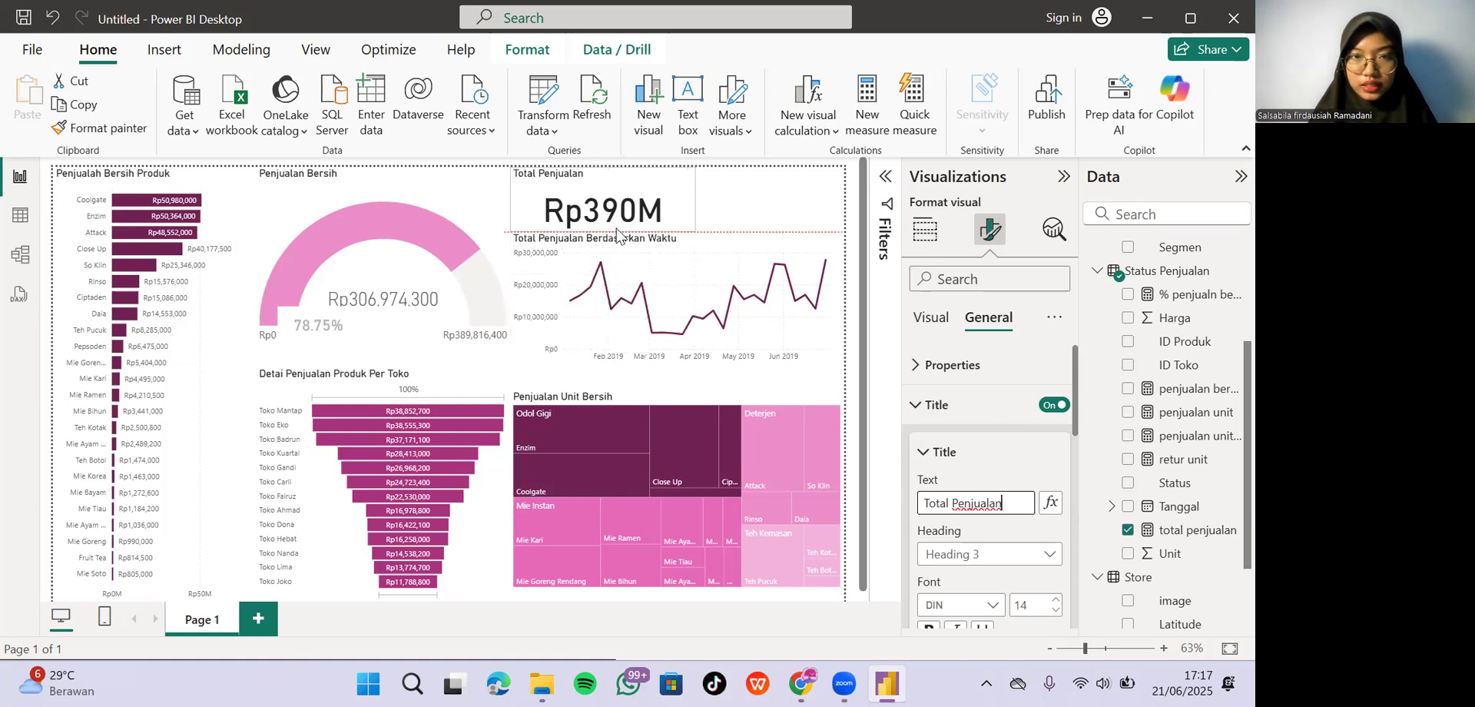
pyautogui.moveTo(695, 199); pyautogui.dragTo(633, 200)
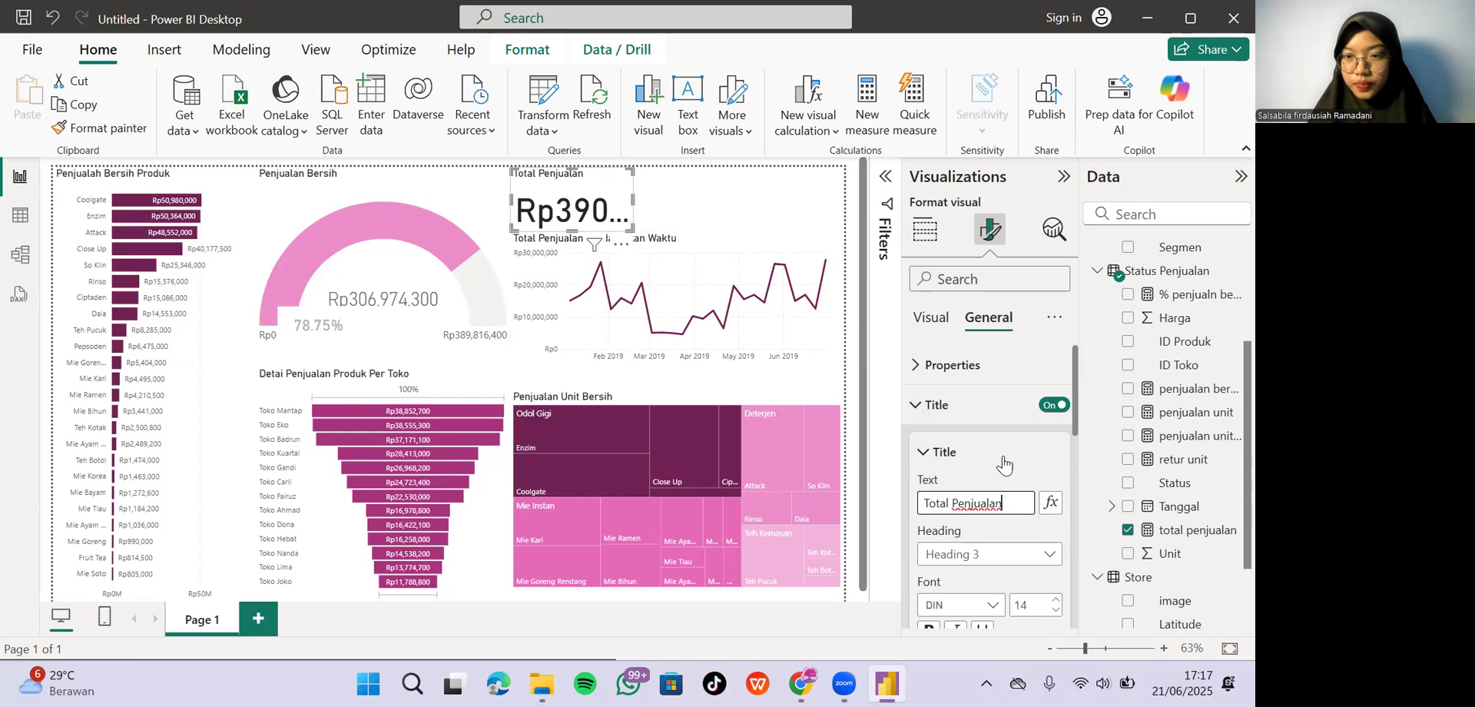
# Format the card's callout value with font size 21, display units None and a dark pink color.
pyautogui.scroll(-2, 999, 461)
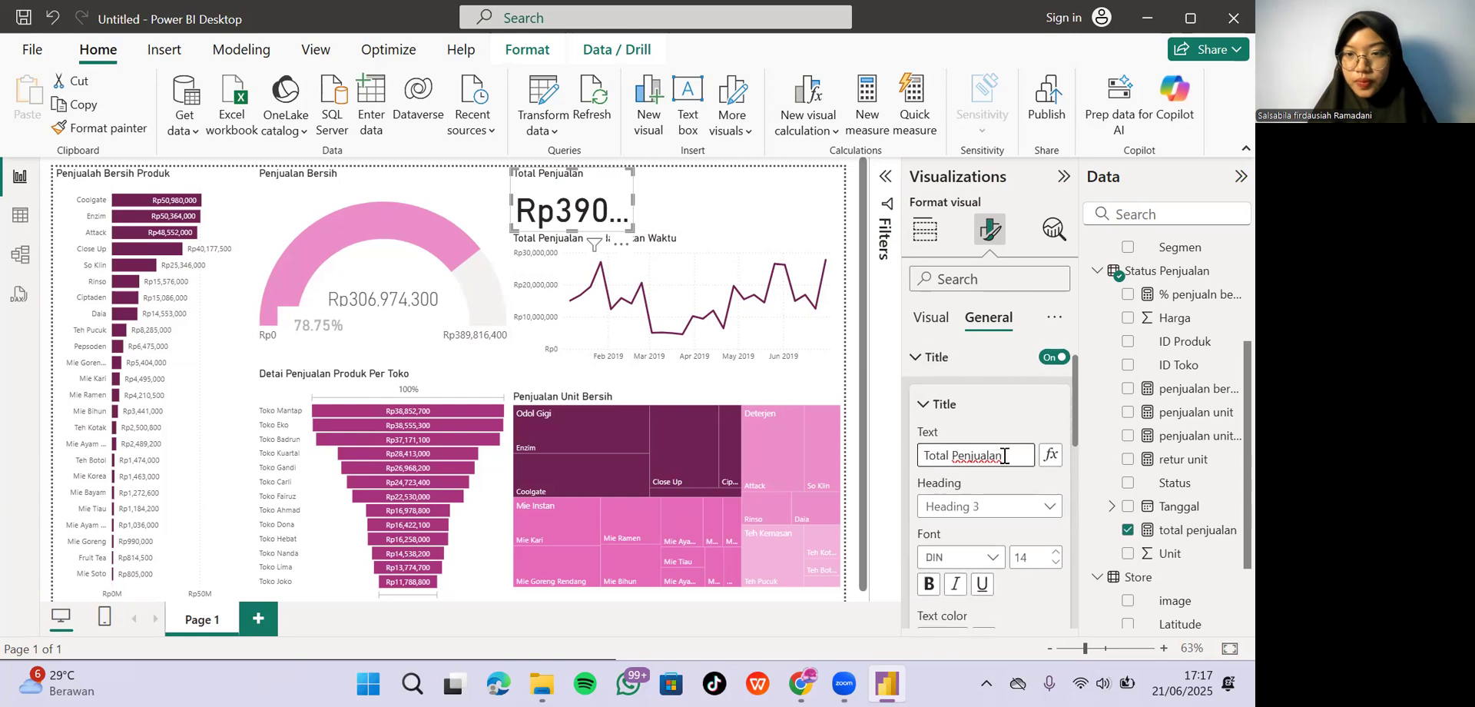
pyautogui.click(935, 319)
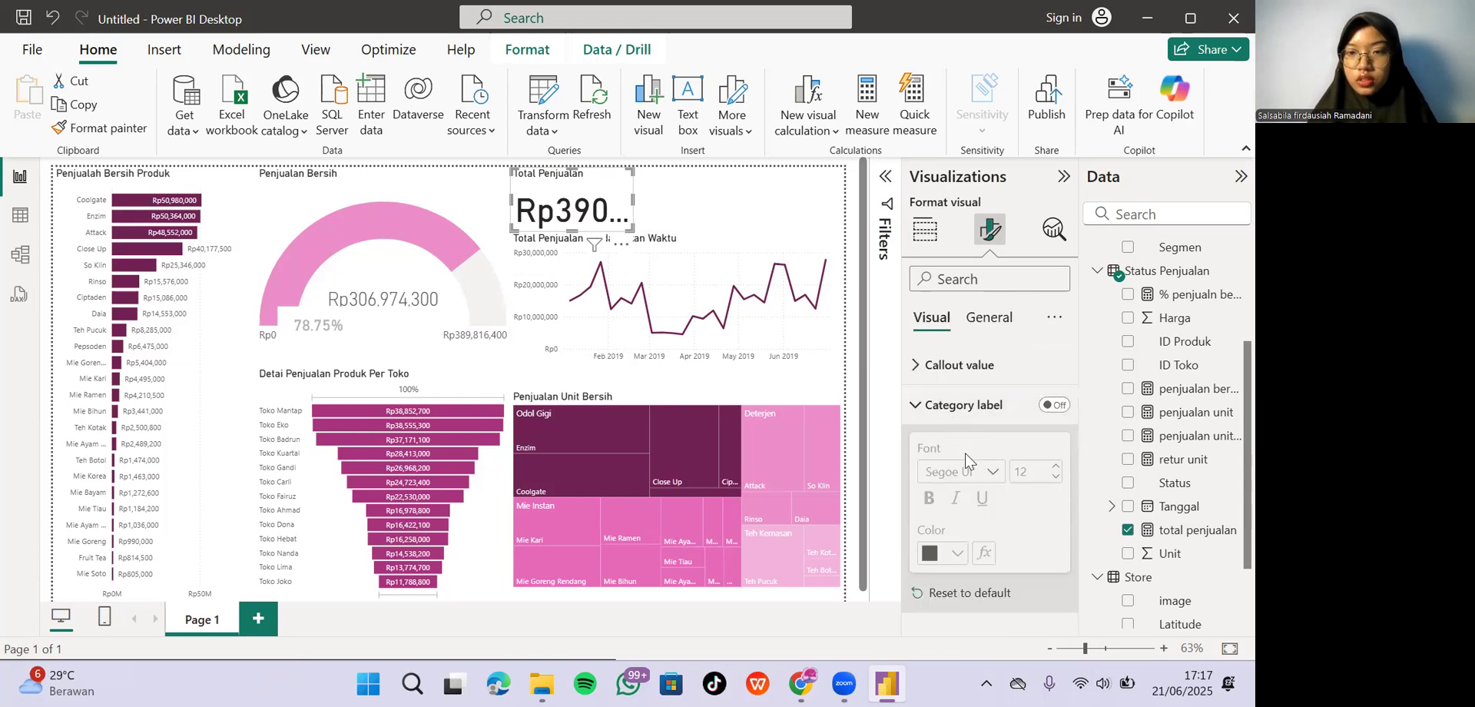
pyautogui.click(920, 367)
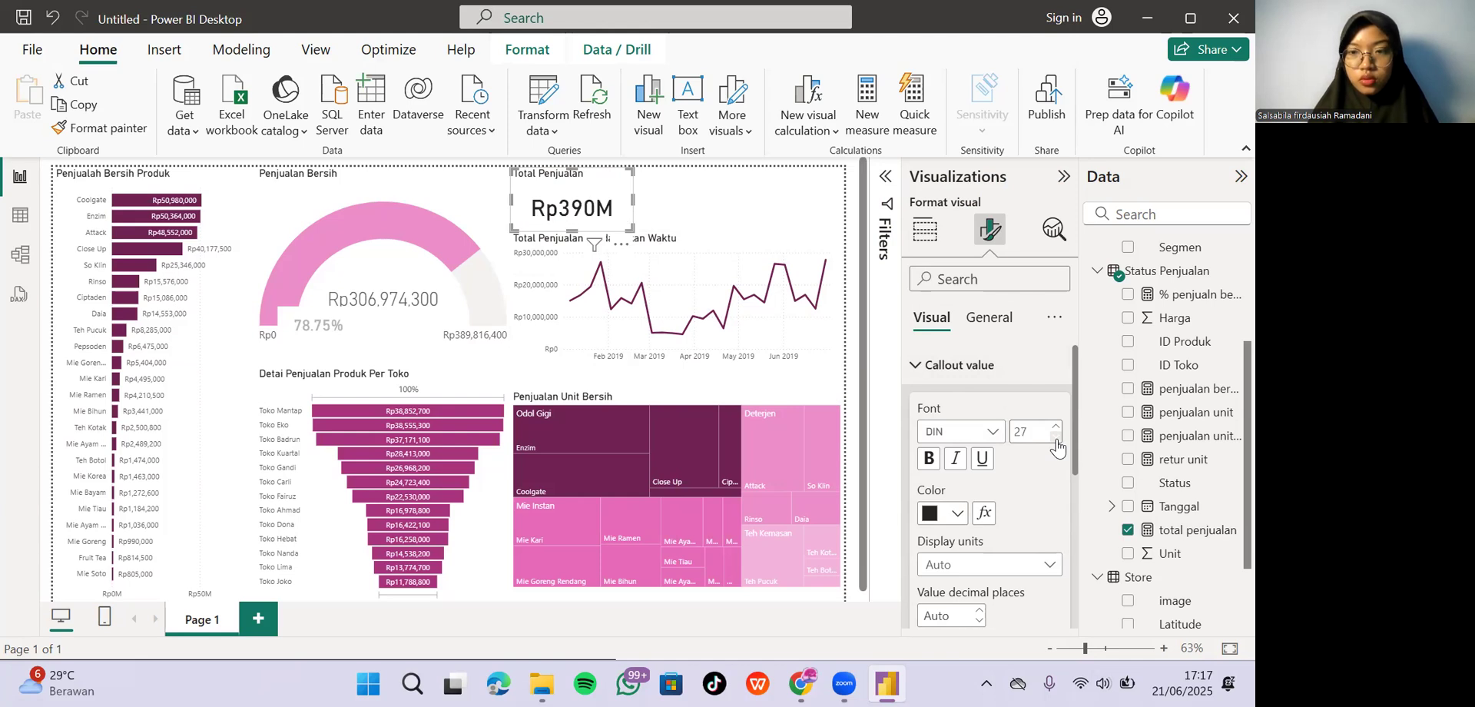
pyautogui.click(984, 567)
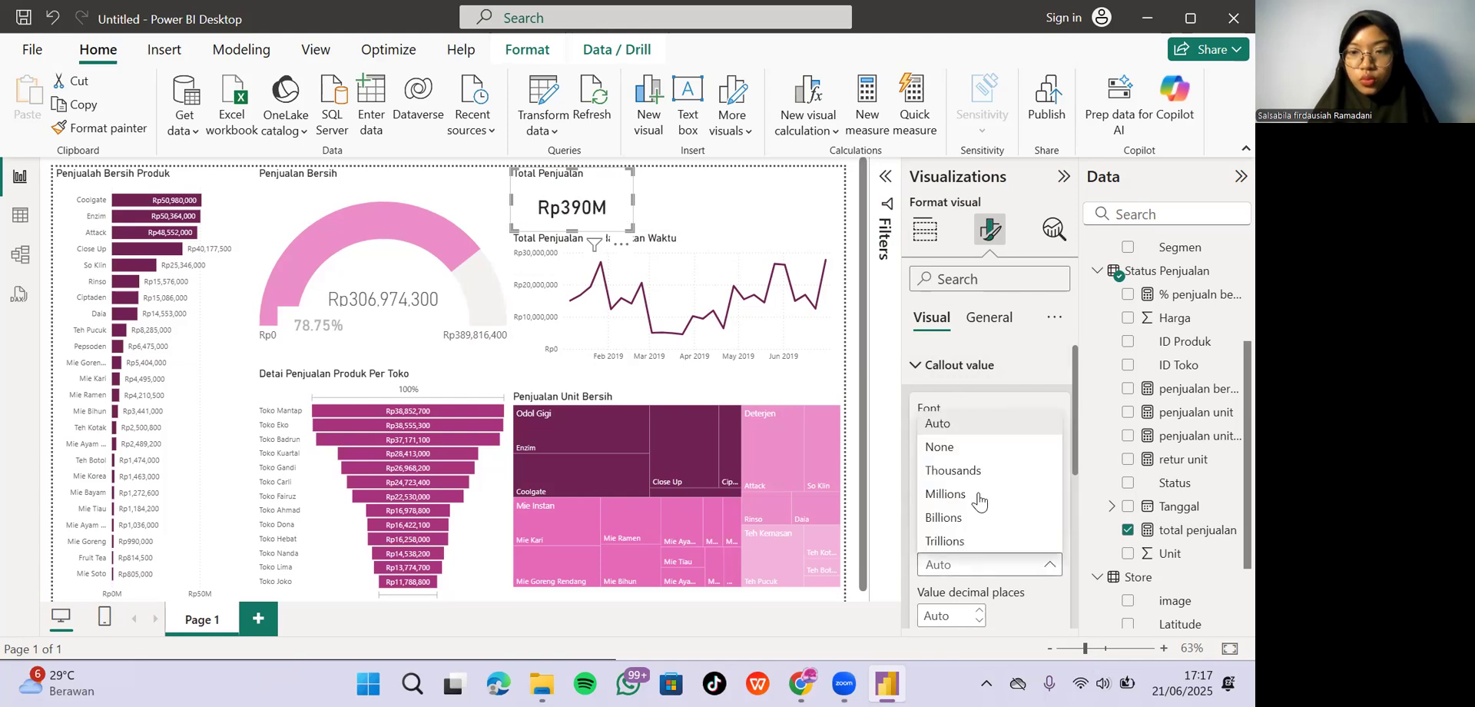
pyautogui.click(973, 453)
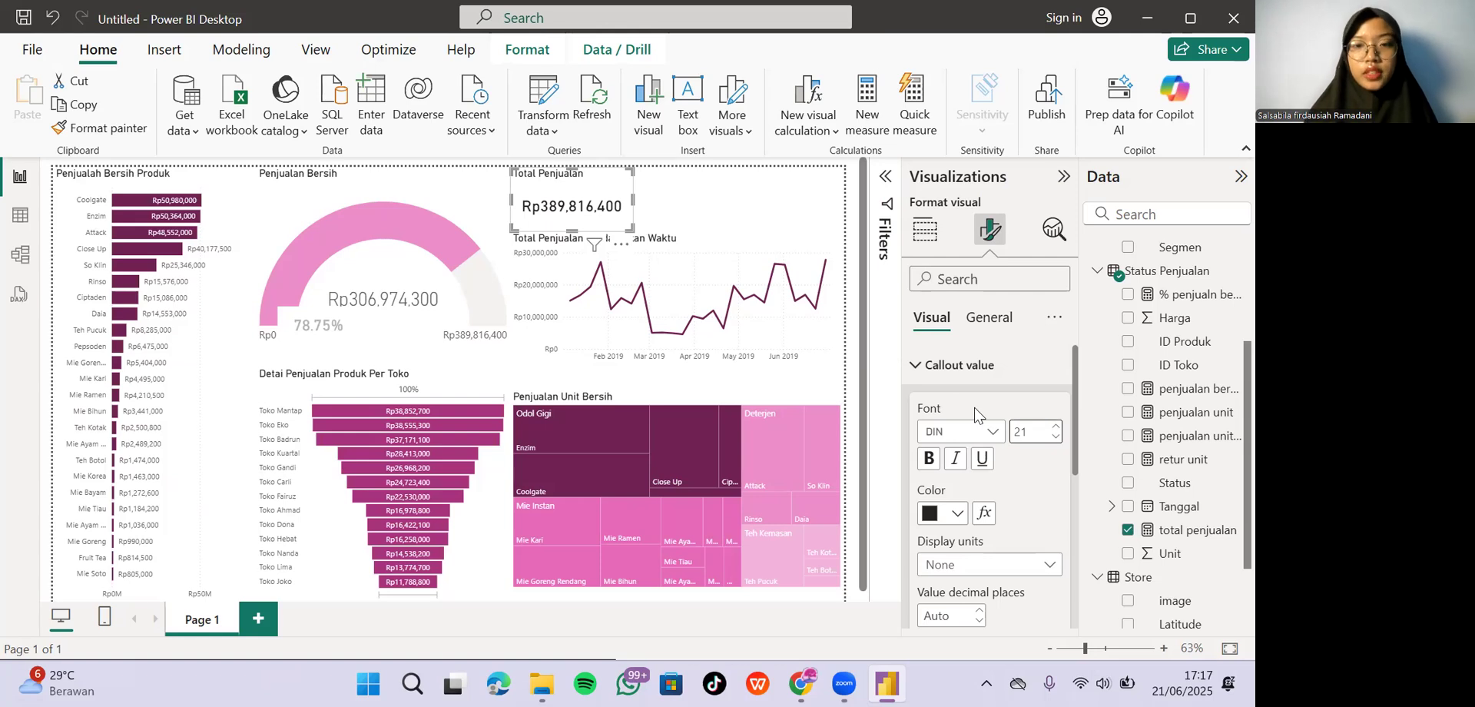
pyautogui.click(956, 513)
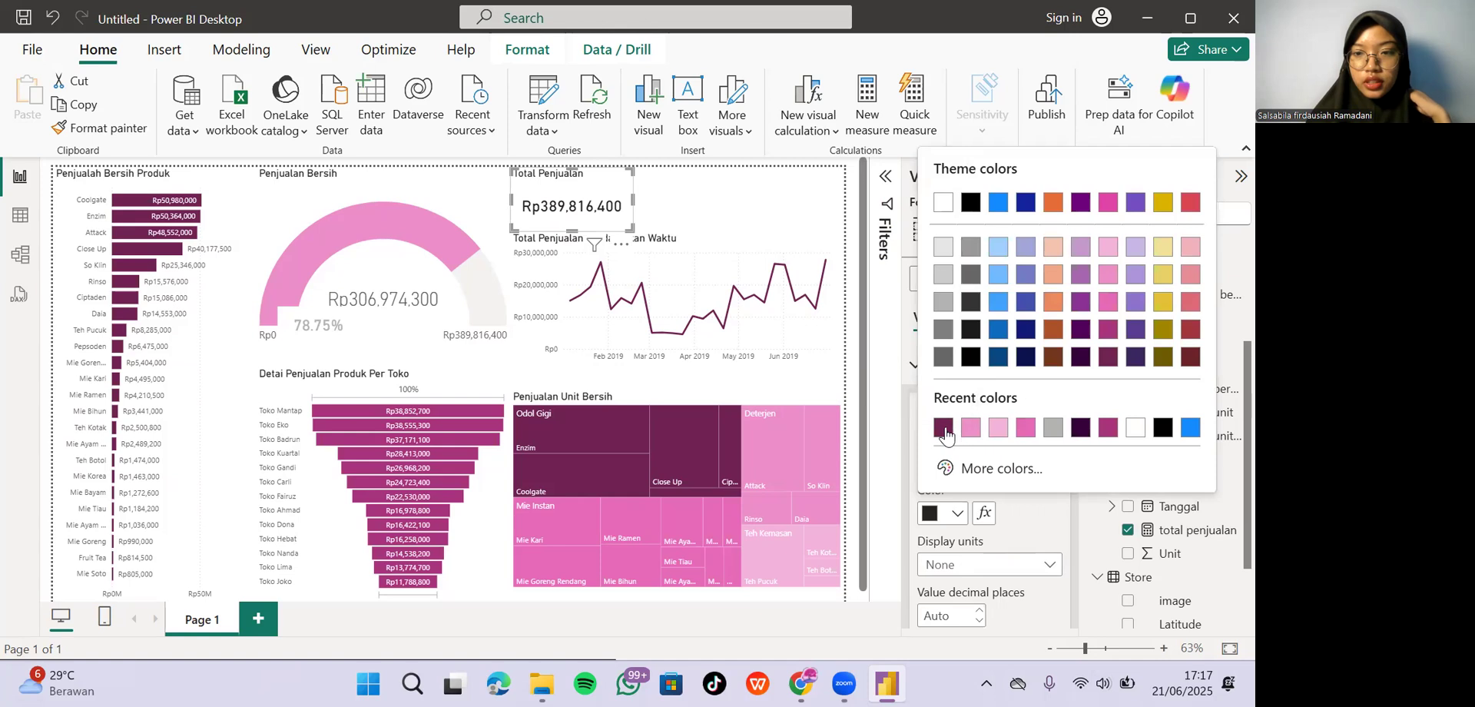
pyautogui.click(1107, 329)
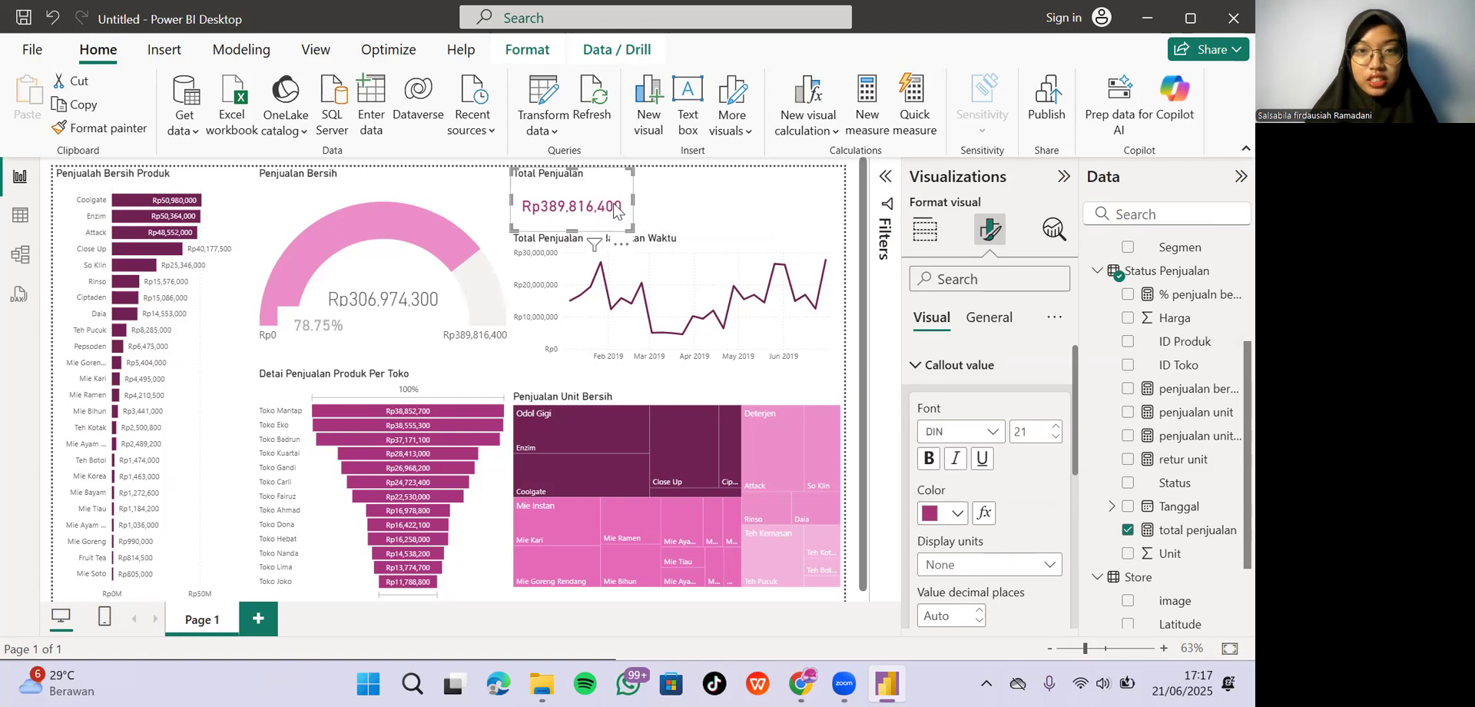
# Duplicate the Total Penjualan card twice and line the copies up beside the original above the line chart.
pyautogui.click(689, 214)
pyautogui.click(609, 213)
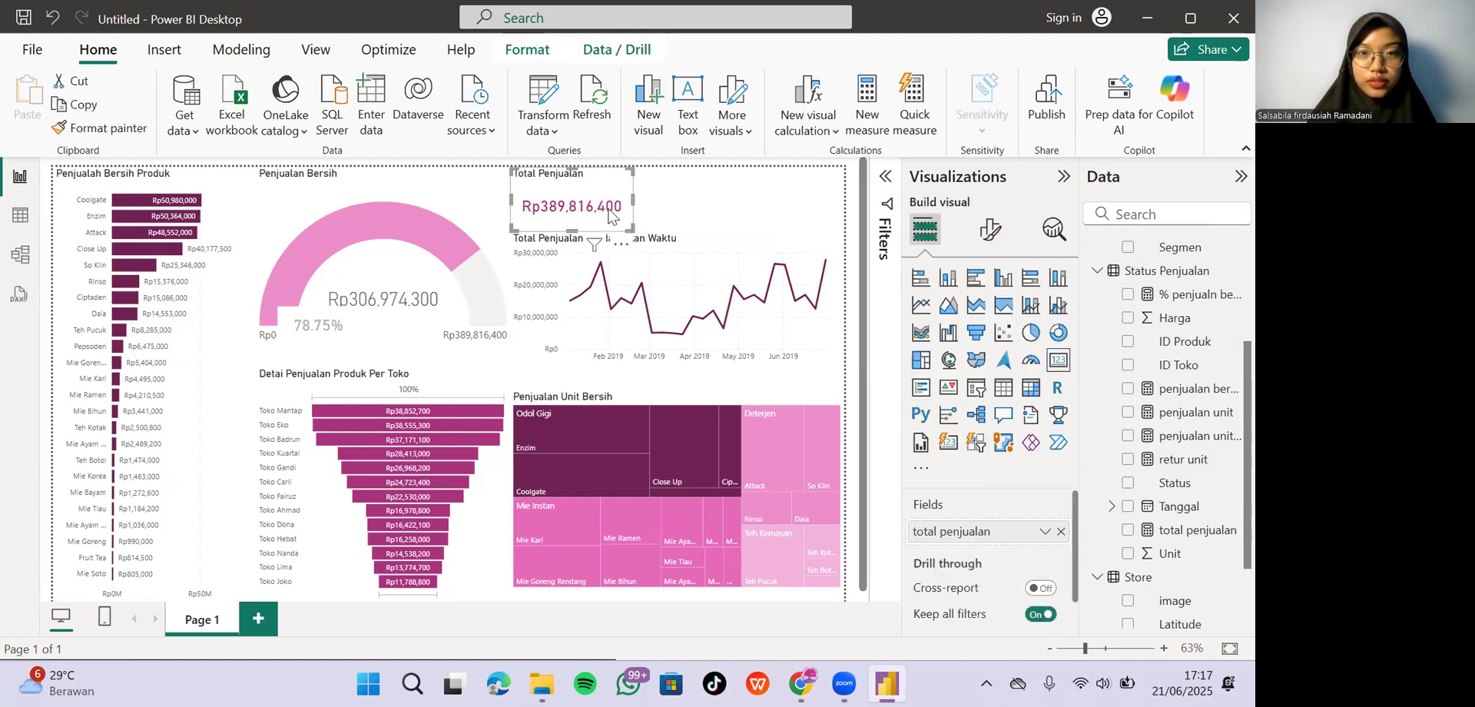
pyautogui.moveTo(609, 210); pyautogui.dragTo(610, 211)
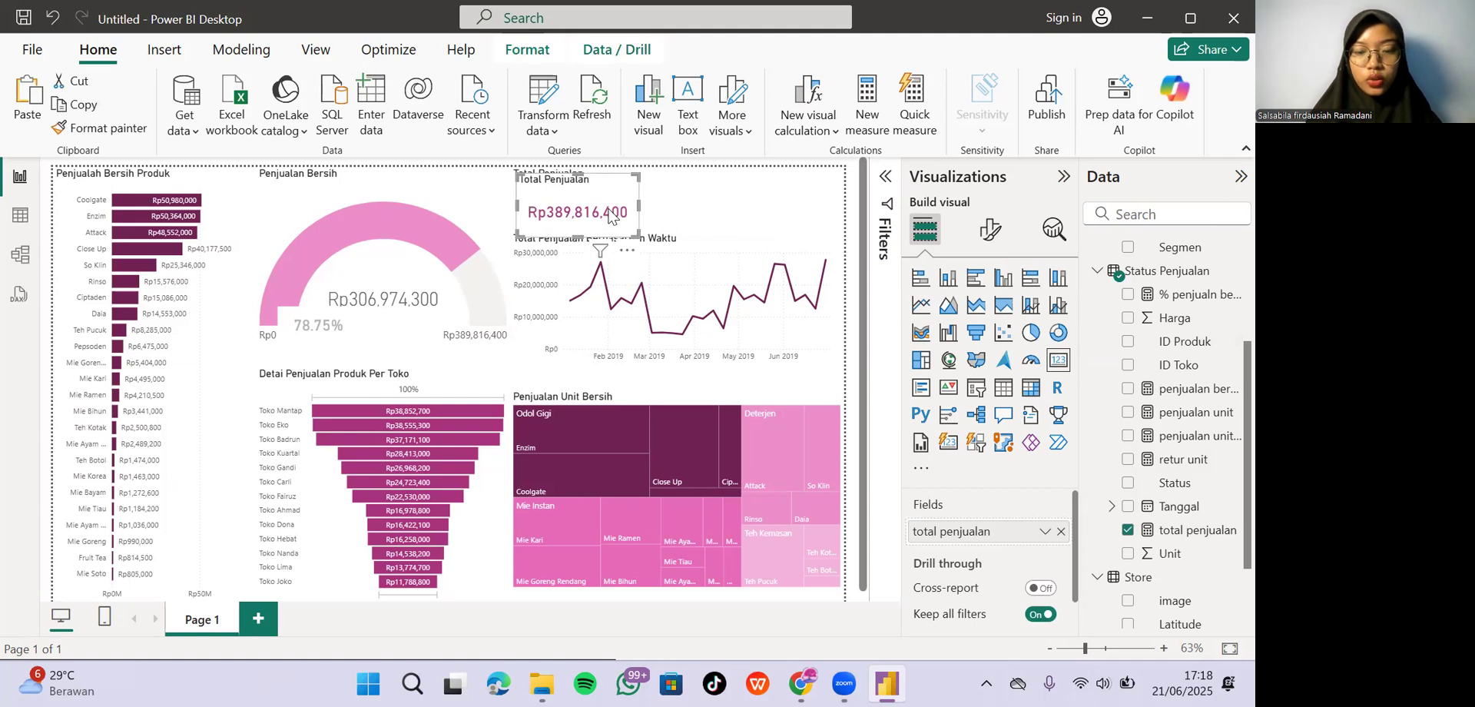
pyautogui.hotkey('ctrl', 'v')
pyautogui.moveTo(609, 213); pyautogui.dragTo(826, 192)
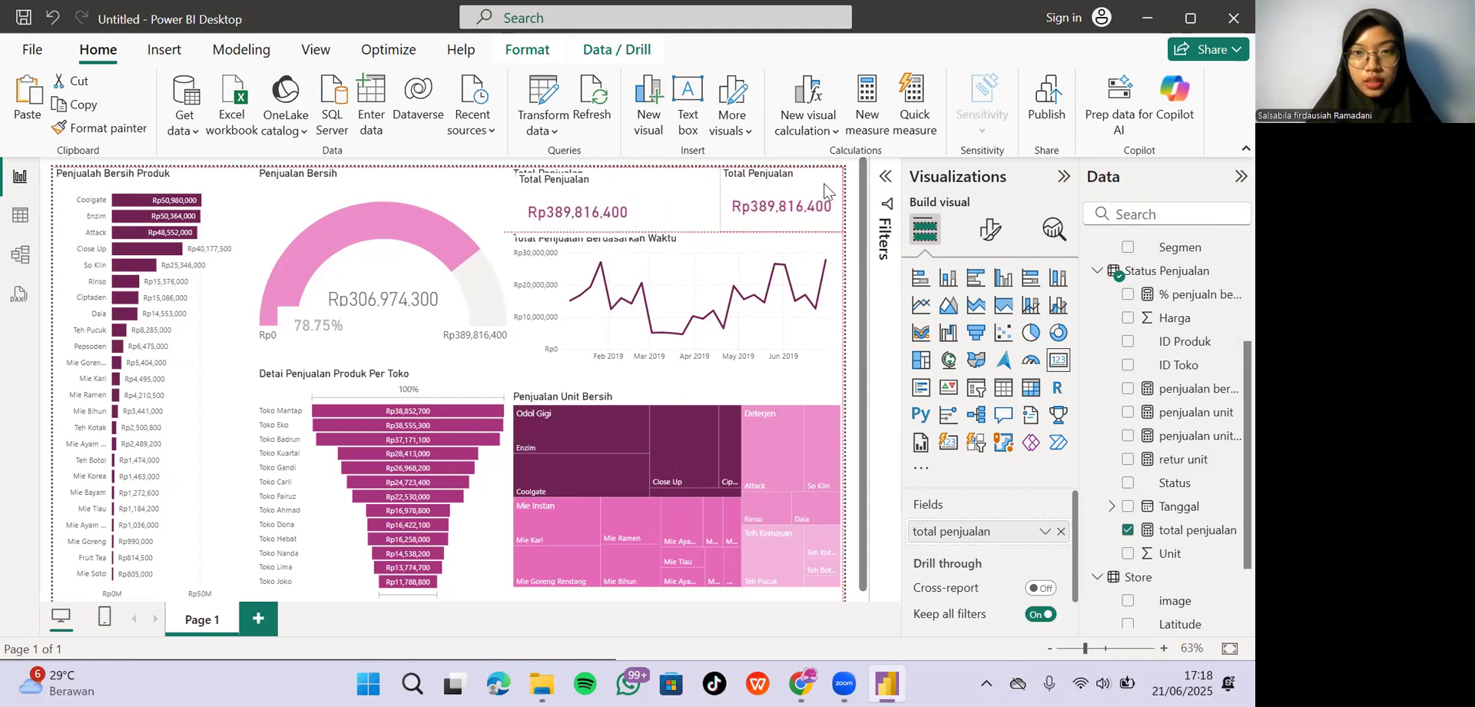
pyautogui.moveTo(592, 209); pyautogui.dragTo(689, 203)
# Narrow the three cards so they sit side by side above the line chart without overlapping.
pyautogui.click(619, 206)
pyautogui.moveTo(634, 206); pyautogui.dragTo(620, 206)
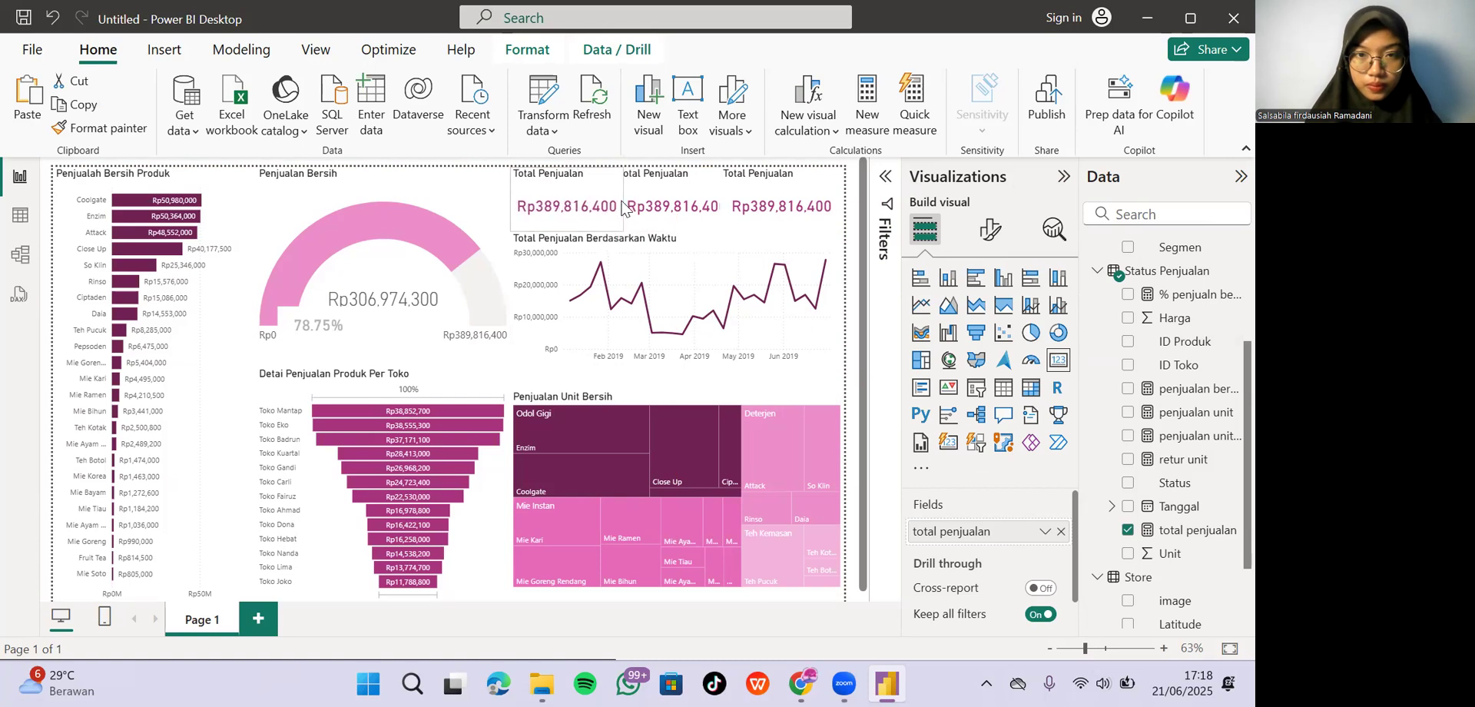
pyautogui.click(680, 206)
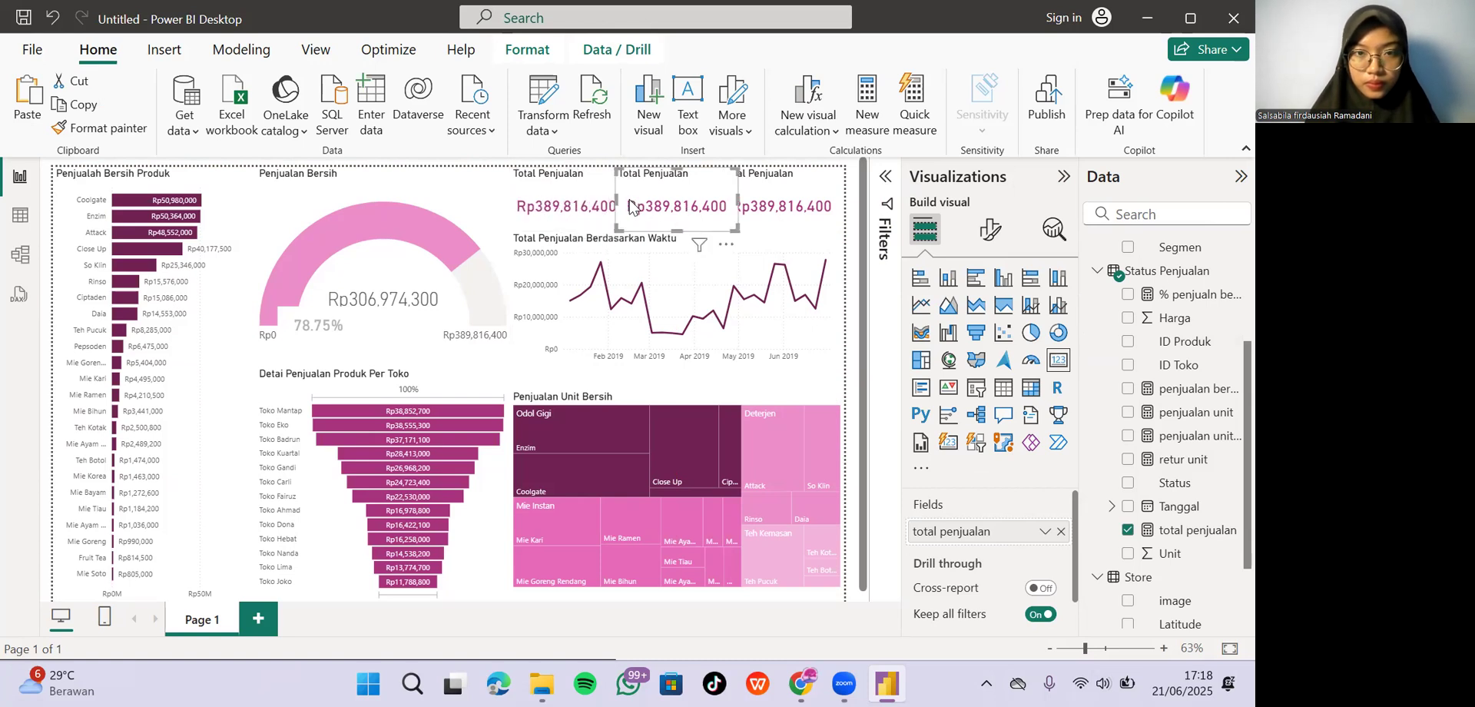
pyautogui.moveTo(619, 199); pyautogui.dragTo(625, 202)
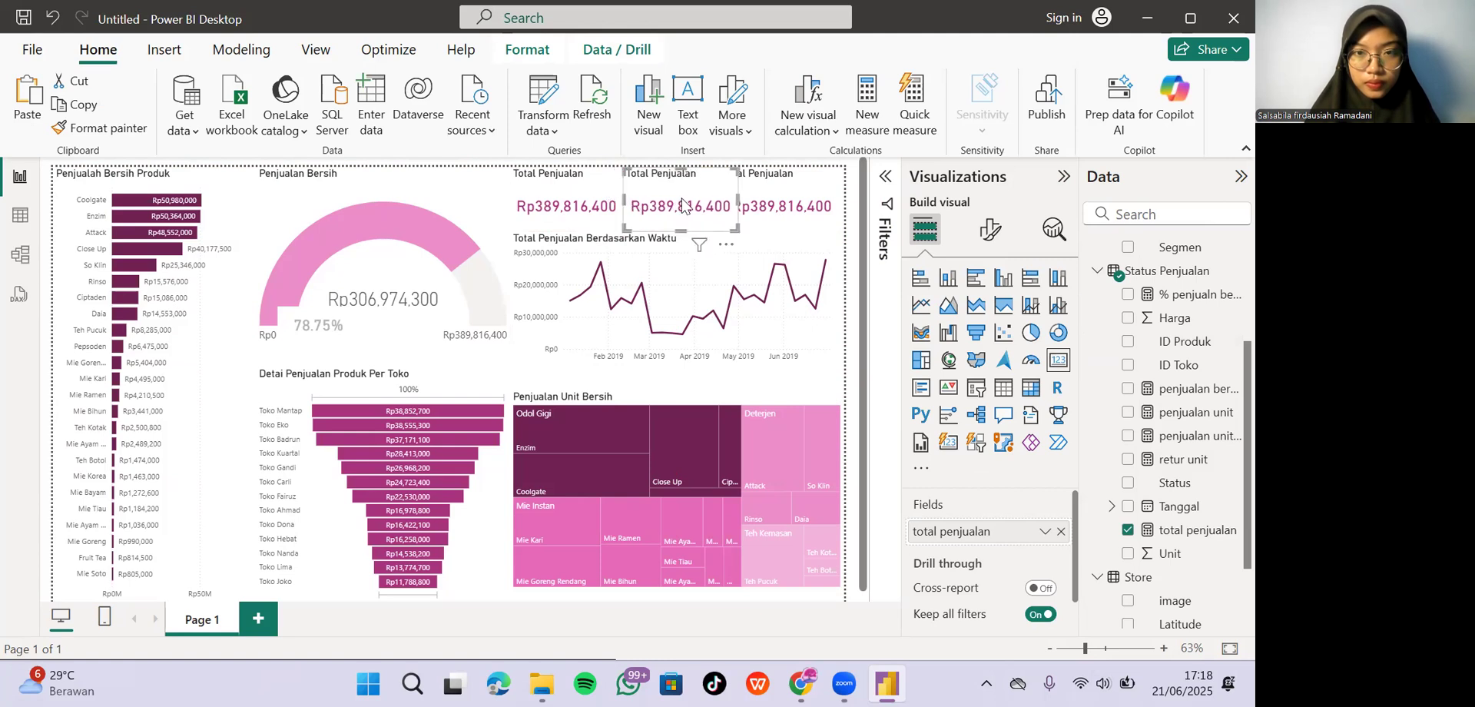
pyautogui.click(772, 204)
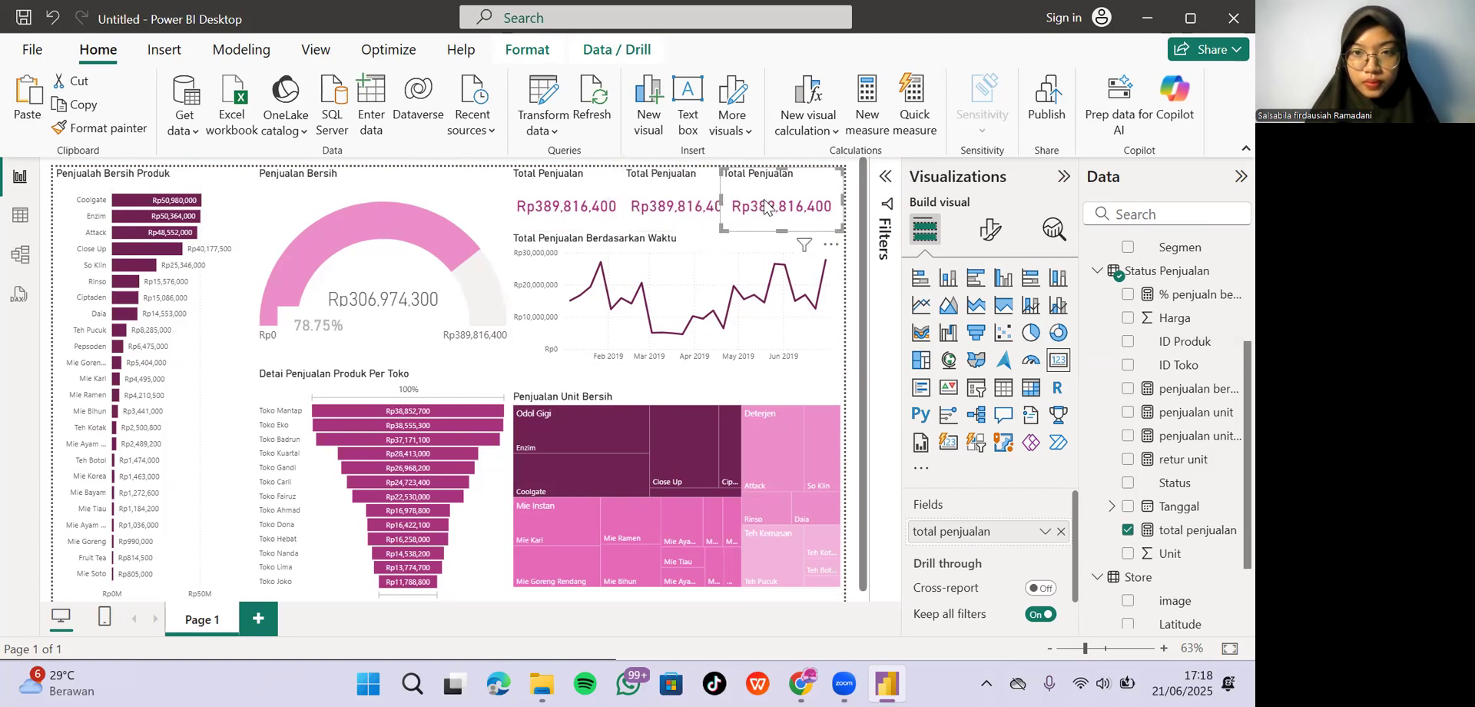
pyautogui.moveTo(738, 201)
pyautogui.mouseDown()
pyautogui.moveTo(720, 198)
pyautogui.moveTo(740, 201)
pyautogui.mouseUp()
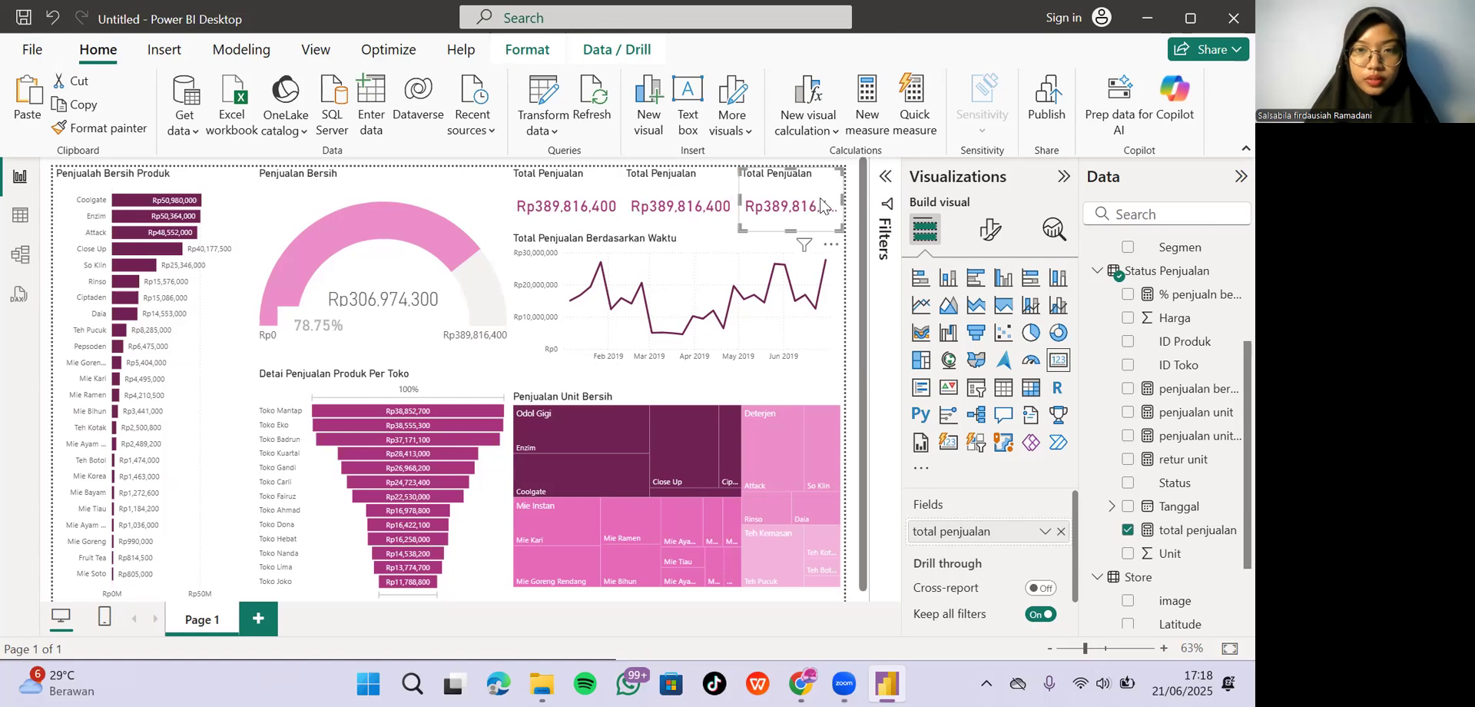
pyautogui.moveTo(738, 205); pyautogui.dragTo(731, 204)
pyautogui.click(757, 206)
# Replace the total penjualan measure in the middle card with penjualan unit bersih.
pyautogui.click(716, 214)
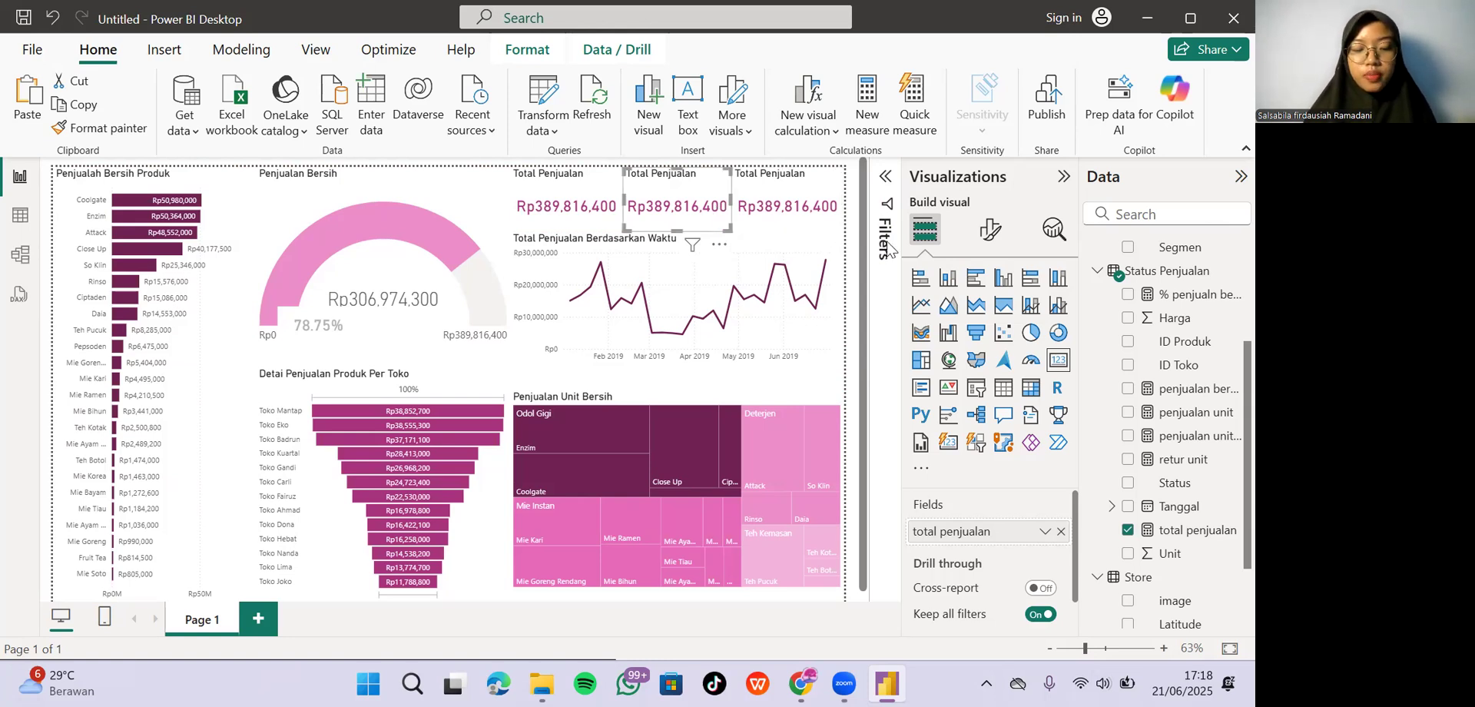
pyautogui.click(1001, 228)
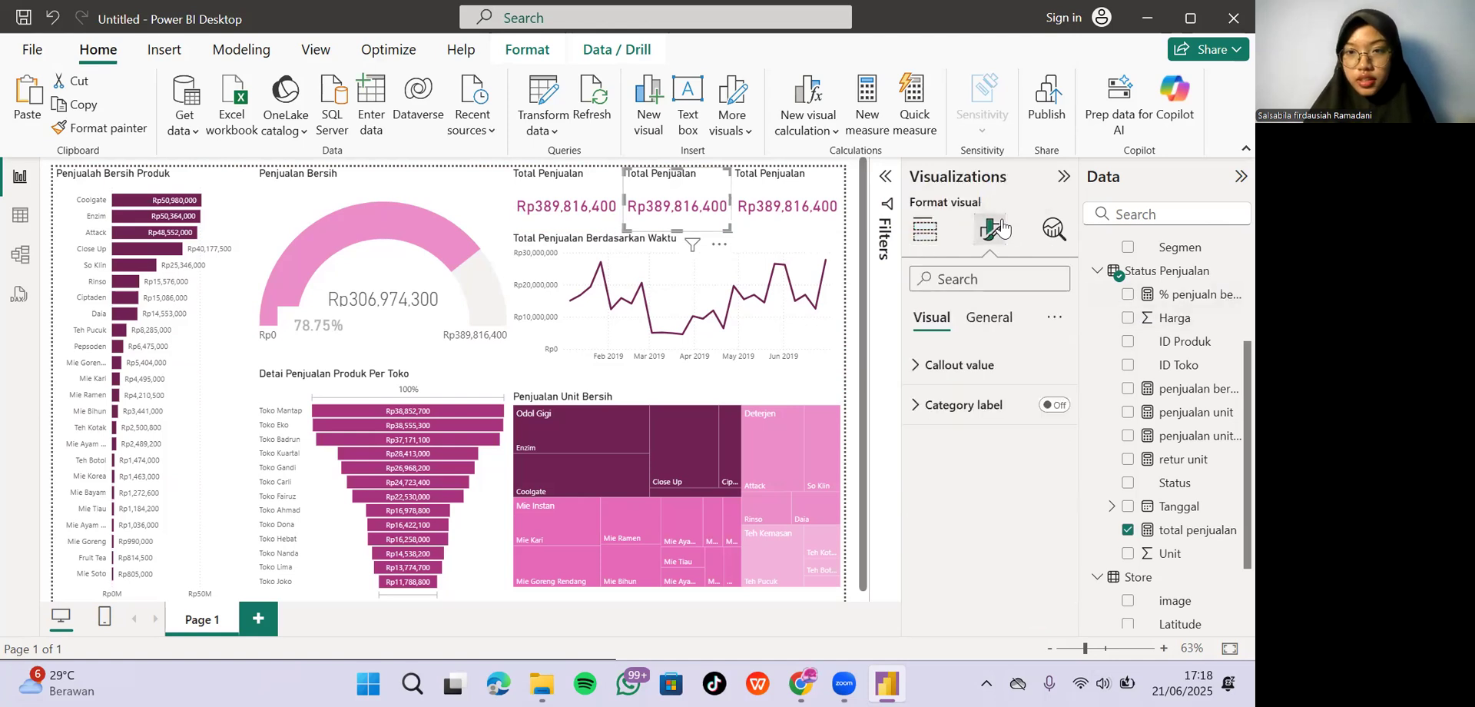
pyautogui.click(935, 230)
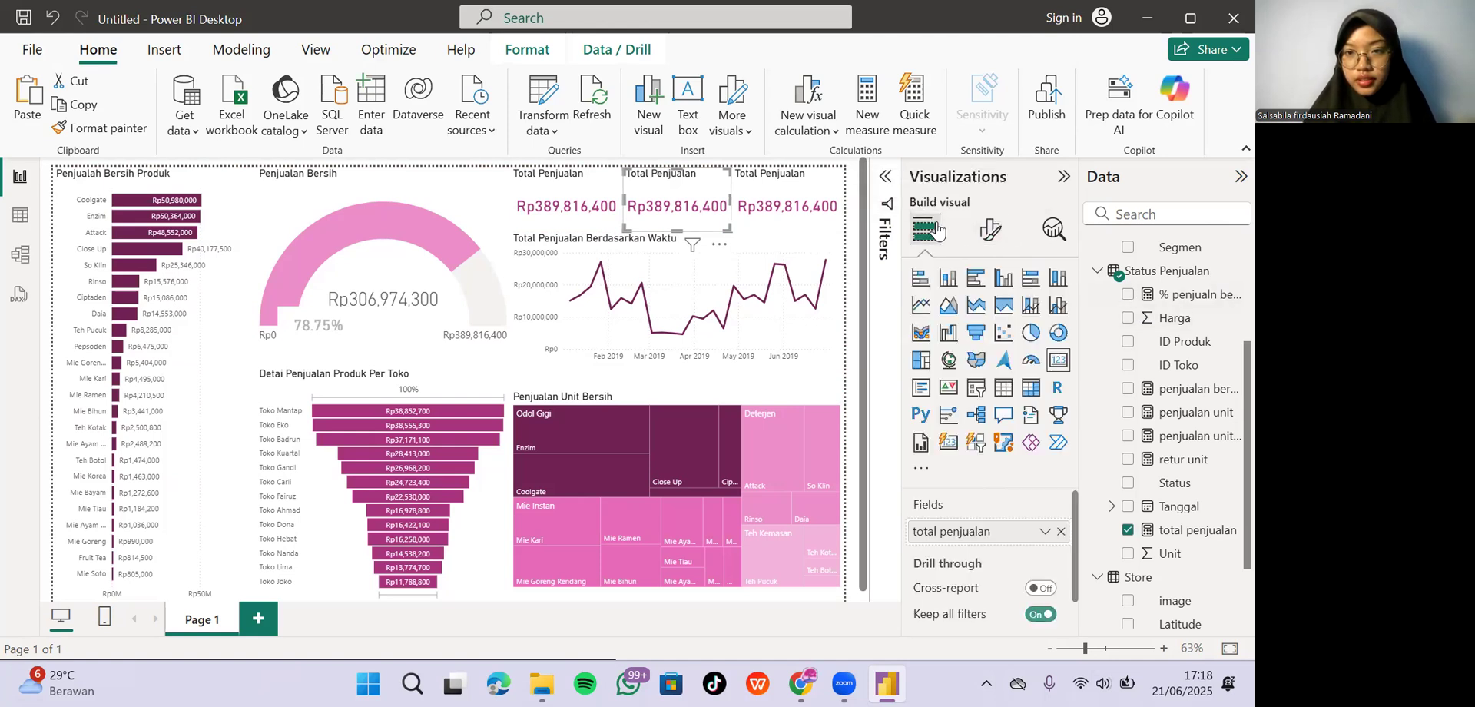
pyautogui.click(1060, 531)
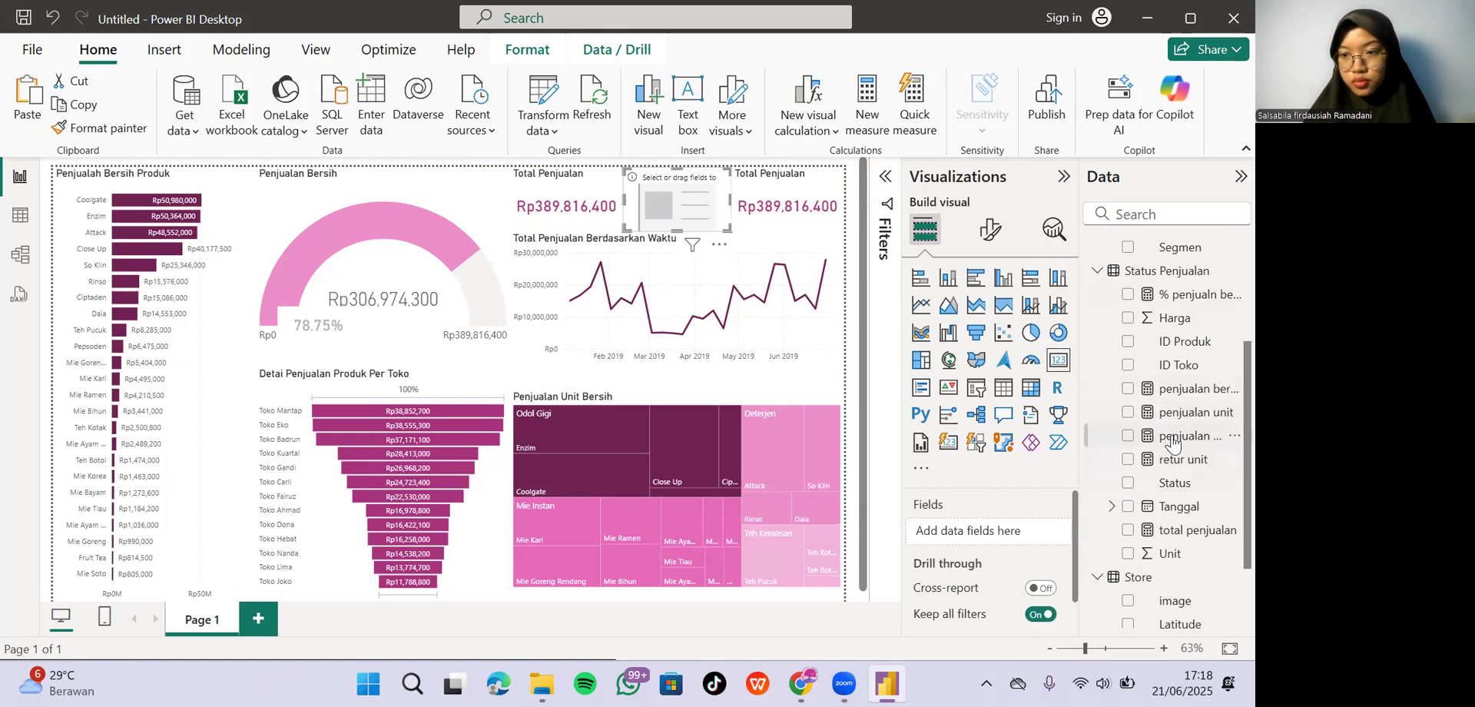
pyautogui.moveTo(1171, 436); pyautogui.dragTo(968, 531)
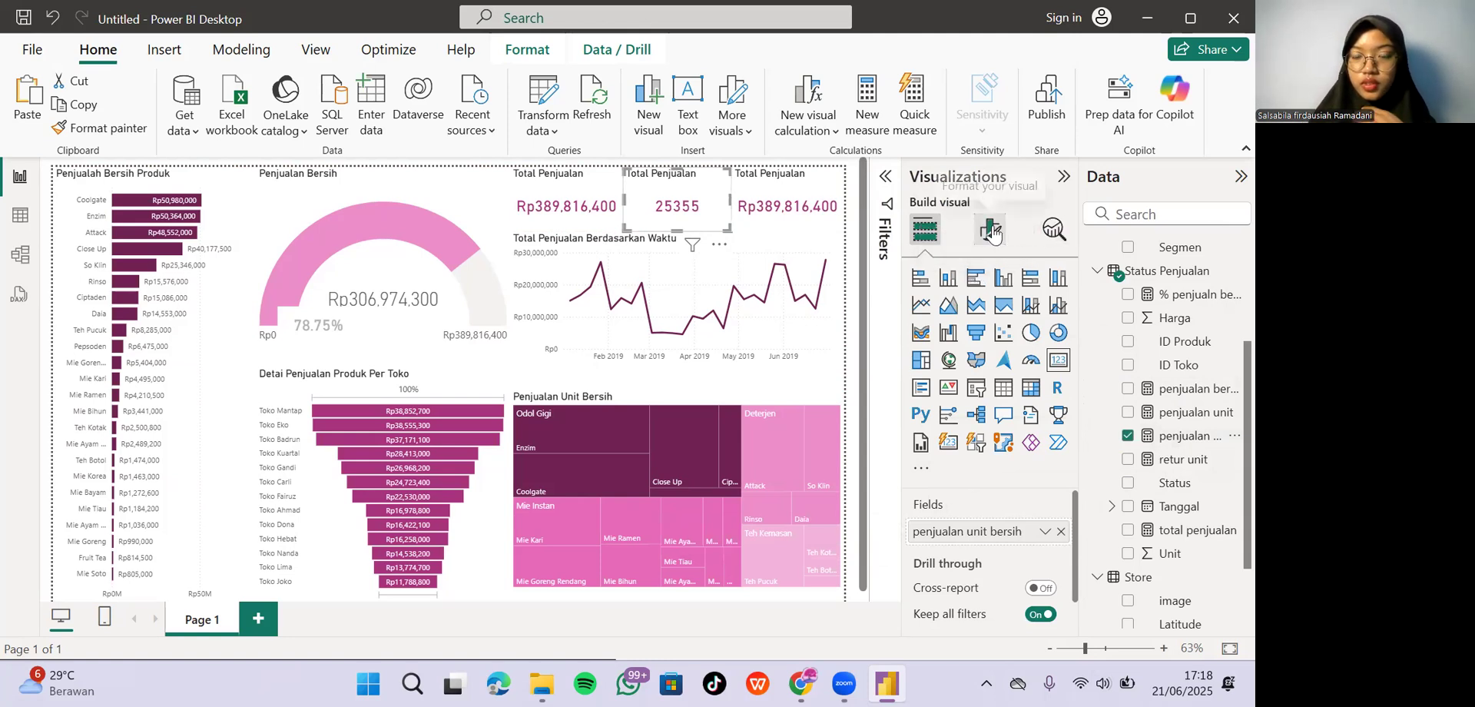
# Change the middle card's title text to Penjualan Unit Bersih.
pyautogui.click(991, 229)
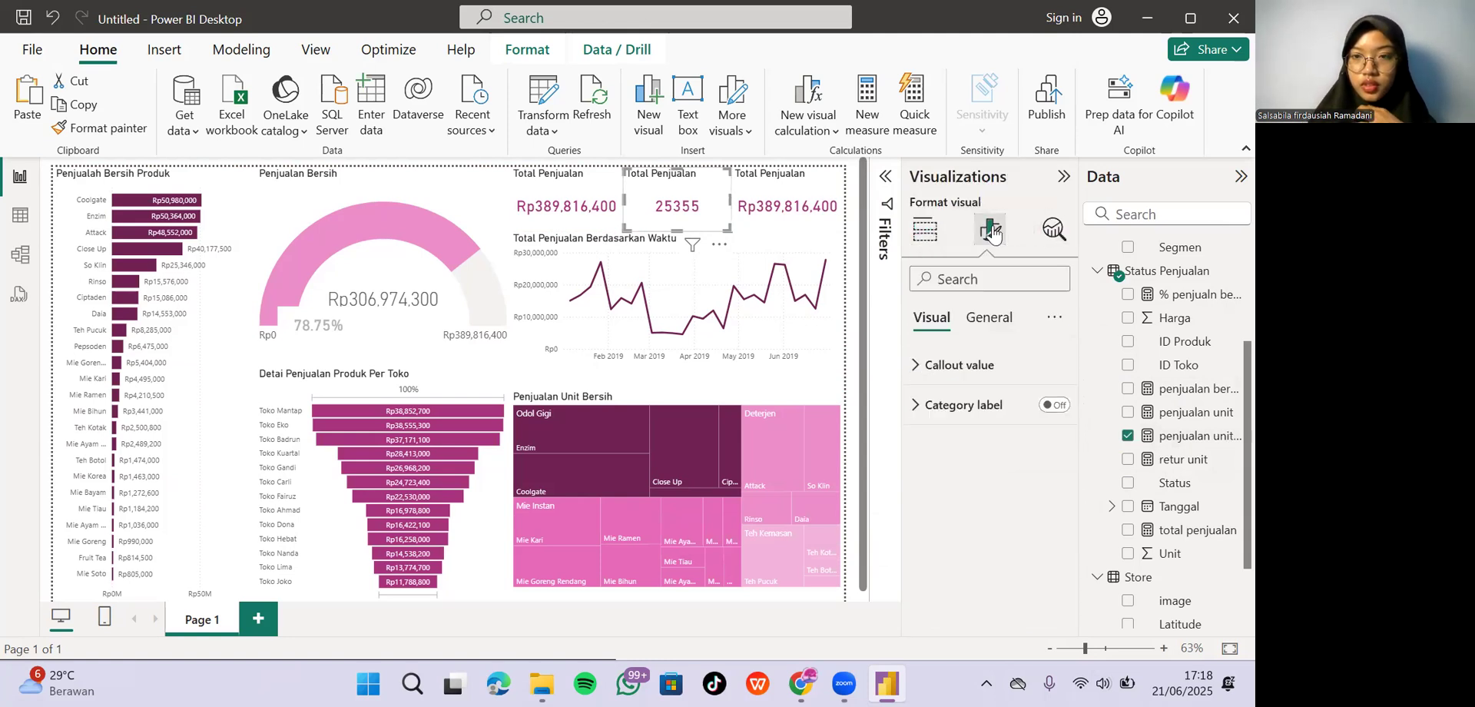
pyautogui.click(931, 407)
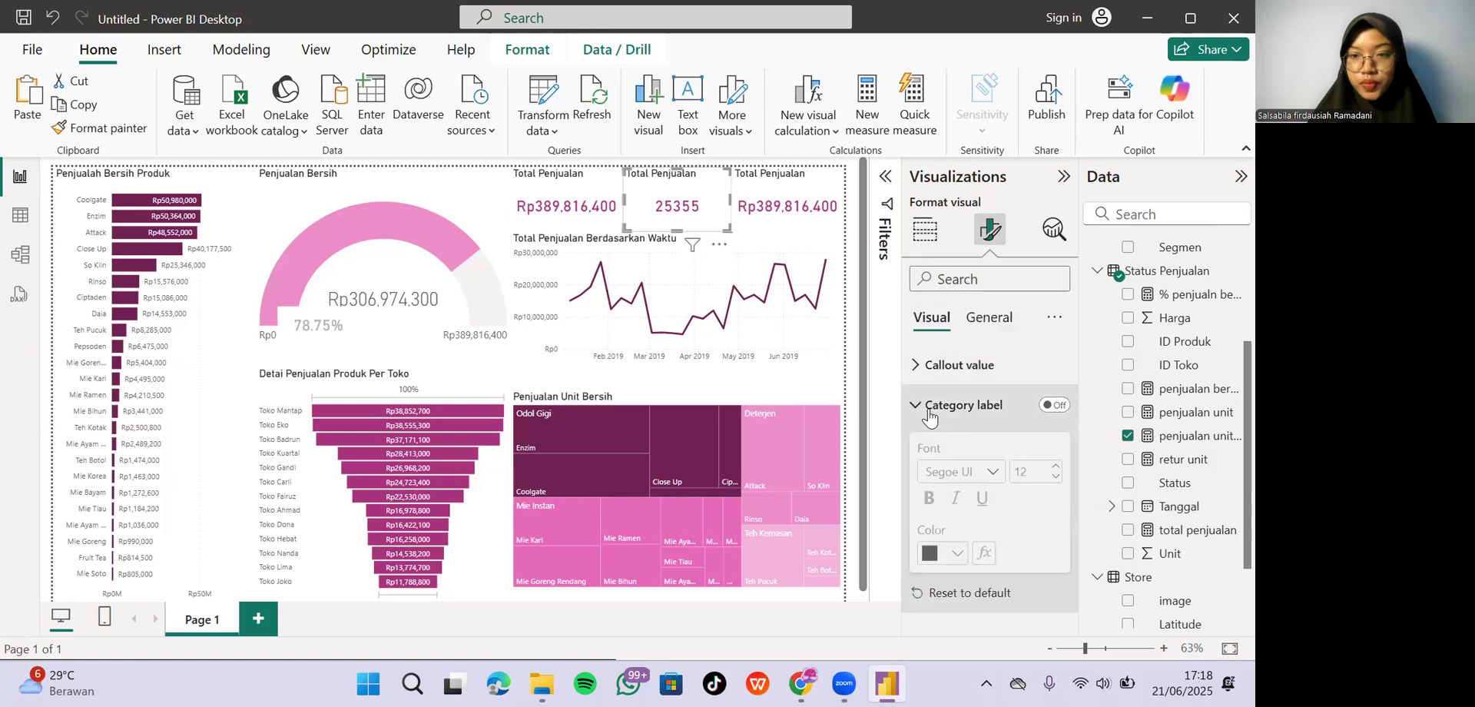
pyautogui.click(1042, 371)
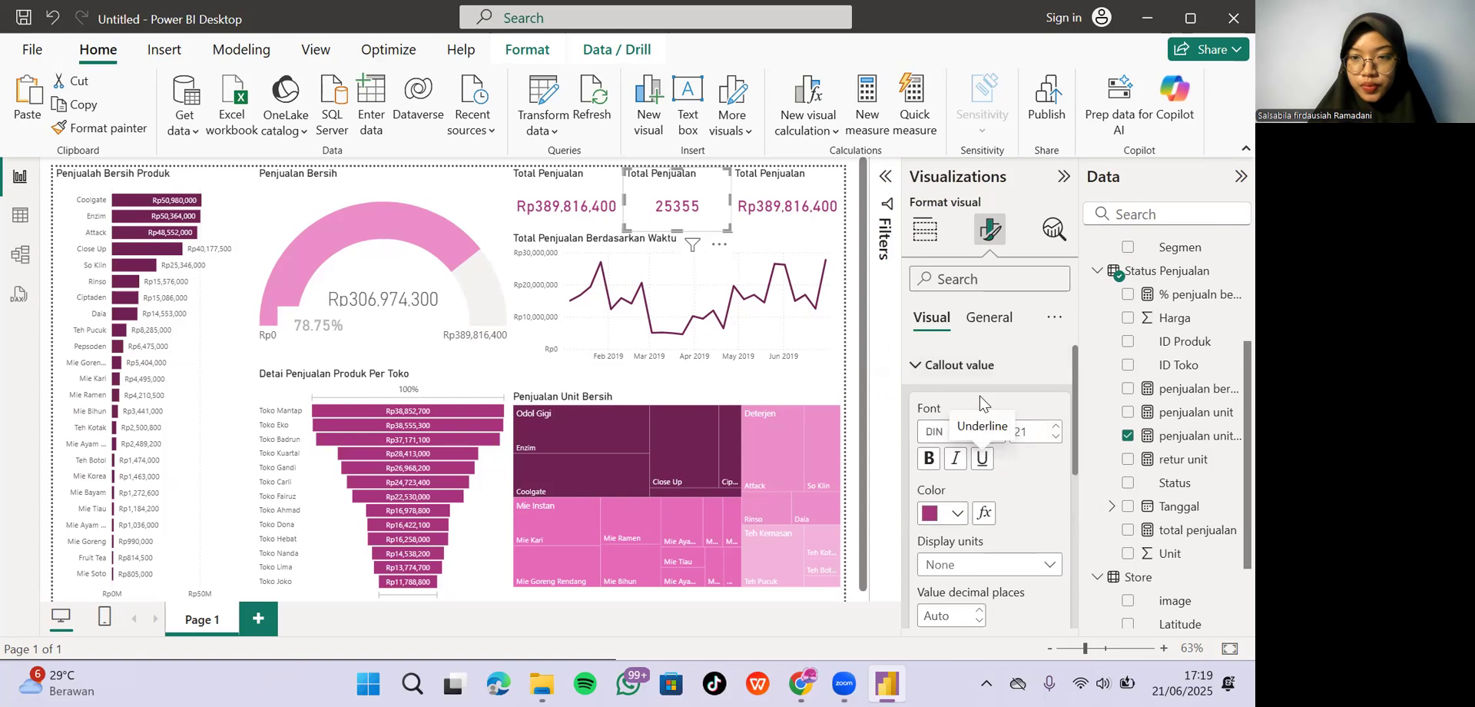
pyautogui.click(989, 317)
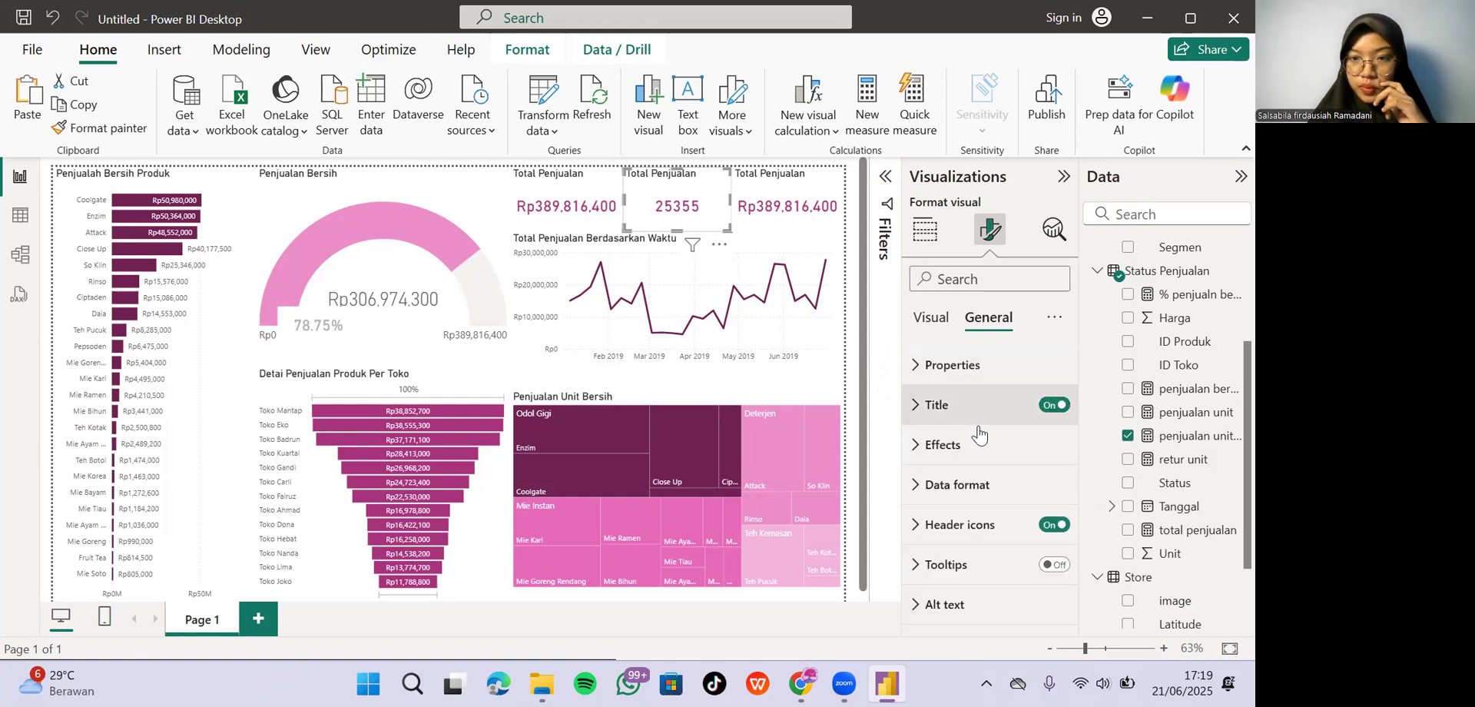
pyautogui.click(931, 404)
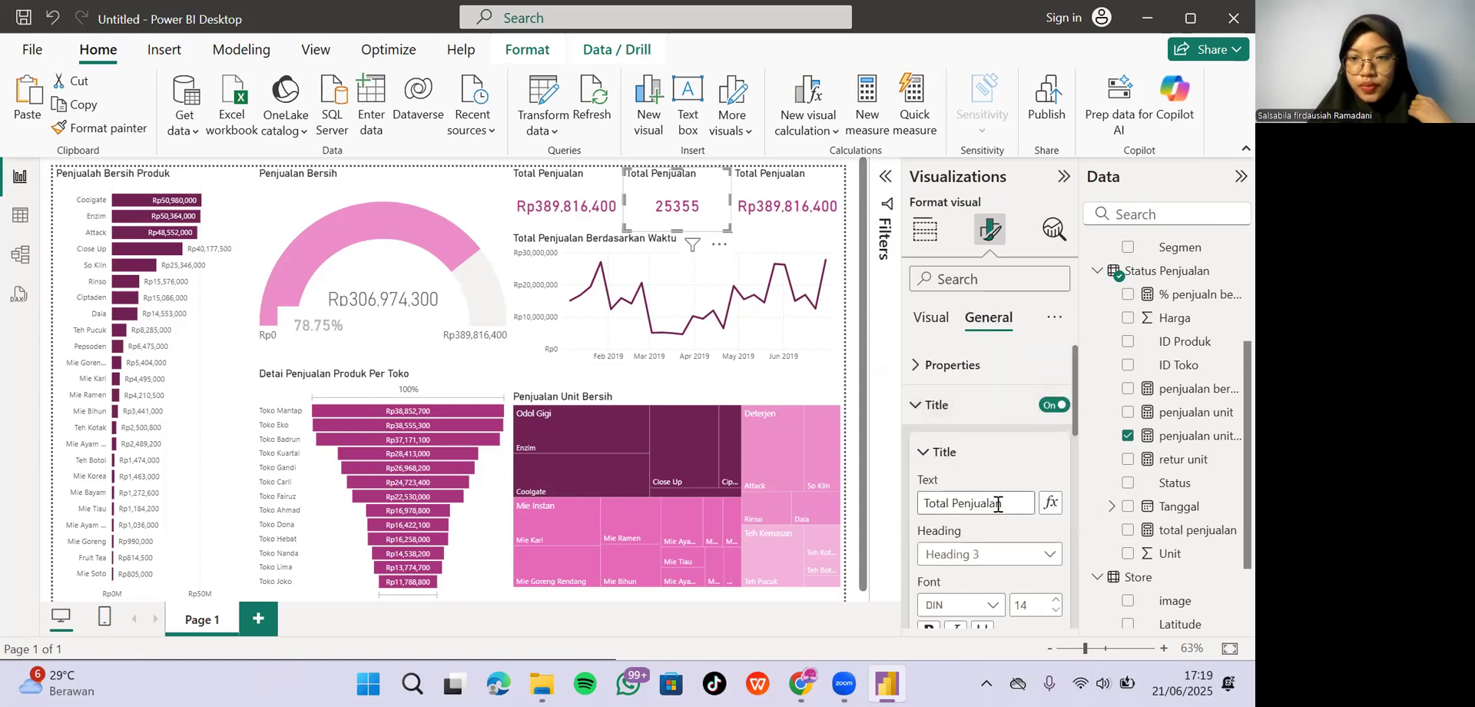
pyautogui.moveTo(954, 502); pyautogui.dragTo(881, 509)
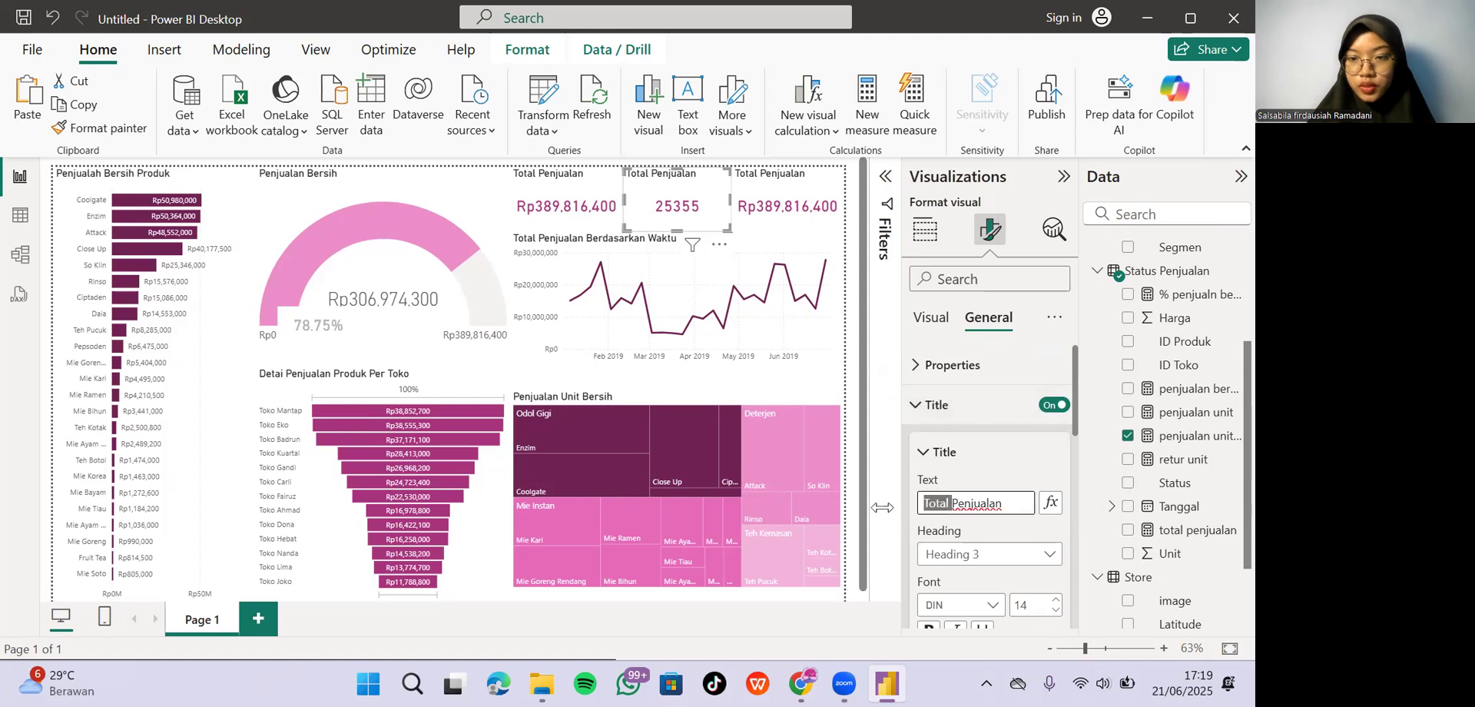
pyautogui.press('BackSpace')
pyautogui.click(986, 502)
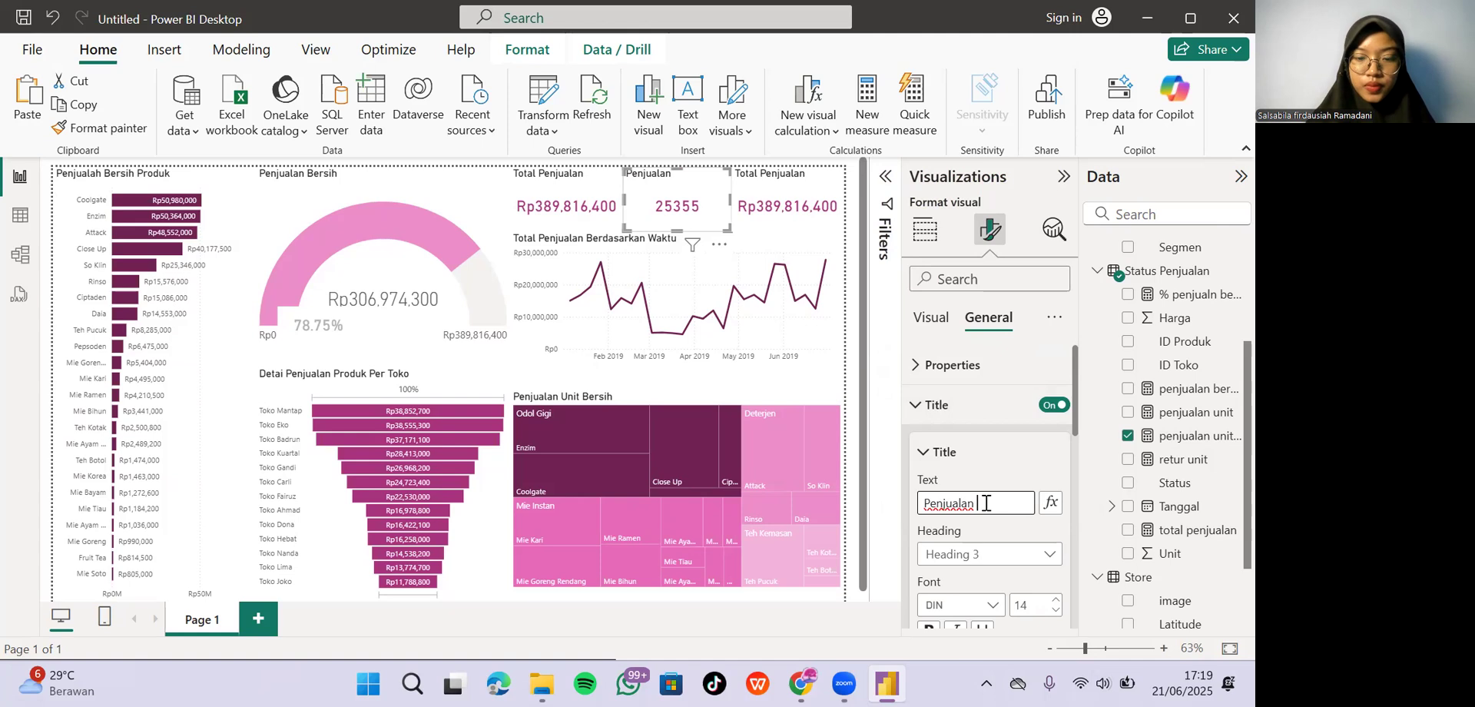
pyautogui.write('Unit Bersih')
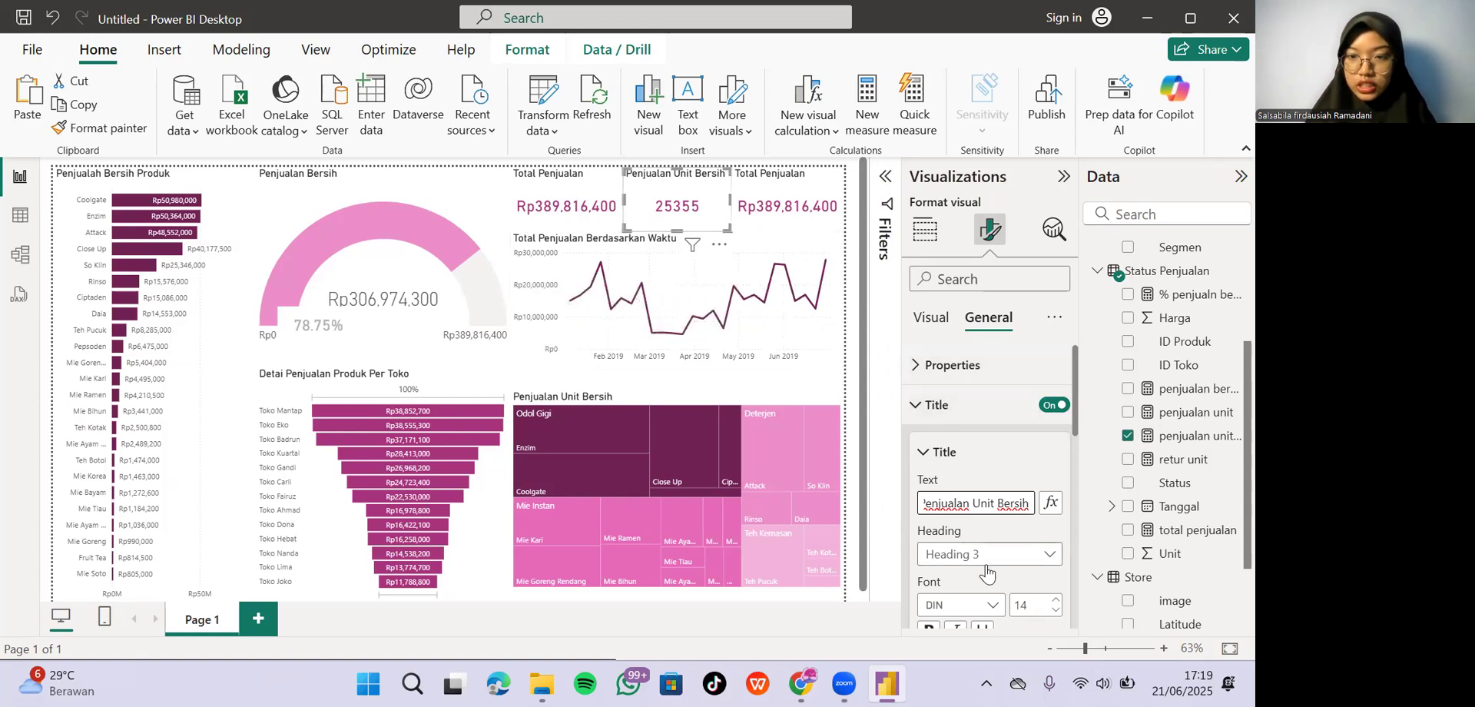
# Check the middle card's callout value settings, including its display units and decimal places.
pyautogui.scroll(-4, 966, 390)
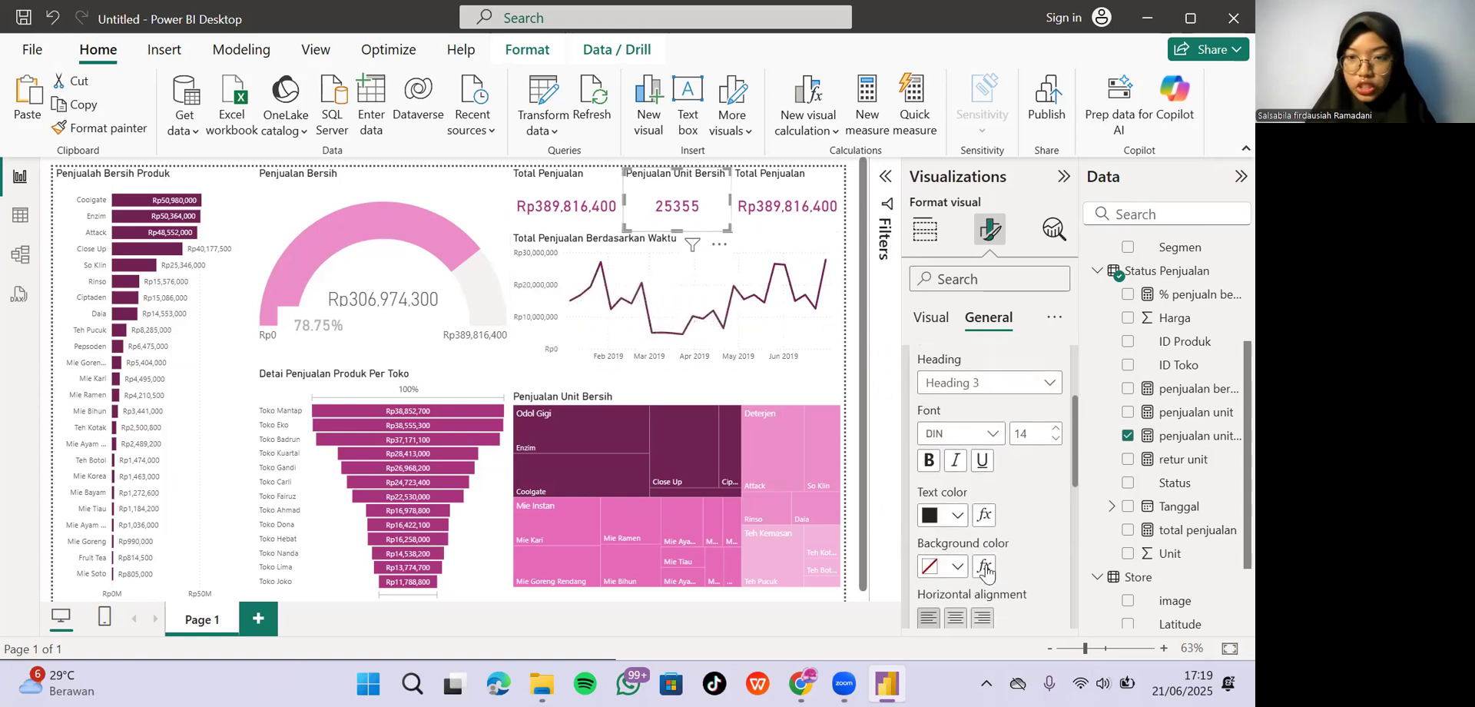
pyautogui.click(931, 317)
pyautogui.scroll(1, 960, 432)
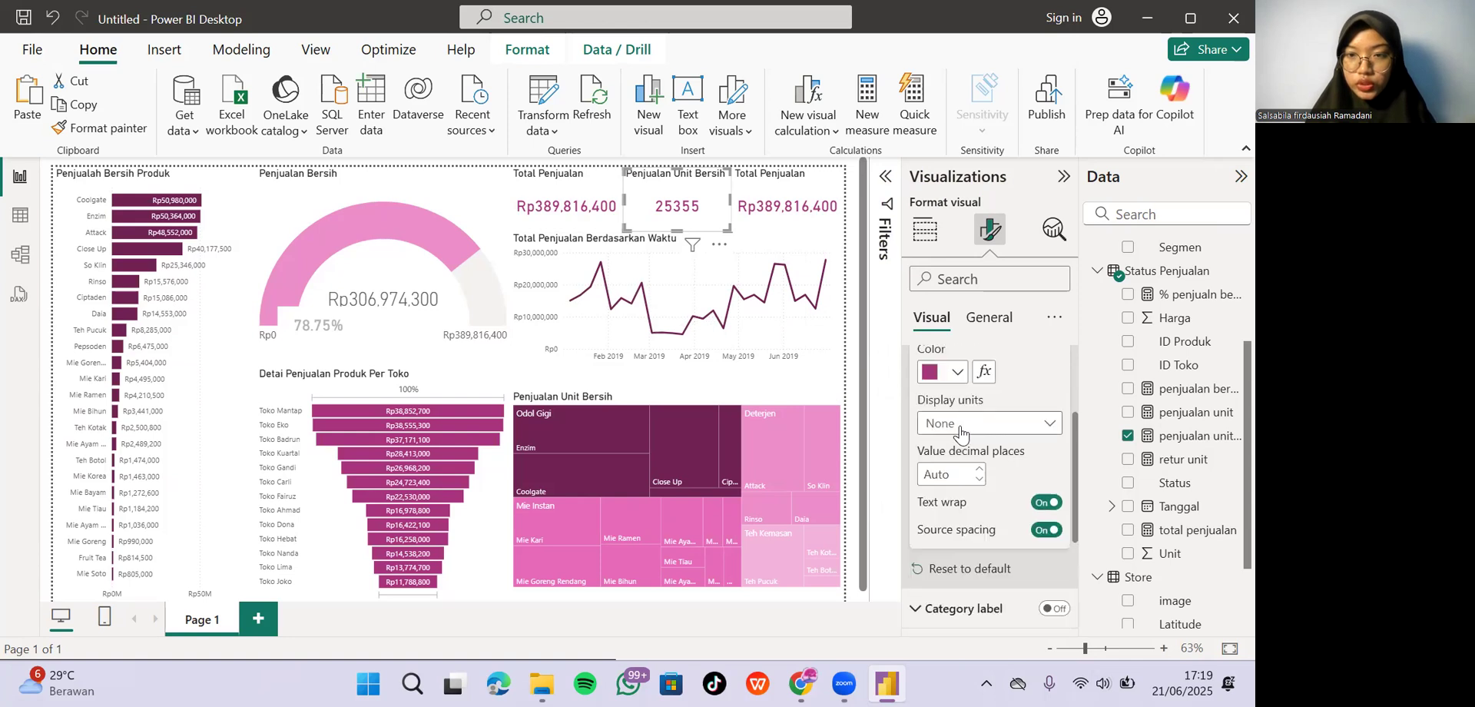
pyautogui.click(961, 431)
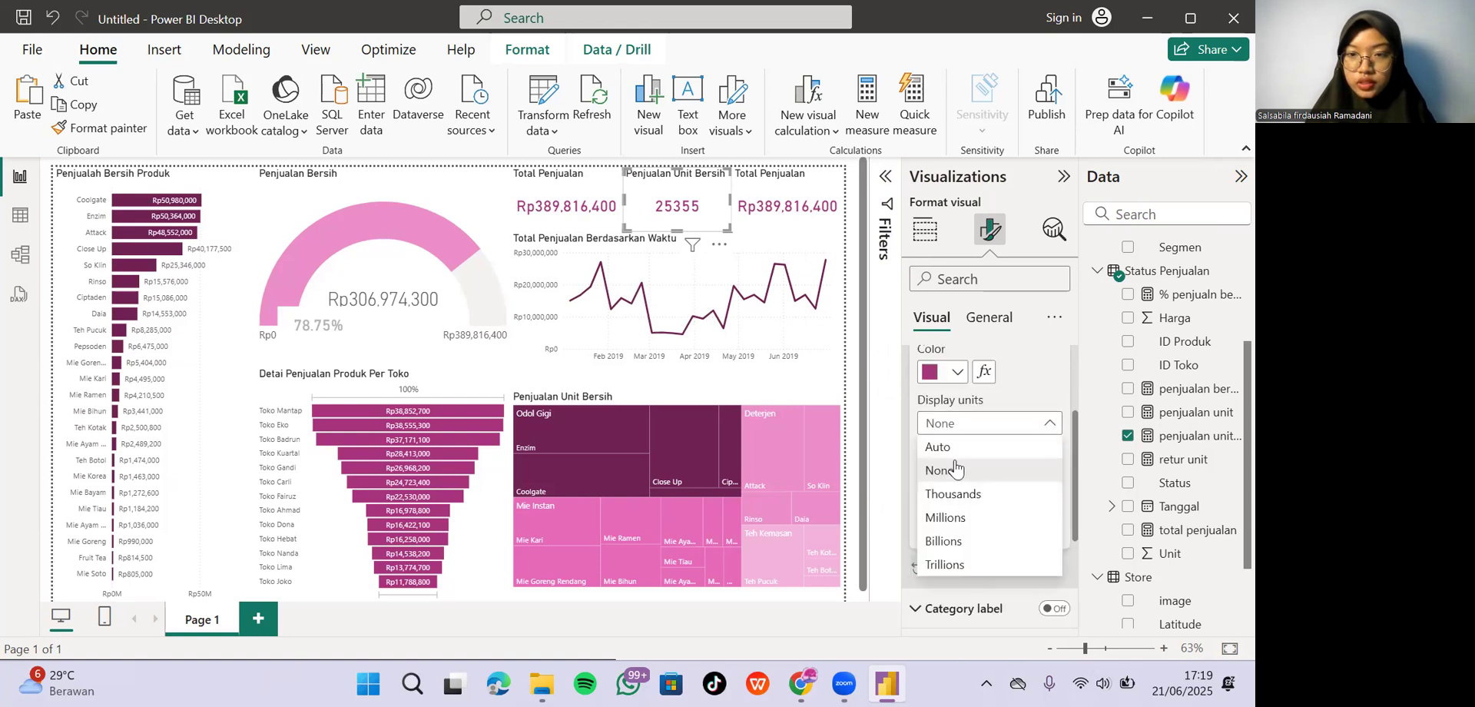
pyautogui.click(953, 465)
pyautogui.scroll(-3, 953, 464)
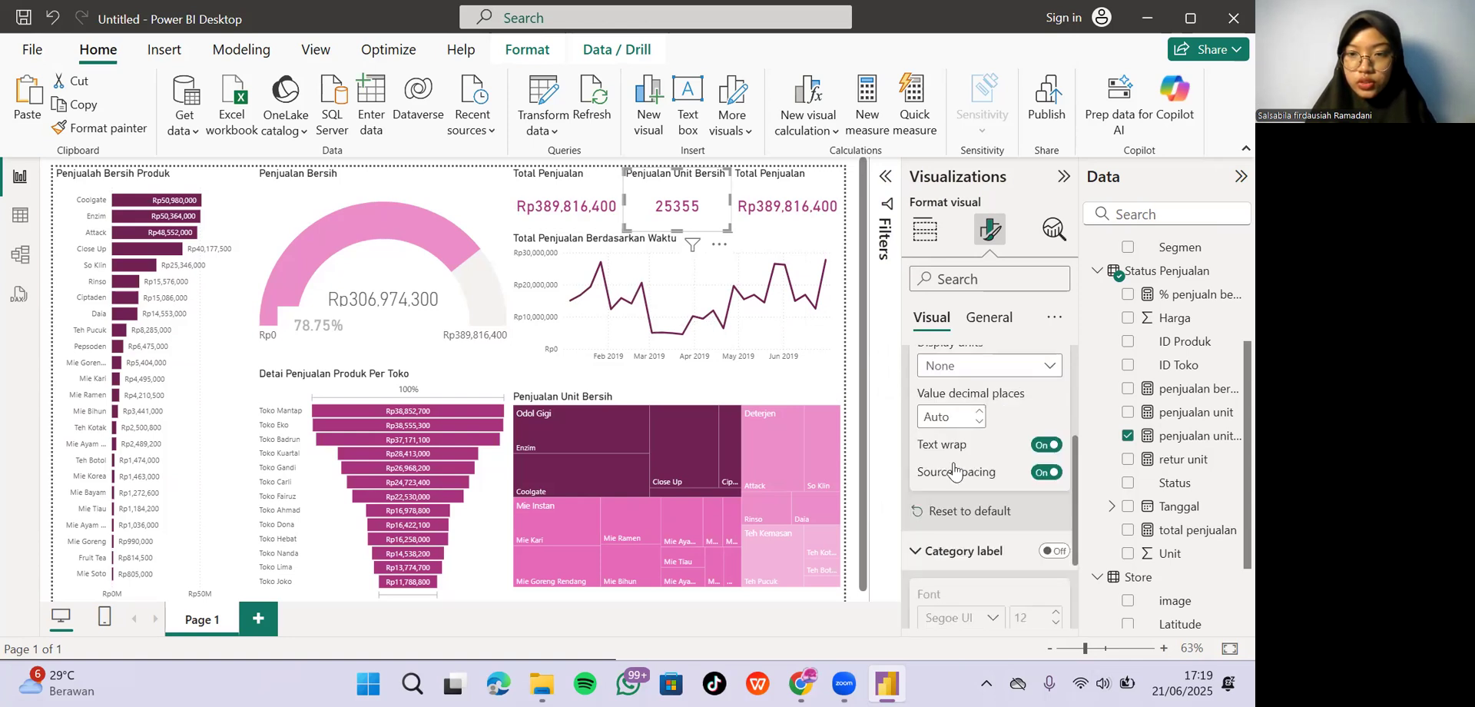
pyautogui.scroll(5, 952, 463)
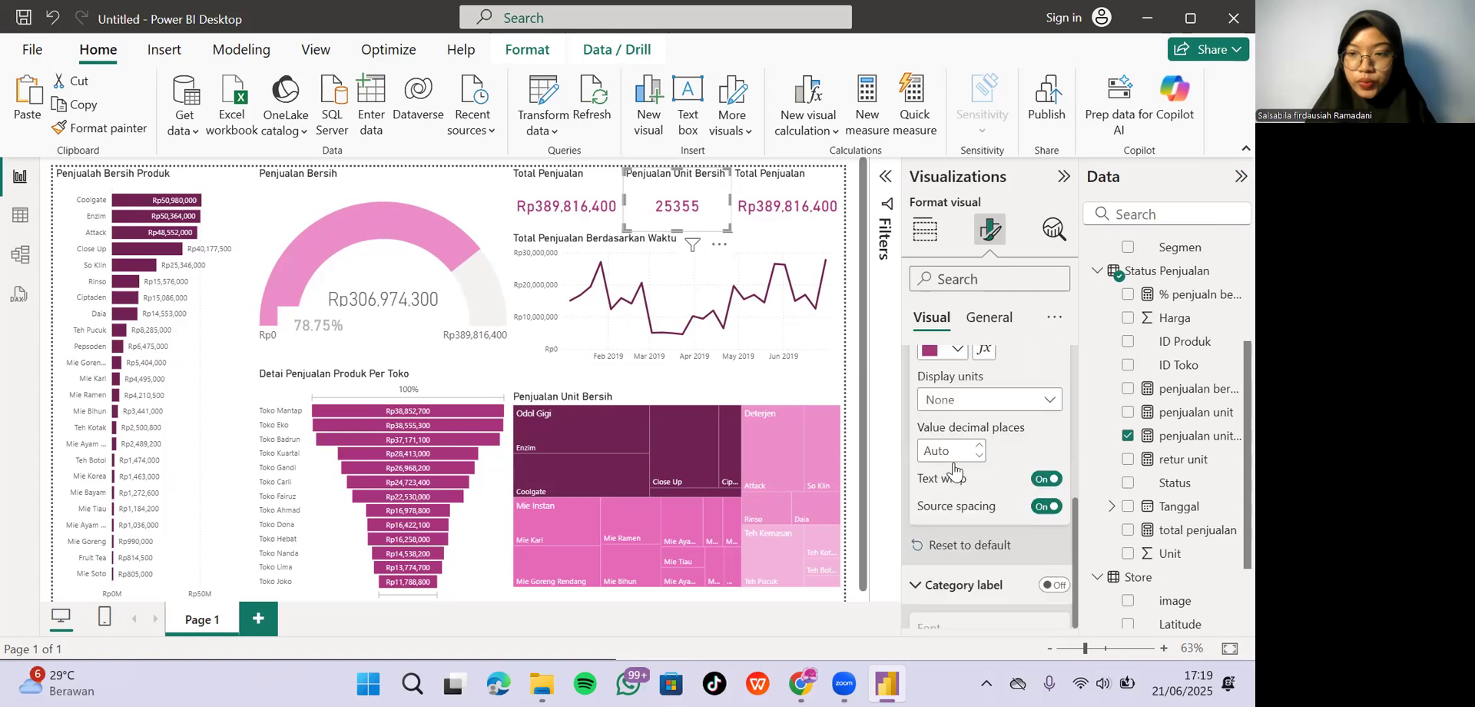
# Try the Rp Indonesian (Indonesia) and Currency General formats on the penjualan unit bersih measure.
pyautogui.click(1169, 436)
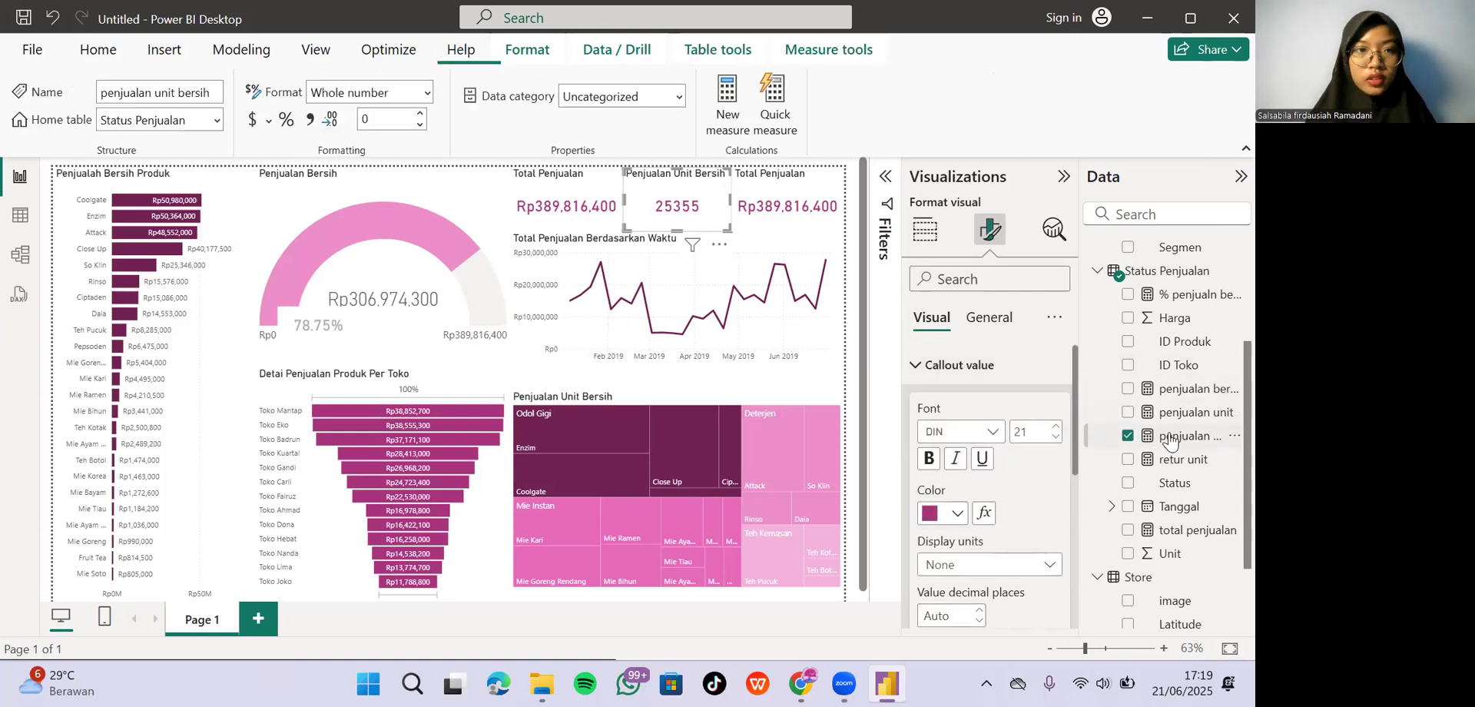
pyautogui.click(269, 124)
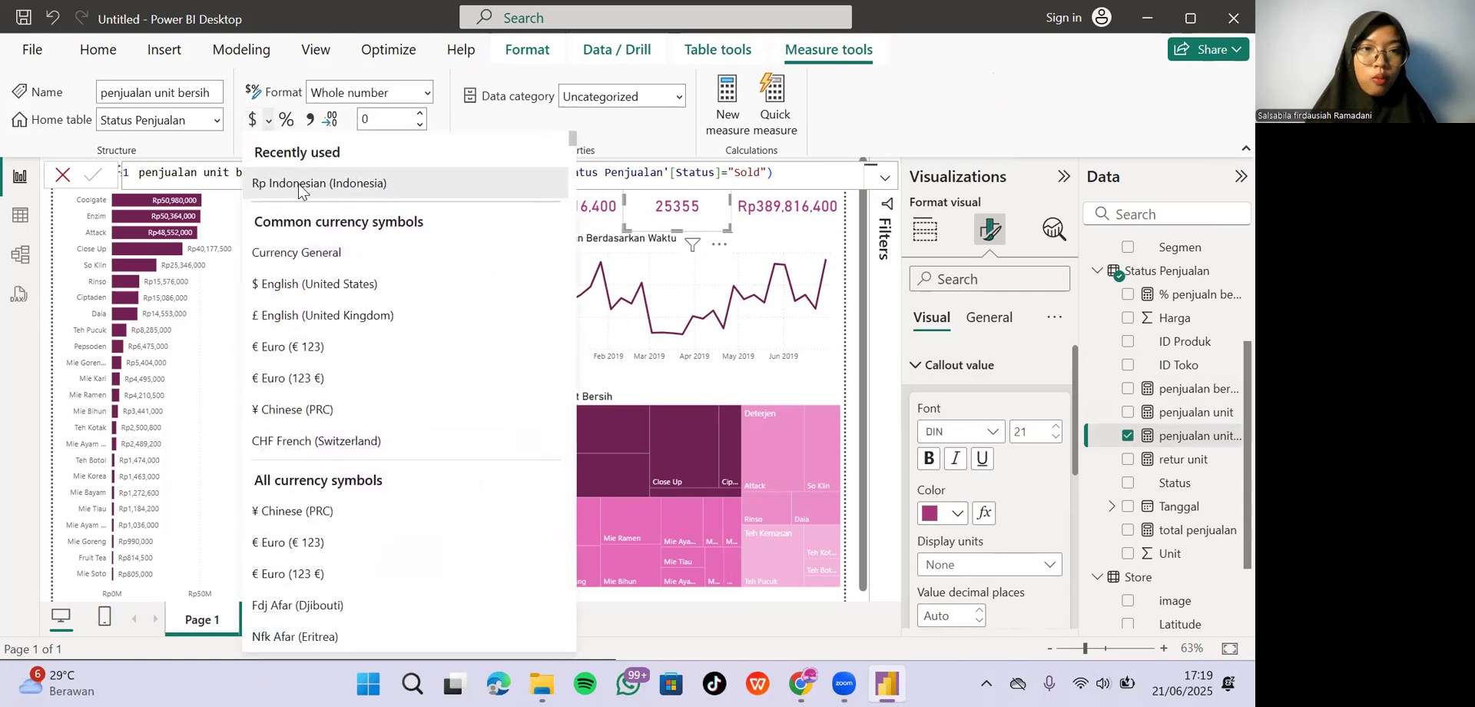
pyautogui.click(300, 185)
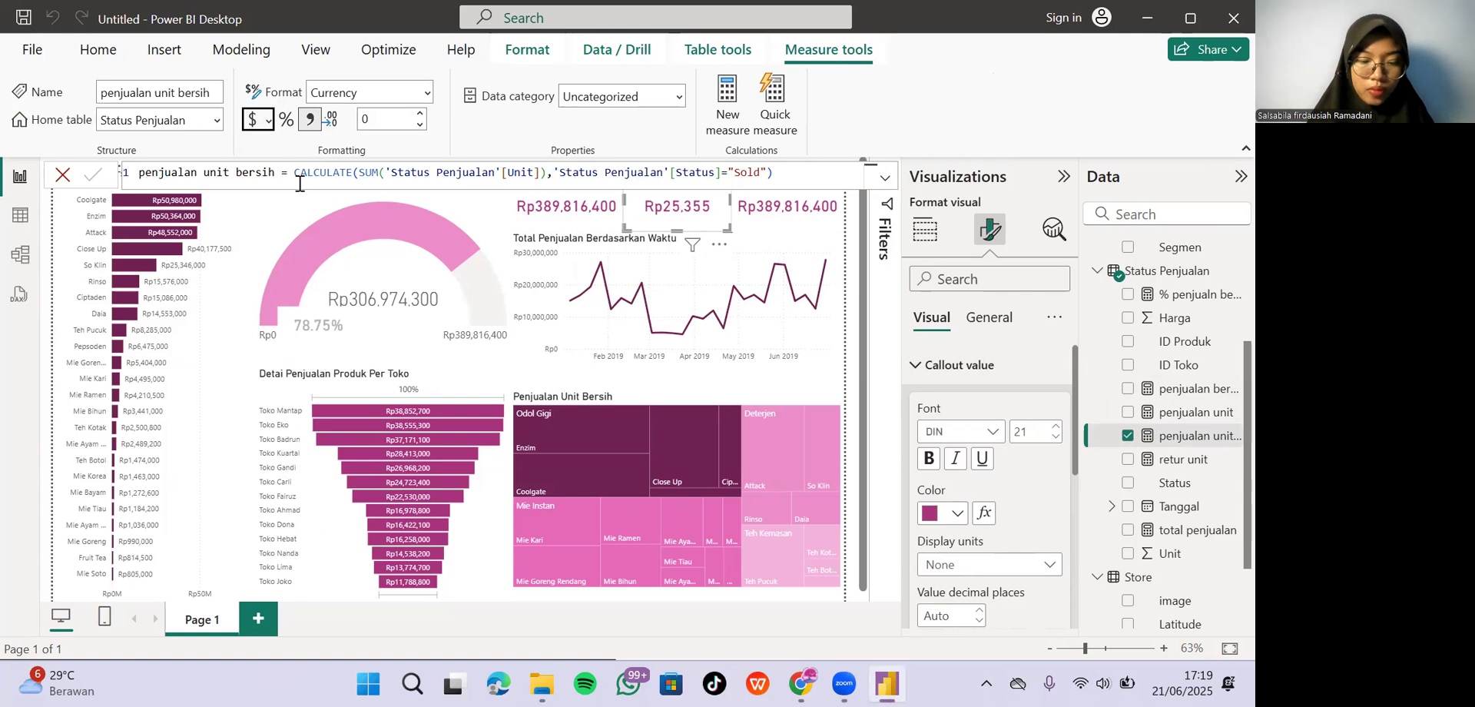
pyautogui.click(262, 122)
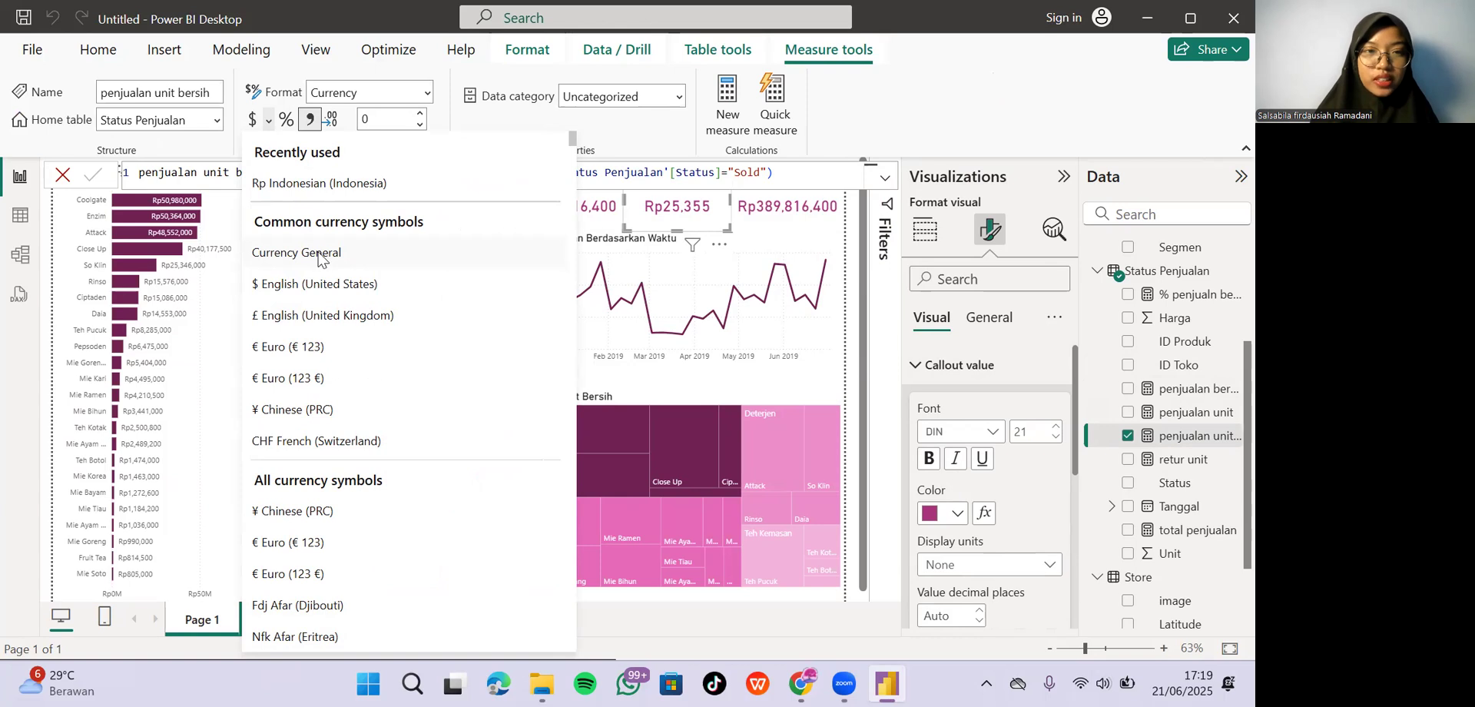
pyautogui.click(318, 256)
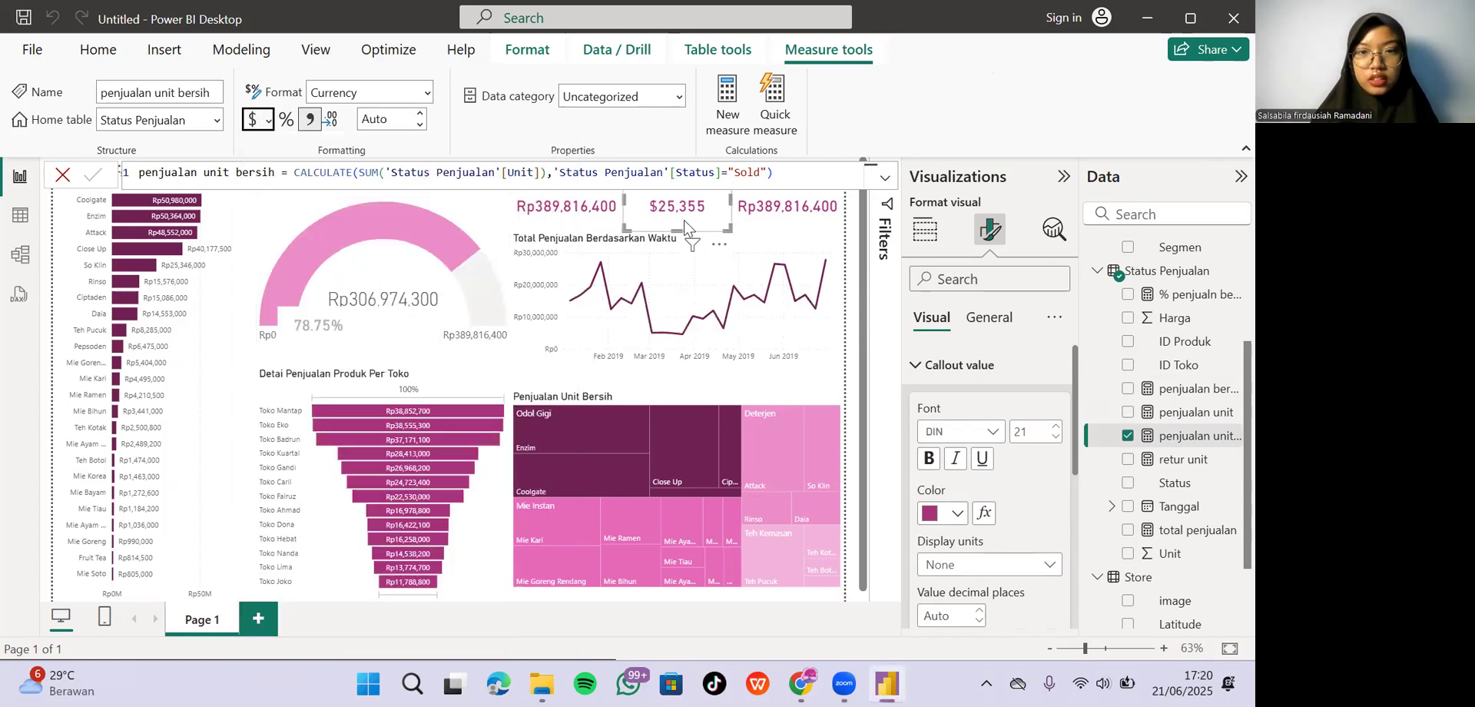
# Look through the other currency symbols and set the penjualan unit bersih measure's format to General.
pyautogui.click(264, 121)
pyautogui.scroll(-3, 342, 321)
pyautogui.scroll(-3, 342, 320)
pyautogui.scroll(5, 343, 320)
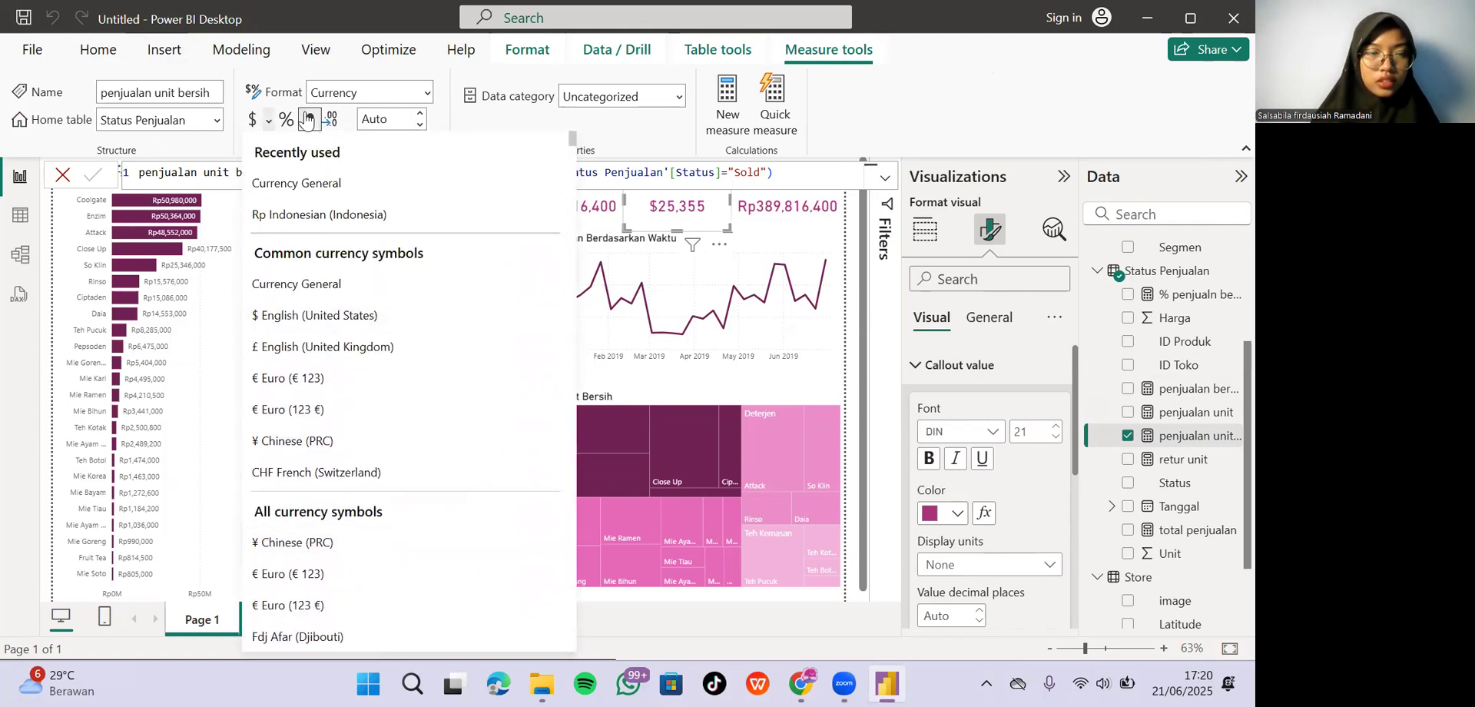
pyautogui.click(451, 81)
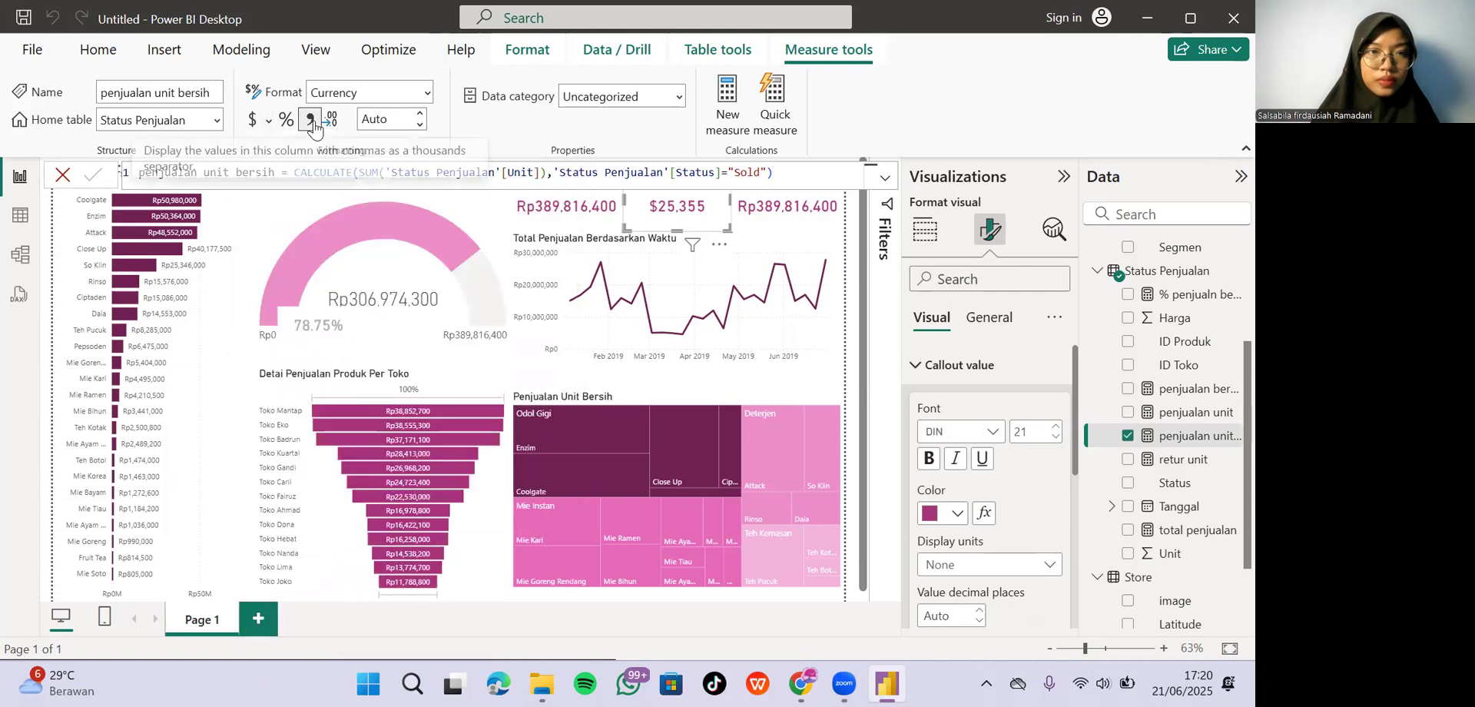
pyautogui.click(345, 91)
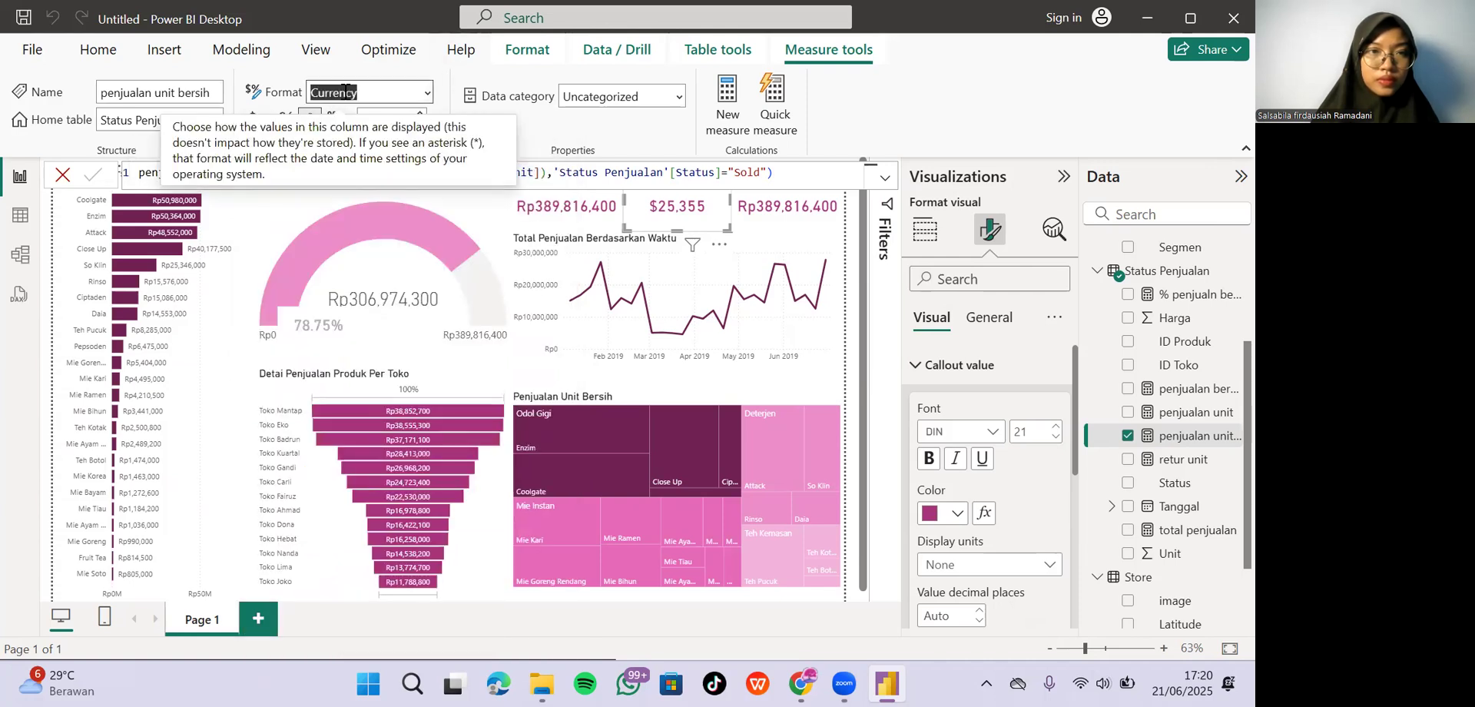
pyautogui.click(429, 93)
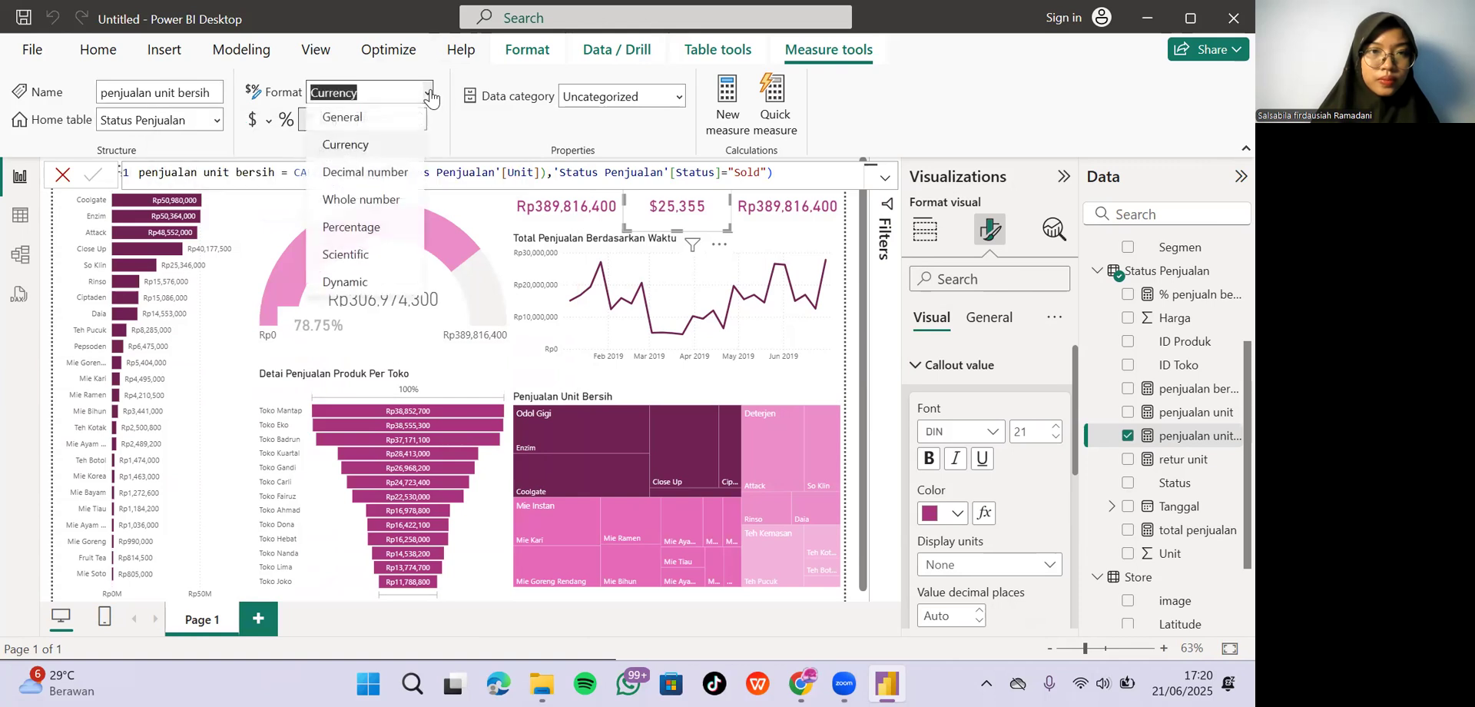
pyautogui.click(378, 116)
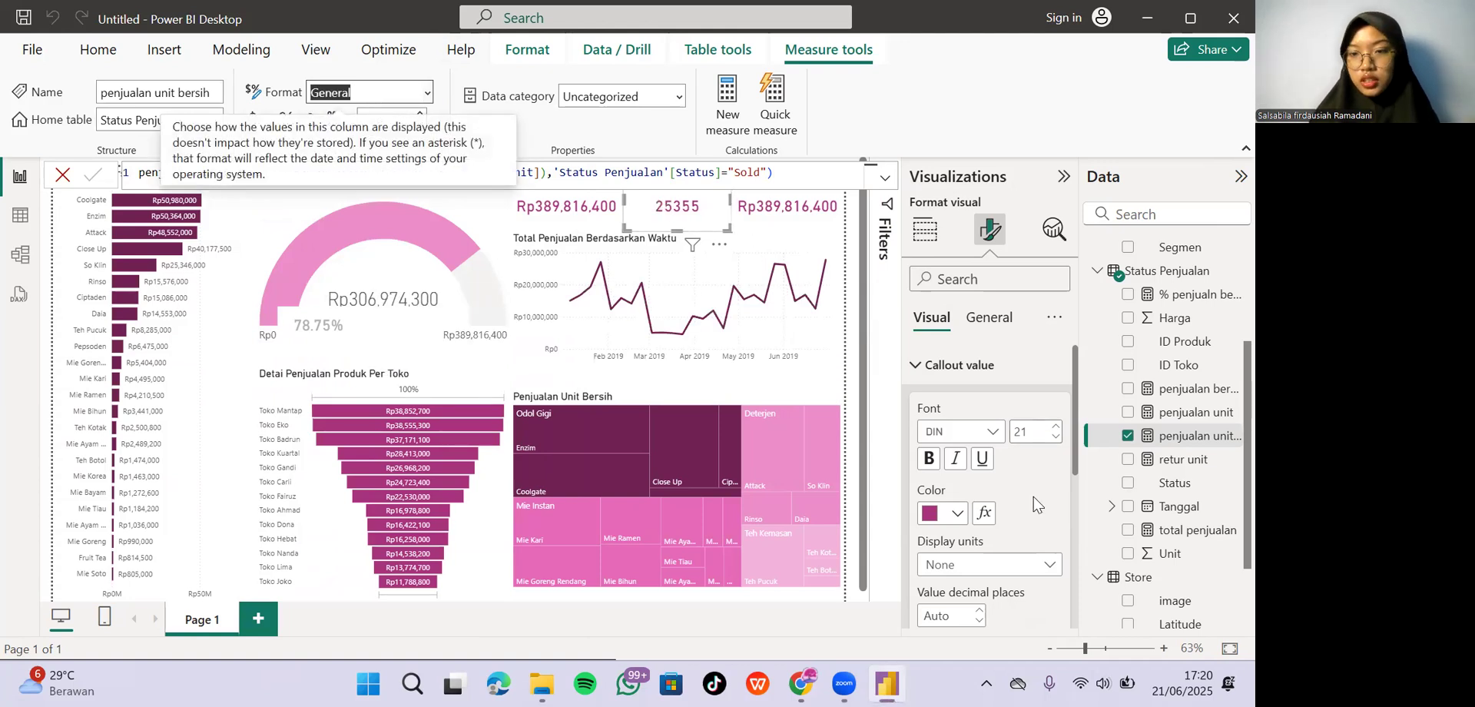
# Display the penjualan unit bersih measure with commas as thousands separator.
pyautogui.click(1025, 565)
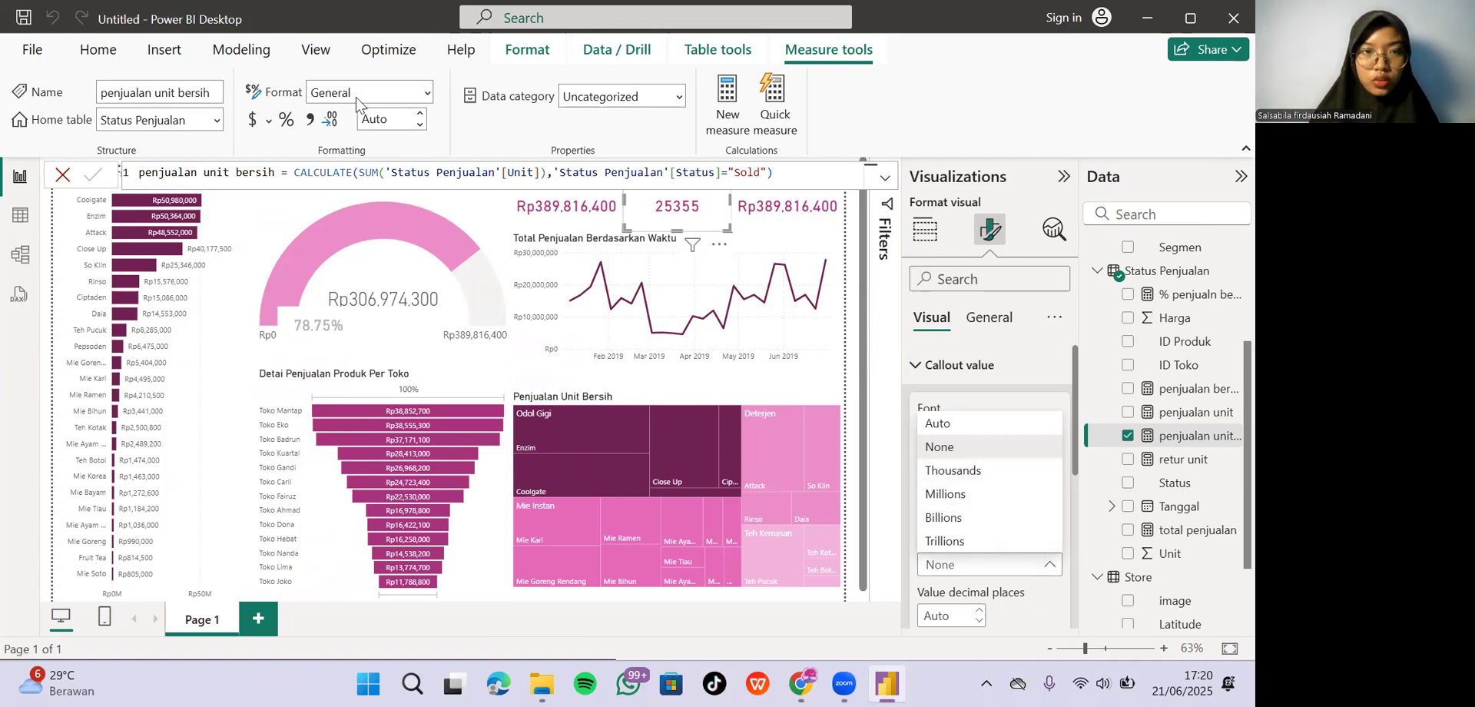
pyautogui.click(310, 119)
pyautogui.click(310, 121)
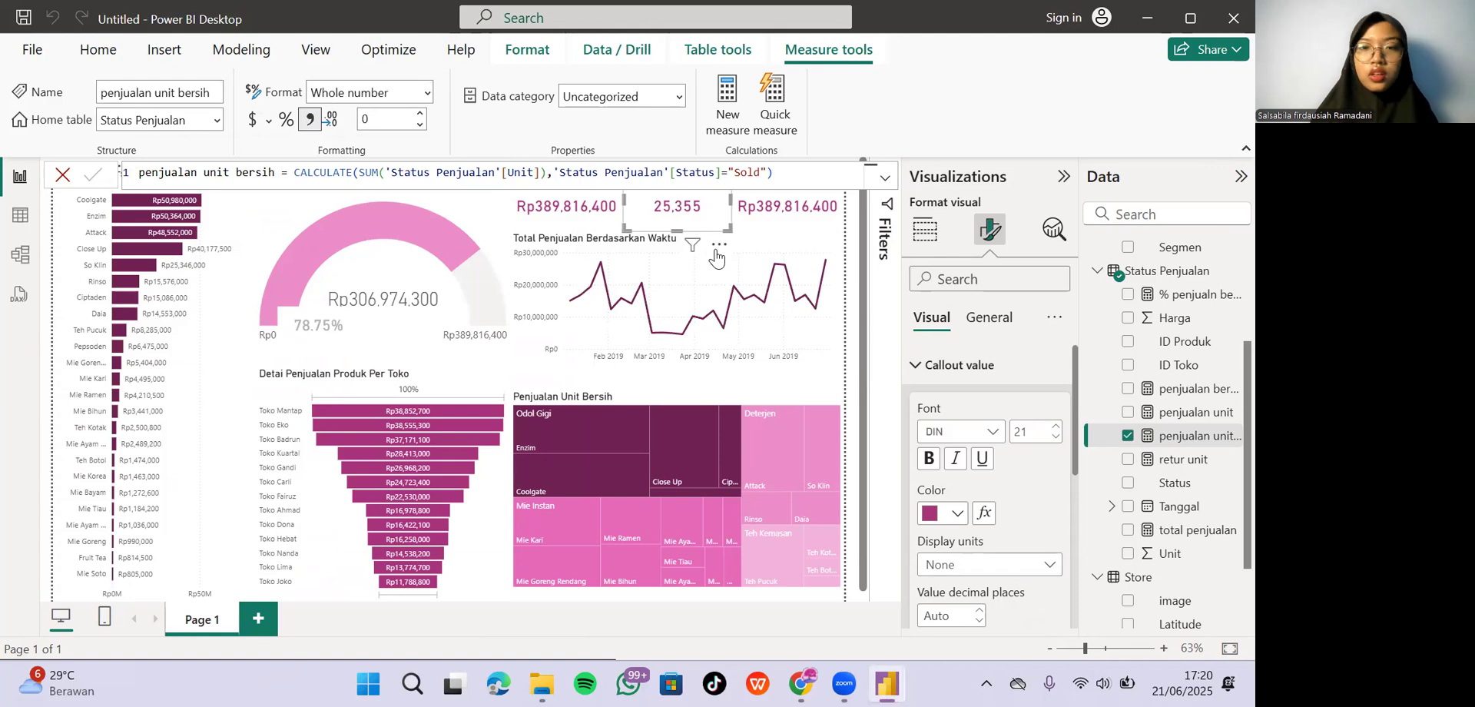
# Replace the total penjualan measure in the third card with retur unit.
pyautogui.click(791, 223)
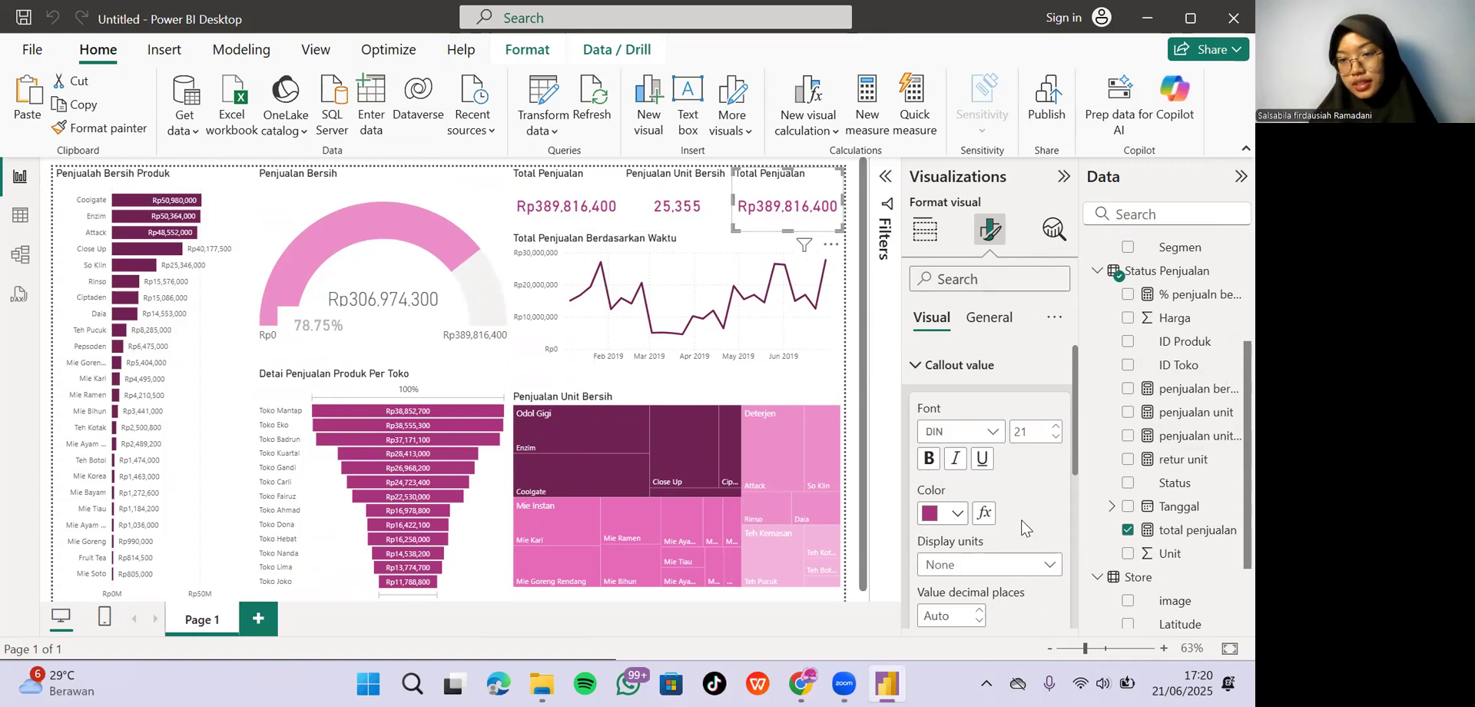
pyautogui.click(931, 238)
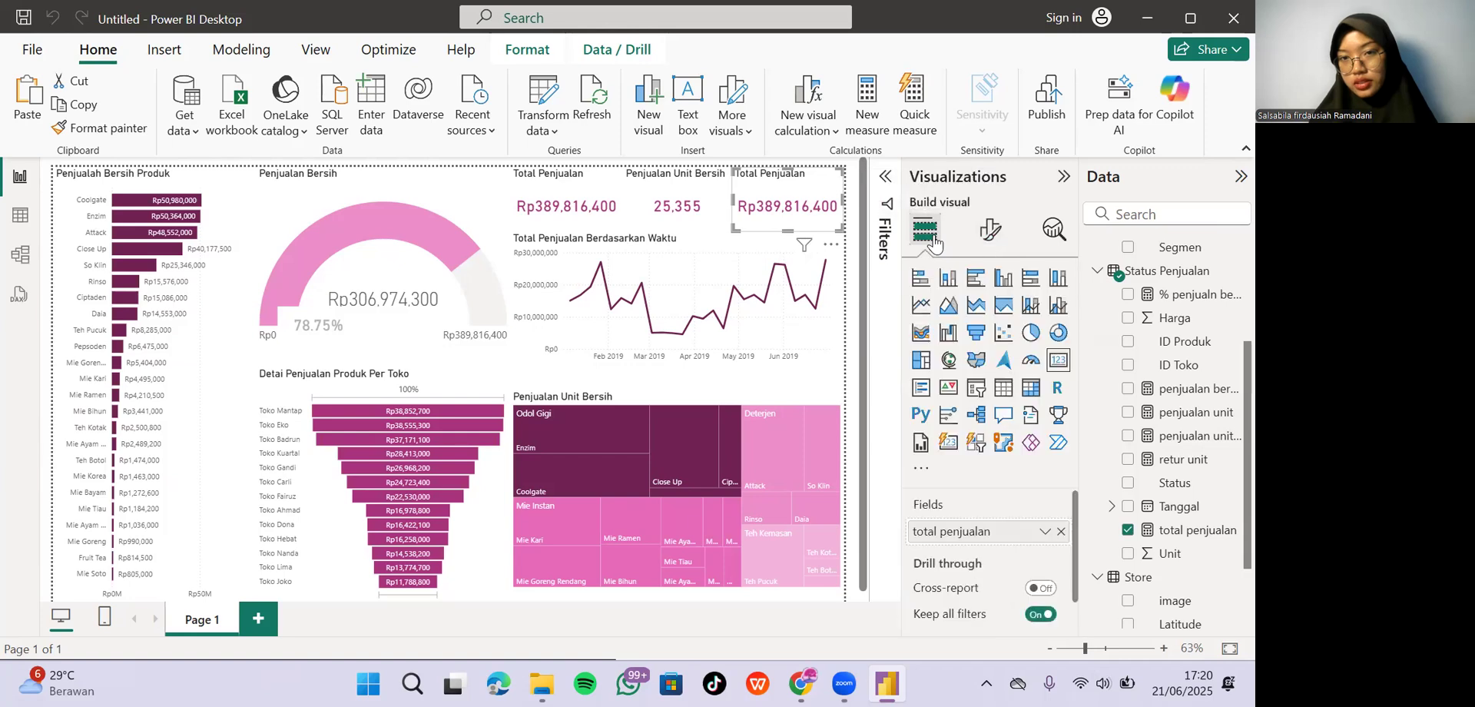
pyautogui.click(1060, 532)
pyautogui.moveTo(1161, 465); pyautogui.dragTo(991, 532)
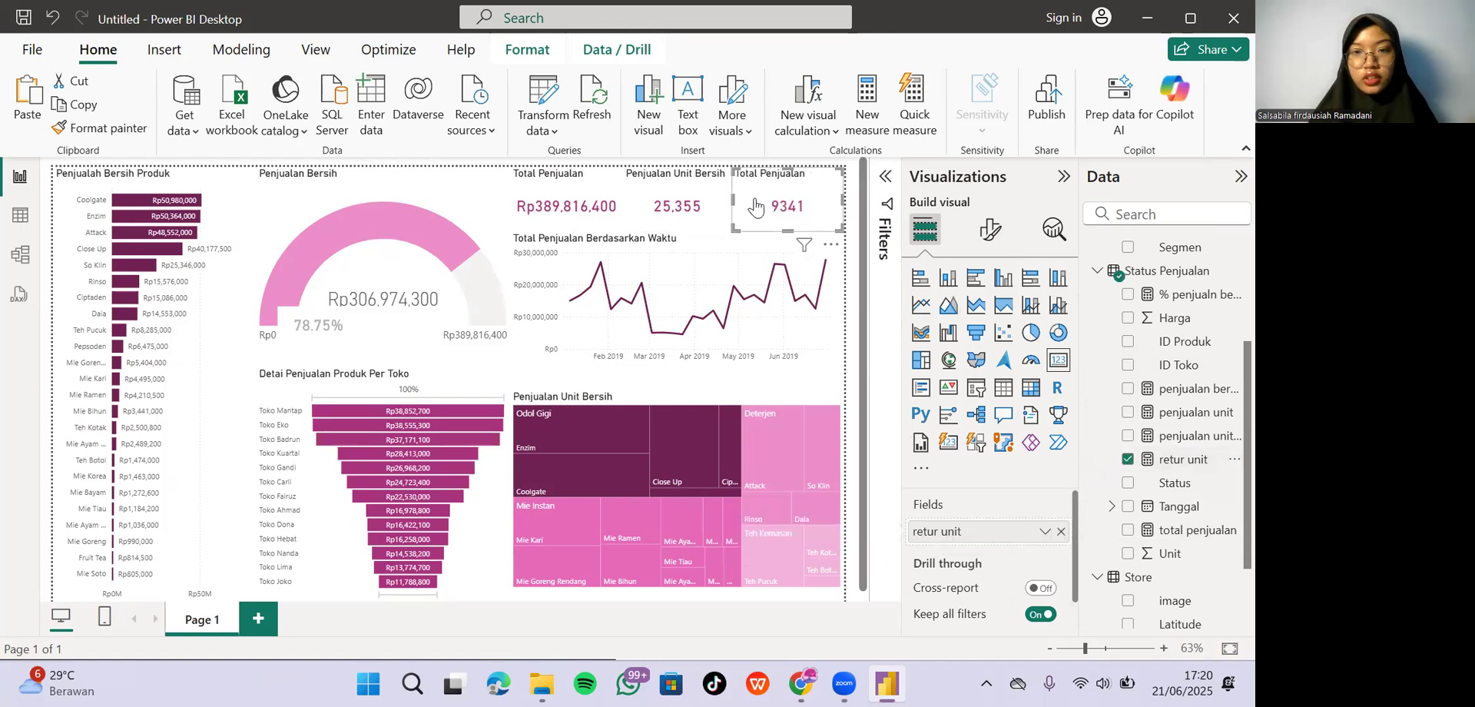
# Change the retur unit card's title text to Jumlah Return Unit.
pyautogui.click(992, 232)
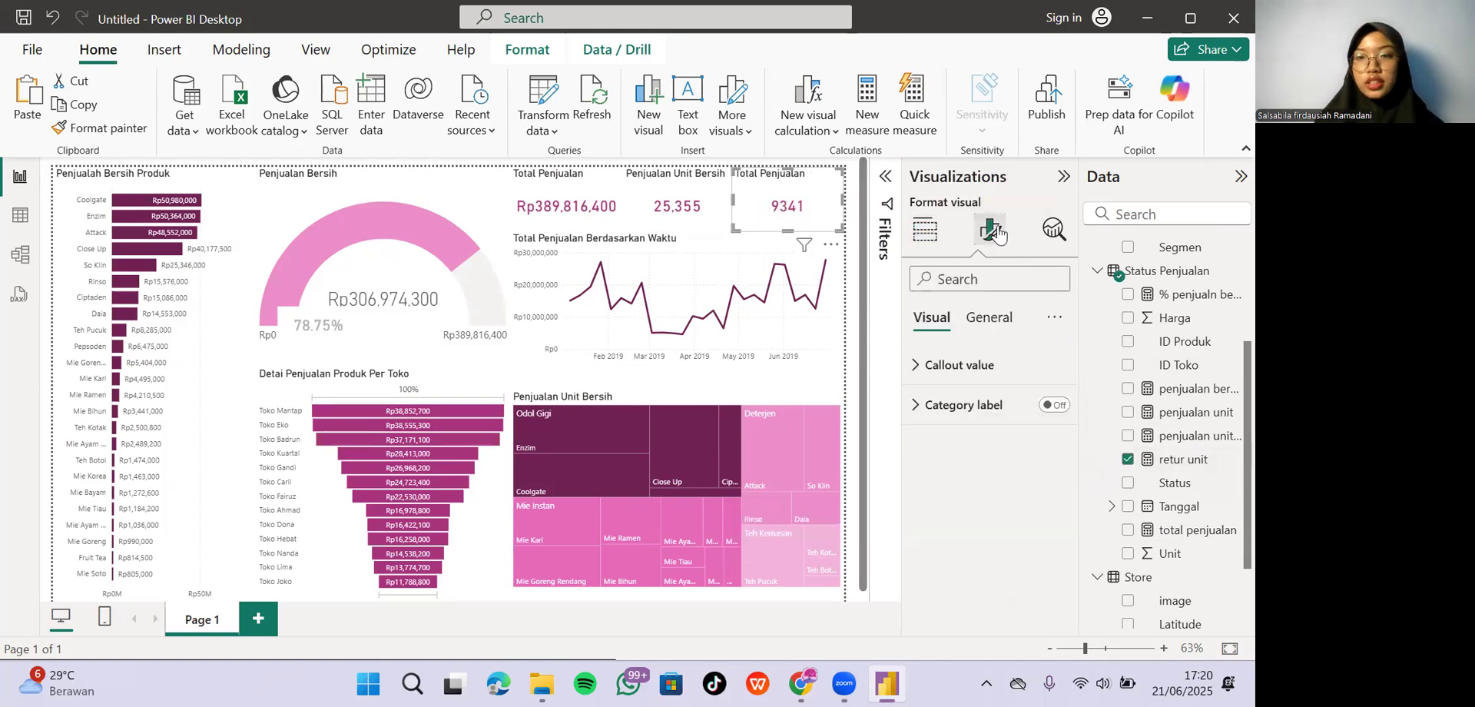
pyautogui.click(977, 322)
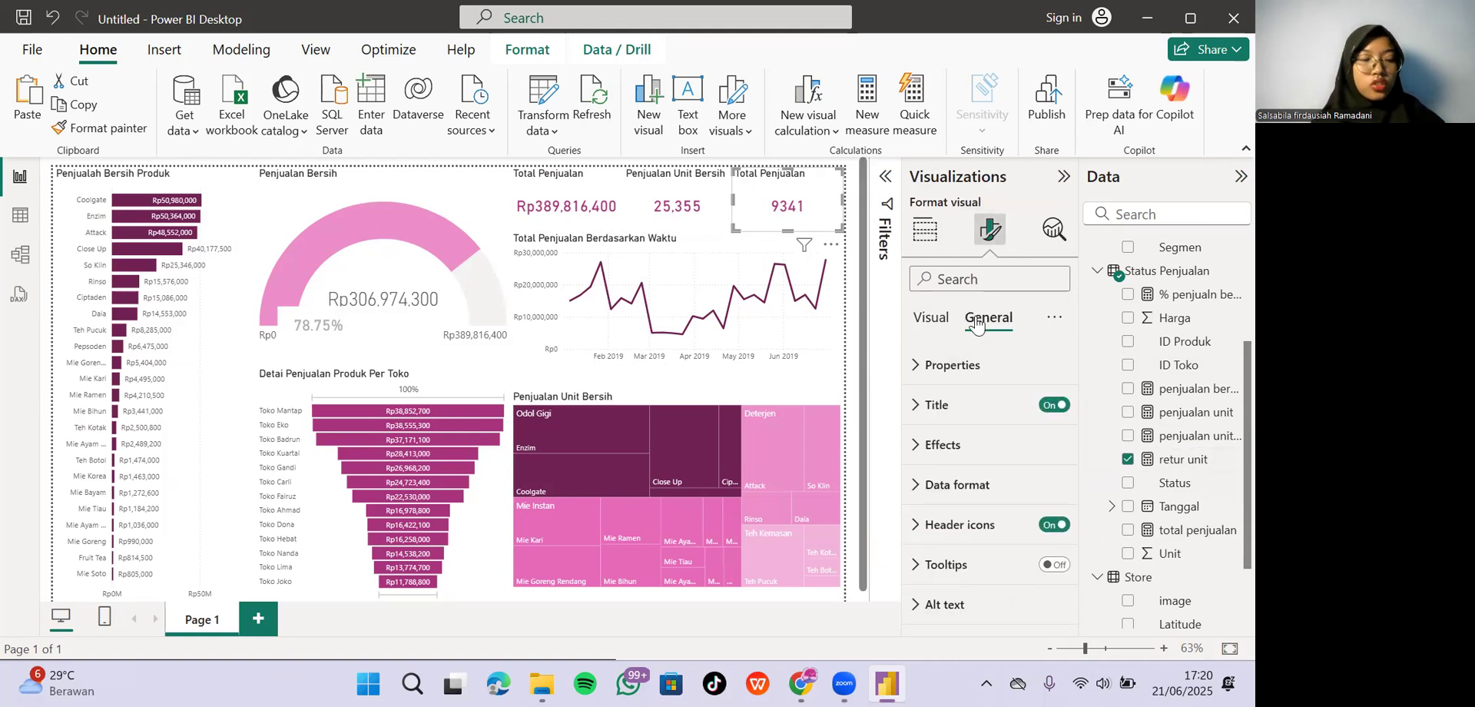
pyautogui.click(941, 405)
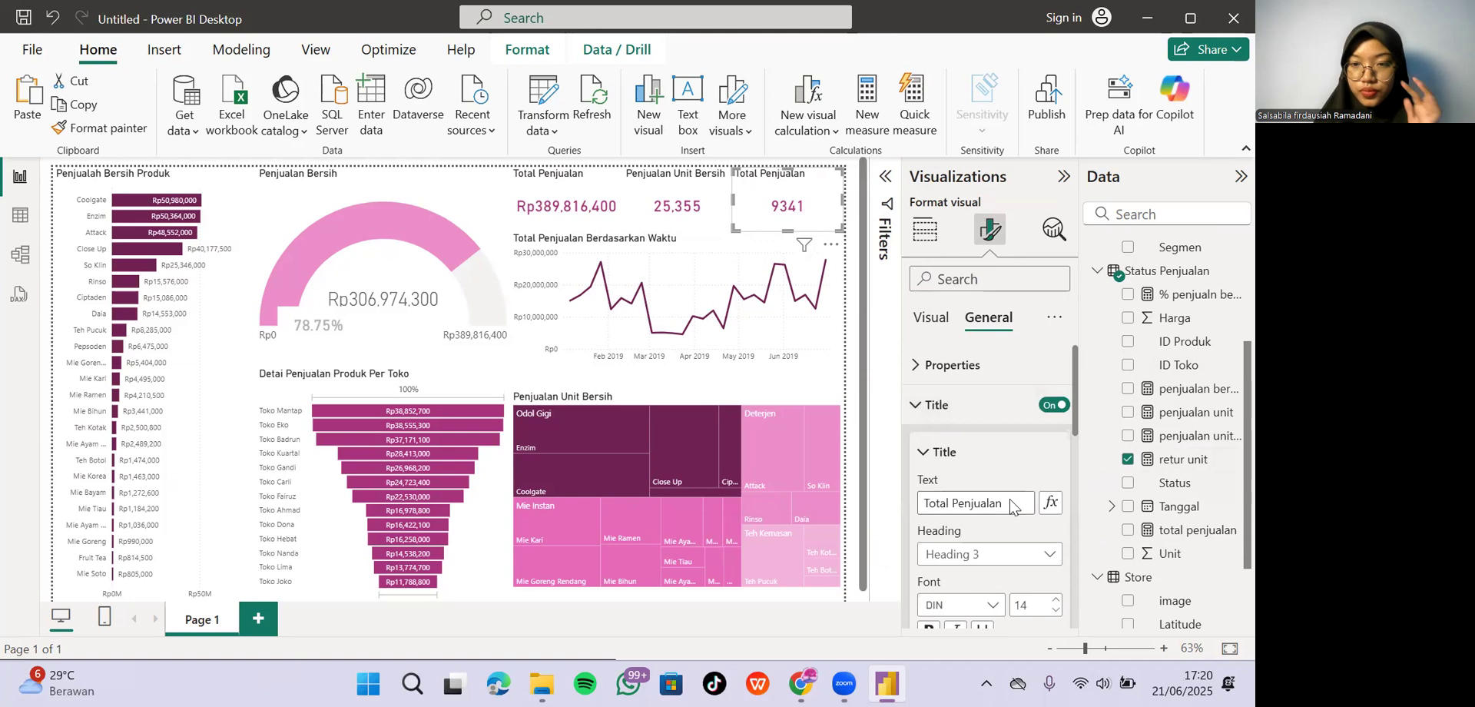
pyautogui.moveTo(1009, 513); pyautogui.dragTo(883, 509)
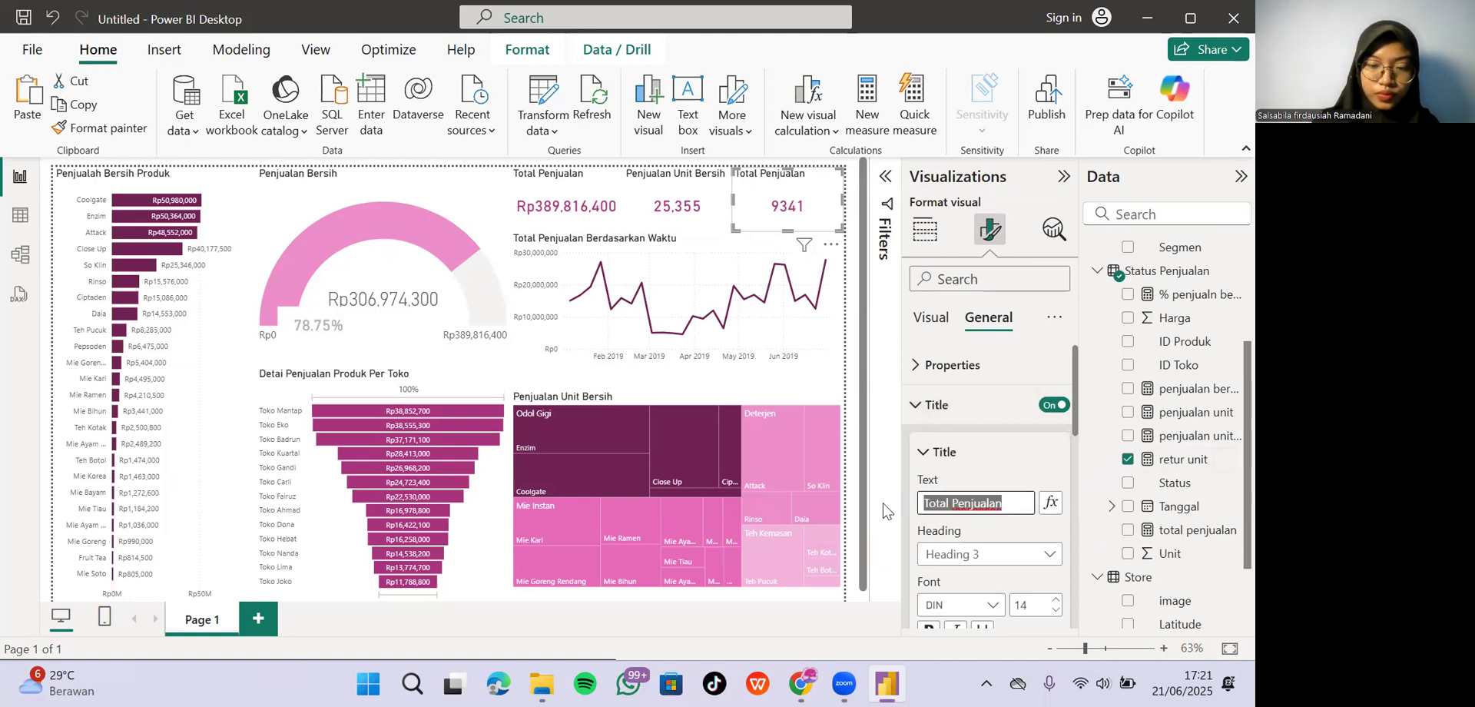
pyautogui.write('Jumlah Reru')
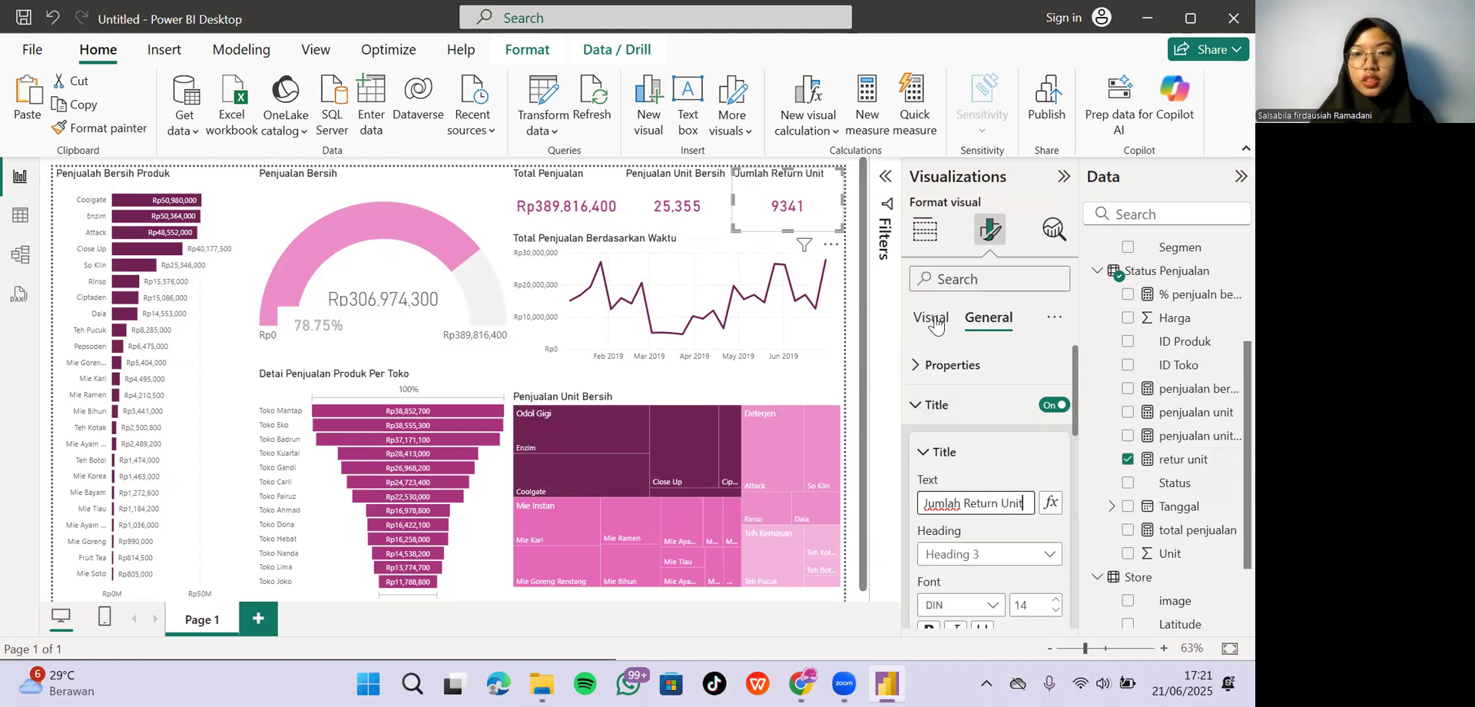
# Display the retur unit measure with commas as thousands separator.
pyautogui.click(1168, 463)
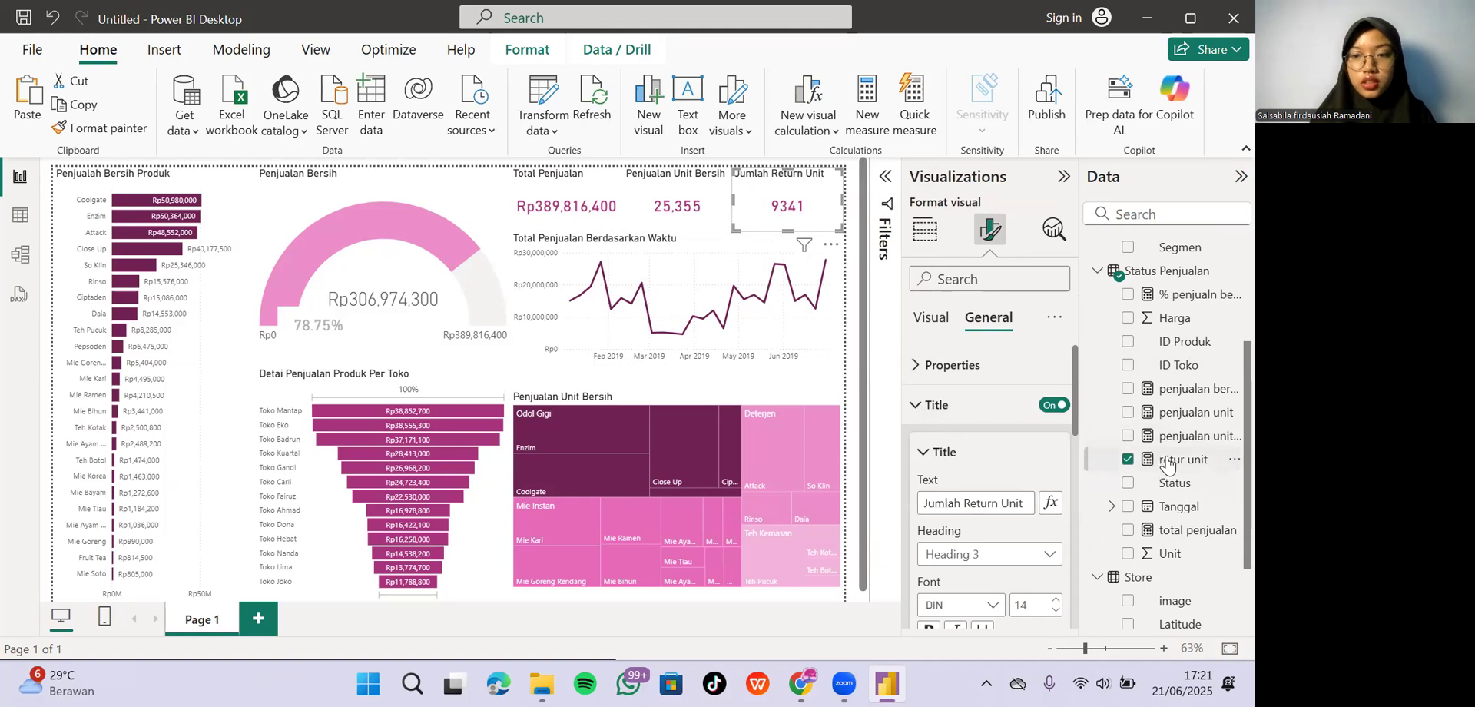
pyautogui.click(310, 121)
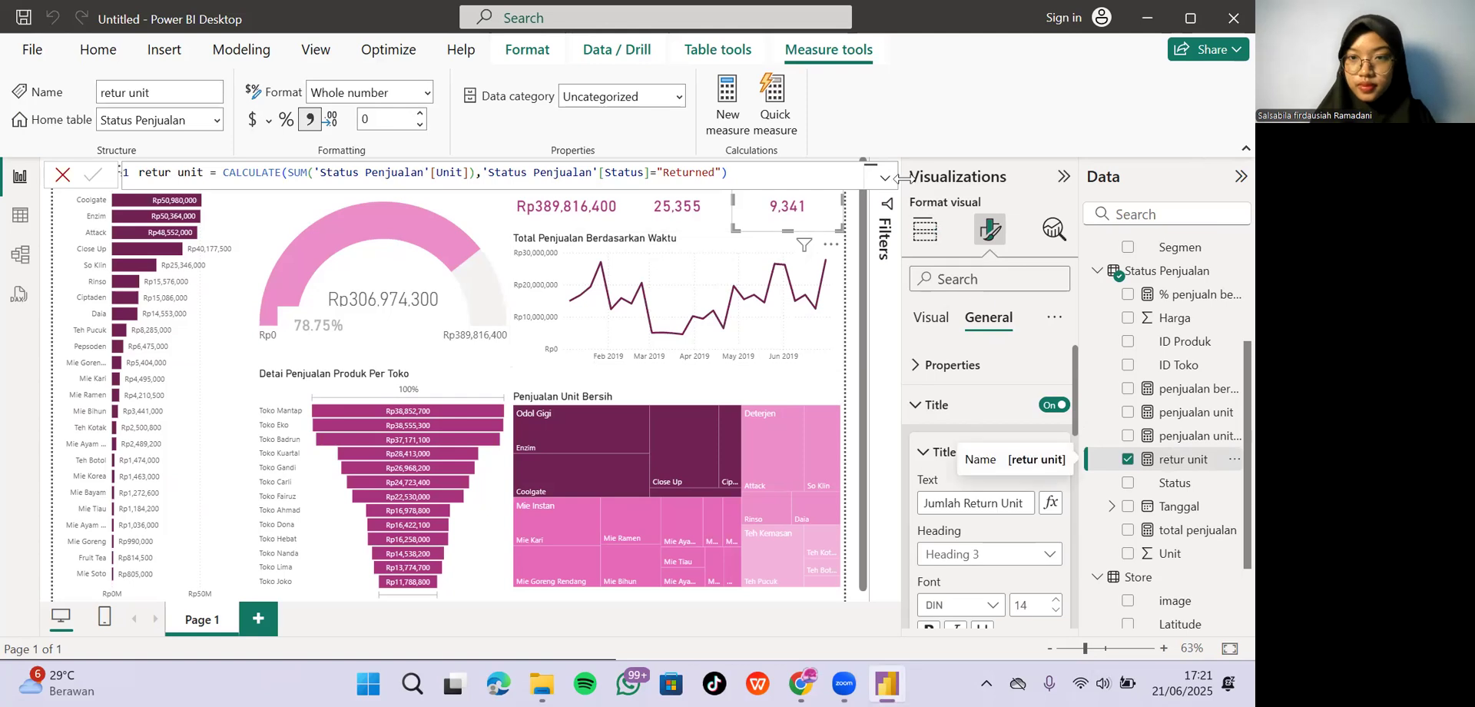
# Collapse the Visualizations and Data panes, reduce the zoom to 60%, and dismiss the retur unit formula to show the whole report page.
pyautogui.click(1064, 179)
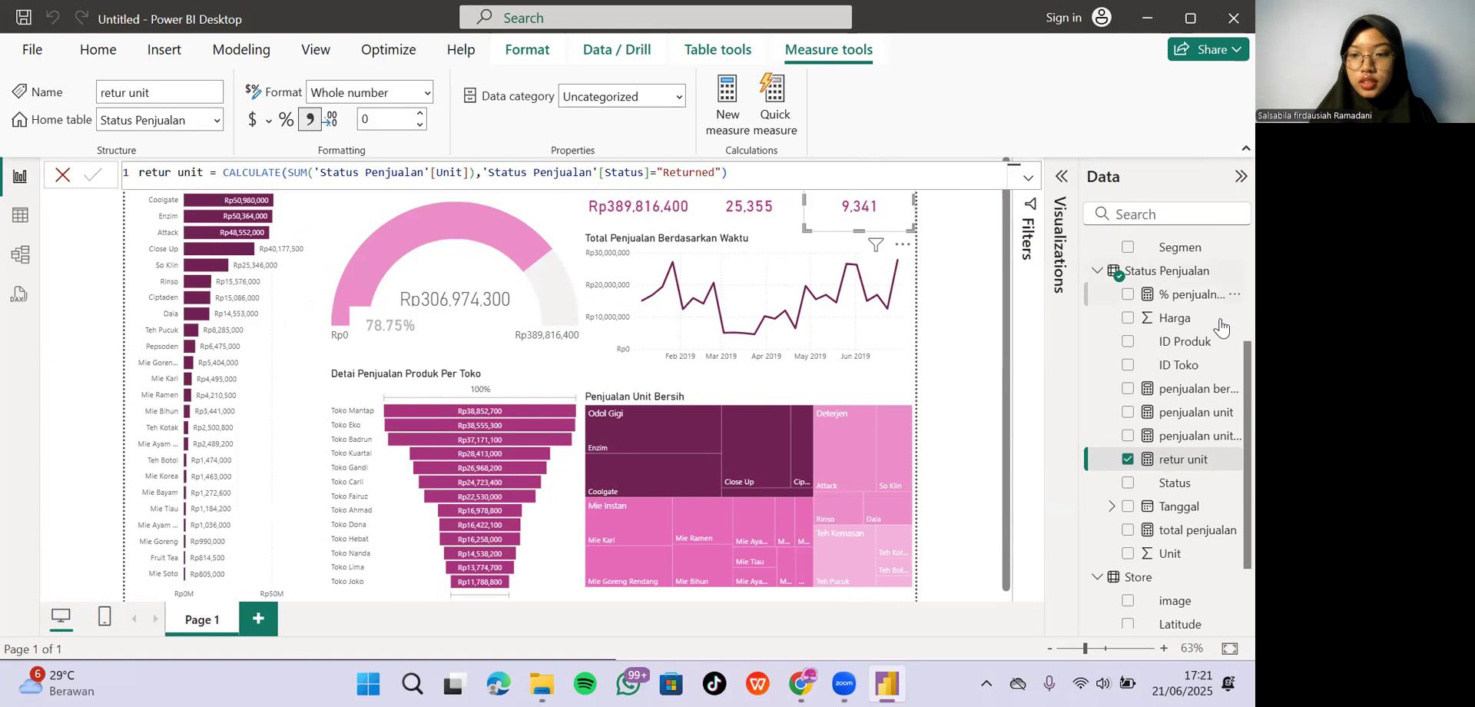
pyautogui.click(1236, 176)
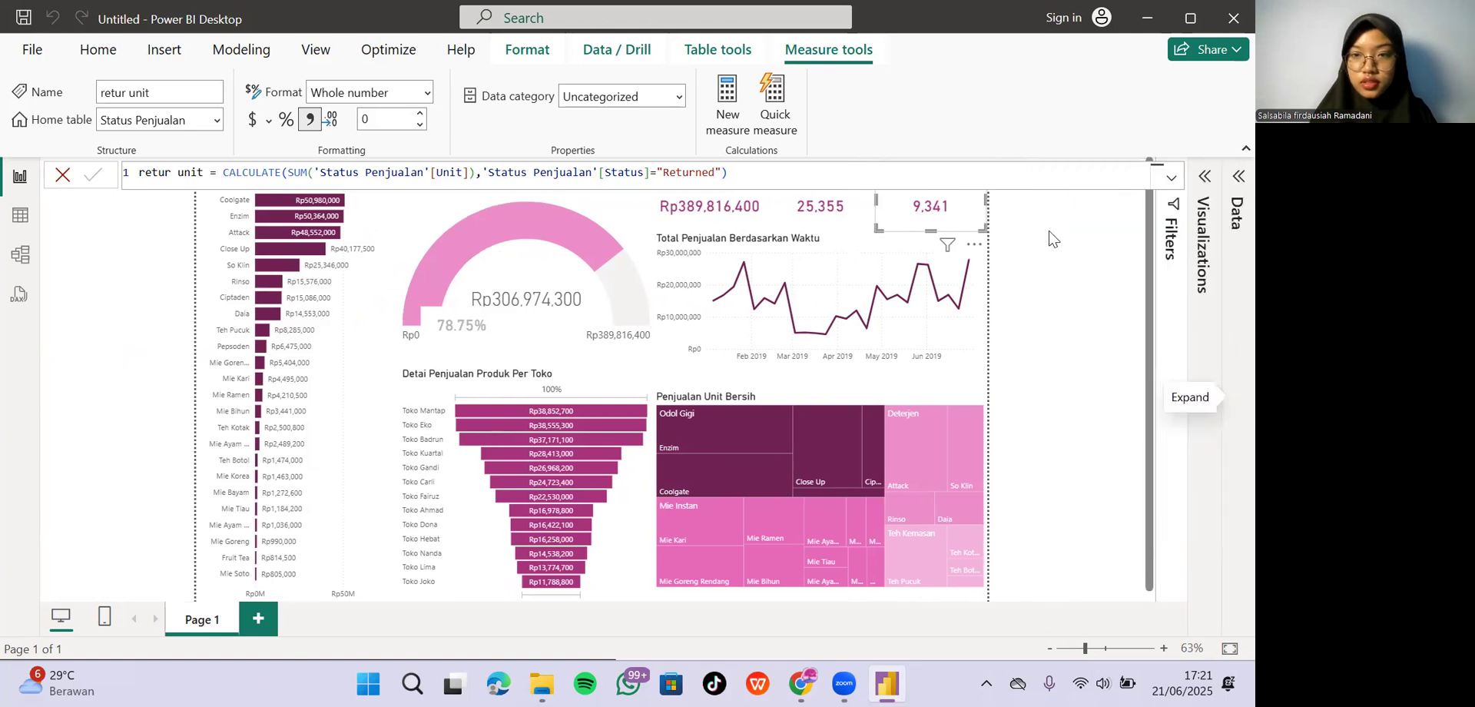
pyautogui.click(1048, 647)
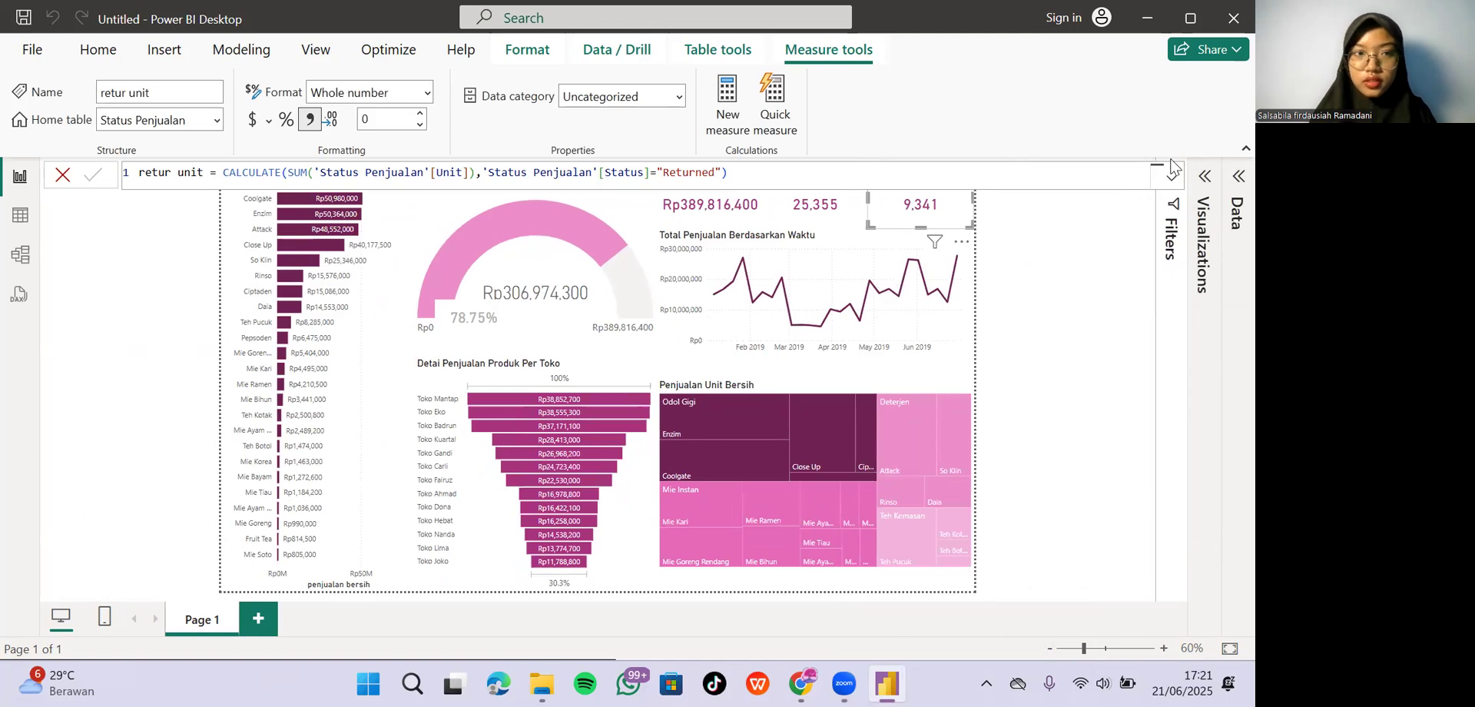
pyautogui.click(63, 176)
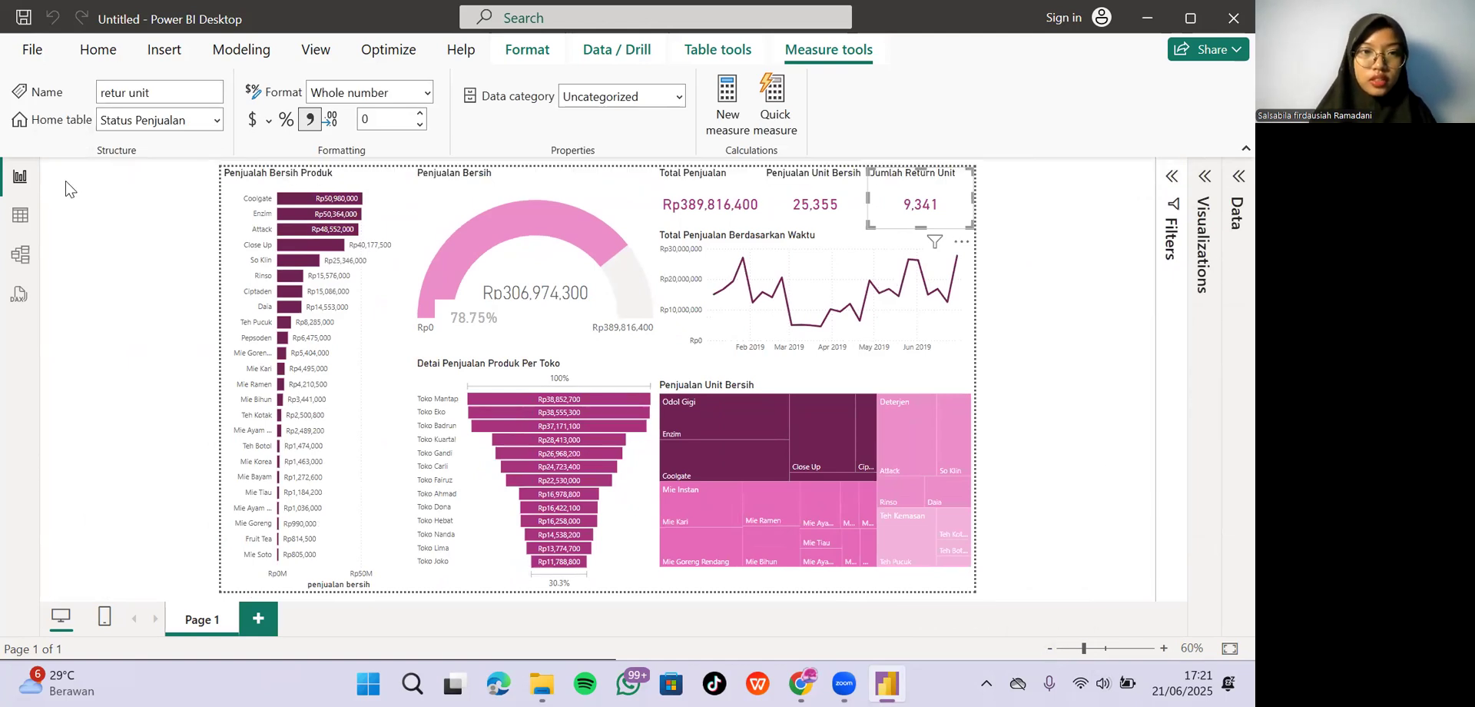
pyautogui.click(1108, 328)
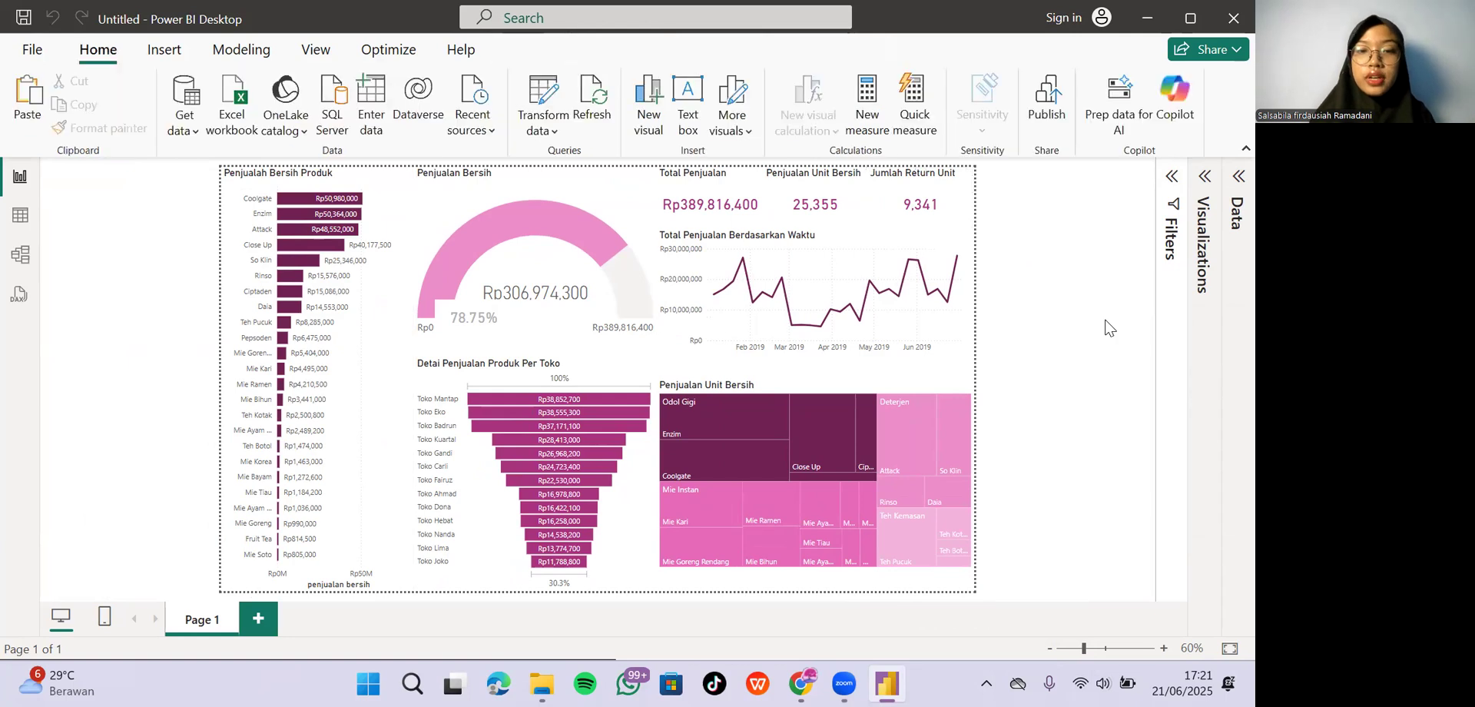
# Extend the Penjualan Unit Bersih treemap down to the report page's lower edge and clear its Coolgate highlight.
pyautogui.click(759, 477)
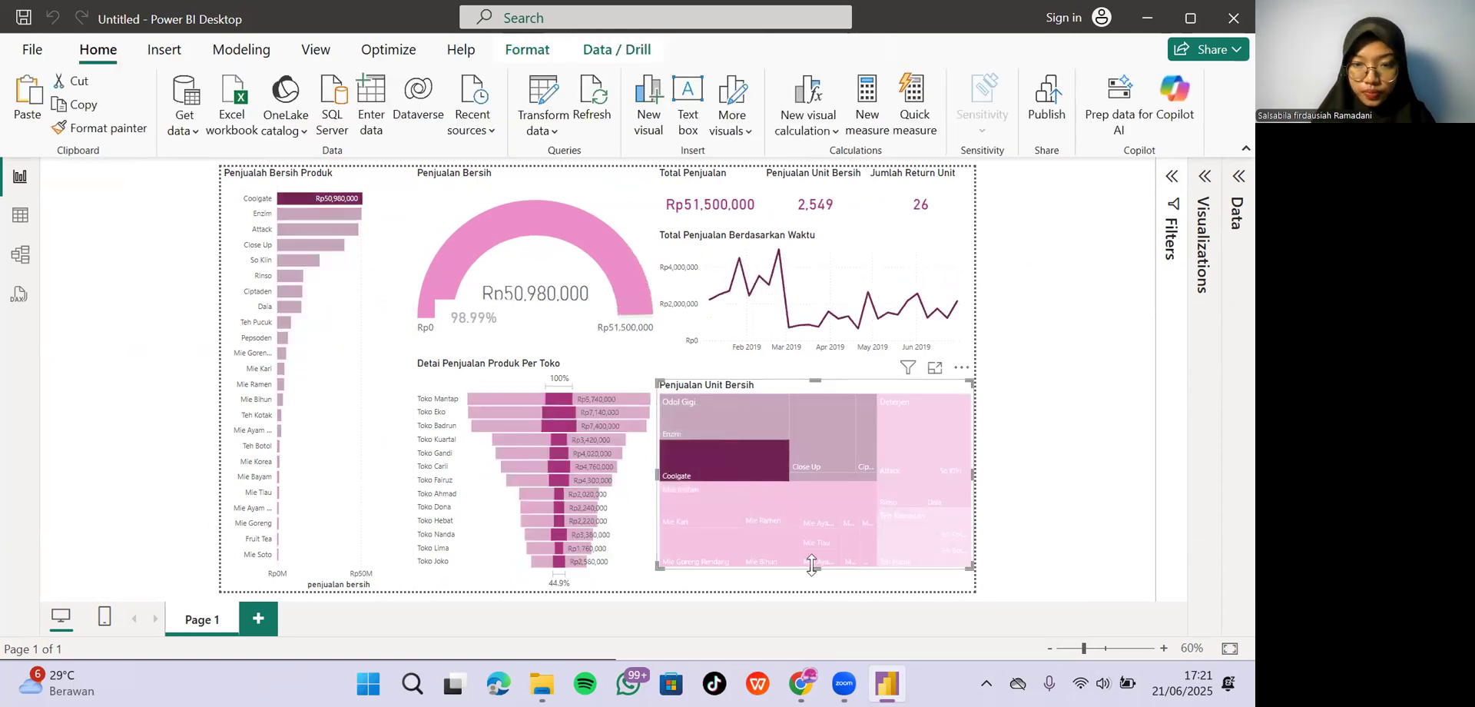
pyautogui.moveTo(811, 566); pyautogui.dragTo(808, 597)
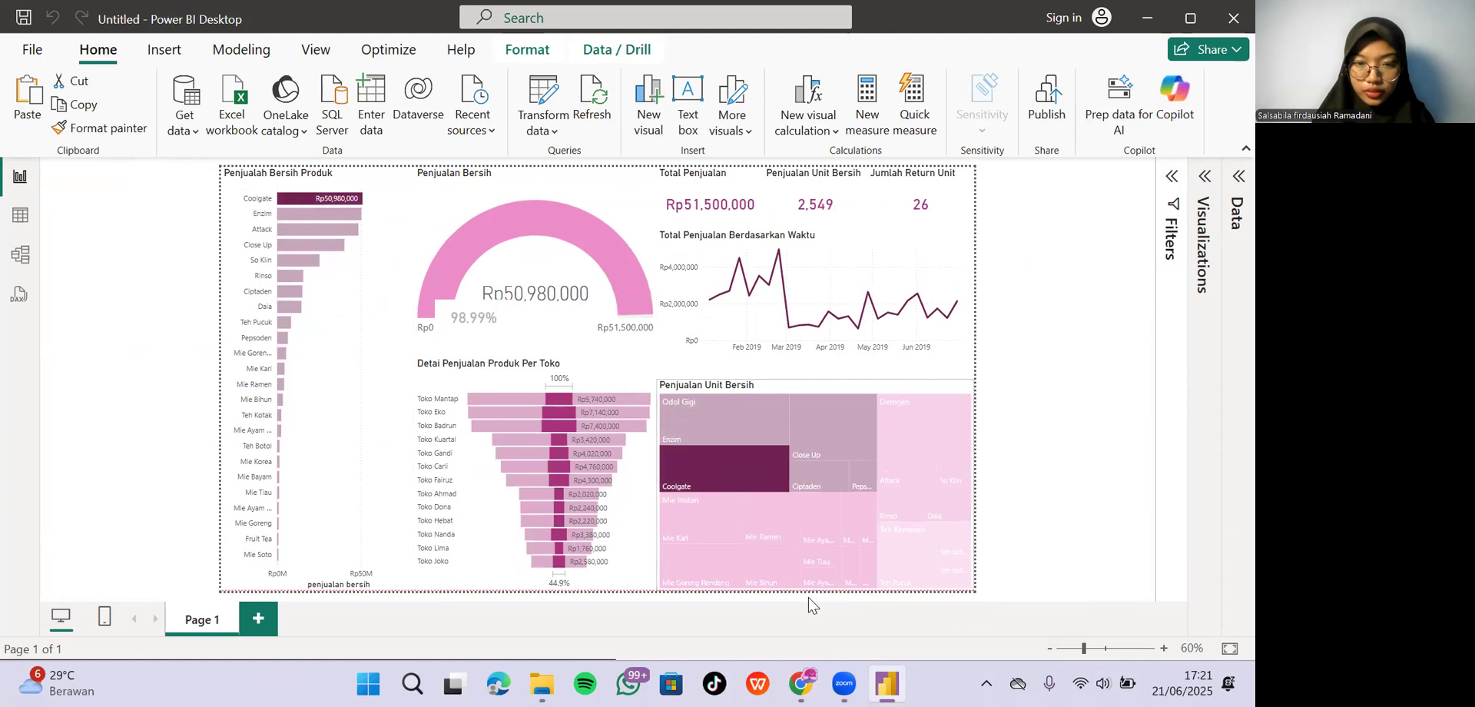
pyautogui.click(751, 447)
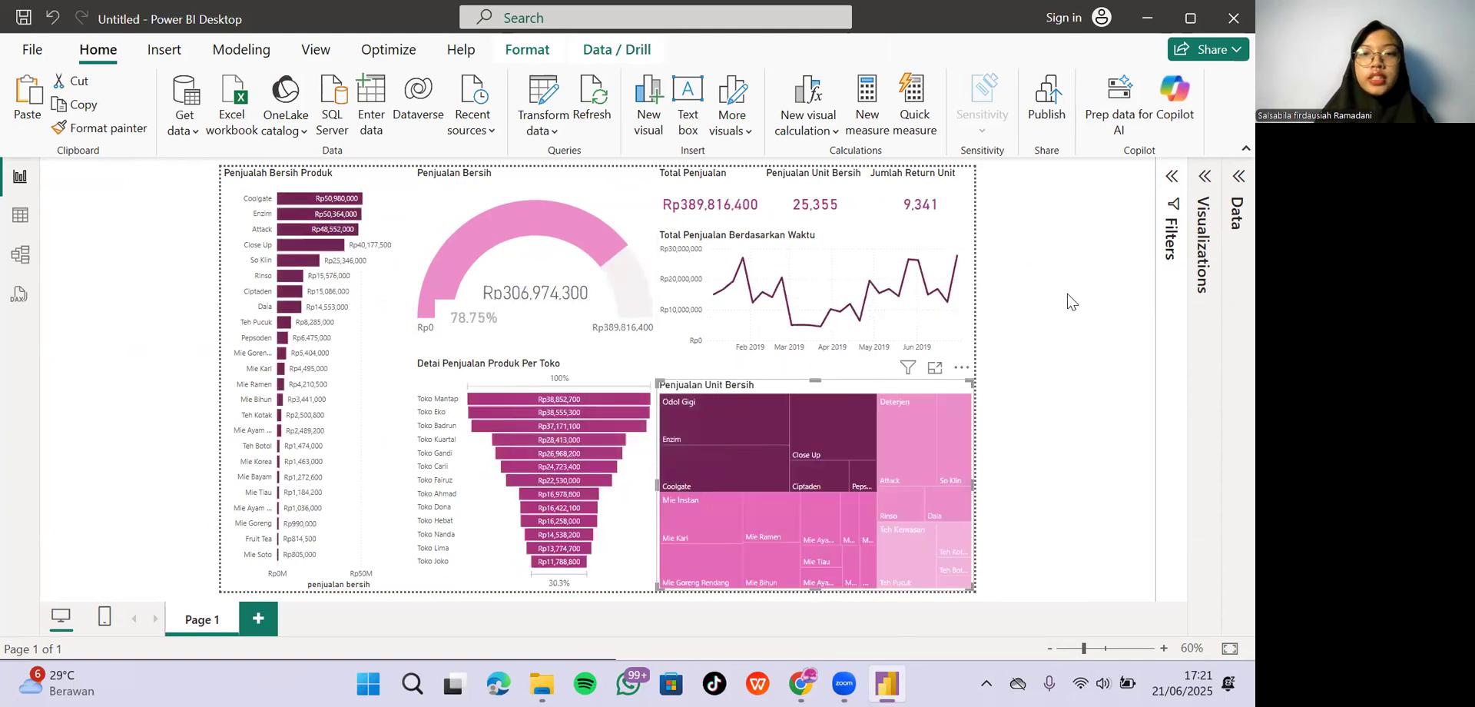
# Check the cross-highlighting between visuals by selecting and clearing Coolgate in the bar chart and Toko Gandi in the funnel.
pyautogui.moveTo(304, 201)
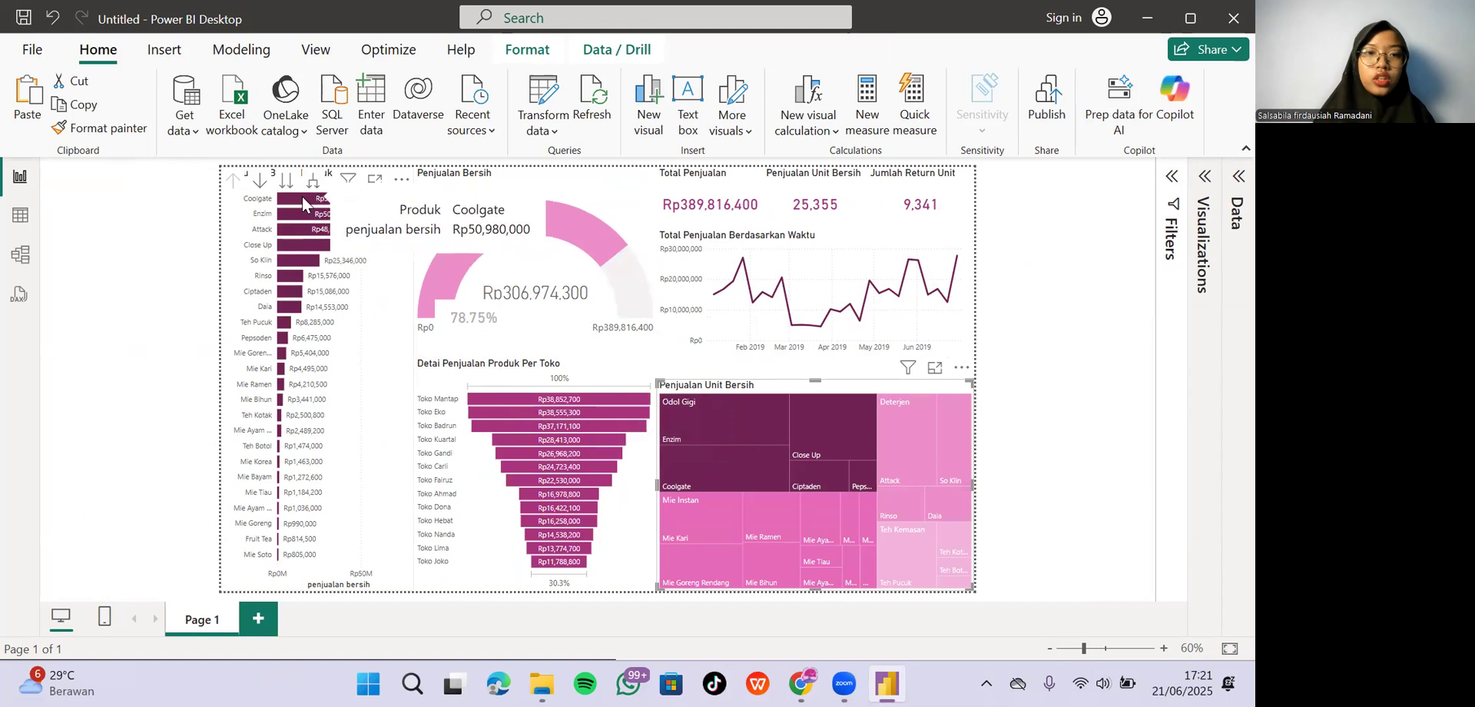
pyautogui.click(303, 198)
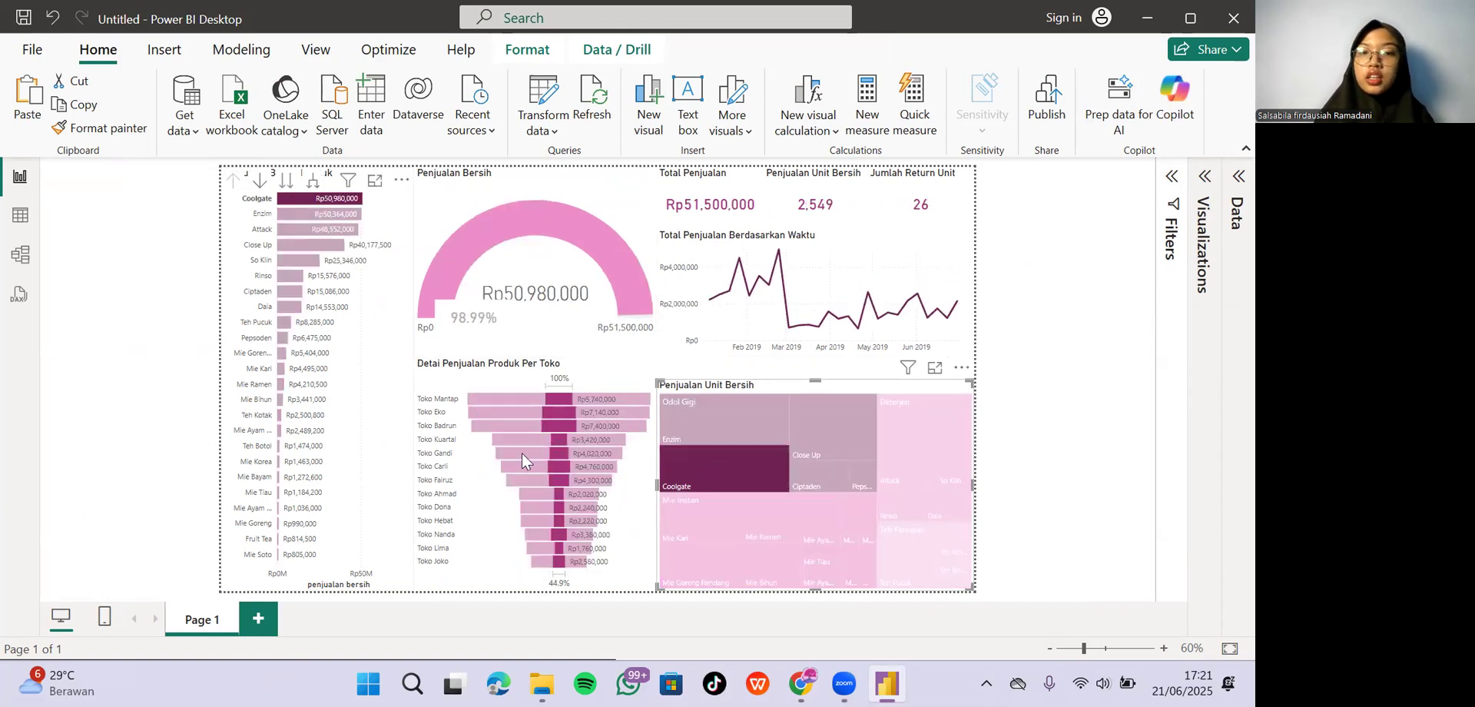
pyautogui.click(300, 198)
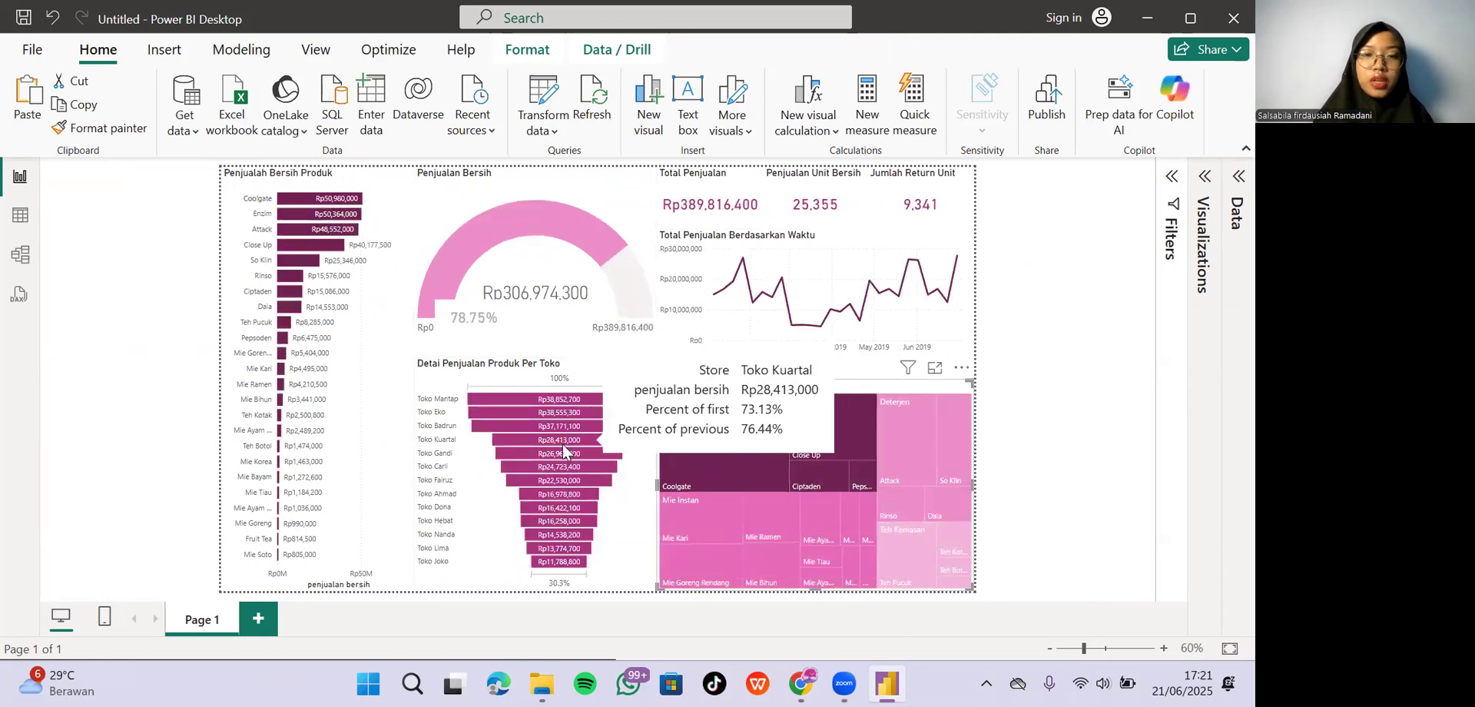
pyautogui.click(527, 453)
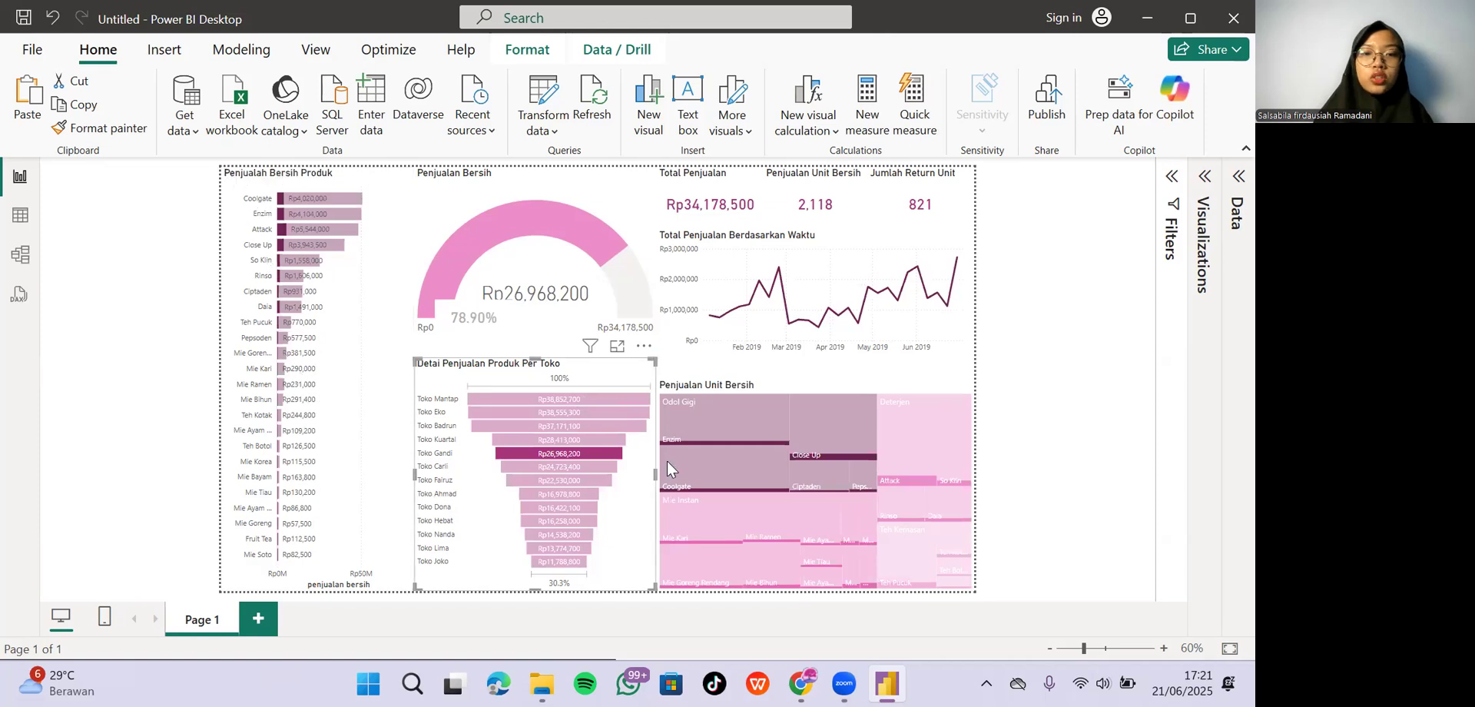
pyautogui.click(604, 451)
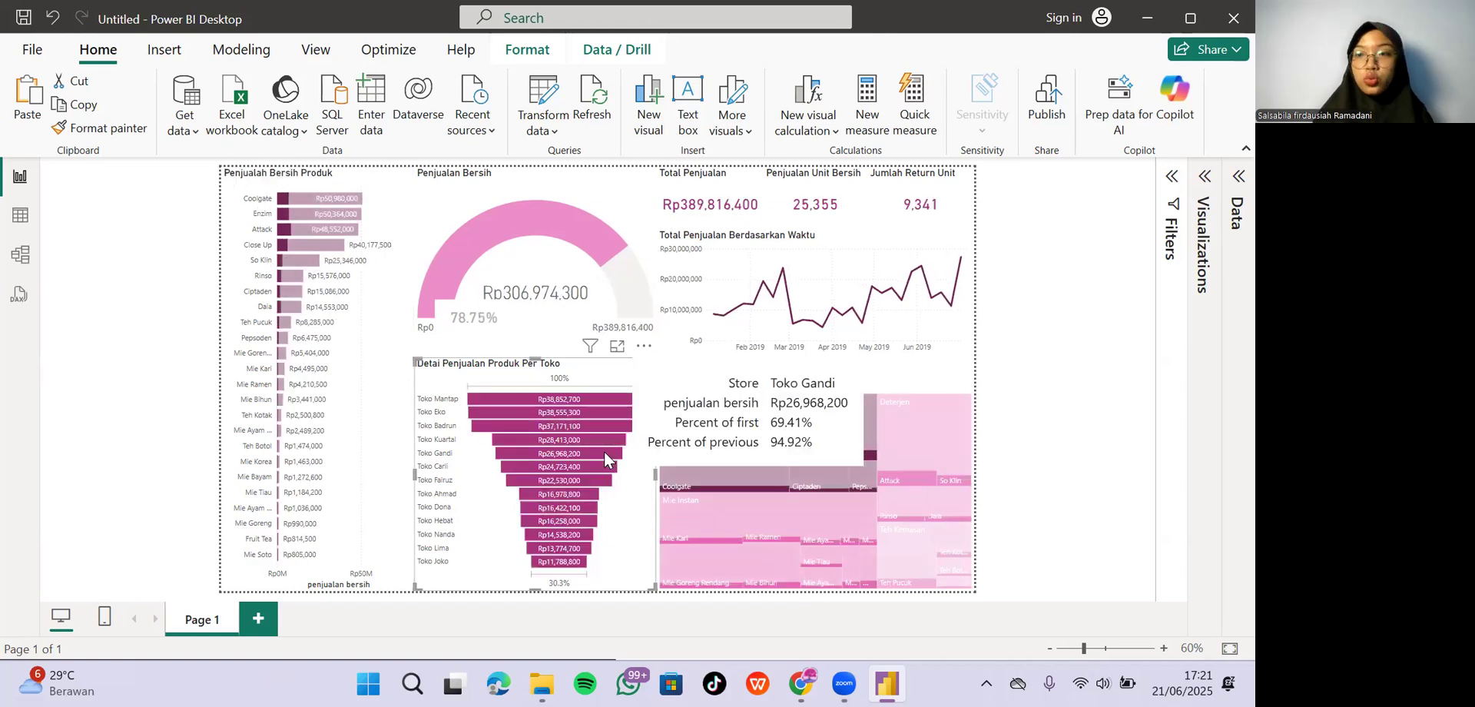